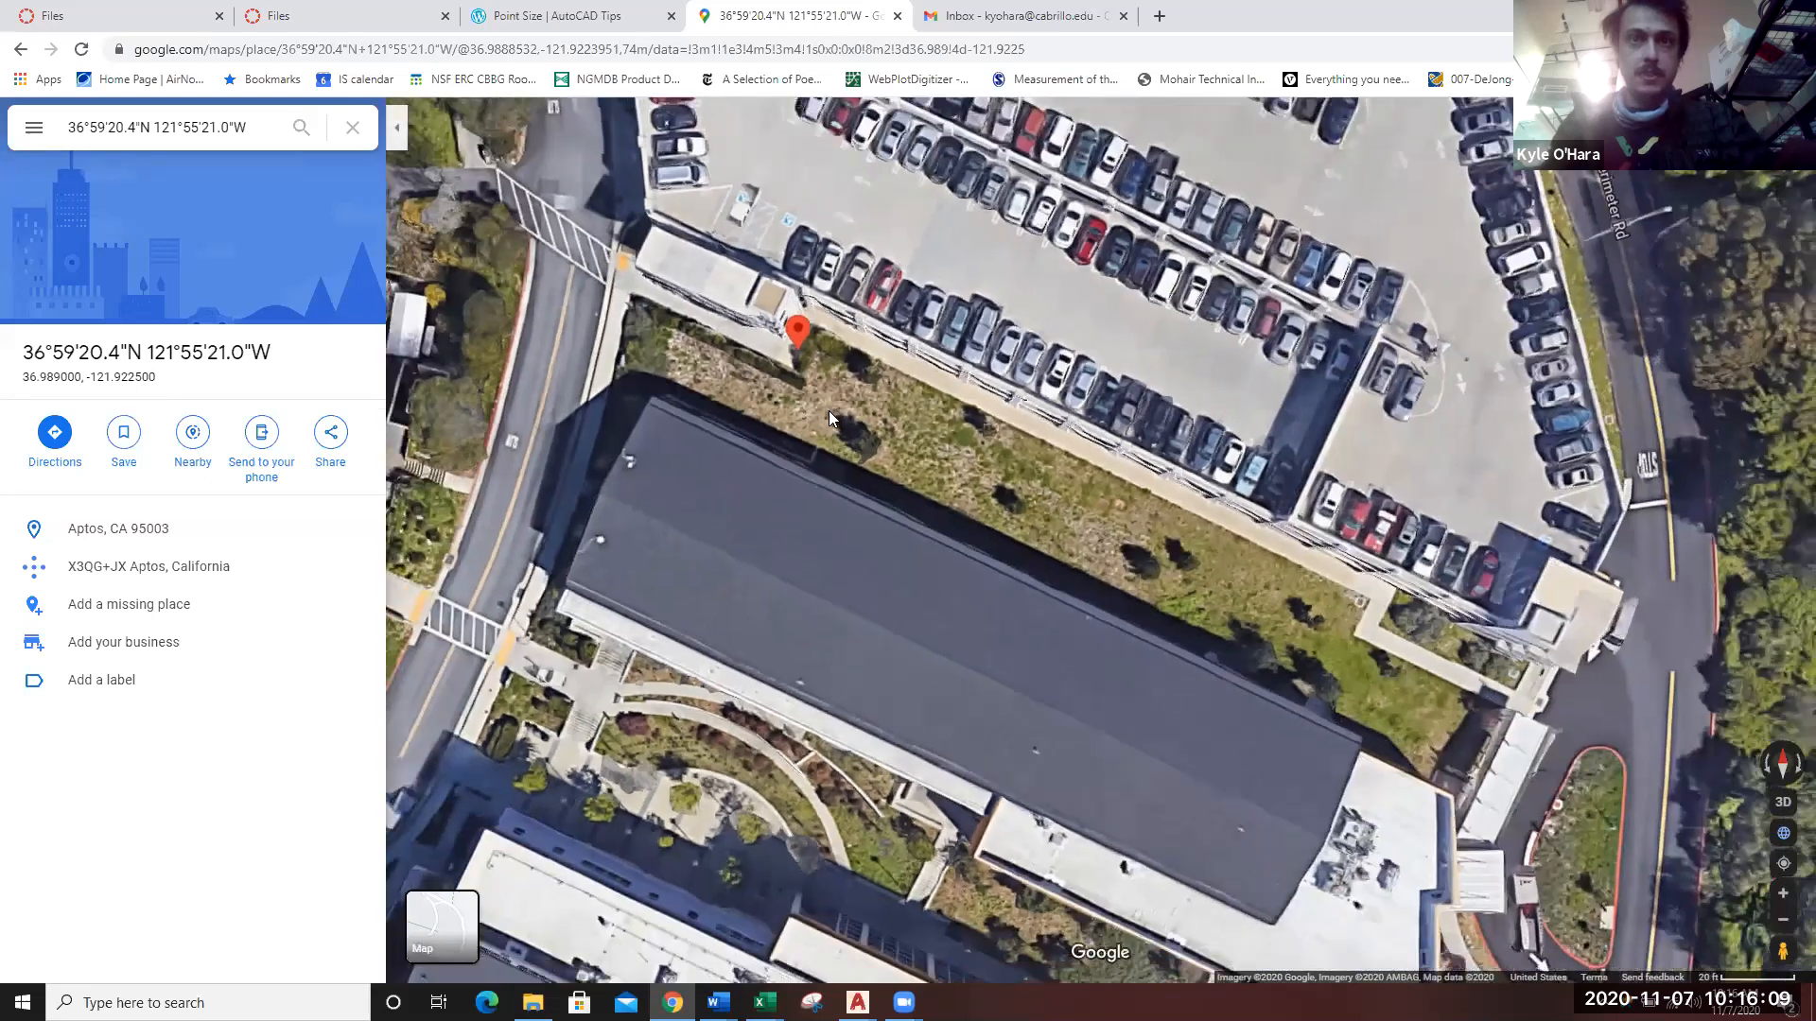
Examine the Cabrillo College campus around the pinned coordinates 36°59'20.4"N 121°55'21.0"W in satellite imagery.
scroll(681, 416, down, 3)
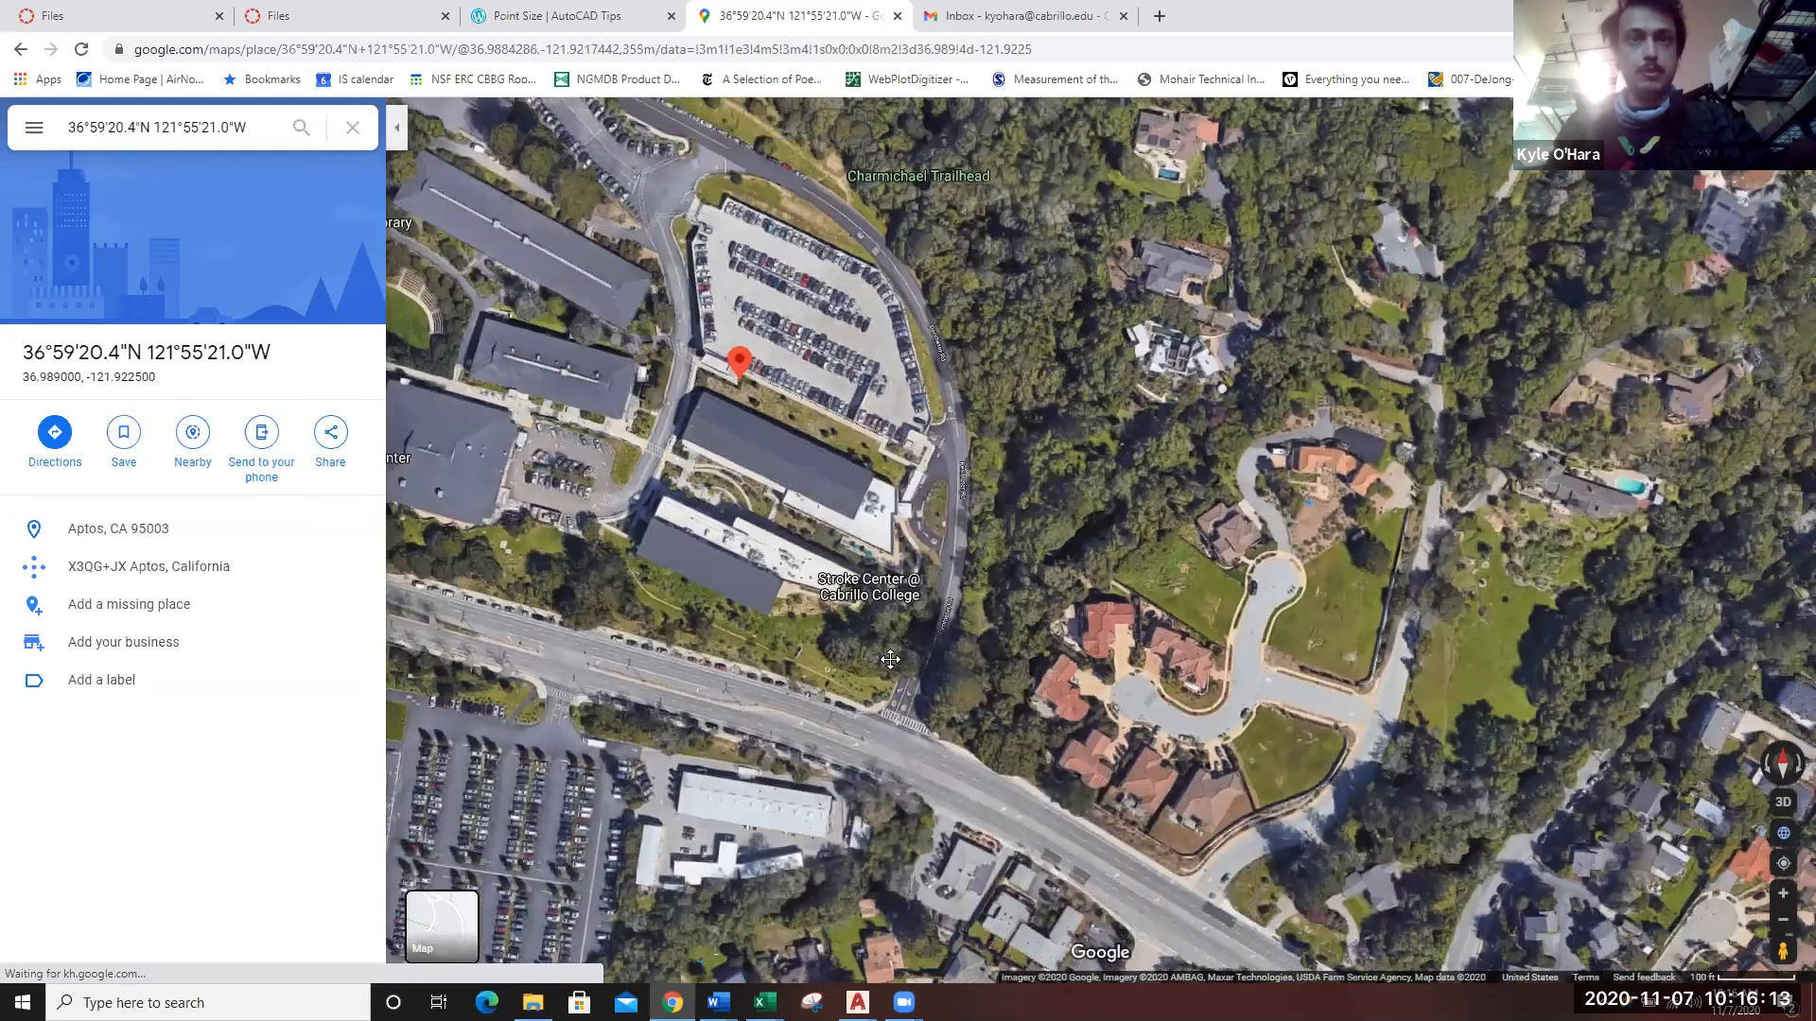
drag(890, 659, 946, 670)
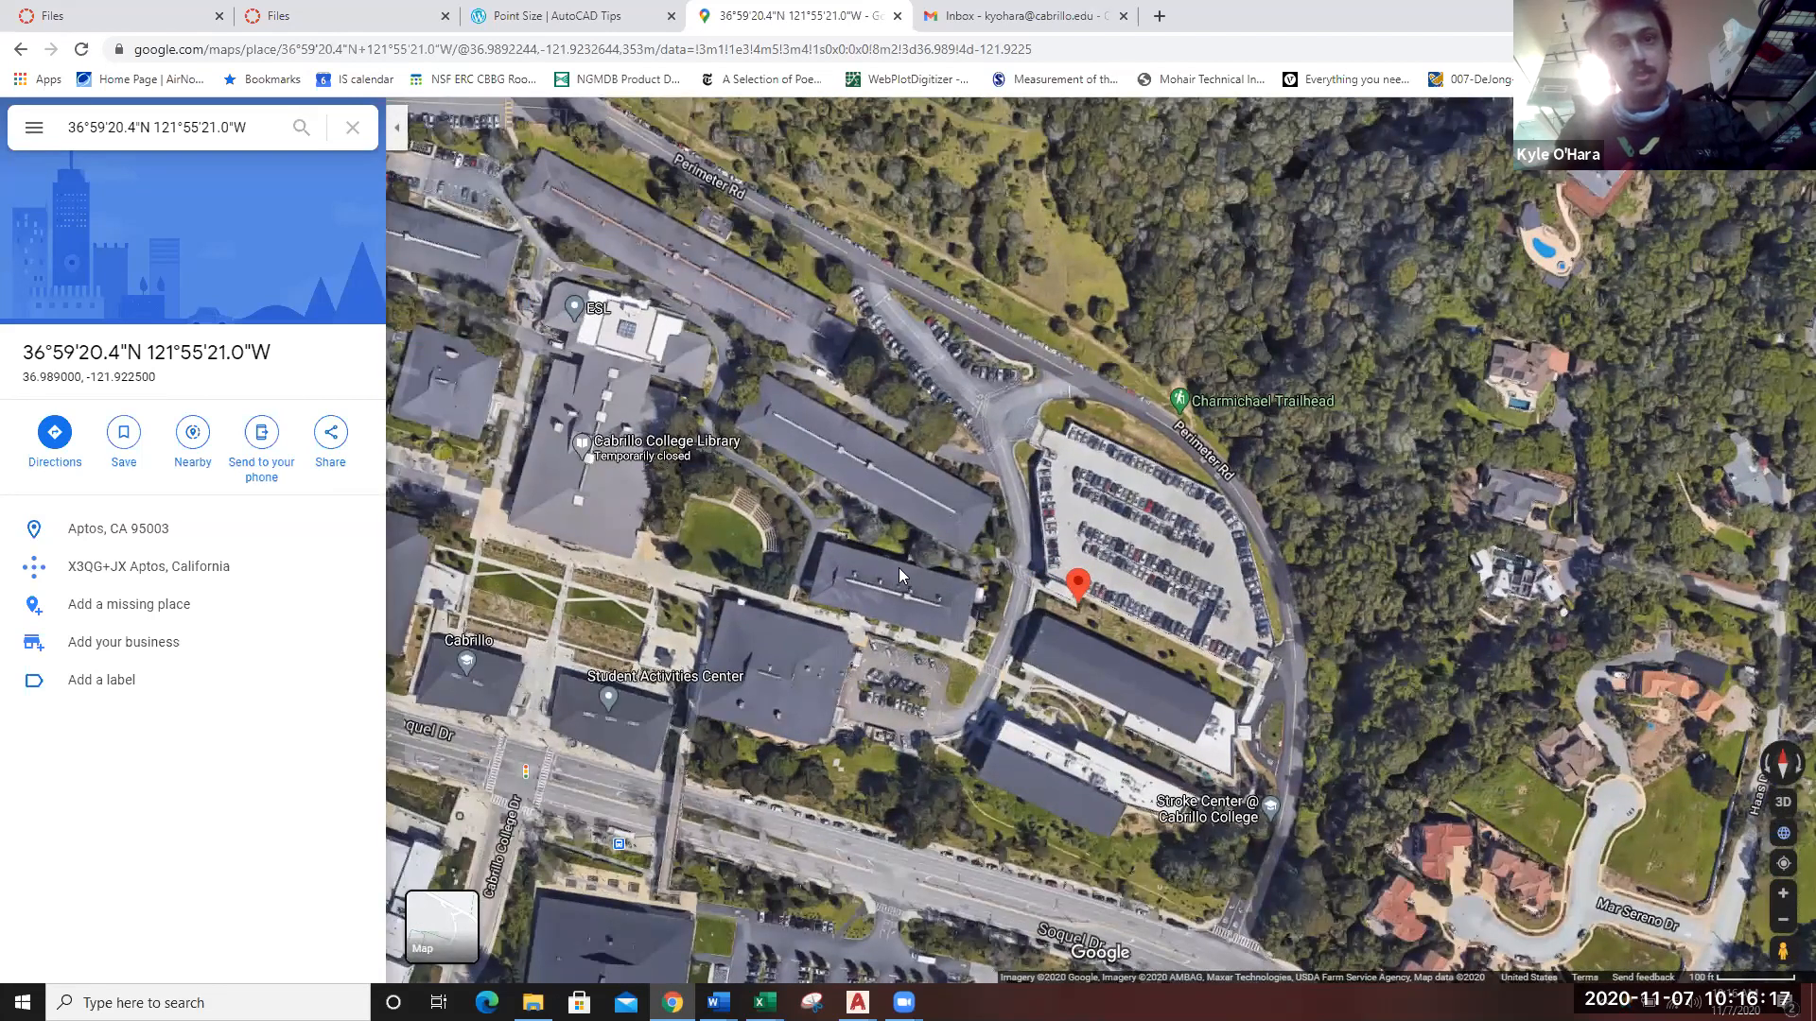
drag(1116, 606, 999, 562)
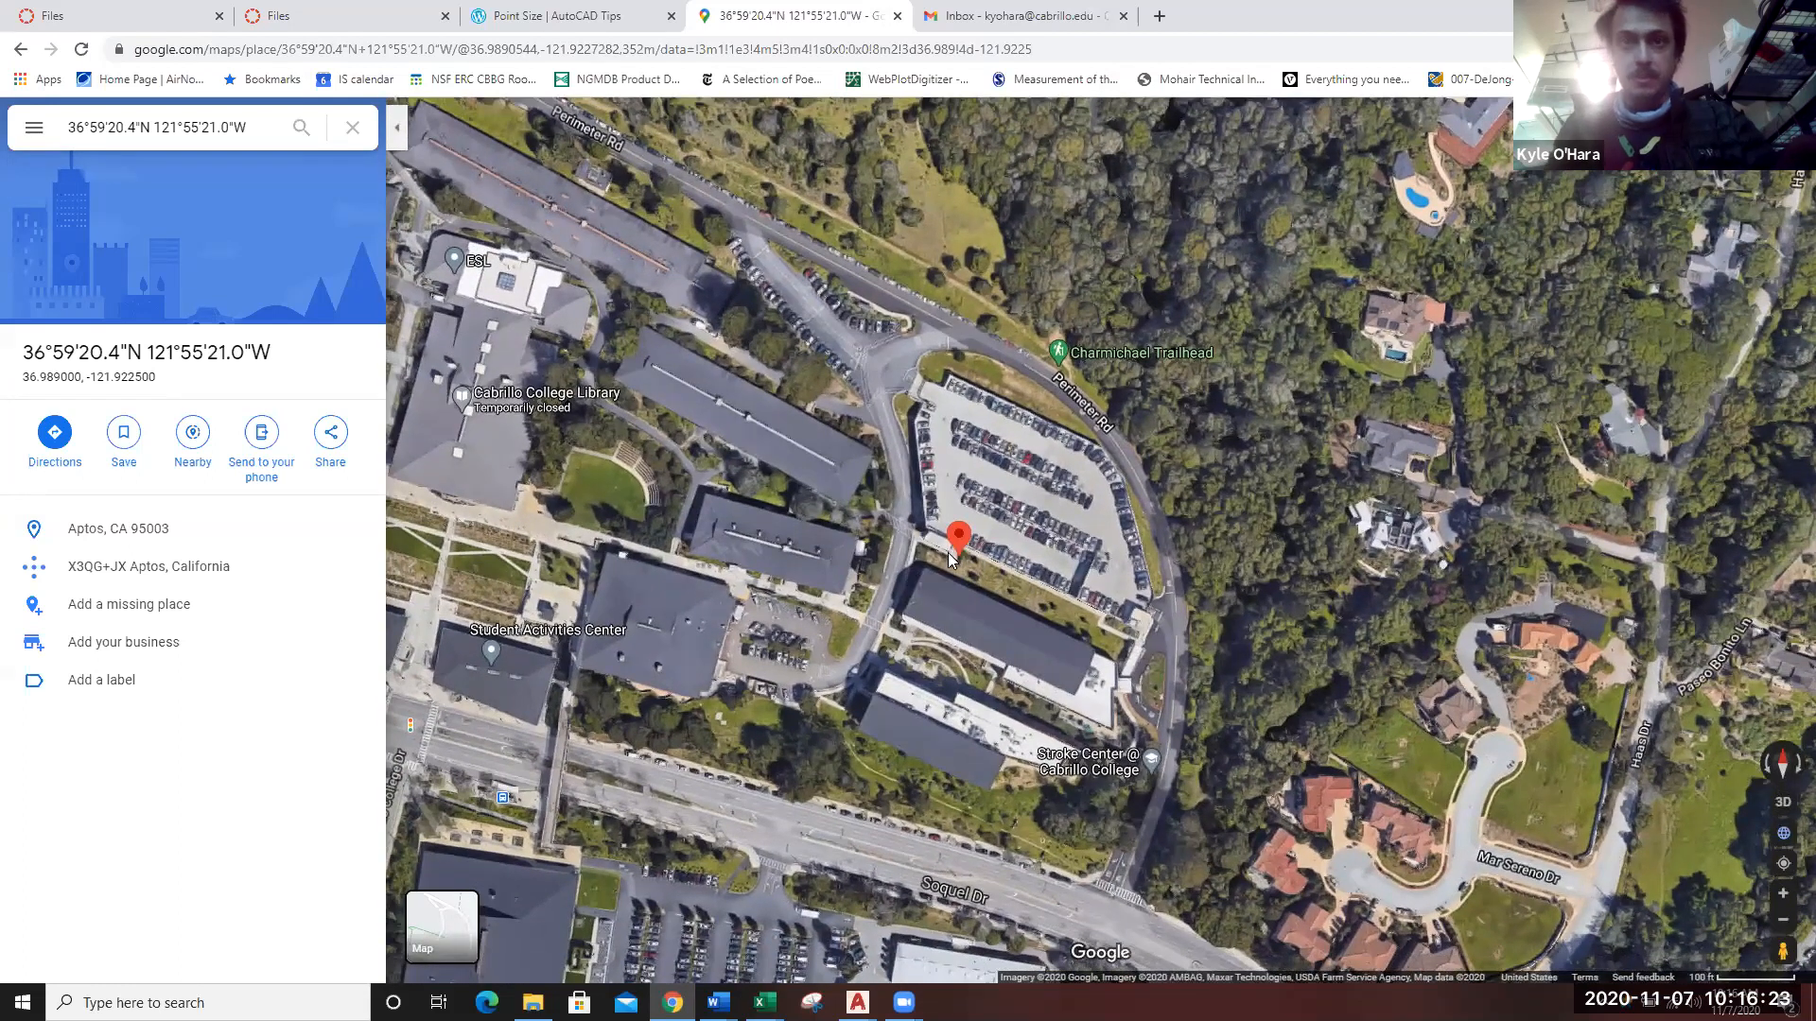
scroll(955, 553, up, 2)
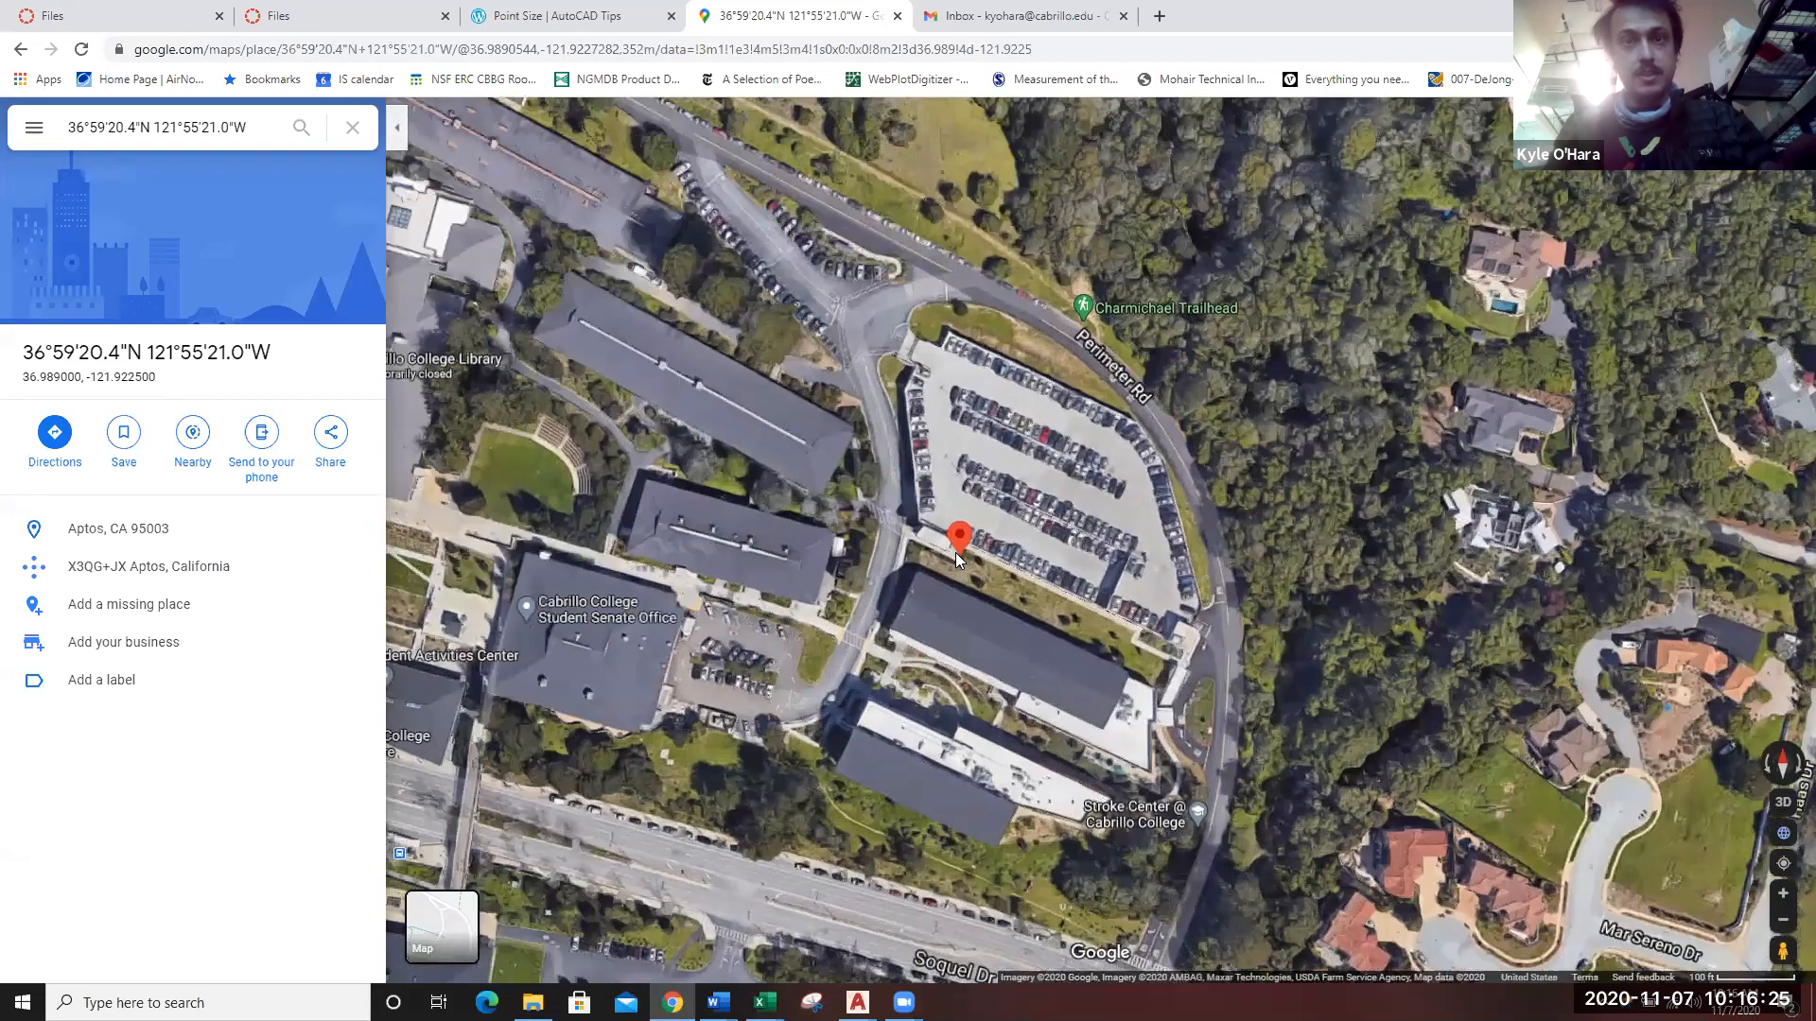
scroll(955, 552, up, 3)
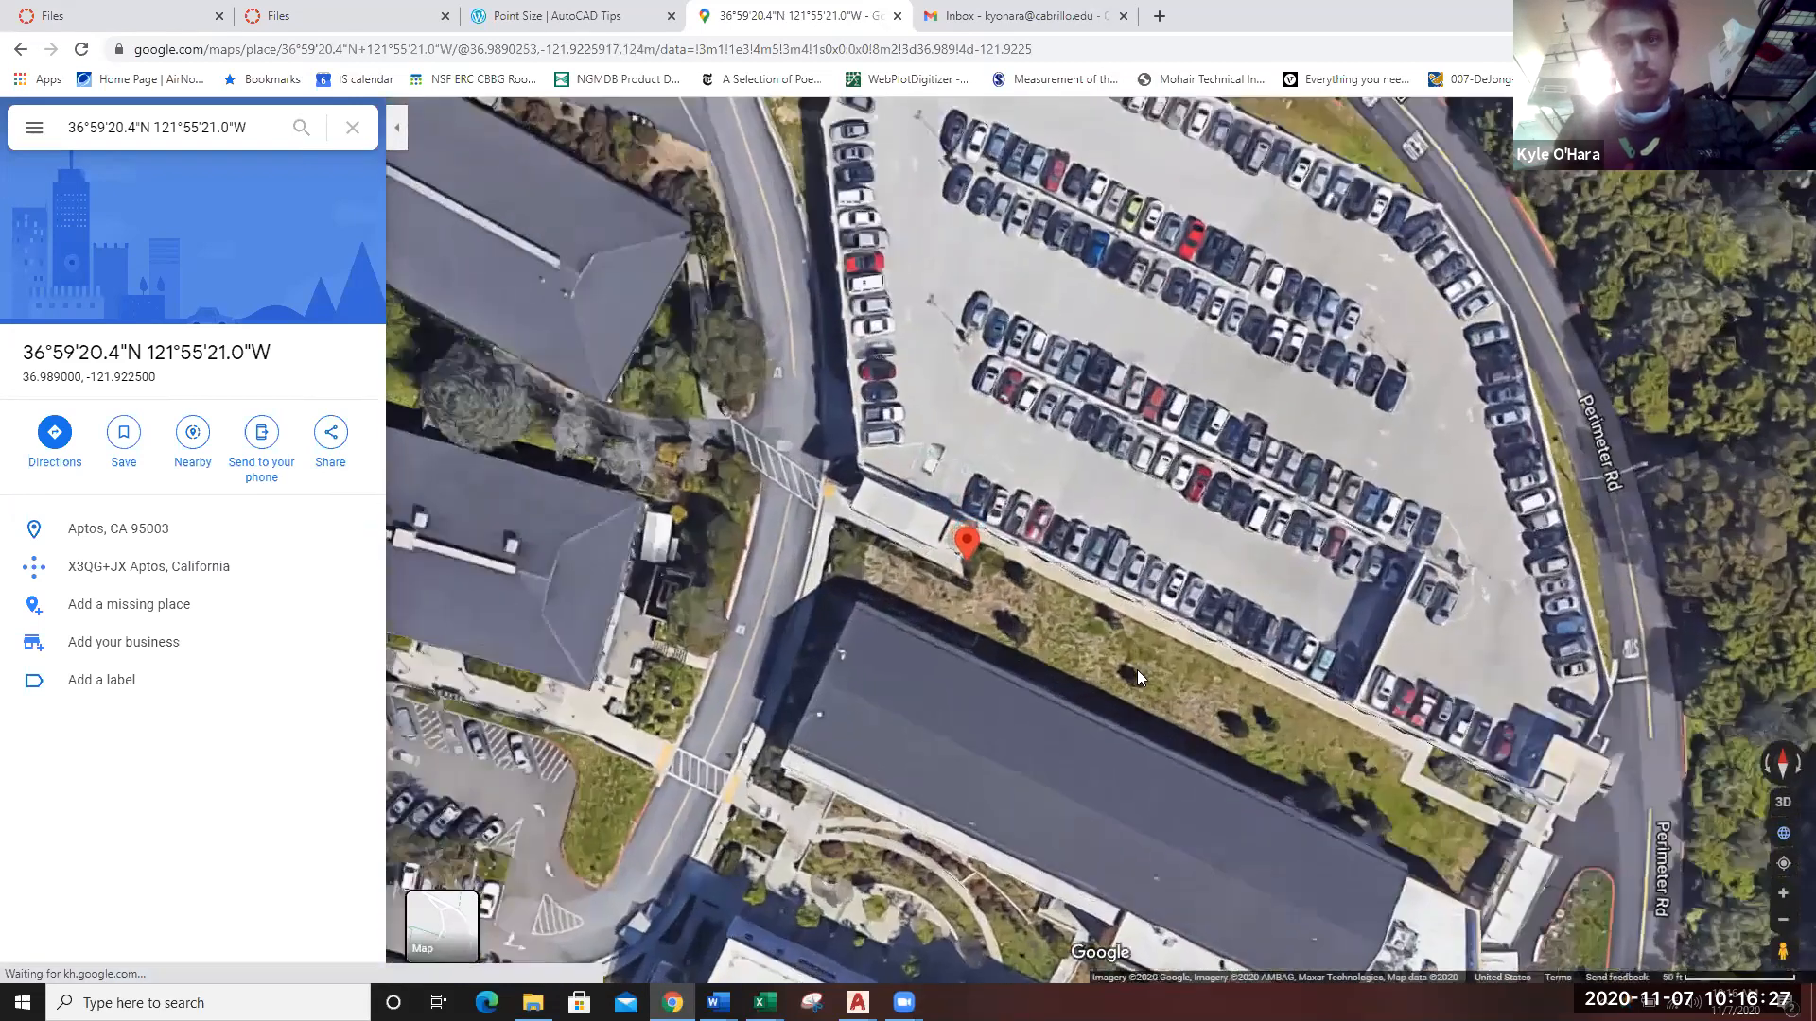
Inspect the planted strip between the parking garage and the long dark-roofed building from above, including the ground beside the pin.
drag(1037, 629, 930, 473)
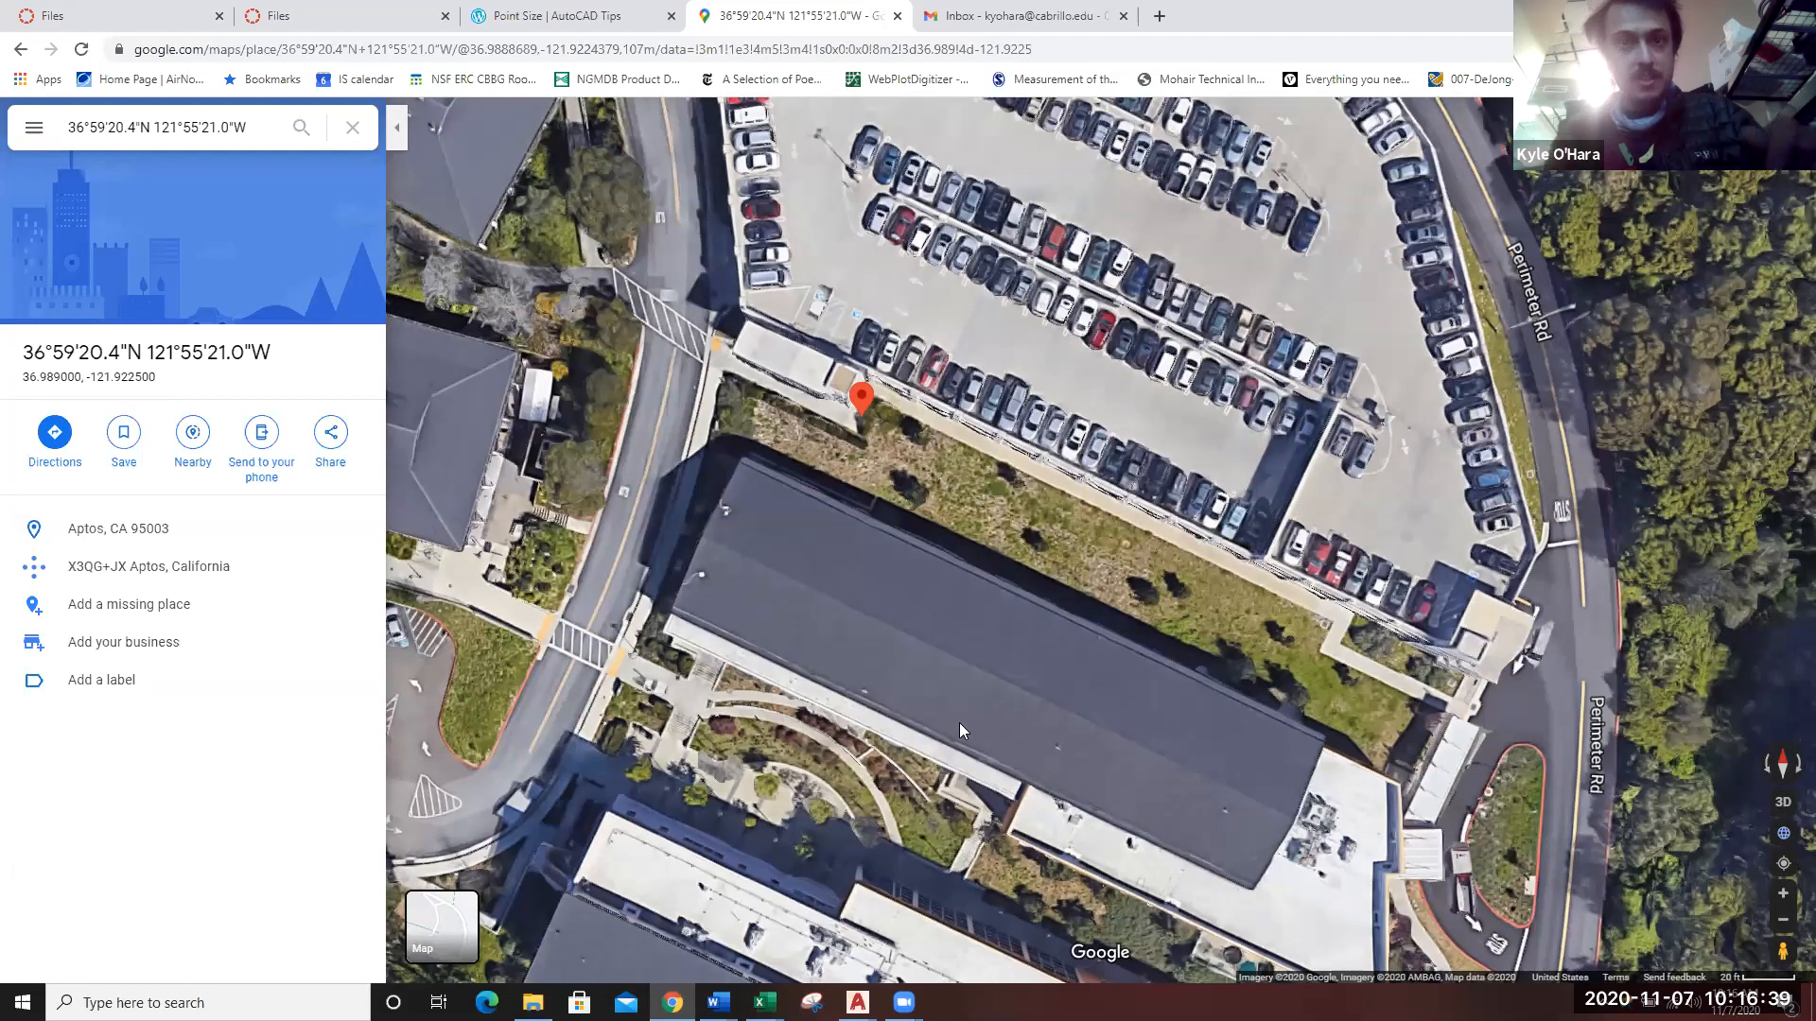
drag(1078, 751, 1049, 569)
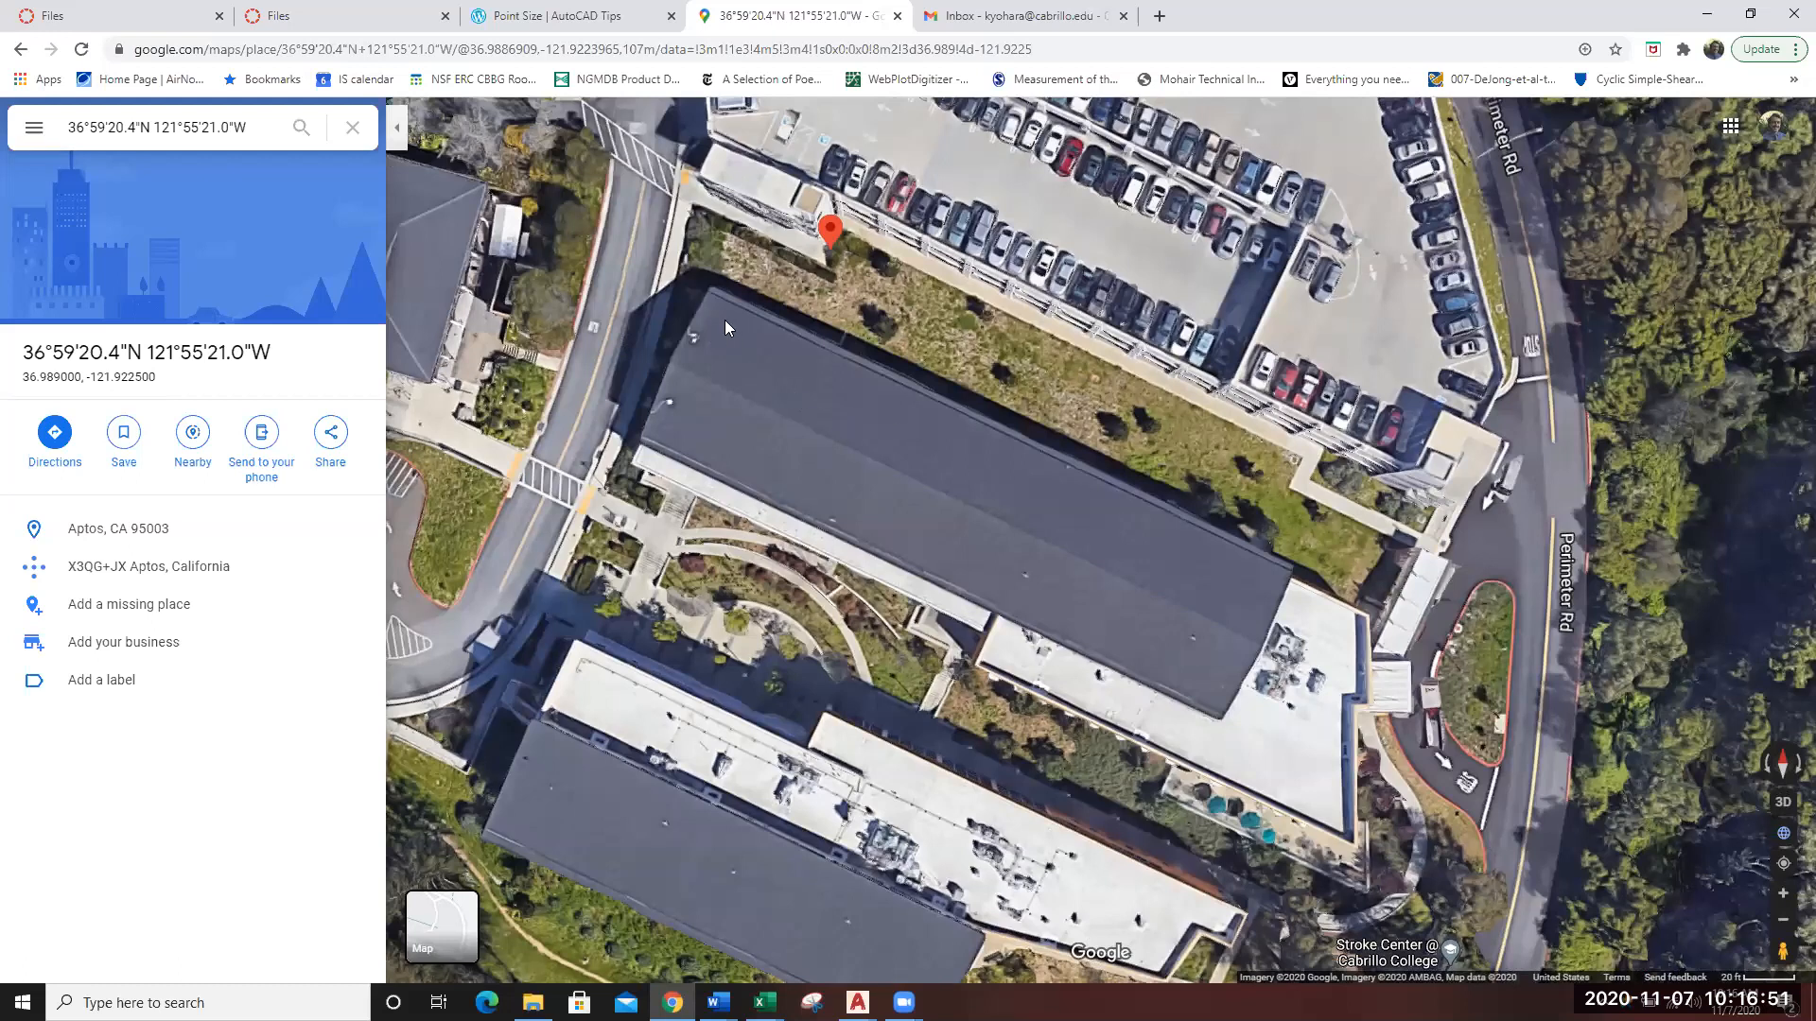
drag(729, 337, 681, 441)
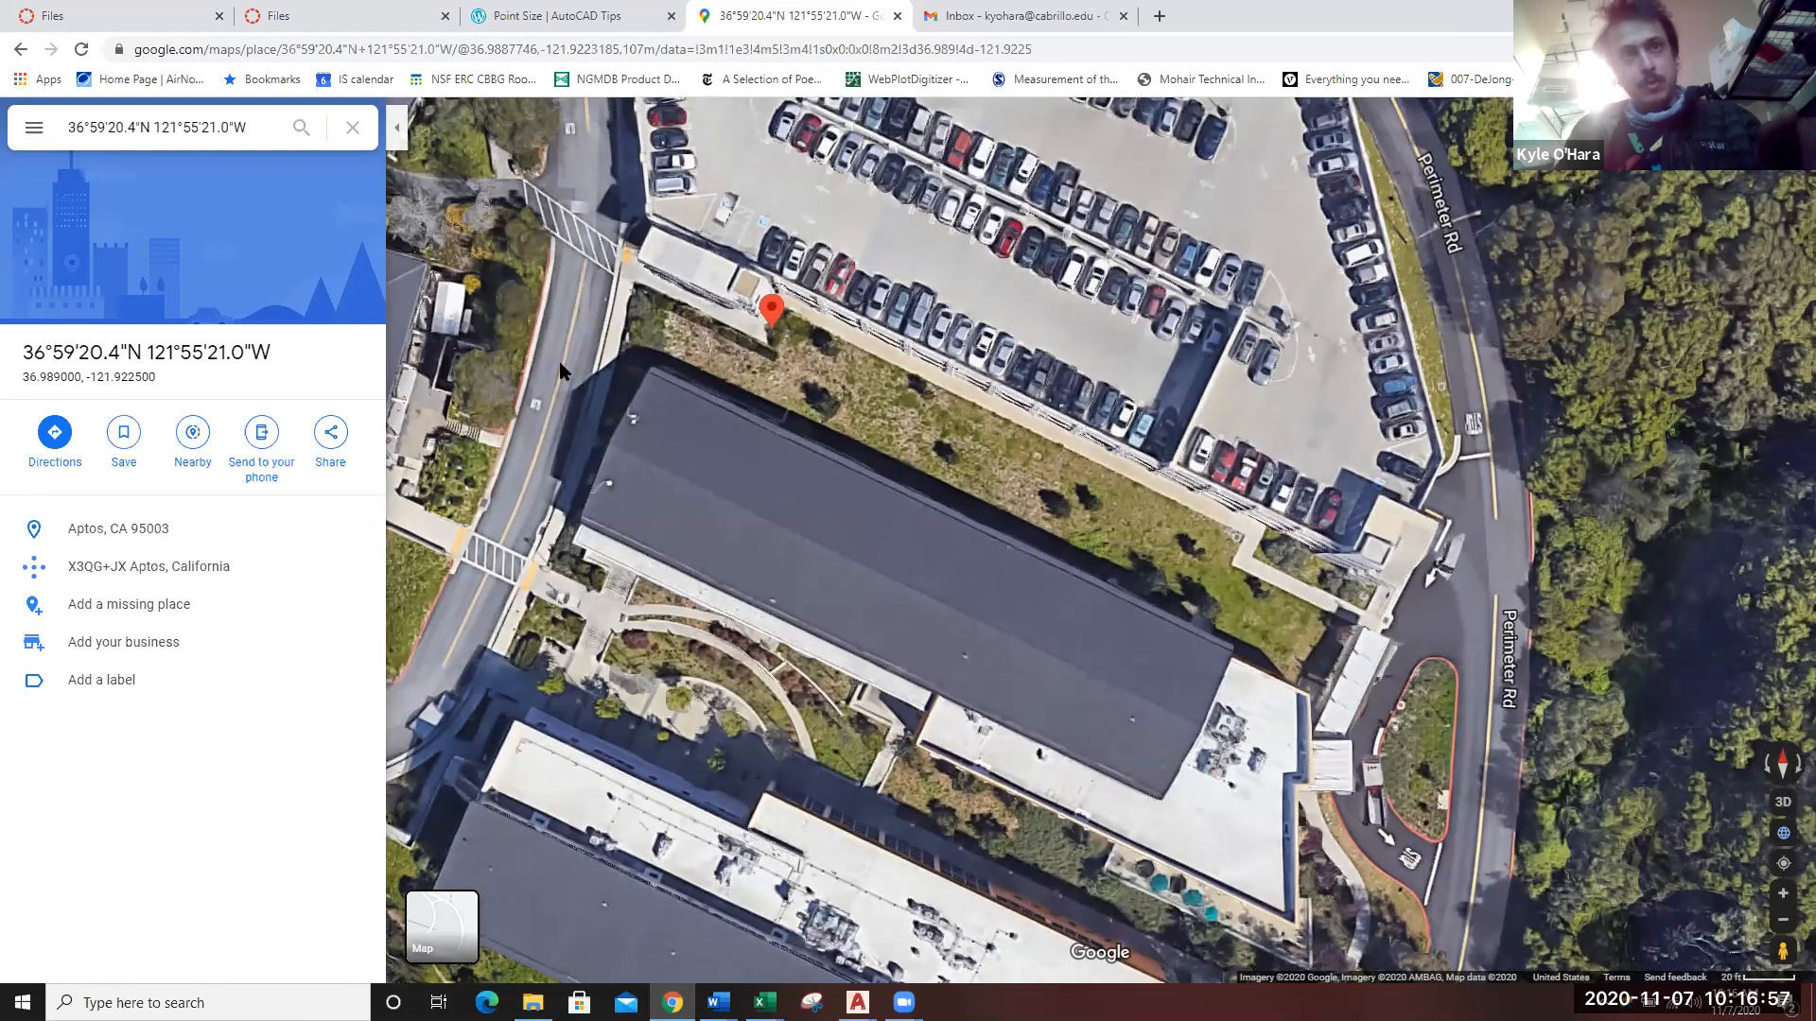
scroll(770, 346, up, 2)
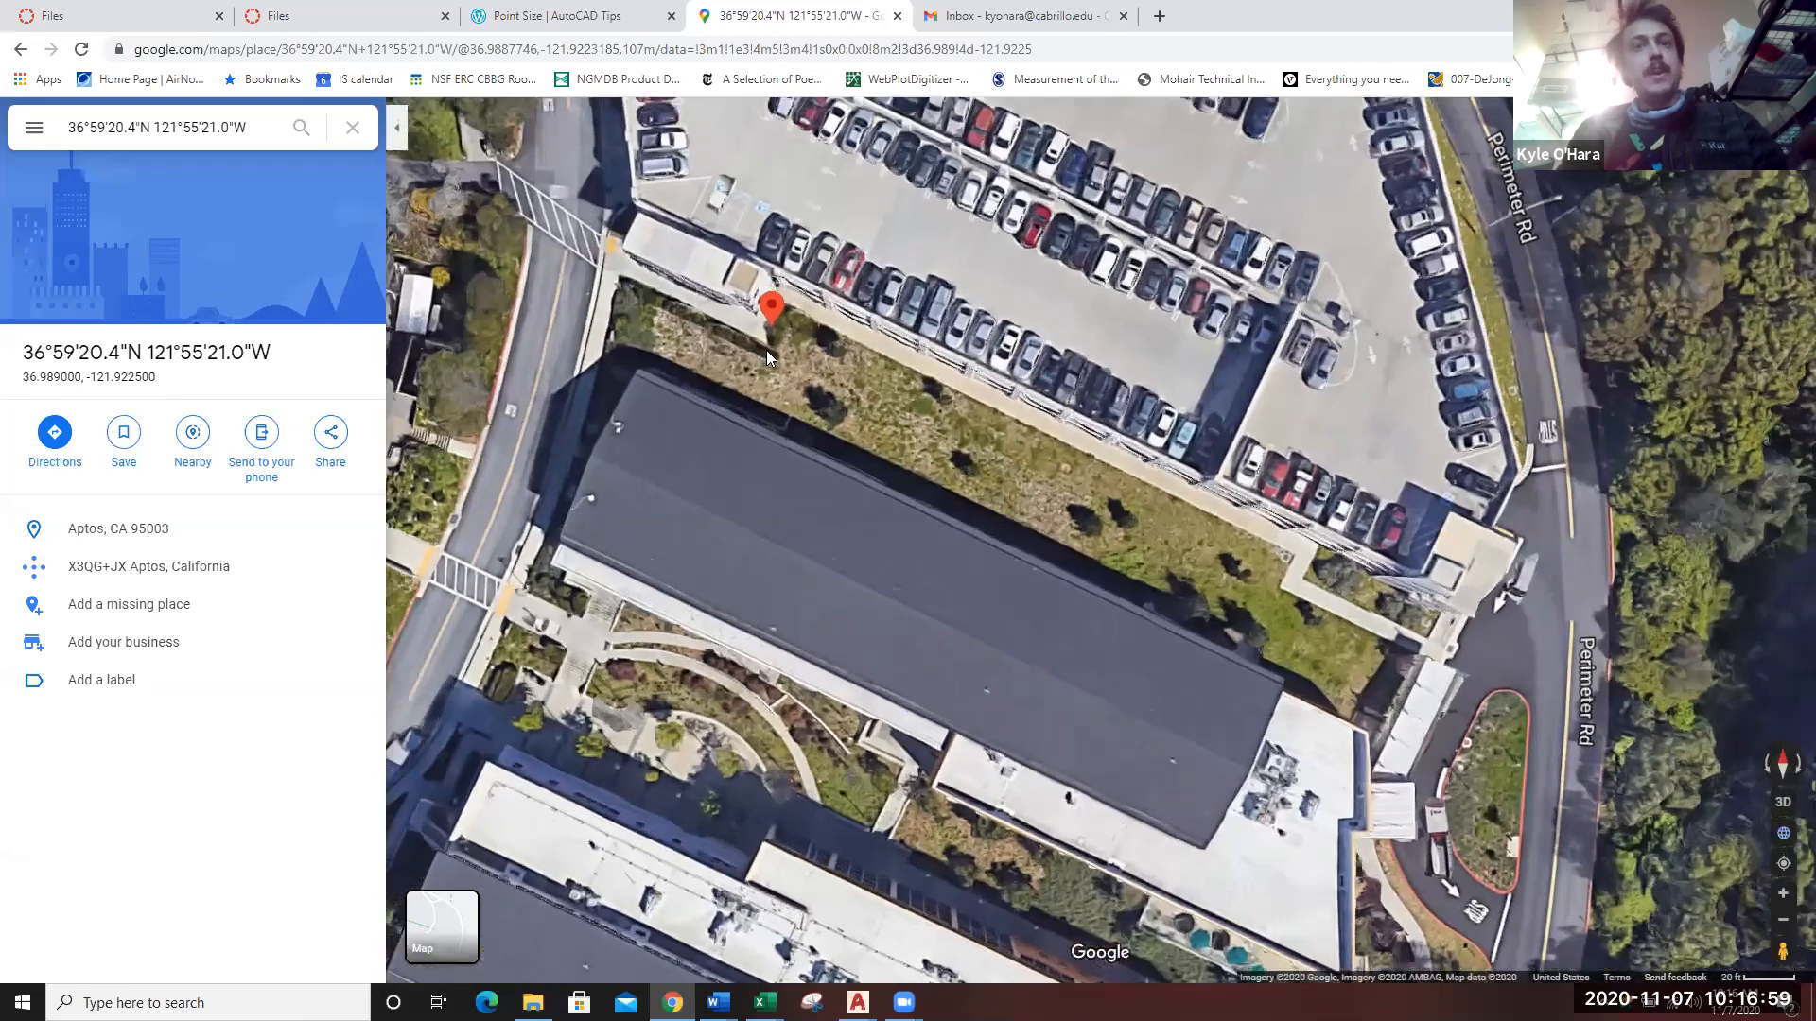
scroll(870, 456, up, 2)
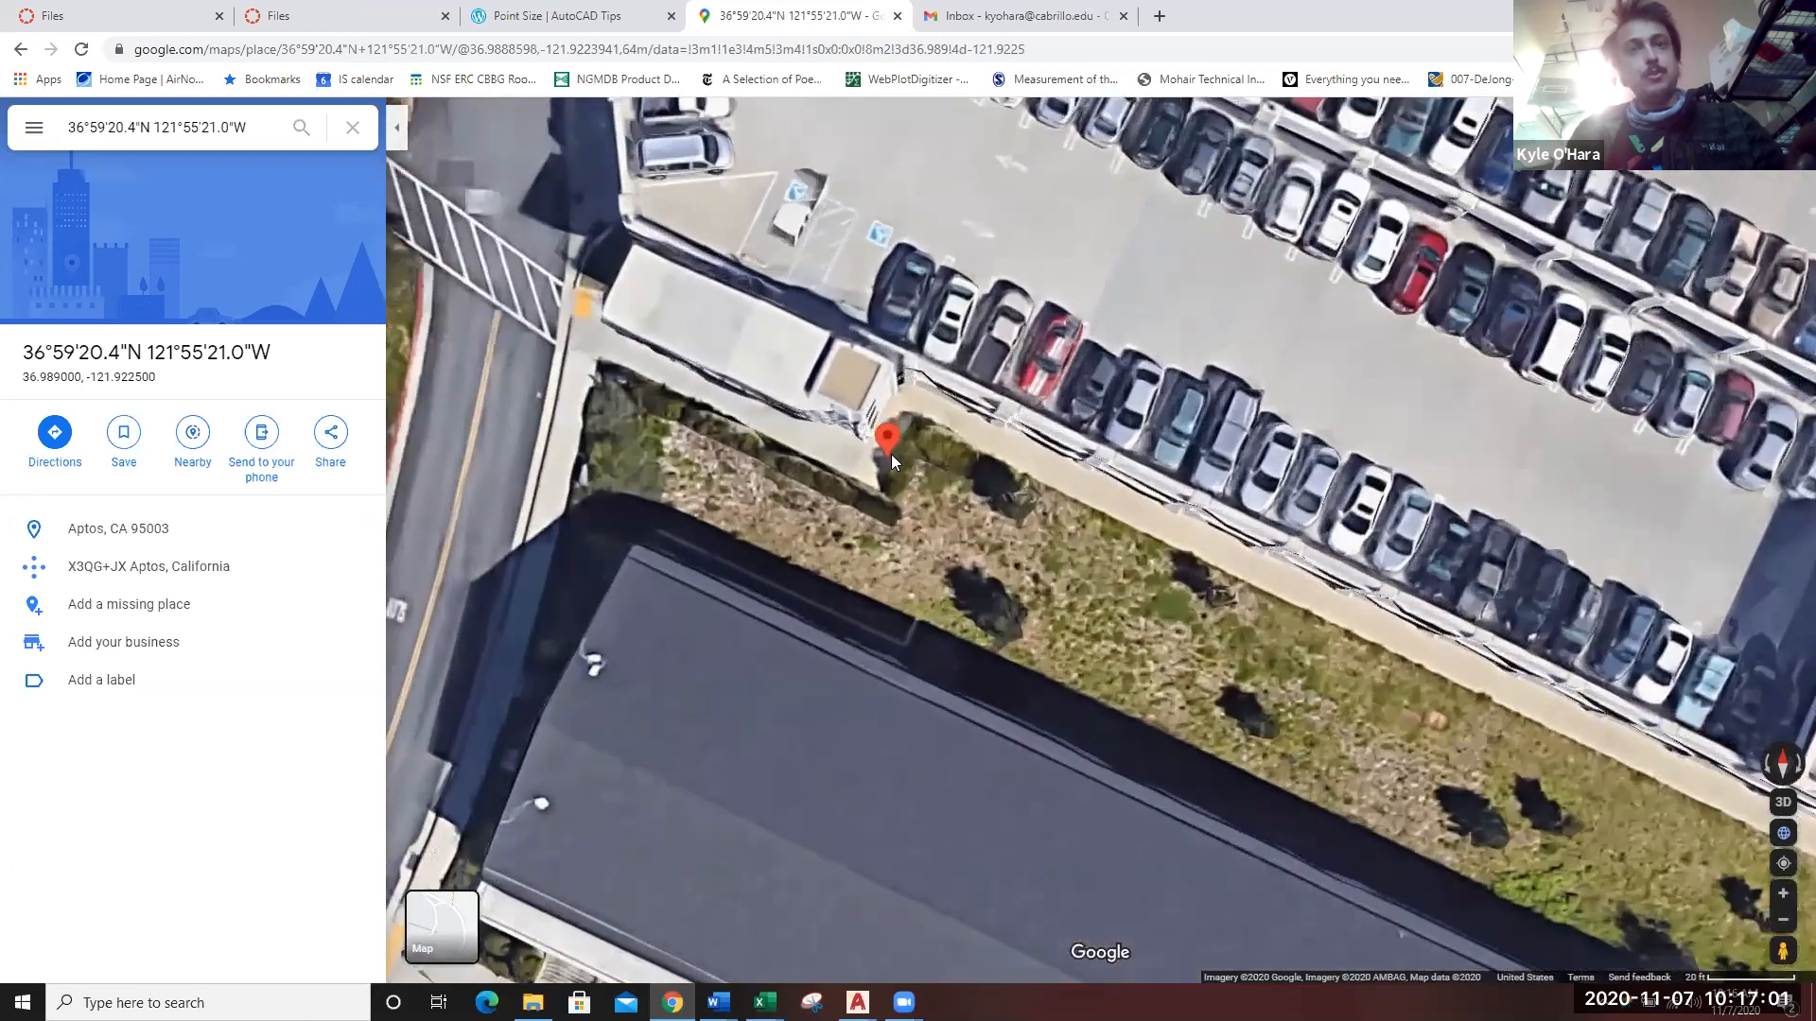
scroll(878, 486, down, 1)
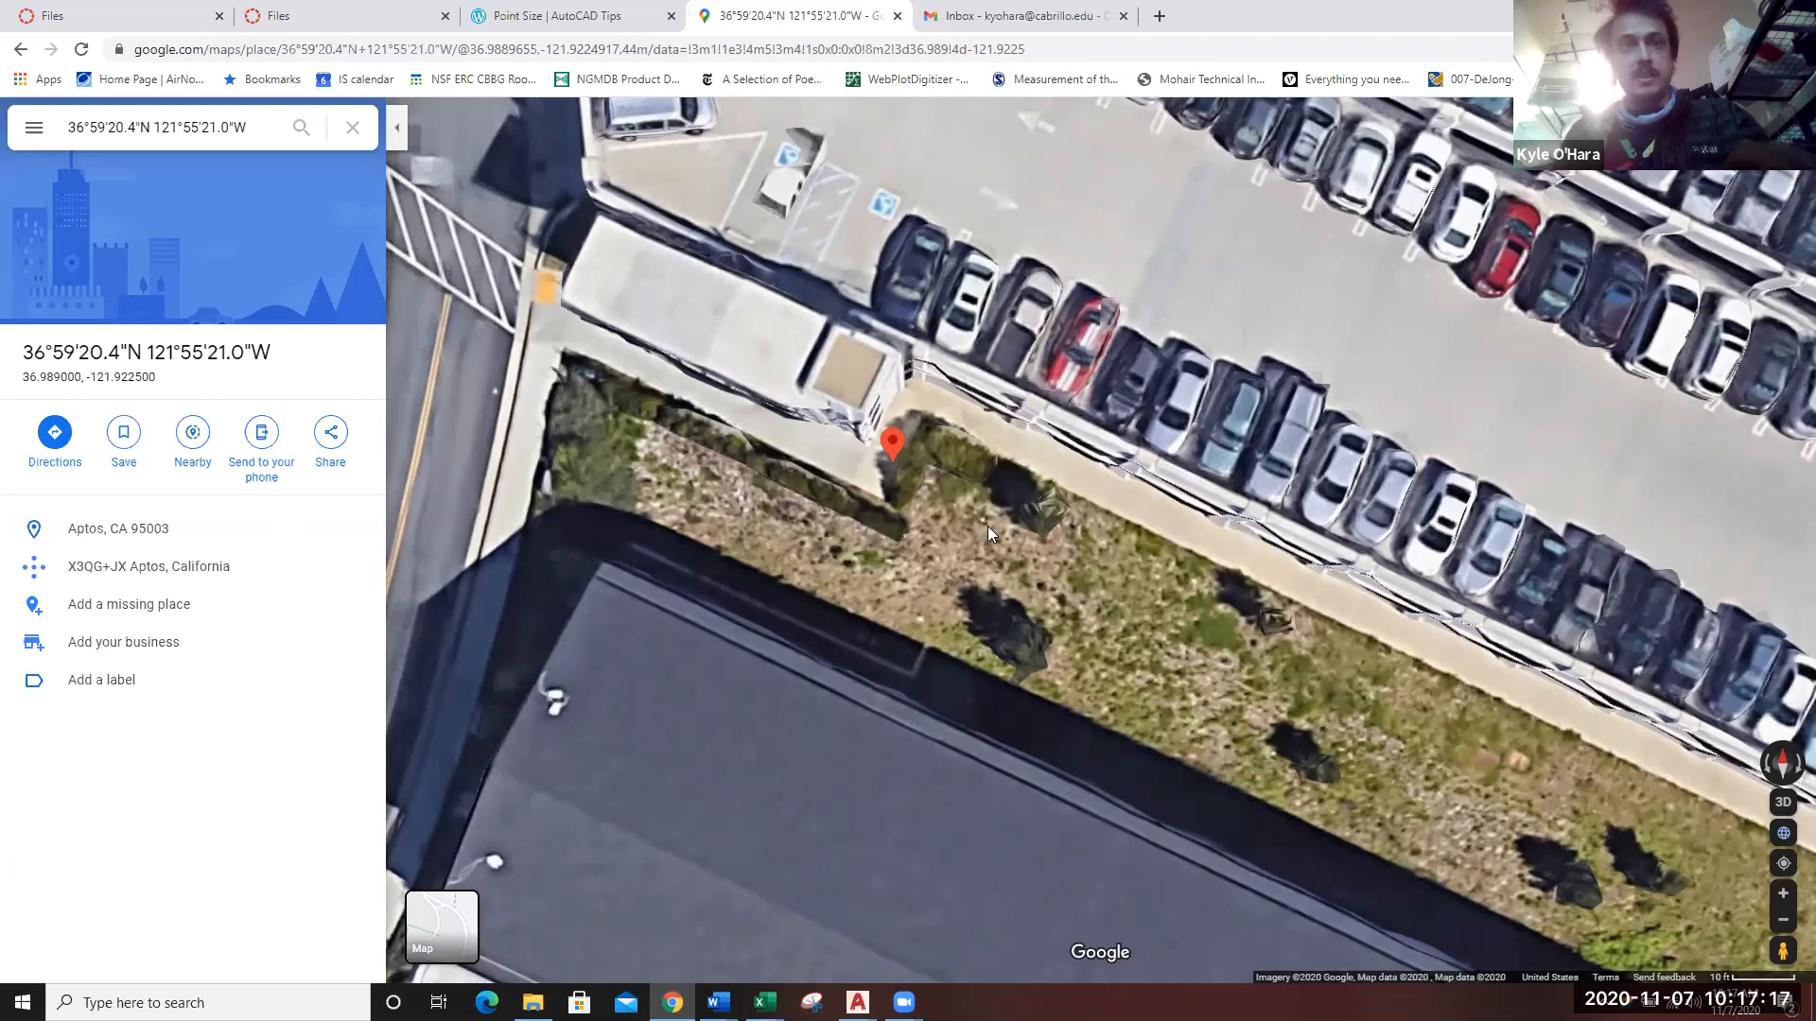
drag(1182, 688, 1152, 650)
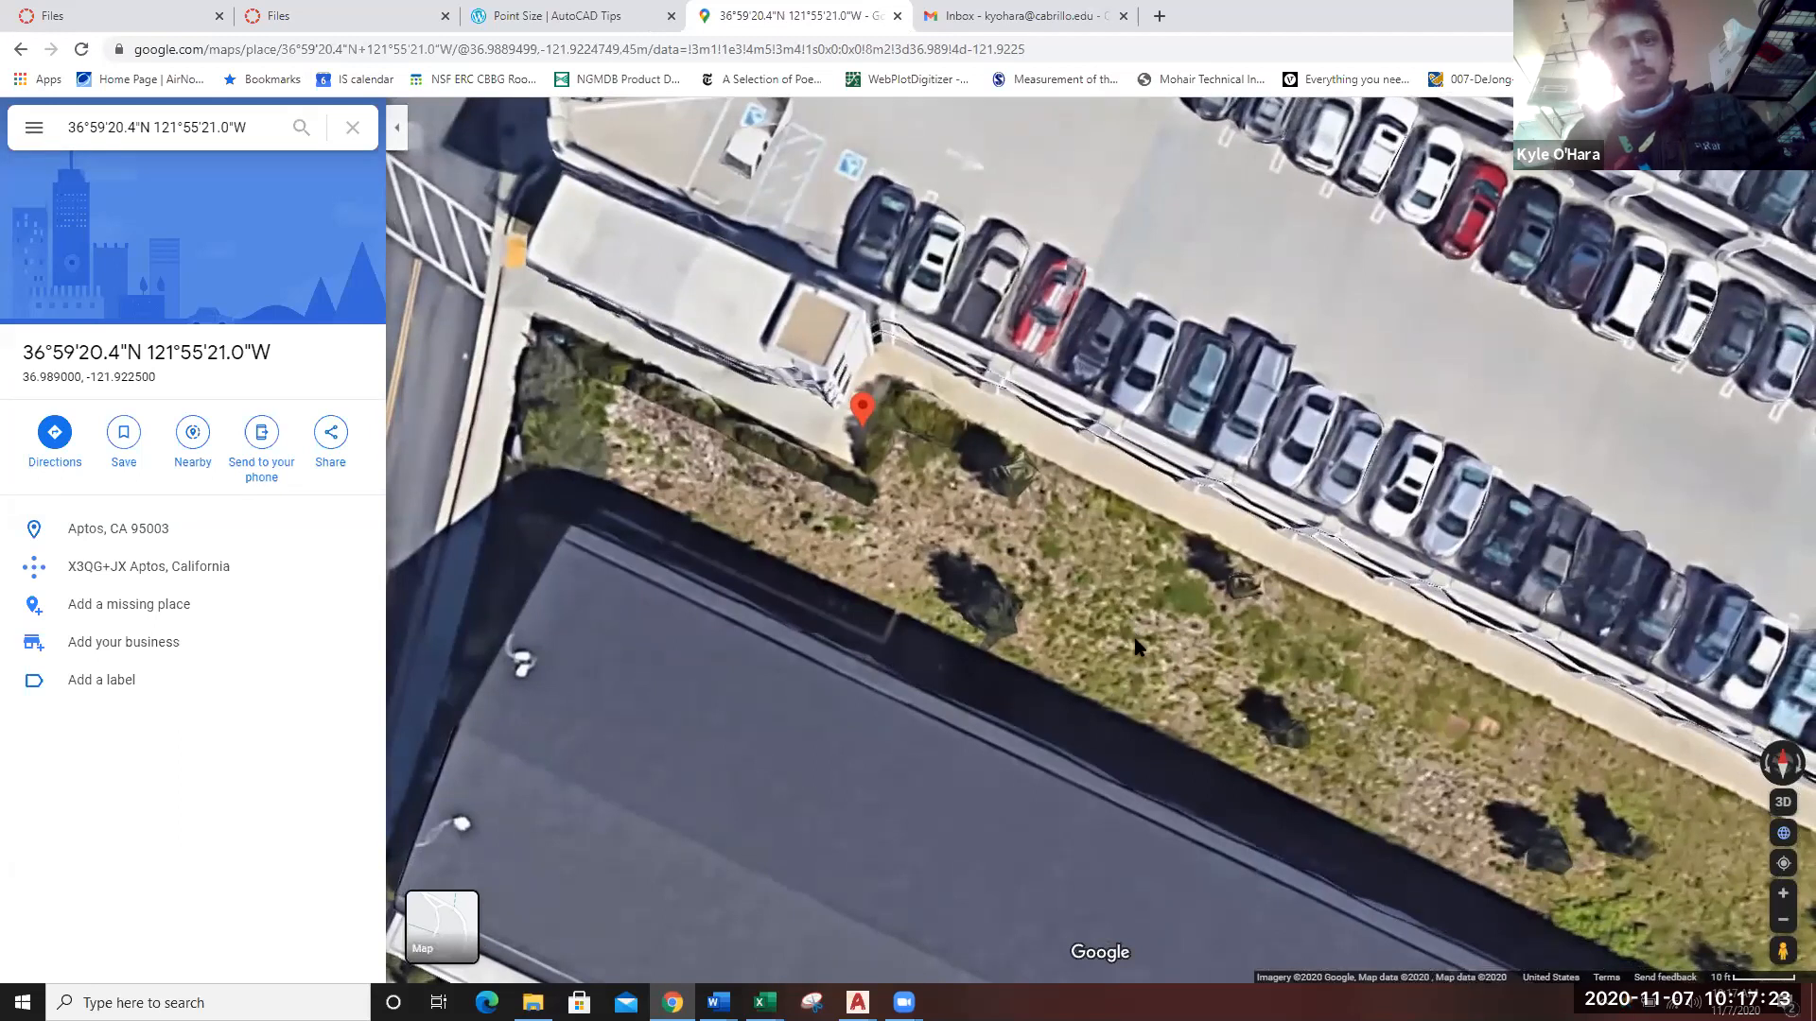
Examine the pinned spot, walkway and hedge at the road end of the strip in a tilted 3D view.
drag(1137, 646, 962, 206)
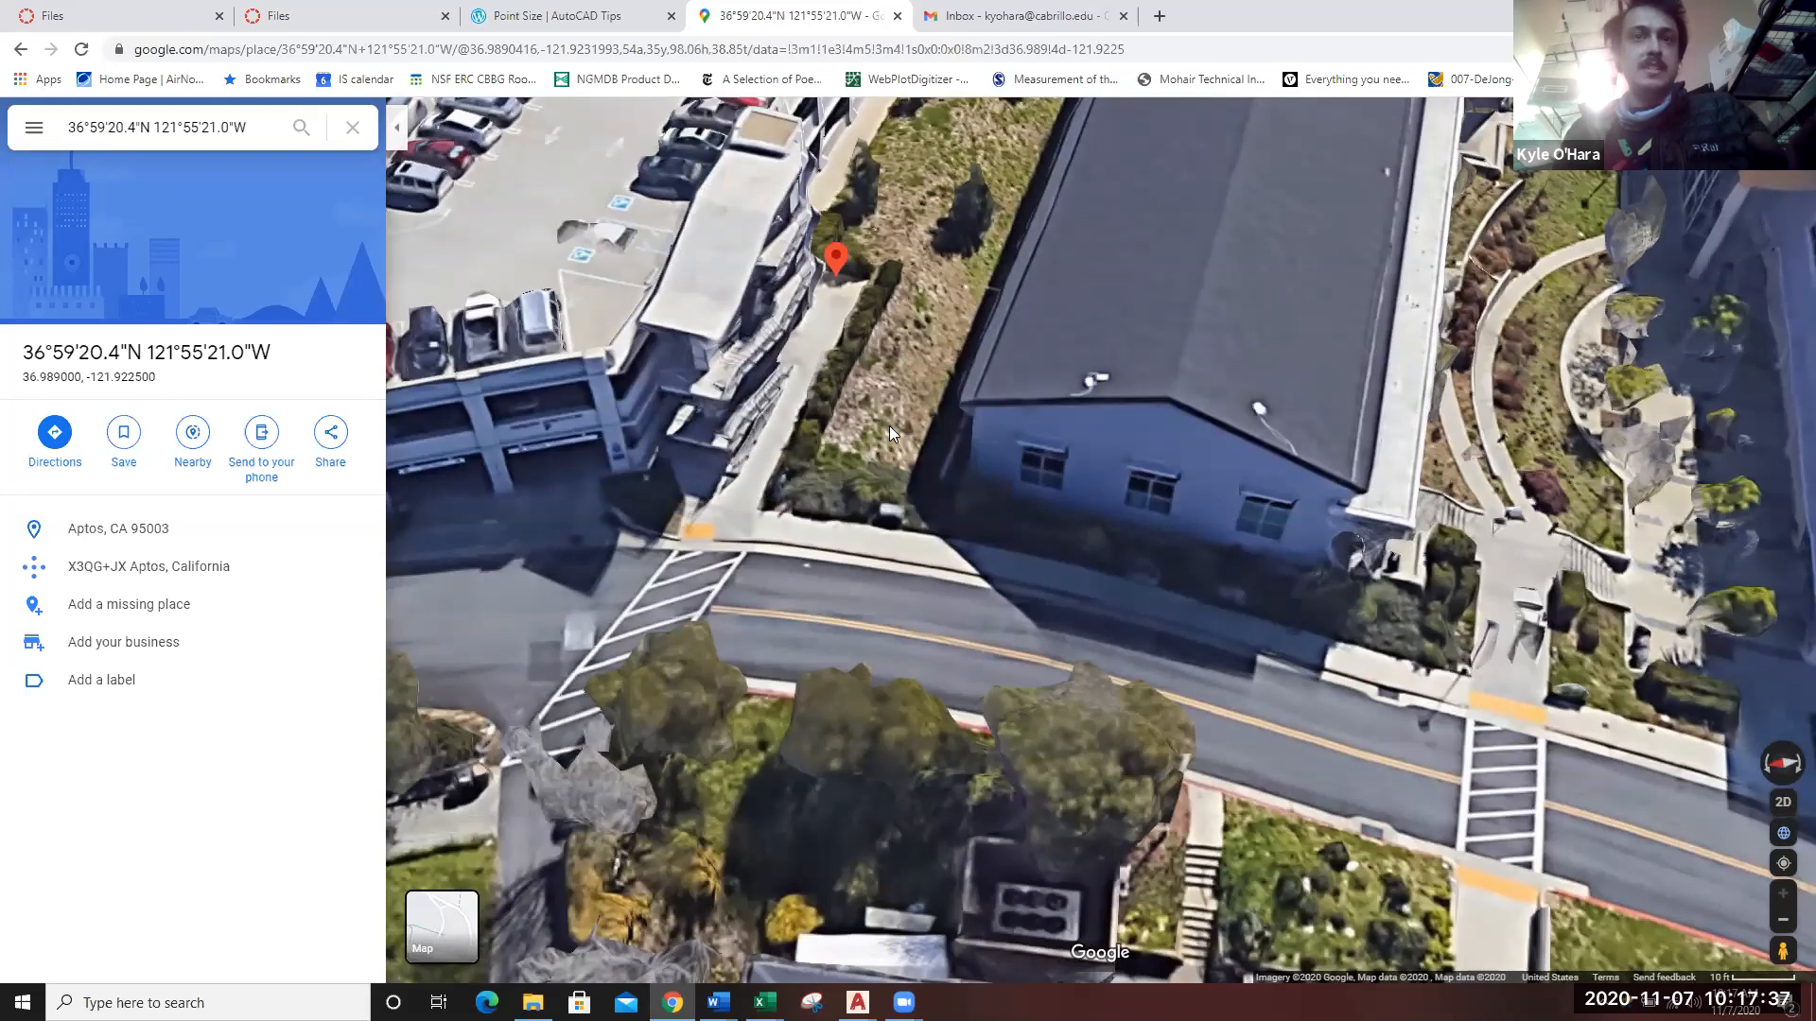
drag(904, 264, 905, 350)
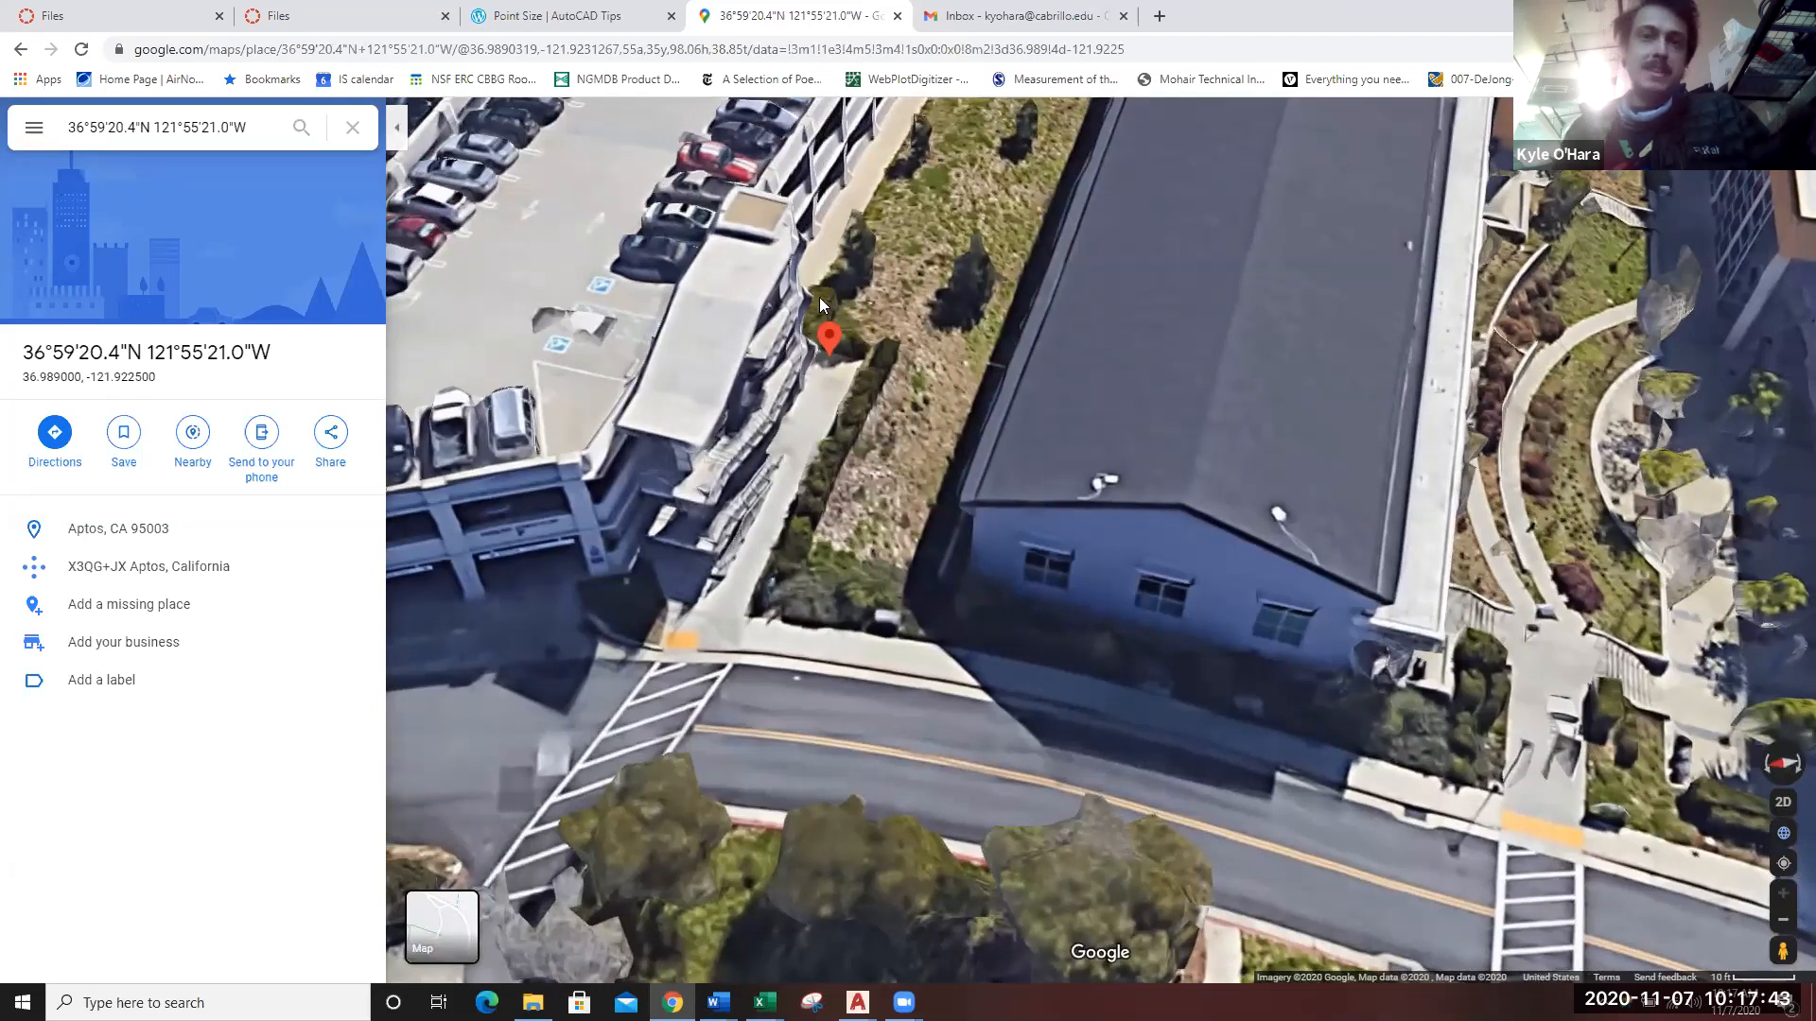
drag(918, 227, 865, 357)
mouse_move(1023, 148)
mouse_down()
mouse_move(962, 229)
mouse_move(1011, 151)
mouse_up()
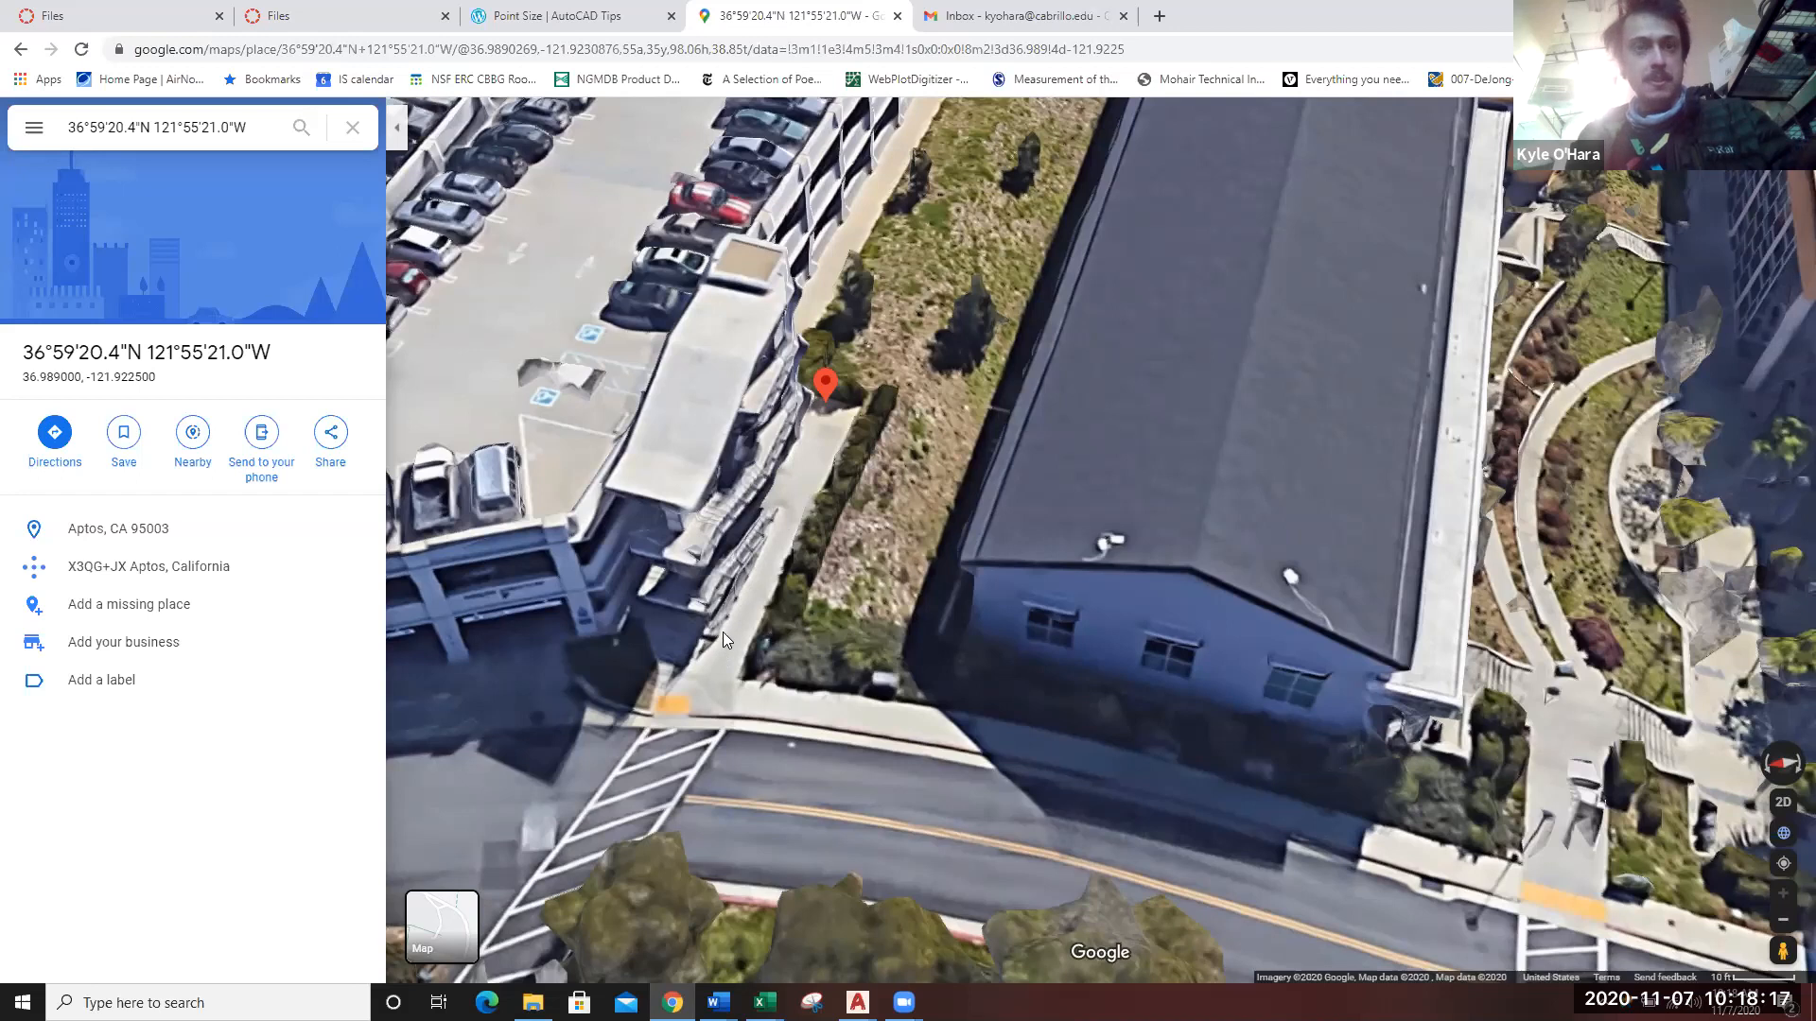
drag(810, 477, 793, 467)
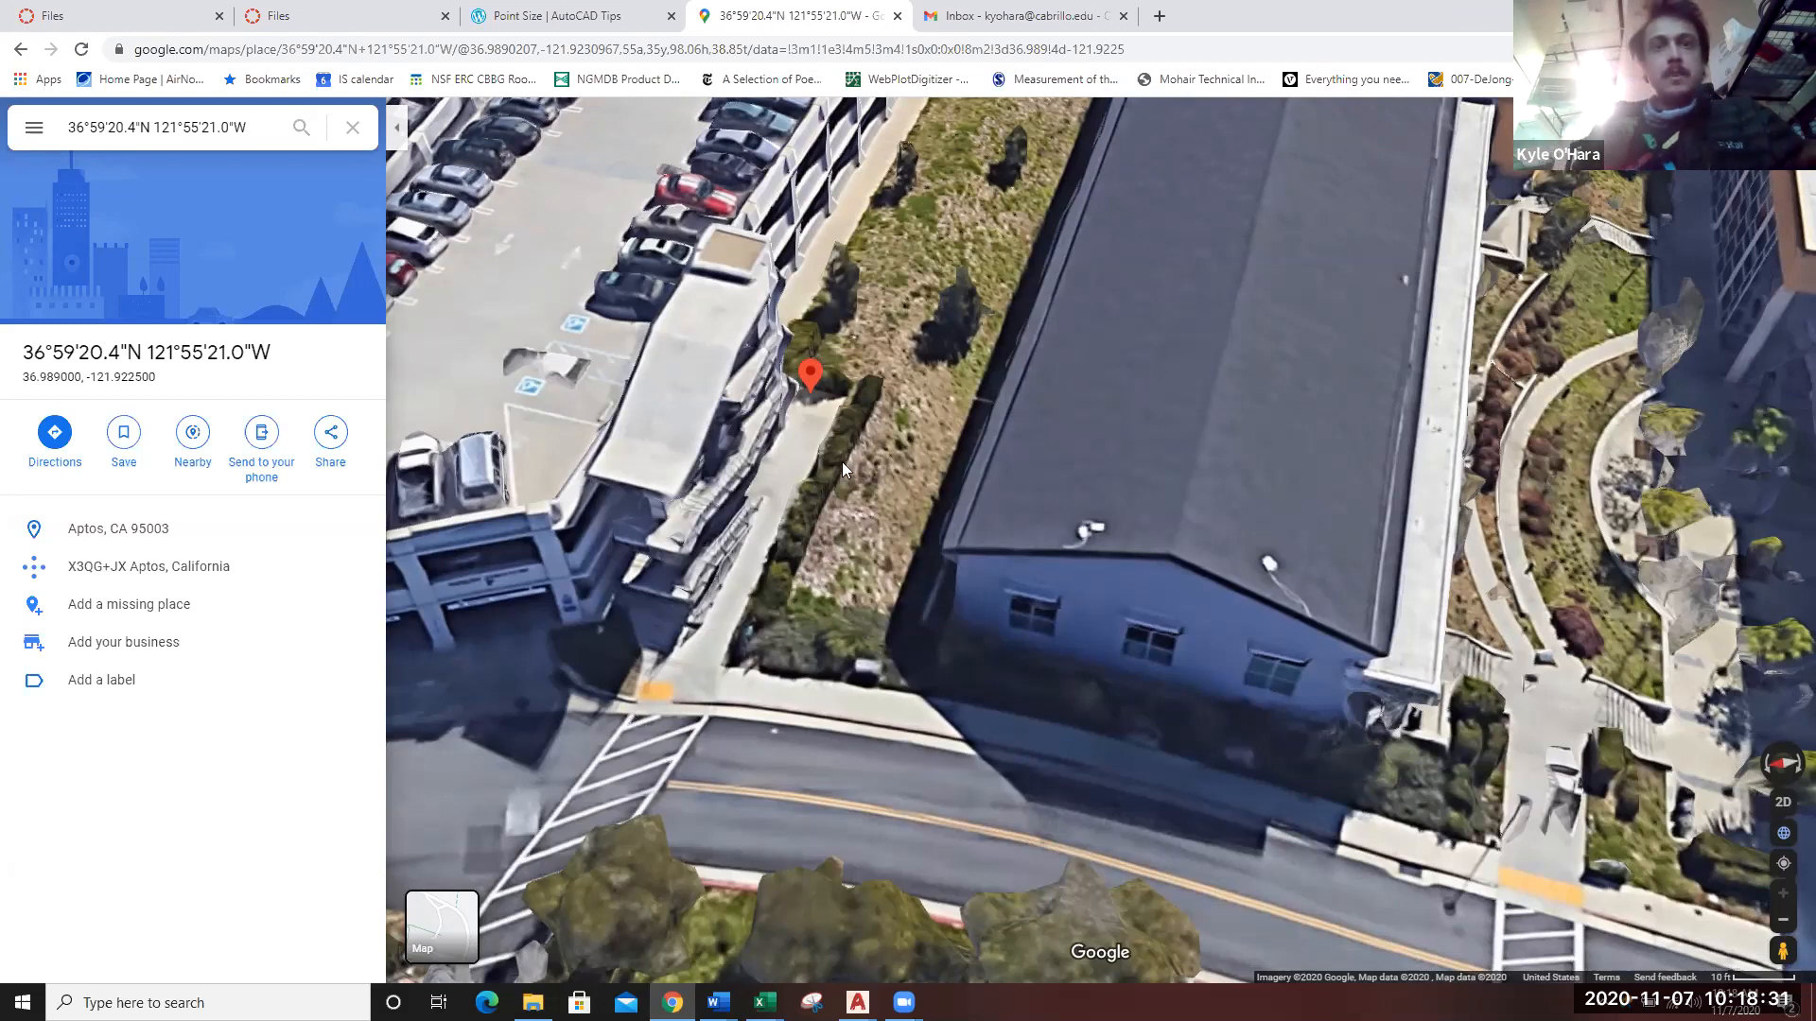
mouse_move(894, 304)
mouse_down()
mouse_move(900, 335)
mouse_move(924, 322)
mouse_up()
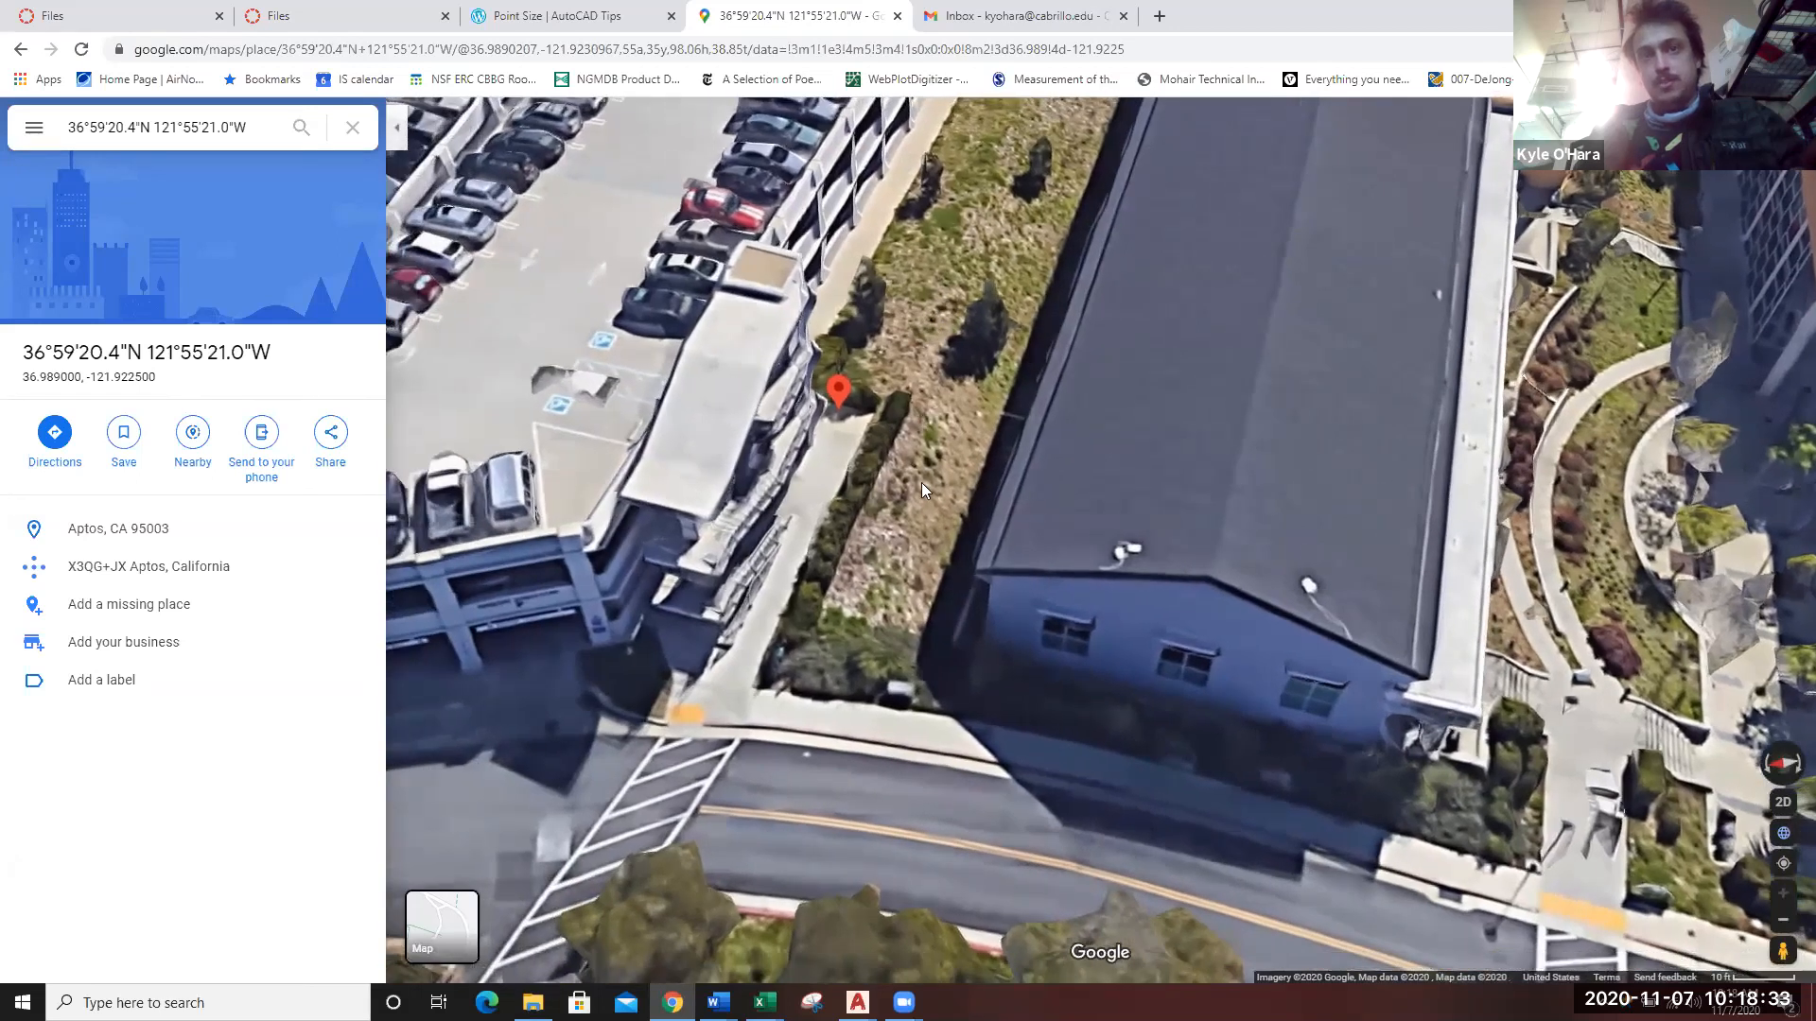
drag(968, 255, 957, 286)
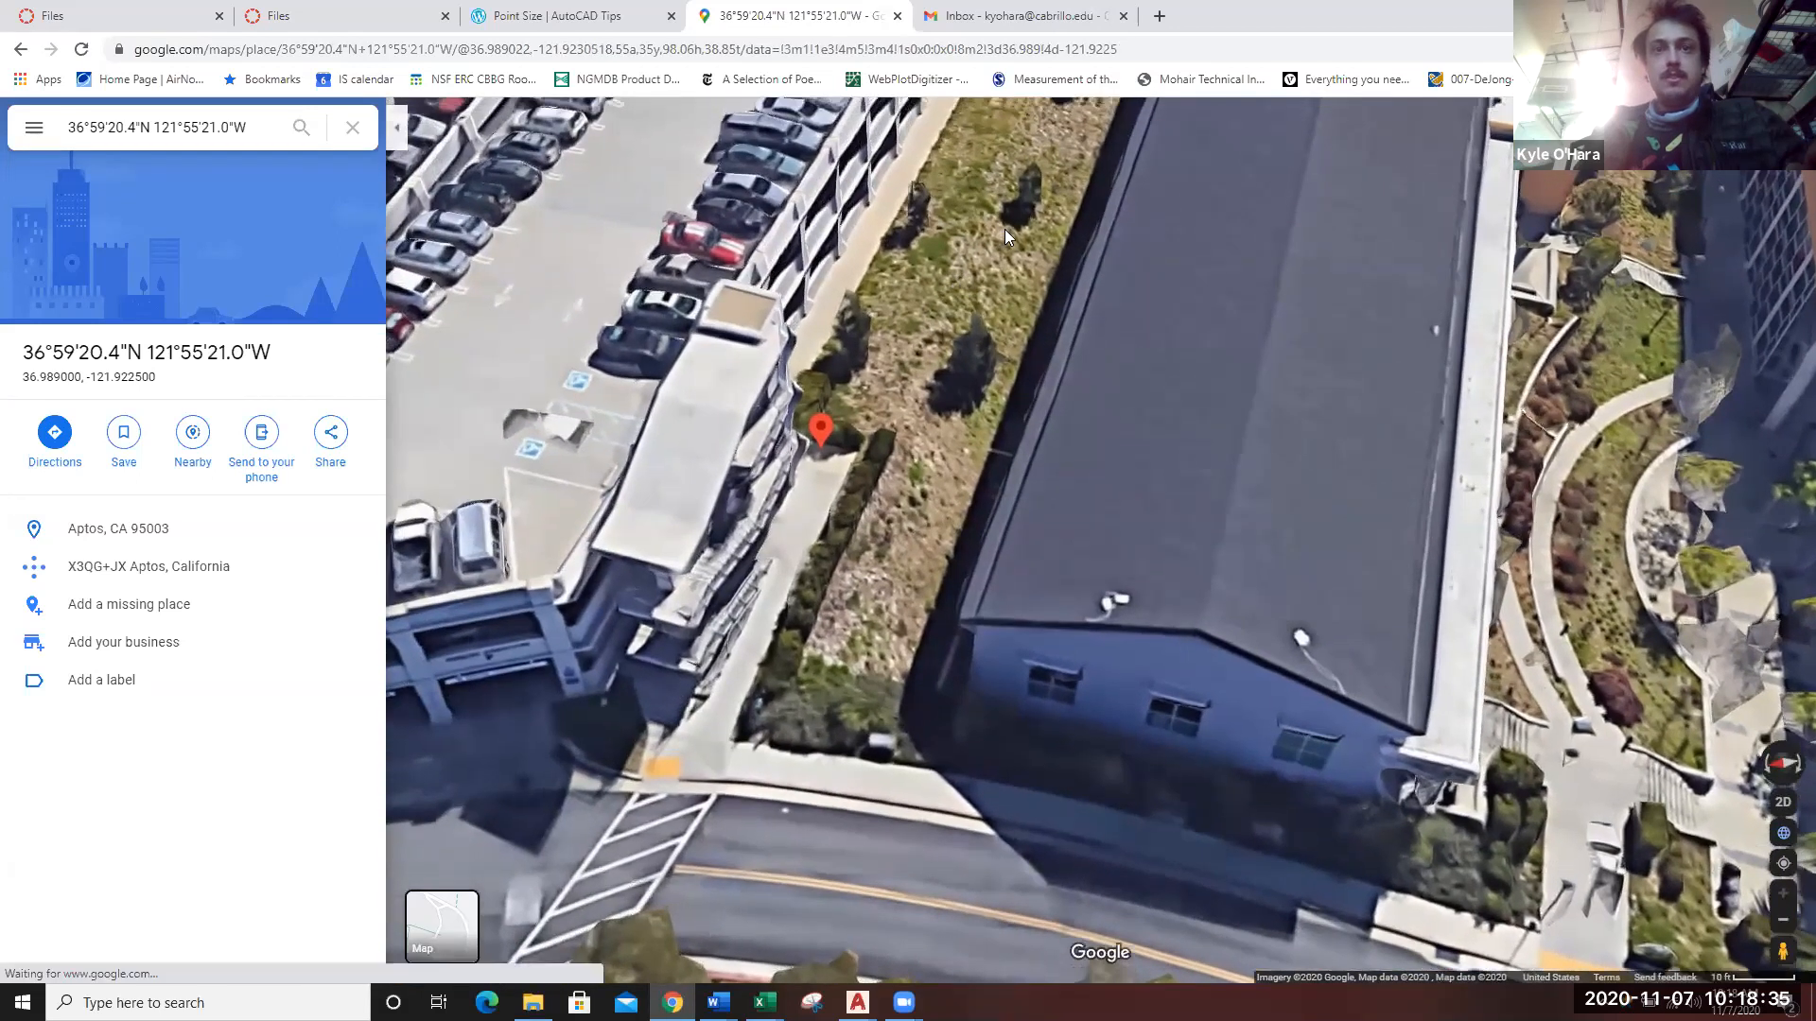
Survey the grassy strip in 3D from the pin to its far end and back to the road end.
drag(1004, 229, 821, 565)
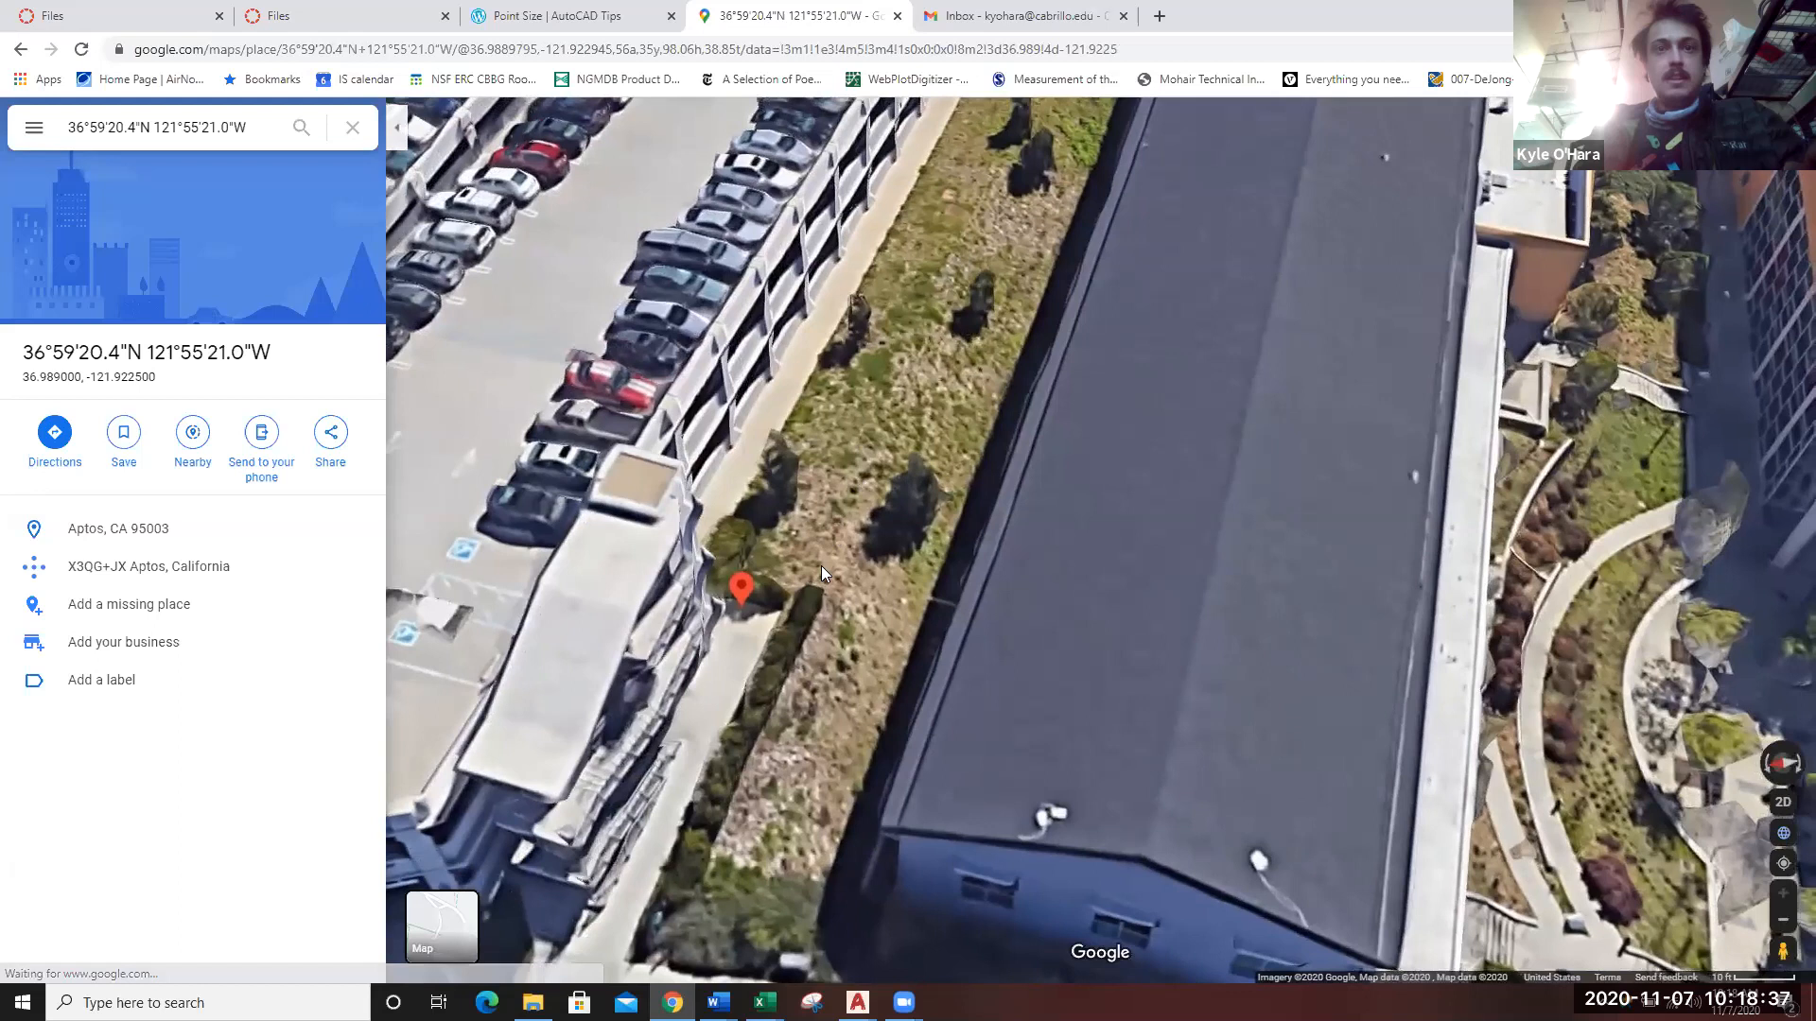
drag(929, 444, 787, 806)
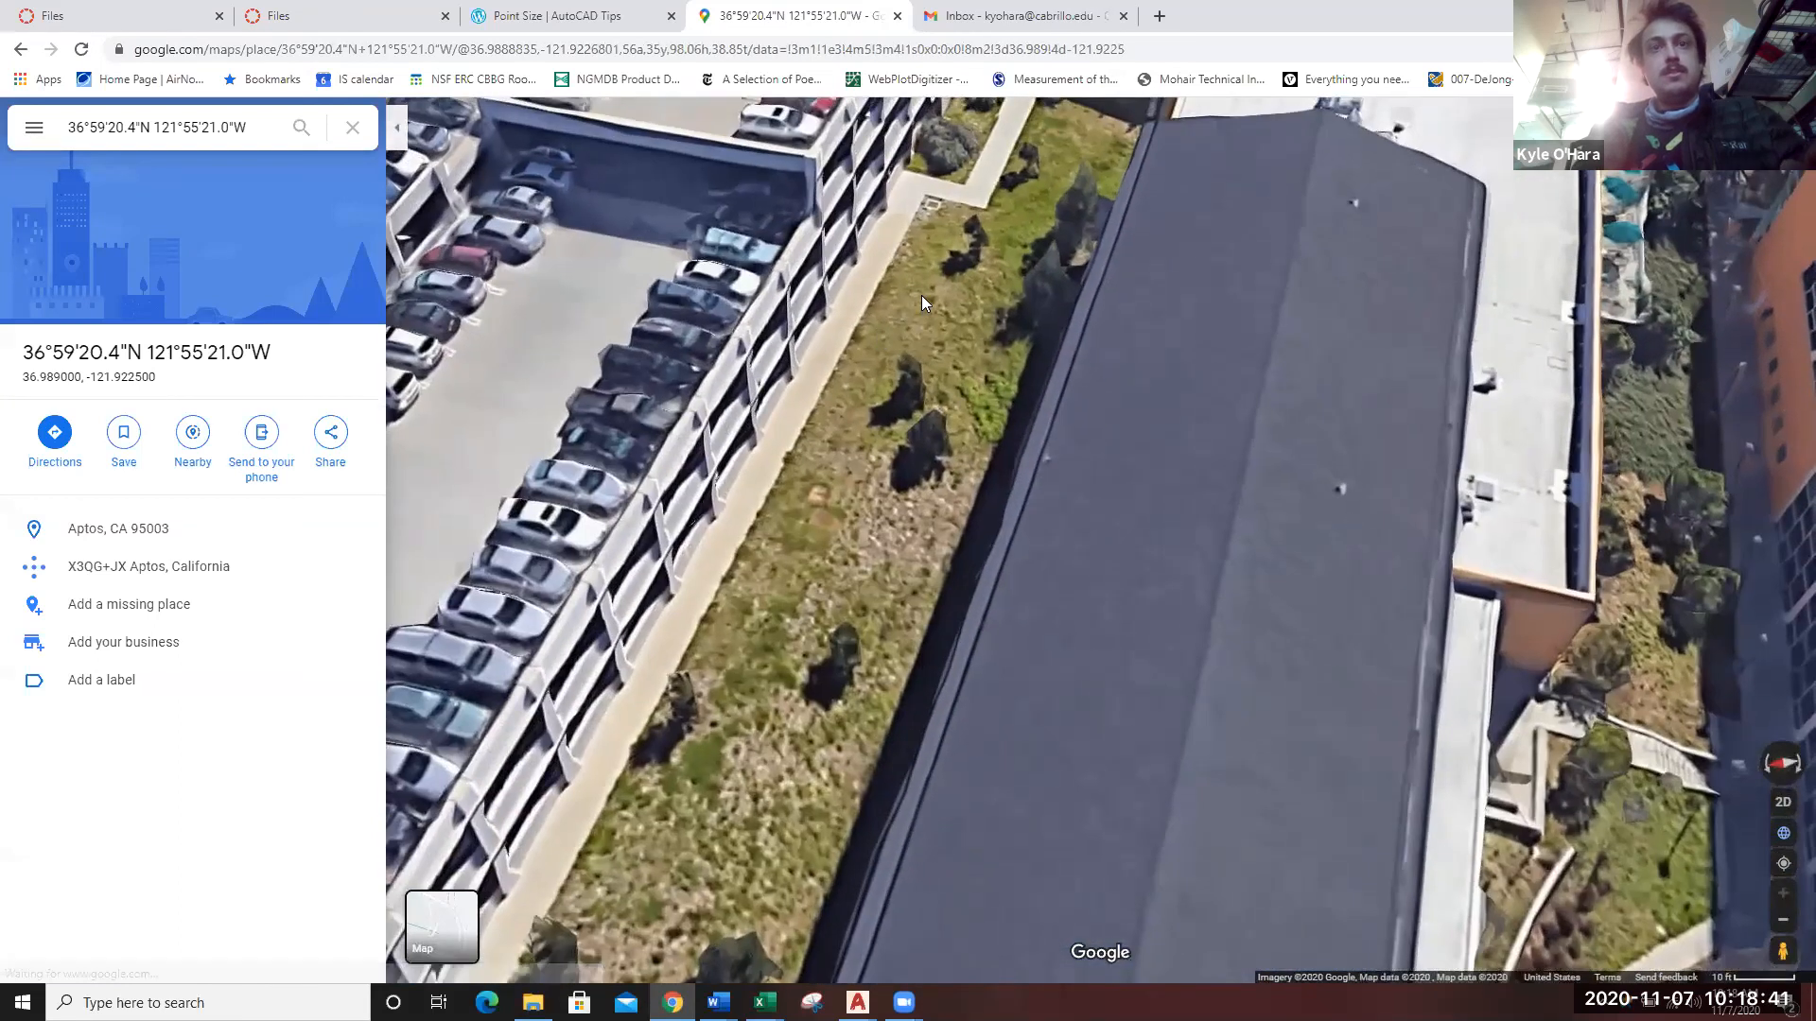
drag(922, 302, 1000, 246)
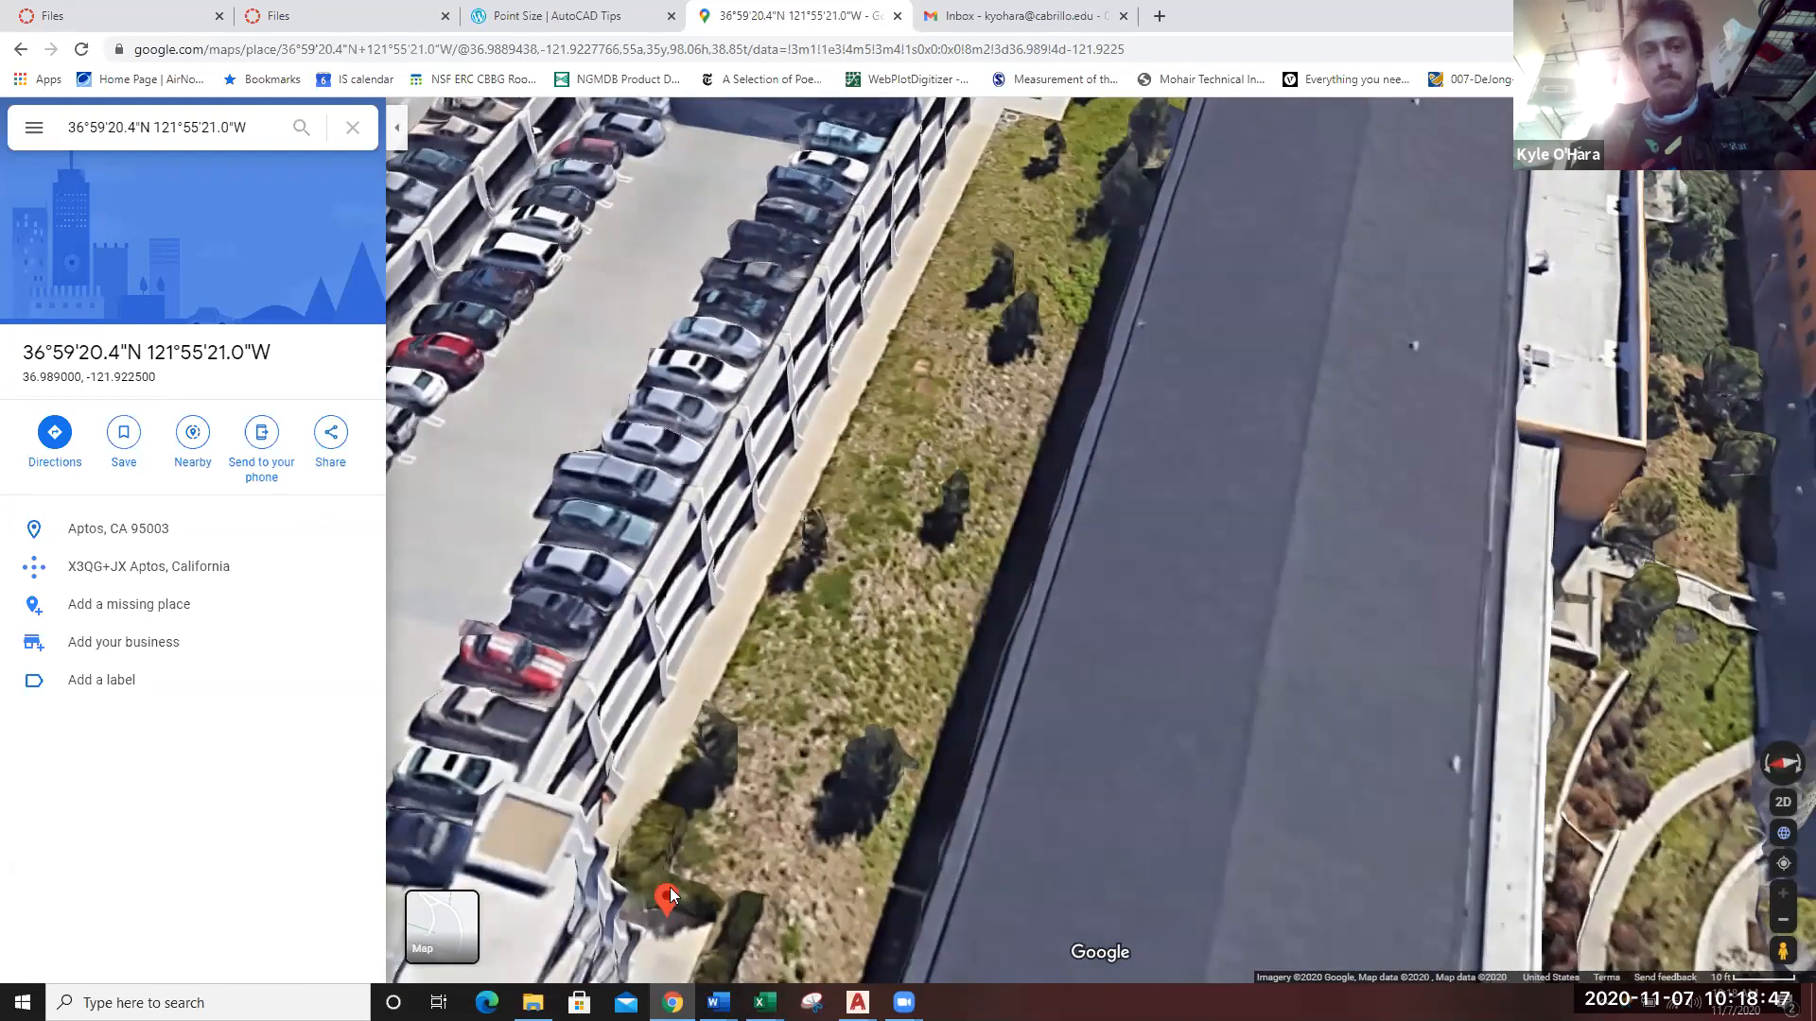
drag(931, 437, 822, 632)
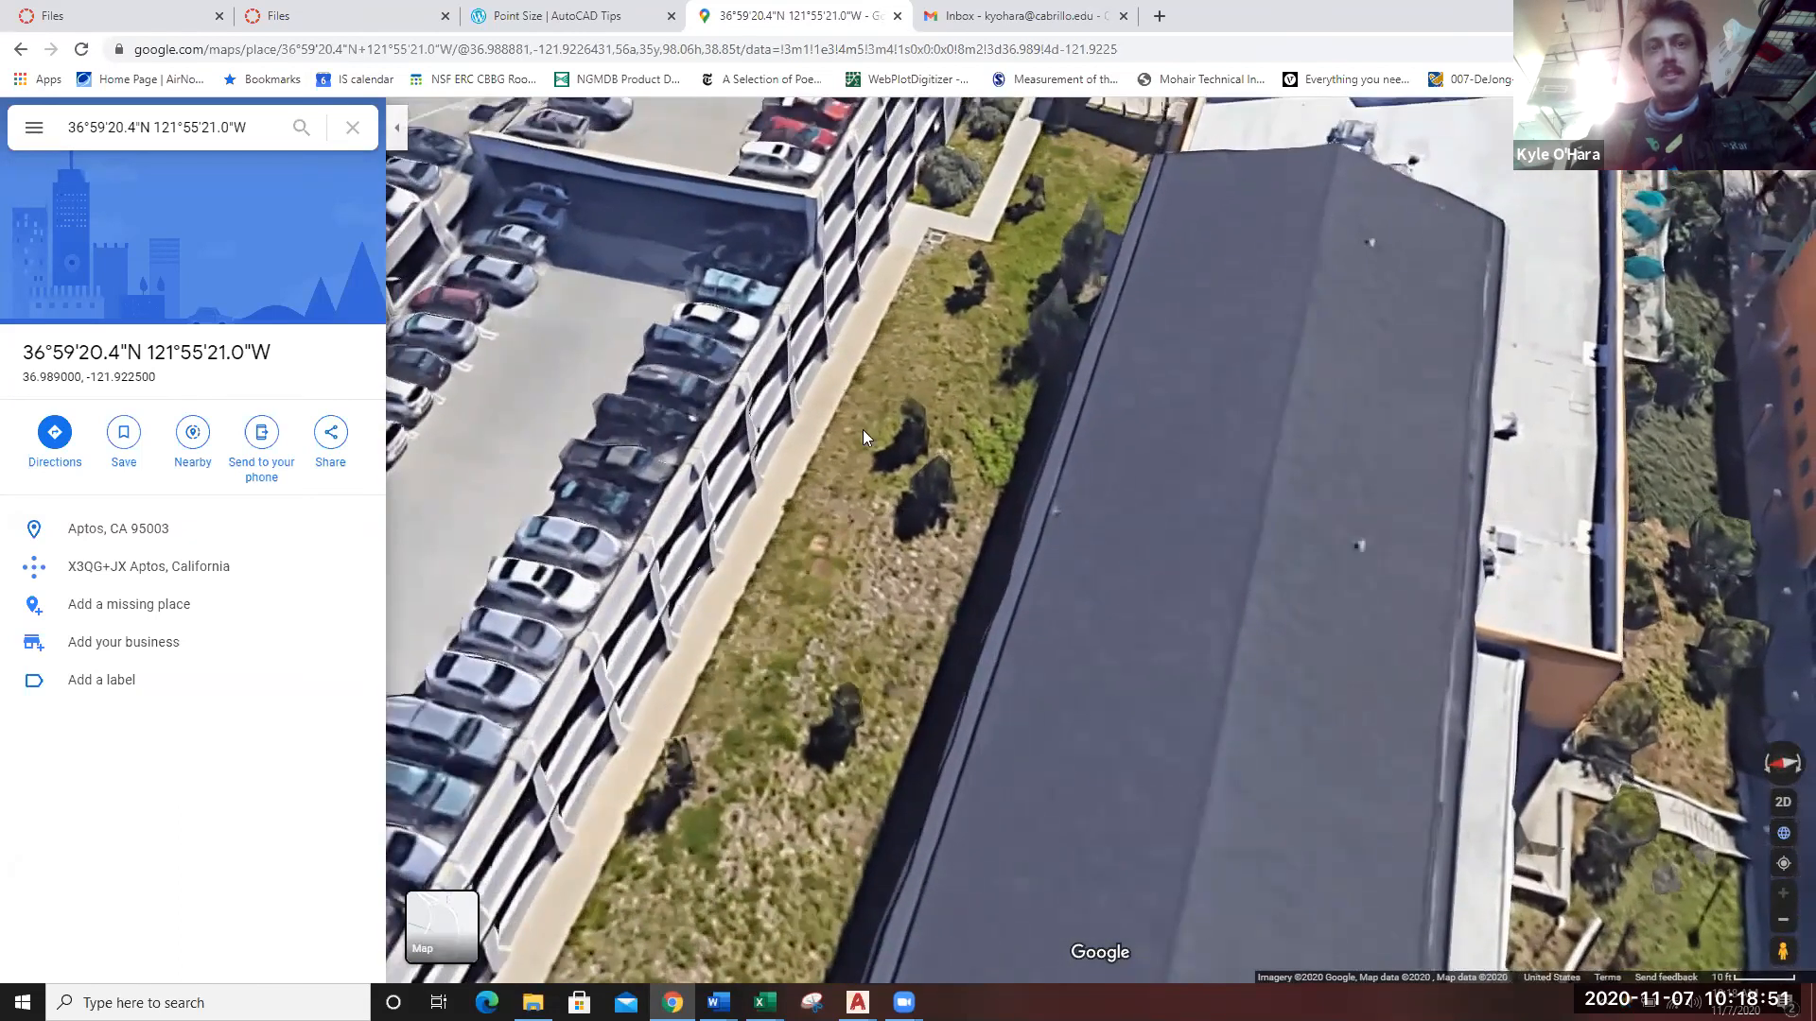
drag(953, 542, 834, 433)
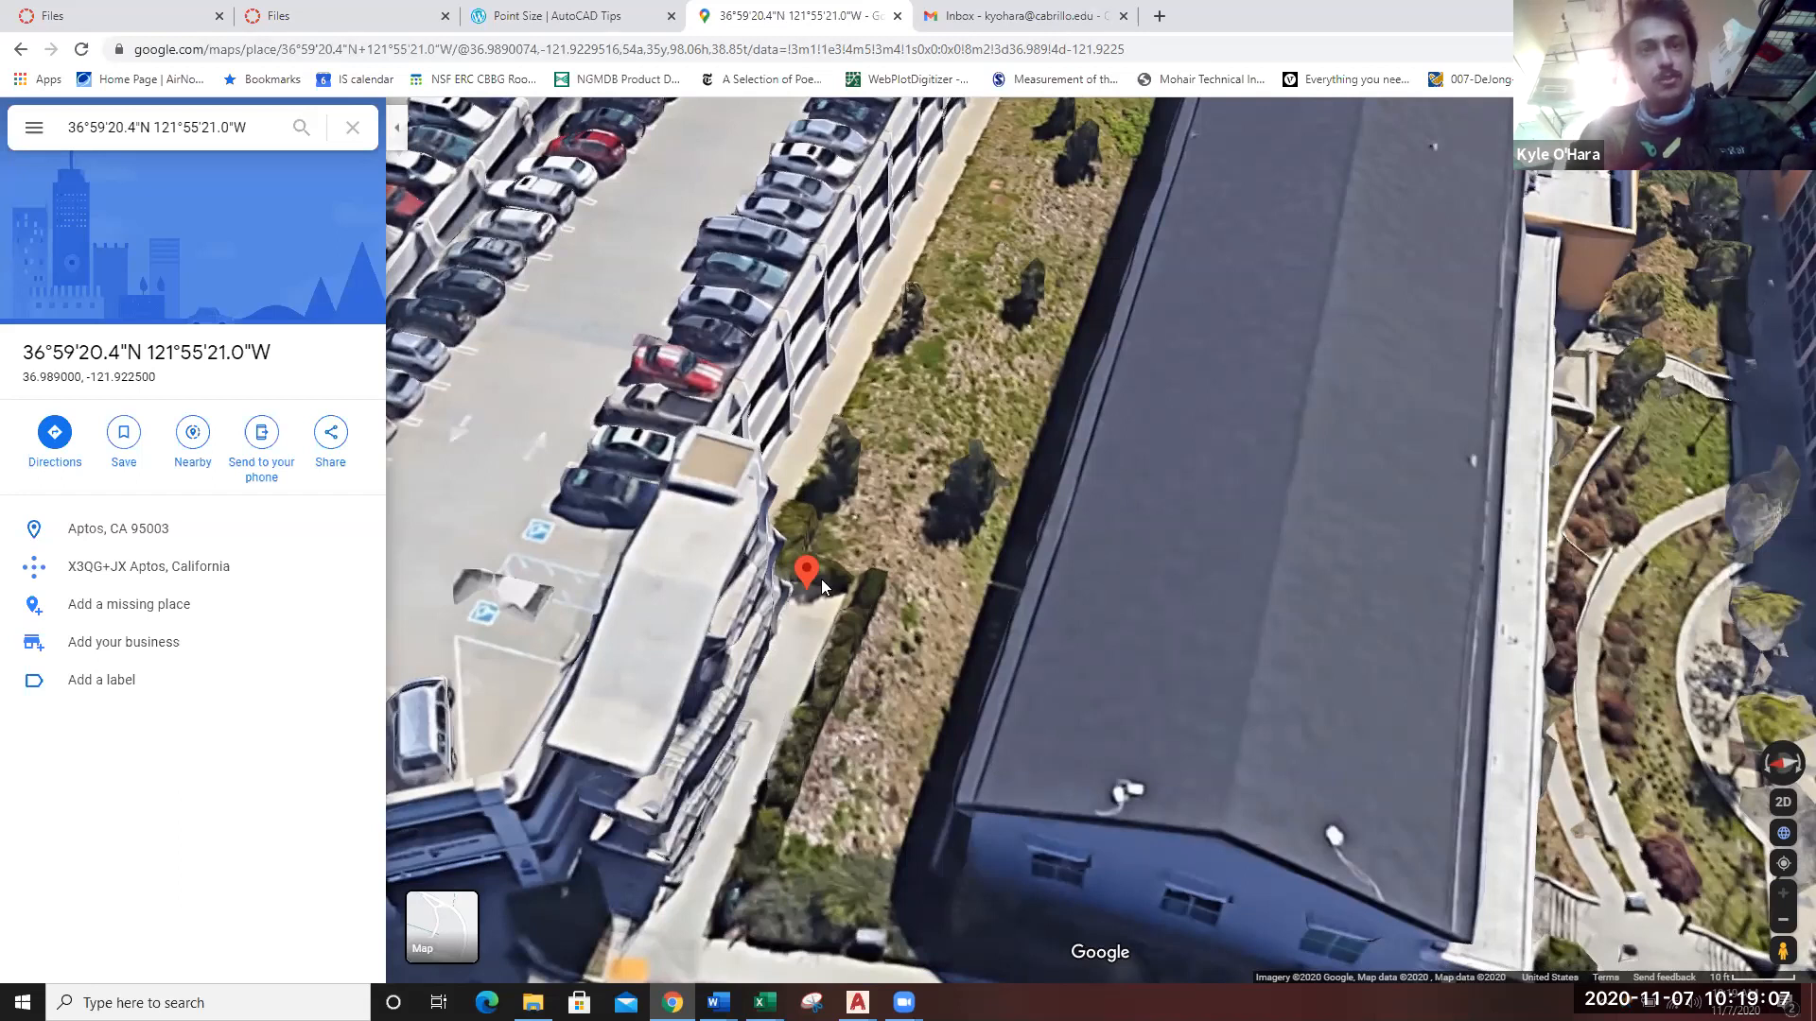
drag(820, 579, 794, 489)
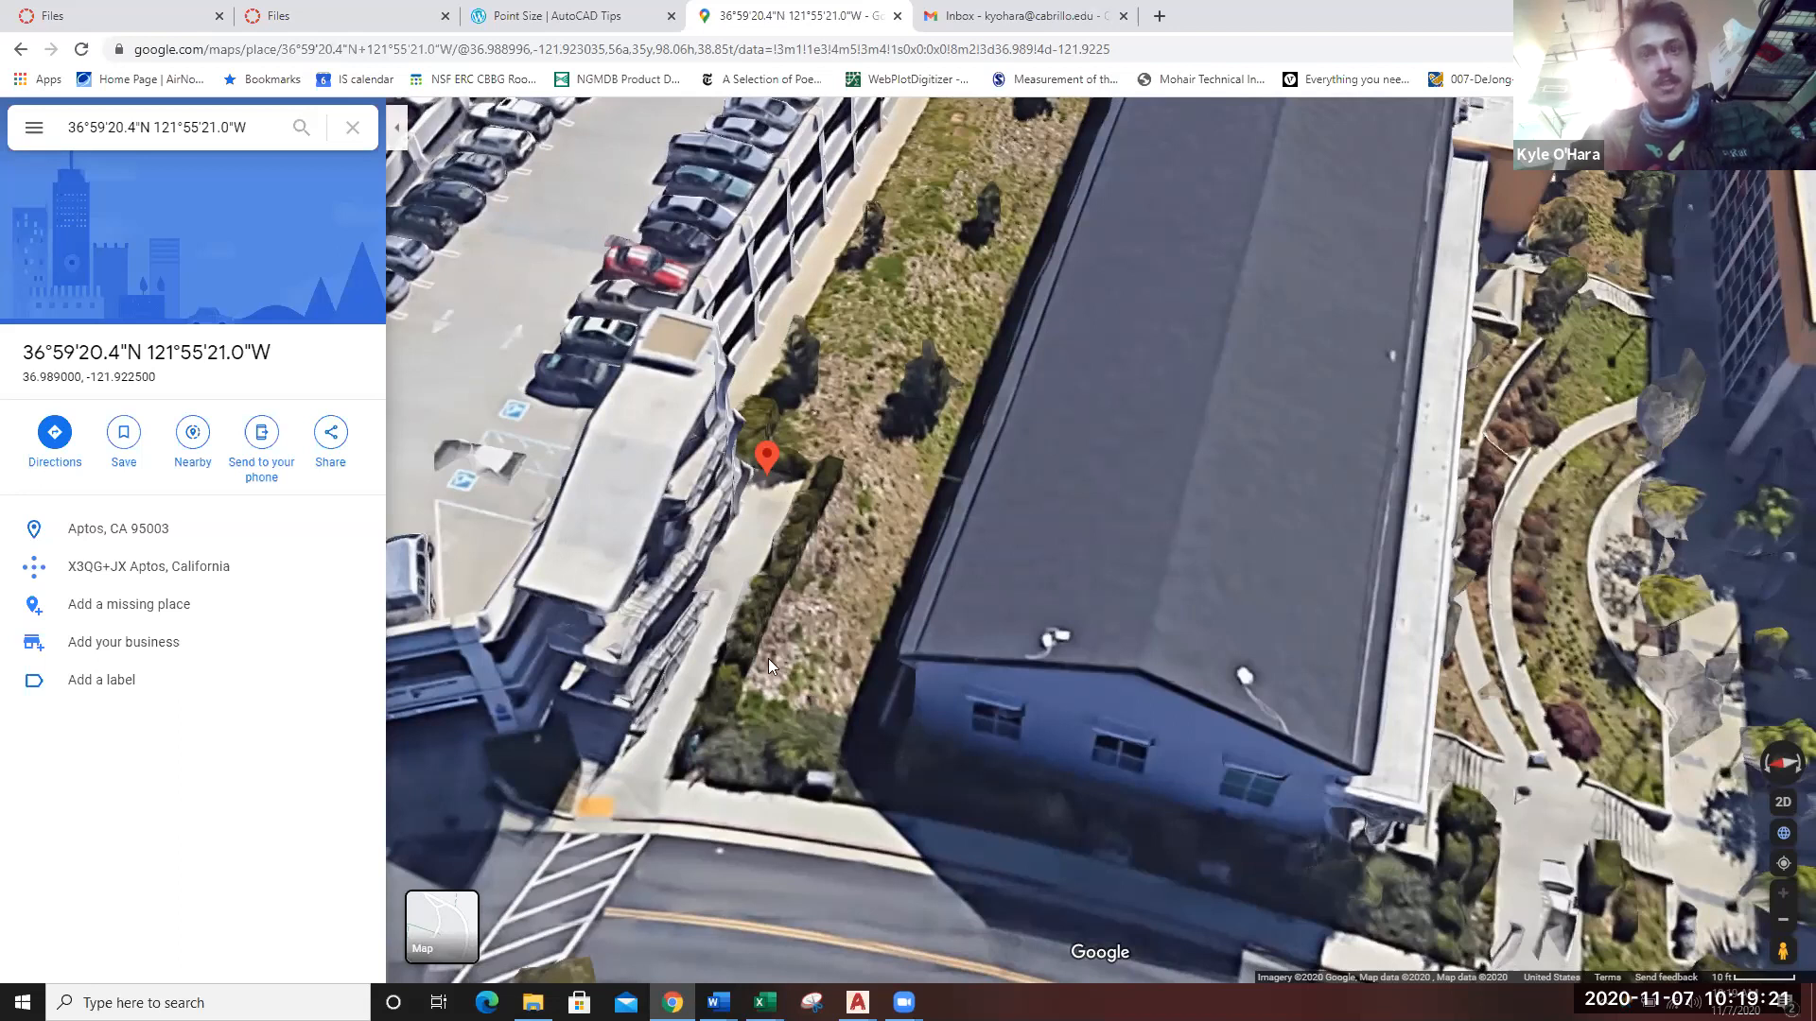
Inspect the strip in 3D from rotated angles, from the pin to the garage's far corner tower and back.
ctrl+drag(768, 662, 926, 663)
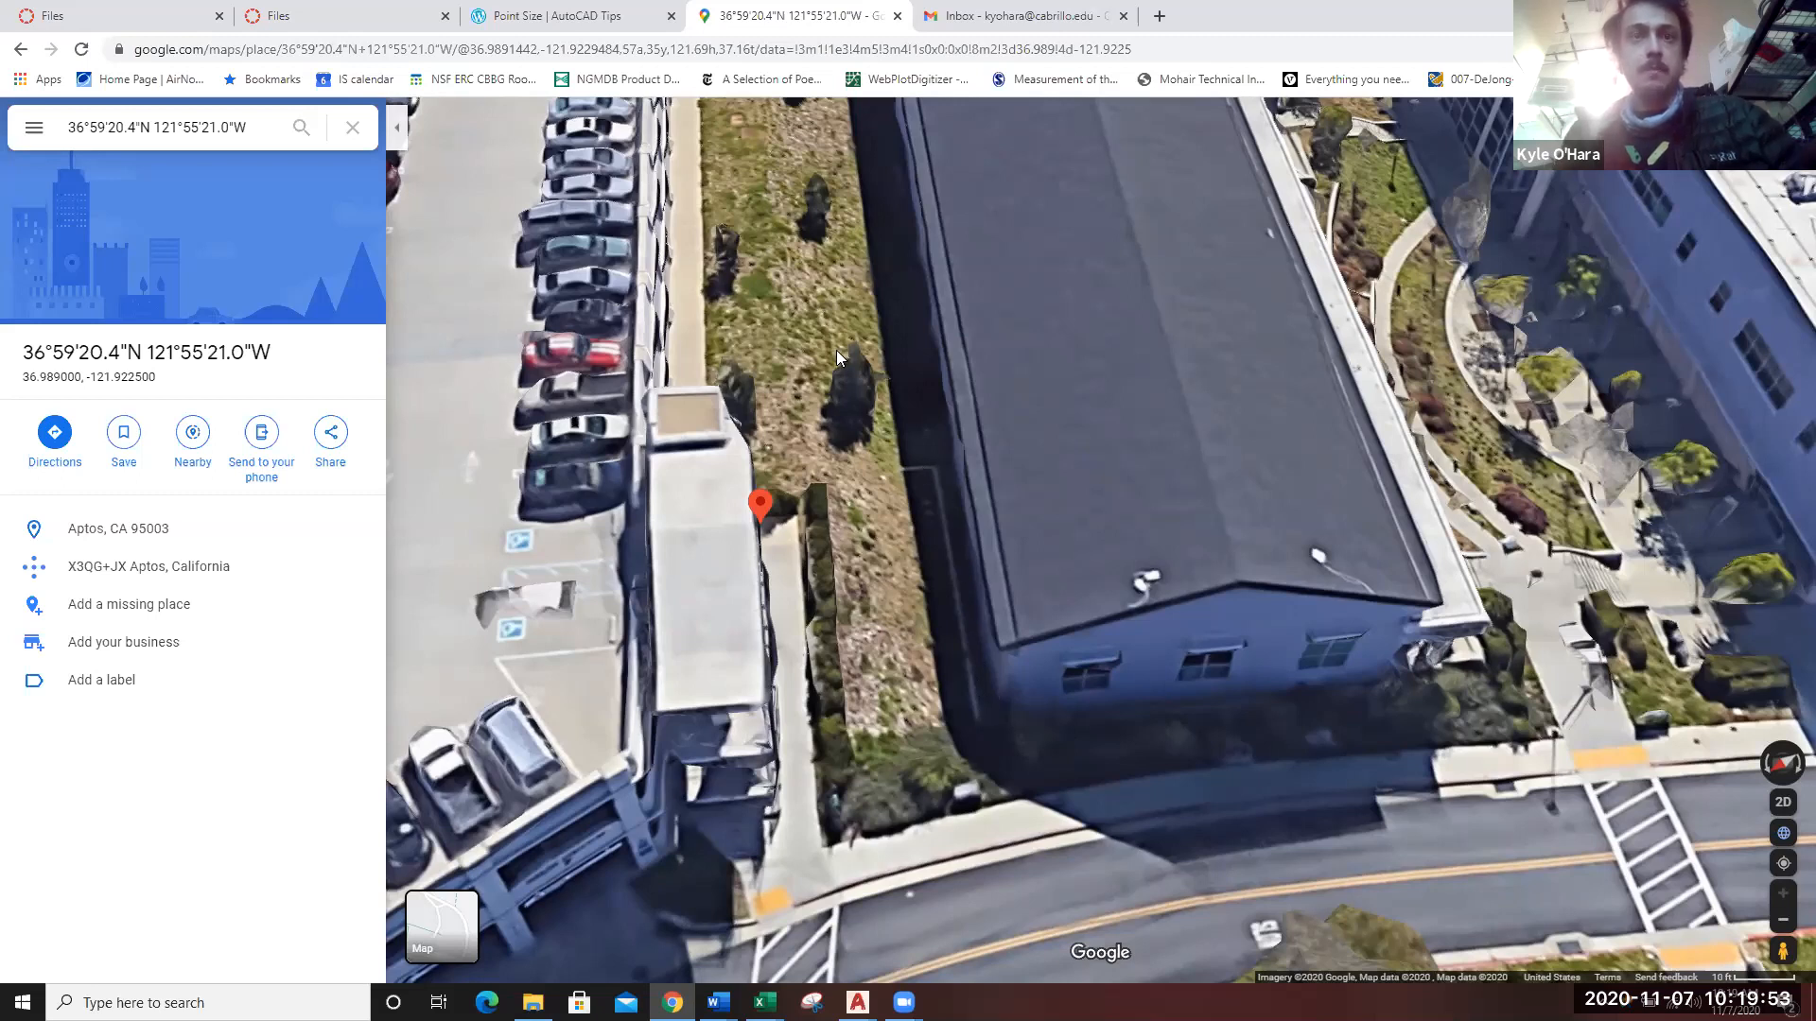
ctrl+drag(835, 331, 536, 586)
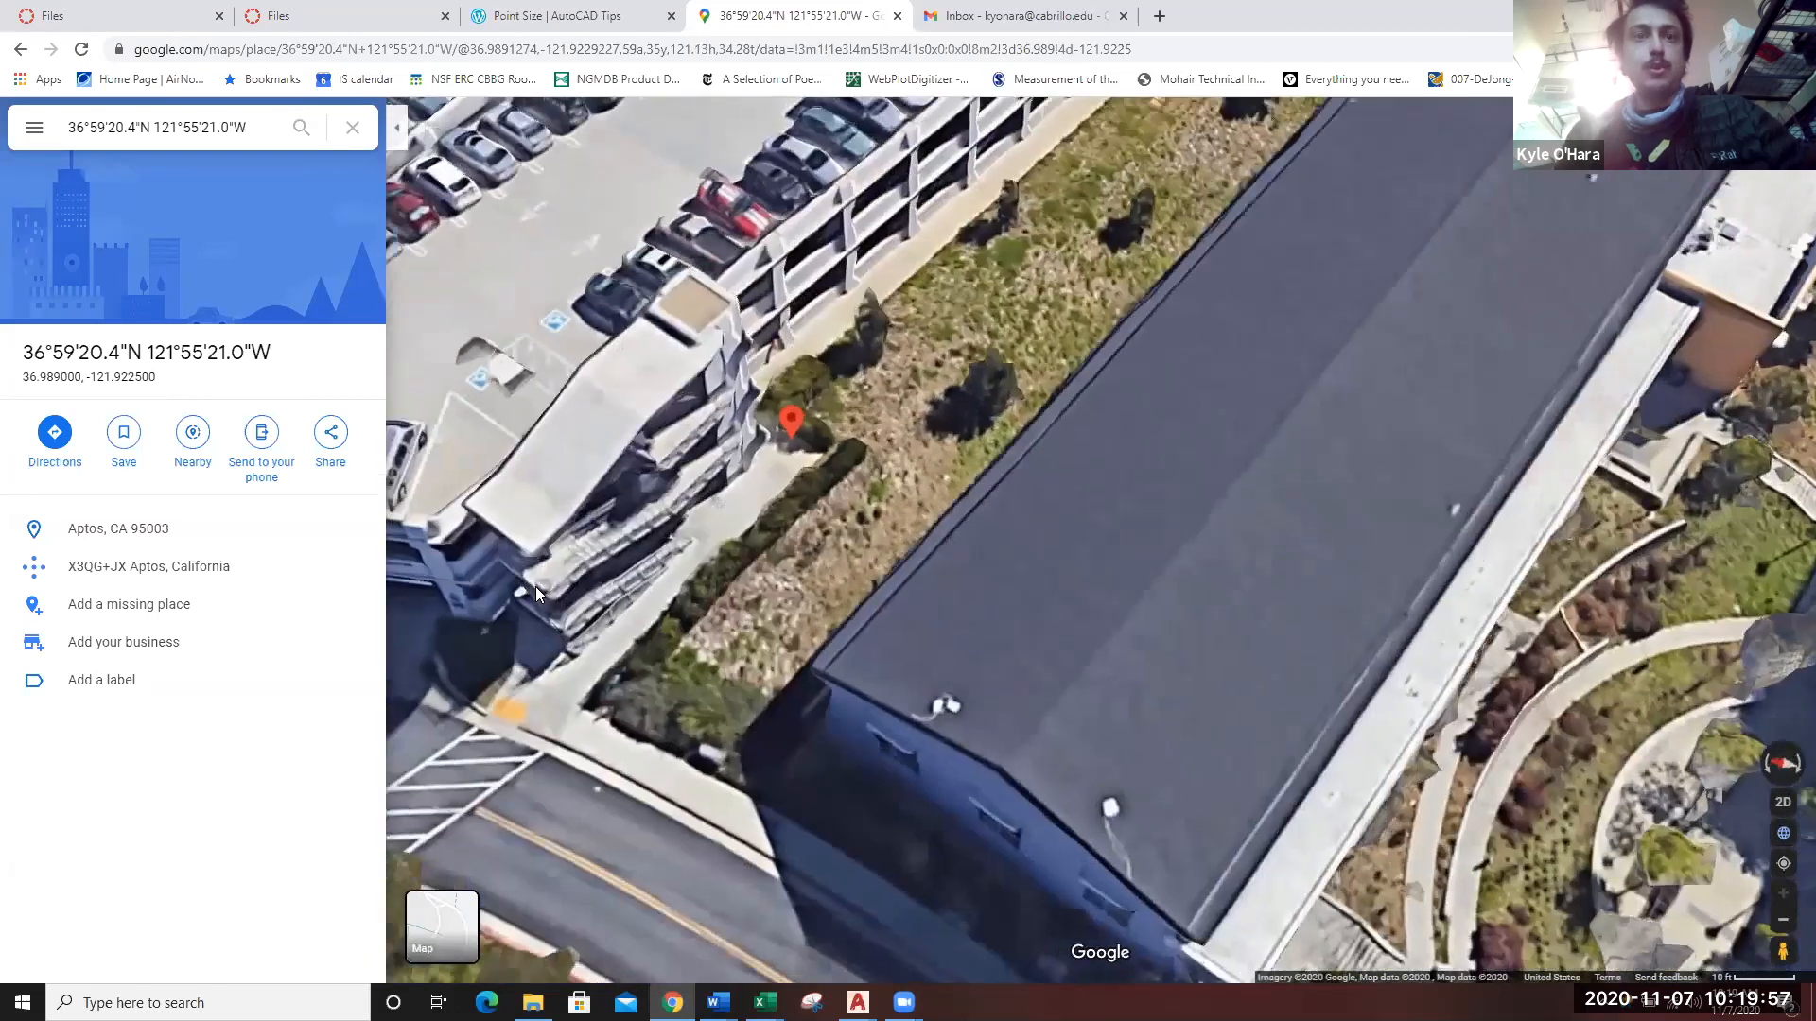
mouse_move(817, 532)
mouse_down()
mouse_move(541, 686)
mouse_move(579, 792)
mouse_move(725, 753)
mouse_up()
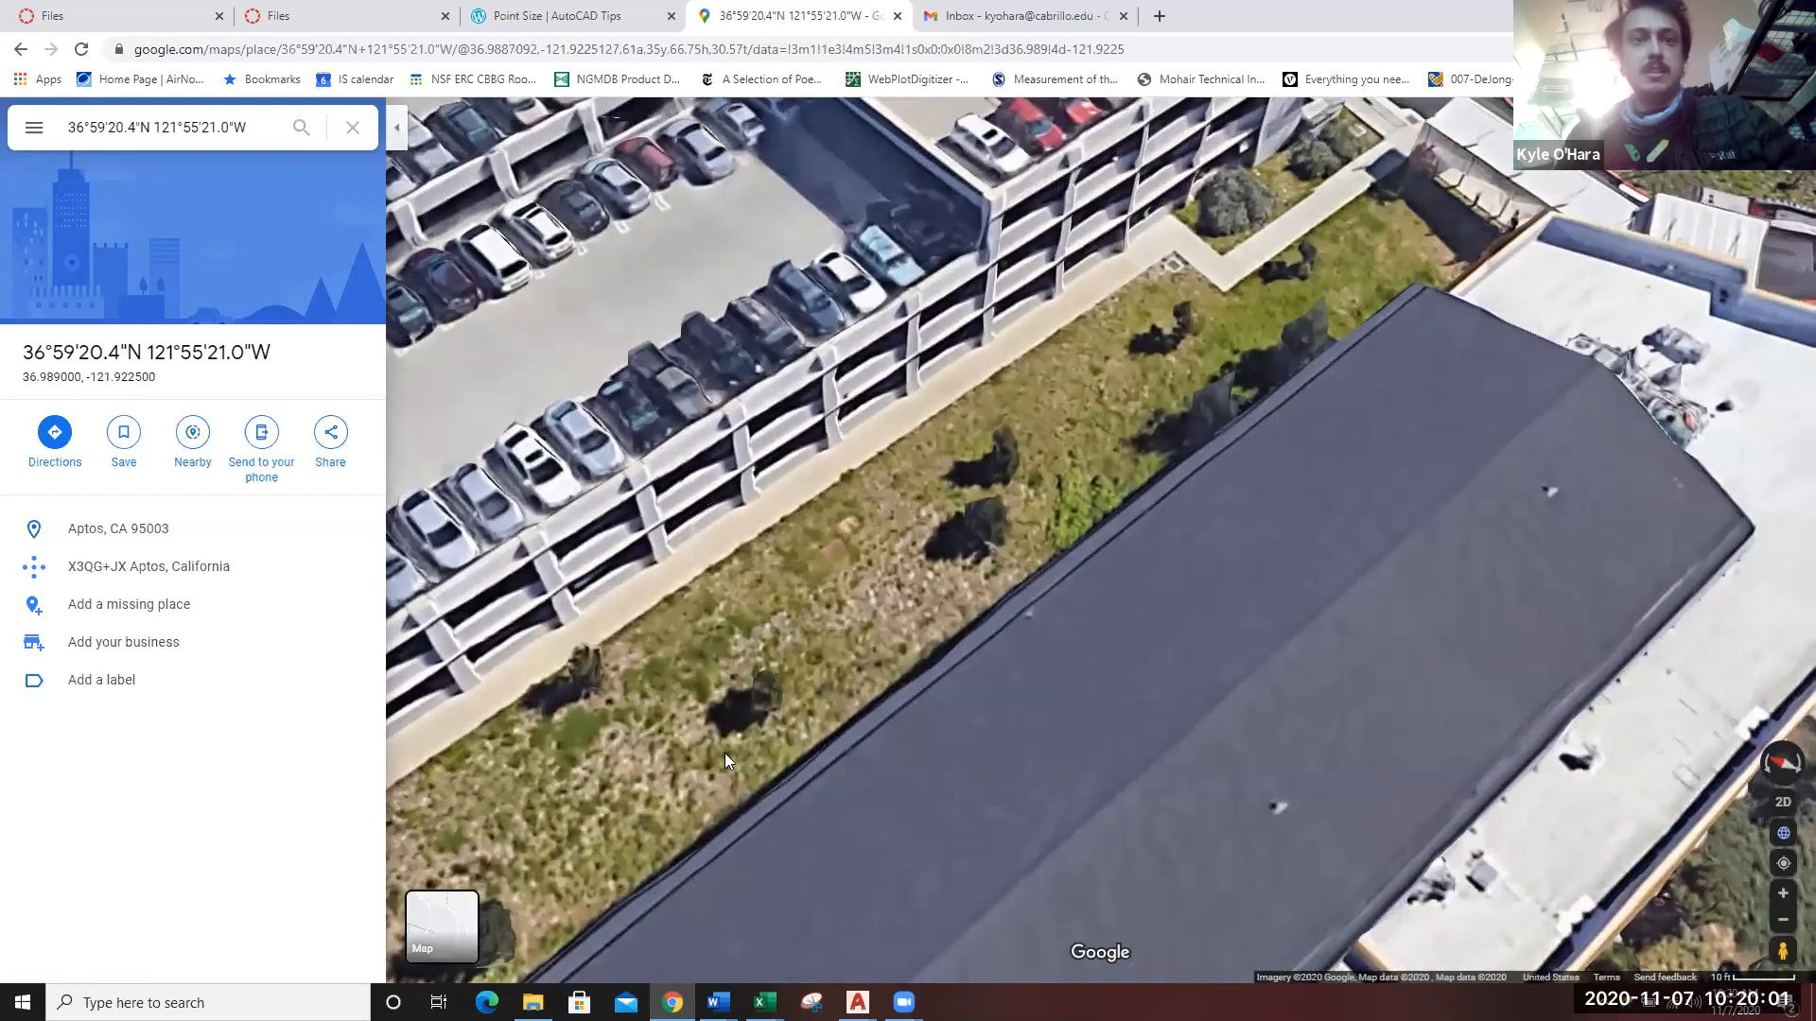
drag(1045, 465, 785, 740)
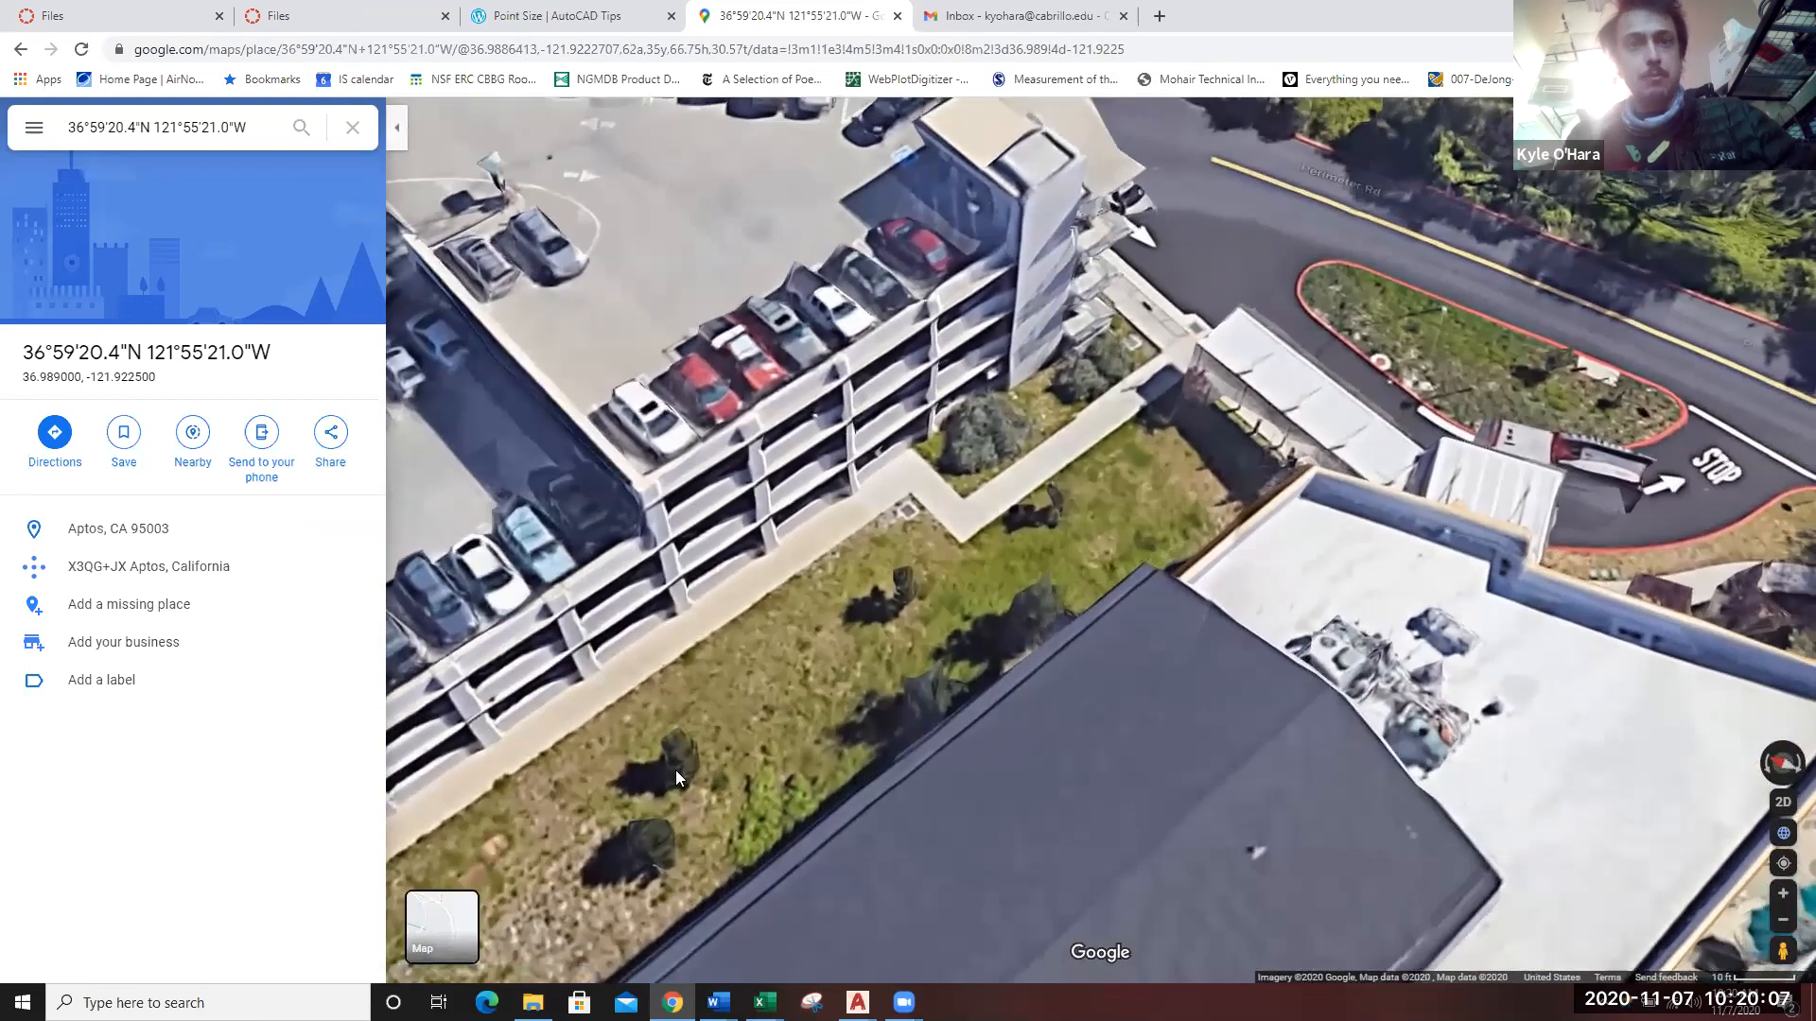
drag(582, 866, 652, 715)
drag(777, 604, 667, 704)
drag(444, 851, 825, 448)
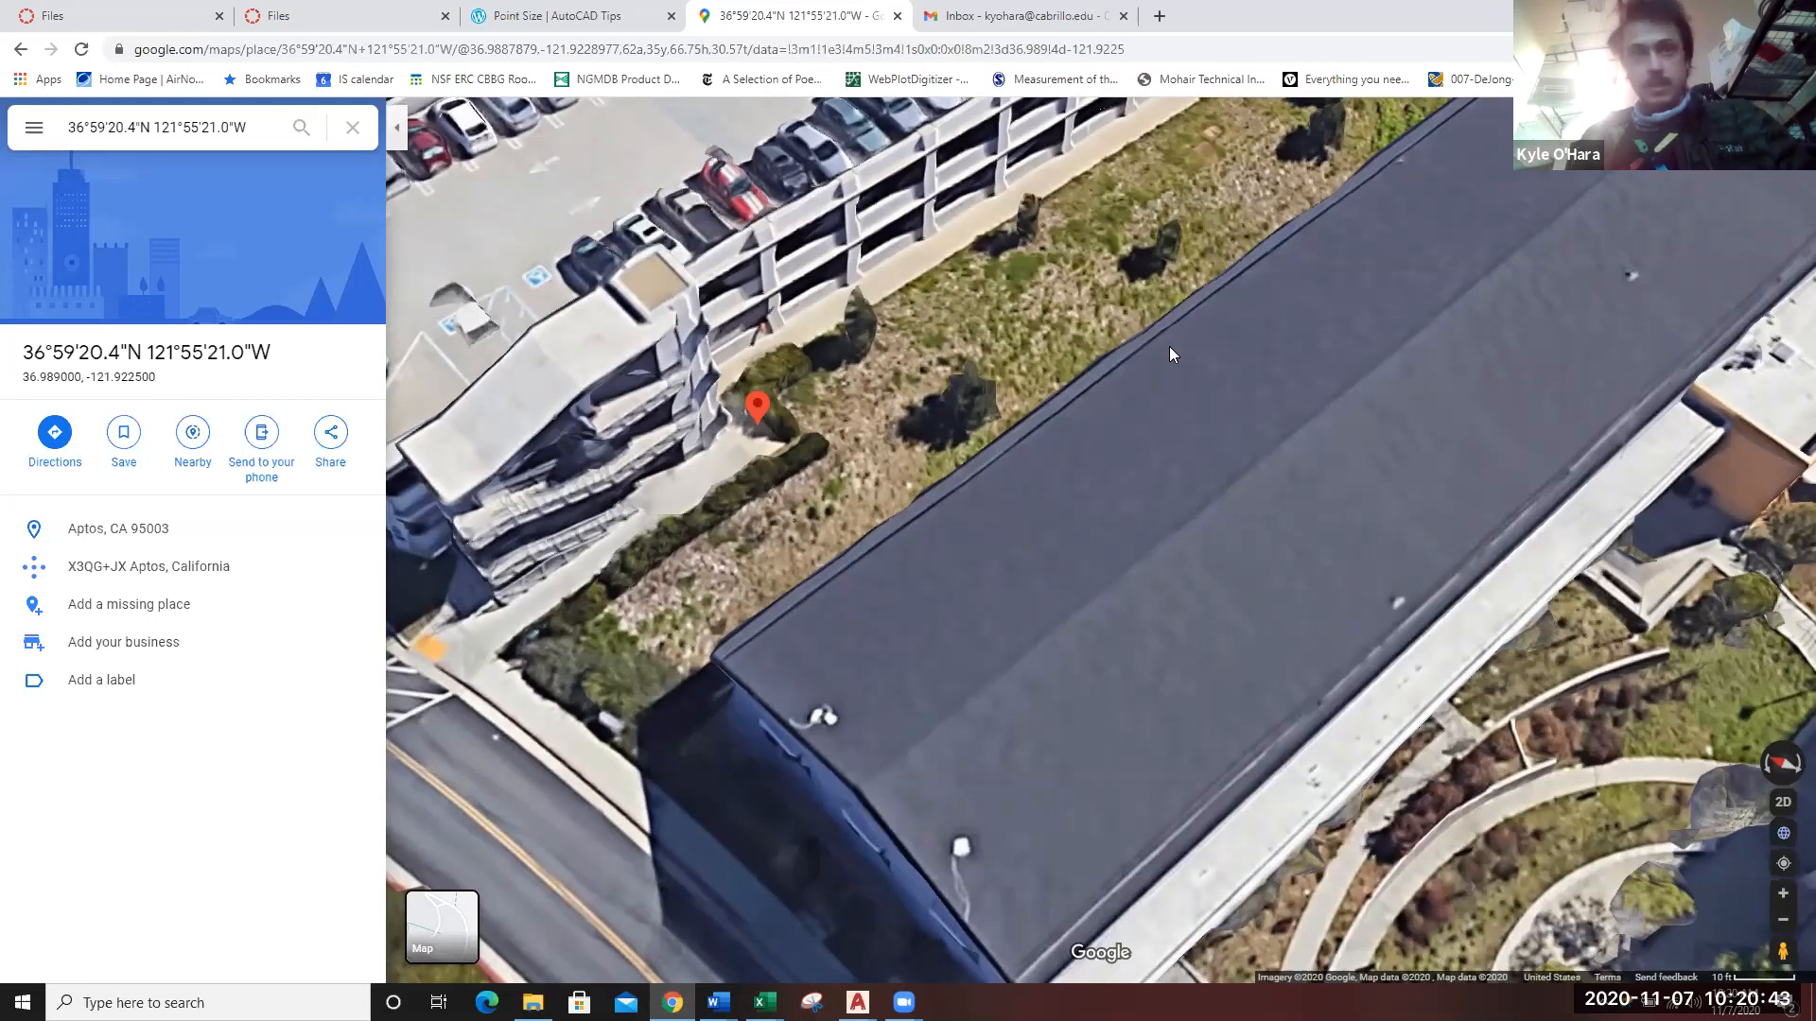
Review the whole strip, garage and neighbouring building in a straight-down view with the building aligned horizontally.
ctrl+drag(747, 541, 703, 789)
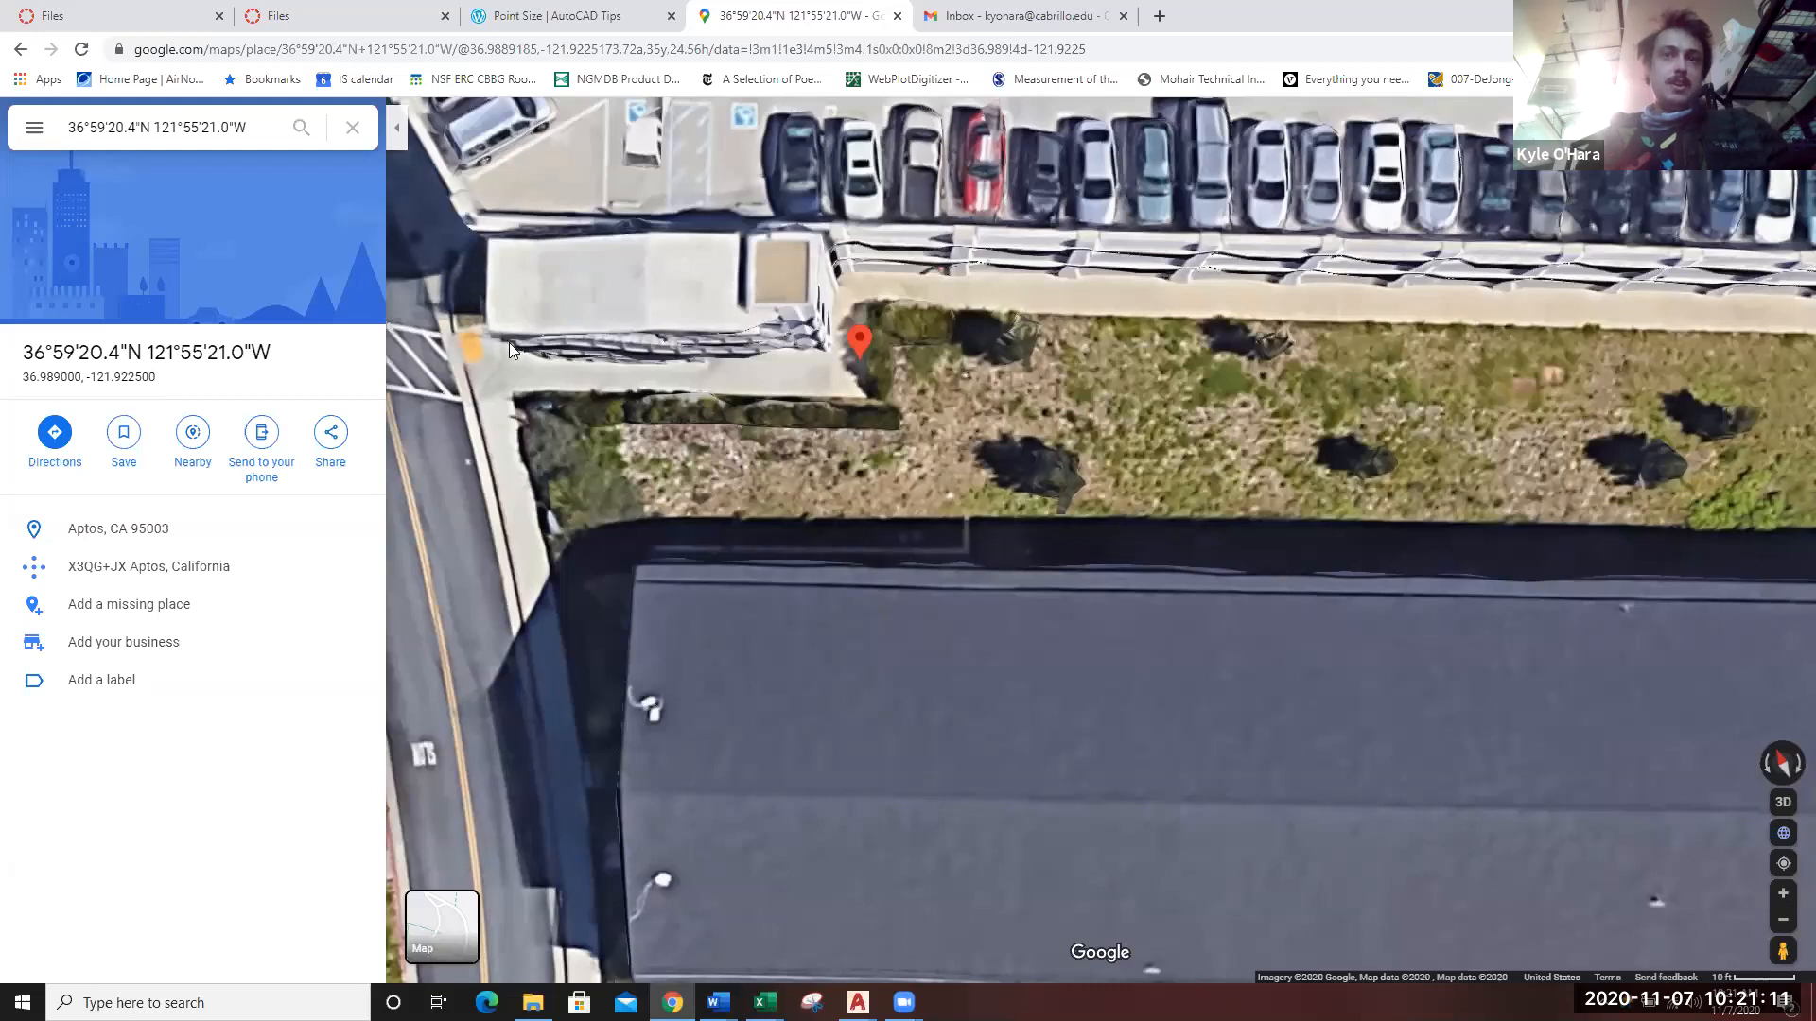
drag(840, 373, 929, 482)
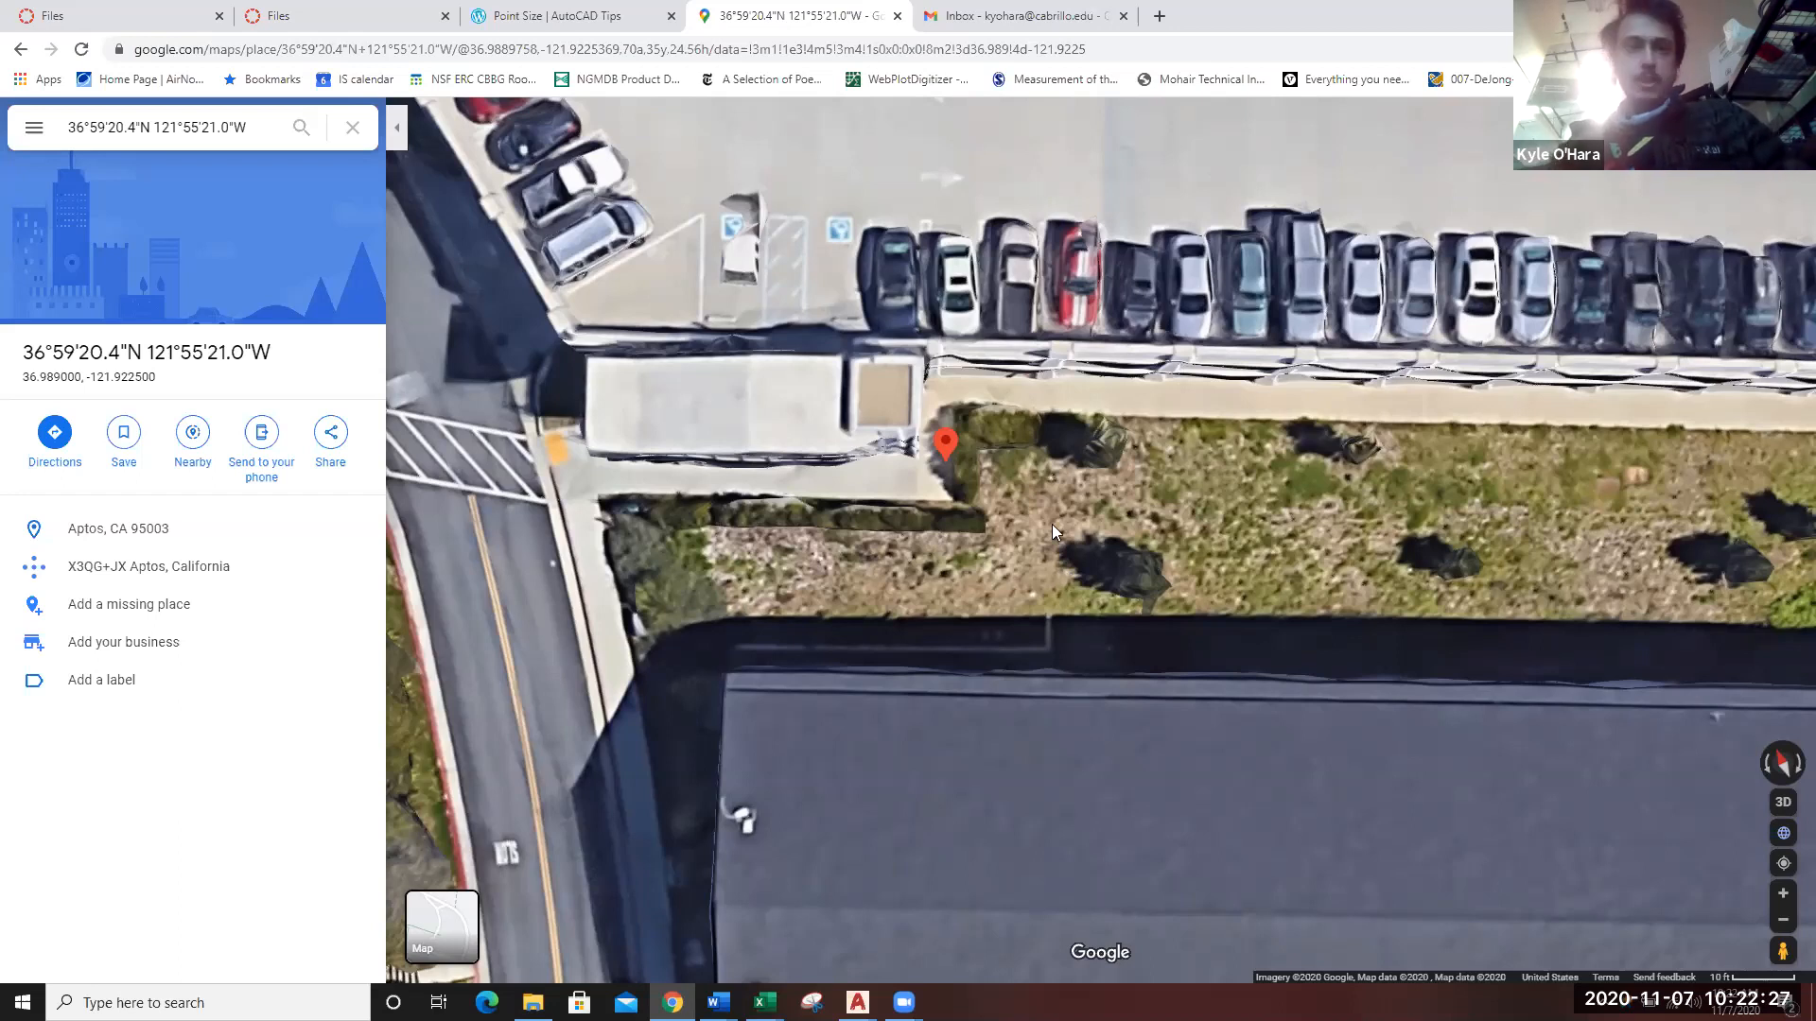
scroll(993, 546, down, 3)
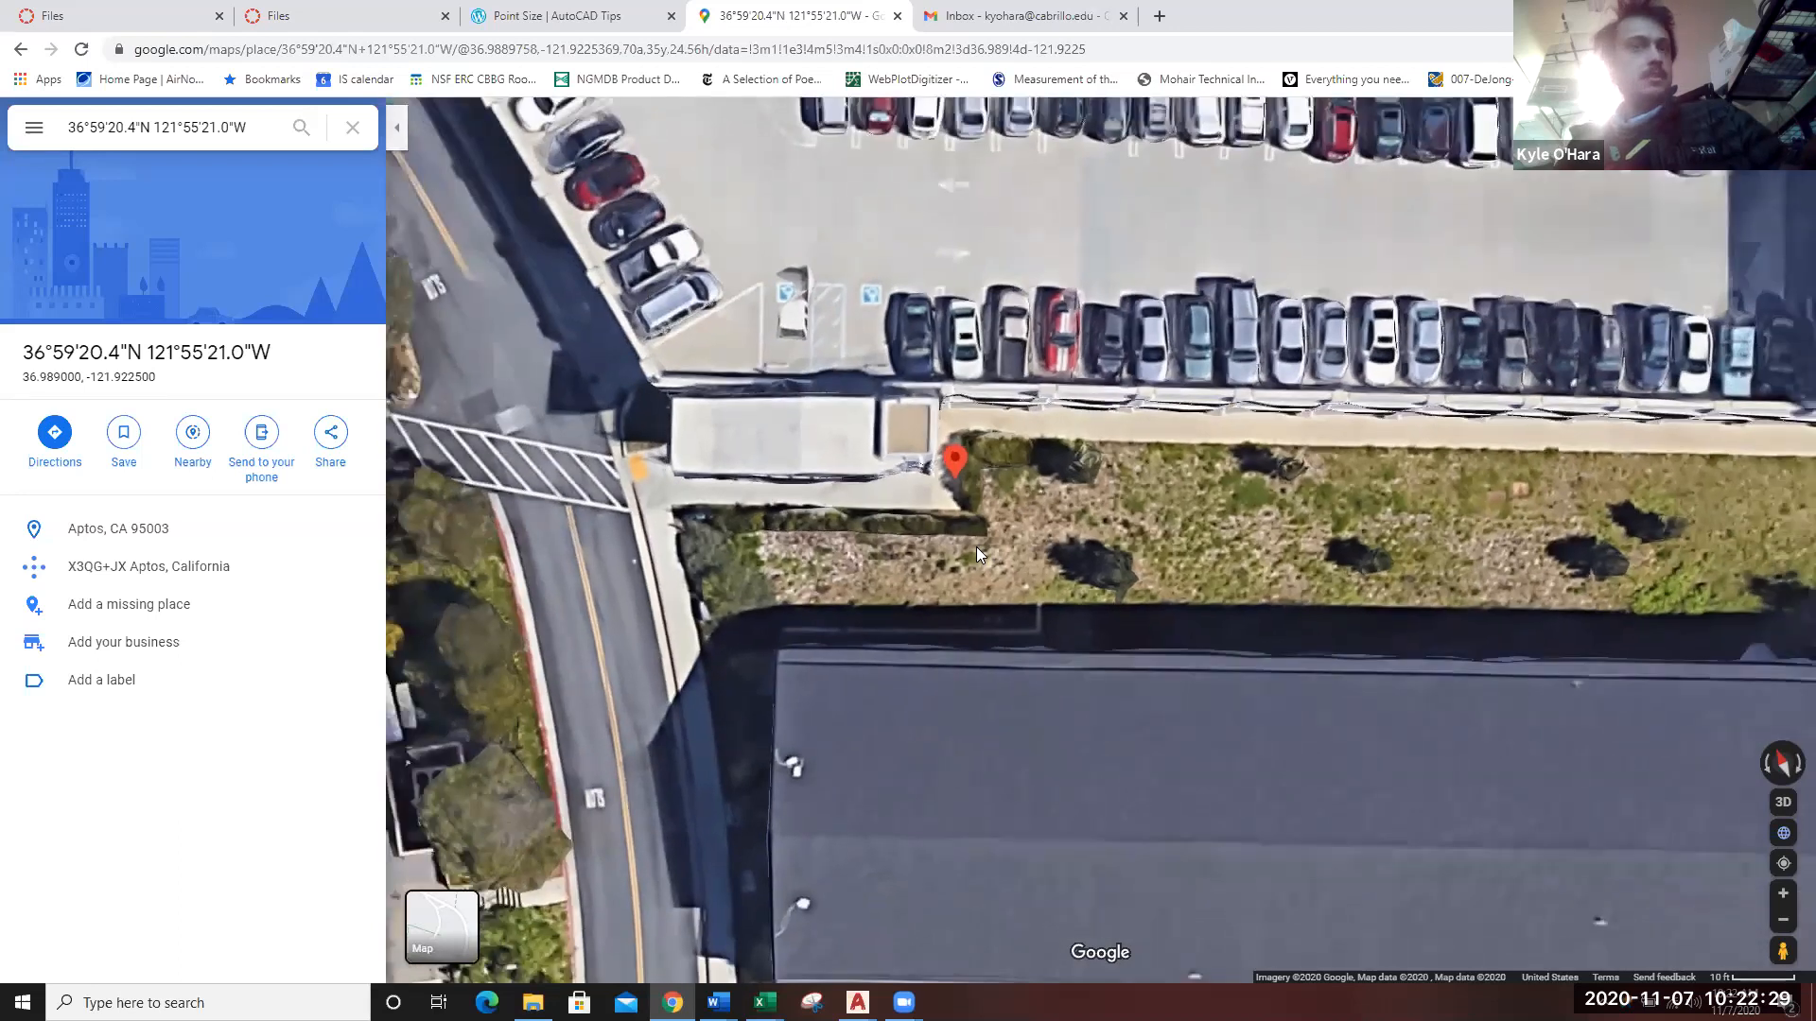
drag(1050, 520, 944, 558)
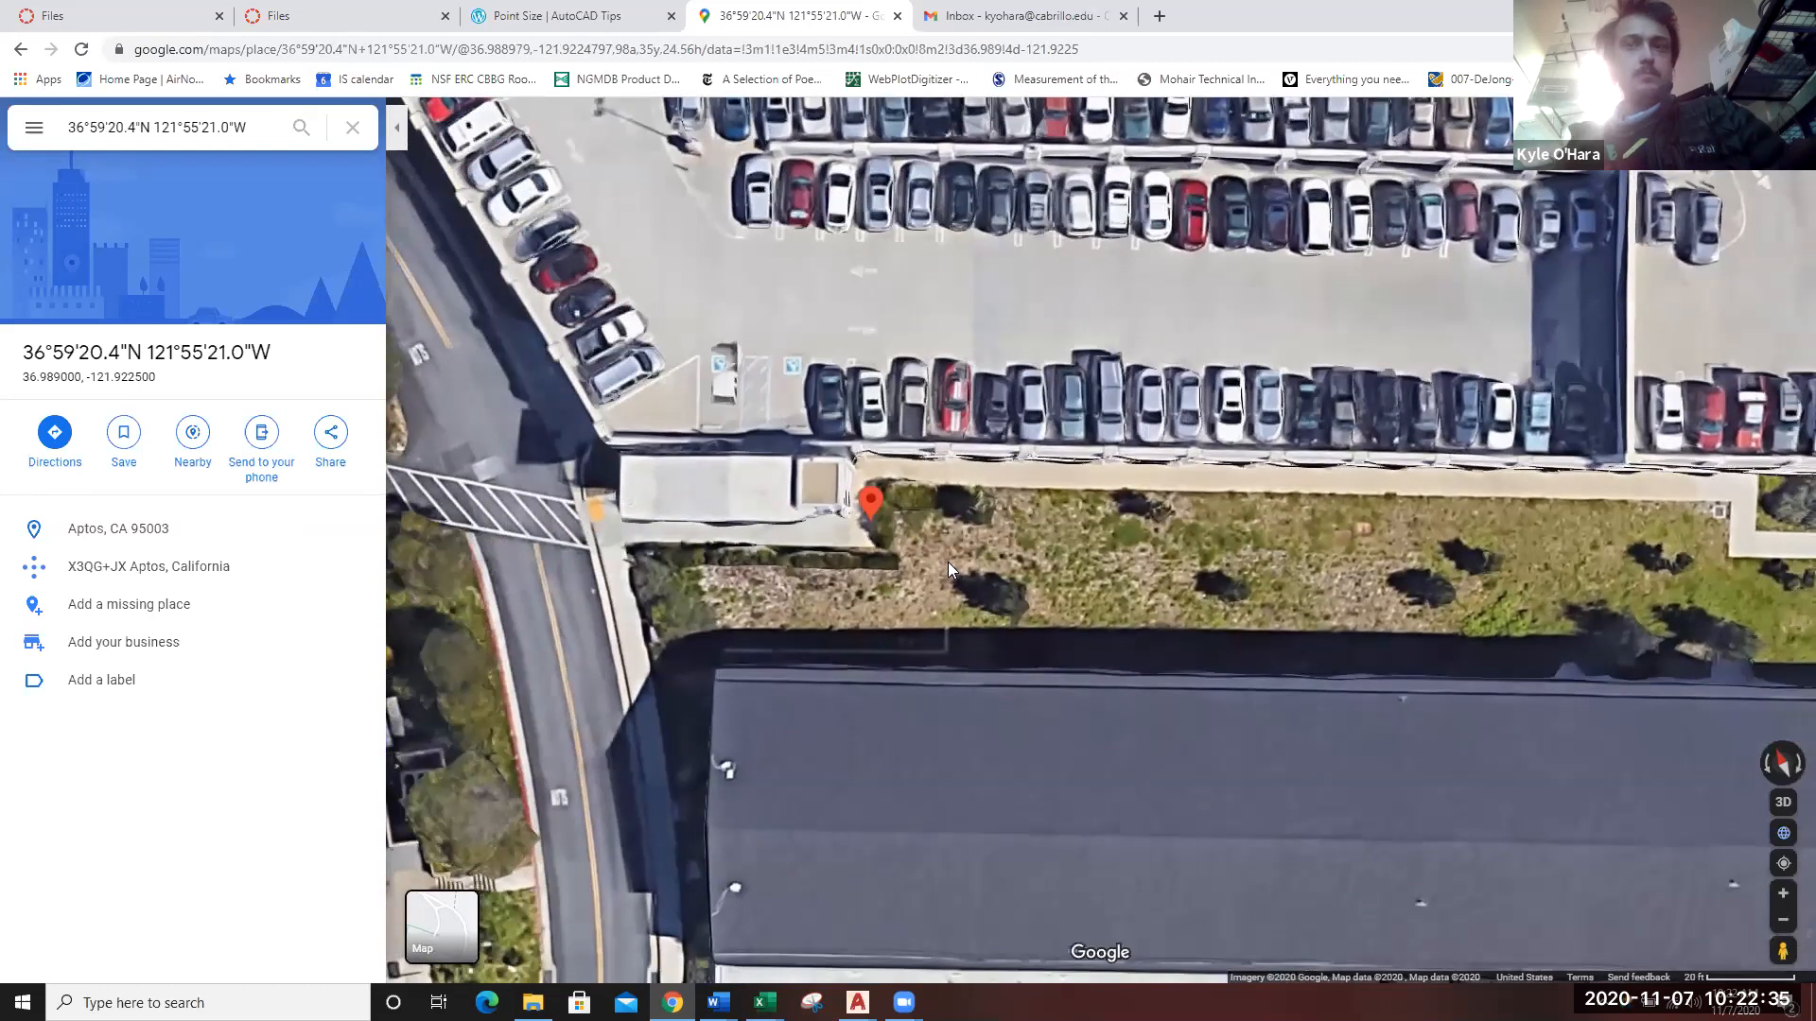
scroll(948, 561, down, 3)
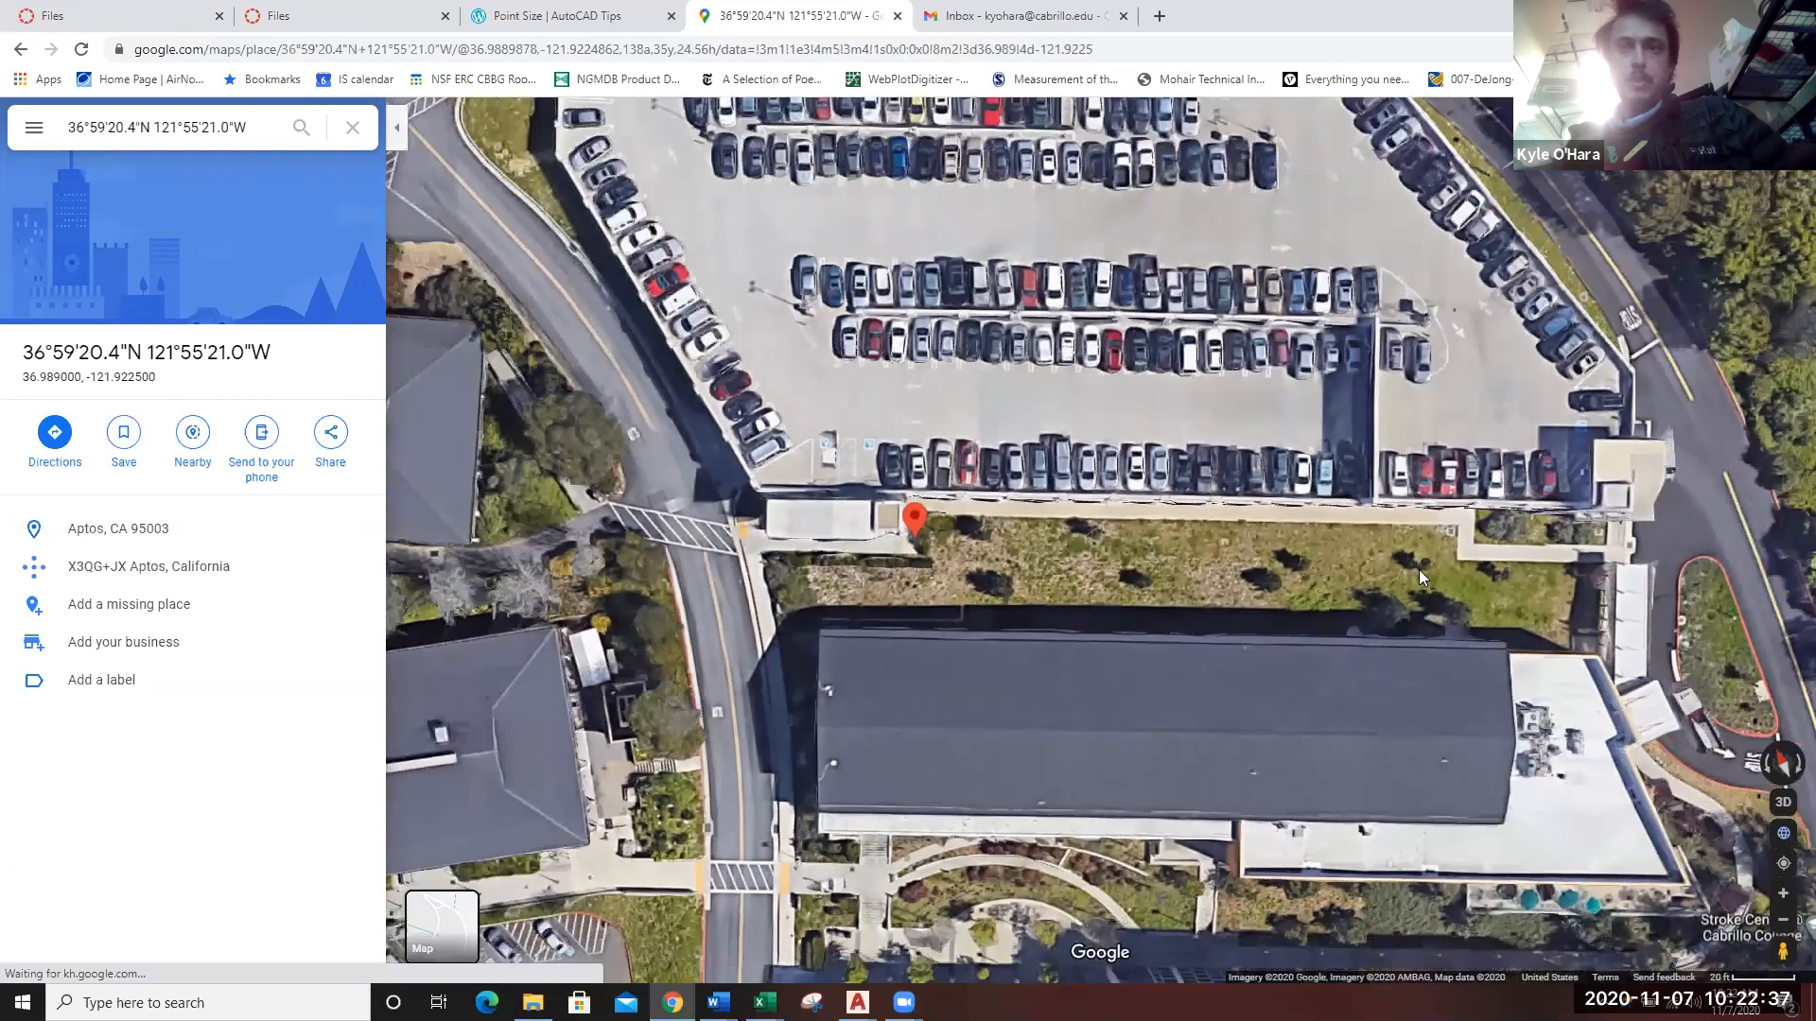
scroll(1116, 568, down, 2)
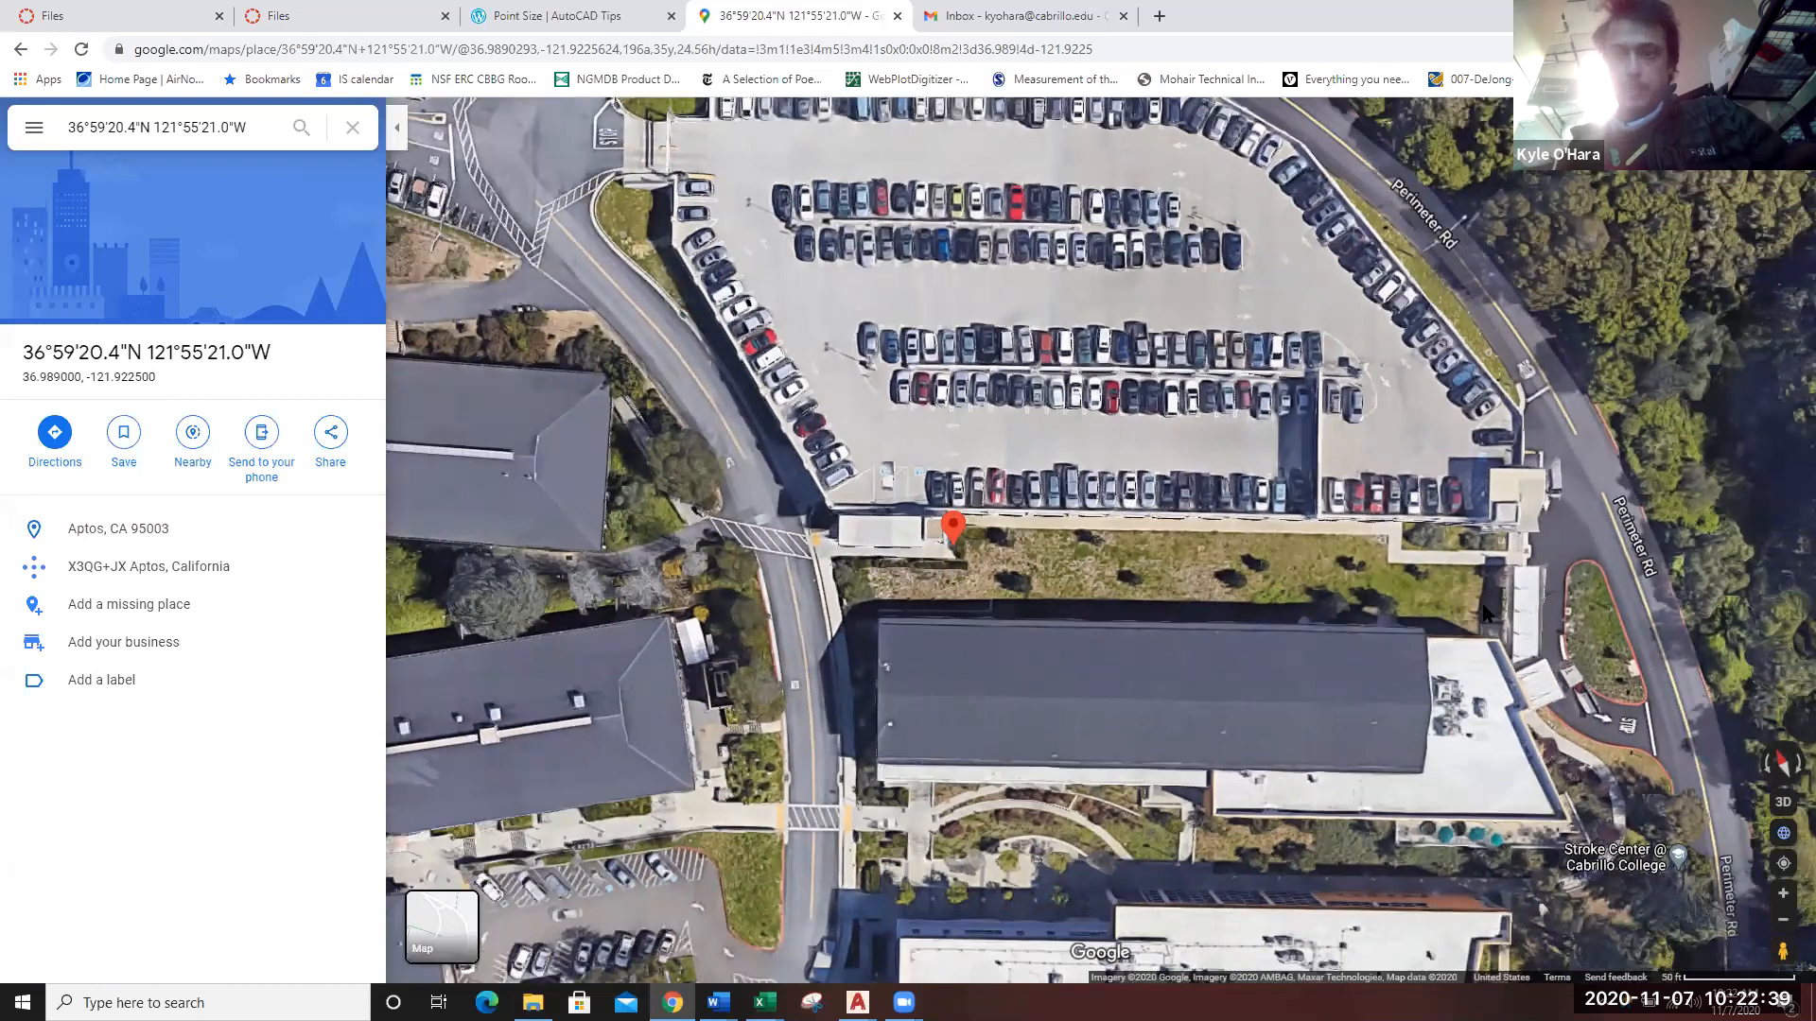
Switch to the Engr 1A Topo sheet workbook in Excel and examine the horizontal distance, angle and vertical distance columns.
mouse_move(903, 1003)
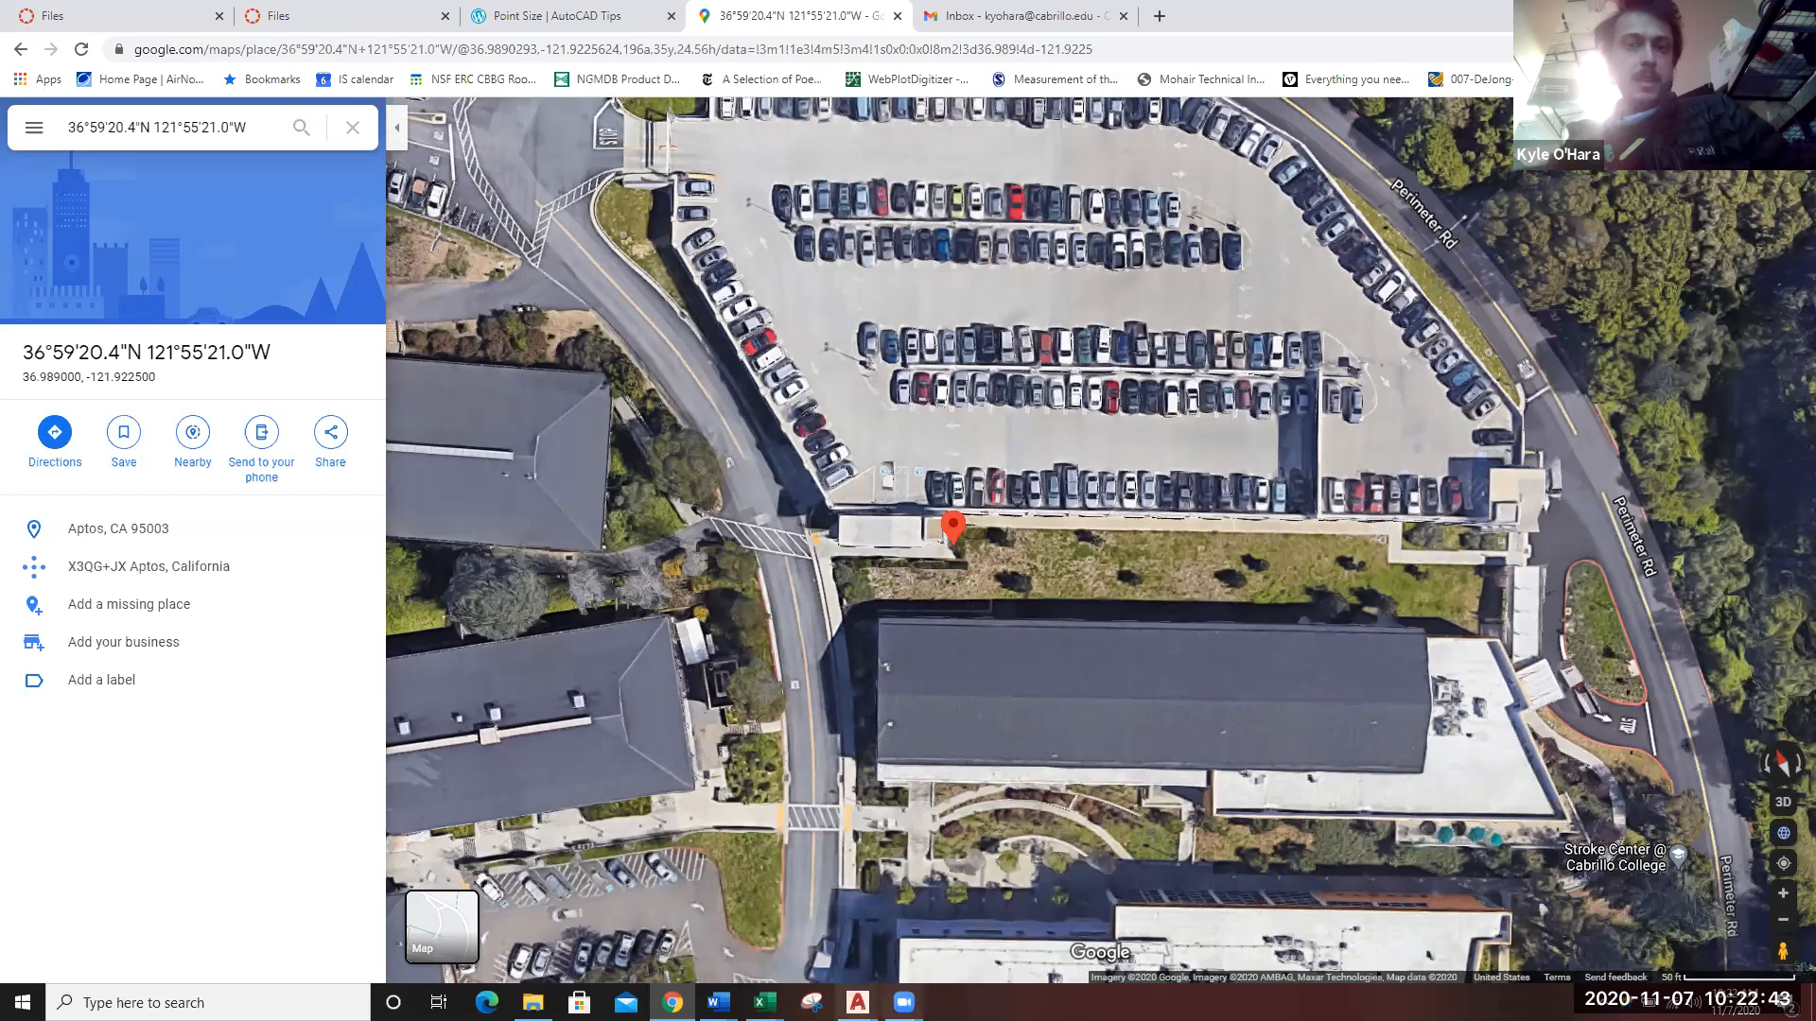
mouse_move(764, 1002)
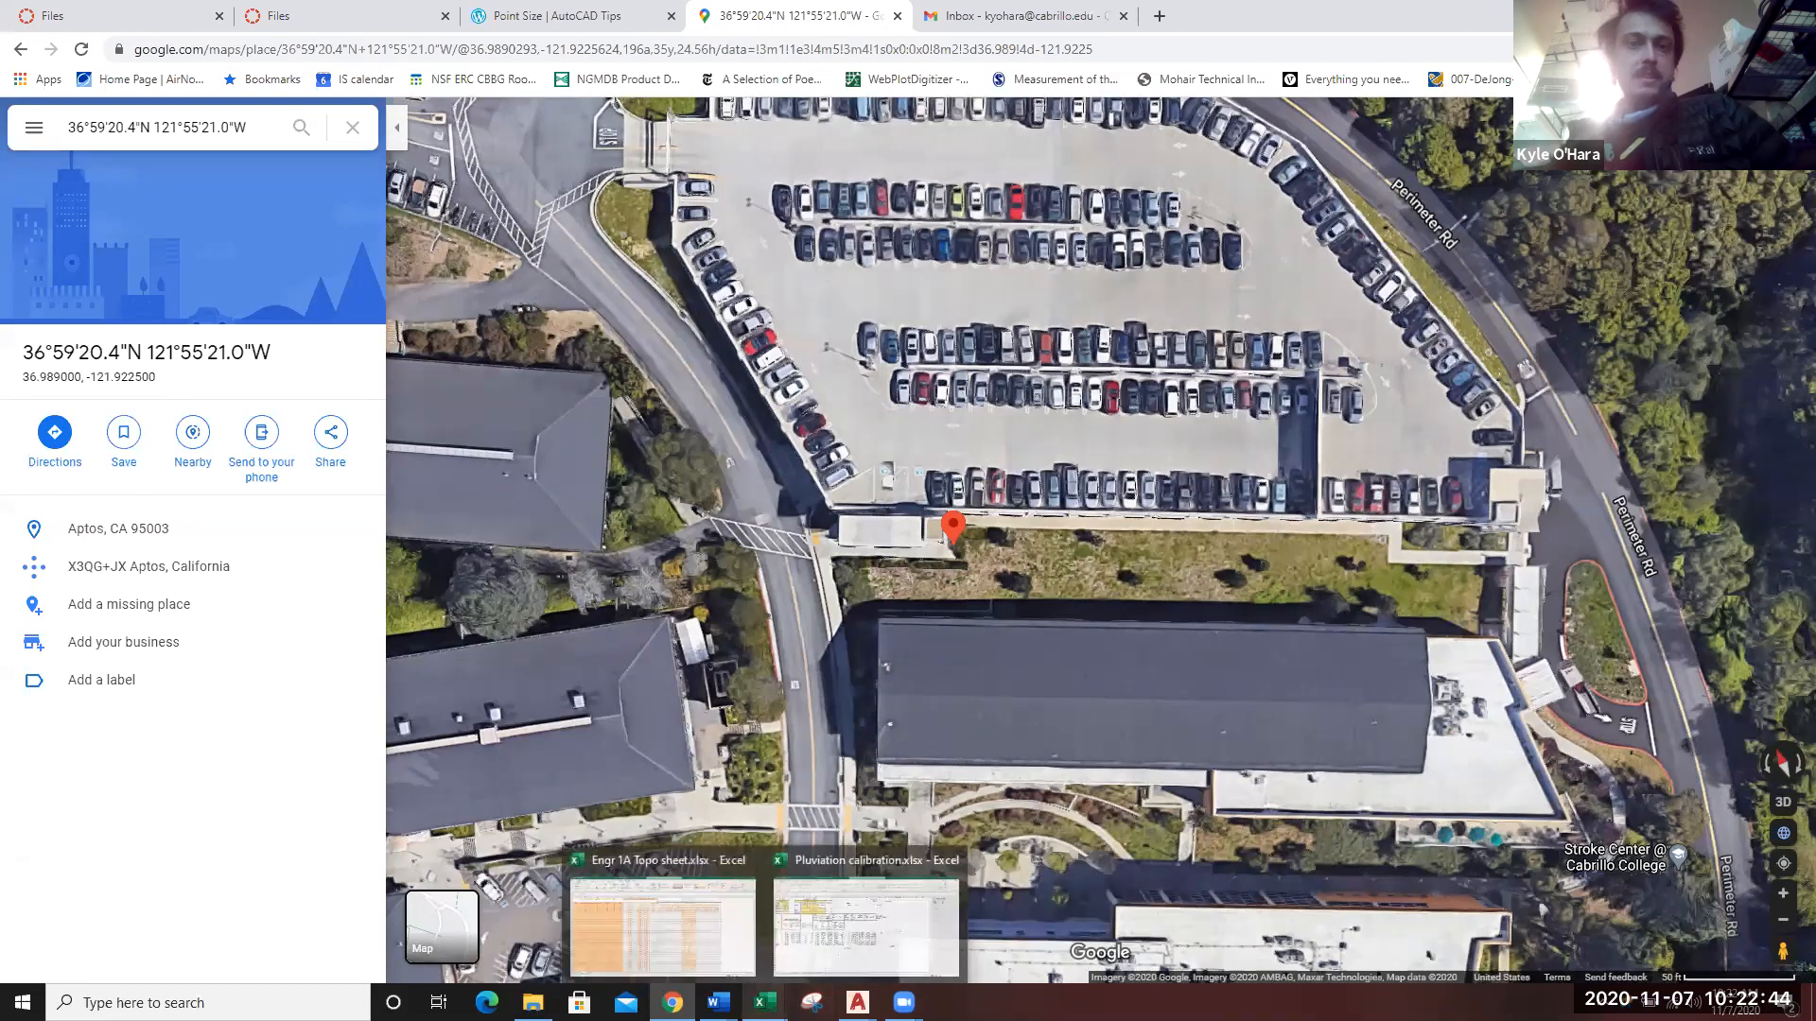
click(677, 932)
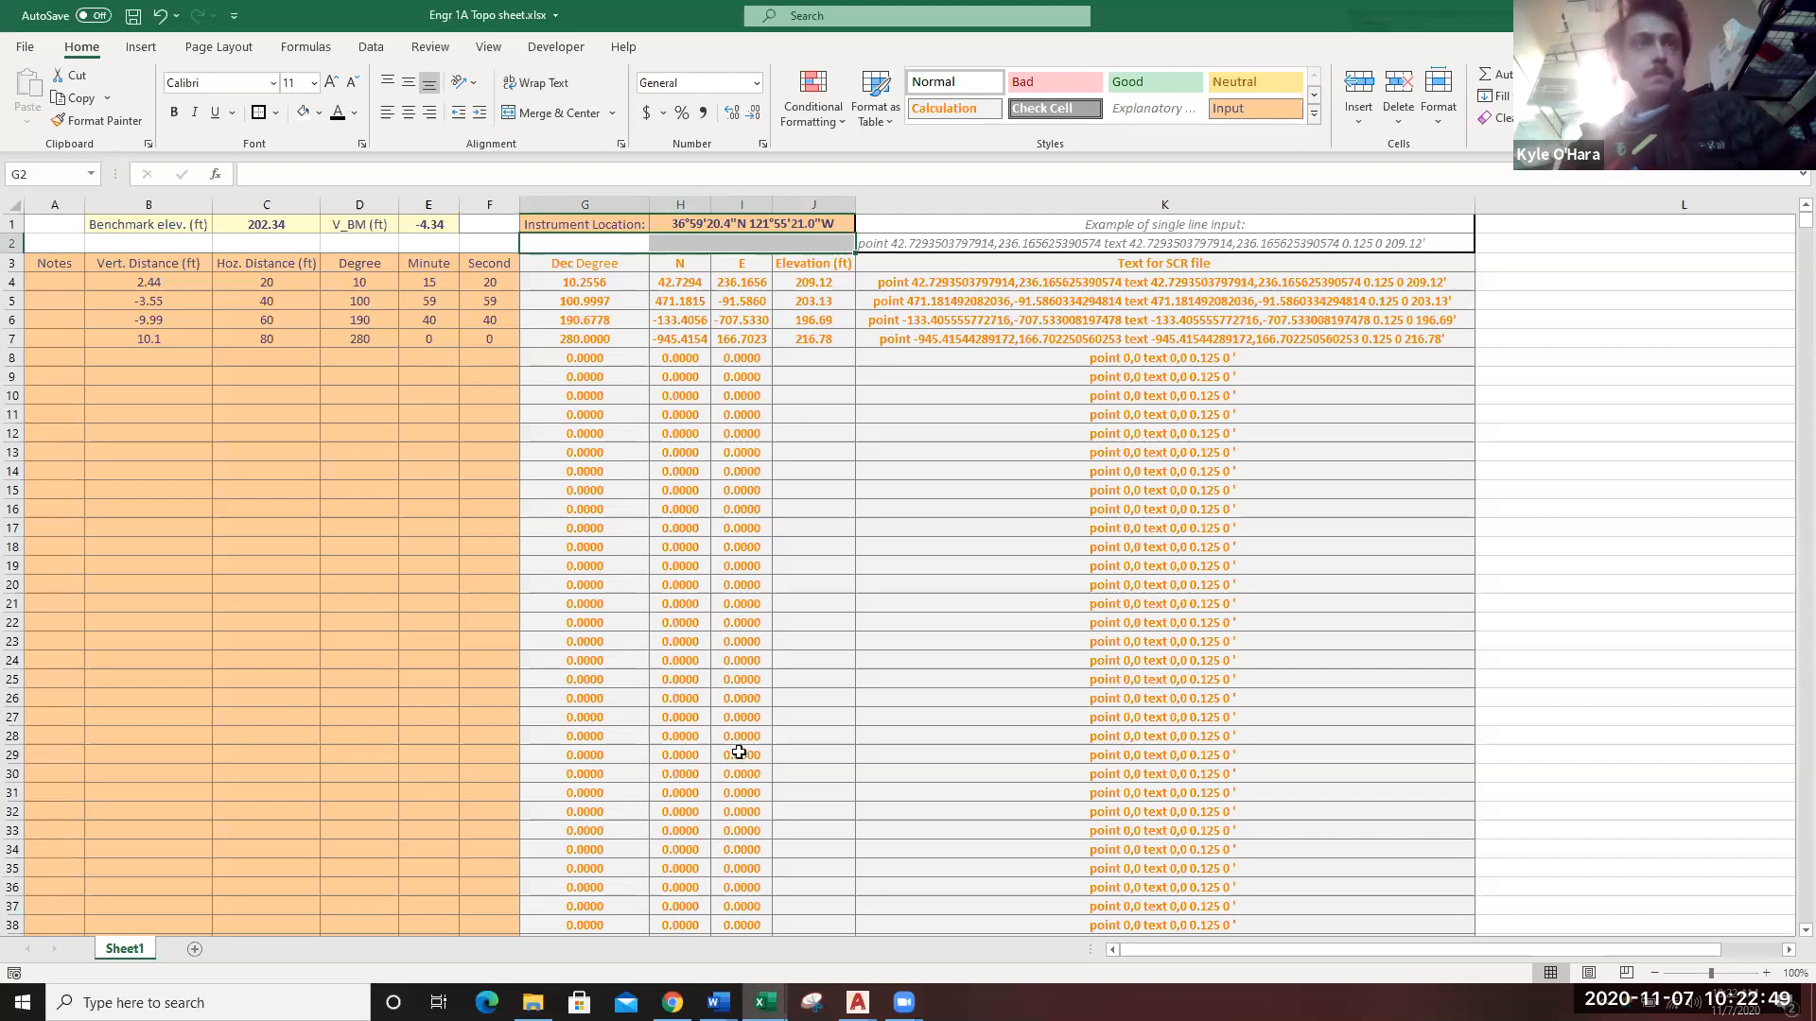
click(806, 571)
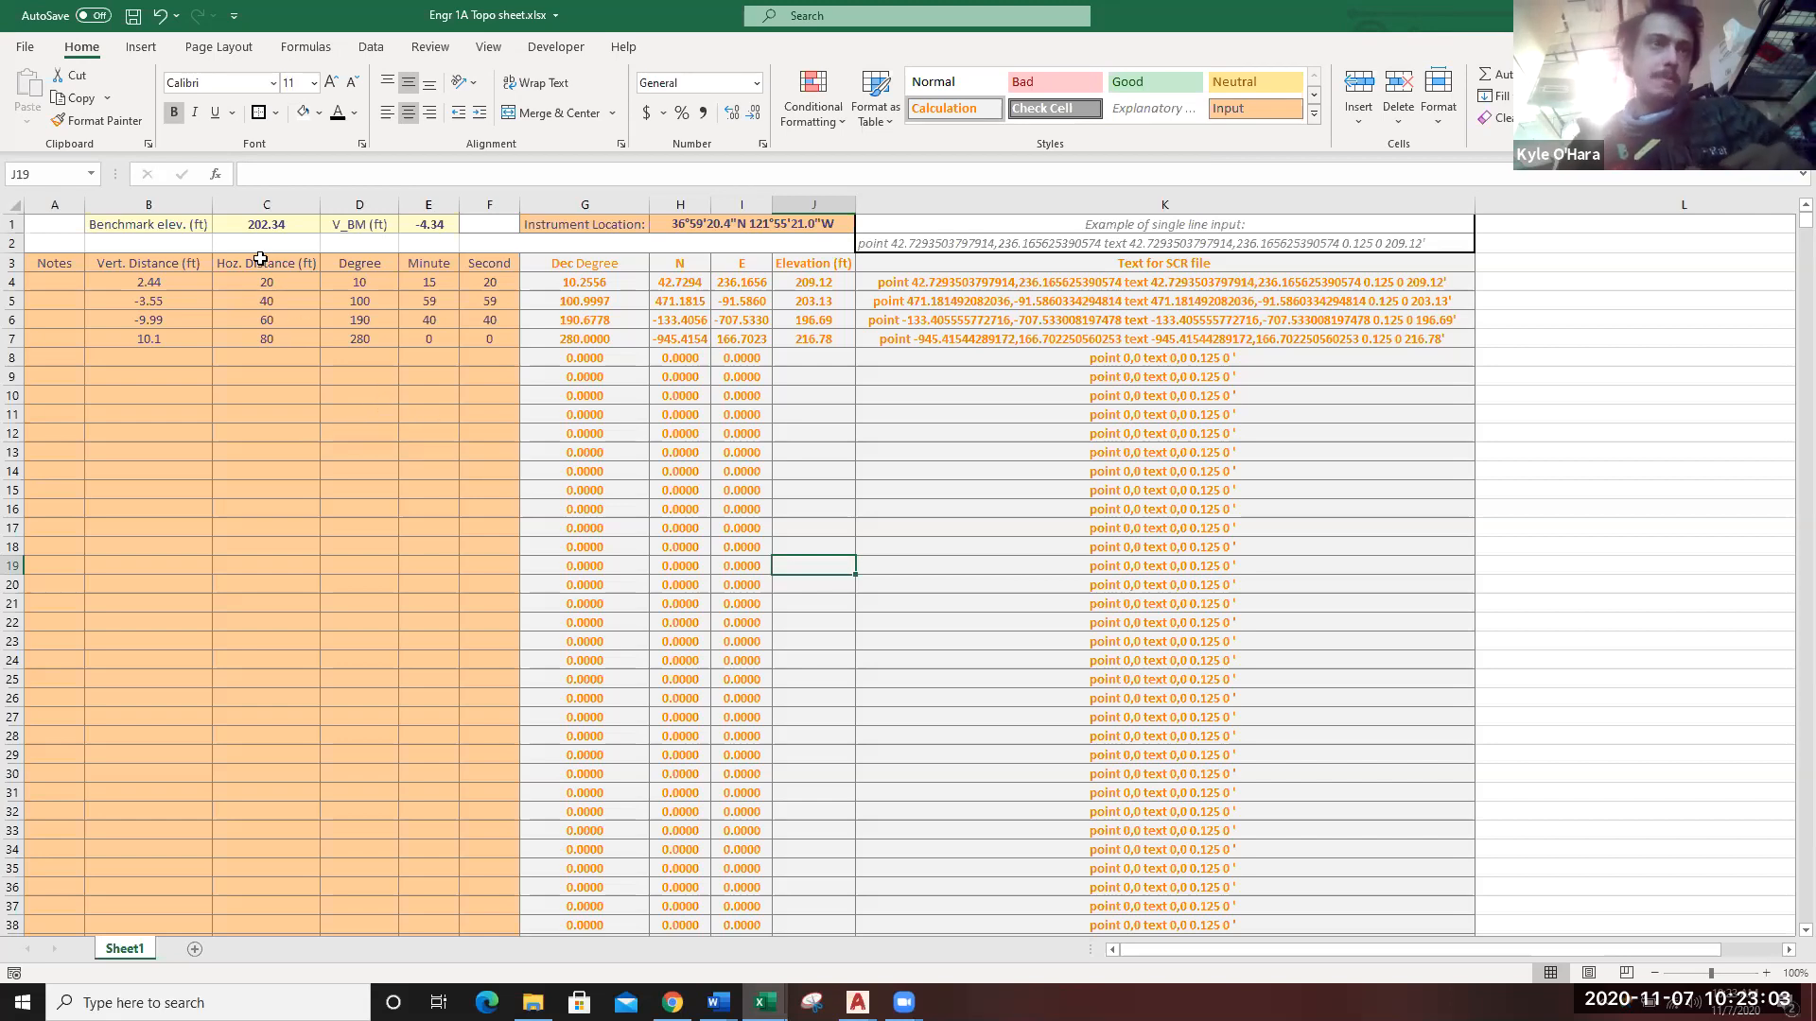
drag(262, 262, 255, 288)
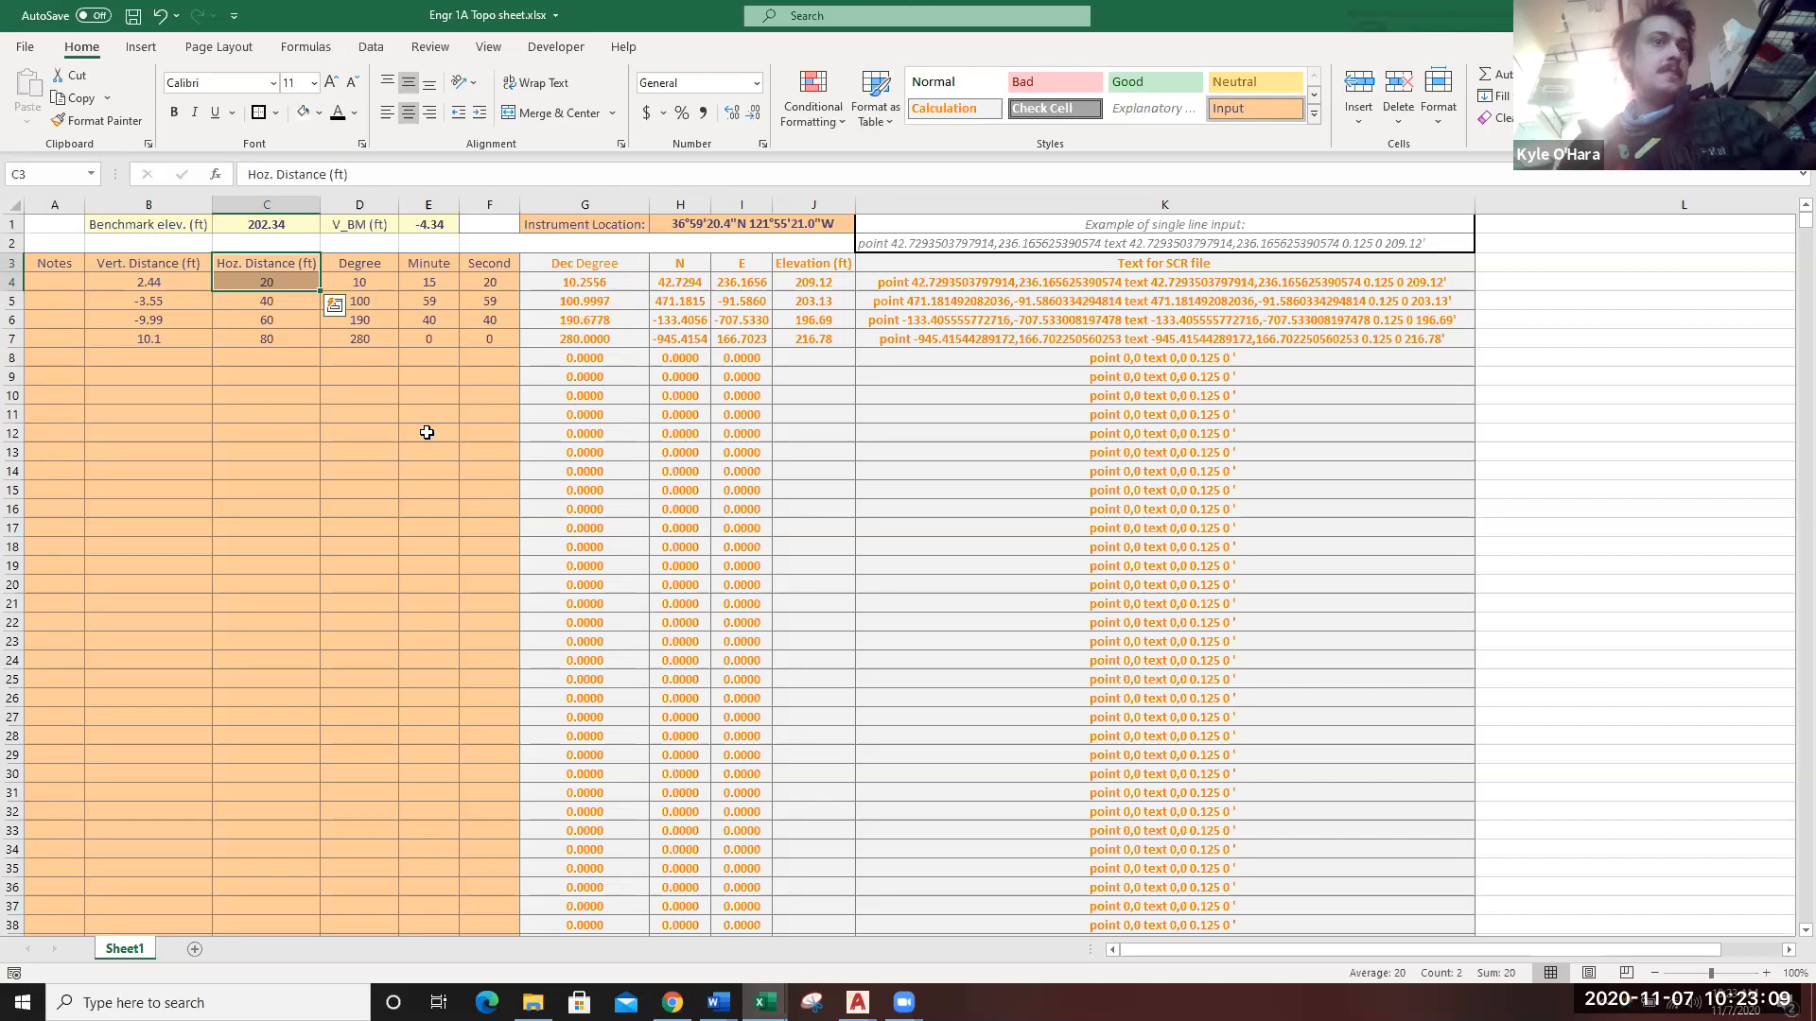
drag(355, 265, 487, 287)
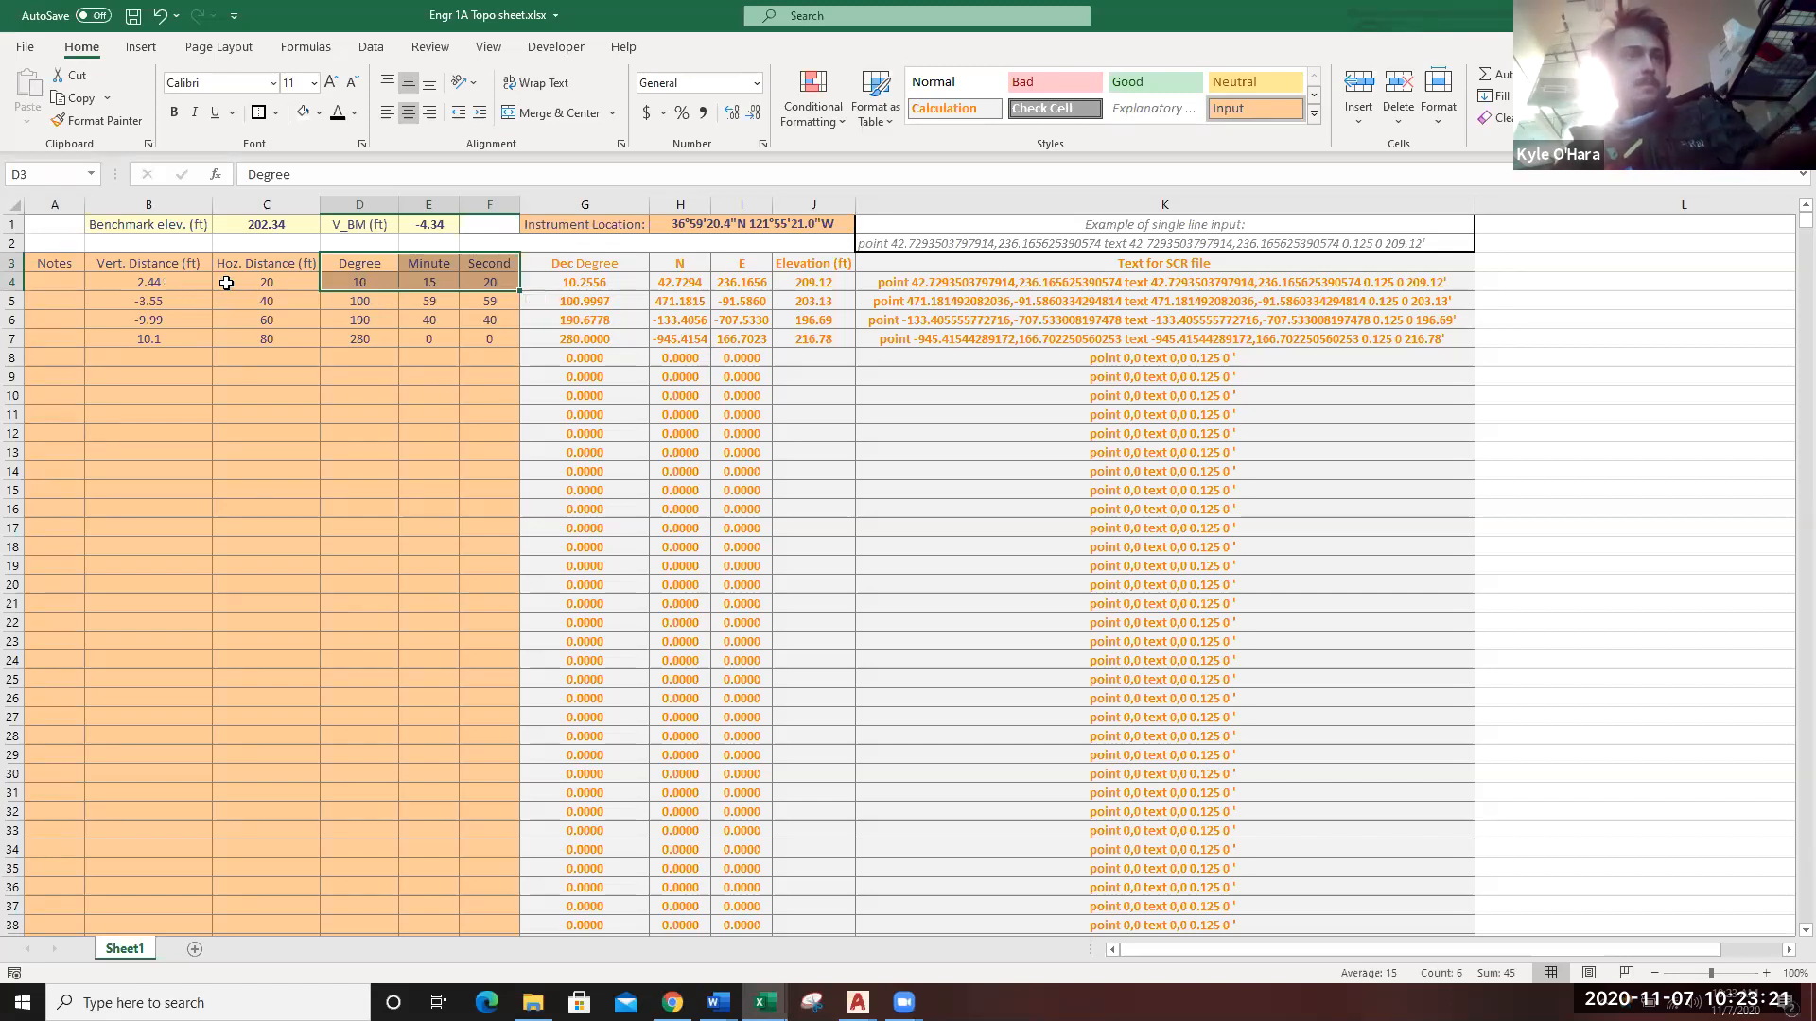
click(187, 280)
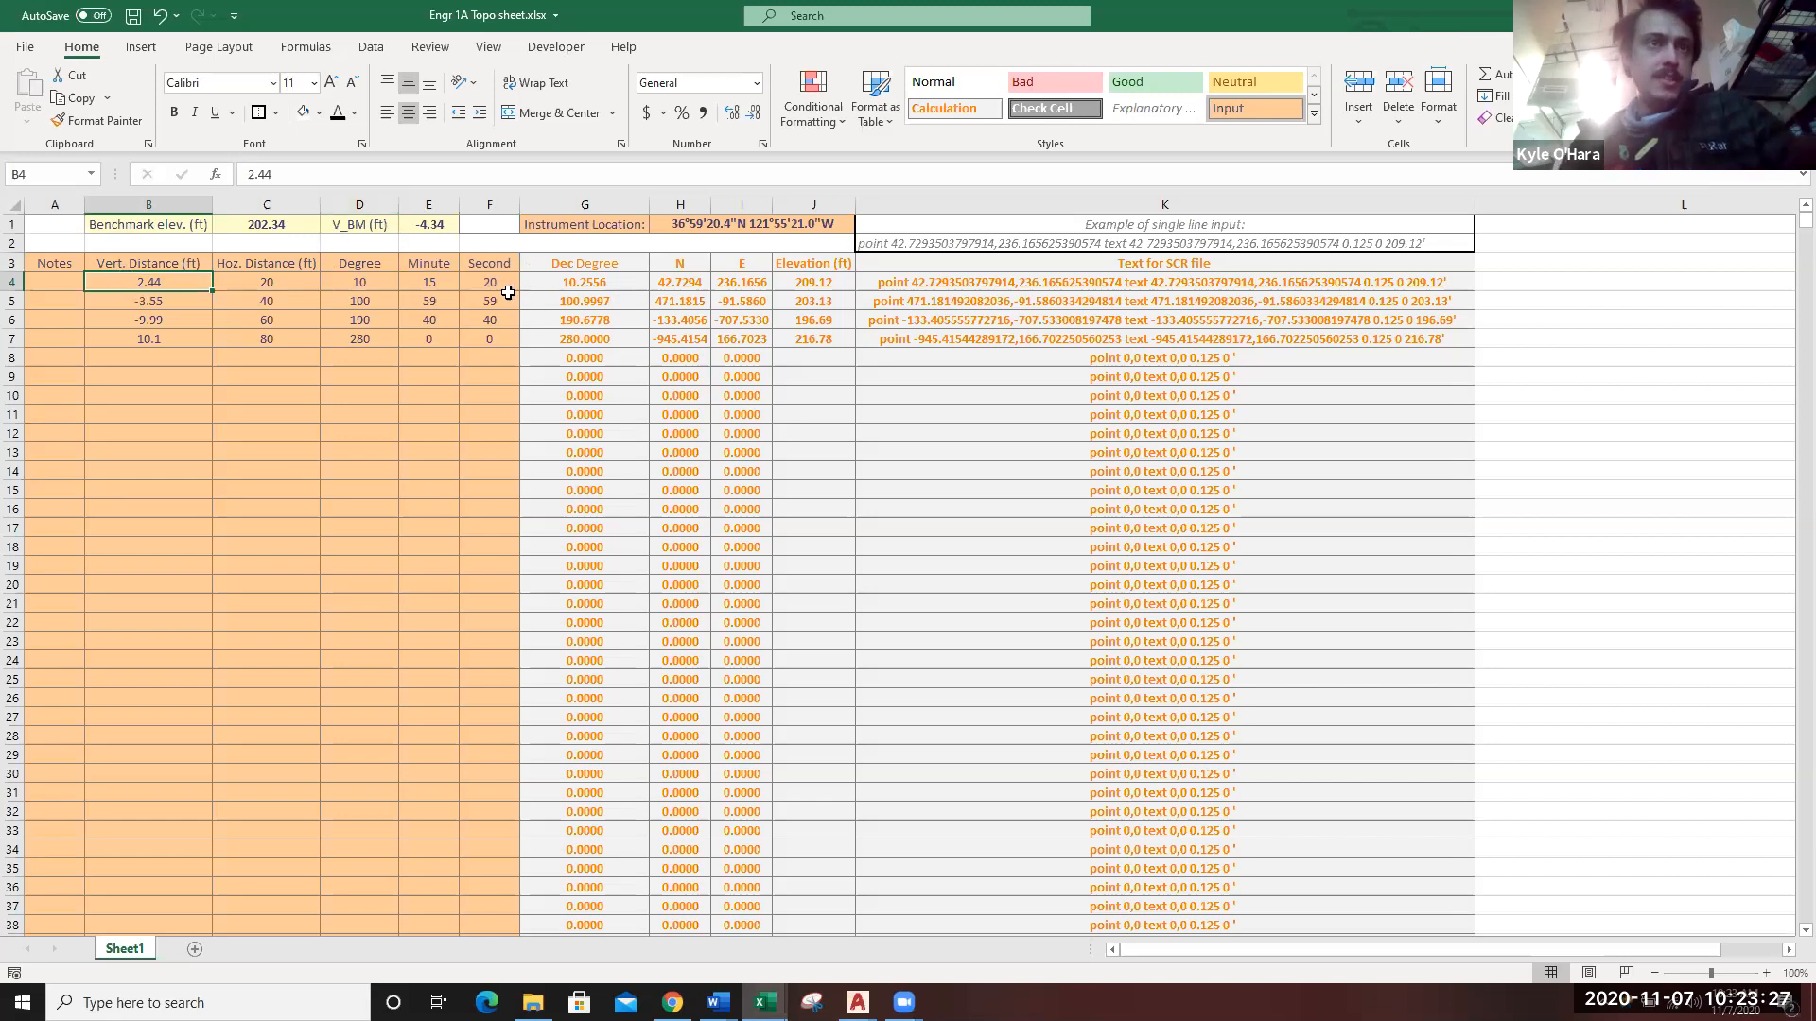
Examine the benchmark elevation, V_BM and instrument location cells in the topo sheet's first row.
click(245, 221)
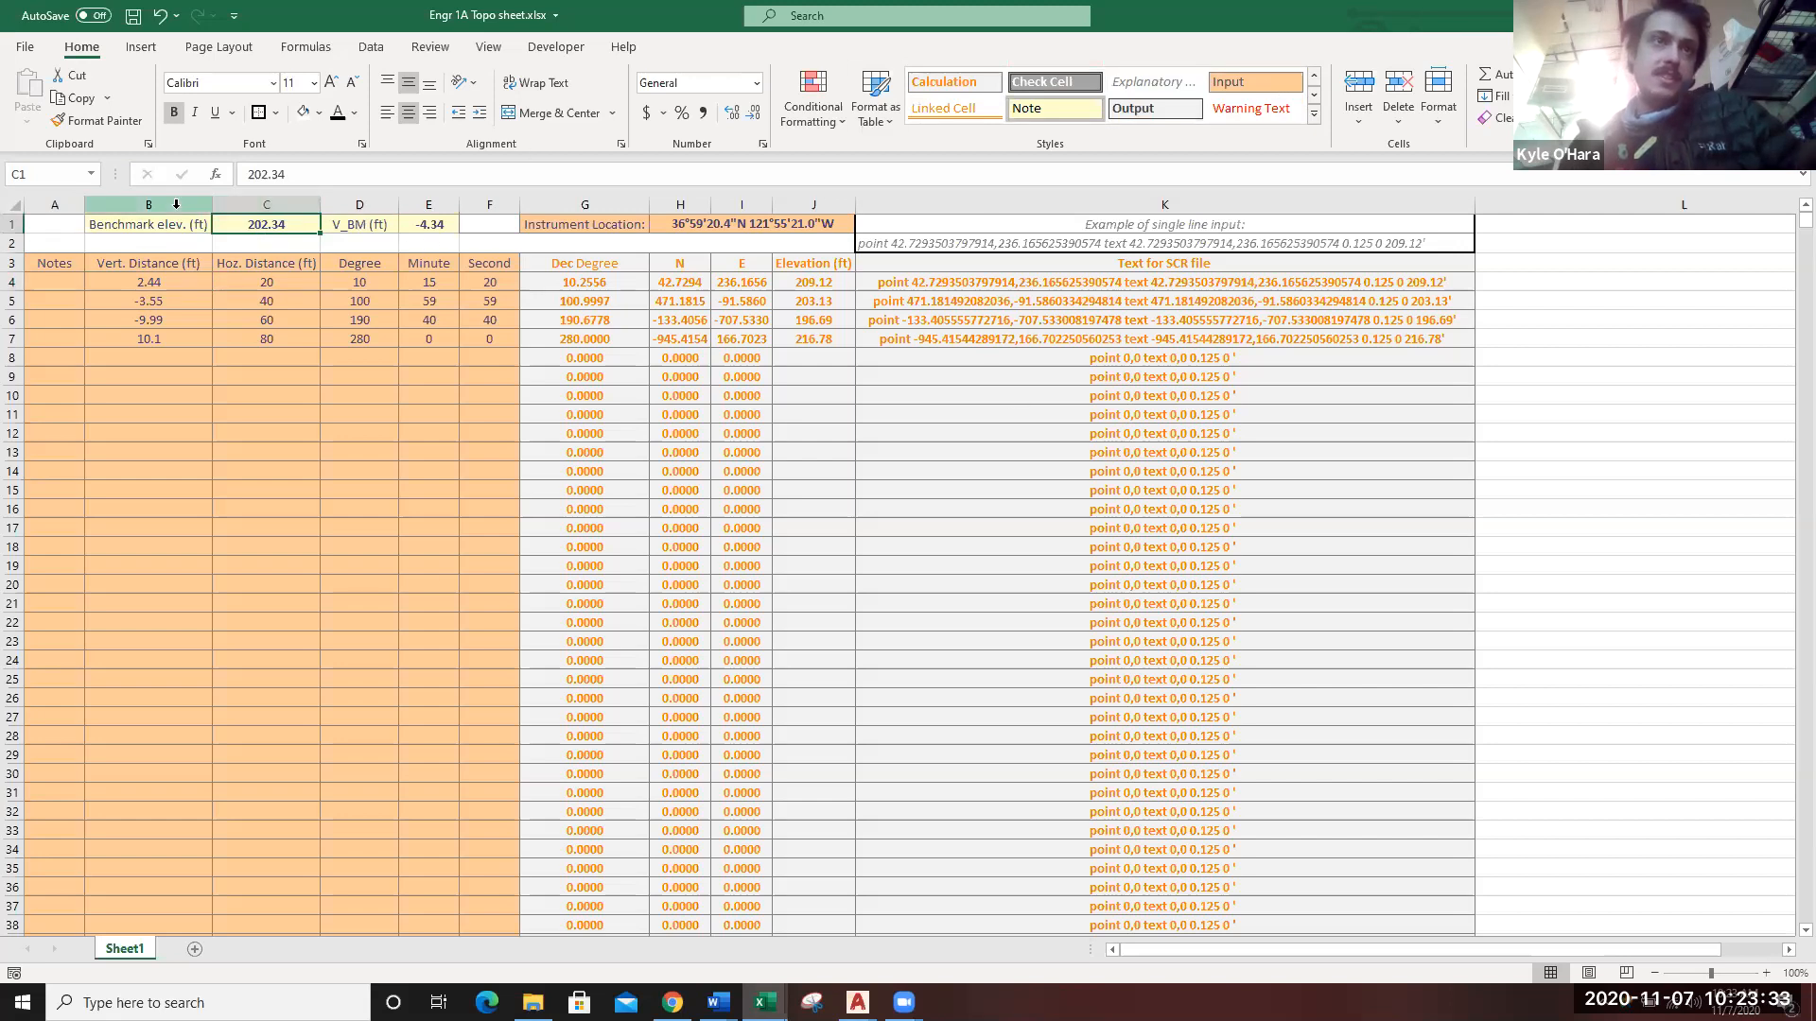
click(432, 225)
click(281, 230)
click(424, 221)
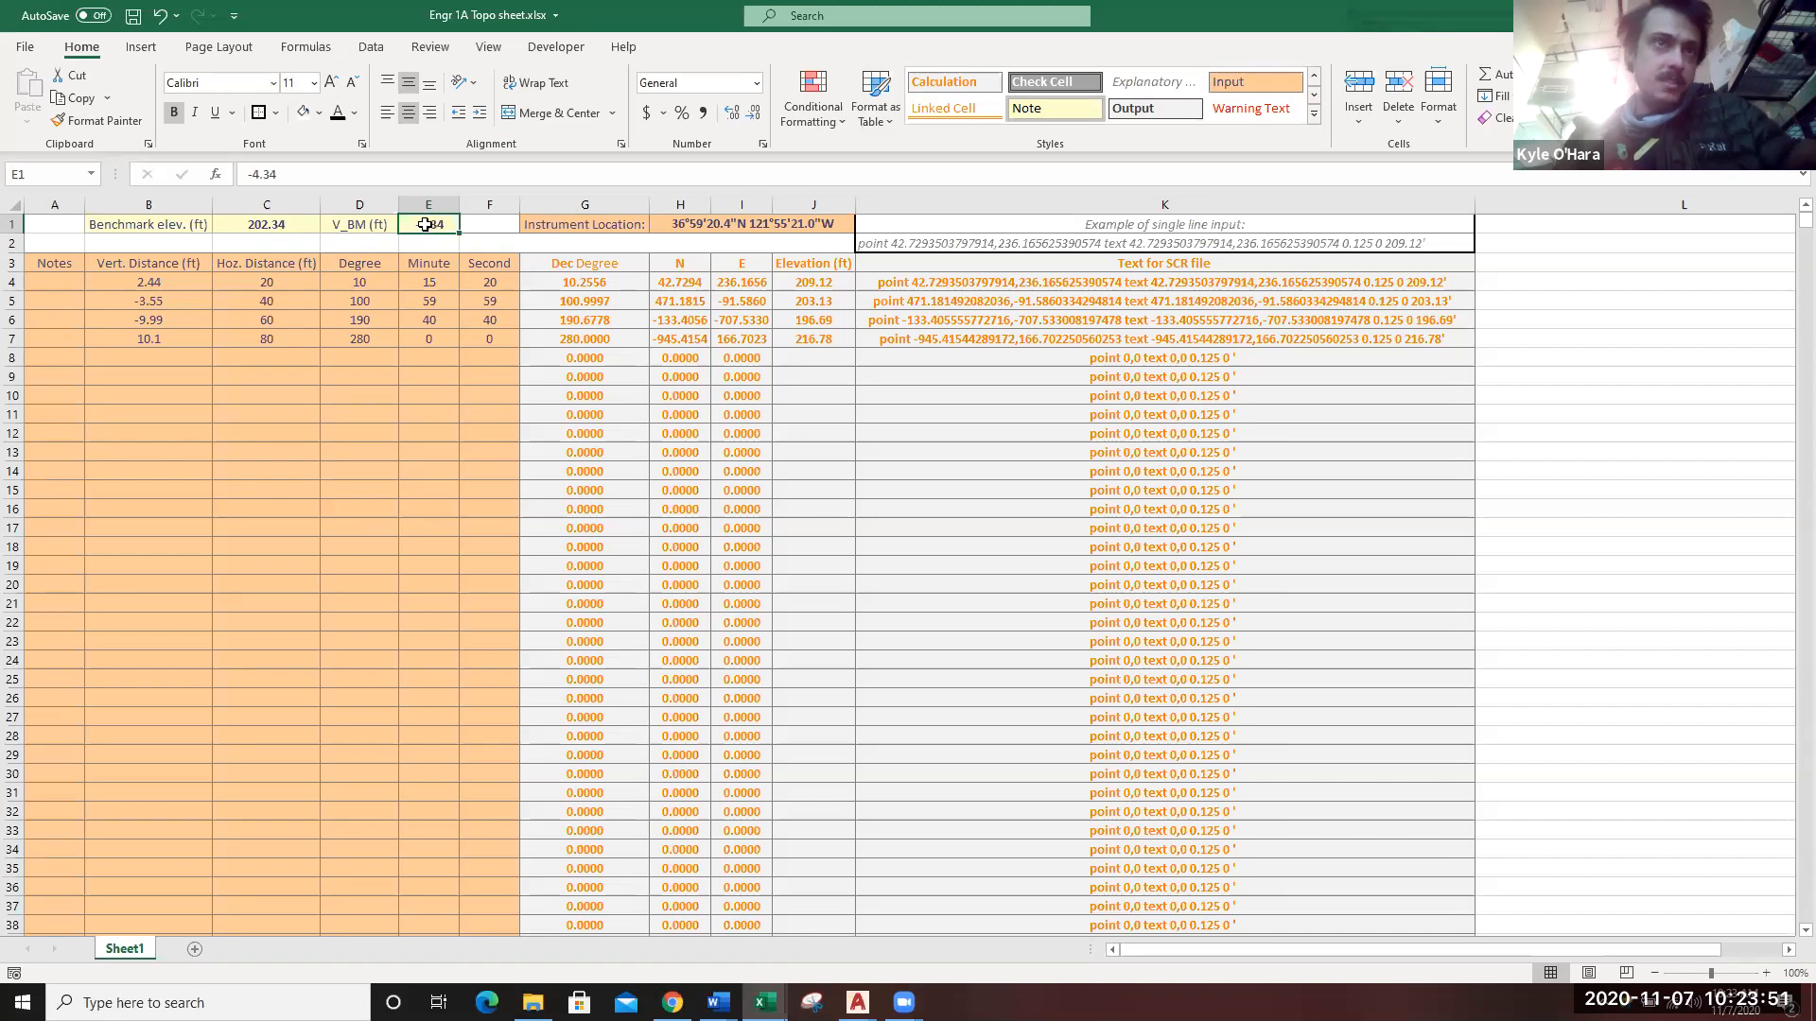
click(778, 228)
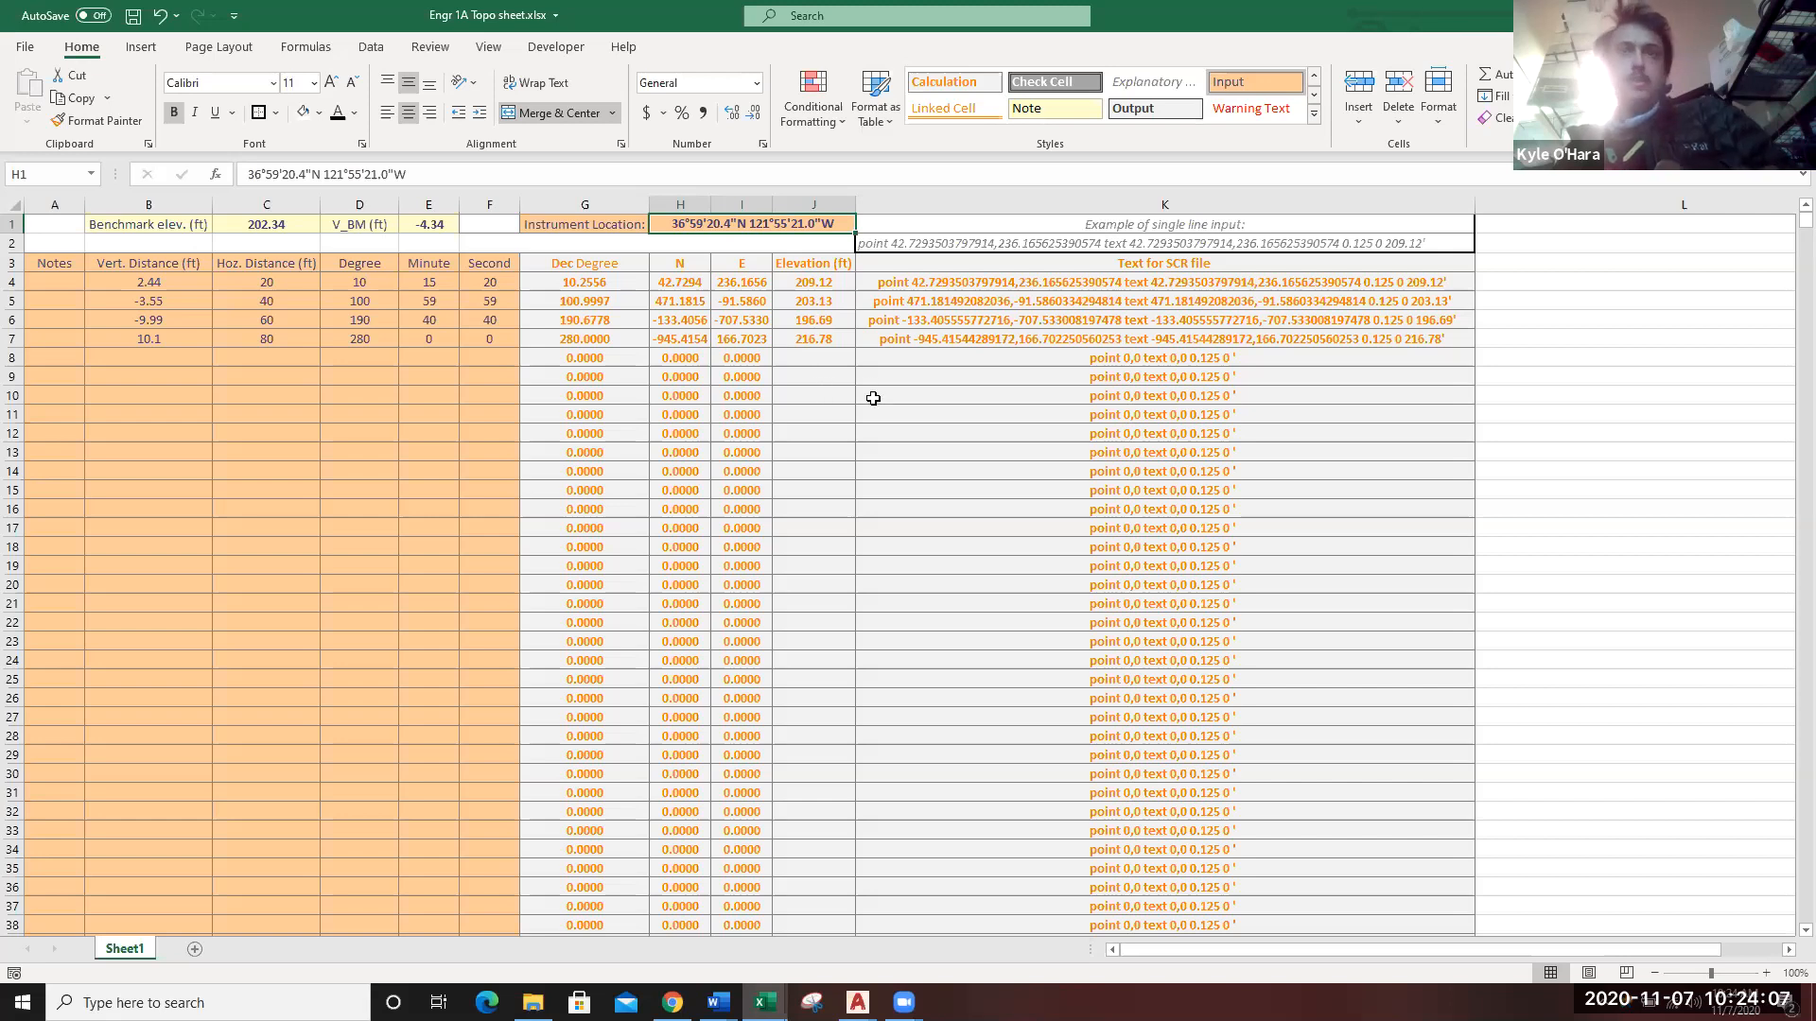
Examine the topo sheet's header rows, the field-data block from Notes to Second, and the calculated degree, N, E and elevation values.
click(52, 278)
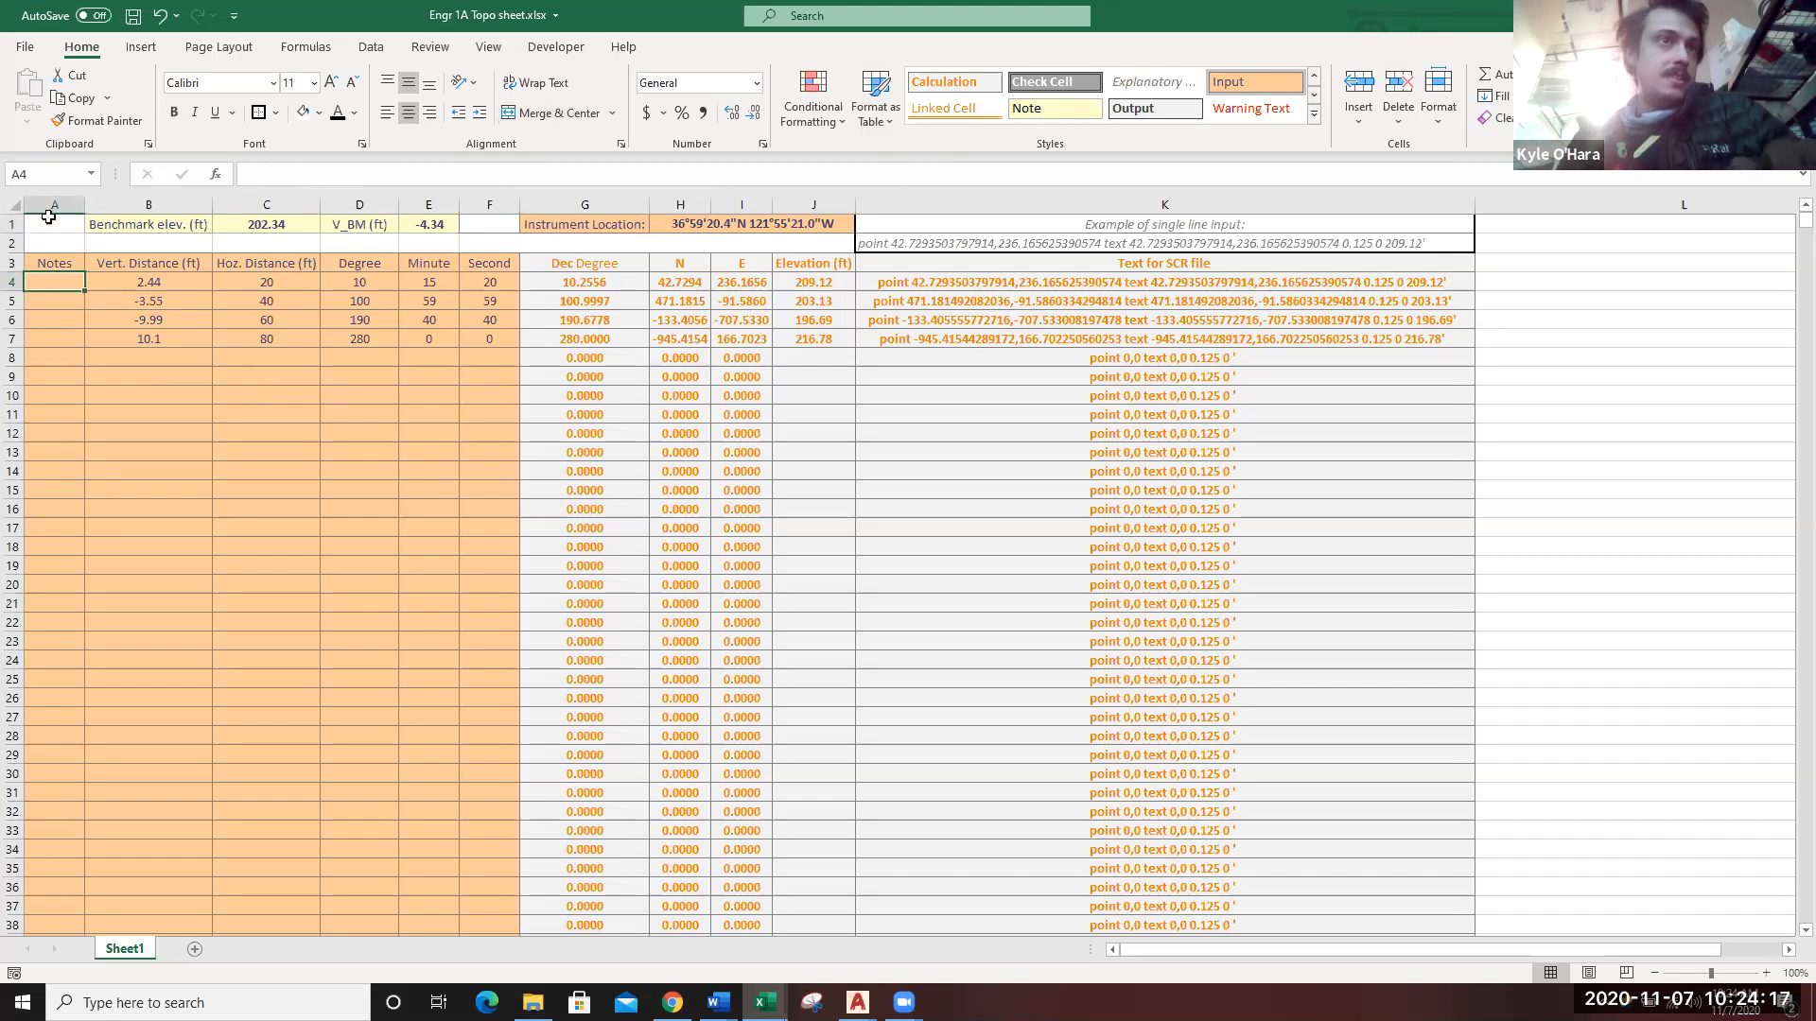
drag(14, 221, 14, 243)
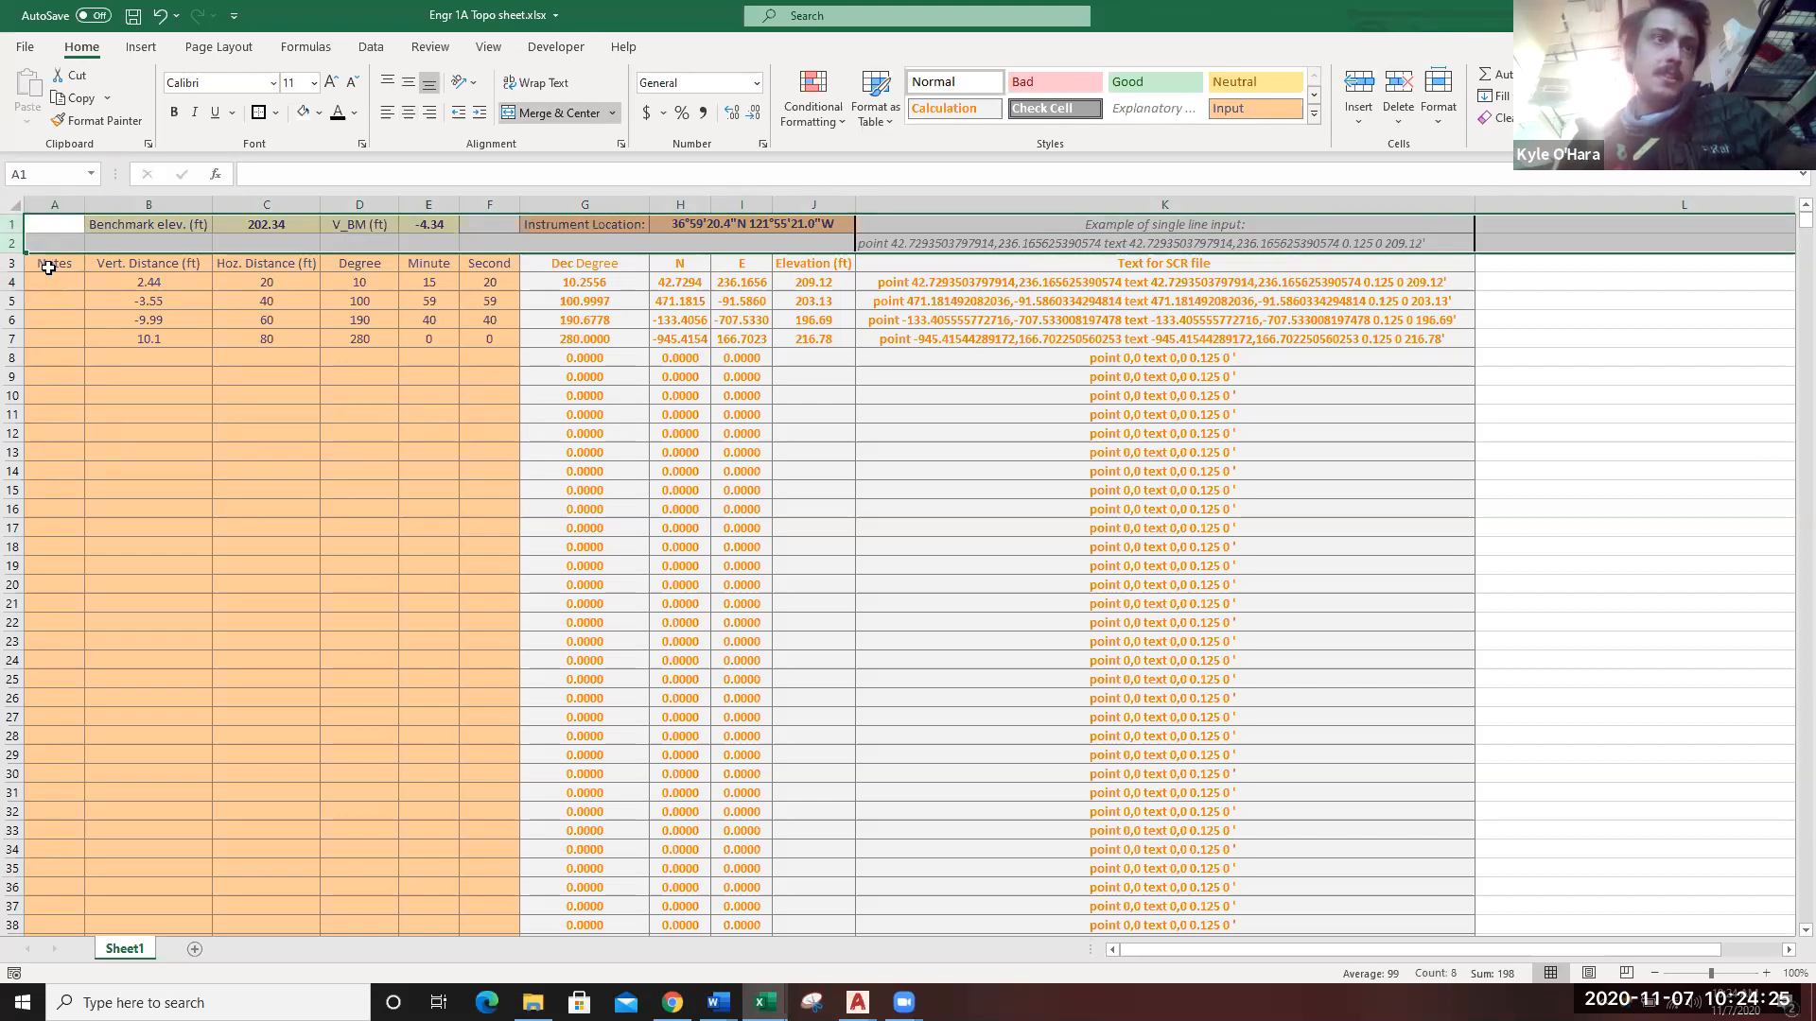
drag(44, 264, 472, 875)
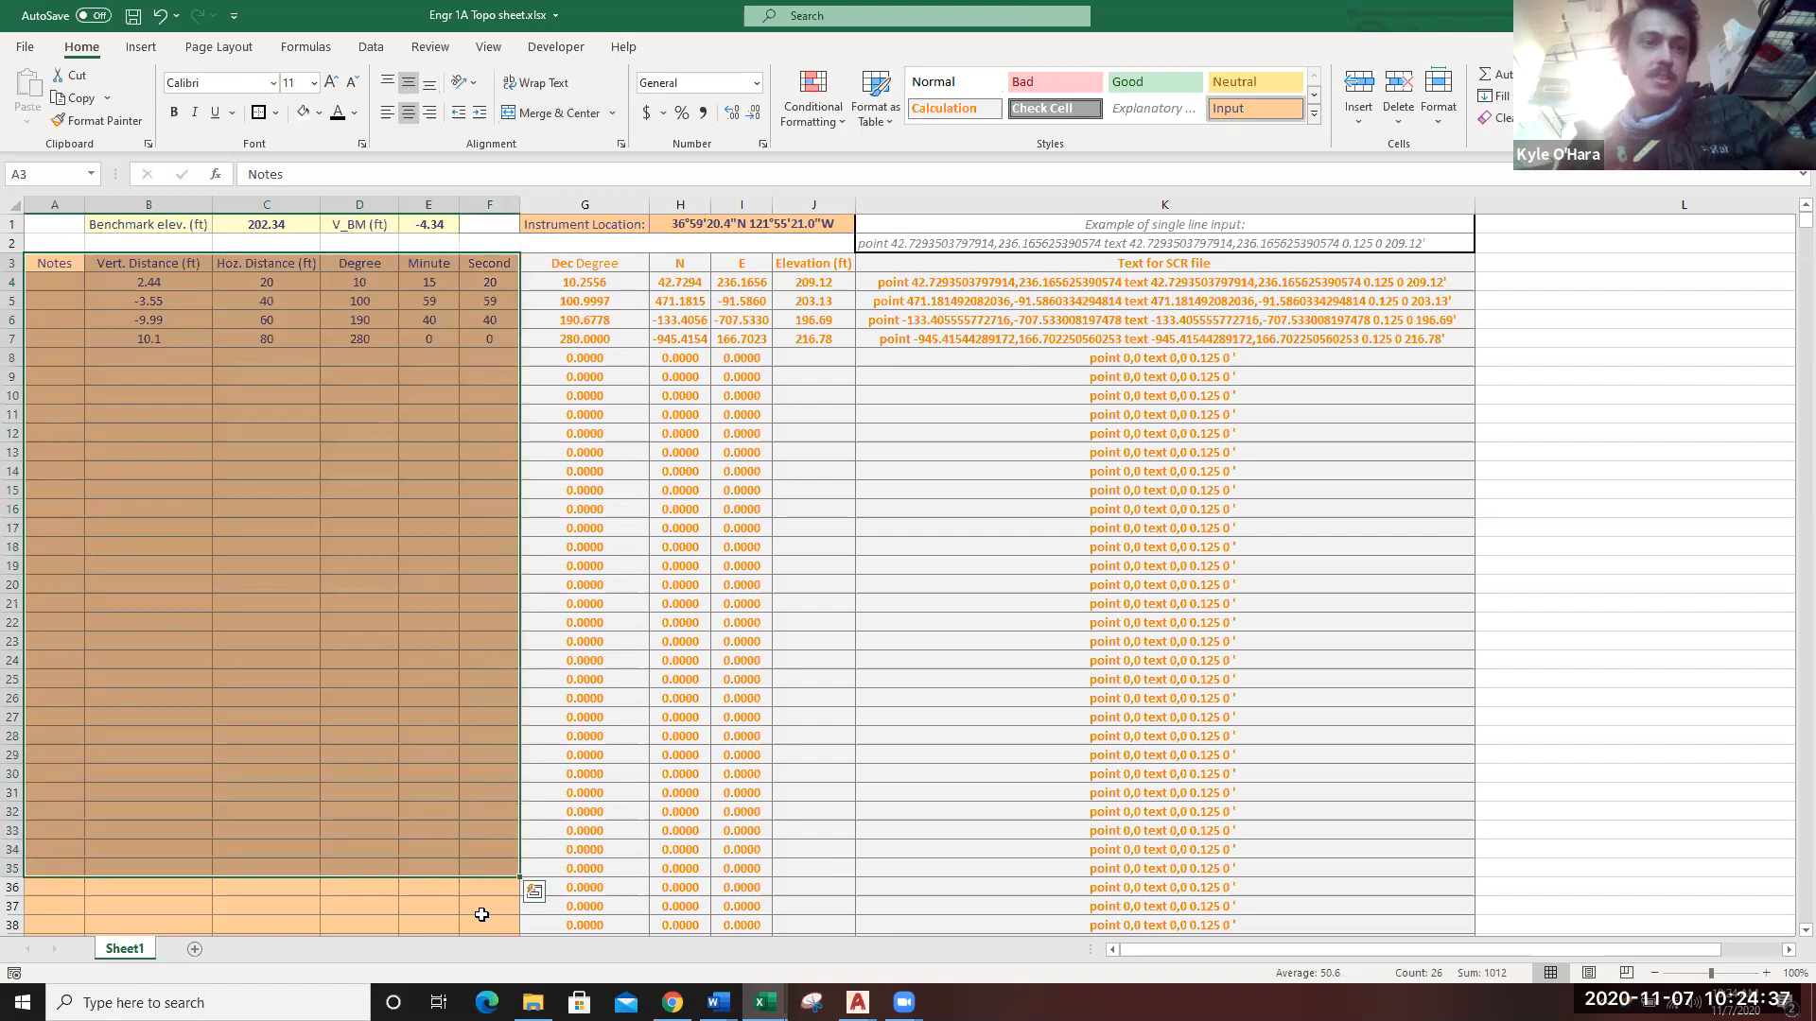
click(479, 924)
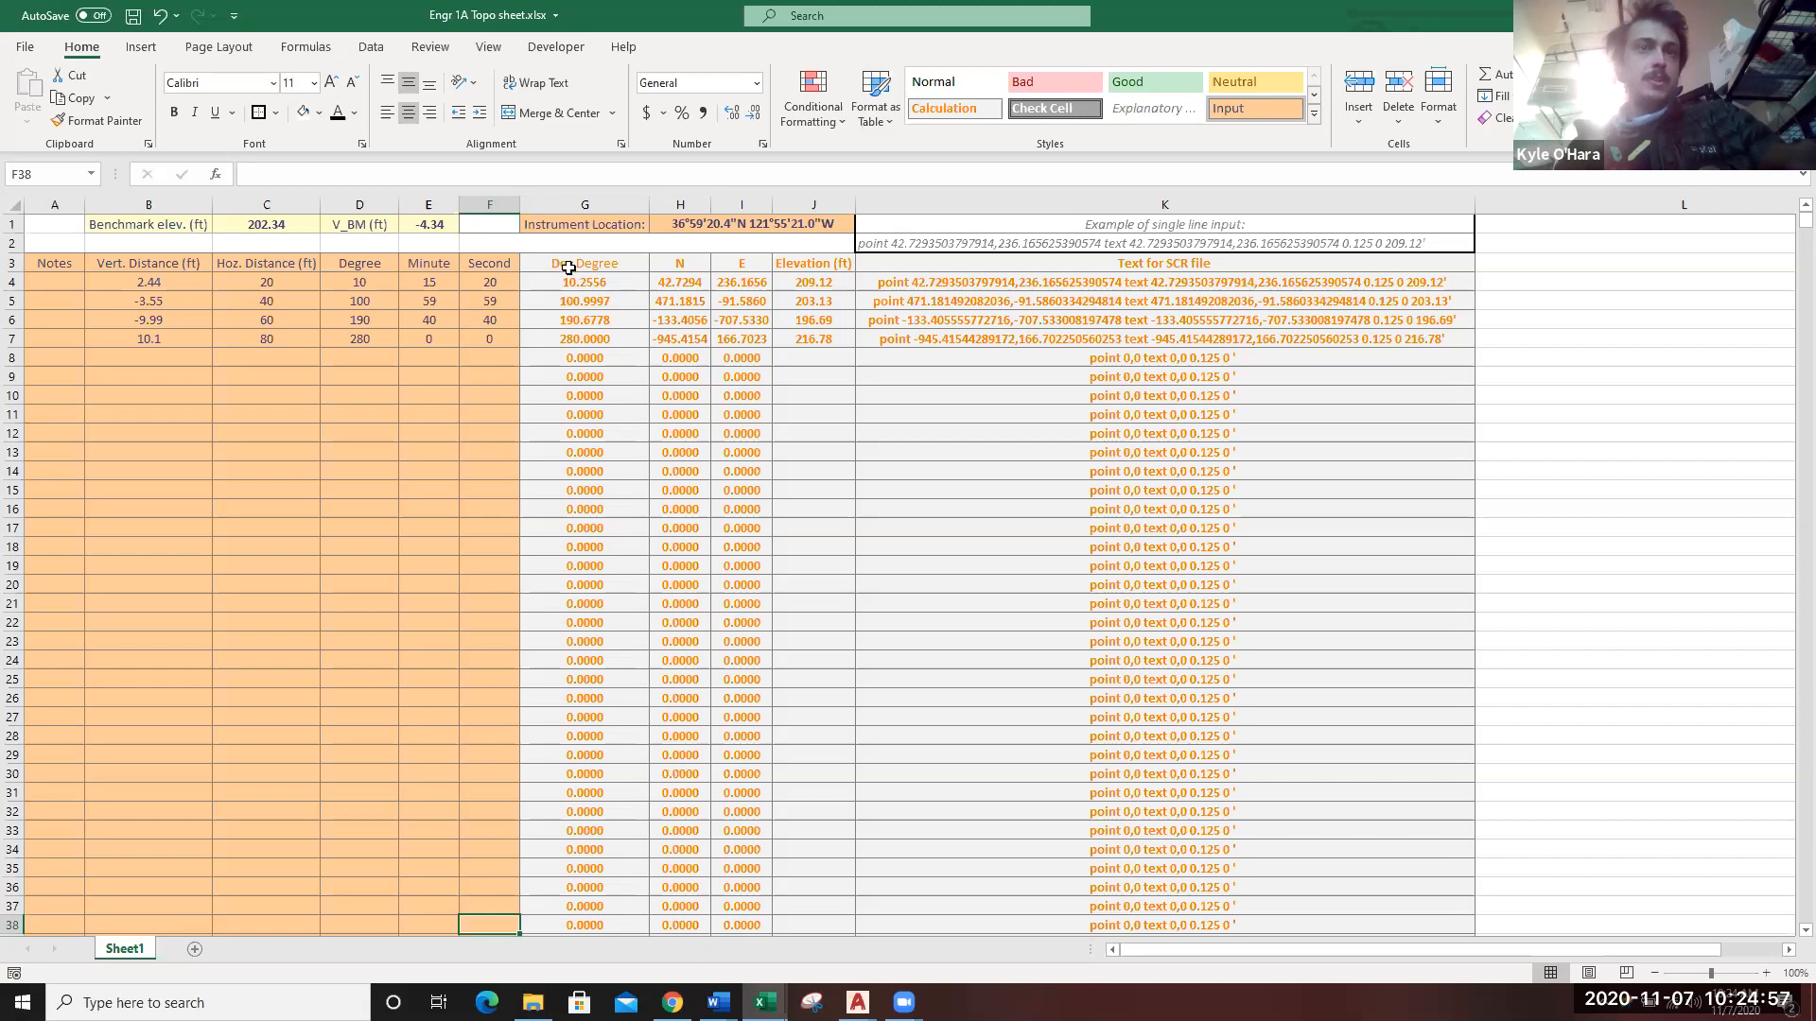
drag(551, 288, 799, 343)
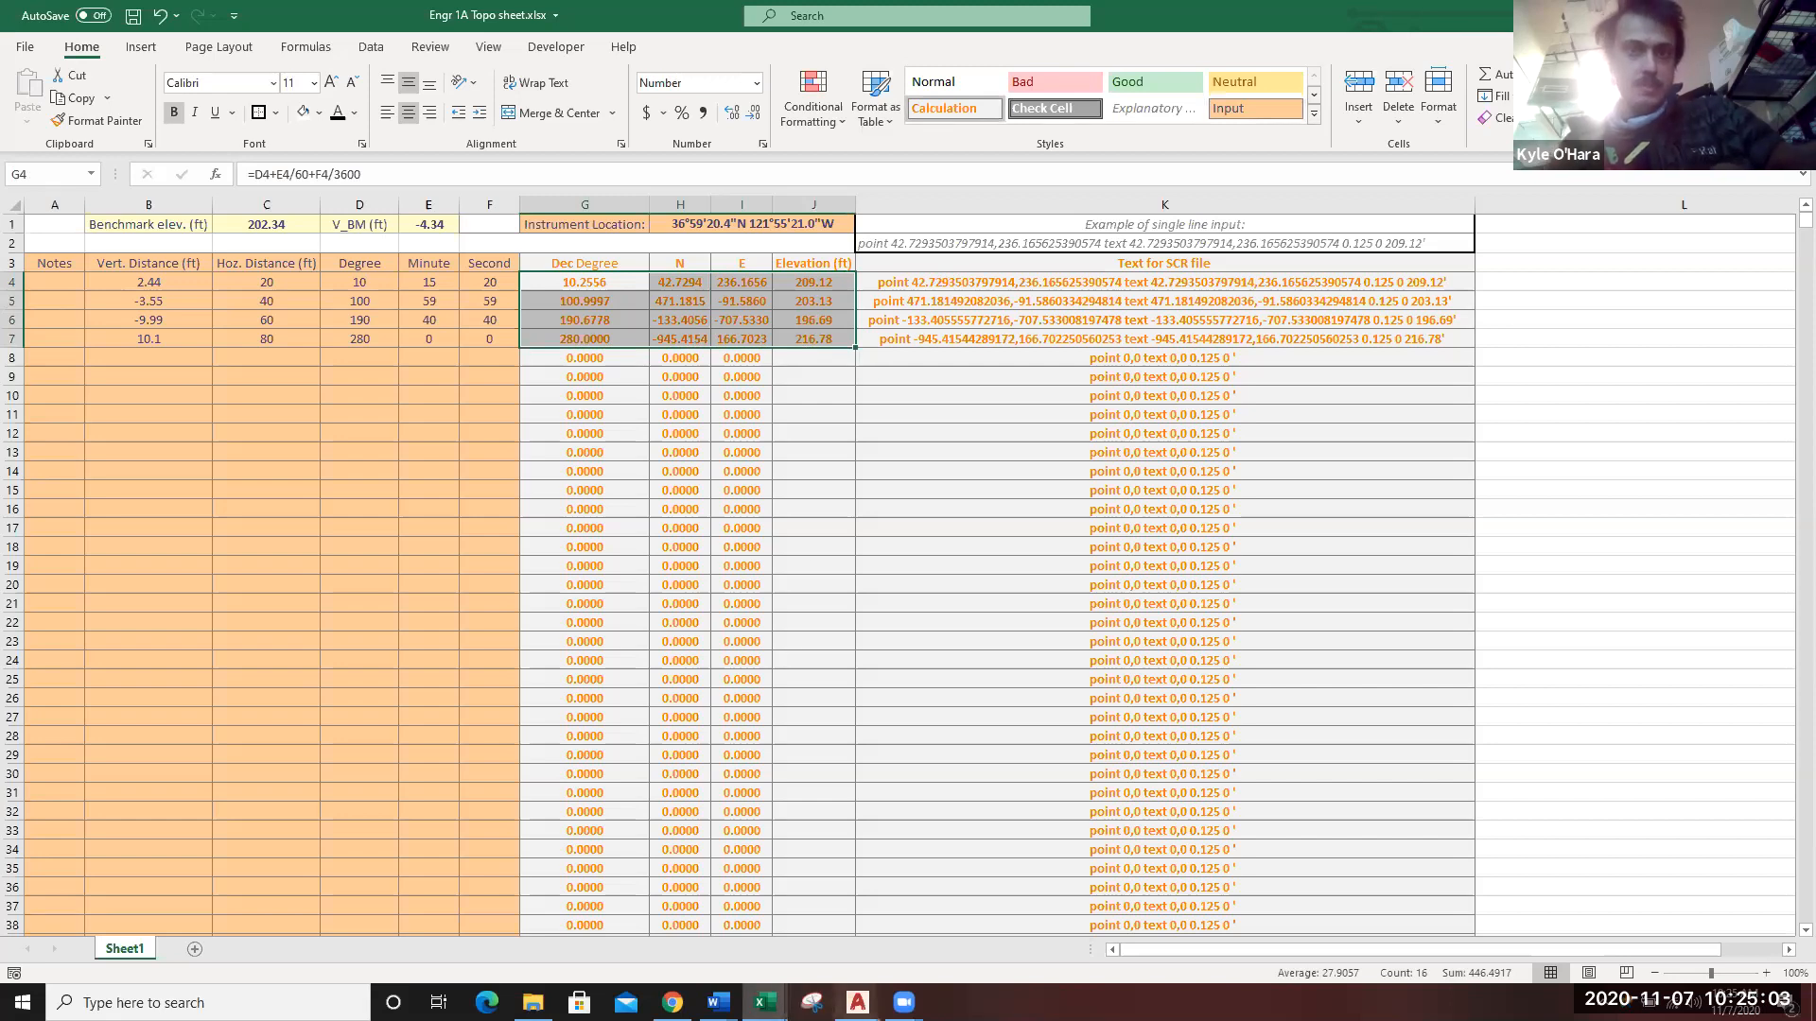
Switch to the Cone tip with angles drawing in AutoCAD, review its flat_60, 120_150 and 30_90 layouts, and minimize the window.
click(857, 1001)
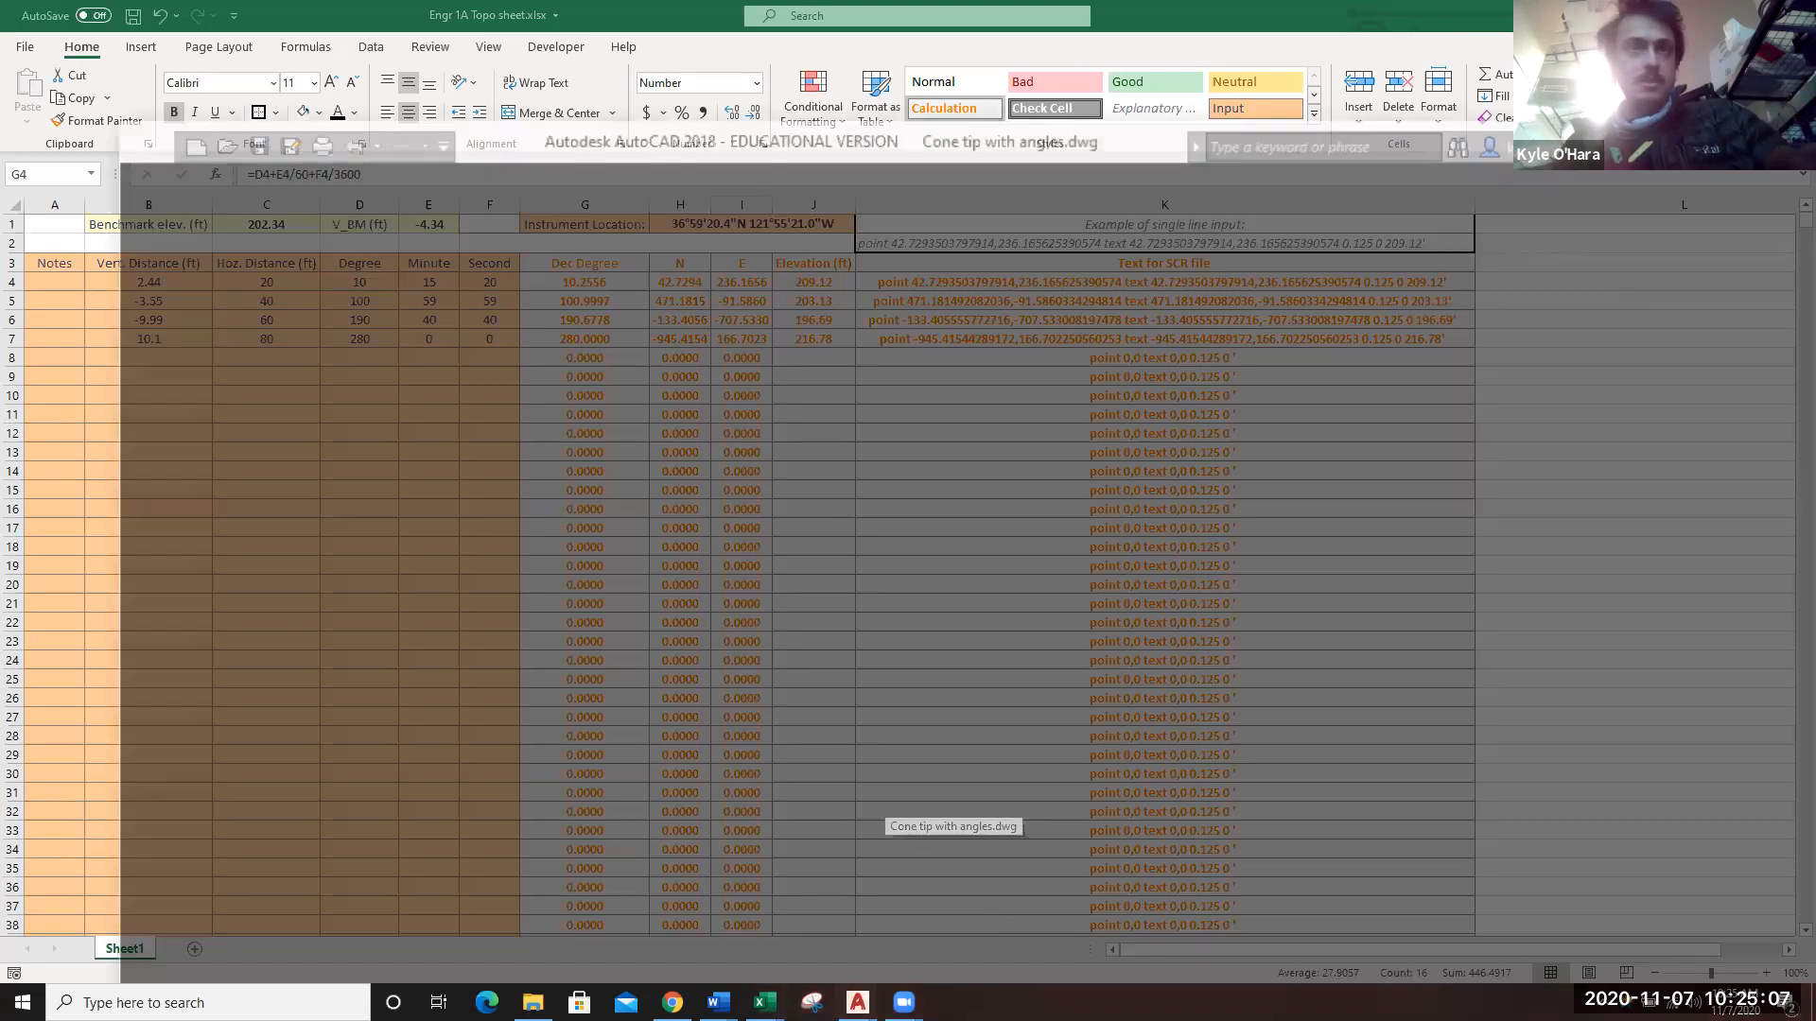
click(994, 919)
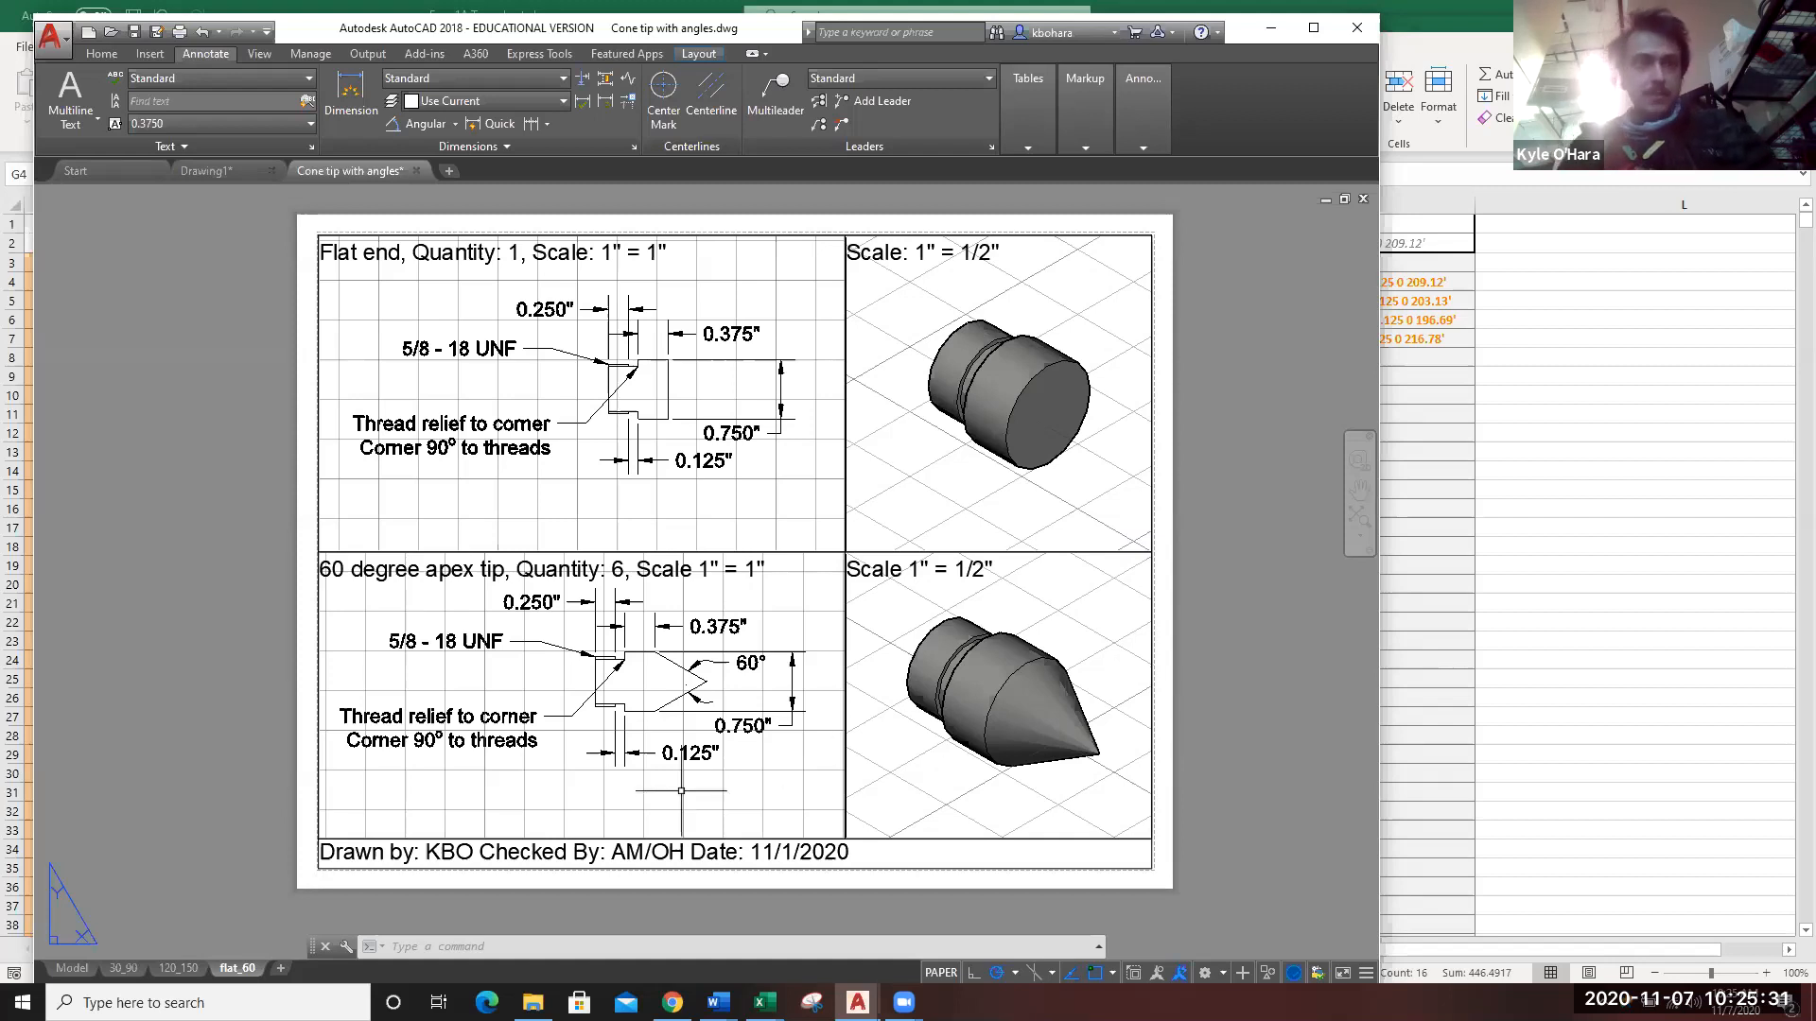
click(183, 970)
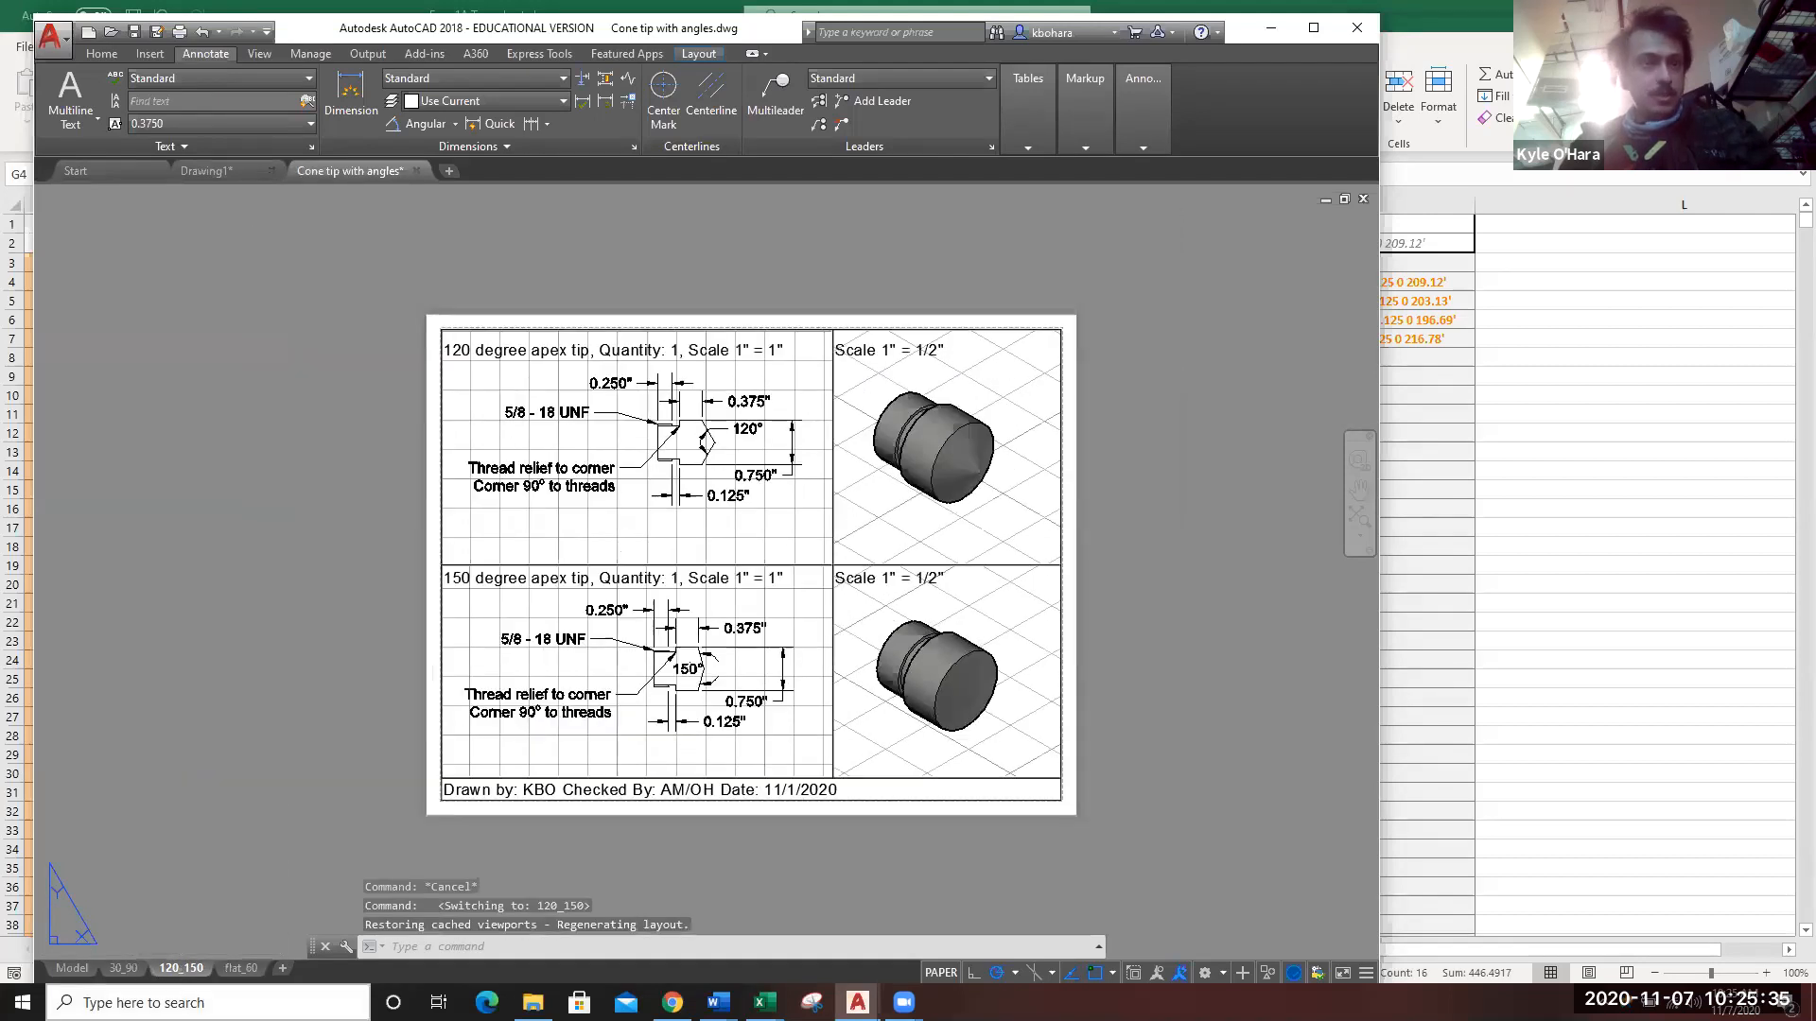
click(127, 970)
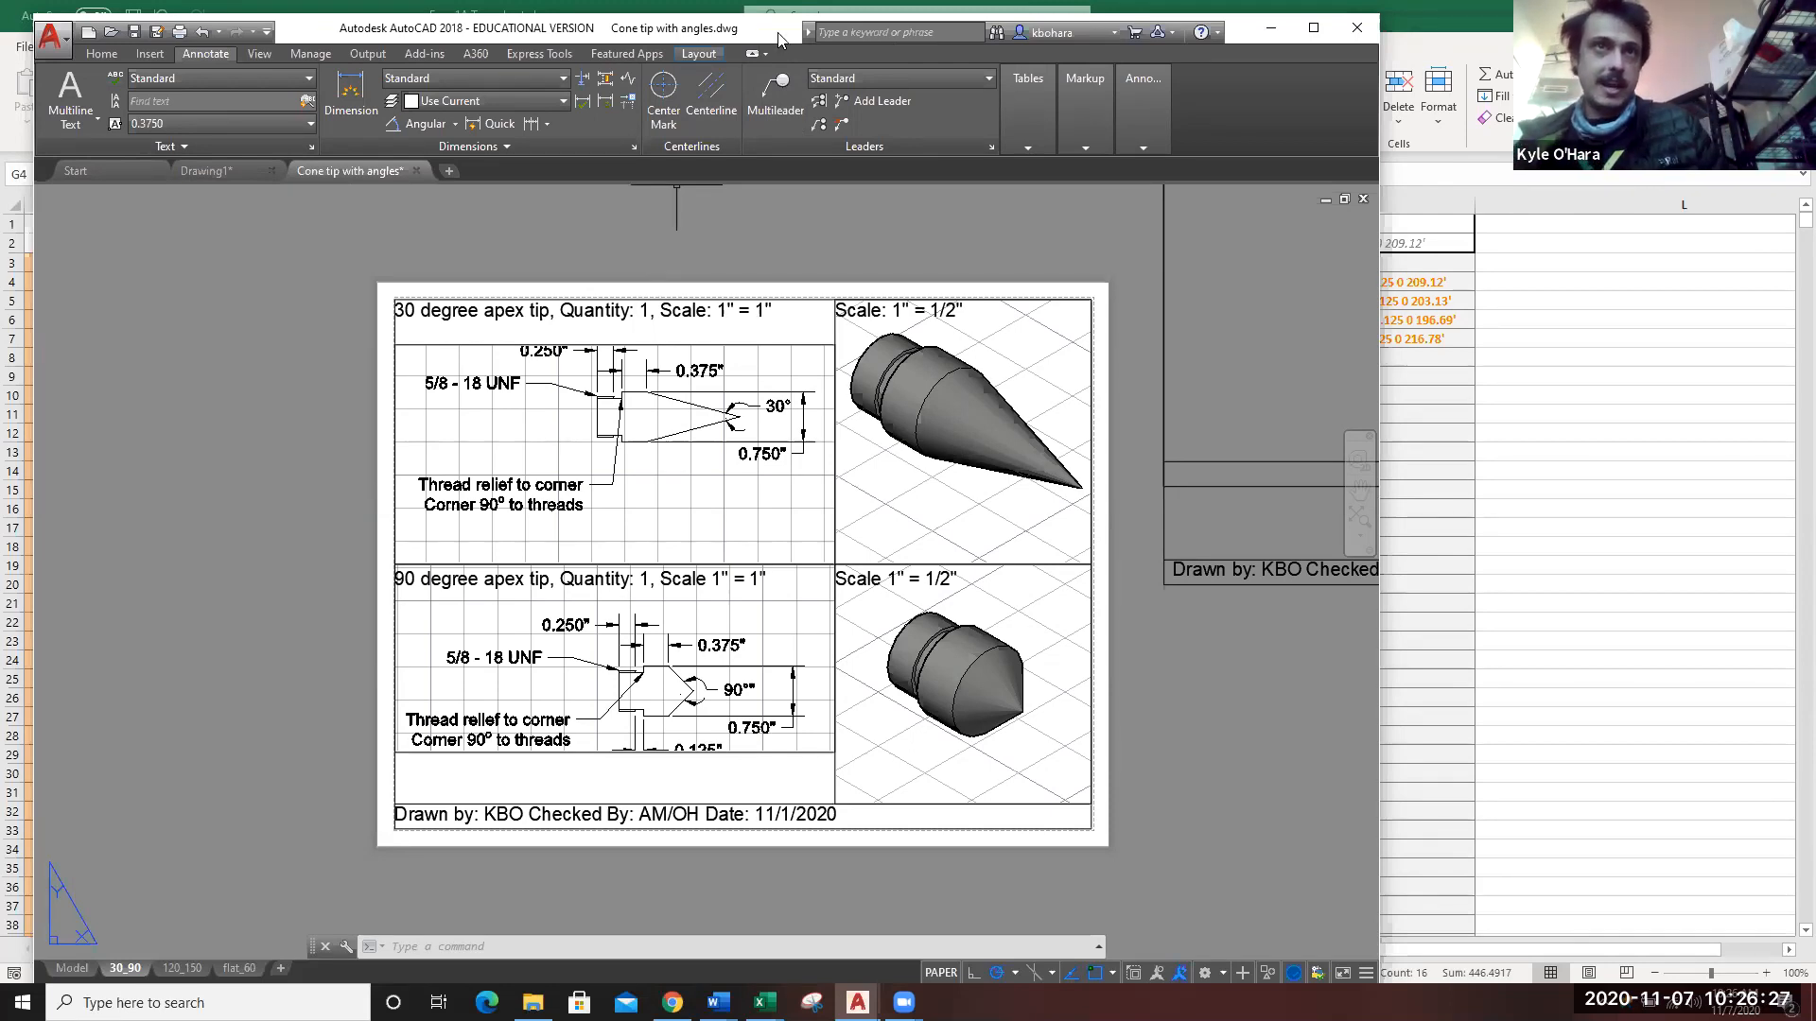
drag(778, 38, 742, 62)
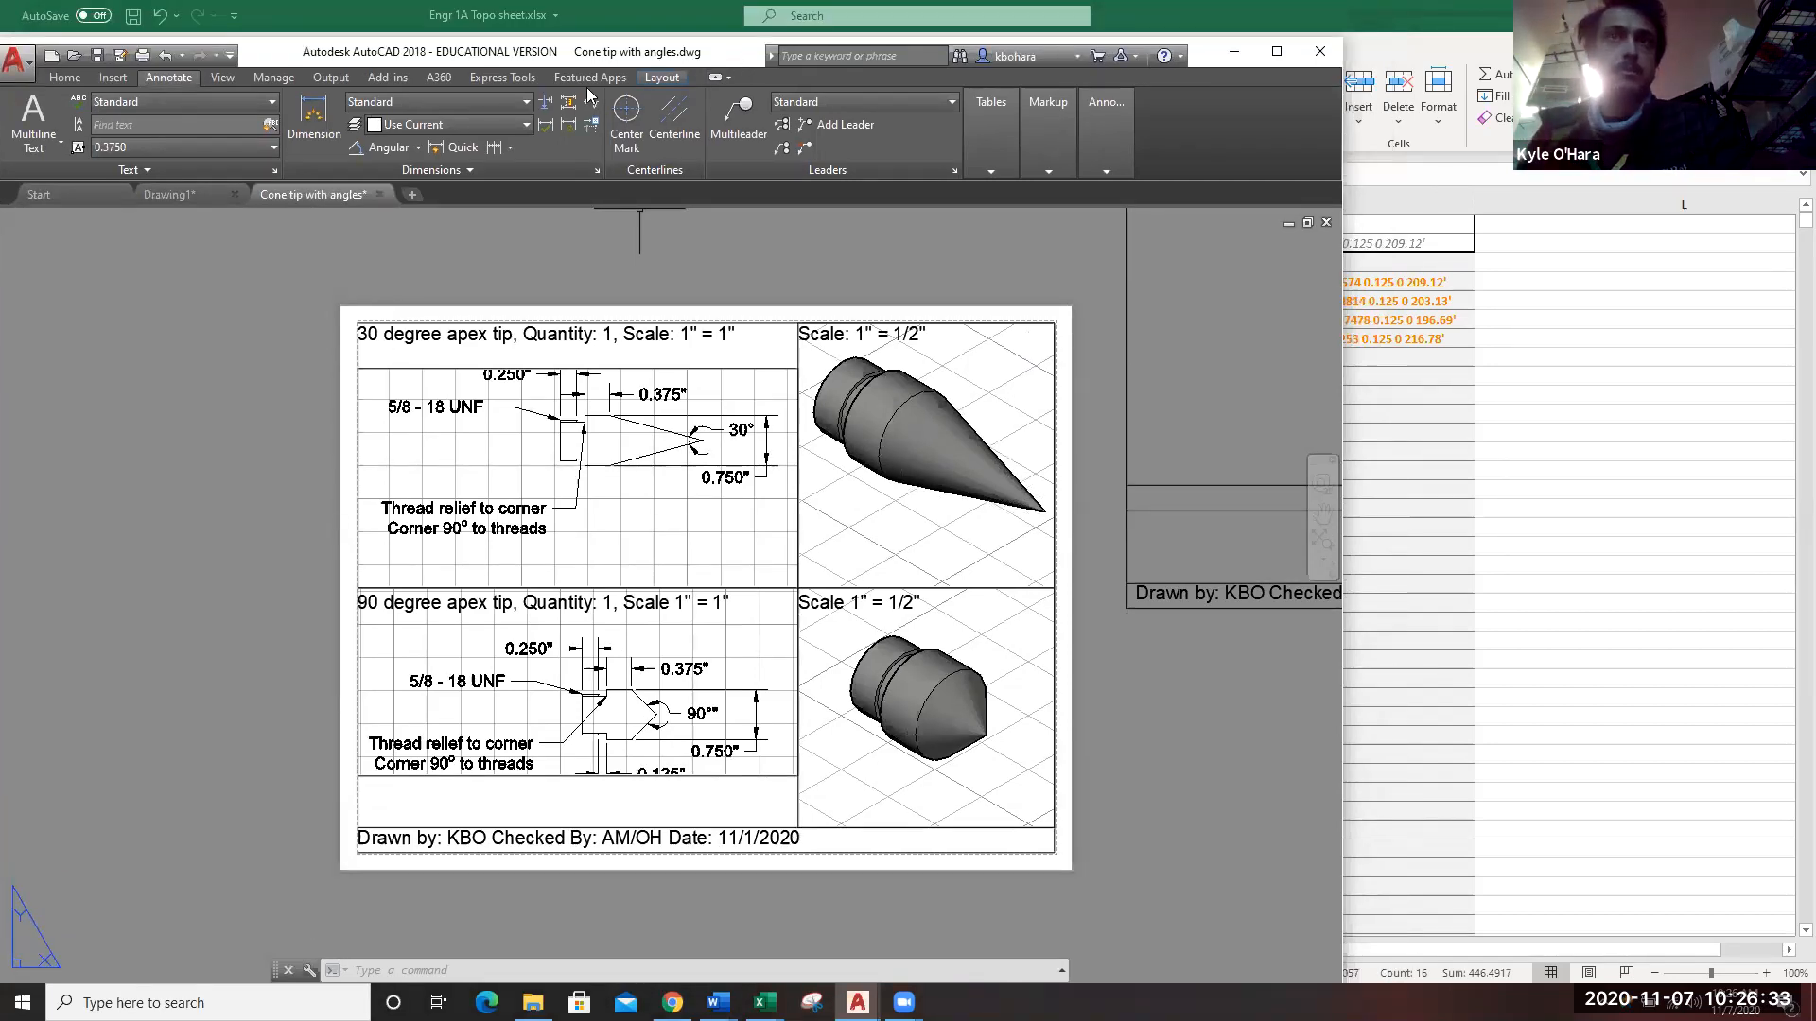
drag(728, 60, 586, 95)
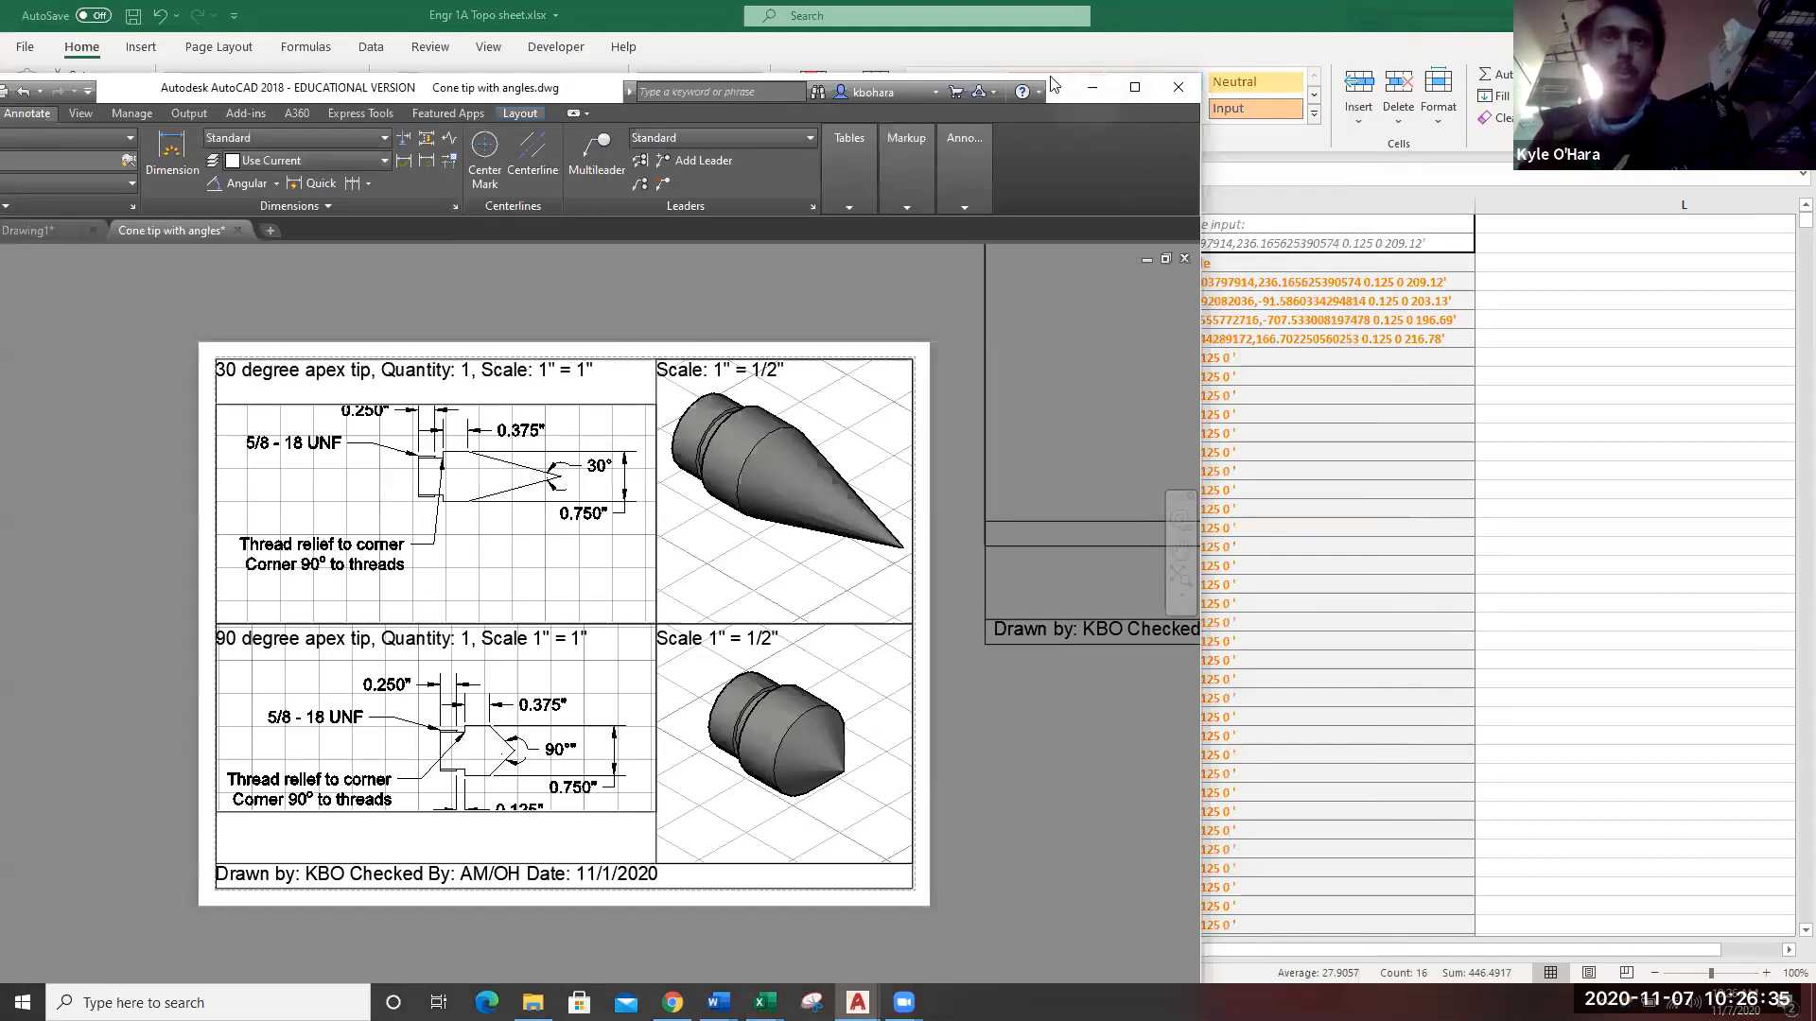
drag(1052, 83, 1036, 67)
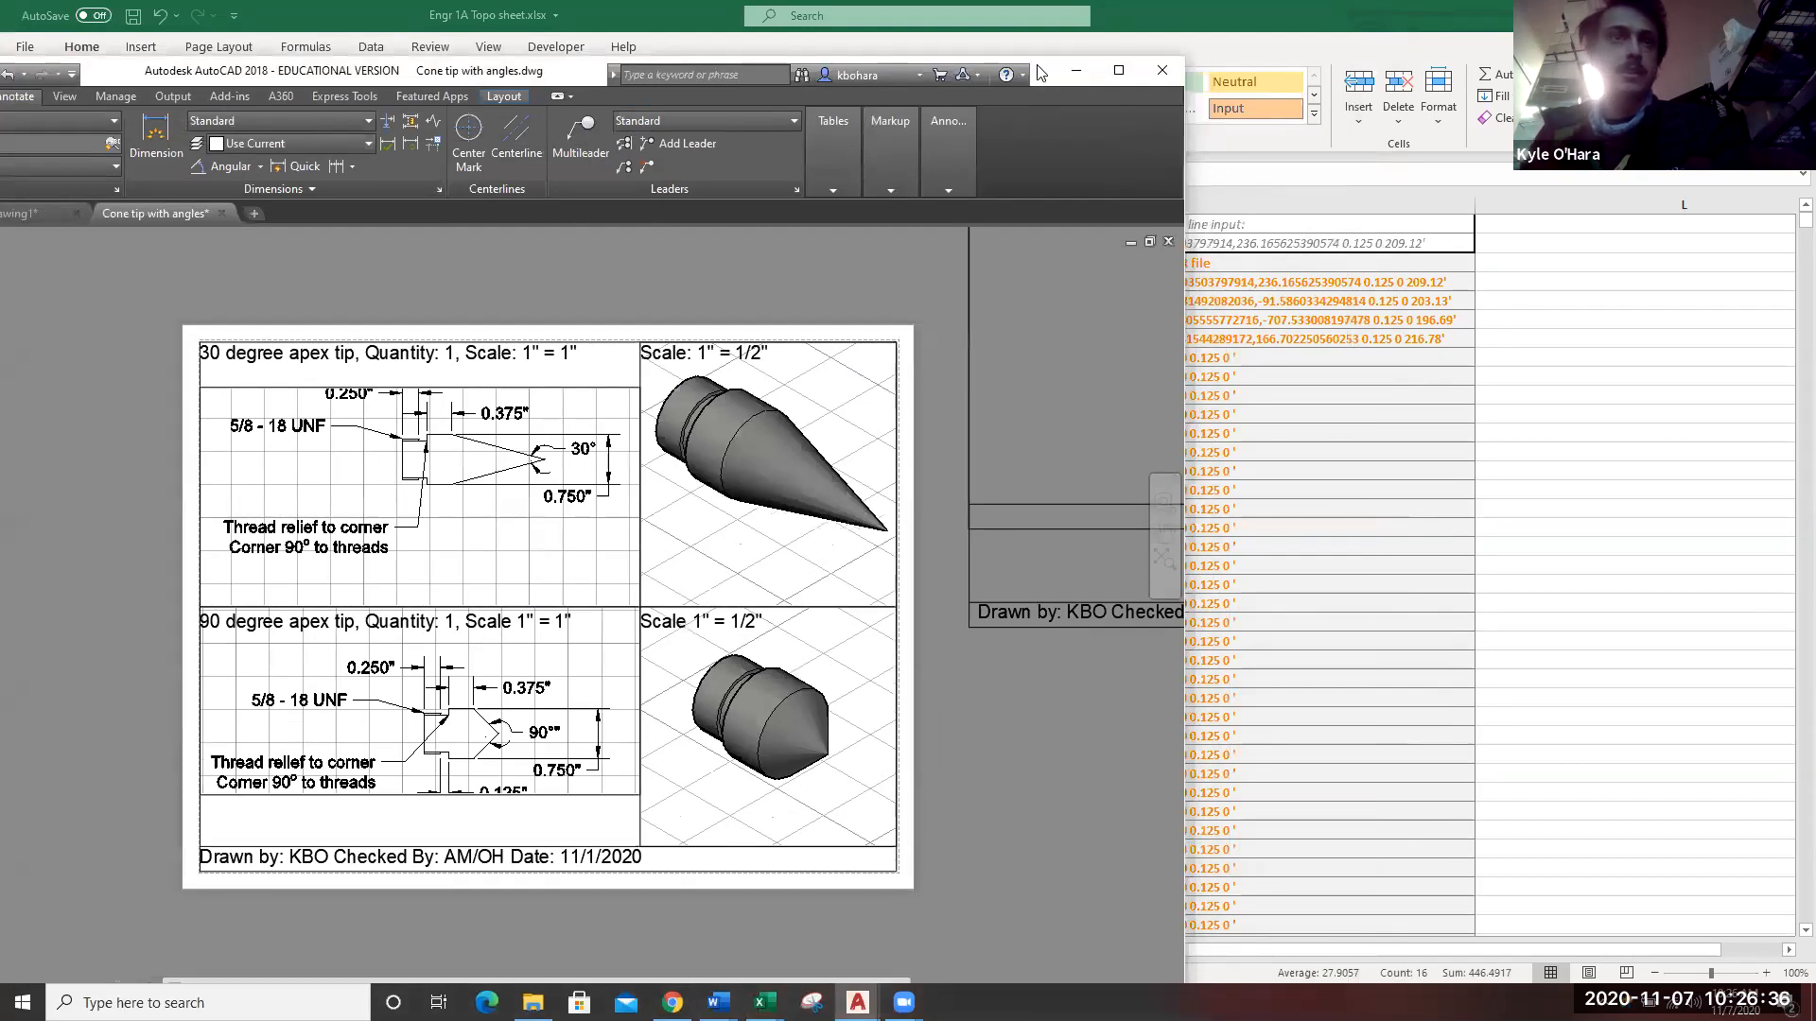
click(1085, 72)
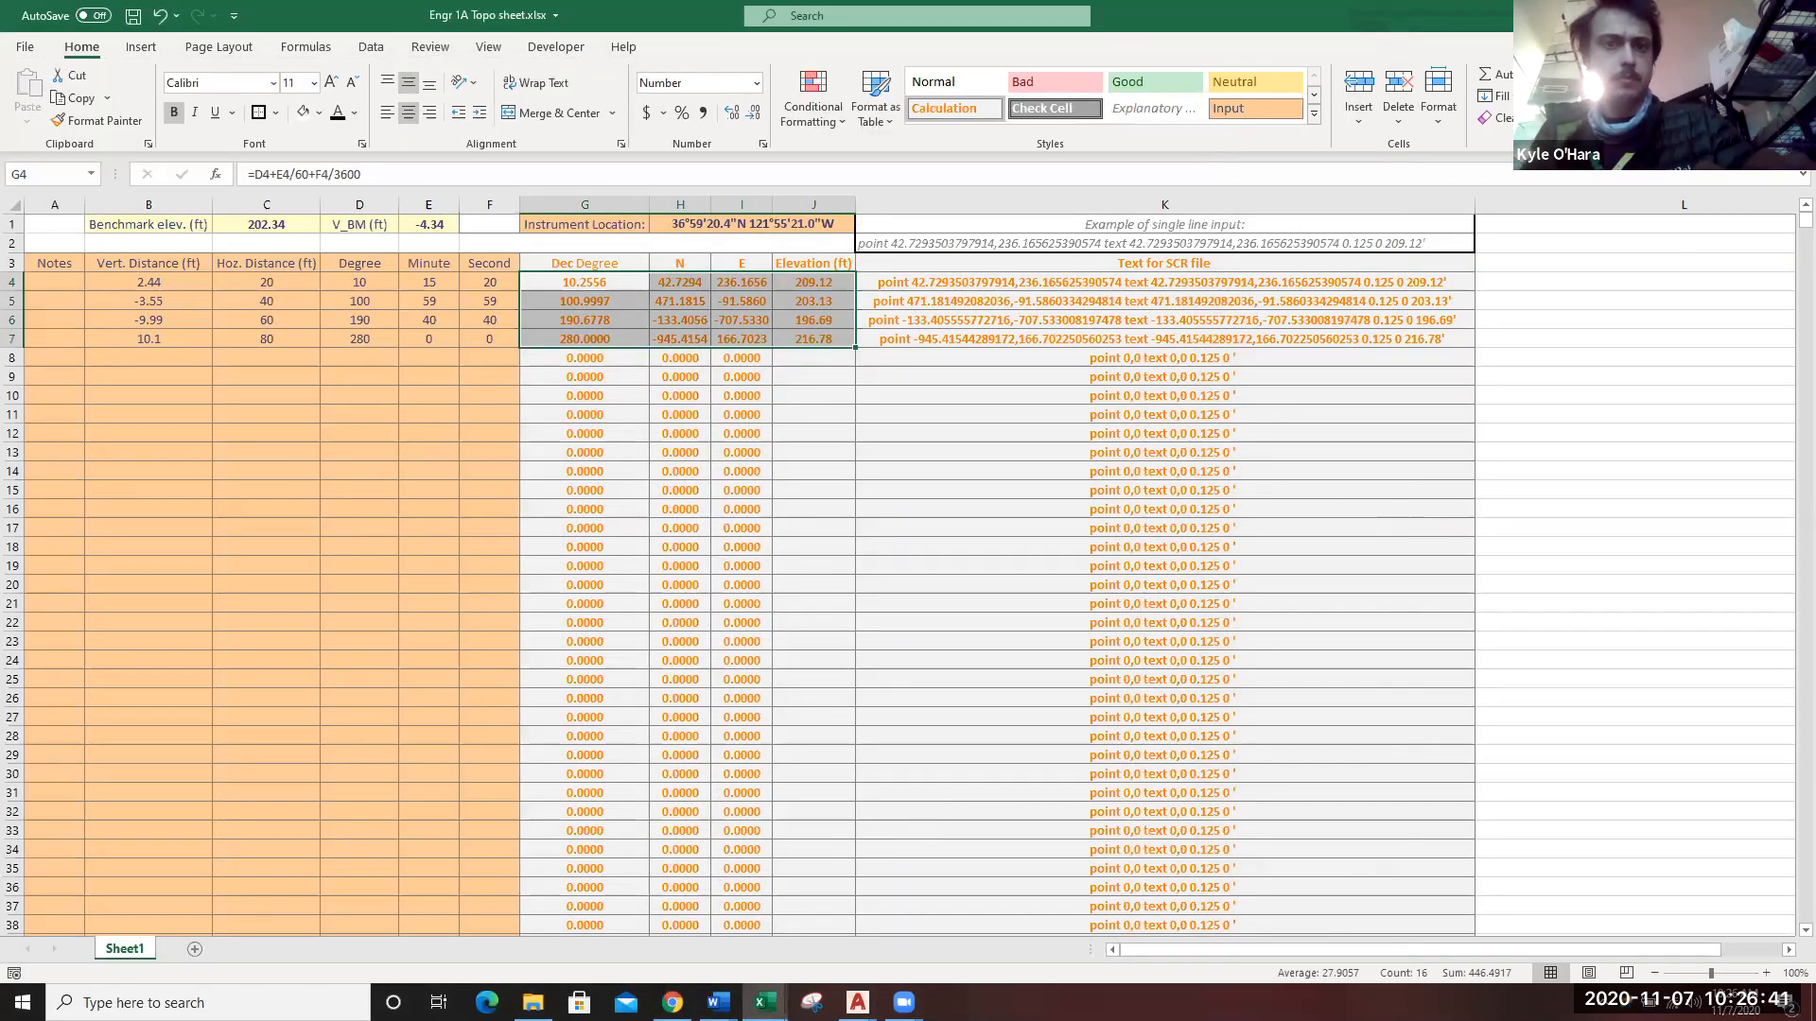
Switch to Drawing1 in AutoCAD, examine the area around the origin, and reposition the window so its whole width is on screen.
click(858, 1002)
click(720, 925)
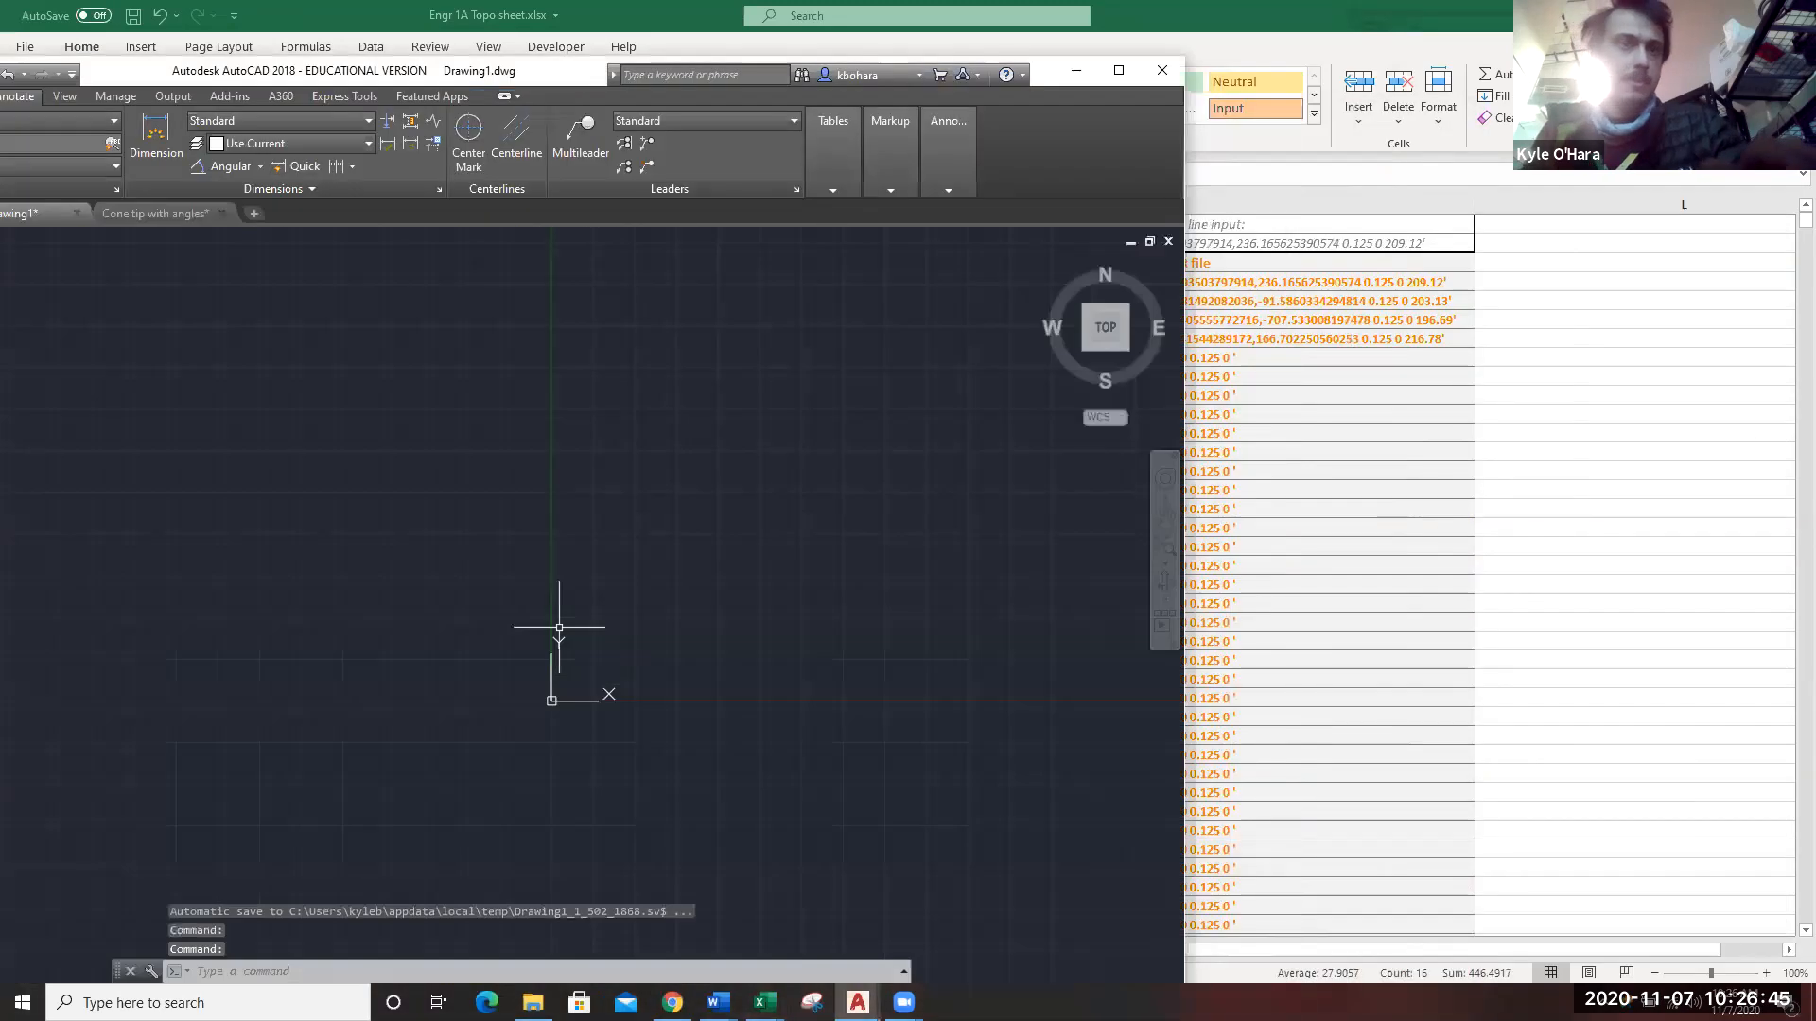
scroll(705, 705, down, 2)
scroll(622, 661, up, 3)
middle_drag(562, 772, 594, 664)
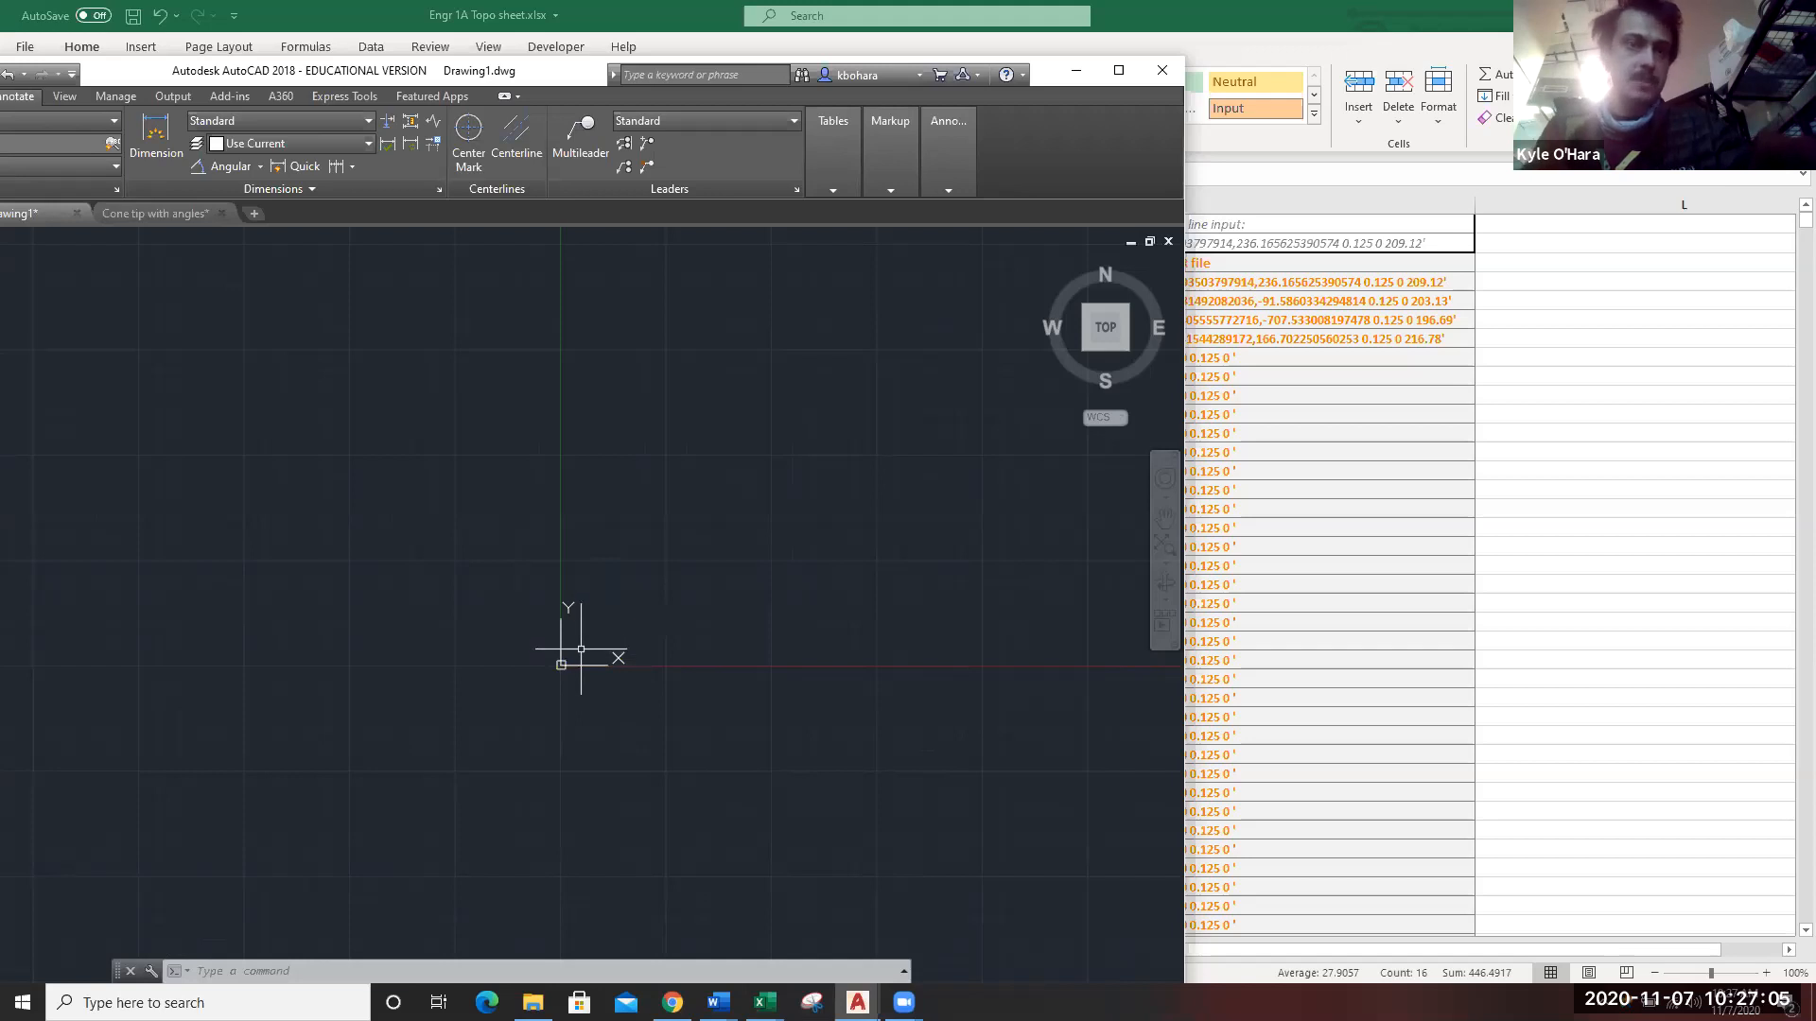
scroll(596, 643, up, 3)
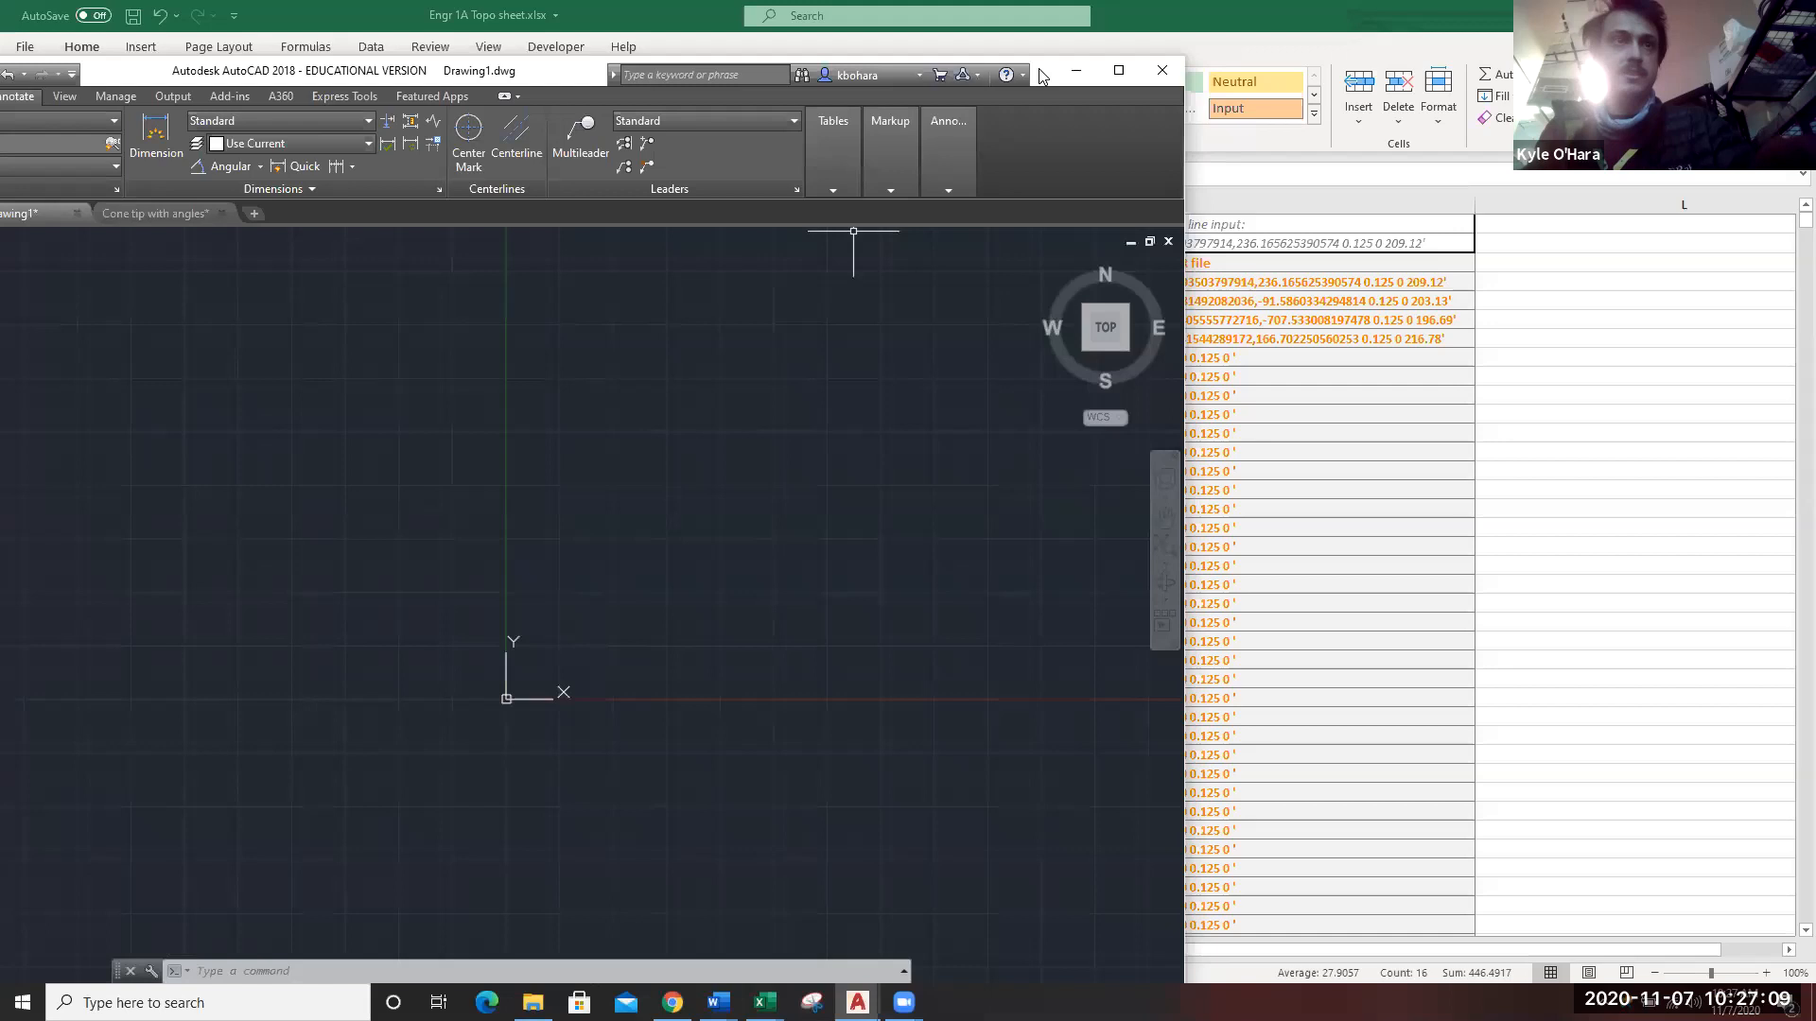
drag(1040, 76, 1214, 25)
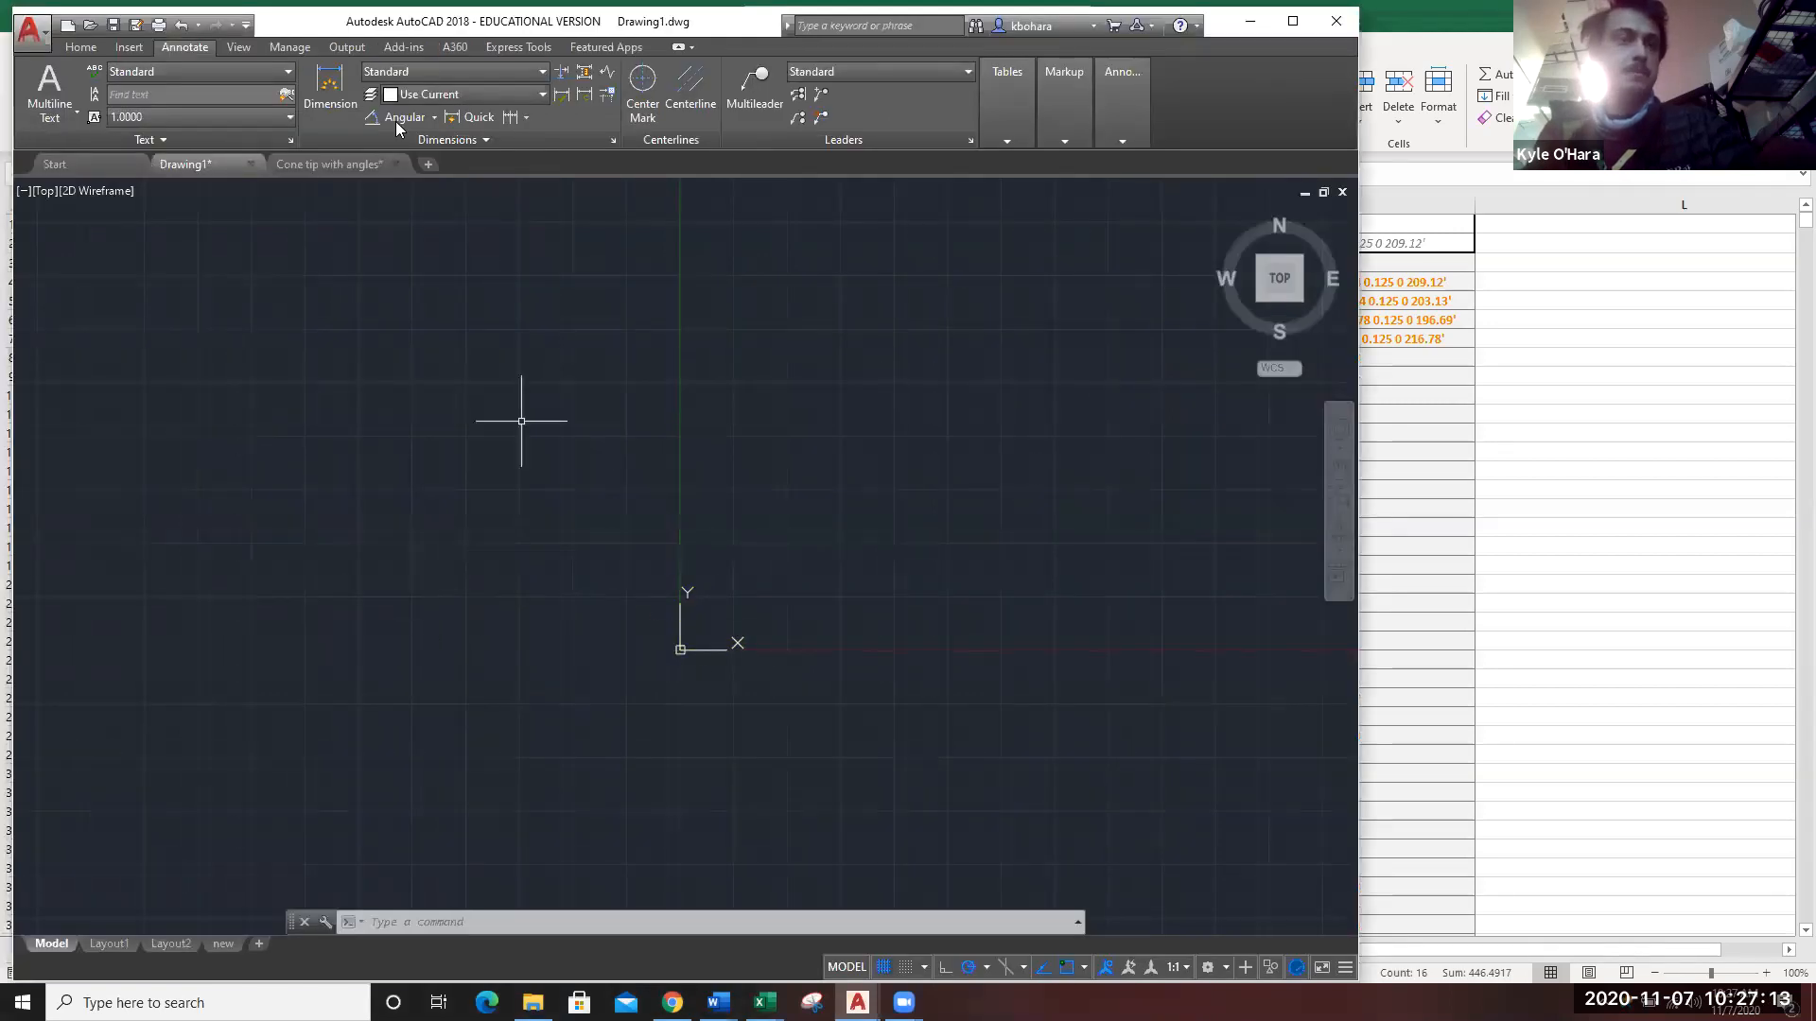
Examine the drawing's layers, including Border, Features, MajCont, MinorCont, Points and Text, and look over the layer properties.
click(129, 47)
click(81, 47)
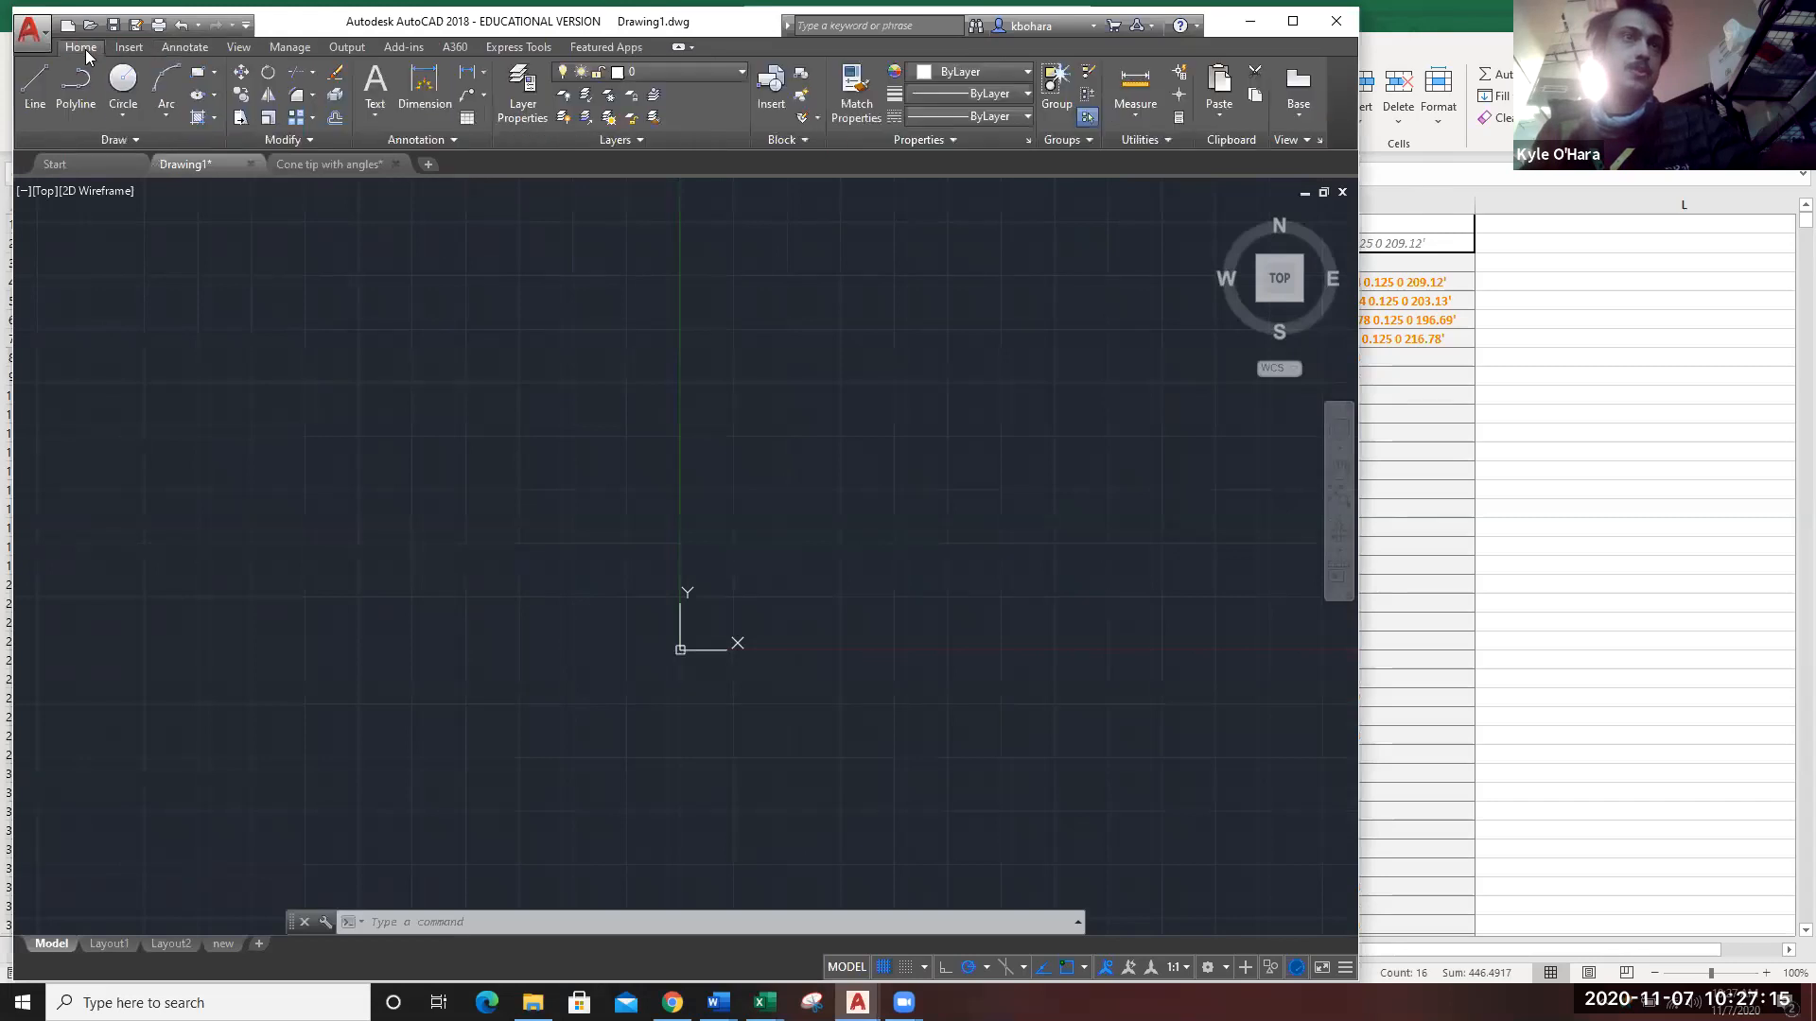
click(704, 71)
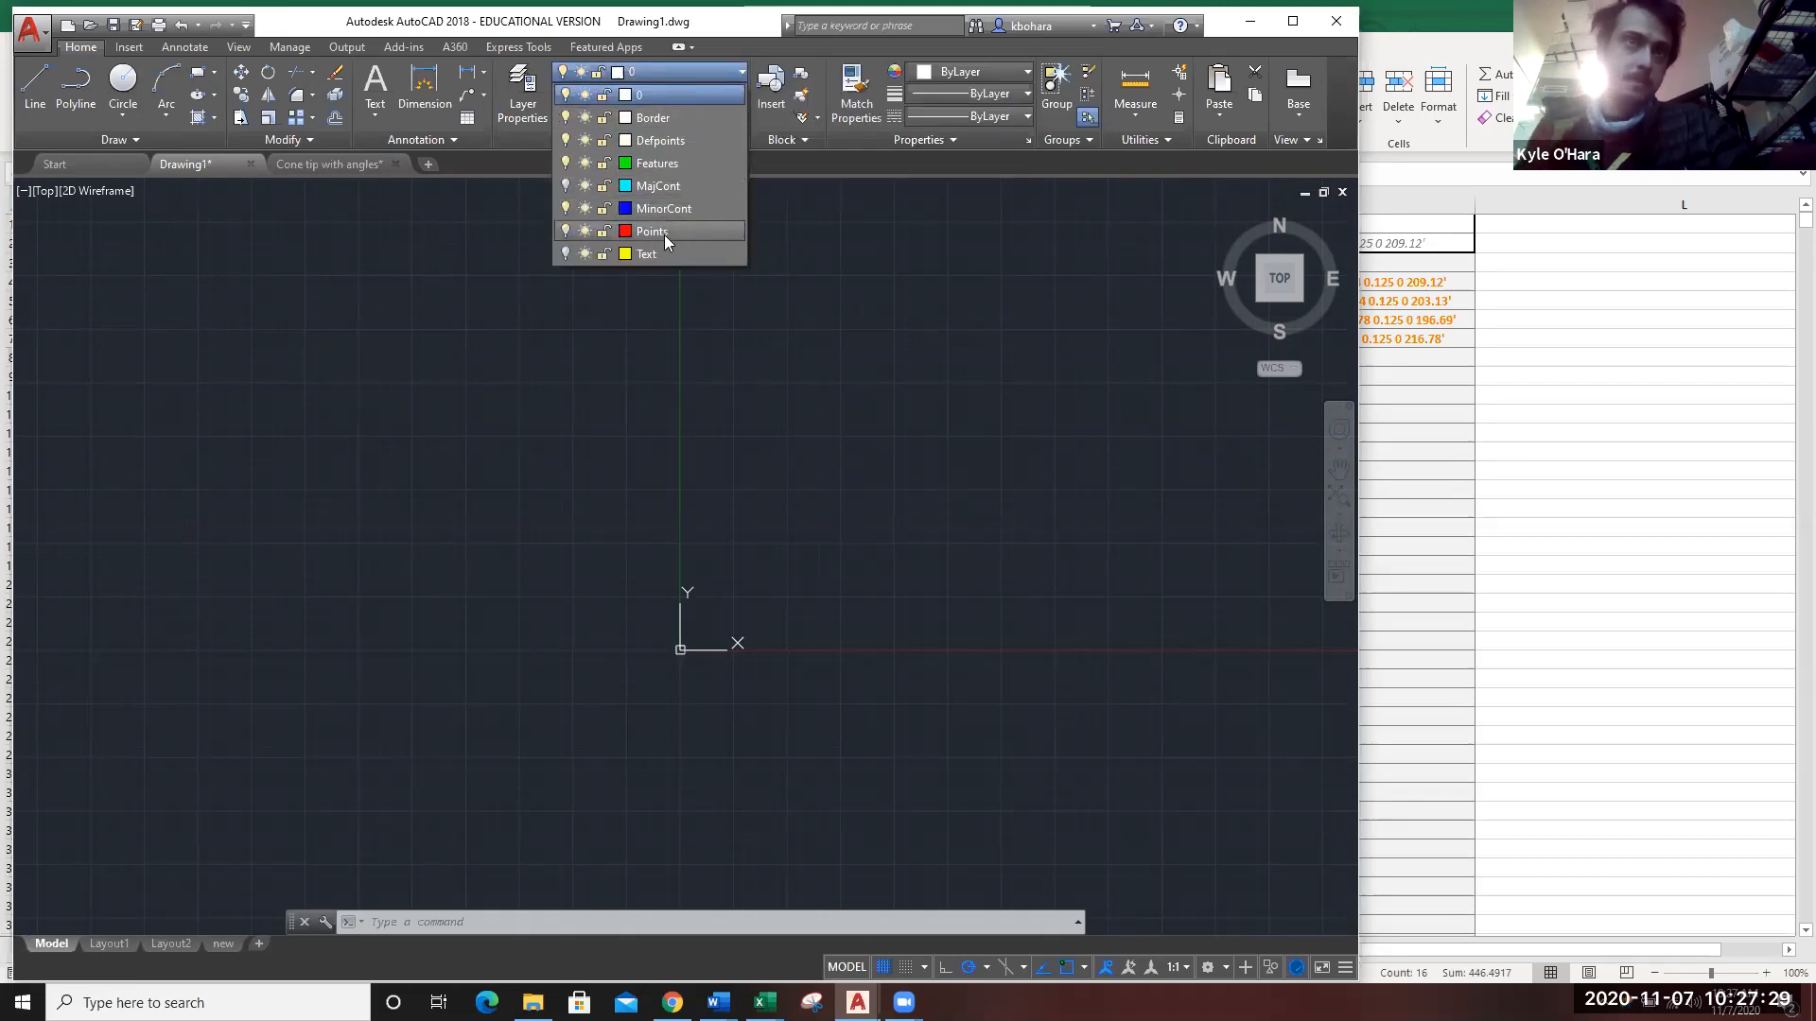
click(752, 359)
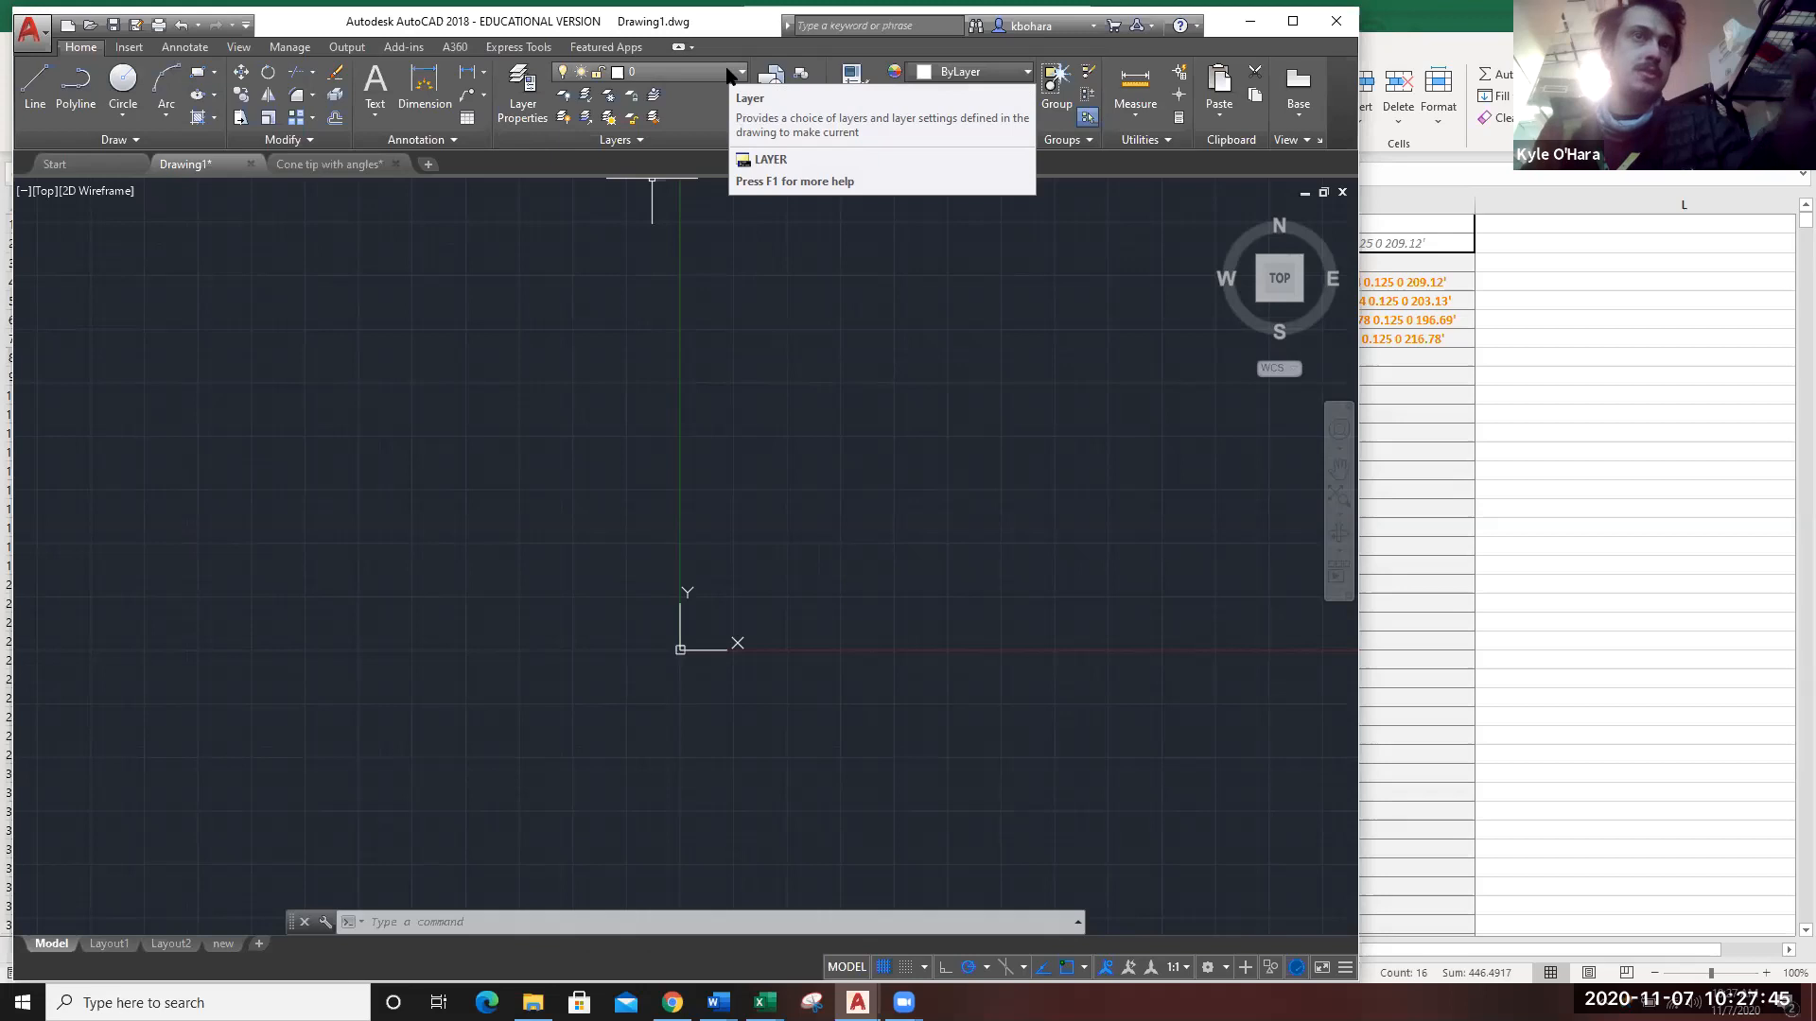
click(728, 74)
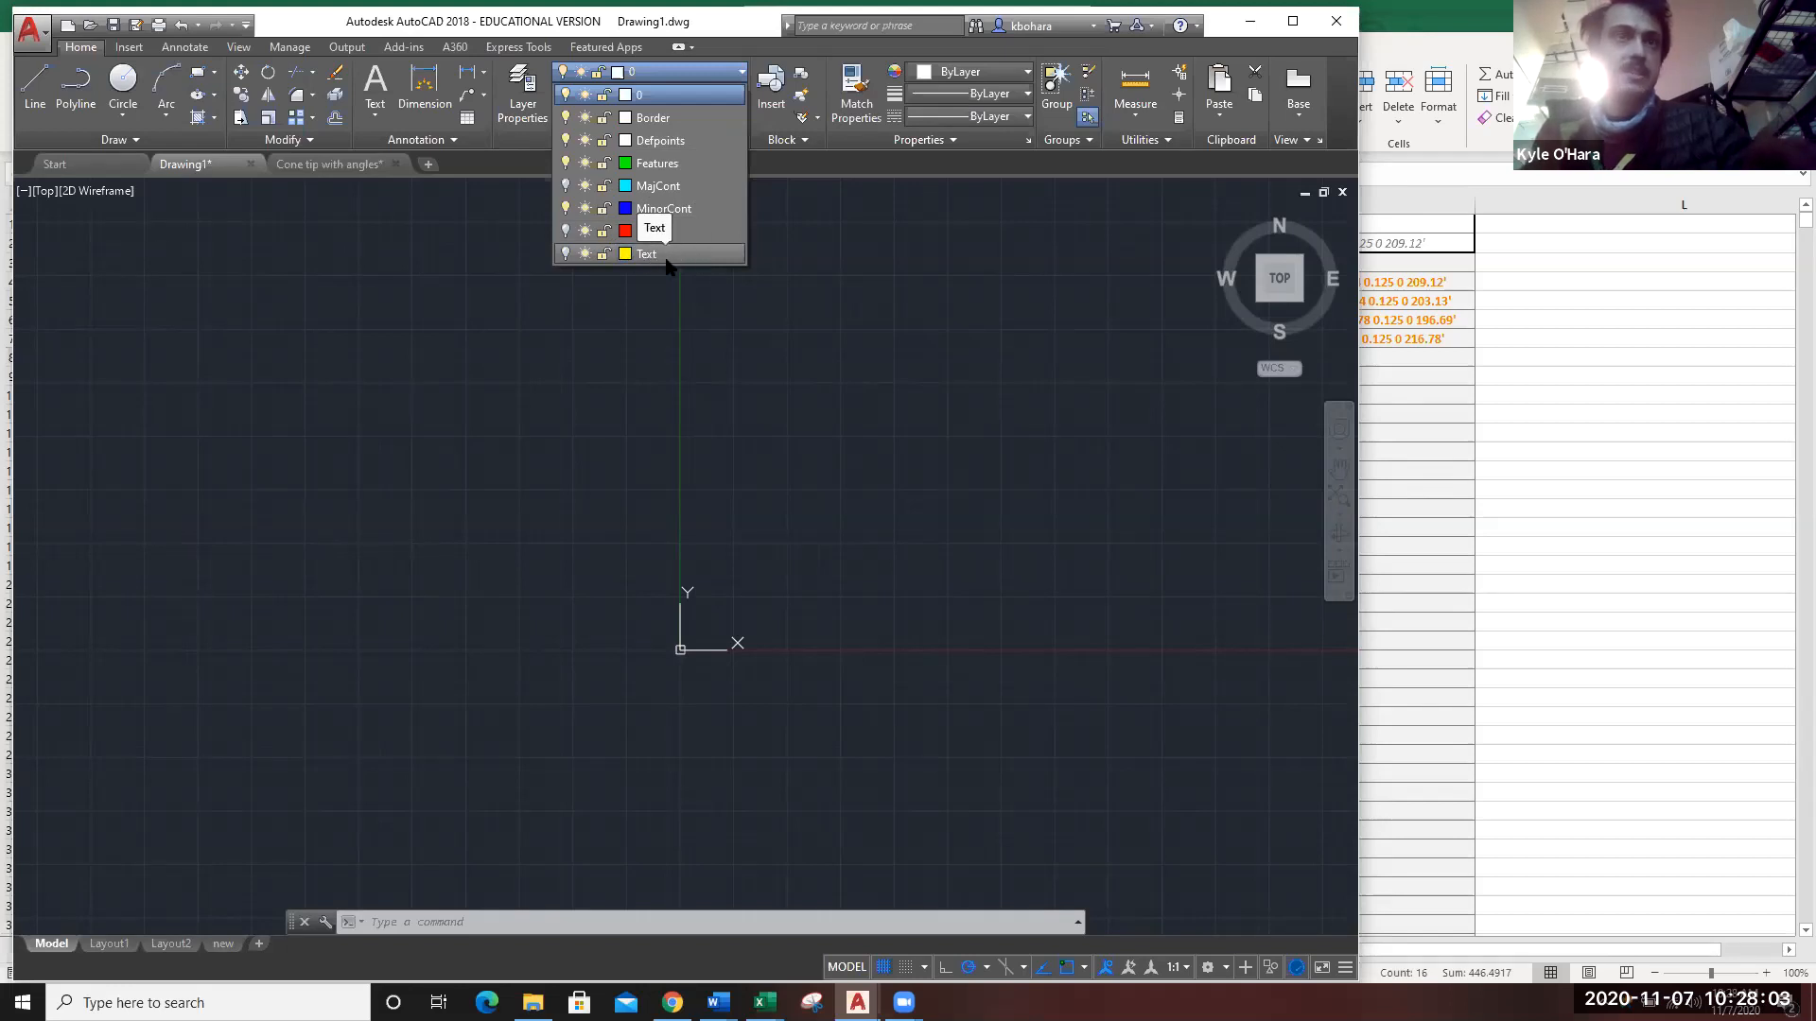
click(696, 80)
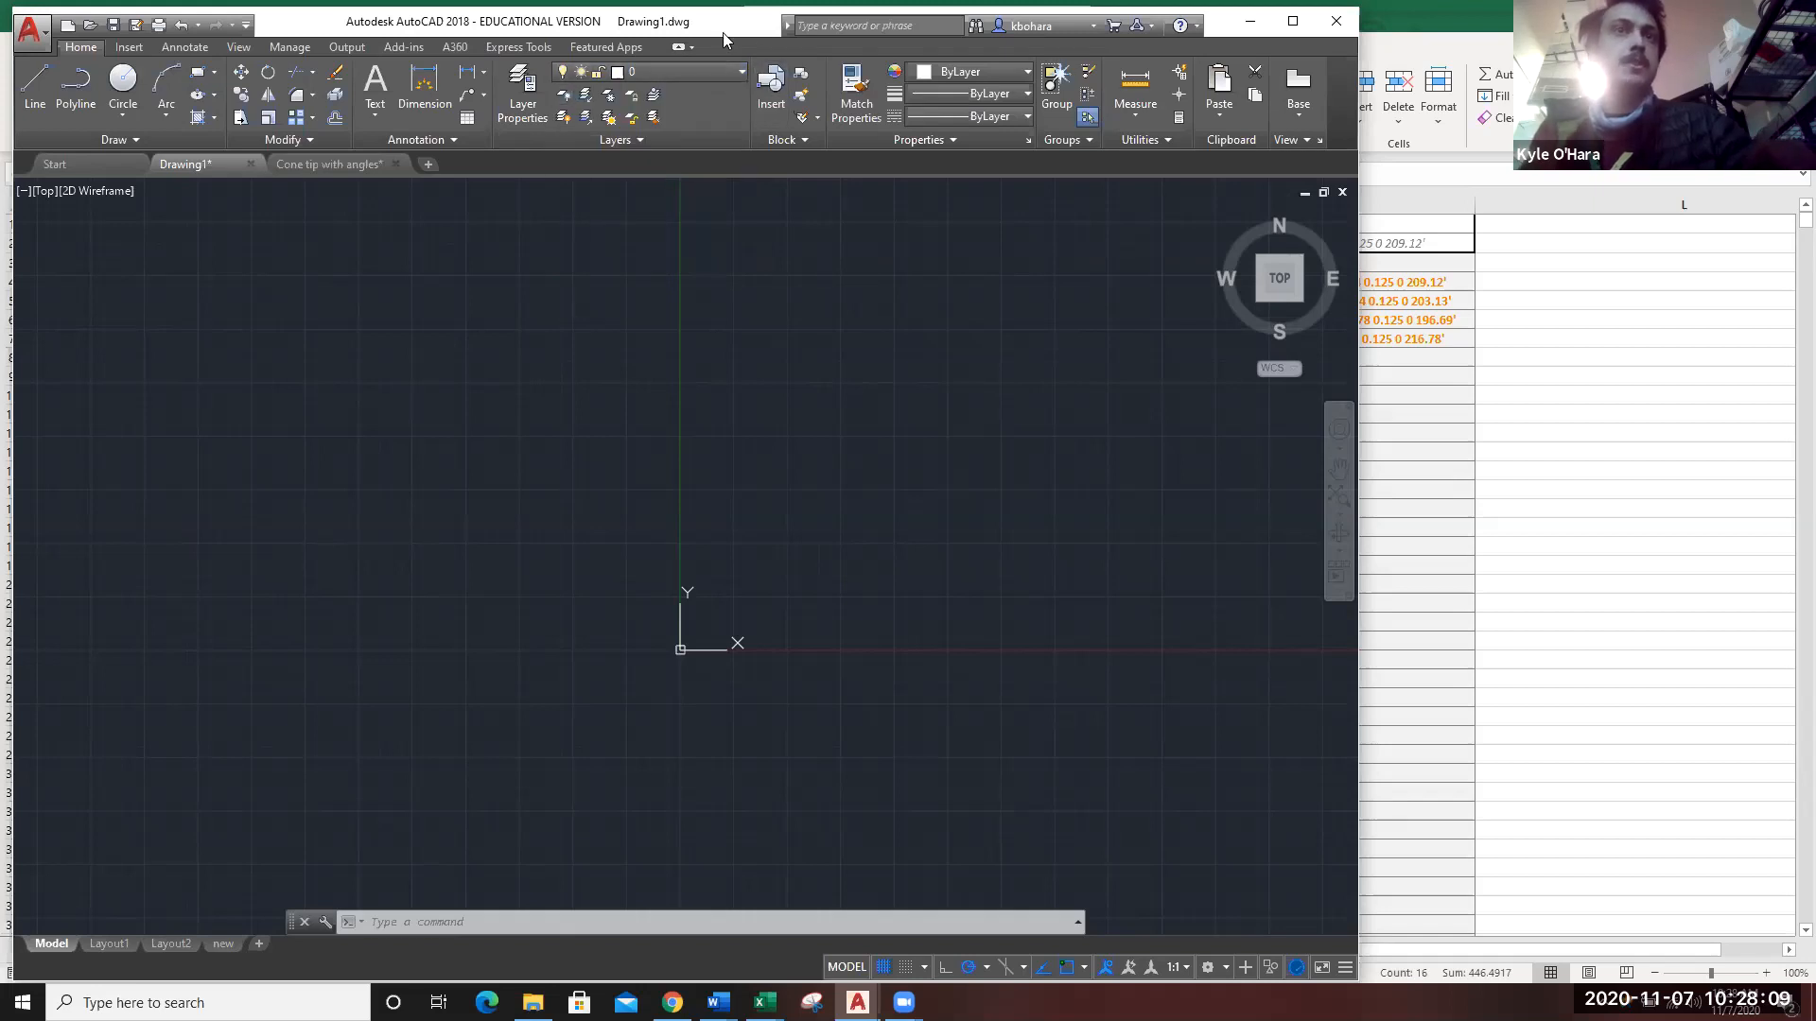
click(664, 75)
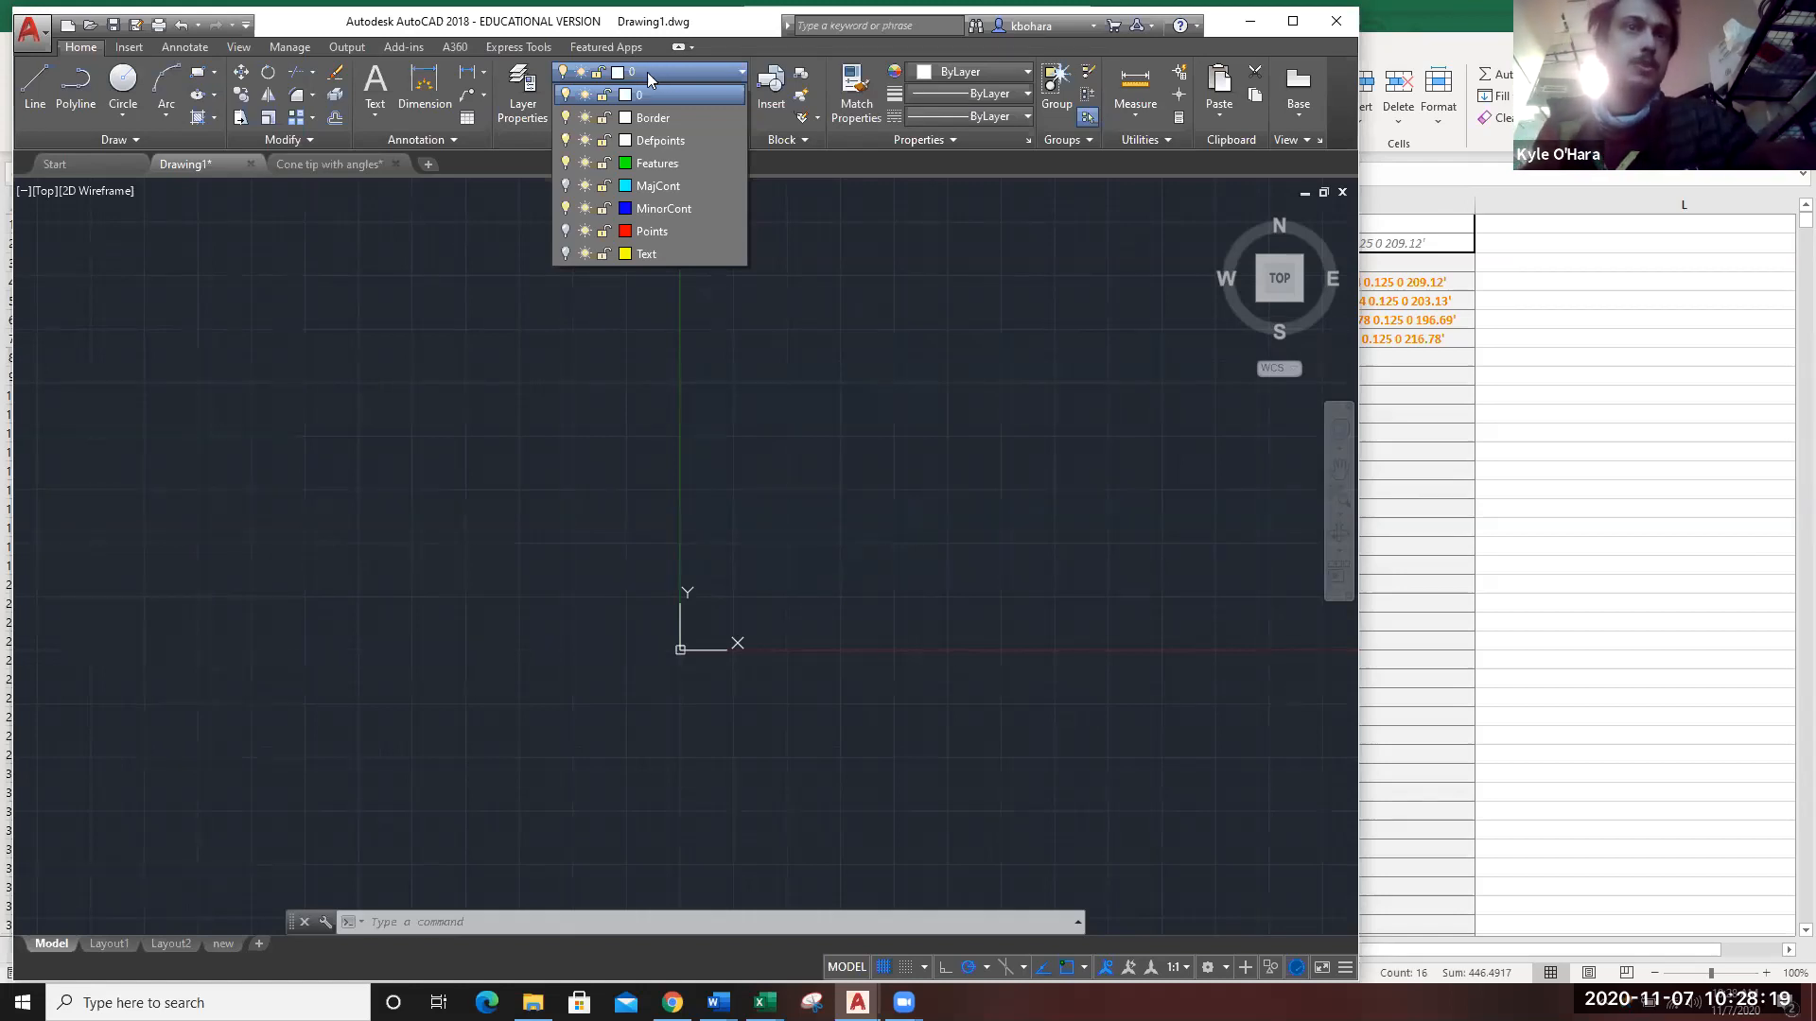
click(667, 74)
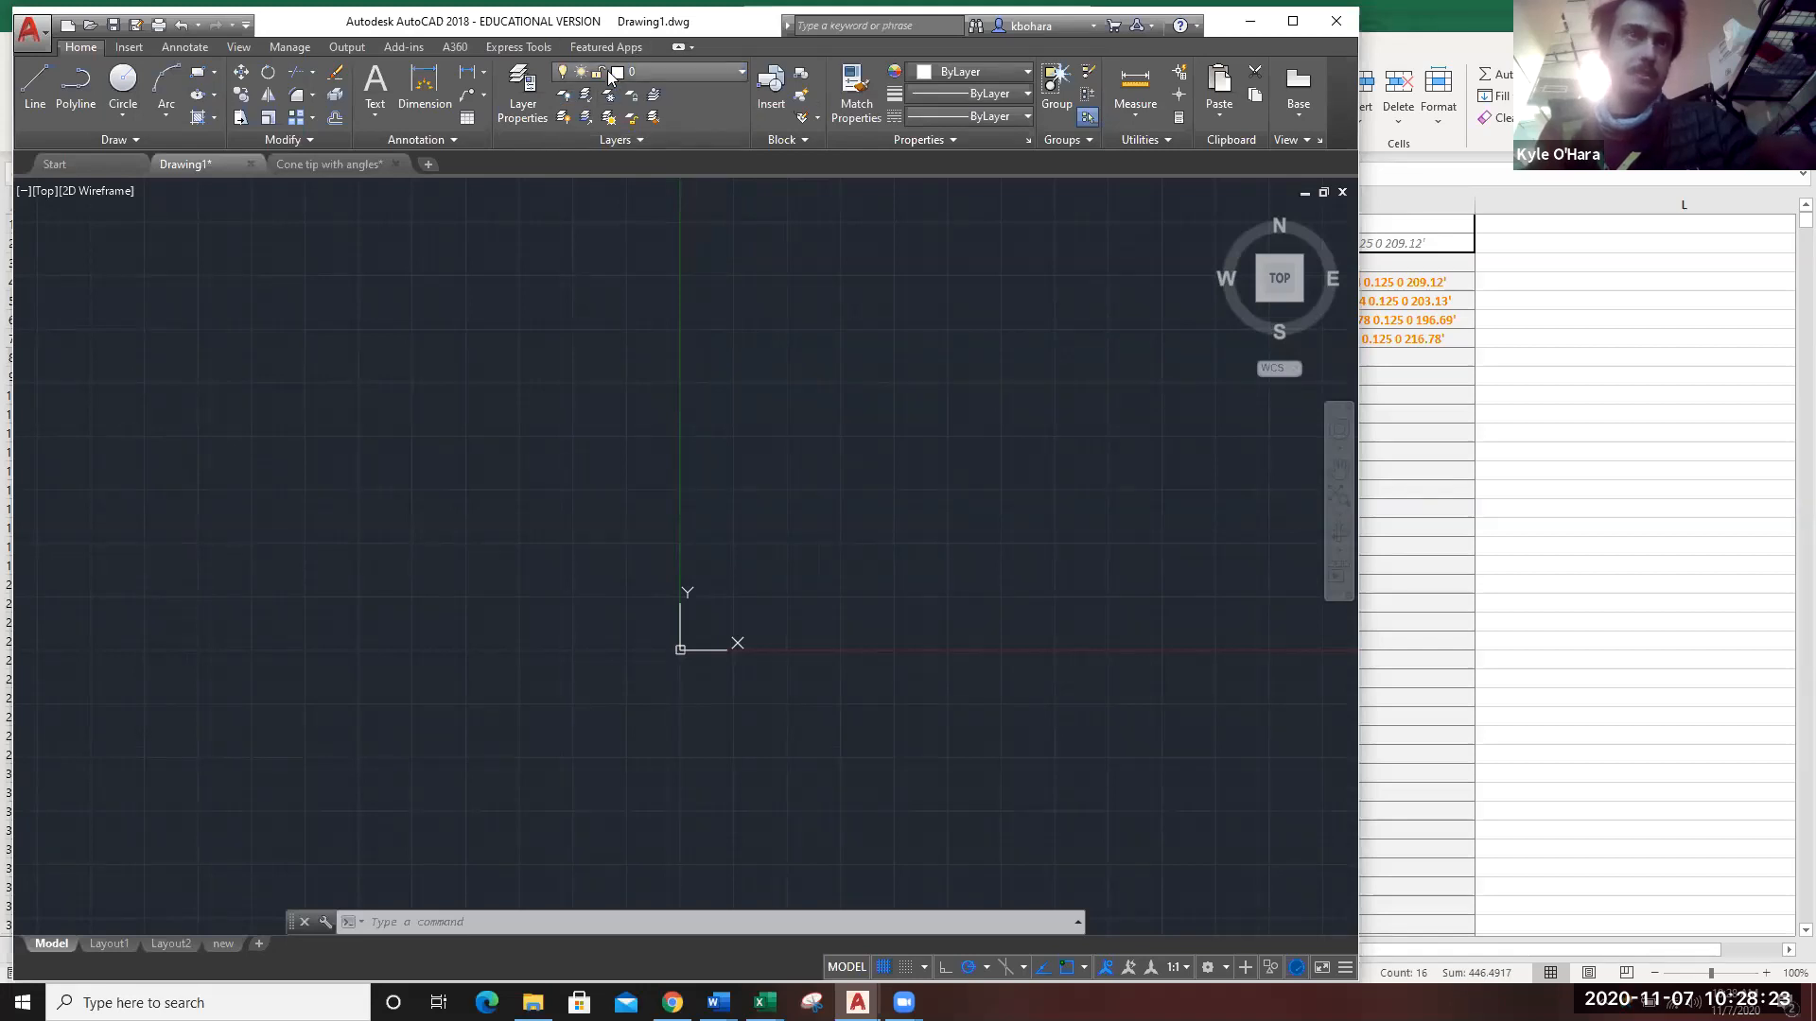
click(744, 73)
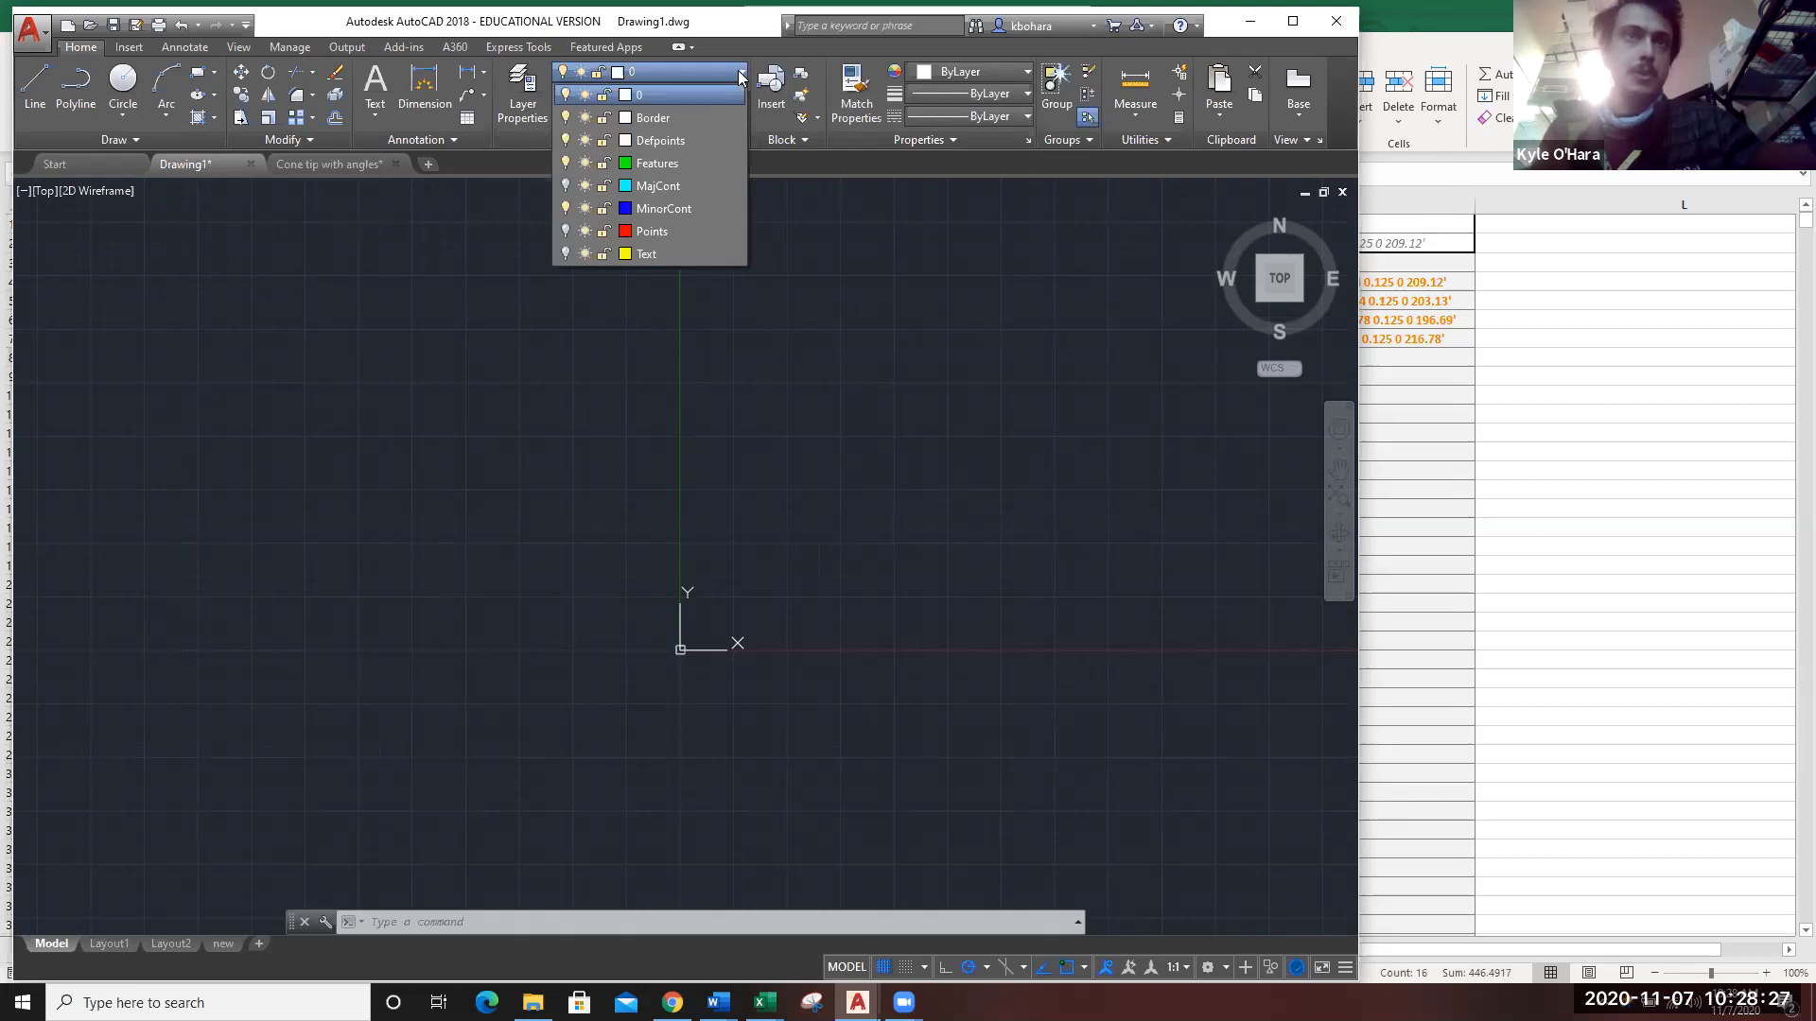
click(518, 98)
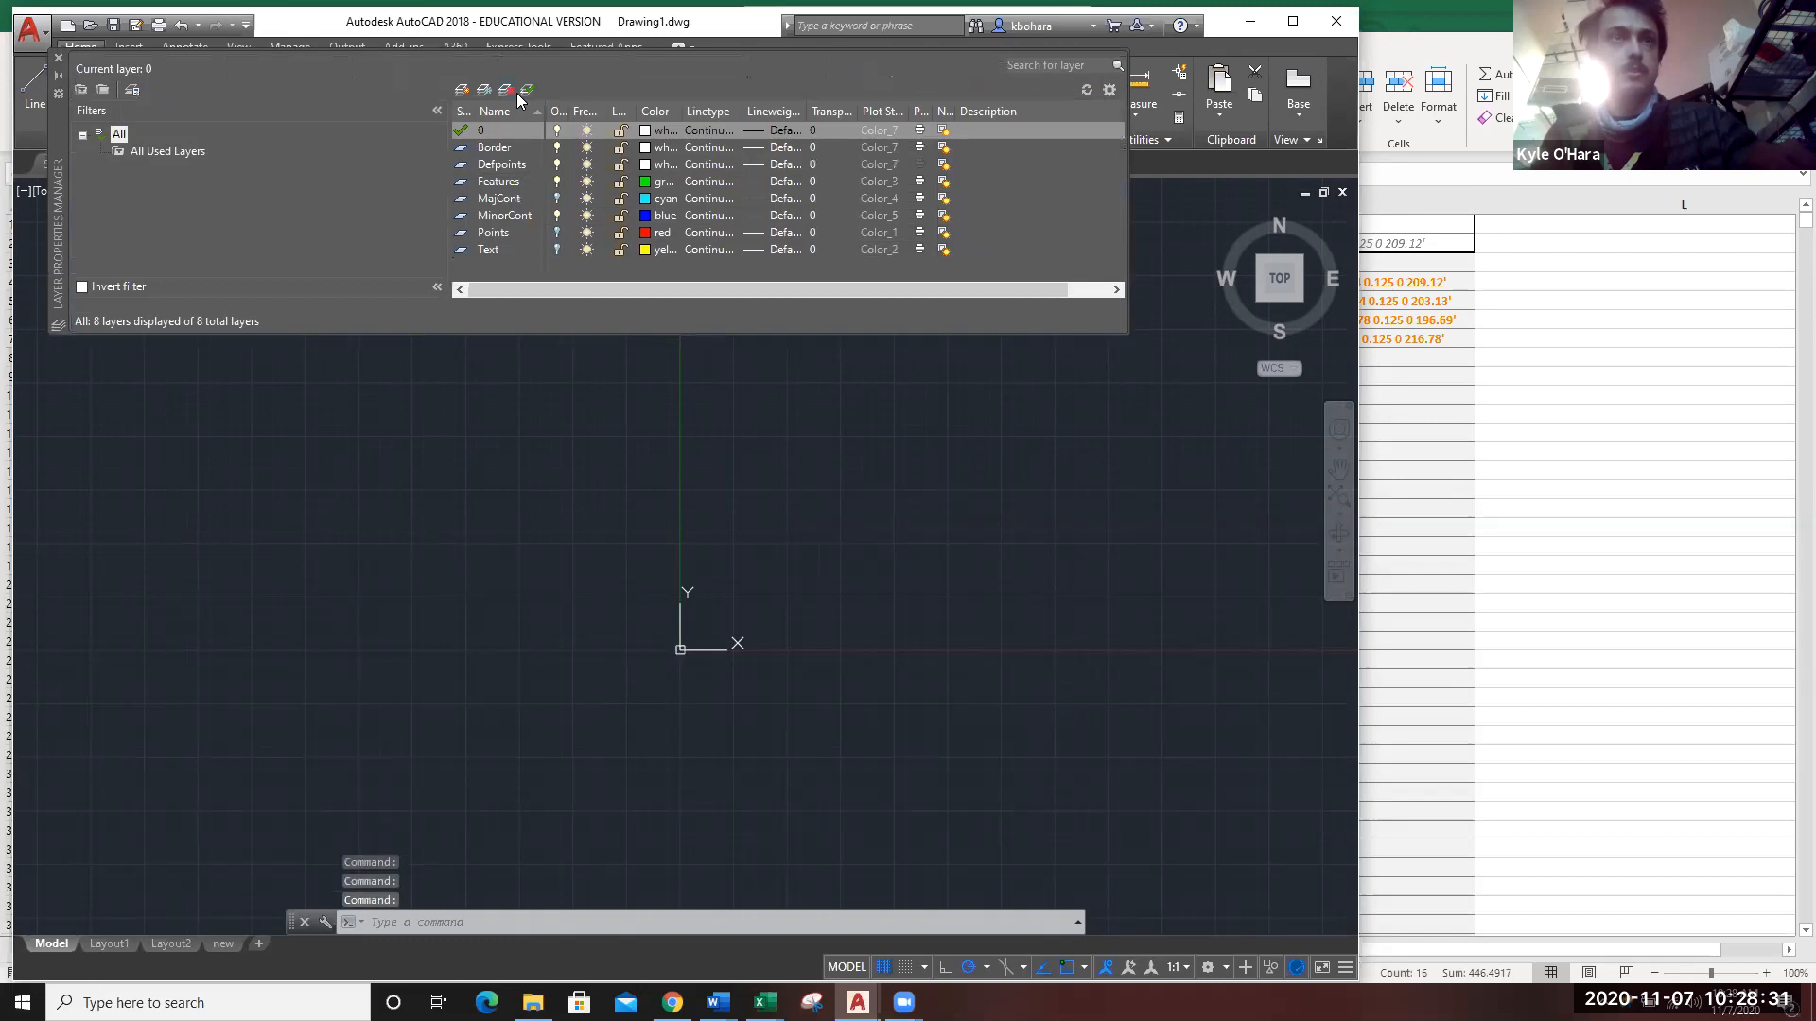
click(58, 58)
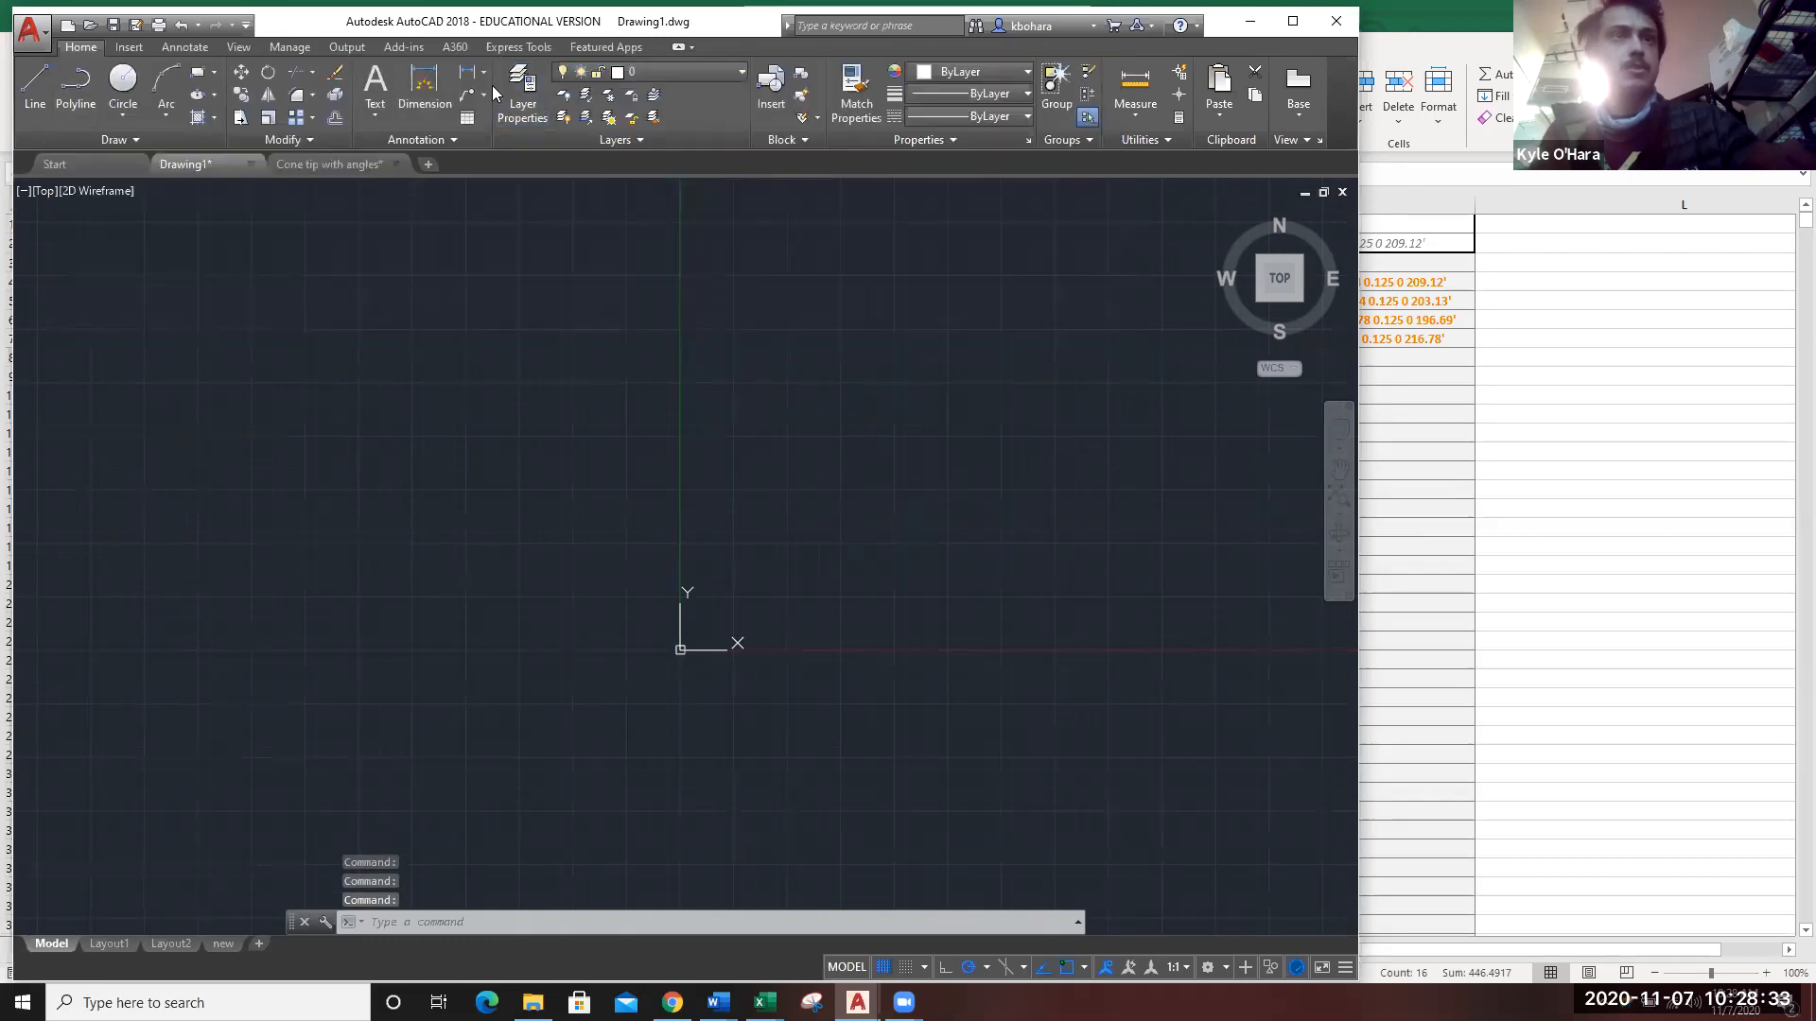
Create a new layer named Walkways in the layer properties.
click(530, 104)
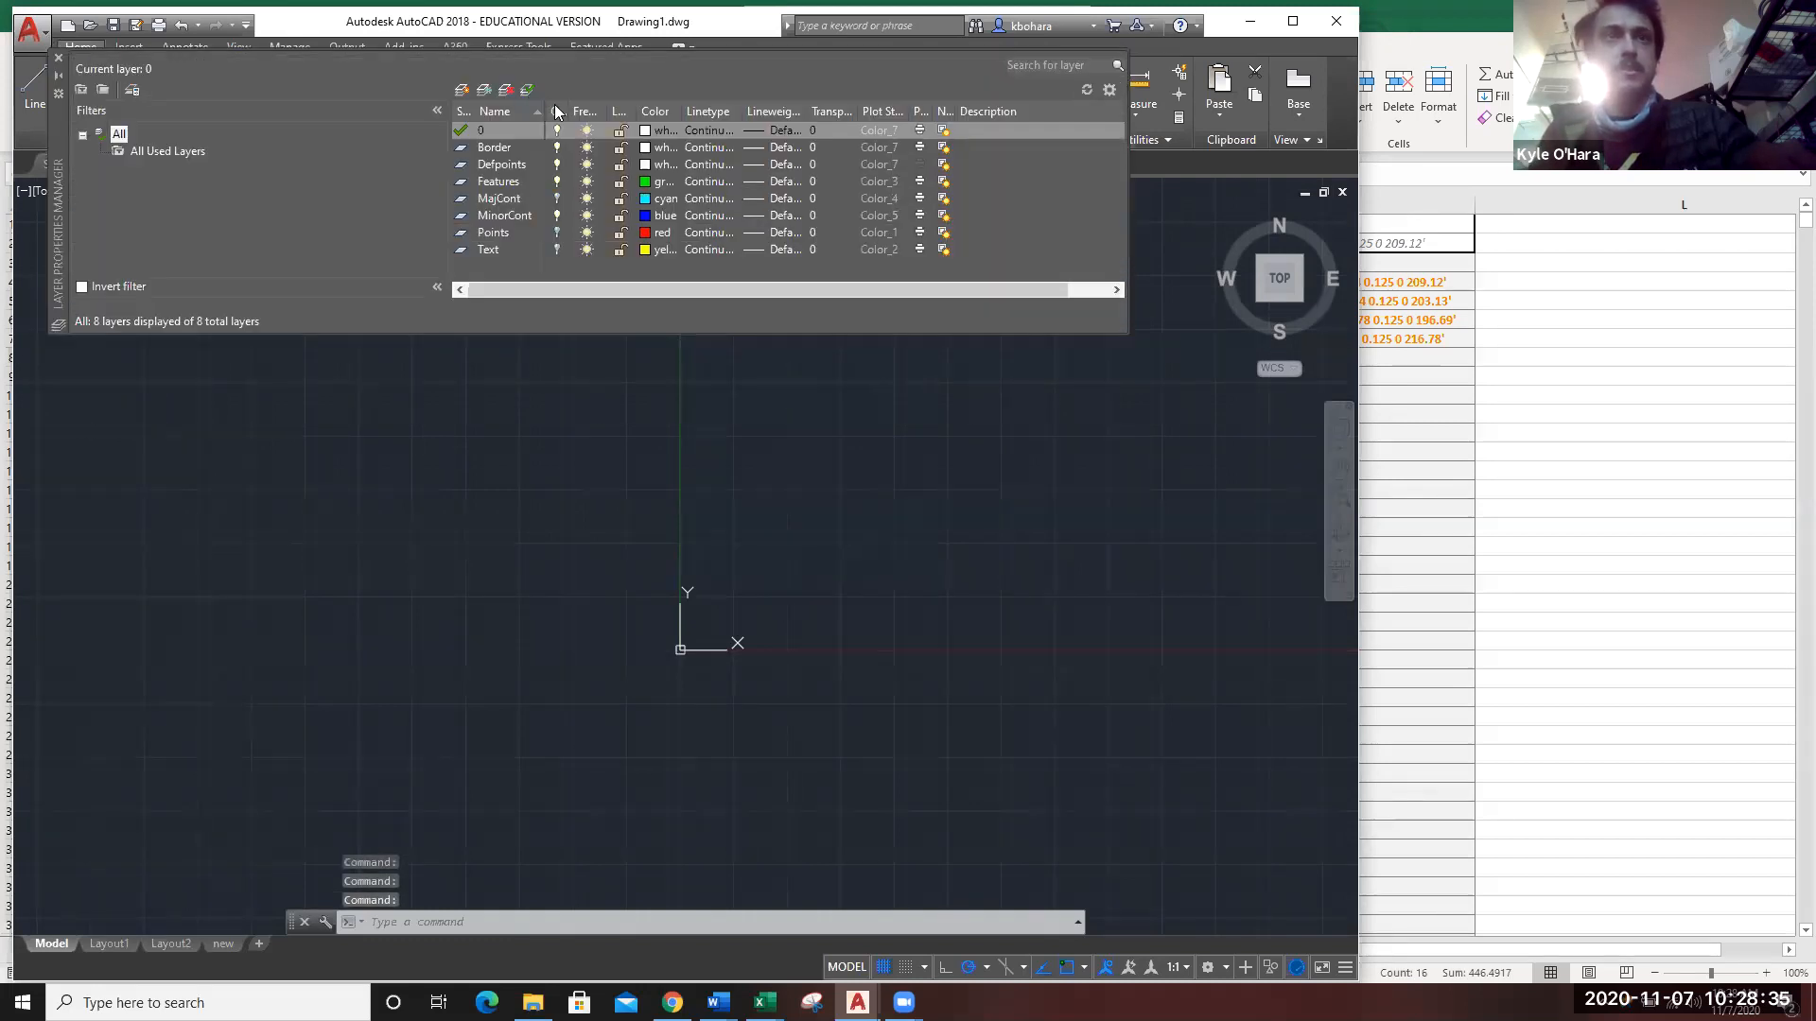
click(461, 91)
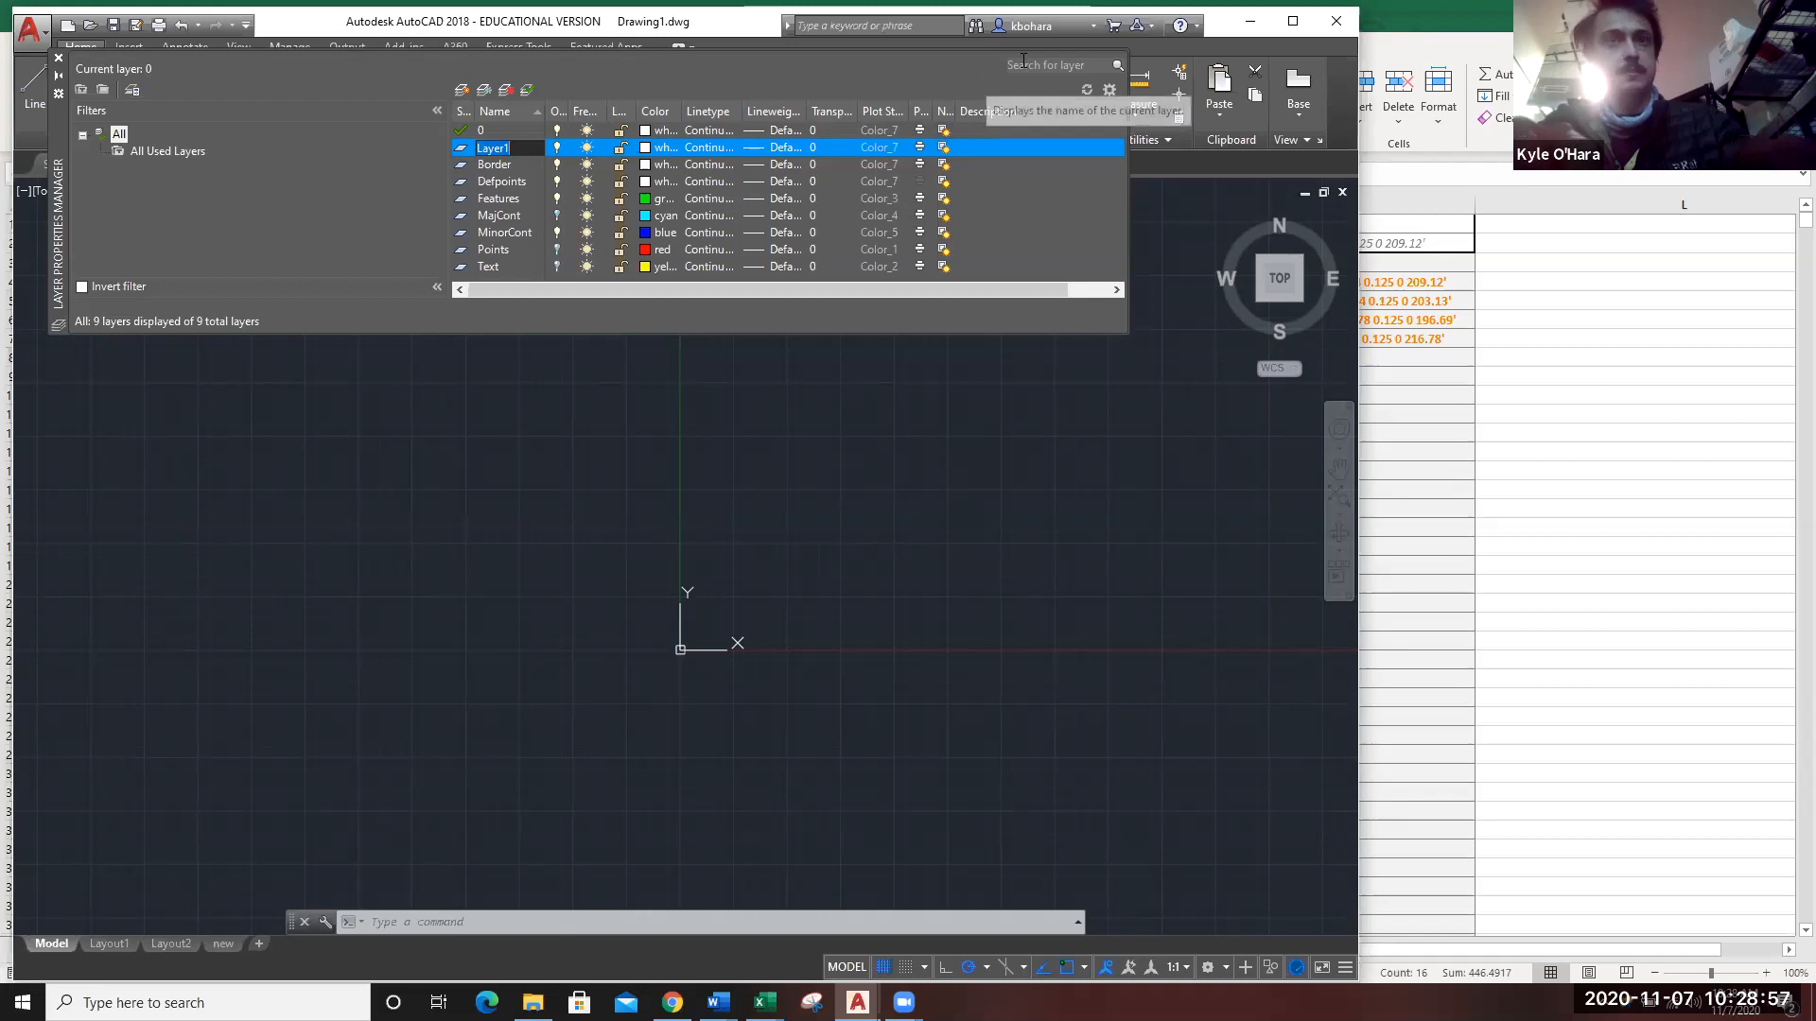
text(Walkwa)
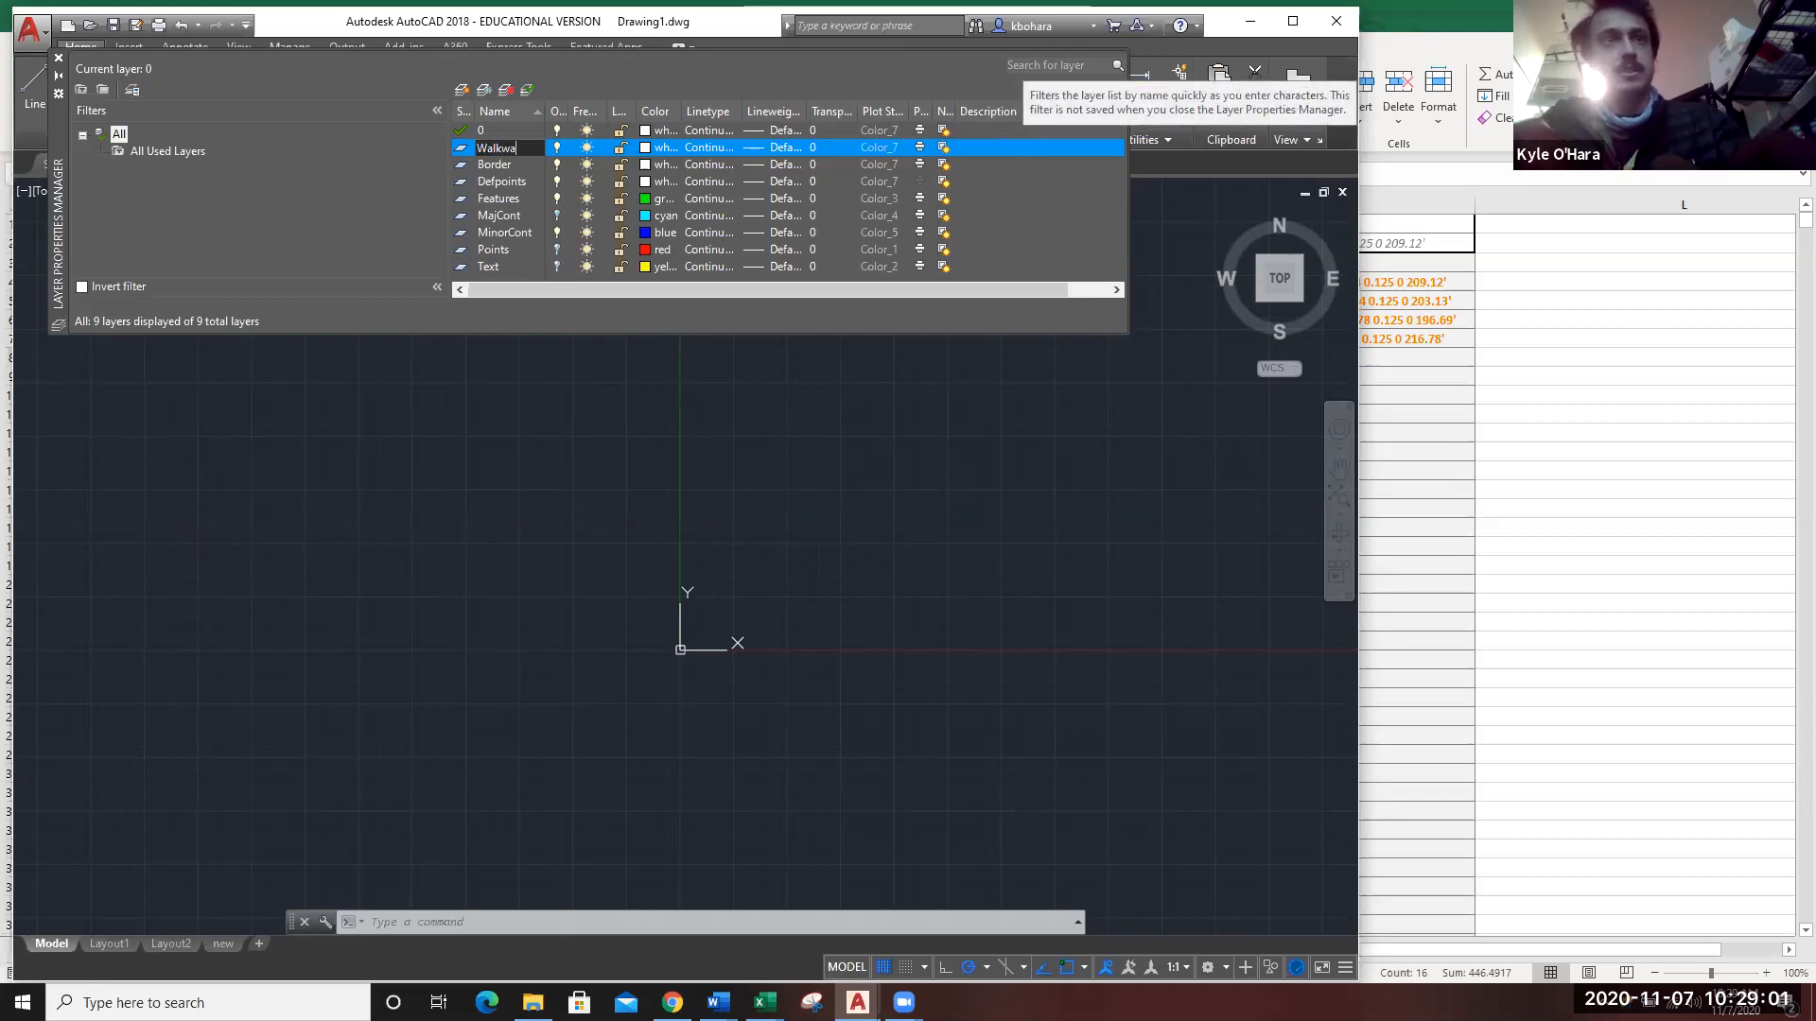
text(ys)
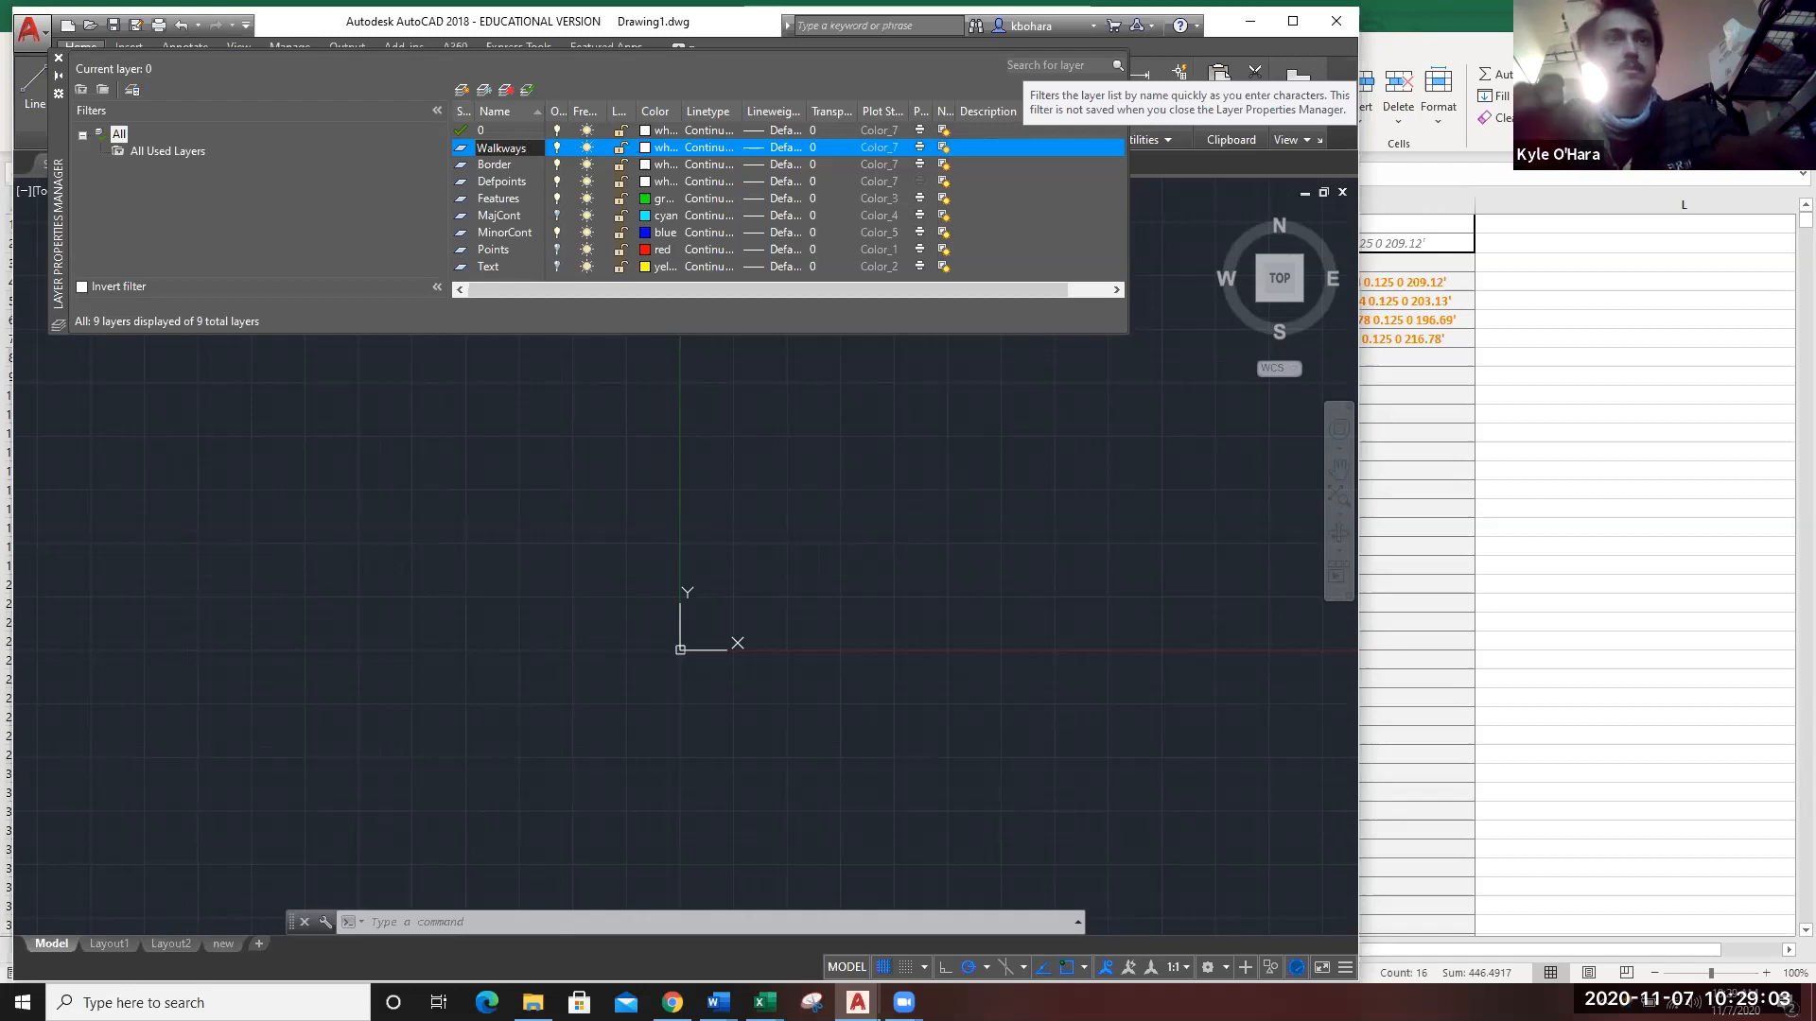
key(Return)
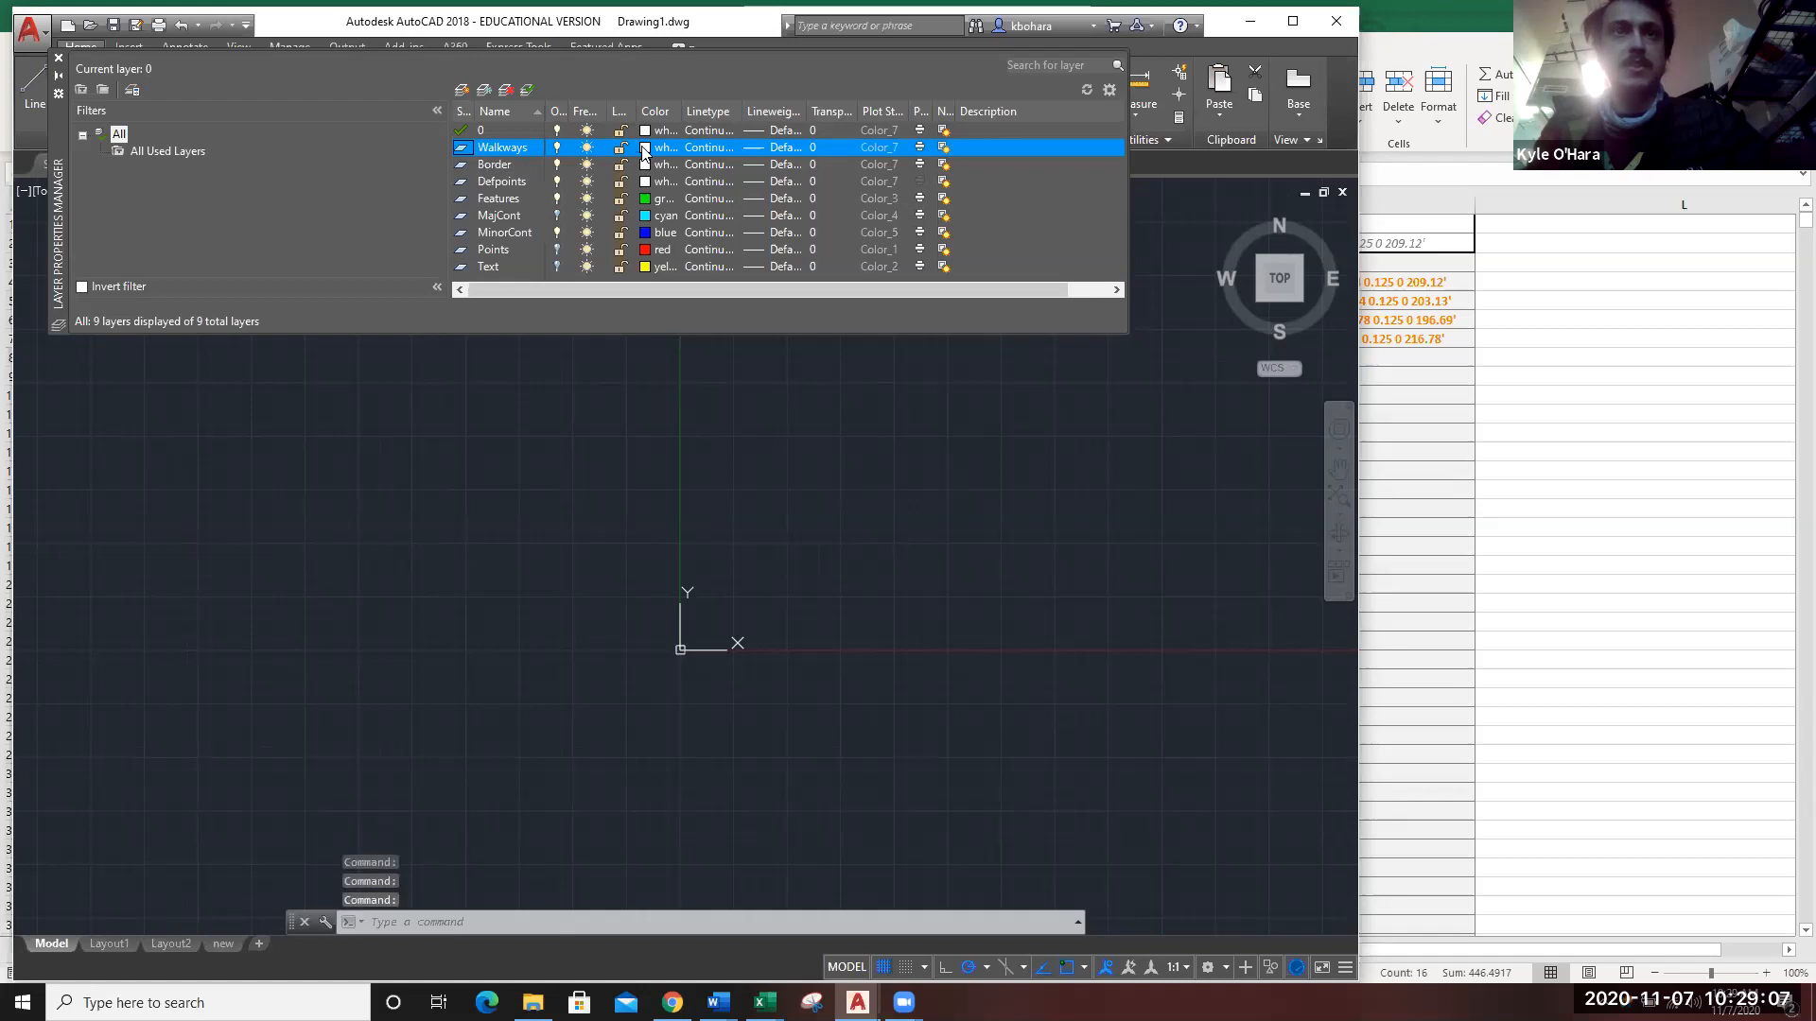
Set the Walkways layer's color to magenta and close the layer properties.
click(643, 149)
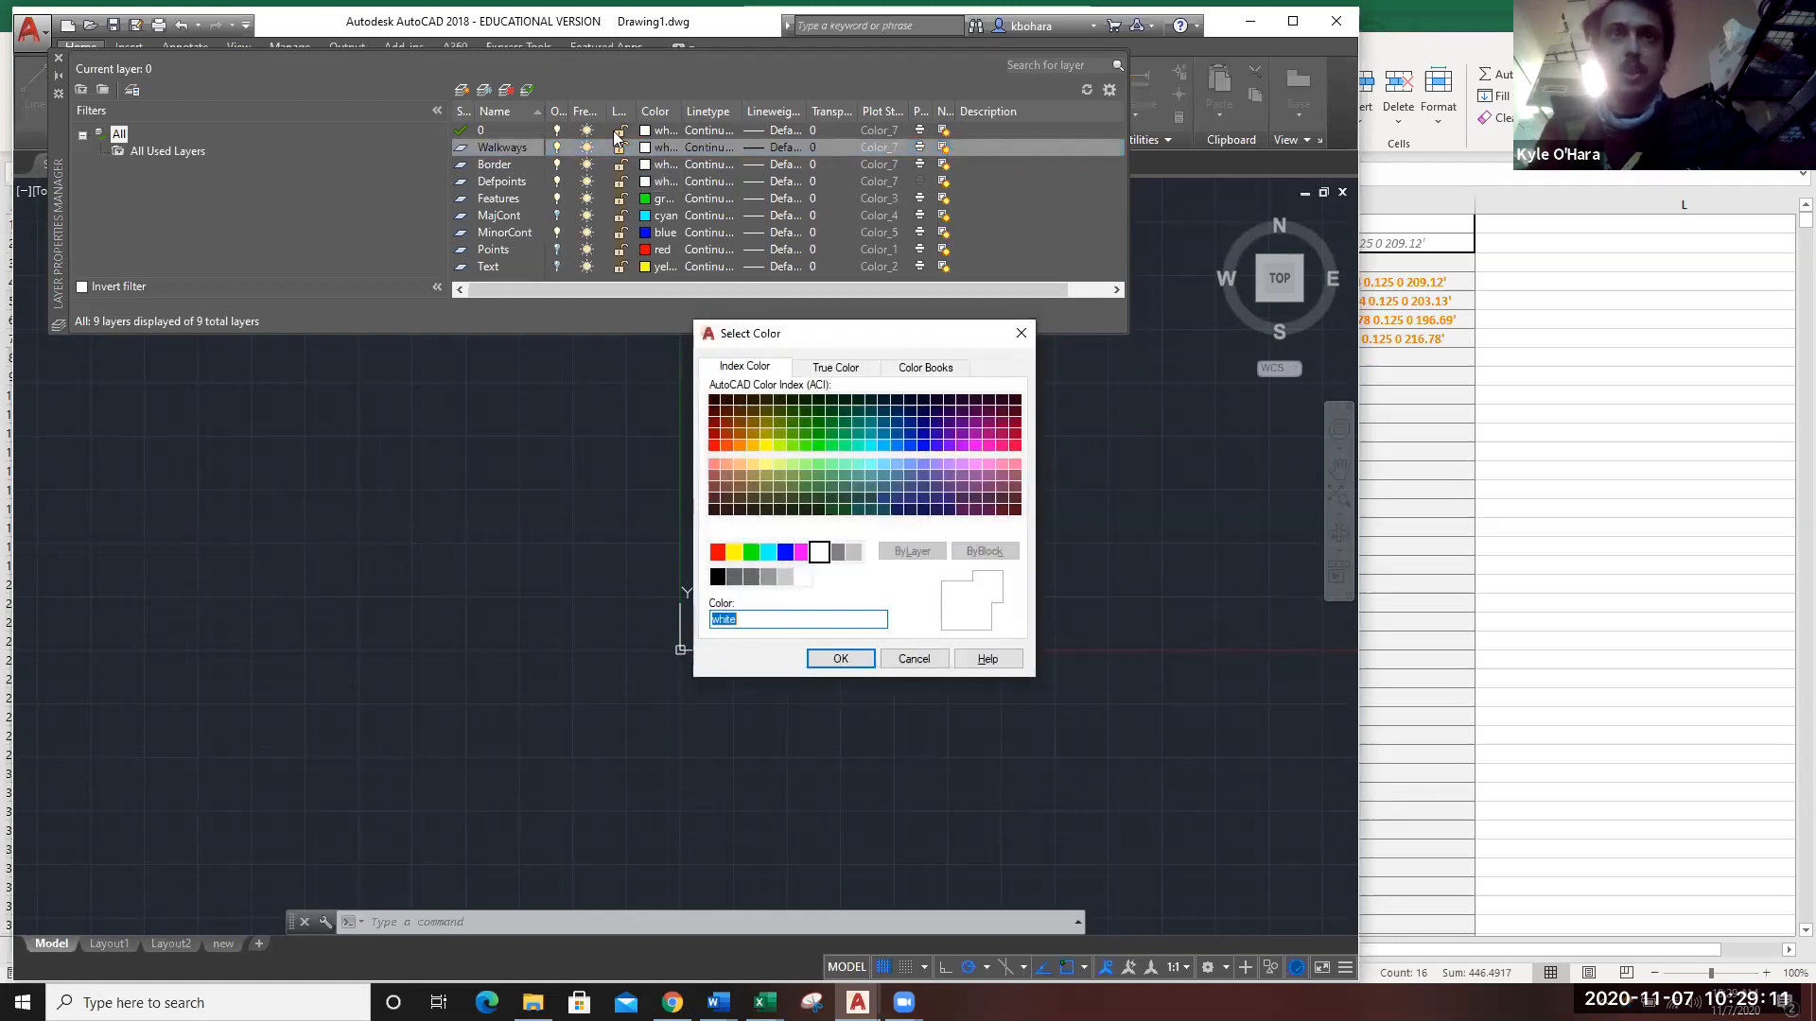
click(802, 555)
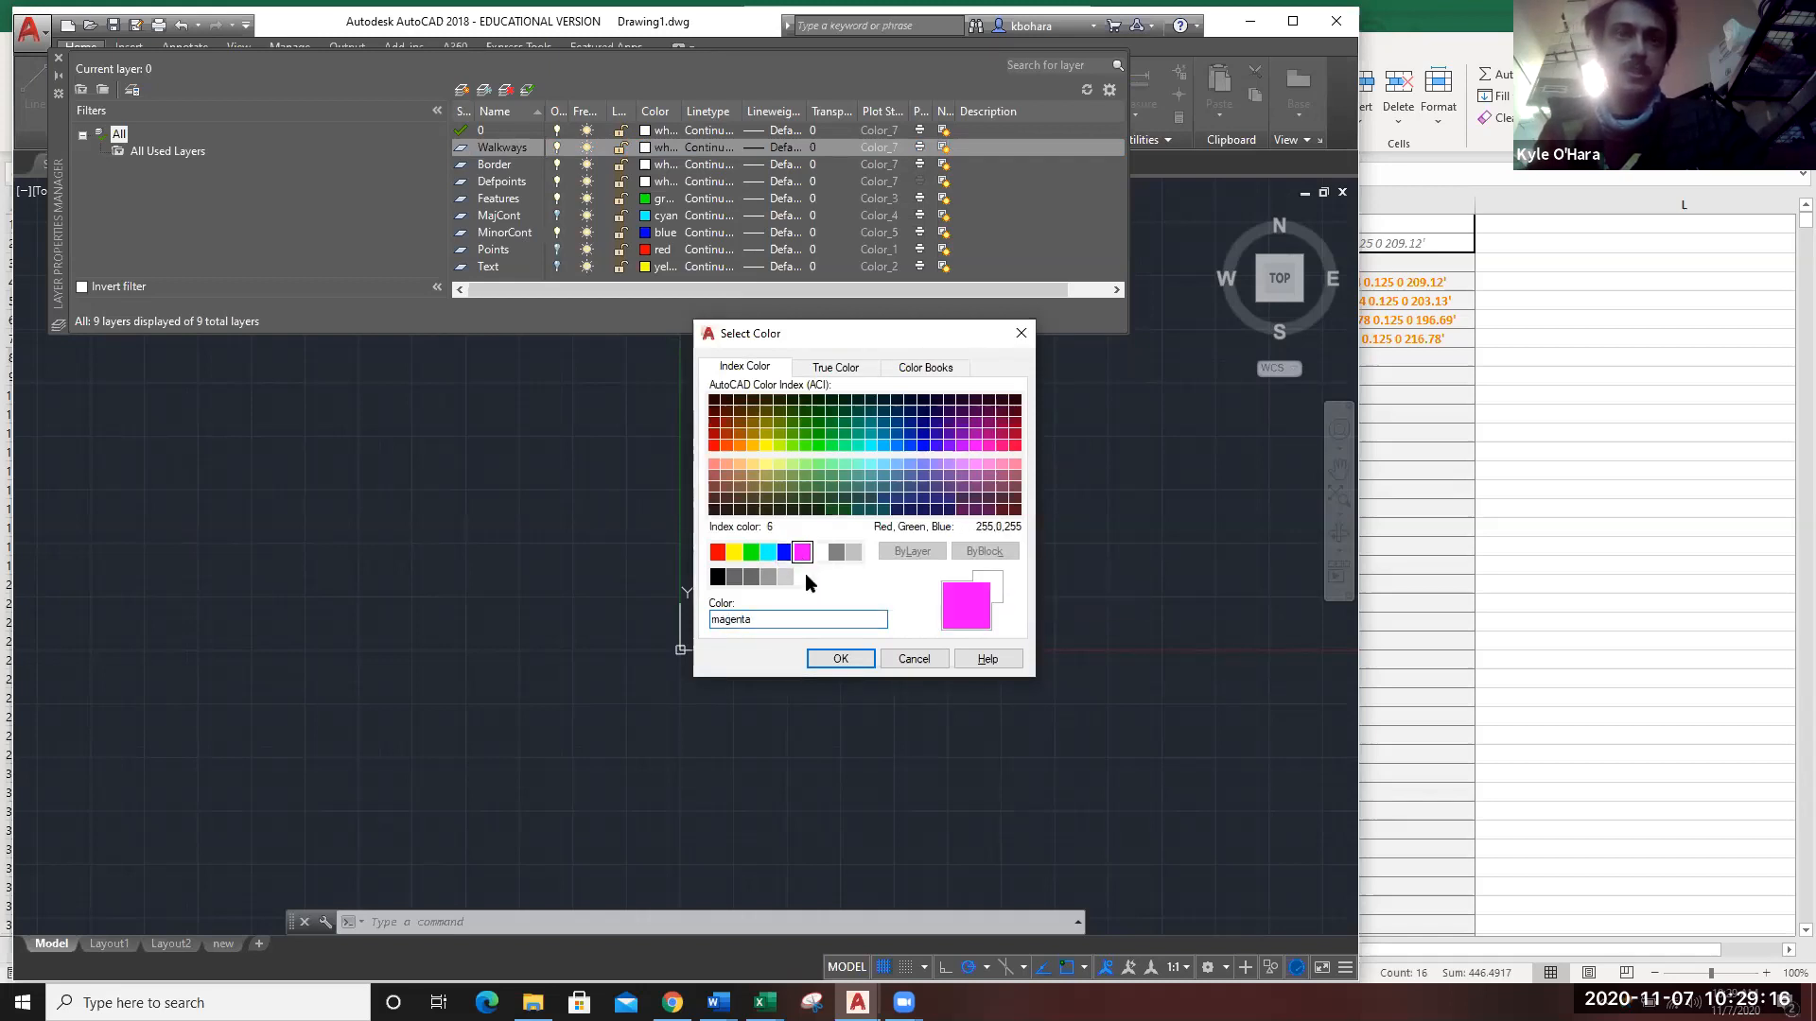
click(843, 660)
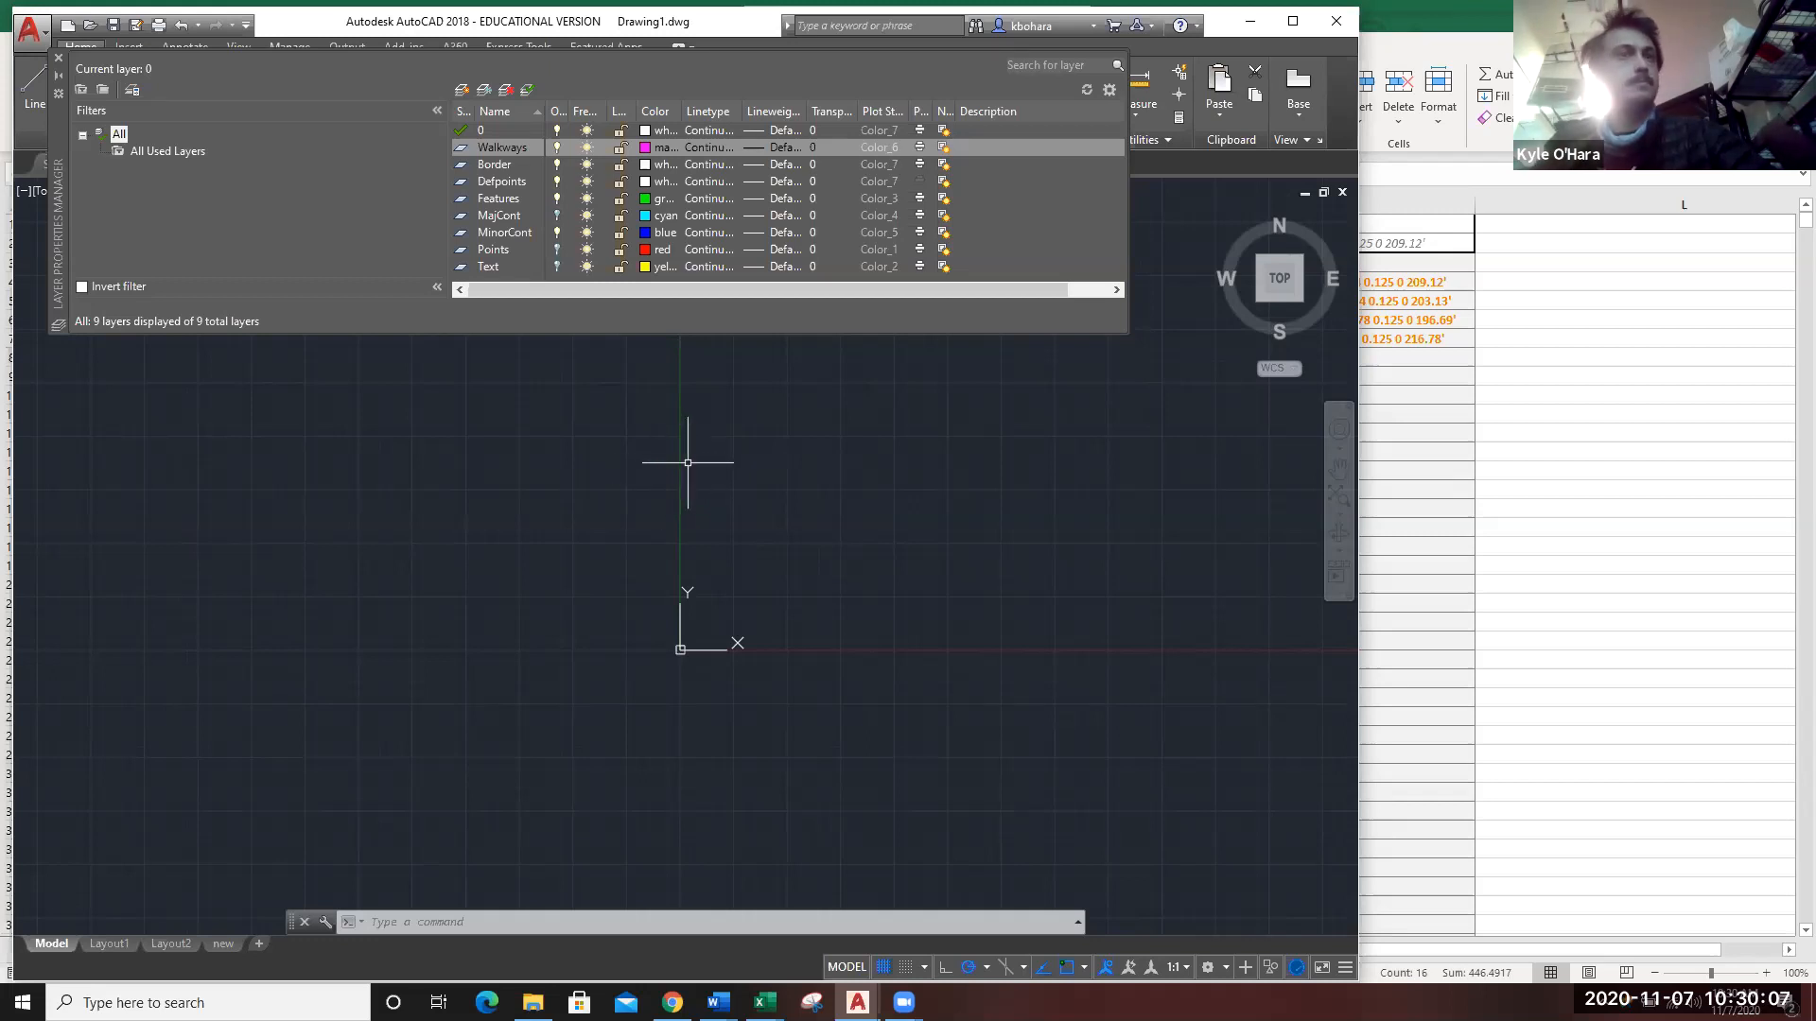
click(55, 59)
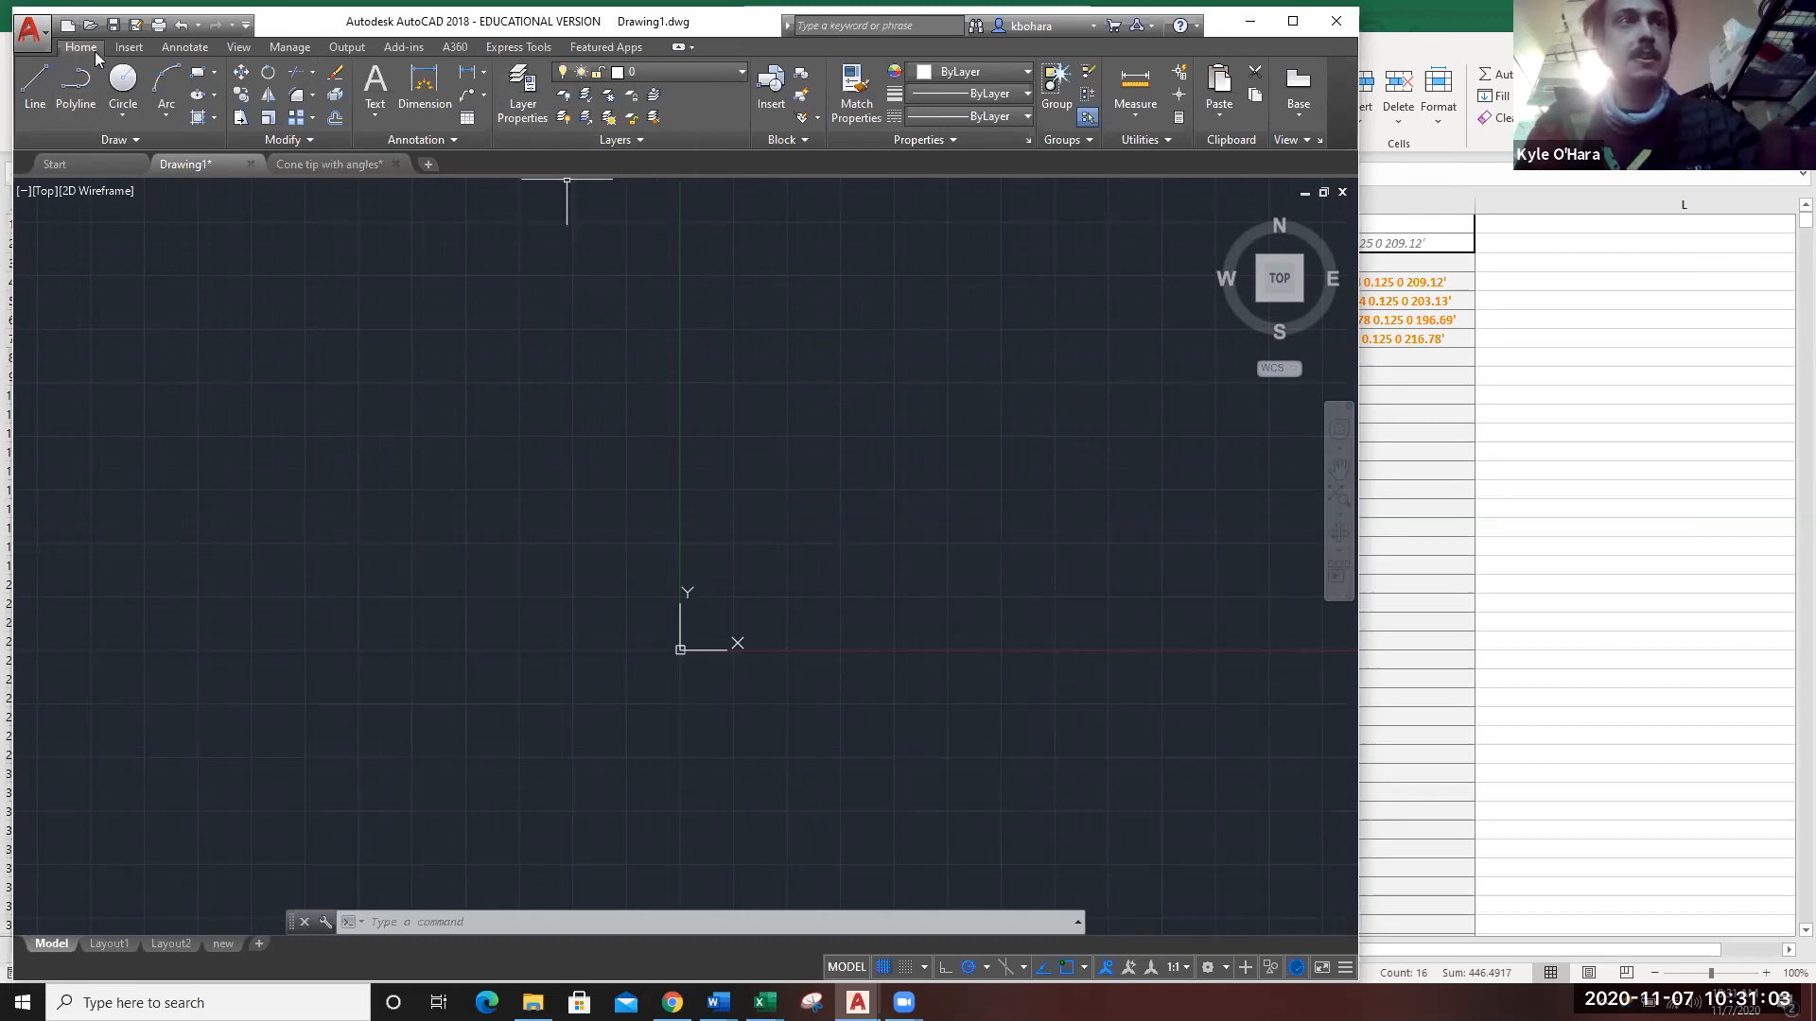
Add another new layer under its default name, view its color choices without changing them, and close the layer properties.
click(545, 99)
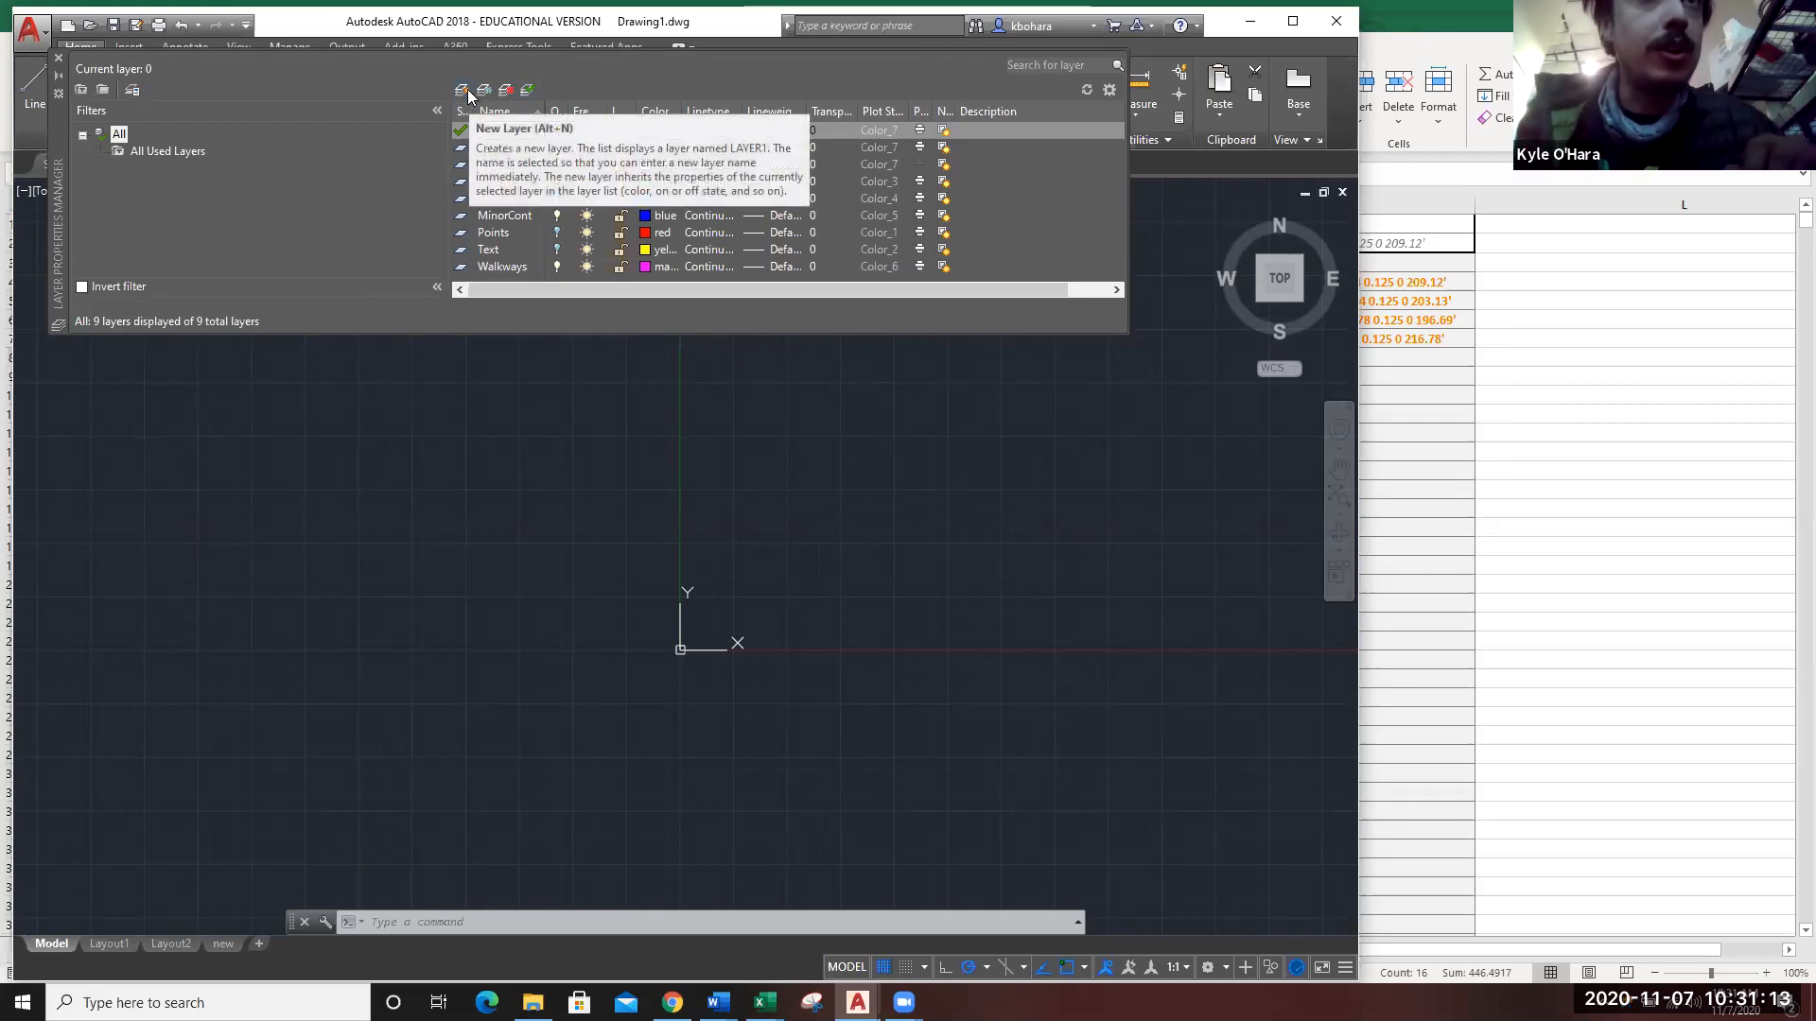
click(462, 90)
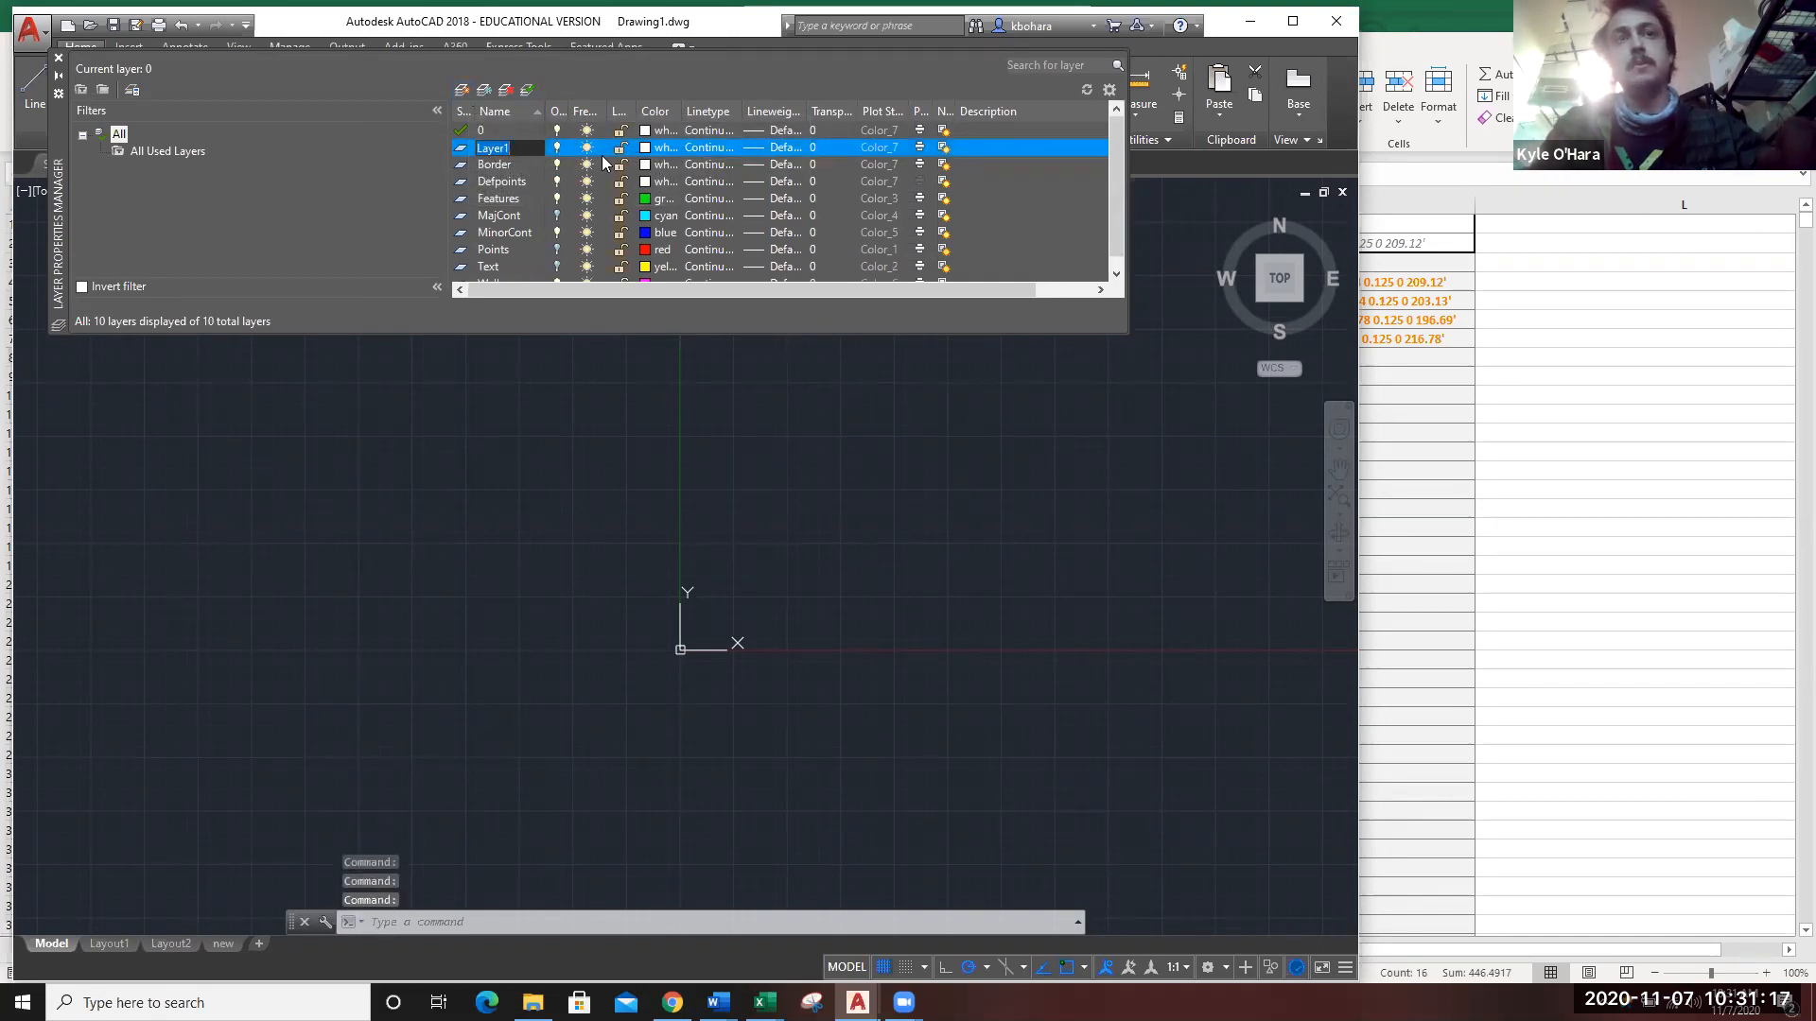
click(647, 147)
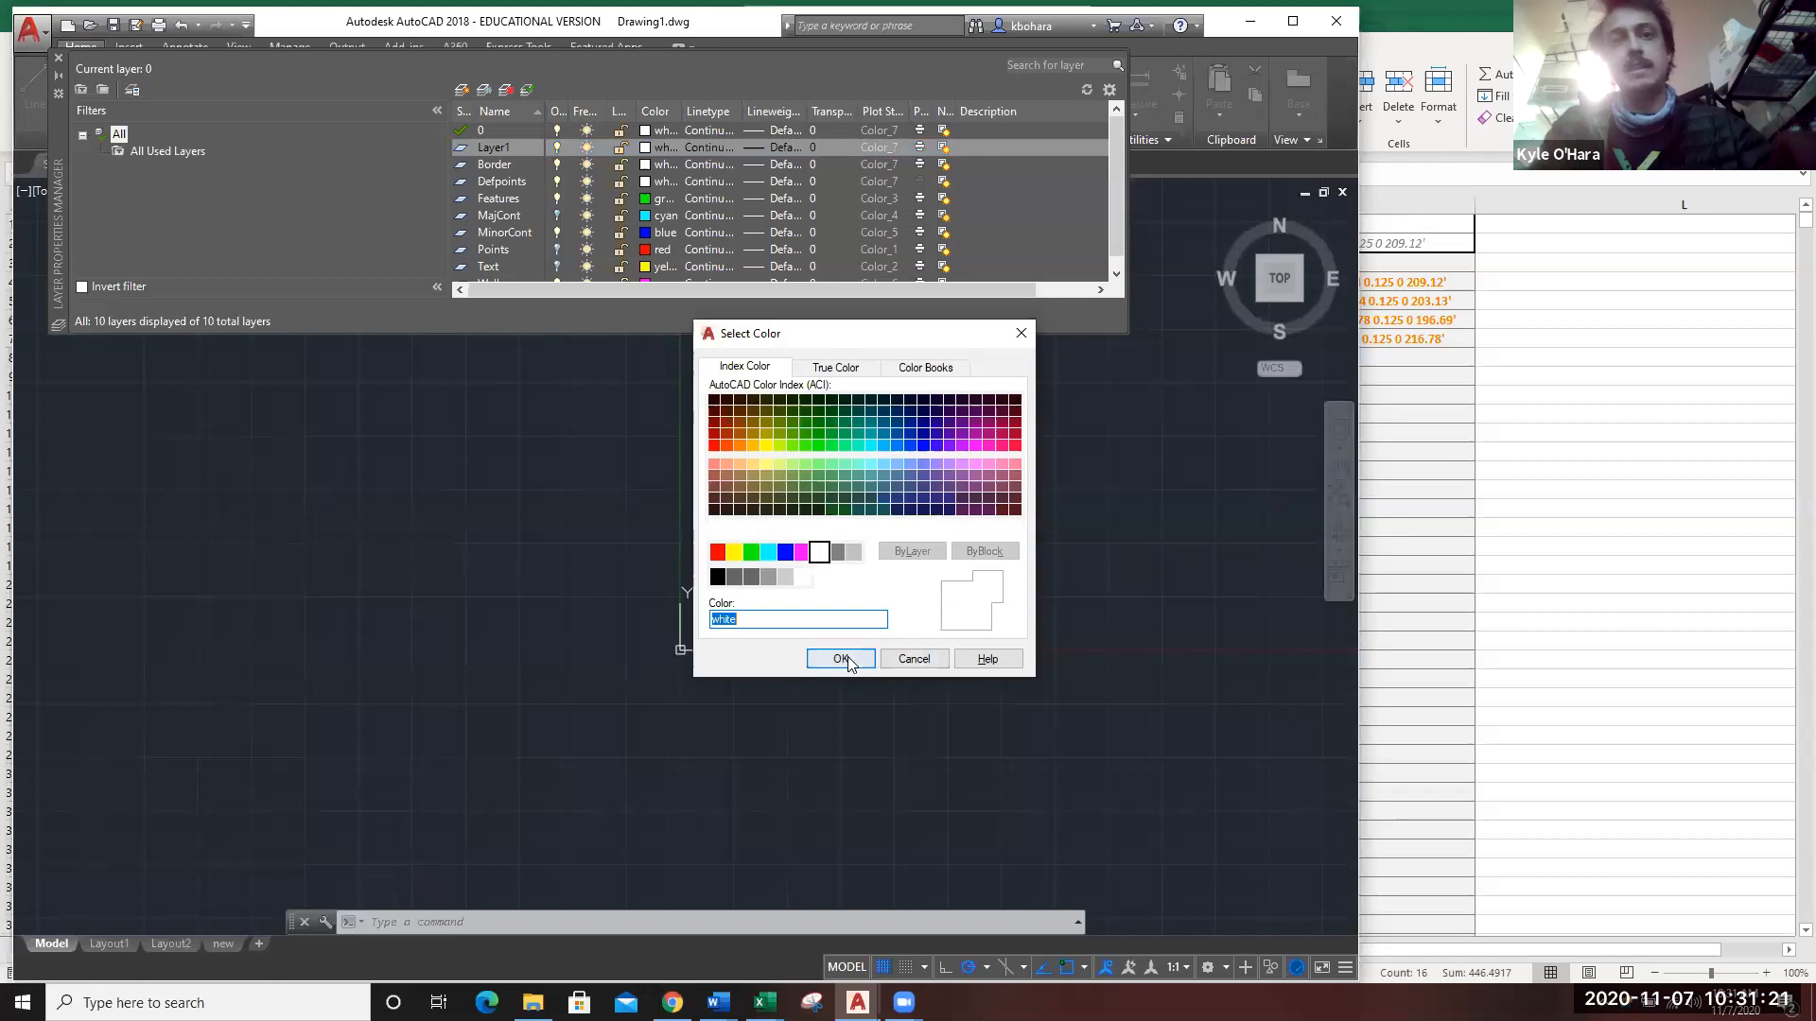
click(913, 659)
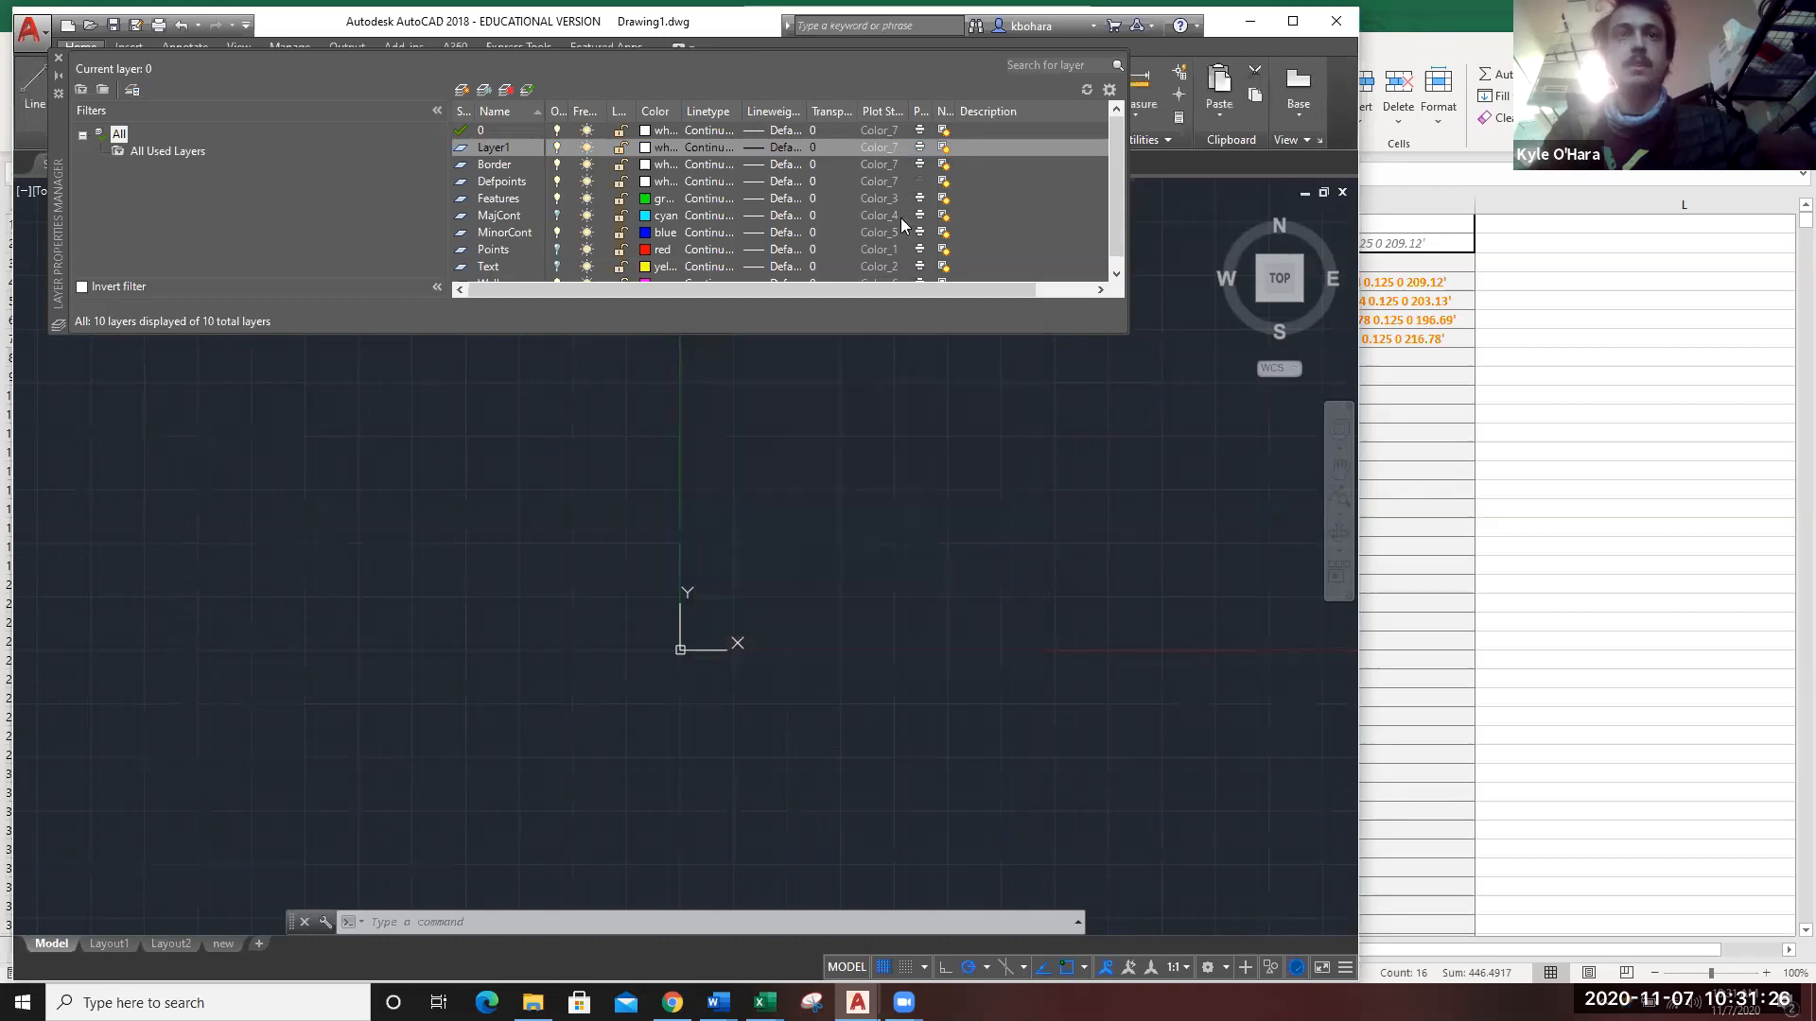
click(57, 57)
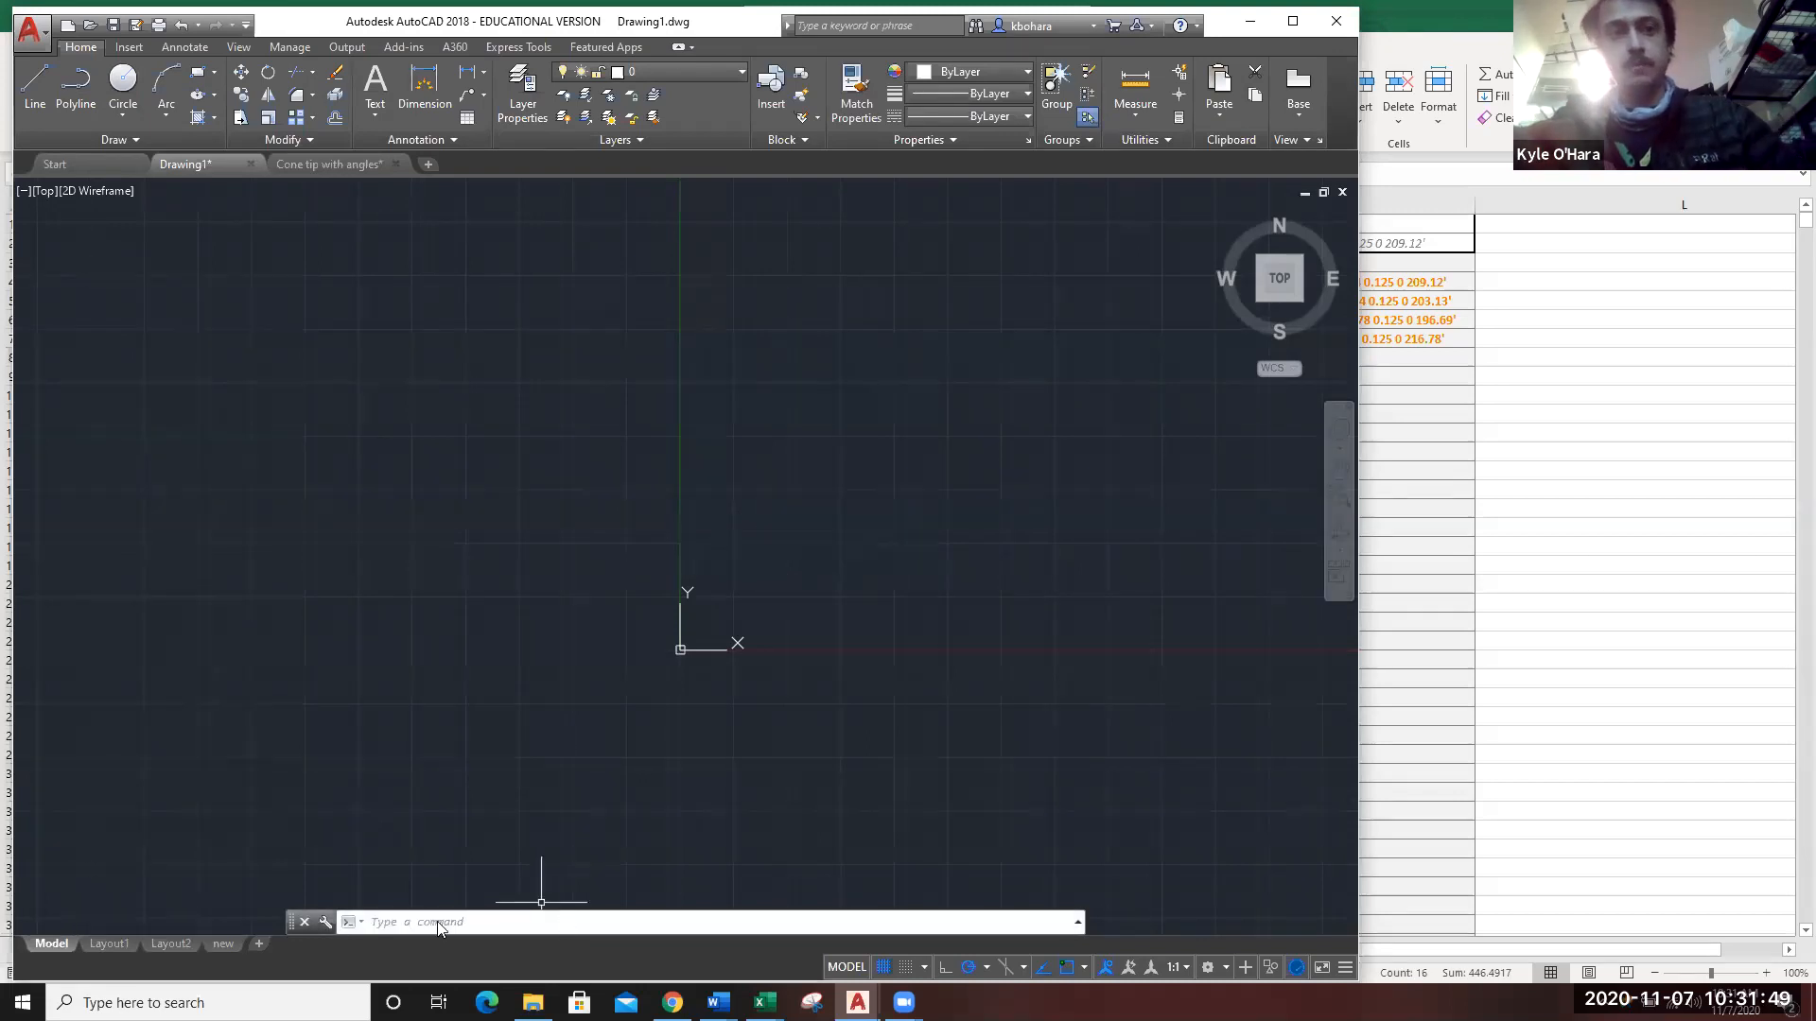
Place a point at the polar coordinates 120<20 with the POINT command.
text(point)
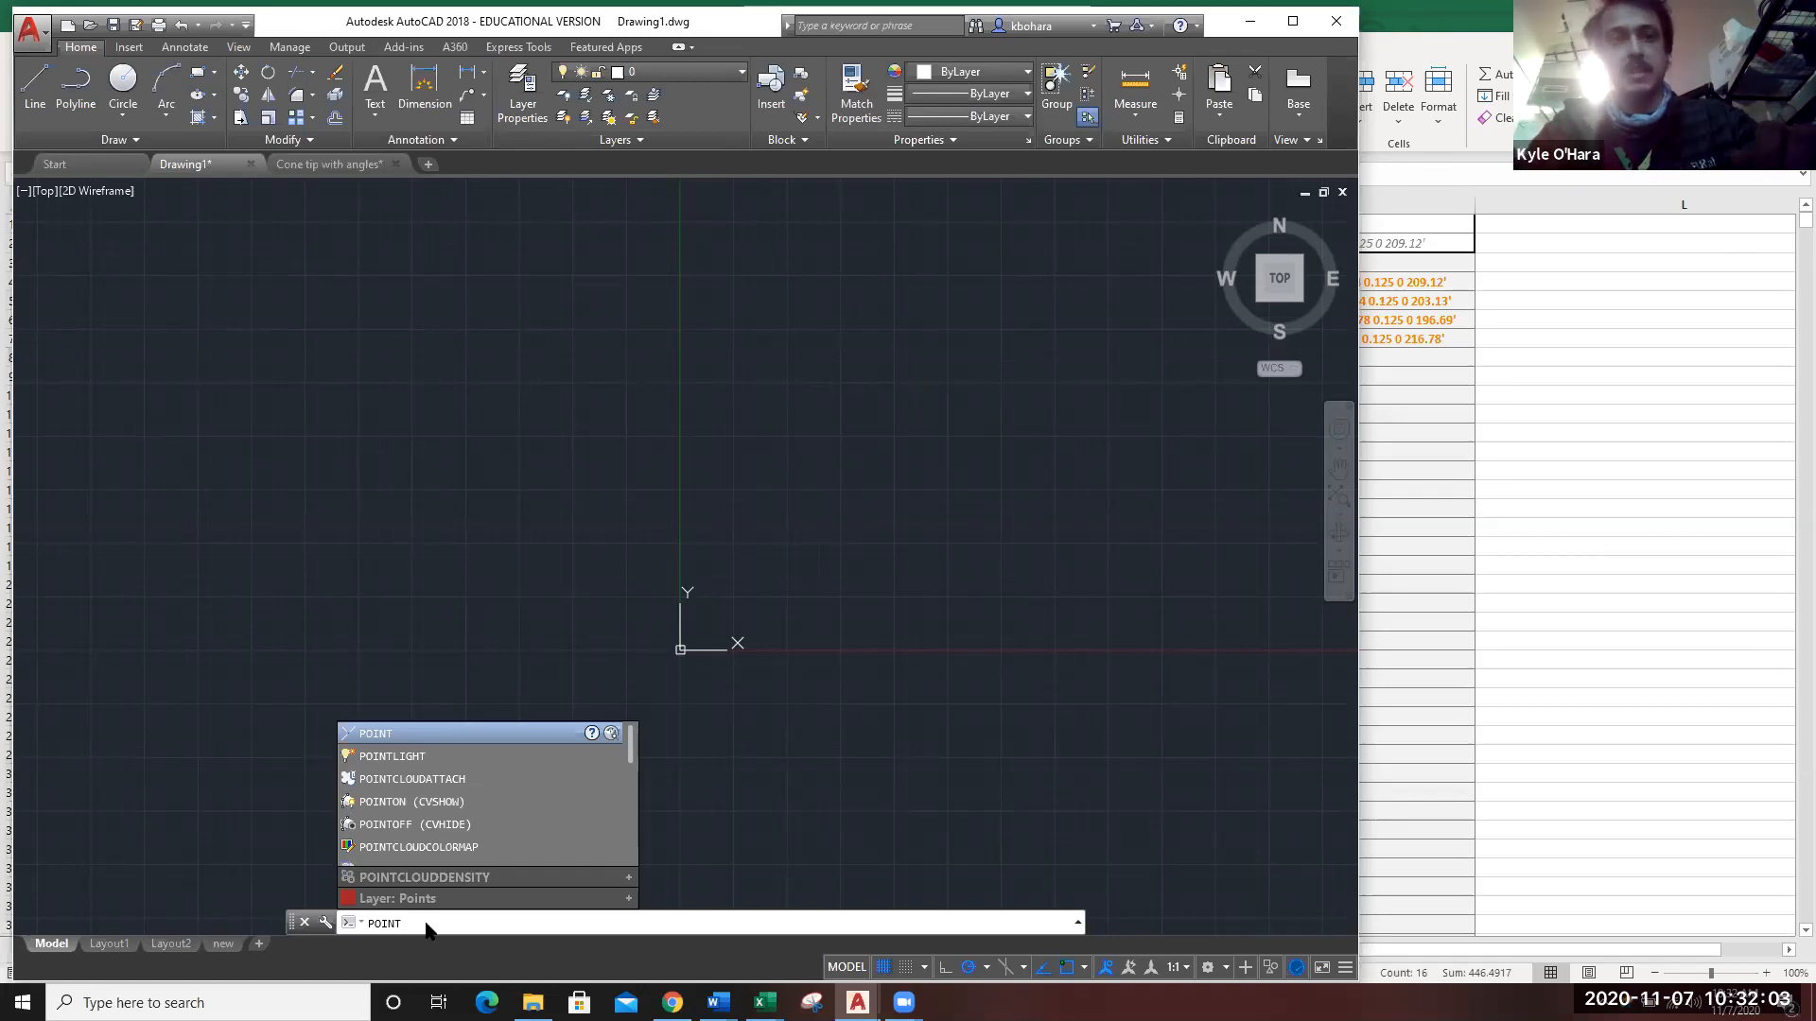
key(Return)
key(Return)
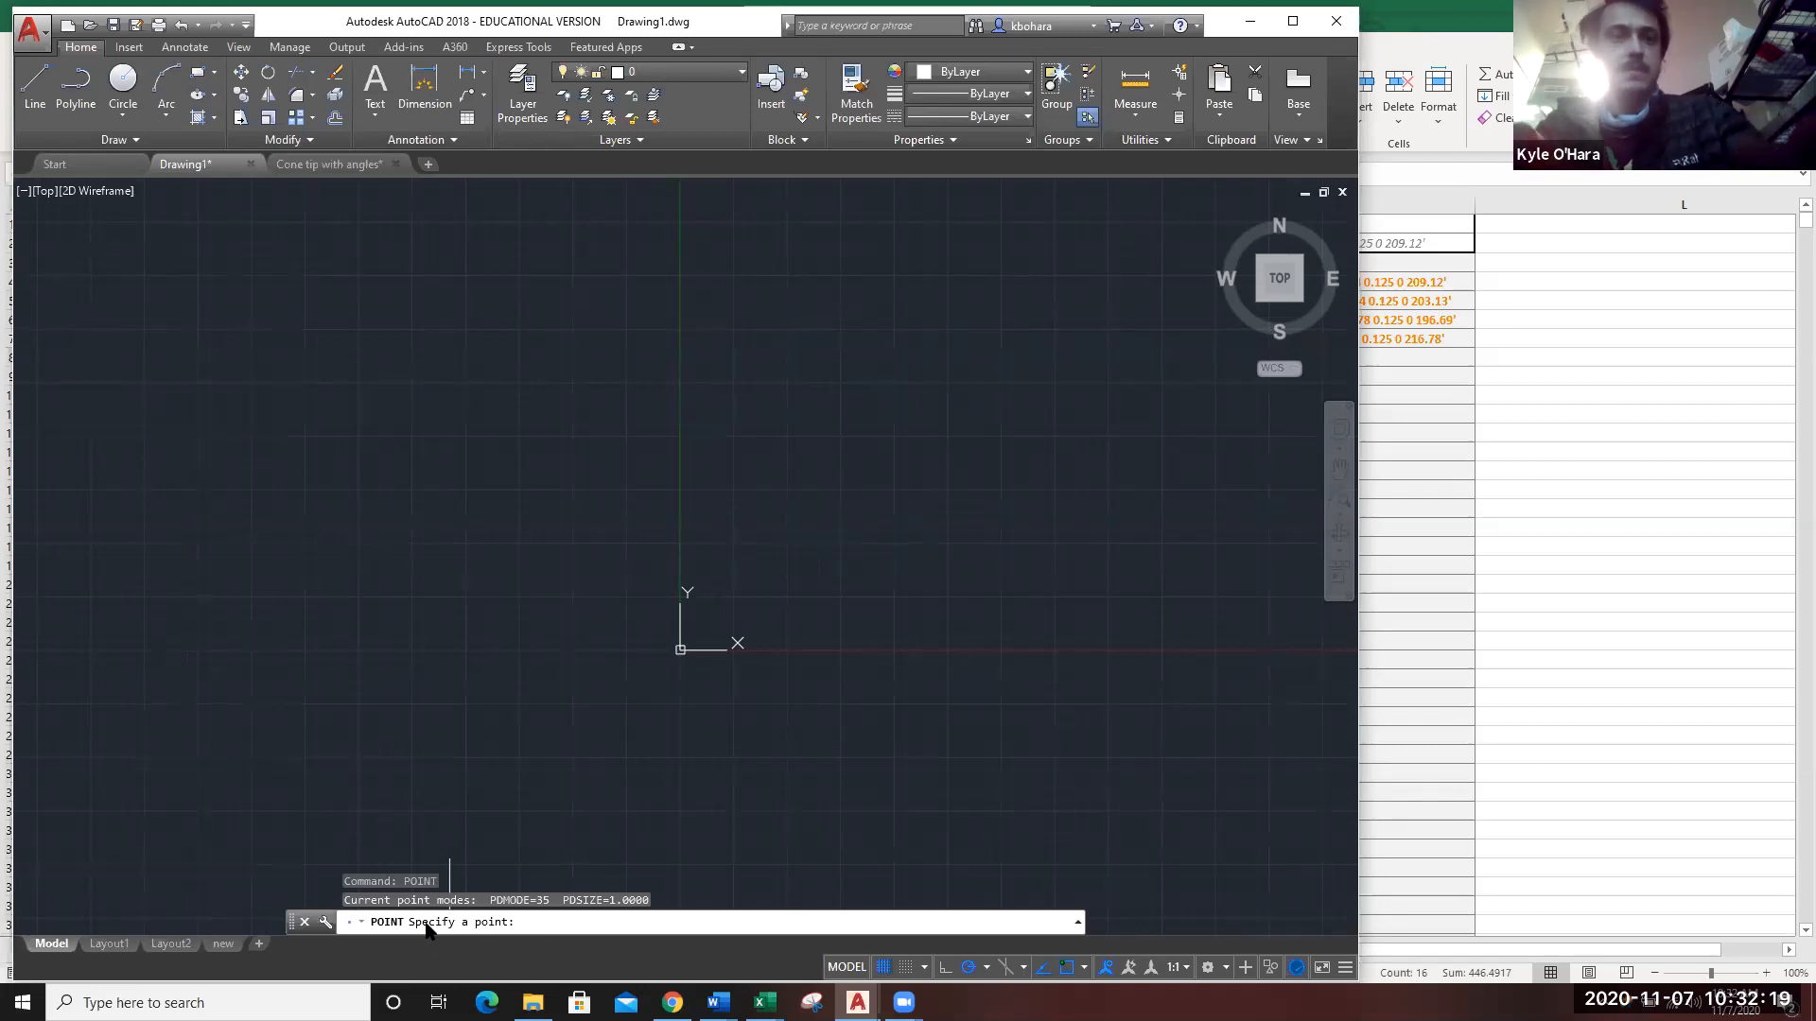
text(120<)
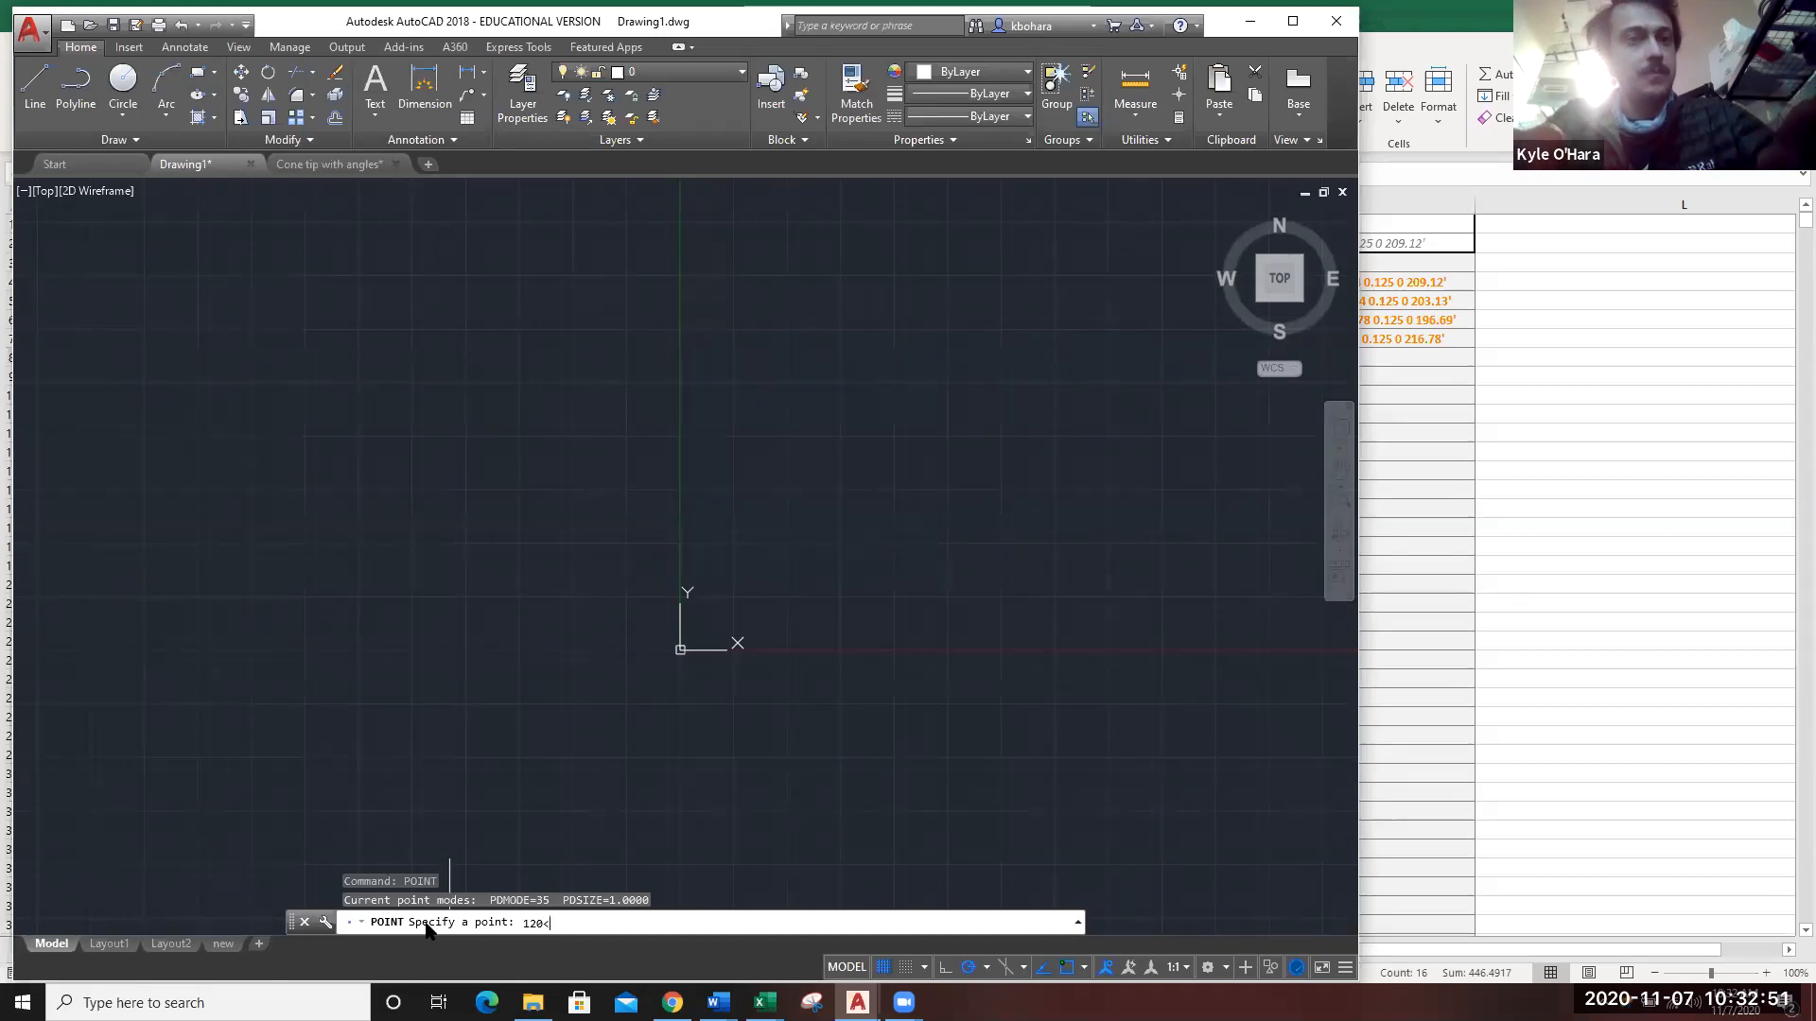
text(20)
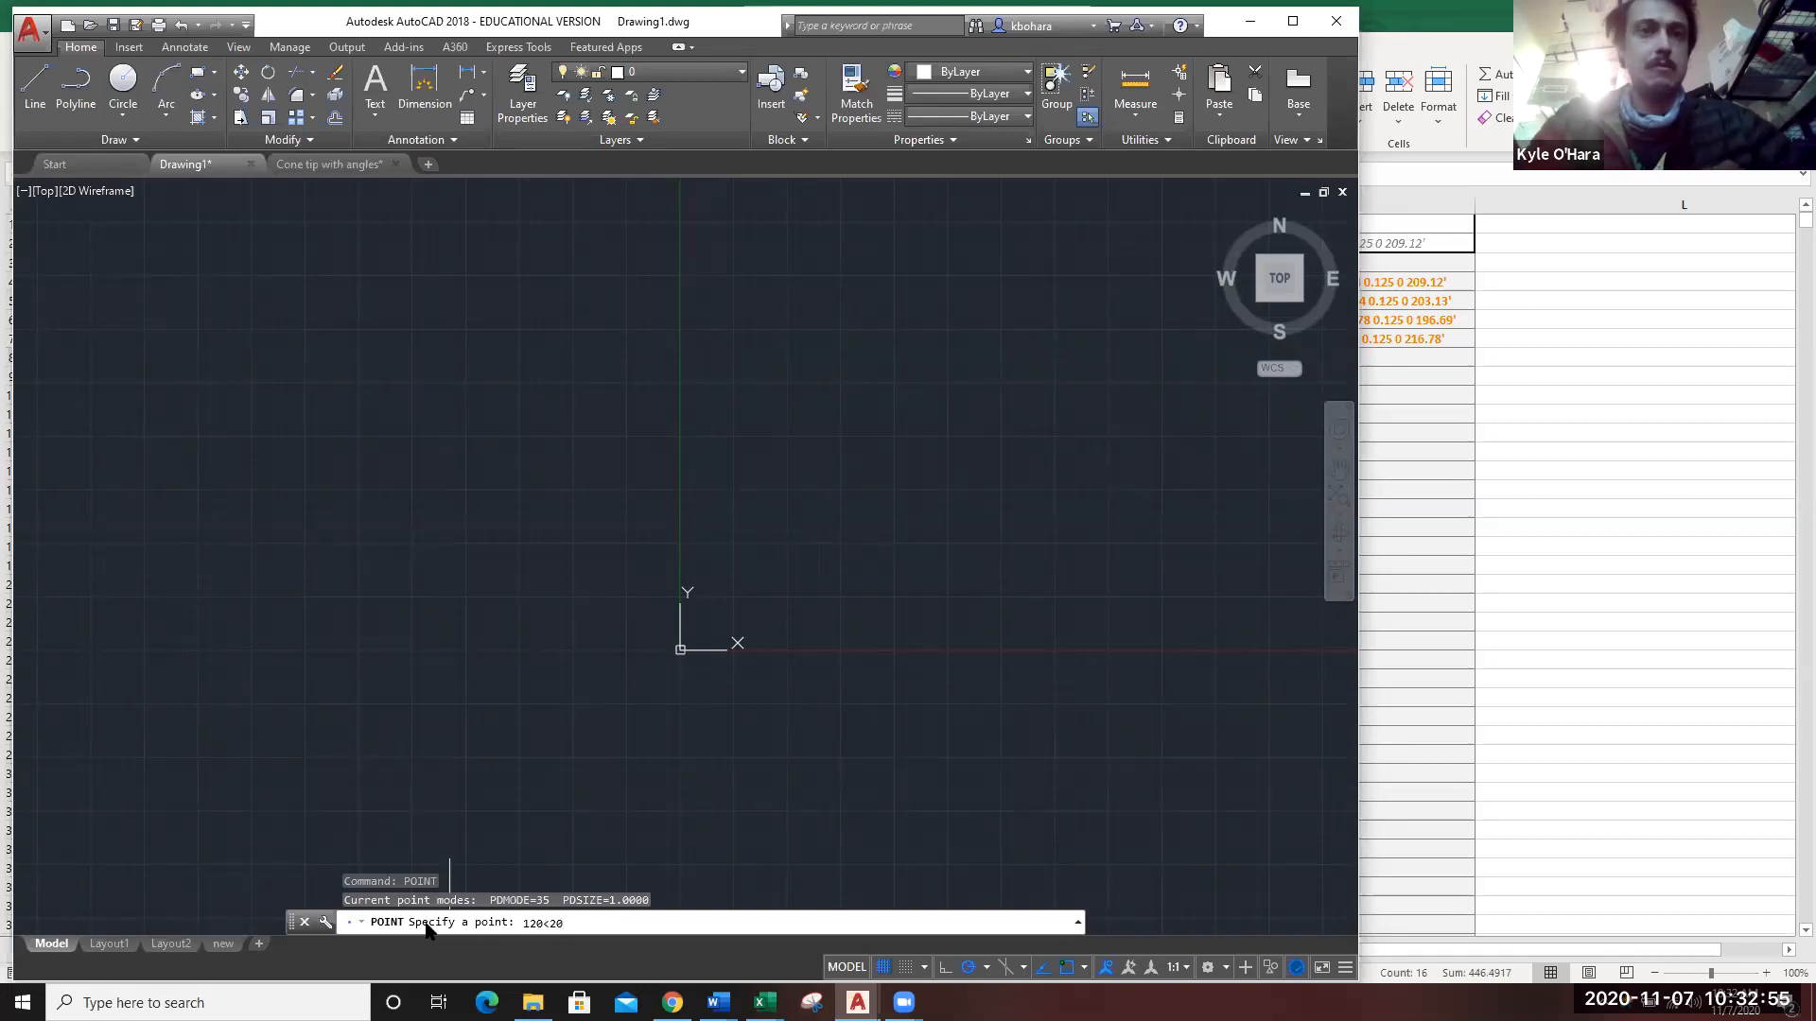
key(Return)
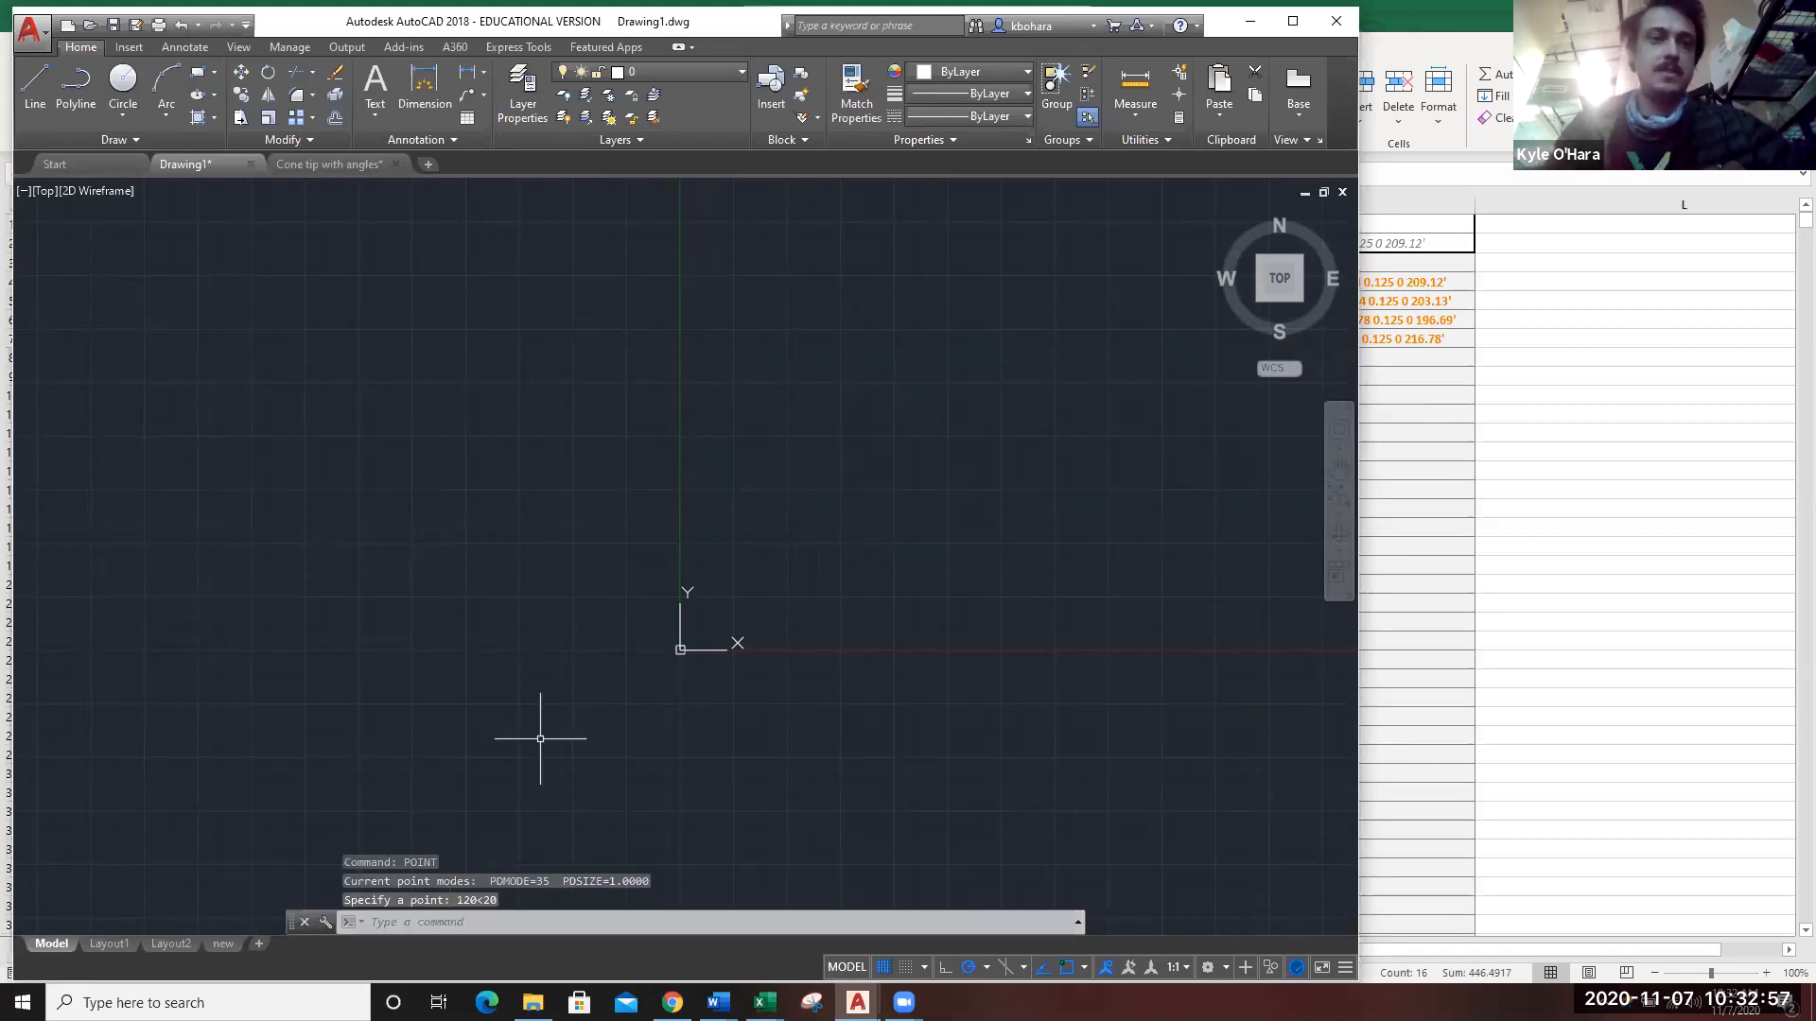
Locate the newly placed point relative to the origin and examine it as a possible starting point for a line.
scroll(792, 368, down, 3)
scroll(793, 368, down, 1)
middle_drag(793, 351, 744, 610)
mouse_move(931, 573)
middle_down()
mouse_move(773, 530)
mouse_move(706, 538)
middle_up()
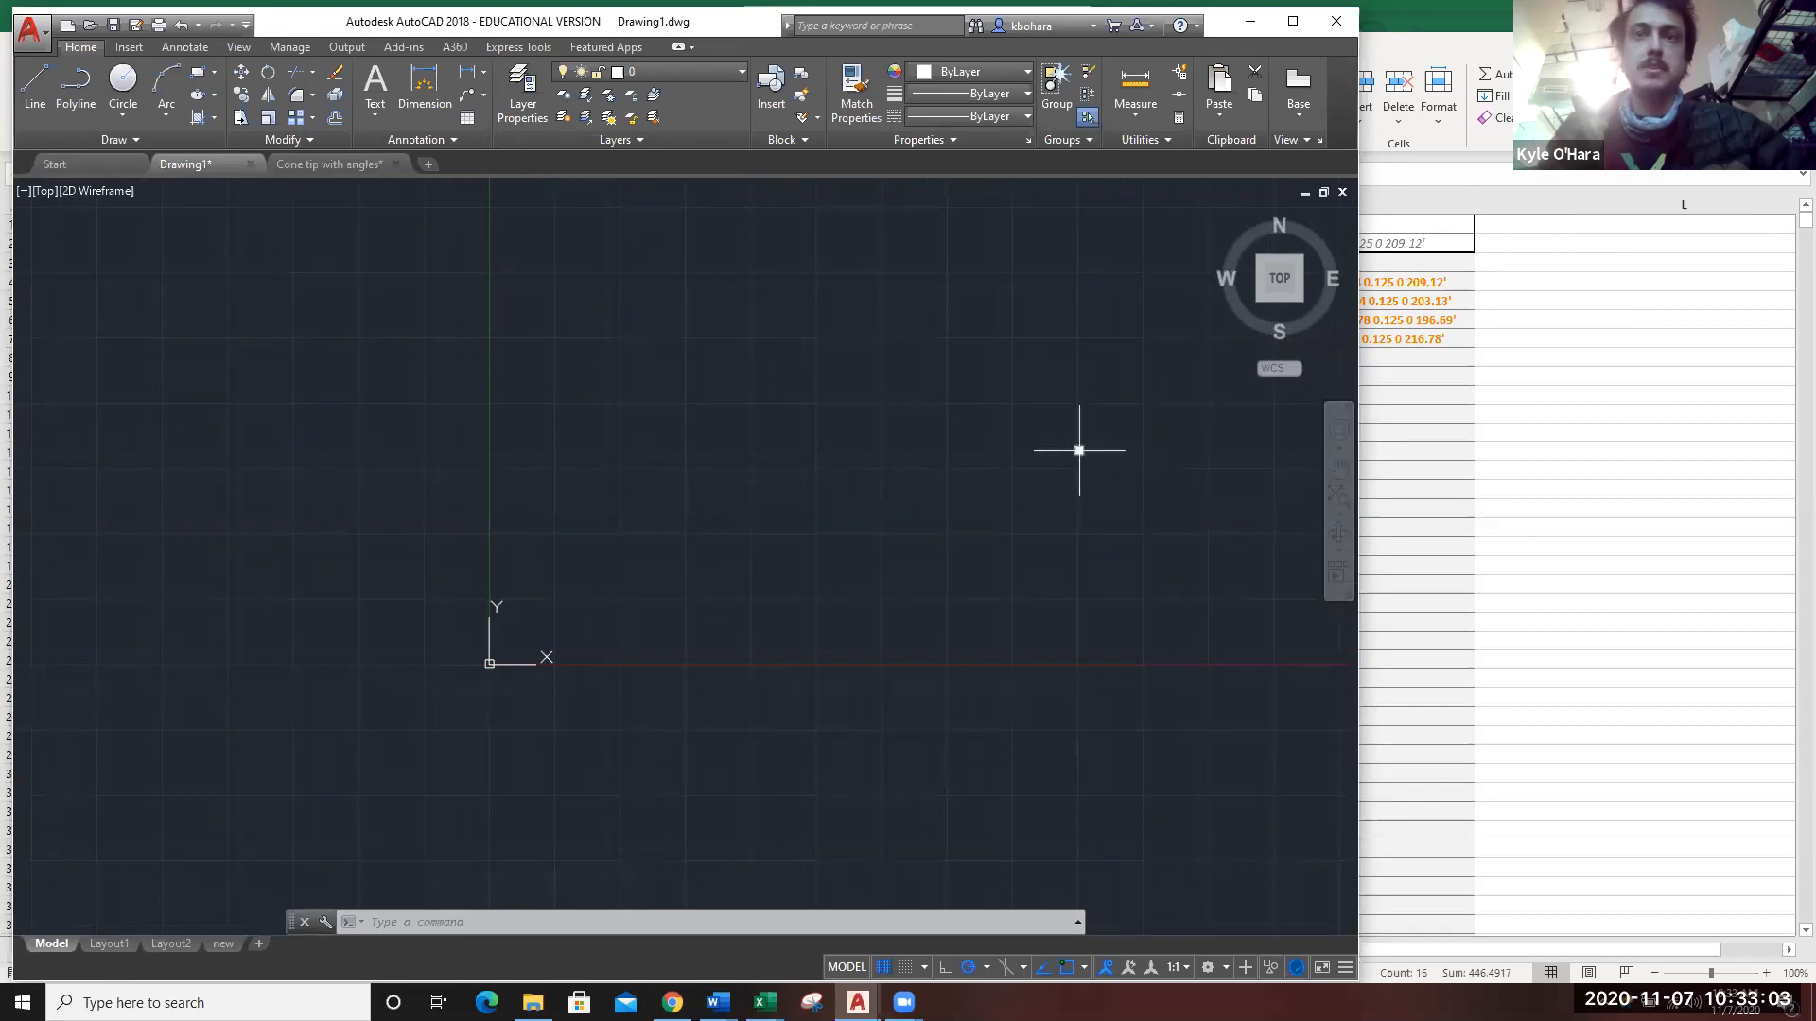
scroll(1064, 446, up, 3)
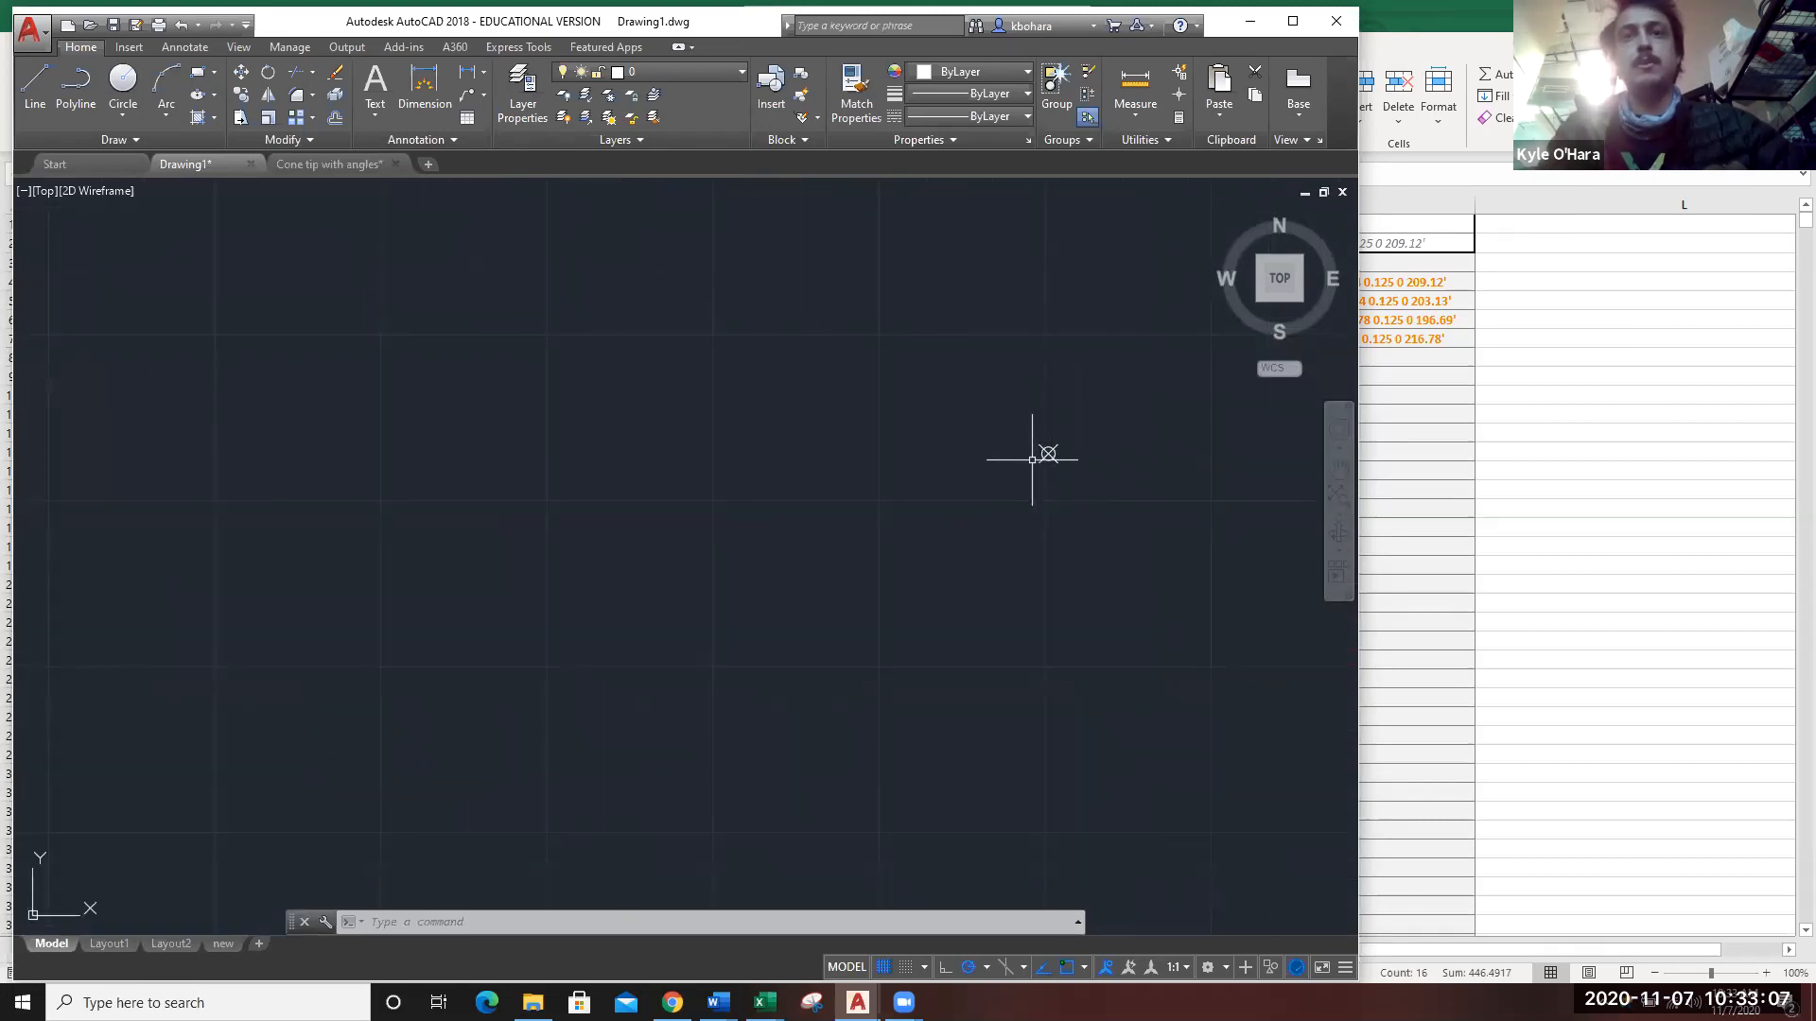
scroll(992, 558, down, 2)
middle_drag(850, 627, 868, 625)
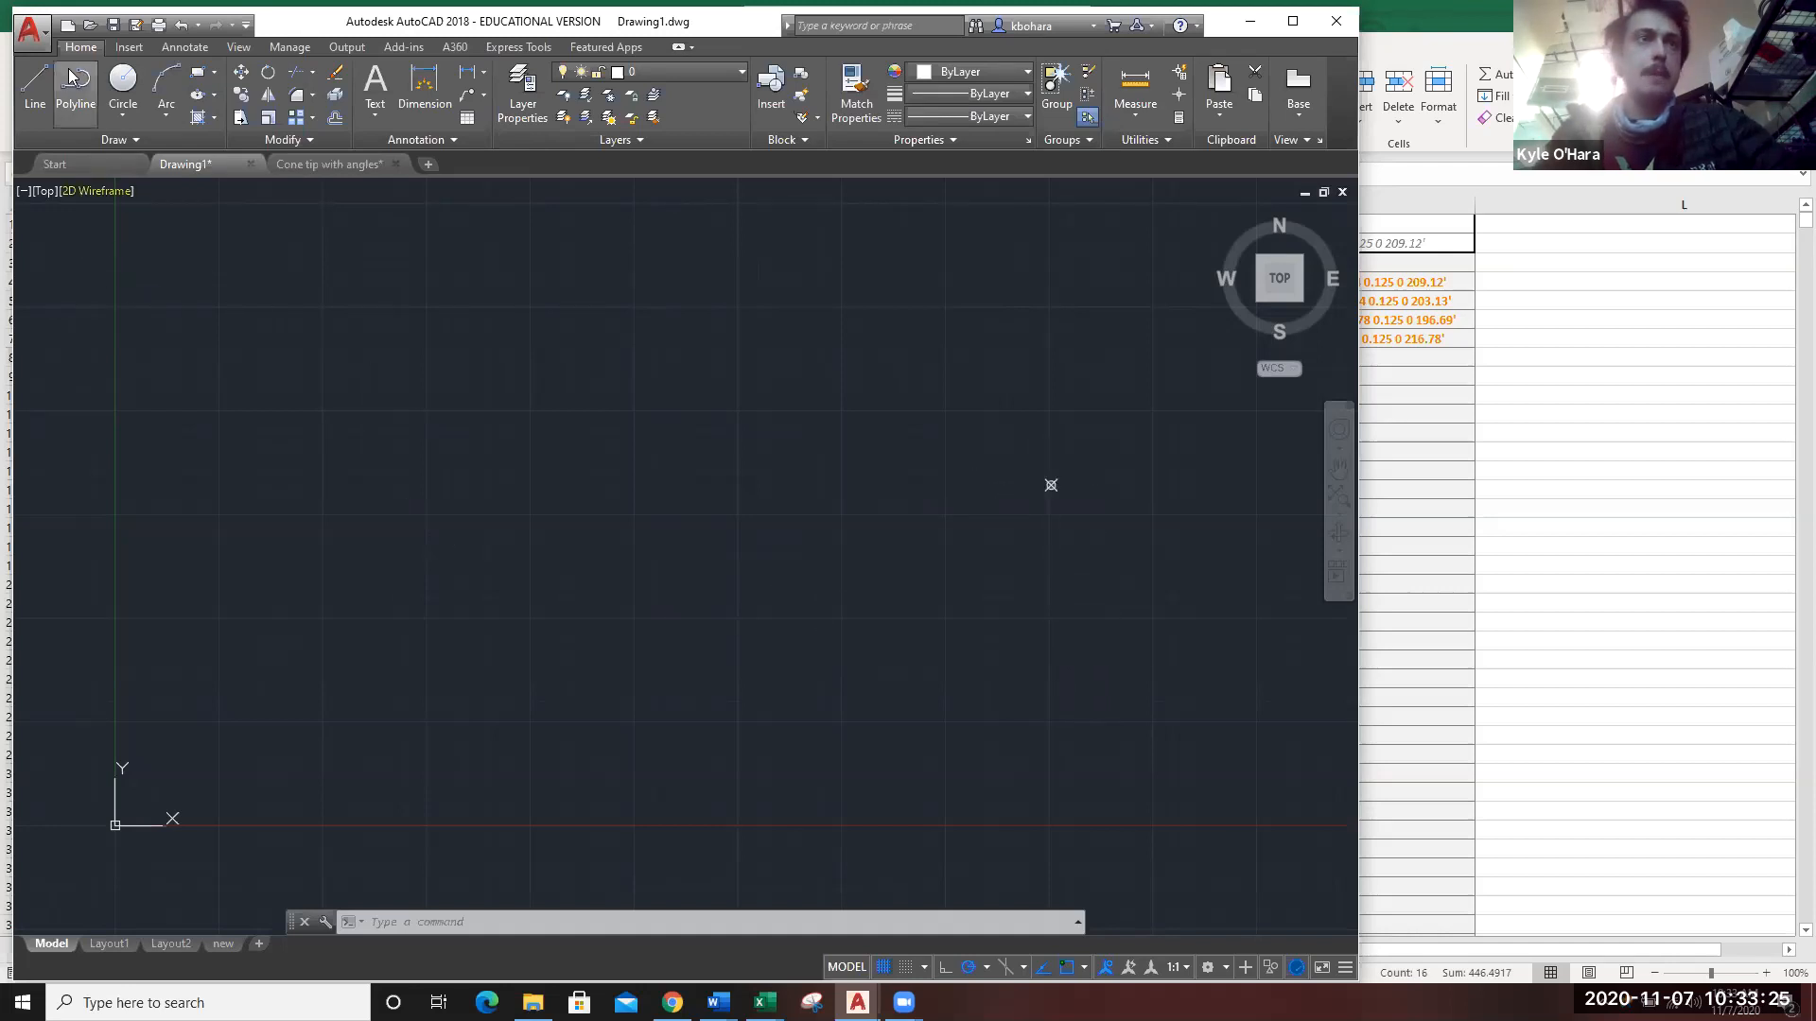
click(35, 83)
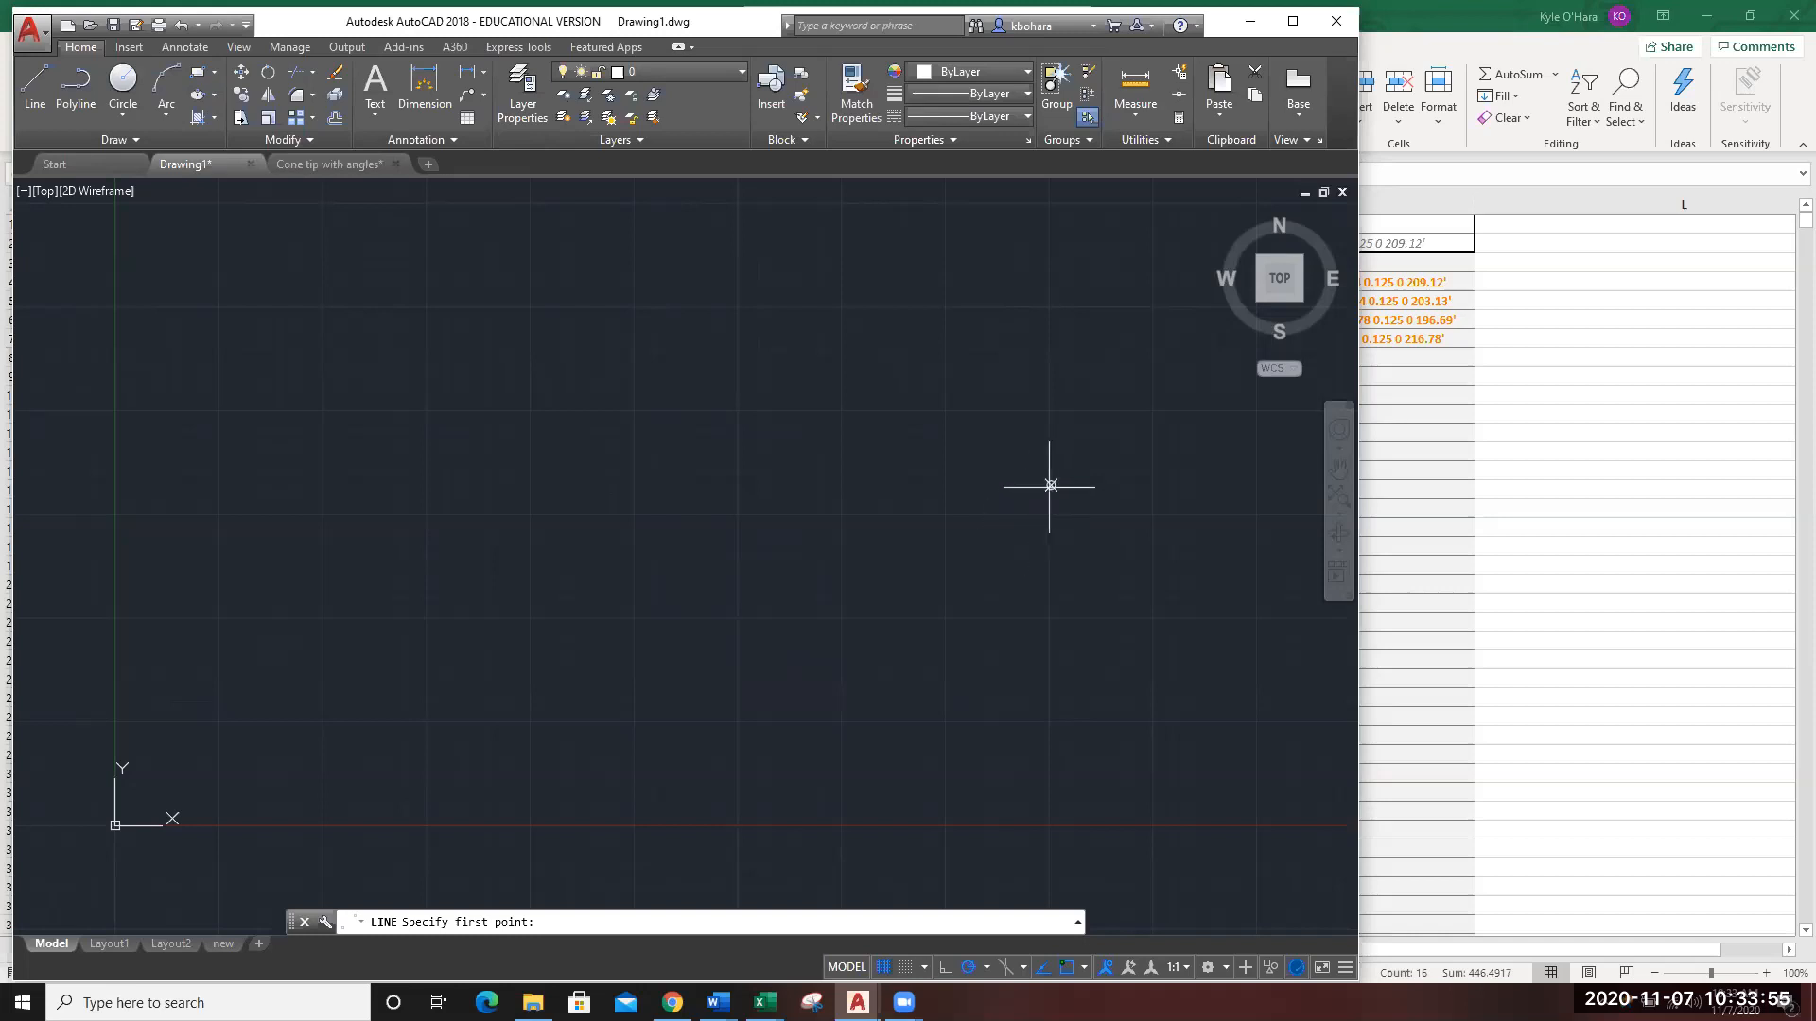
key(Escape)
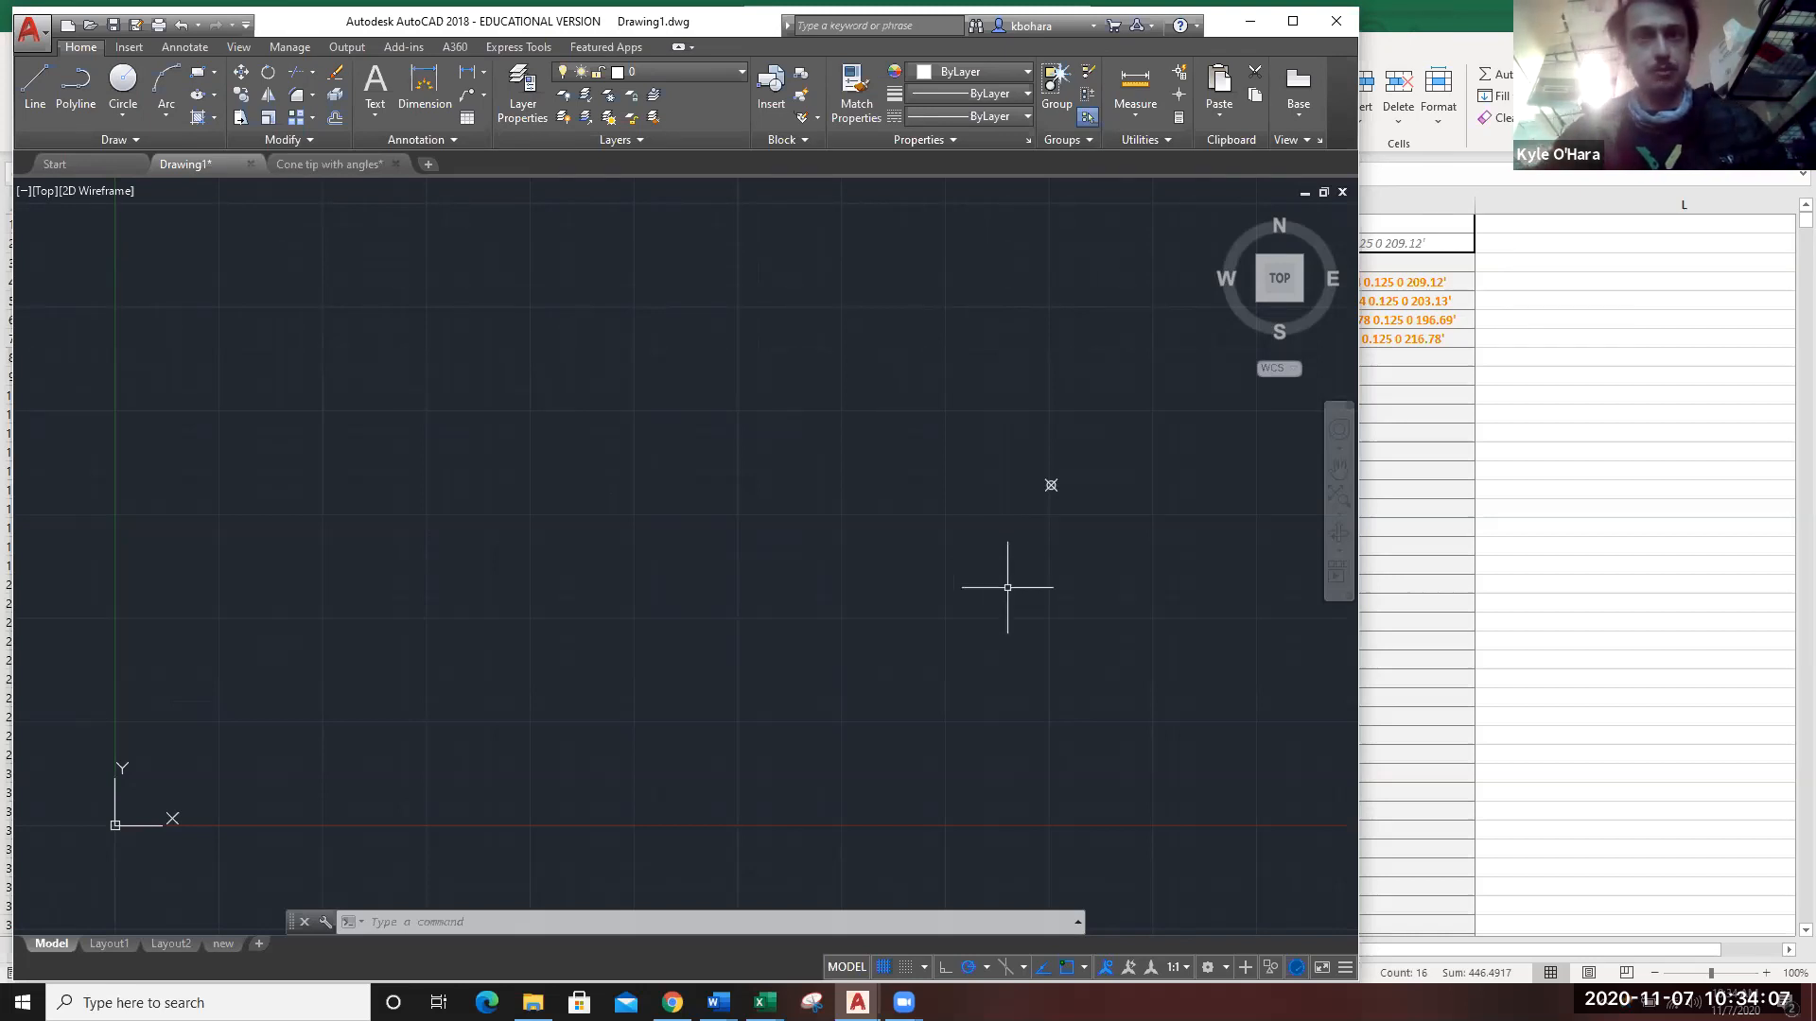
Delete the existing survey point from the drawing.
click(1092, 553)
click(1021, 432)
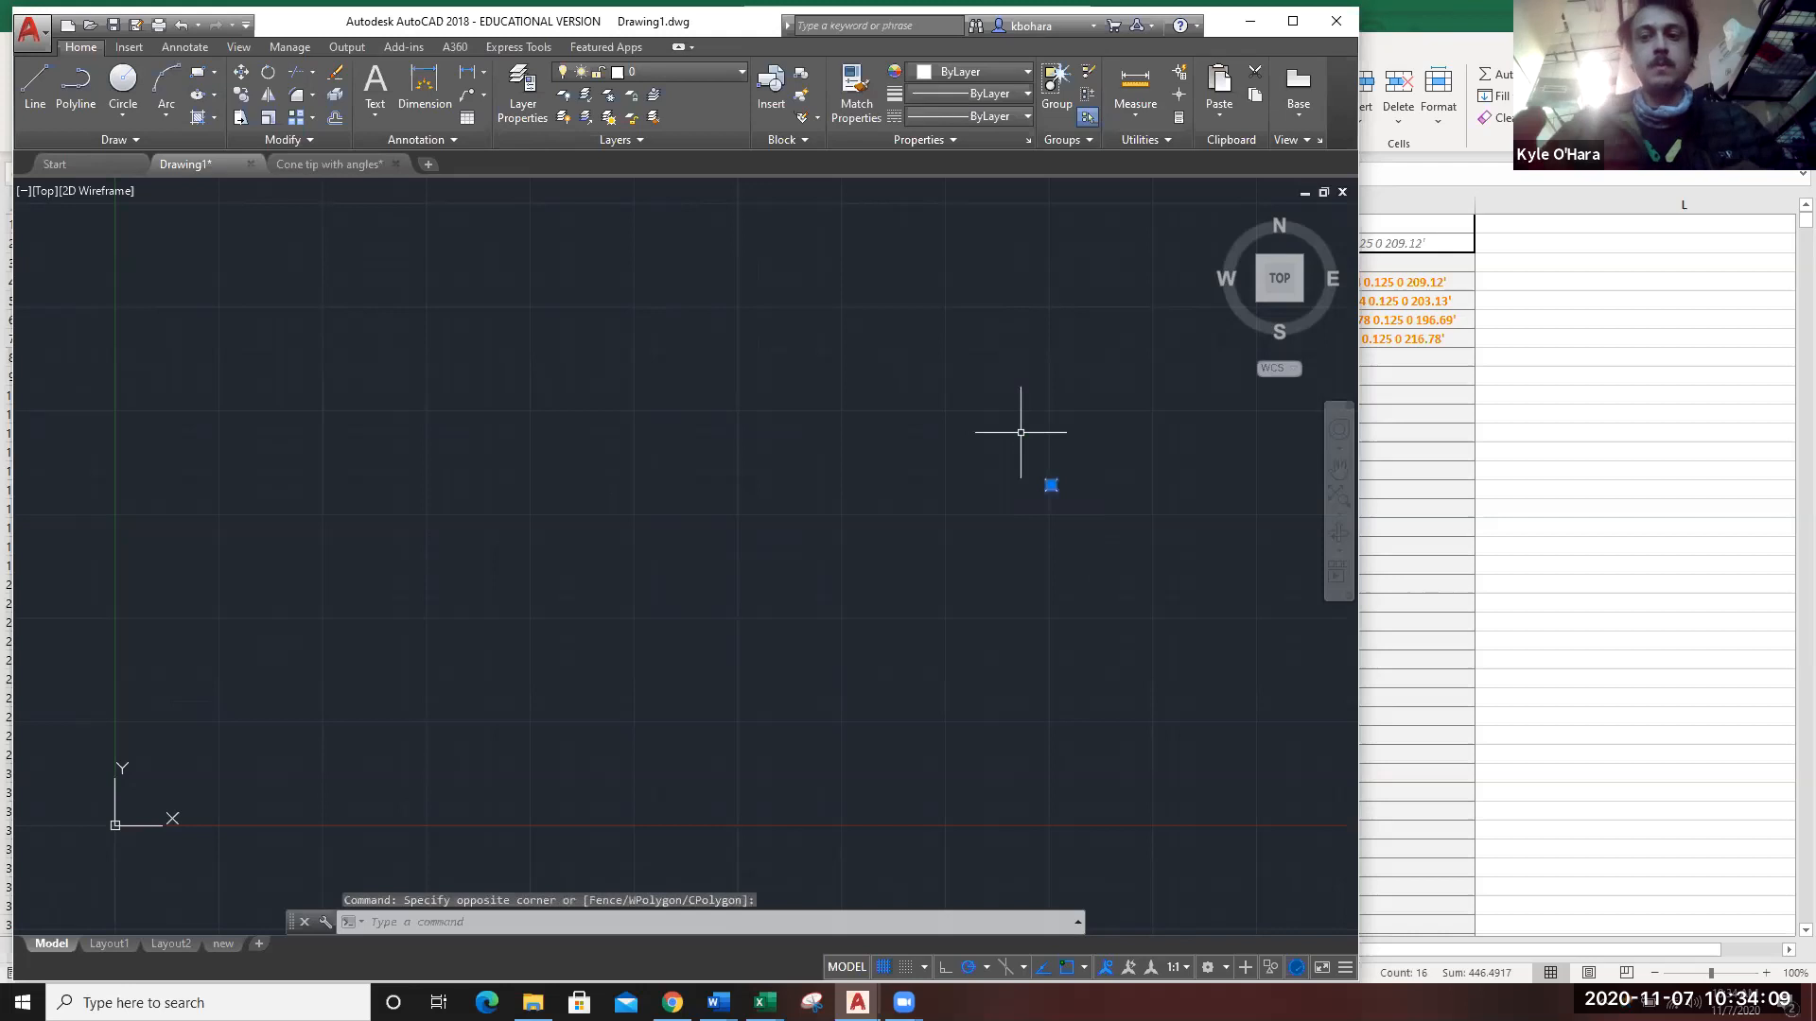
key(Delete)
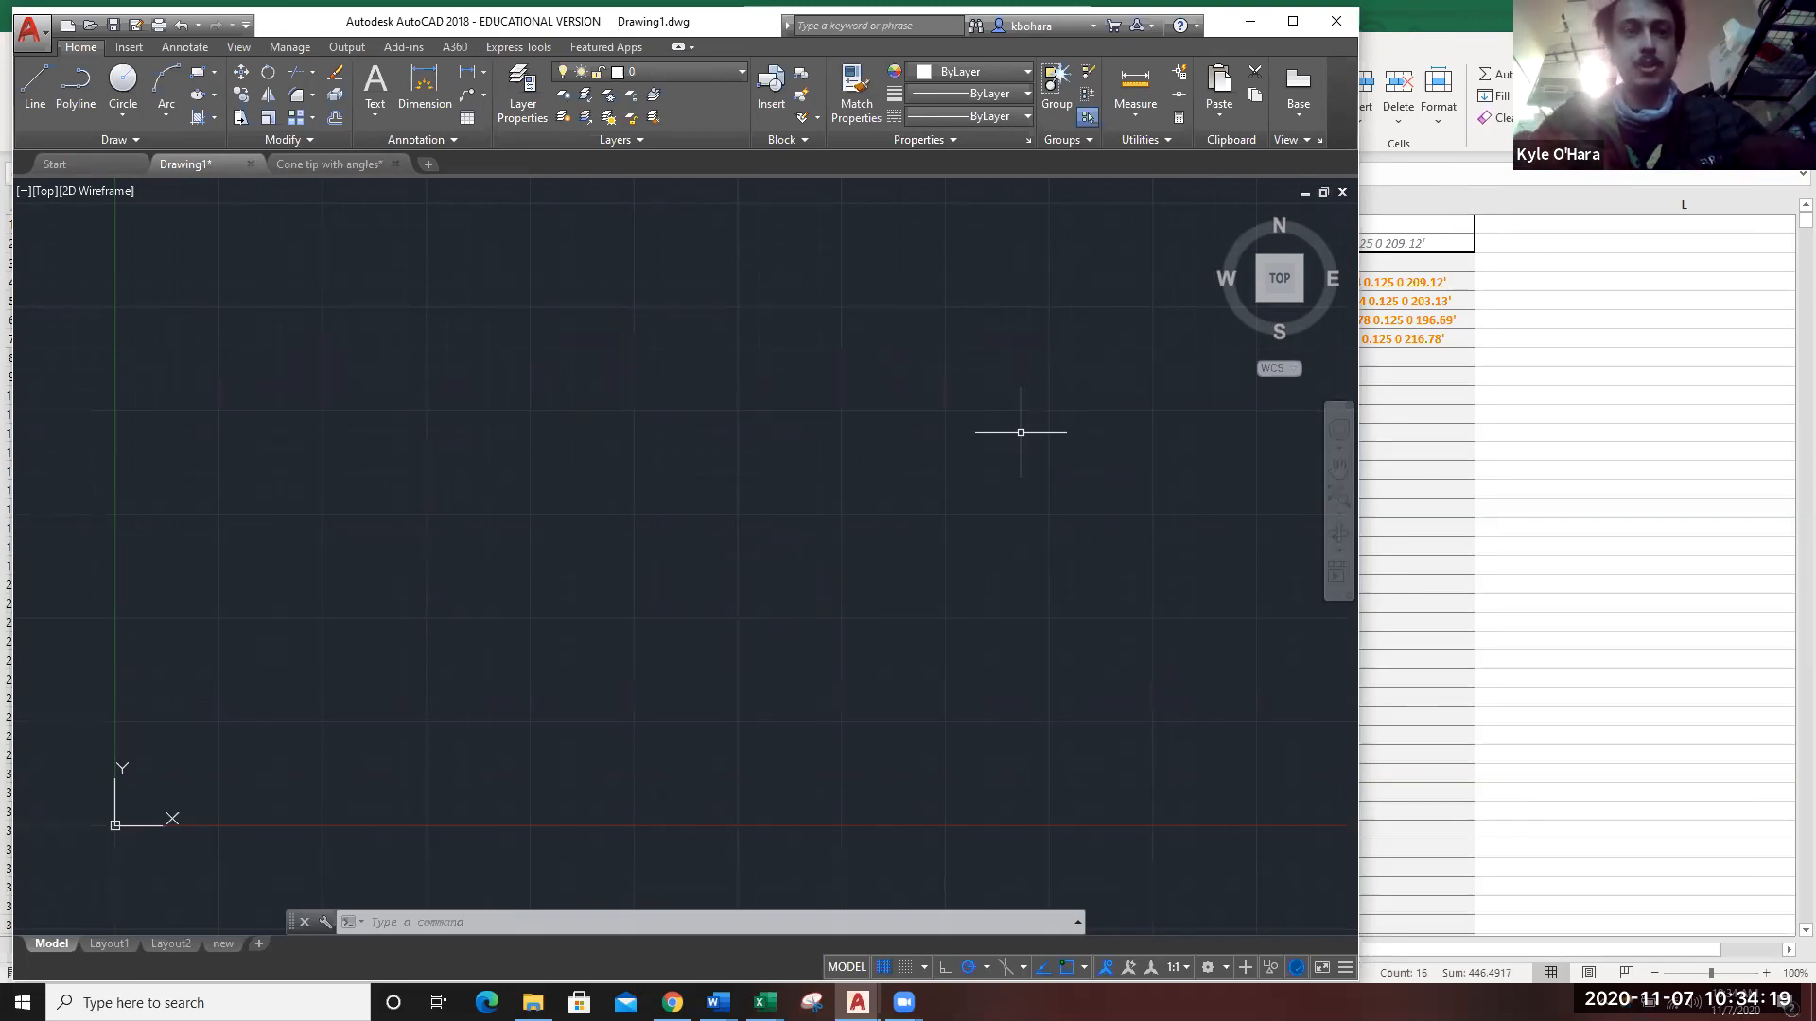
Set the drawing's angle units to Deg/Min/Sec with a precision of 0d00'00" in the Drawing Units settings.
click(570, 924)
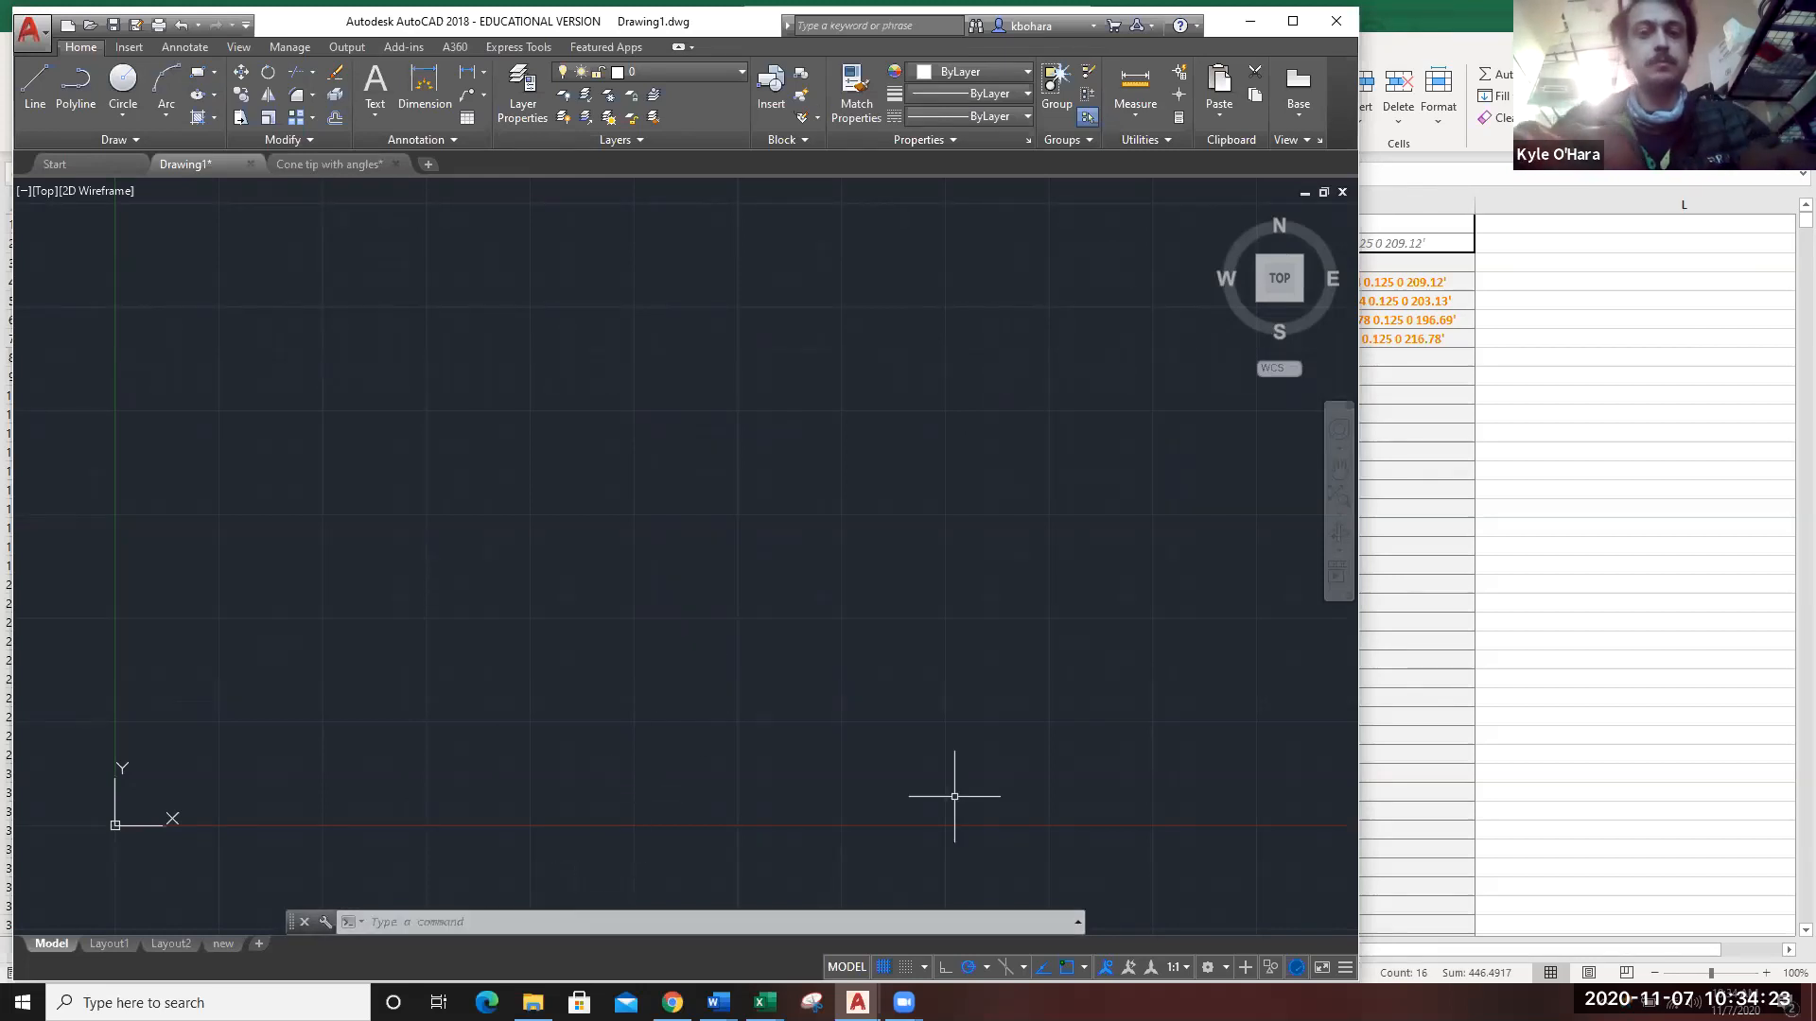
text(u)
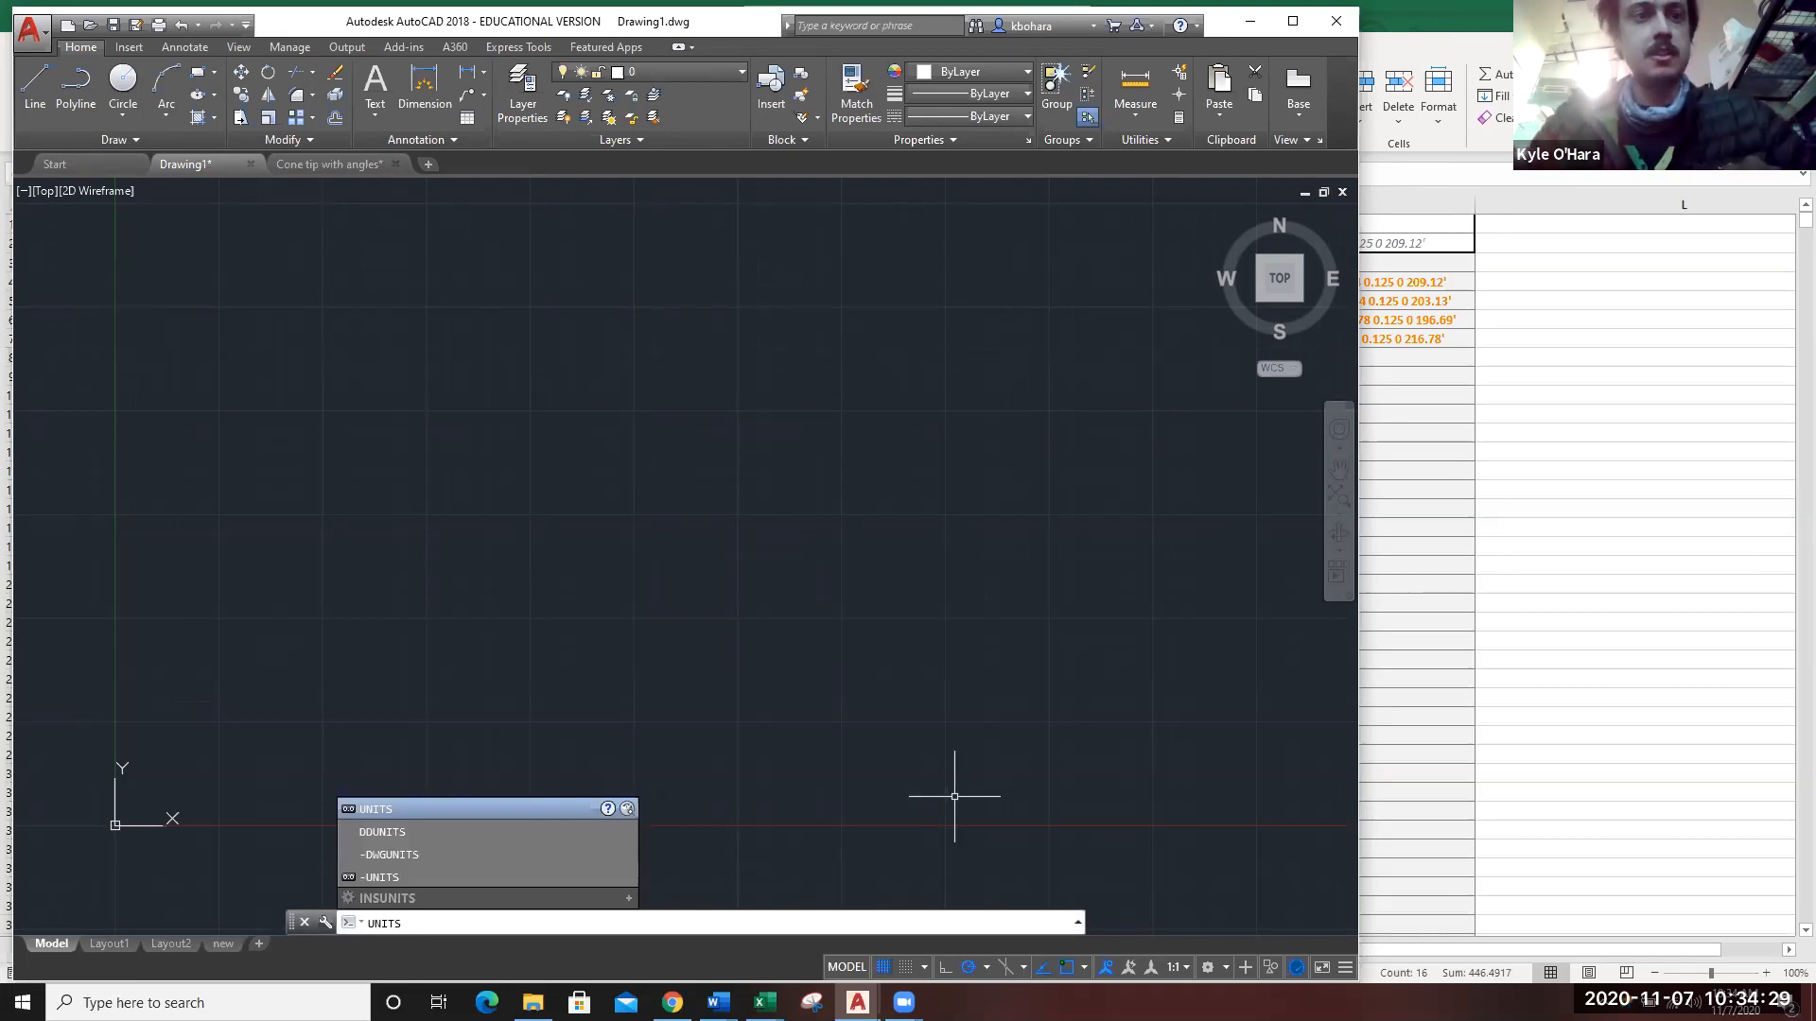
key(Return)
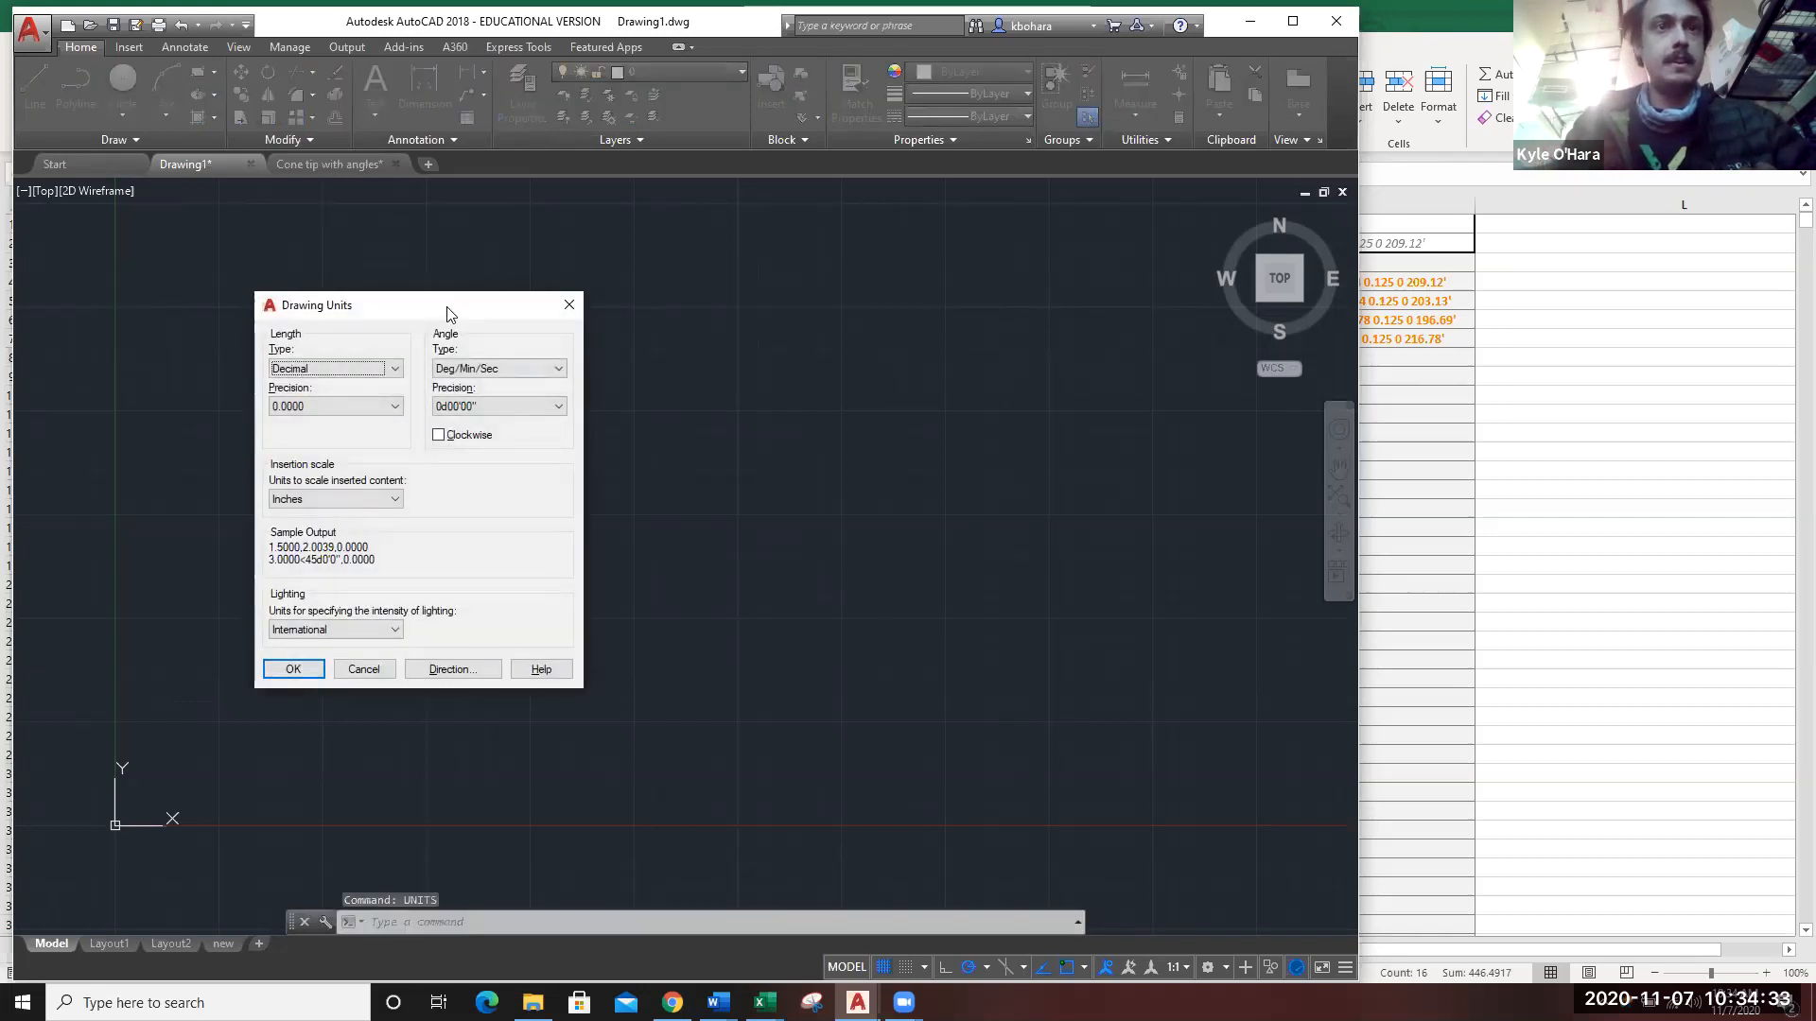
drag(451, 312, 591, 292)
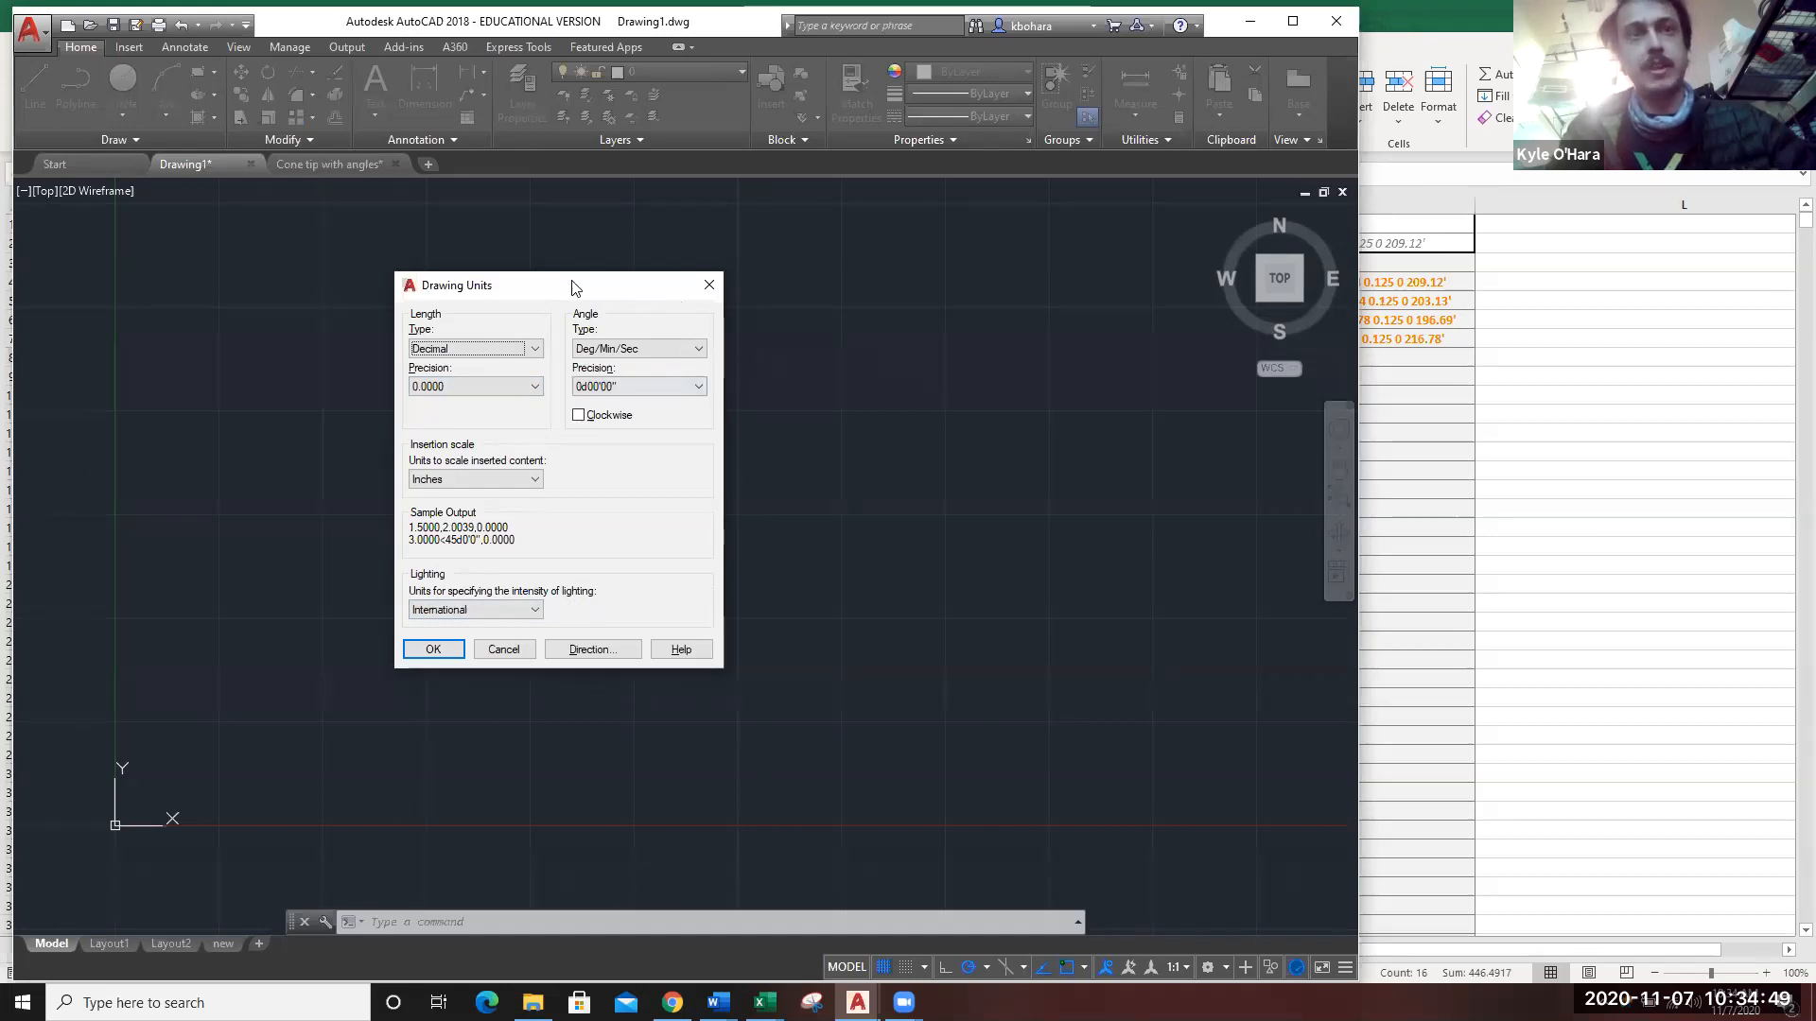
click(614, 351)
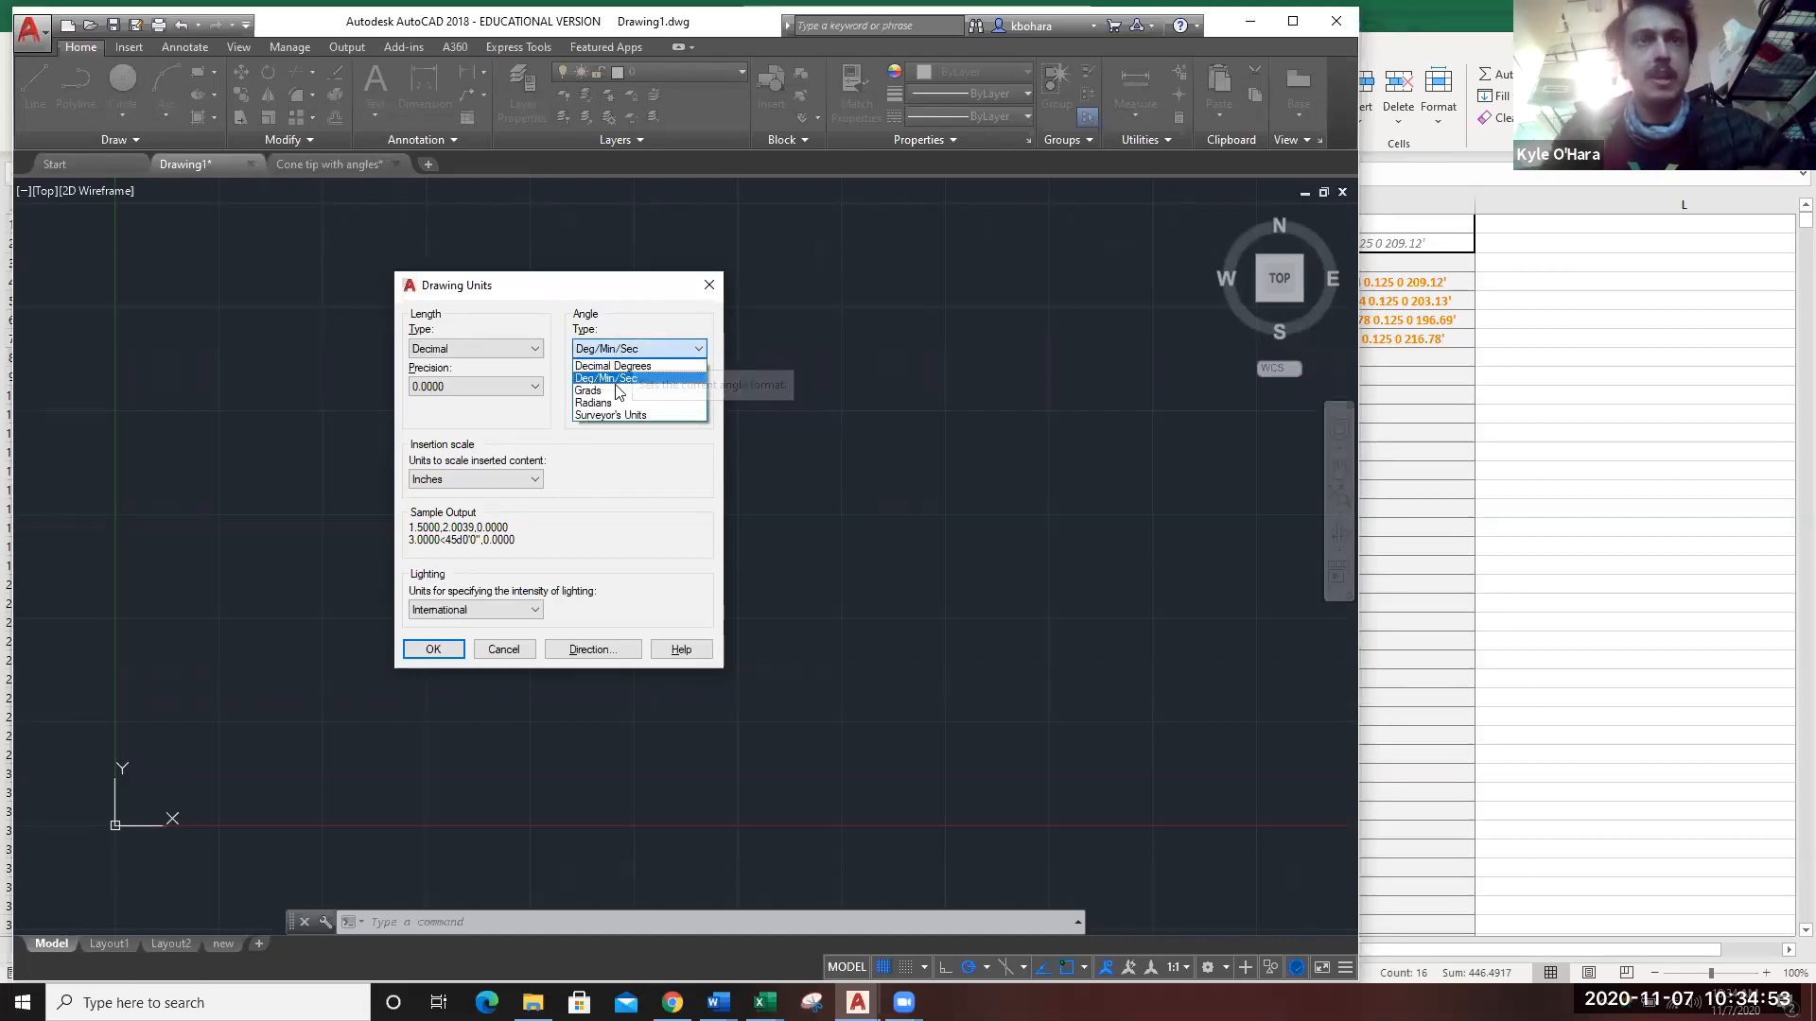
click(610, 378)
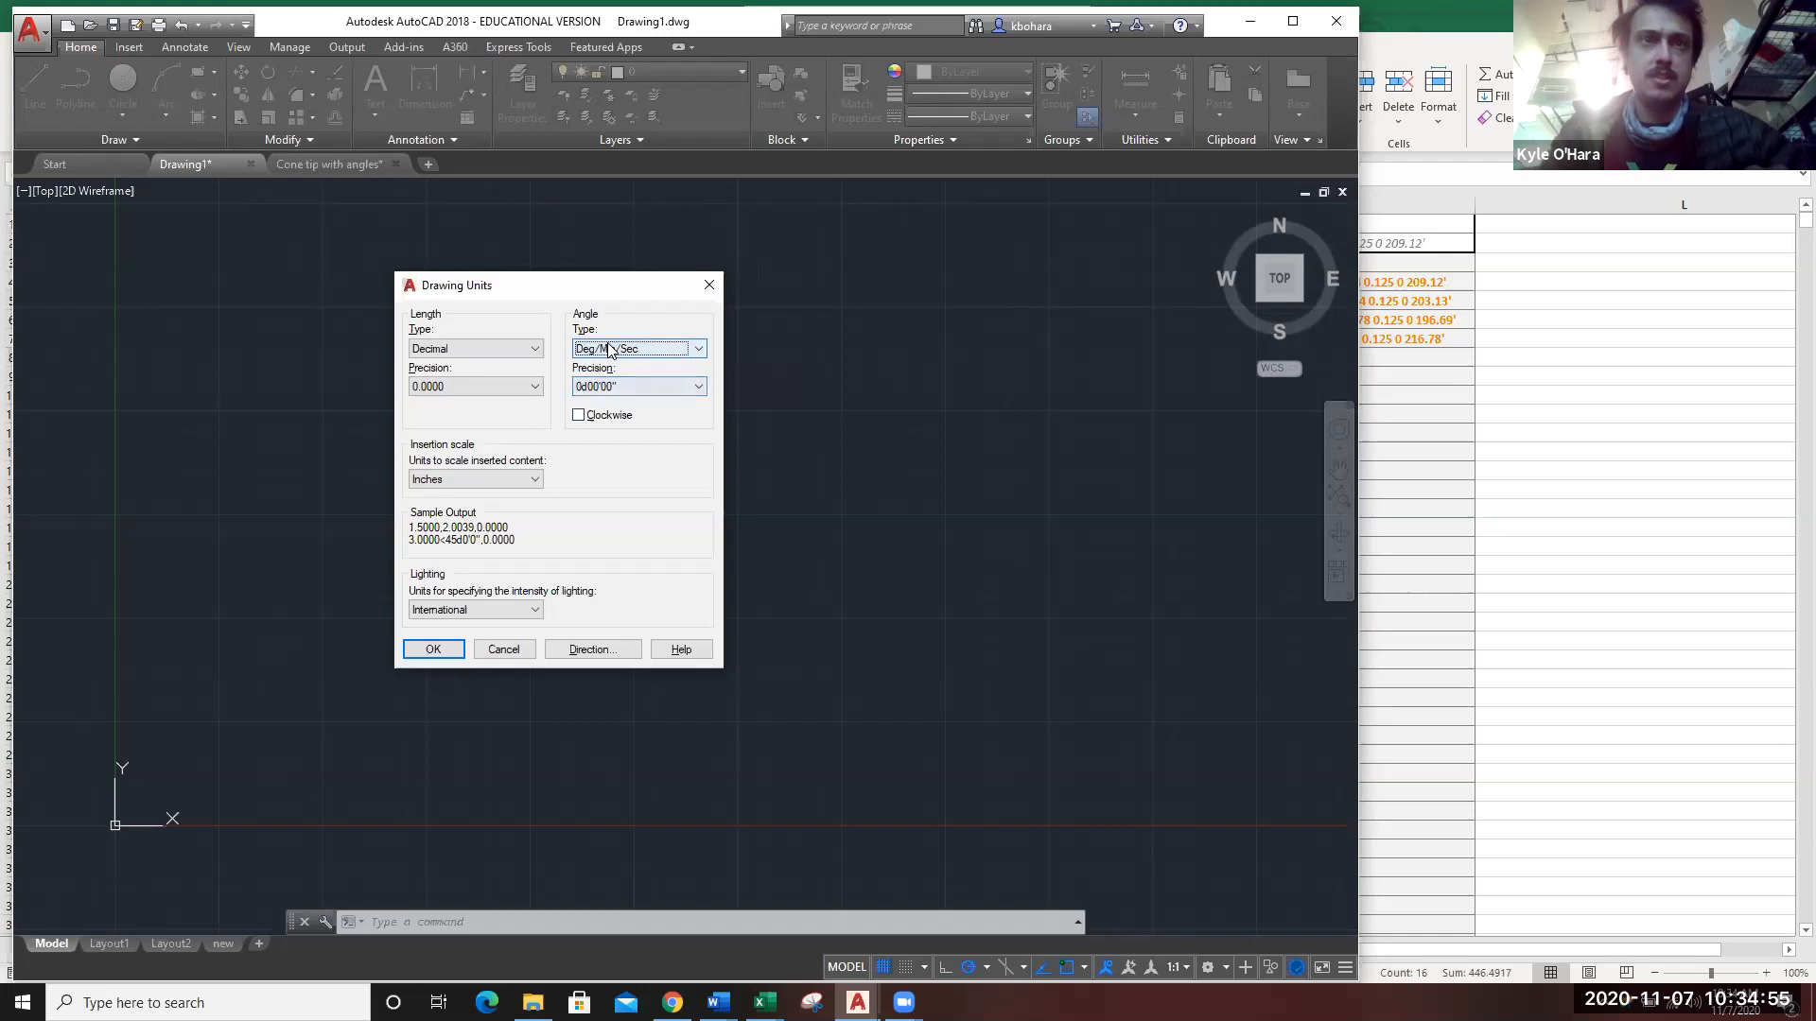
click(610, 350)
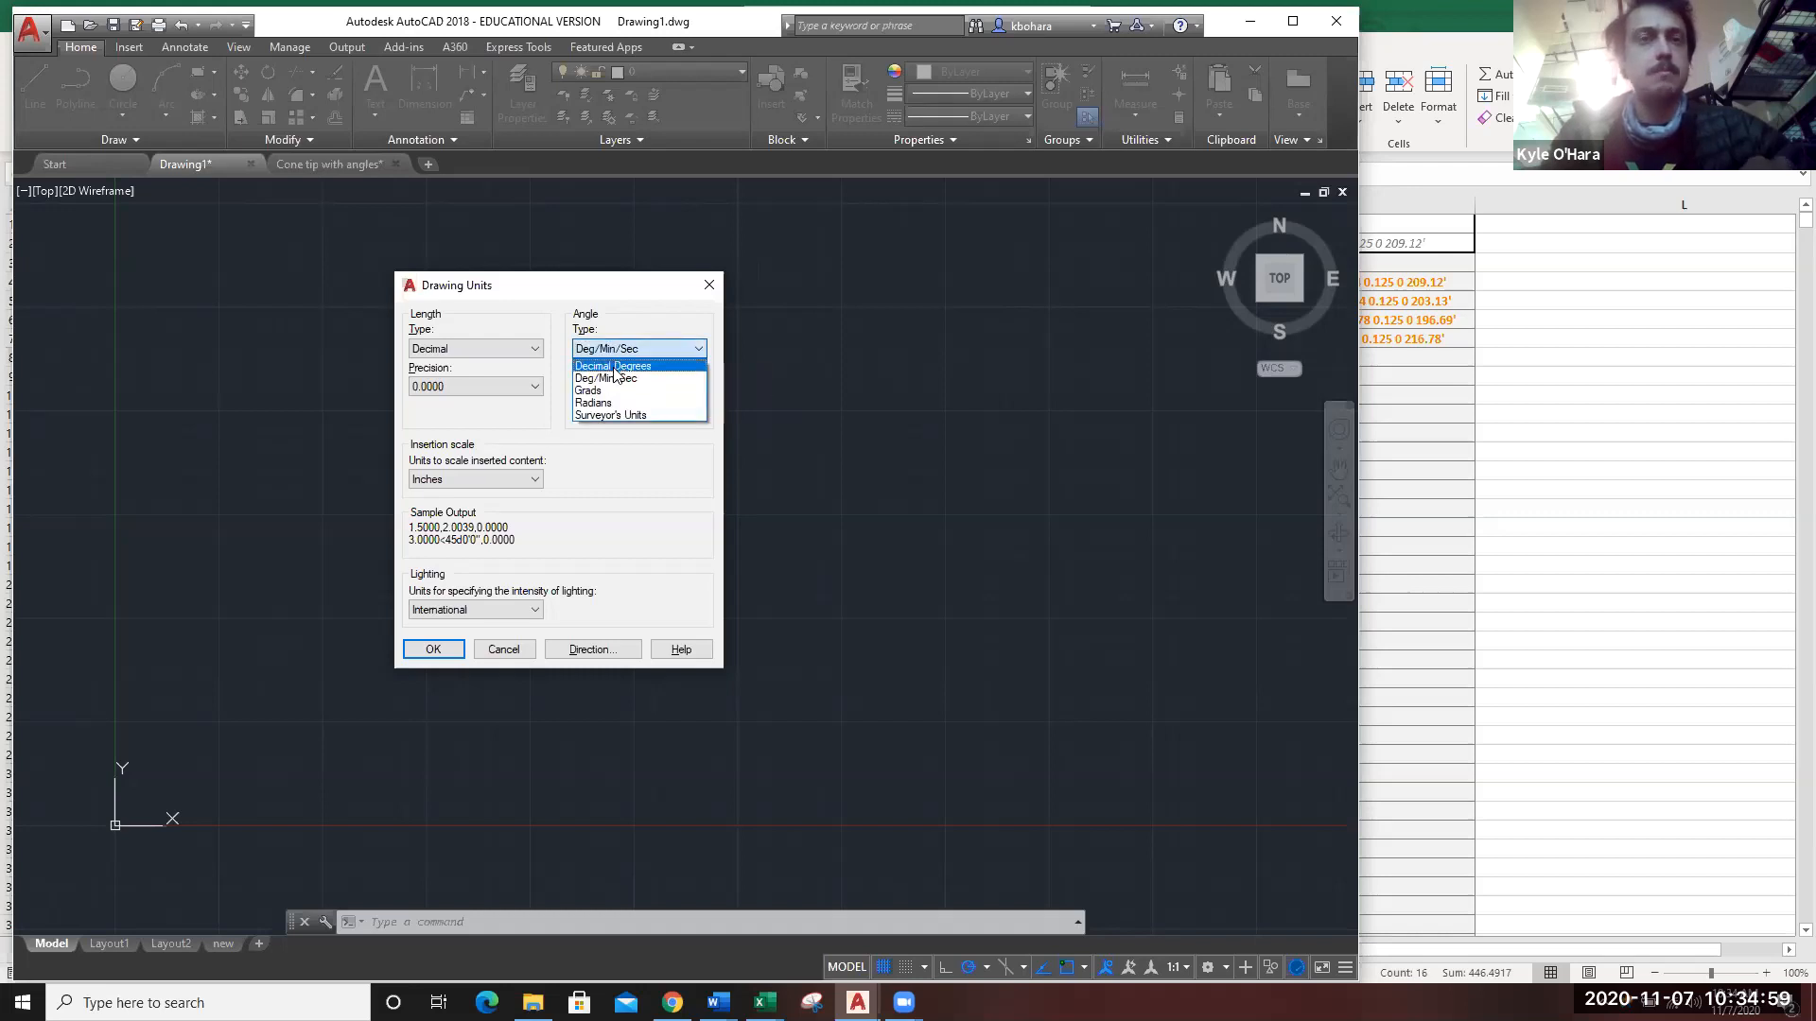
click(612, 367)
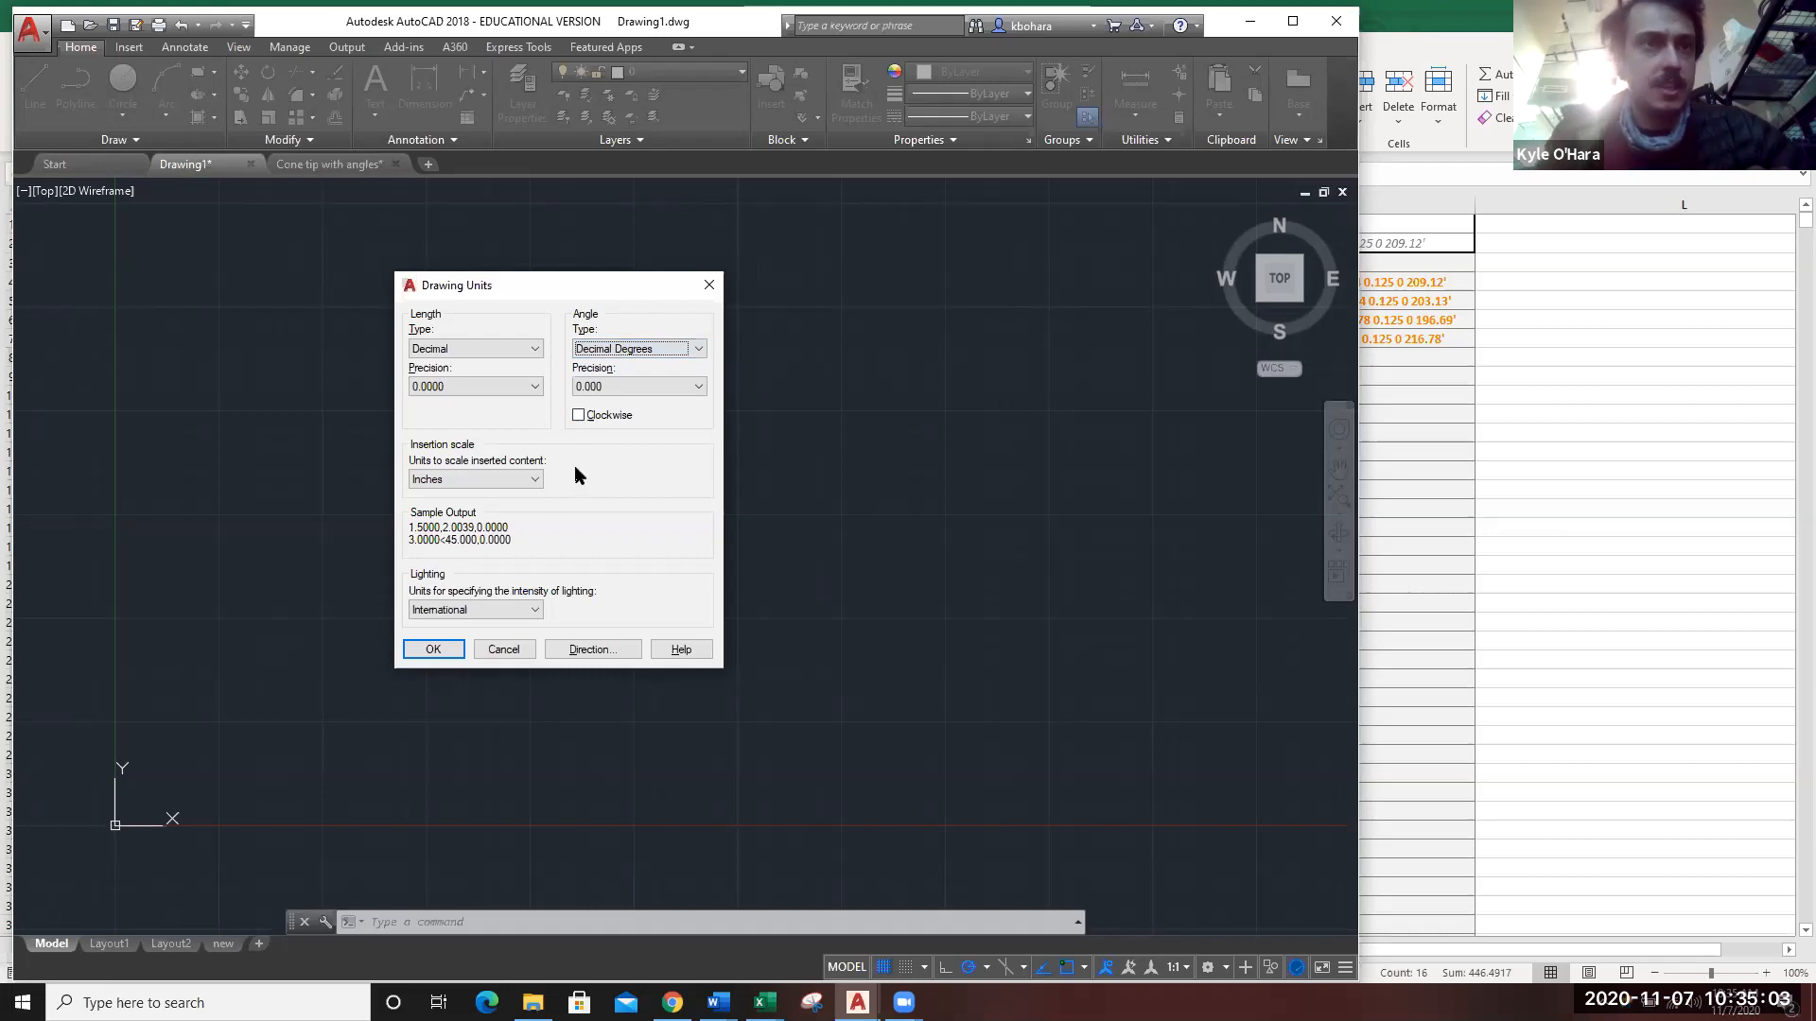
click(619, 350)
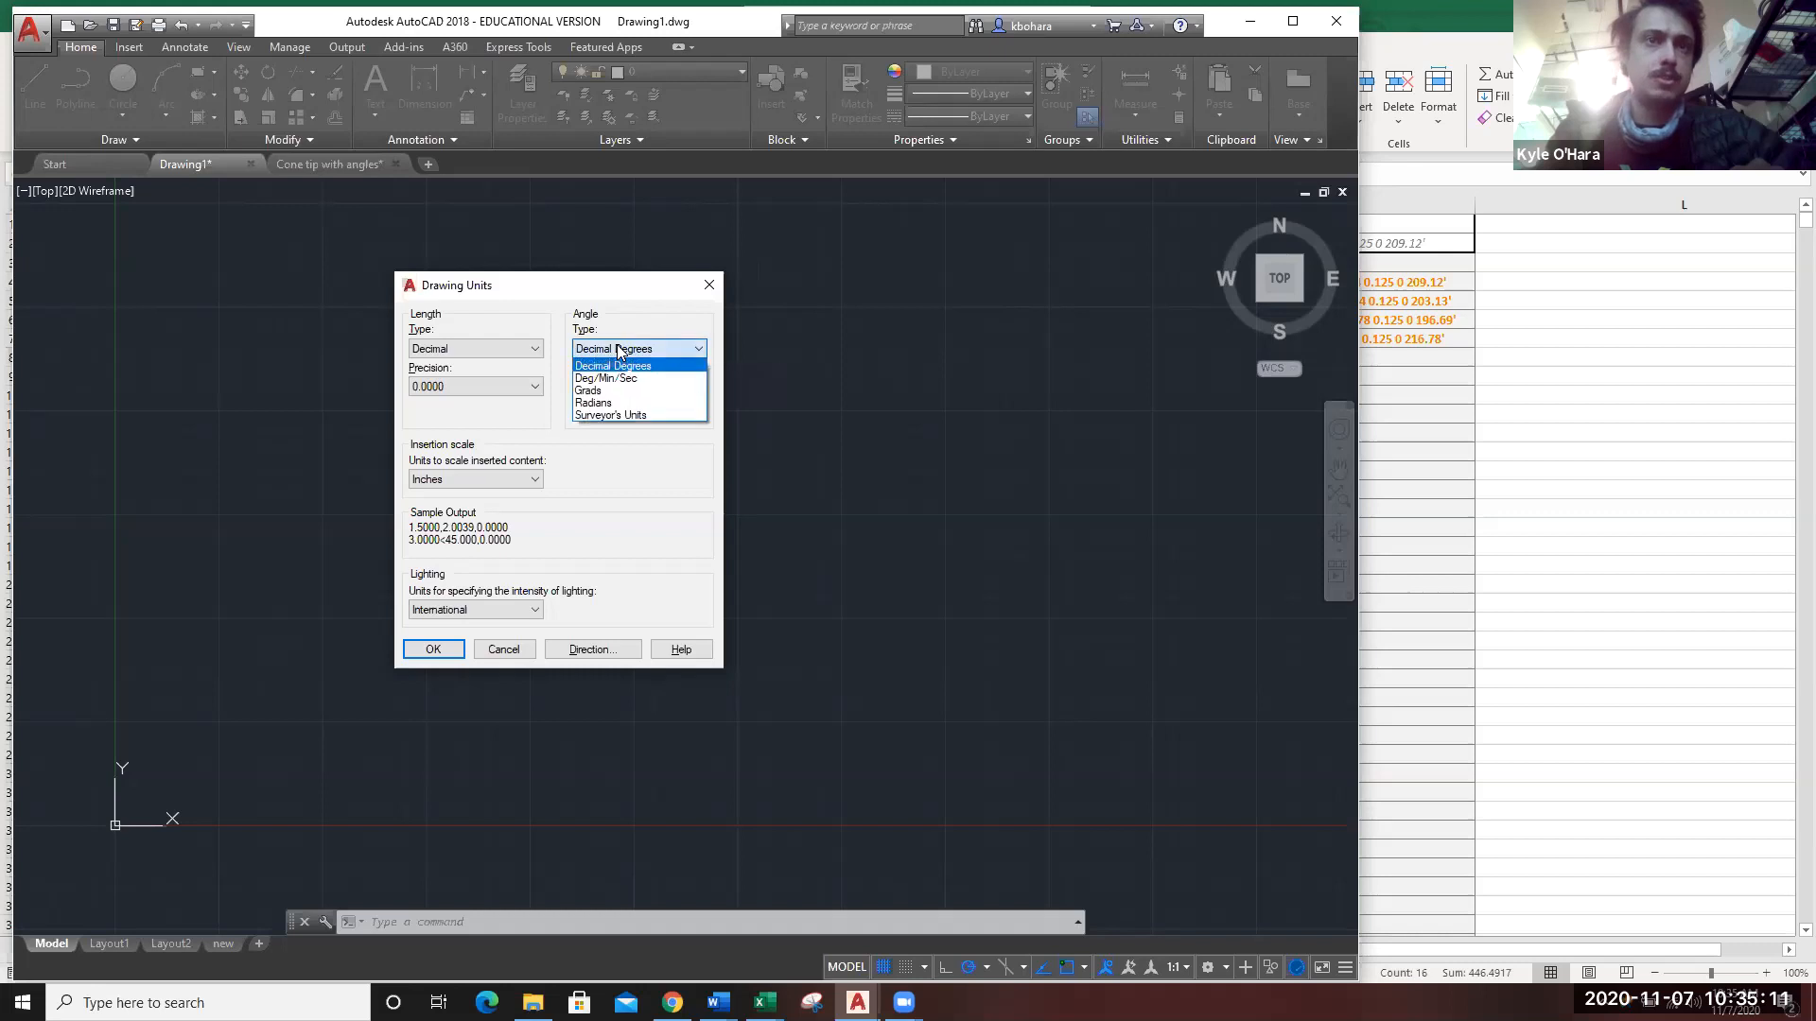
click(619, 378)
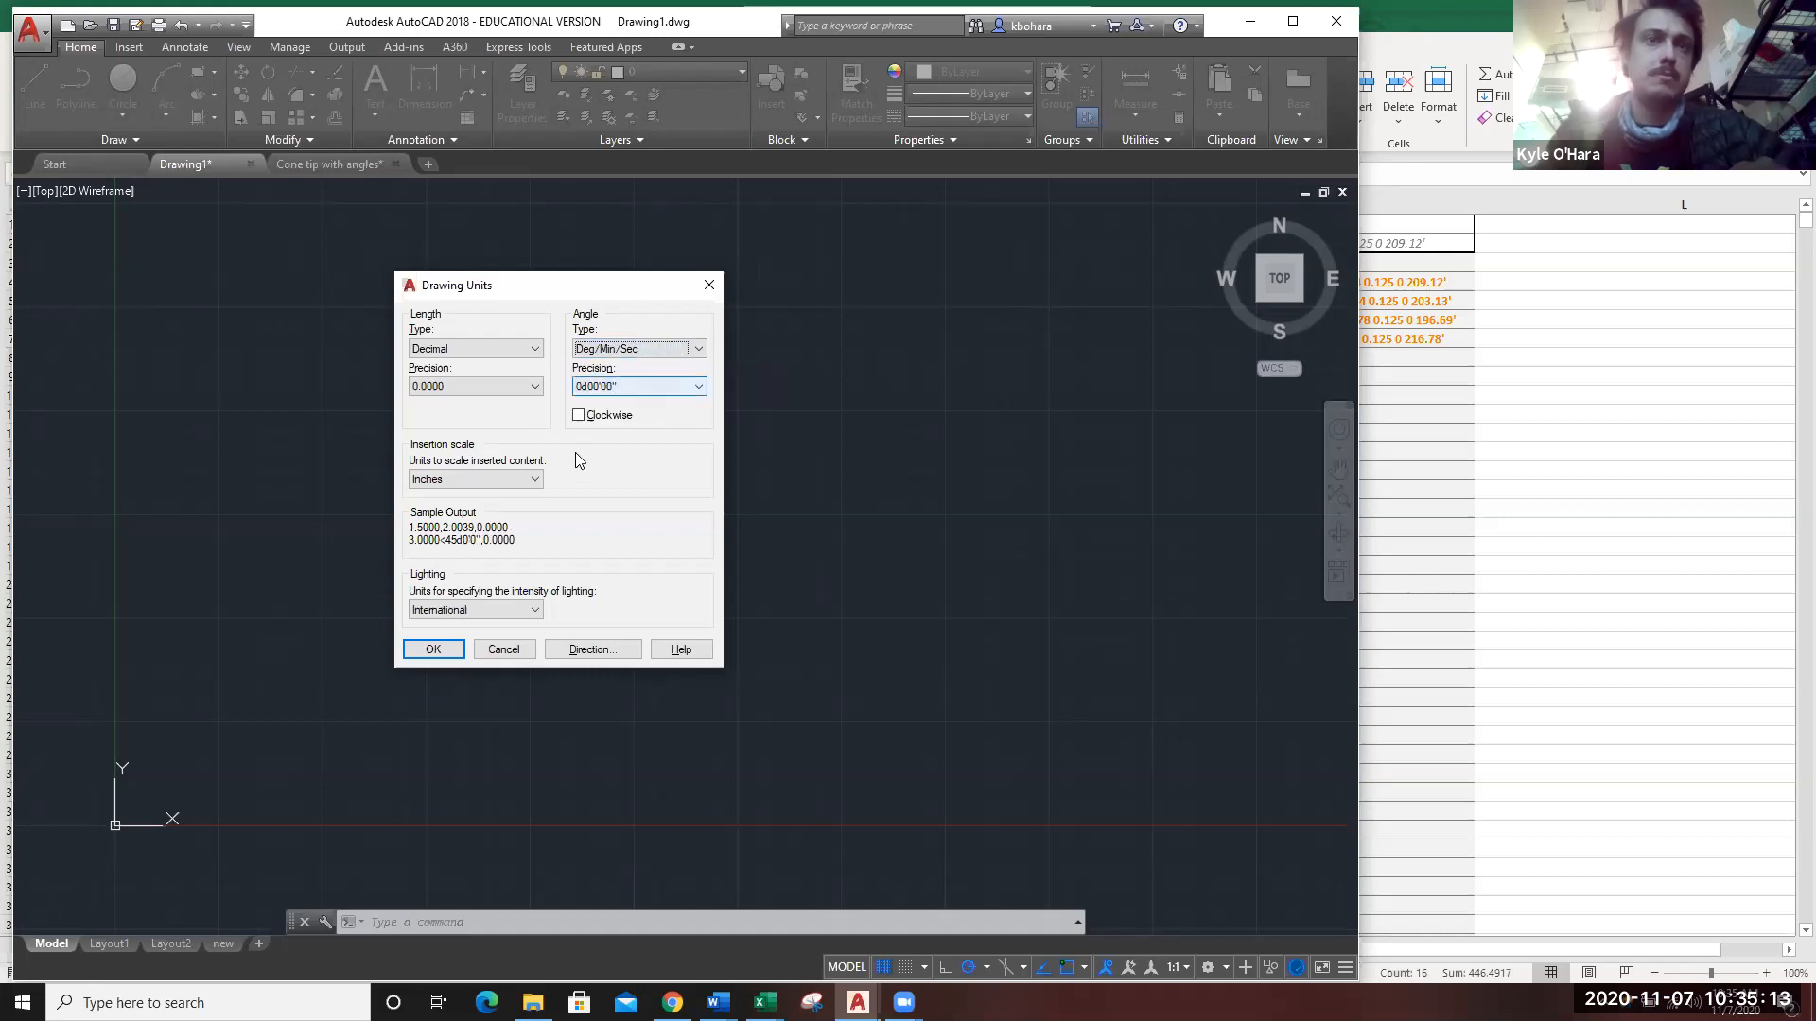
click(613, 386)
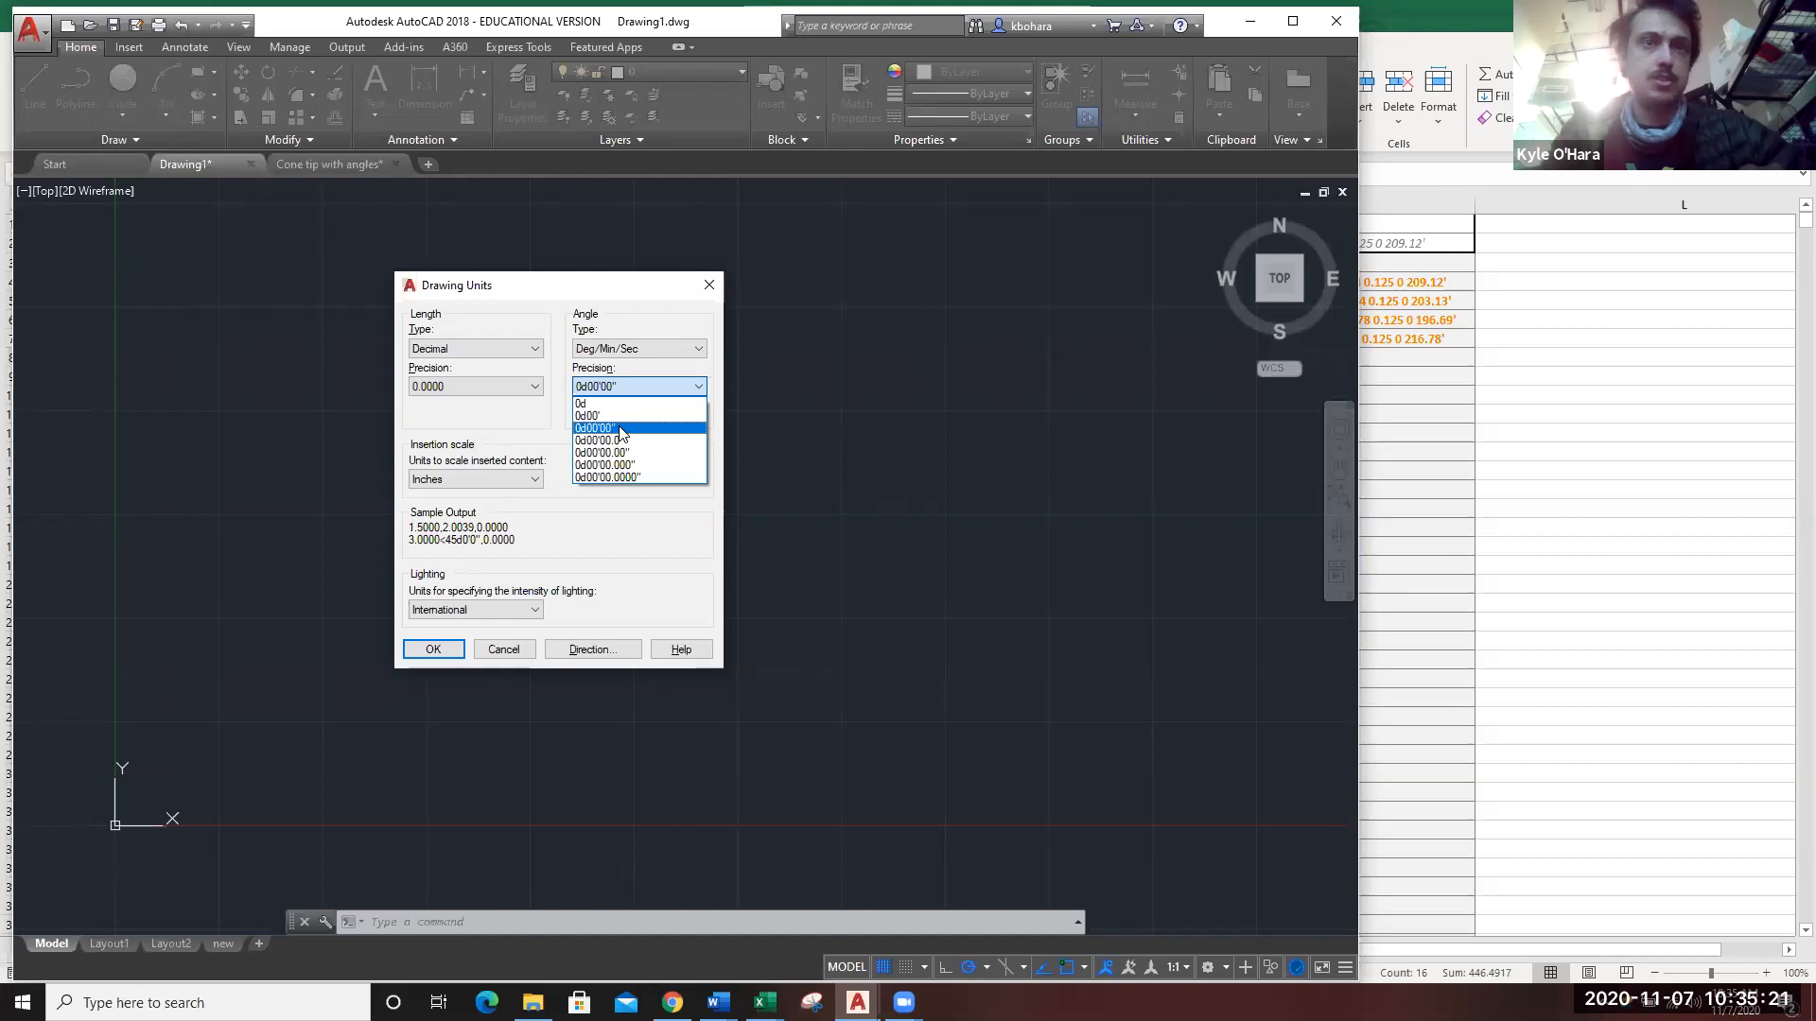
click(620, 427)
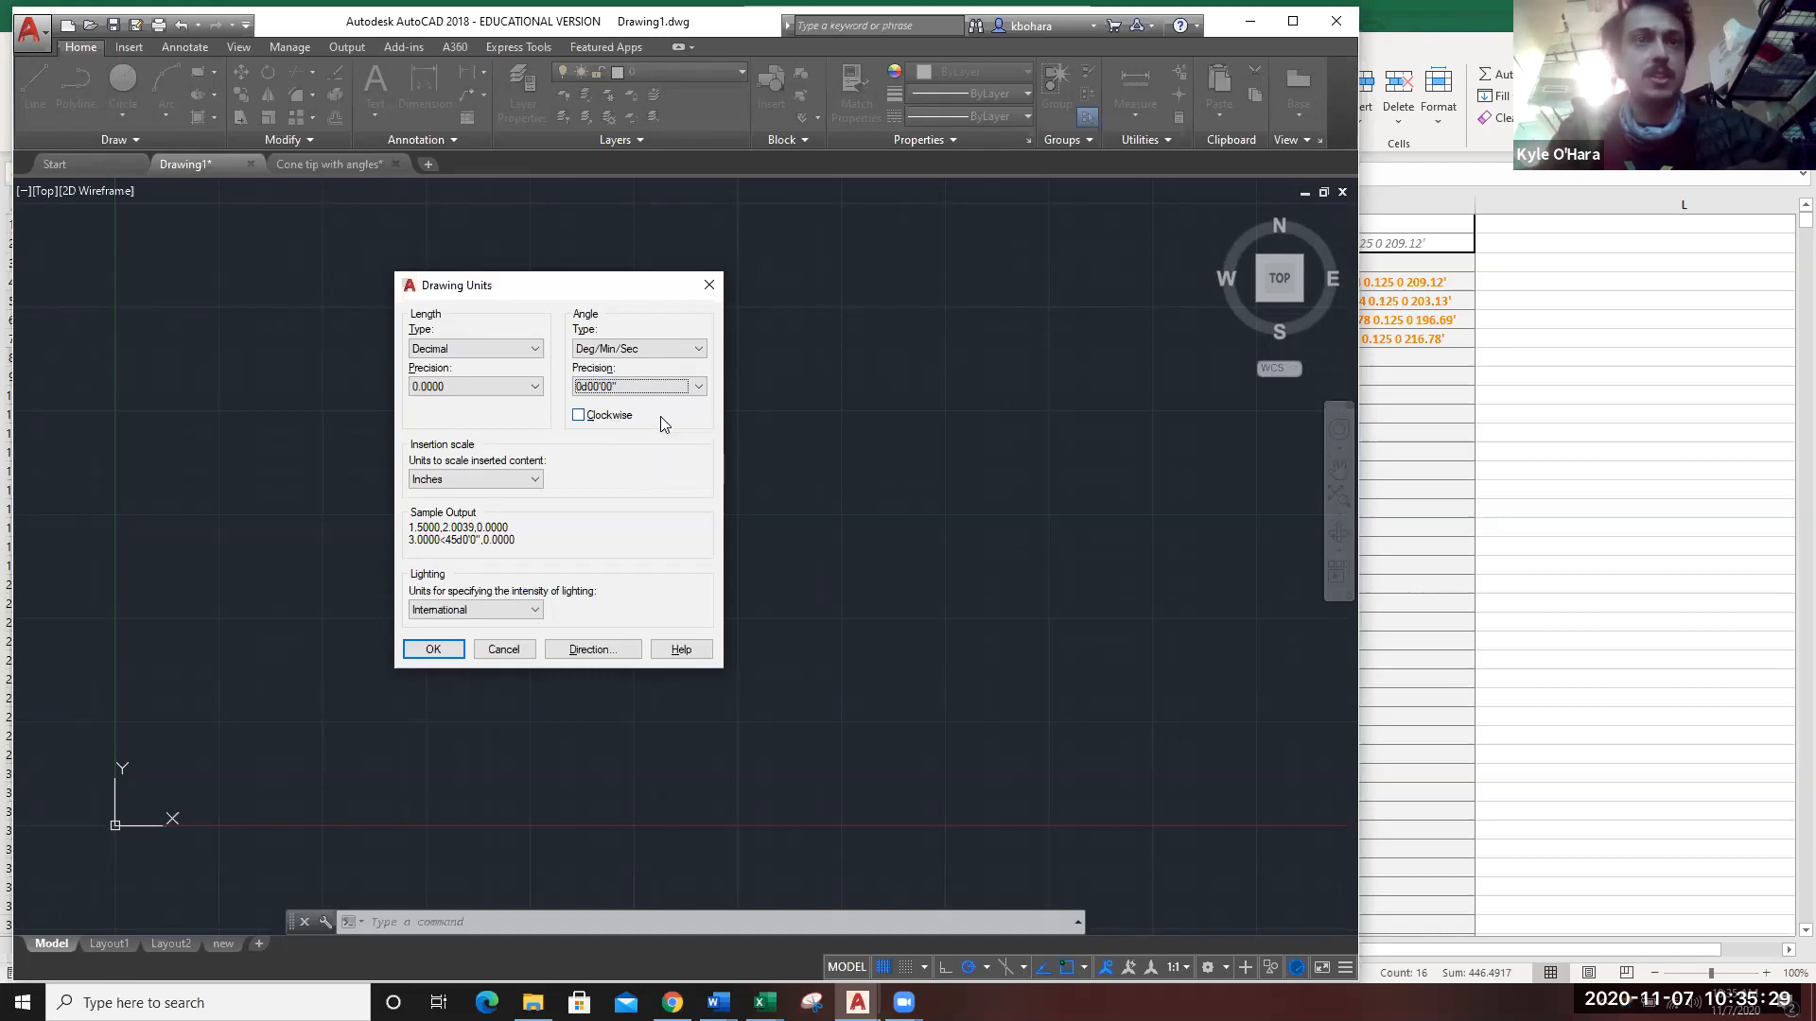
Make angles measure clockwise from a North base angle and apply the drawing units.
click(579, 416)
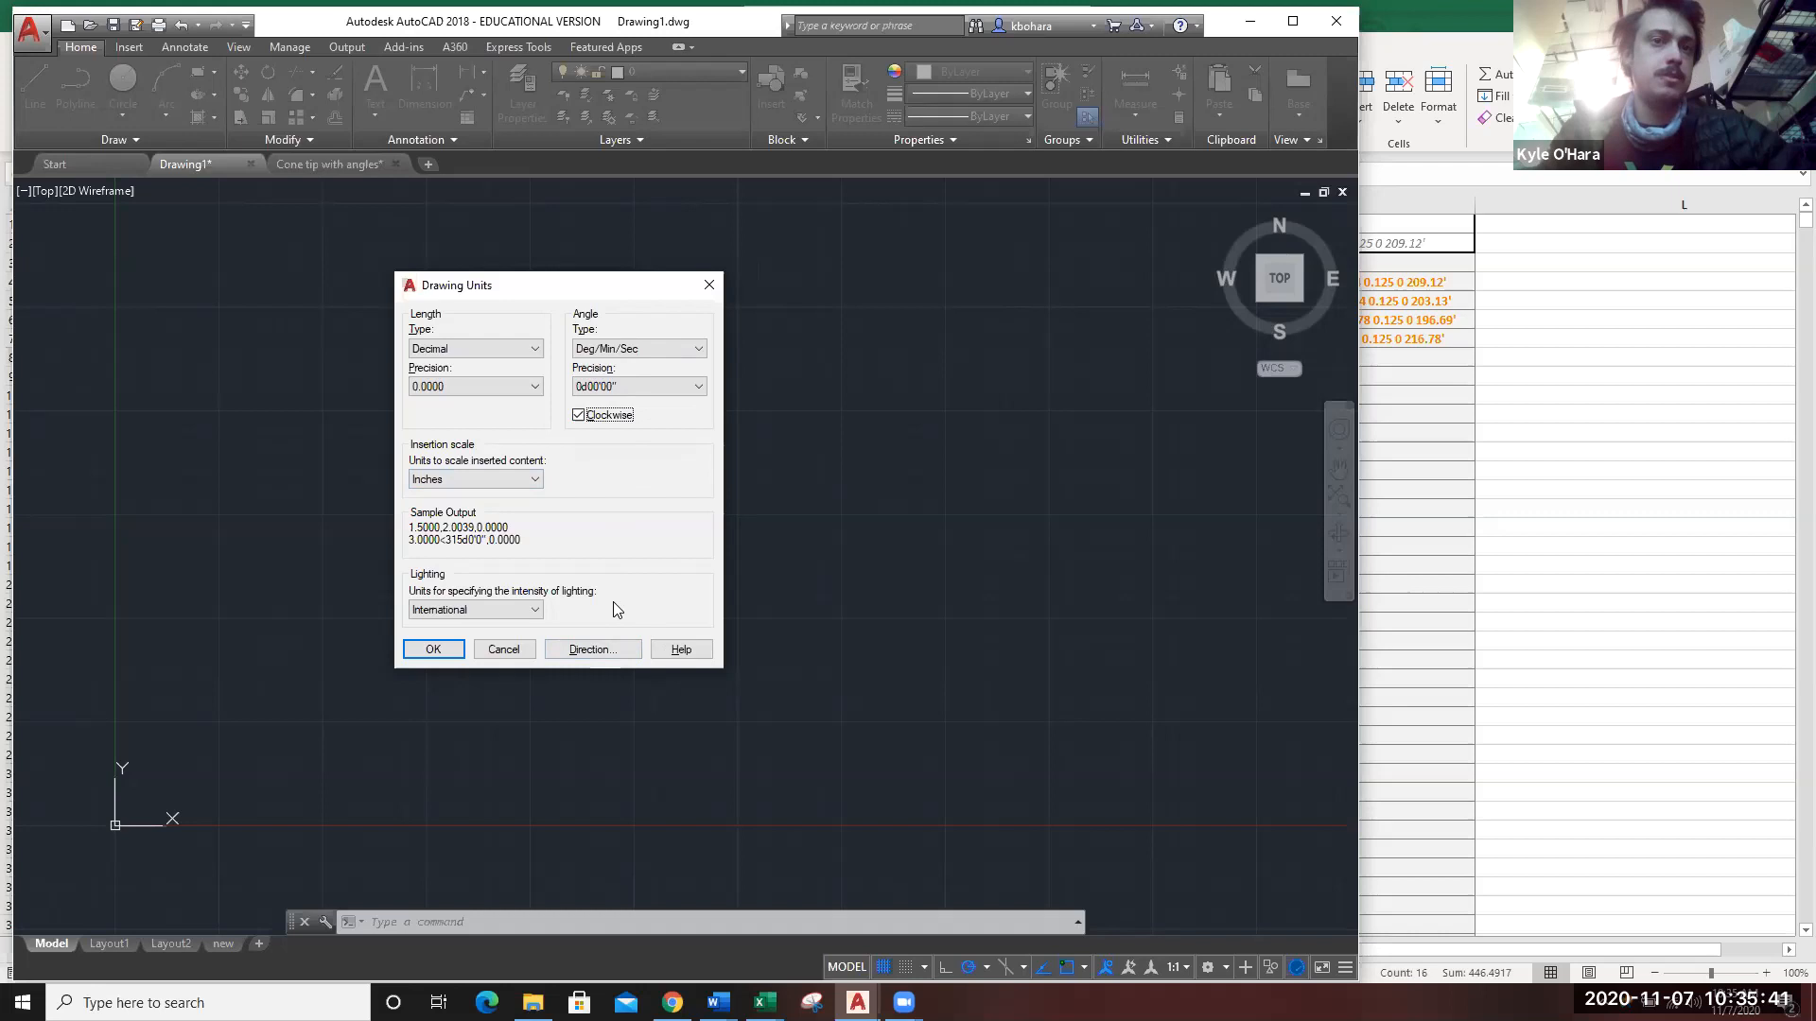
click(611, 651)
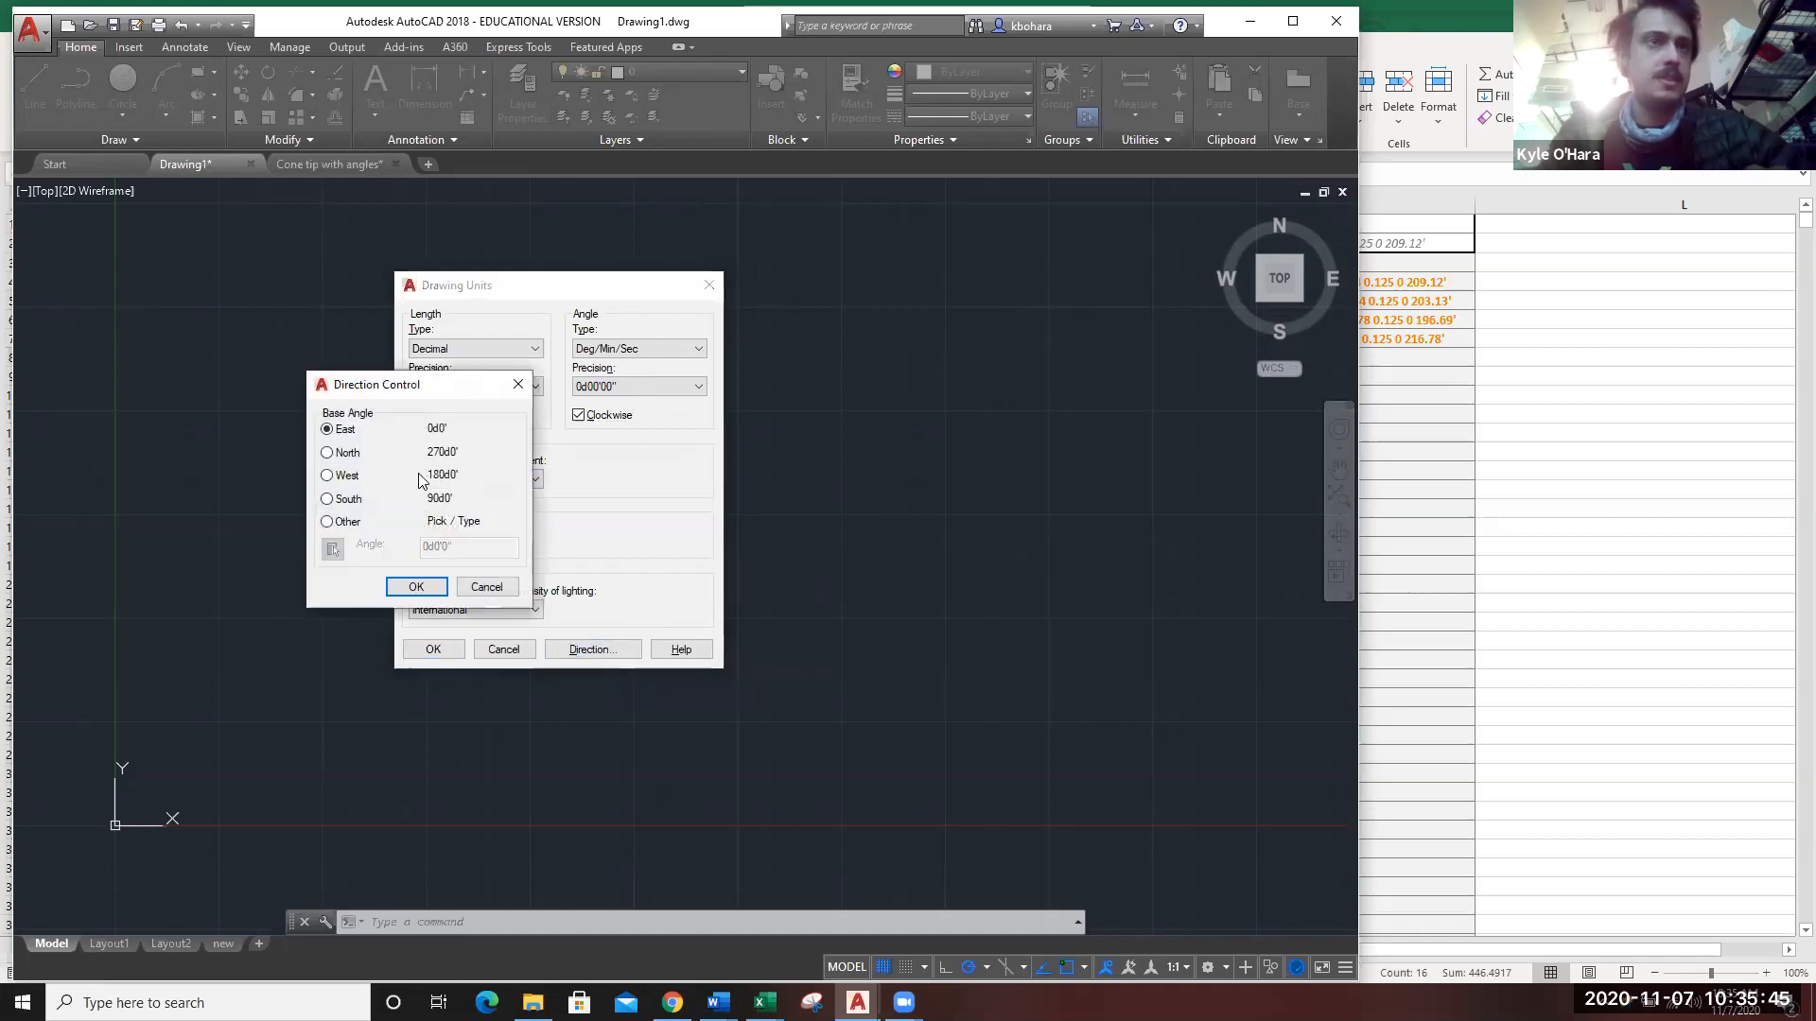
click(350, 454)
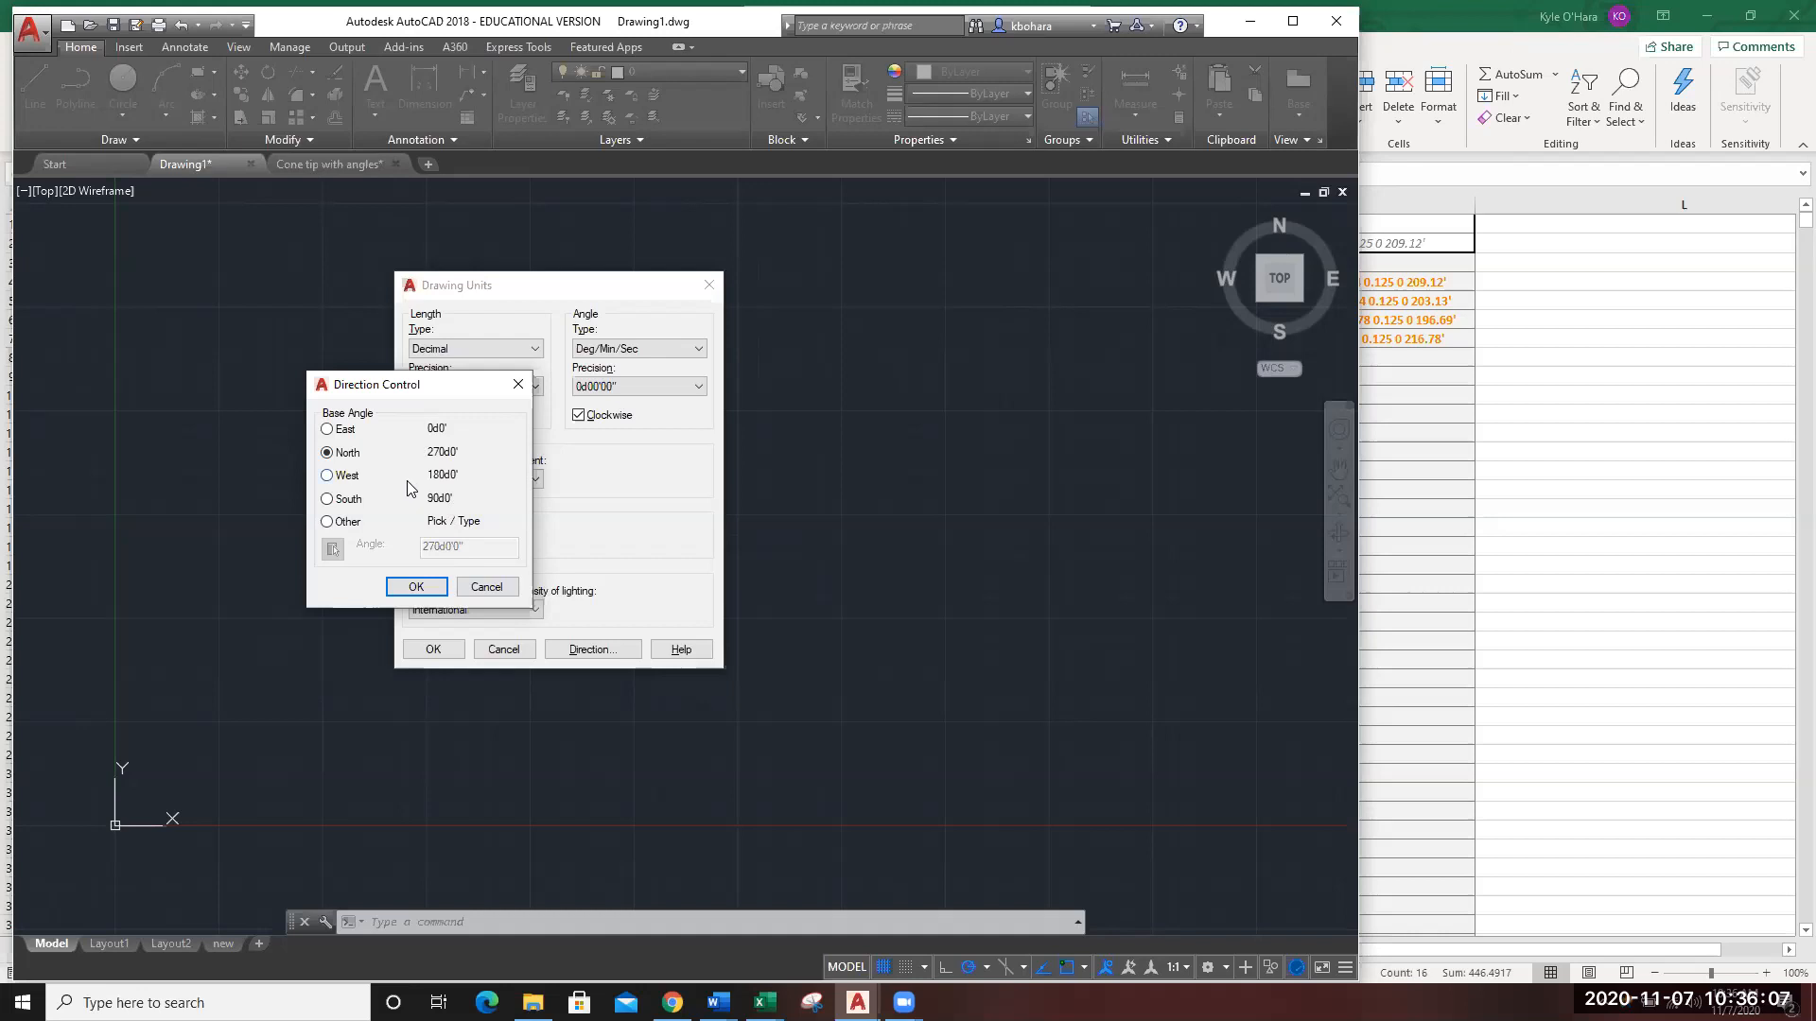
click(418, 588)
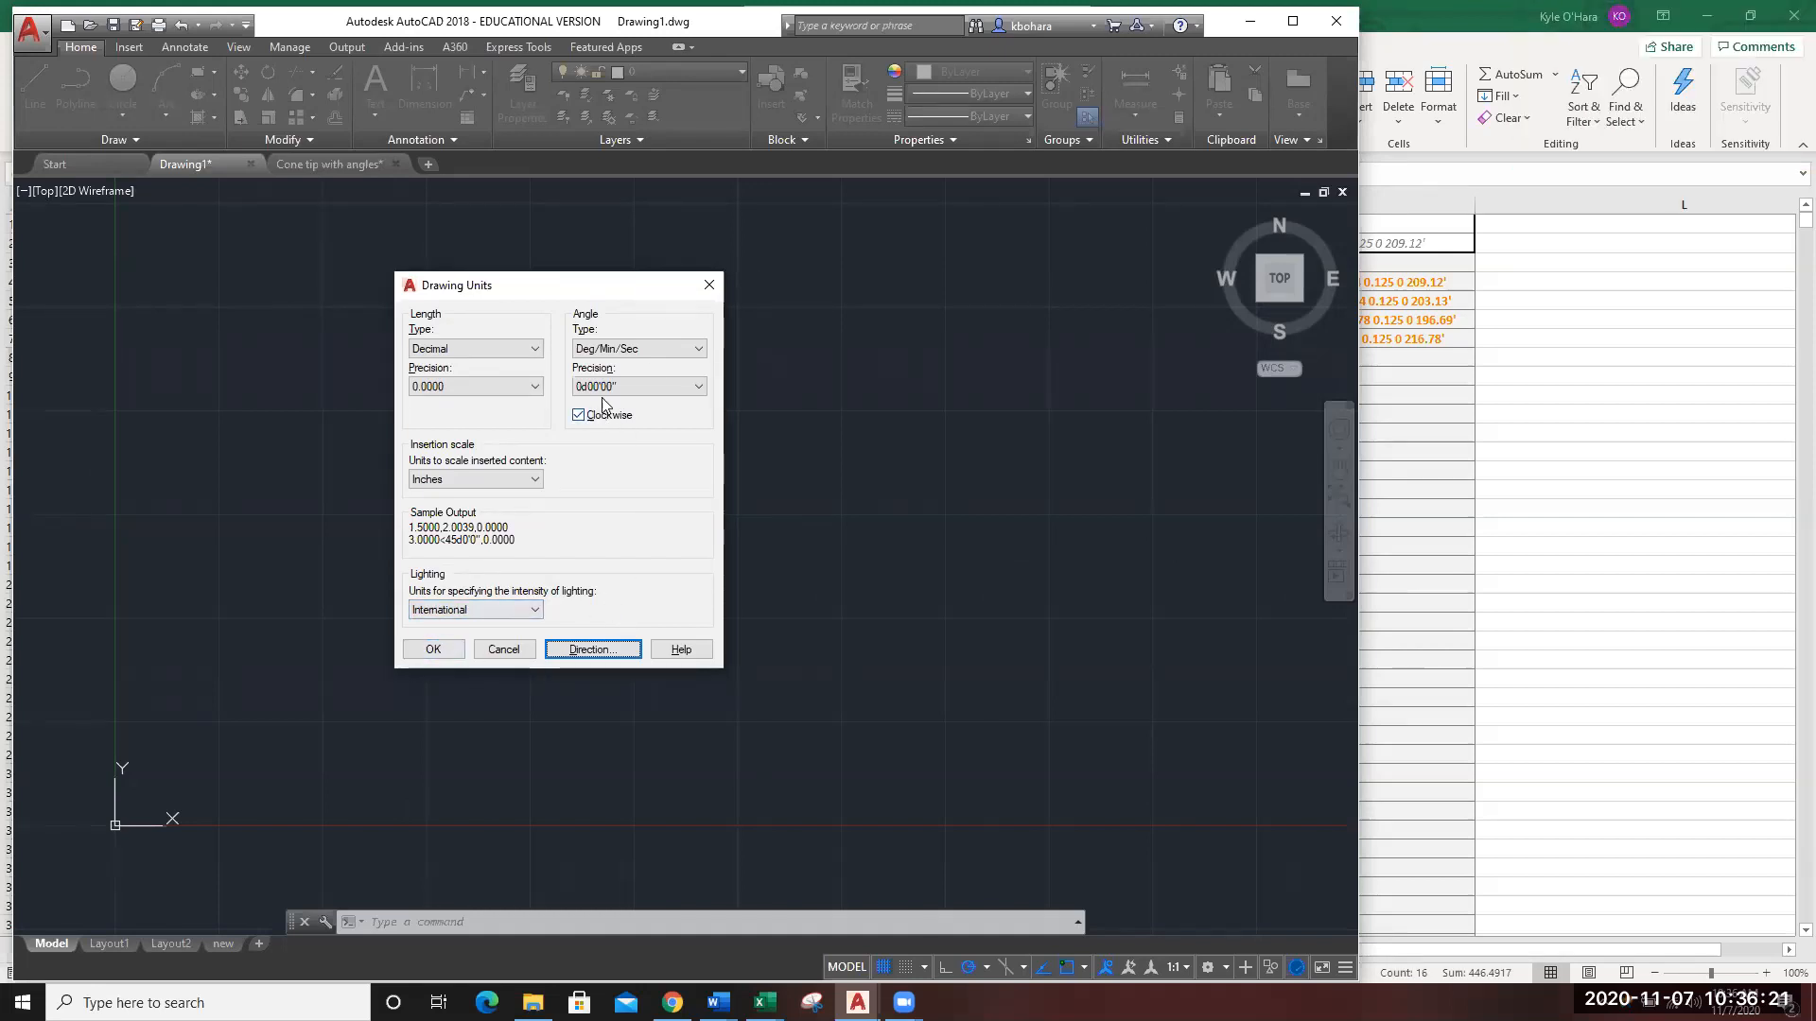
click(433, 649)
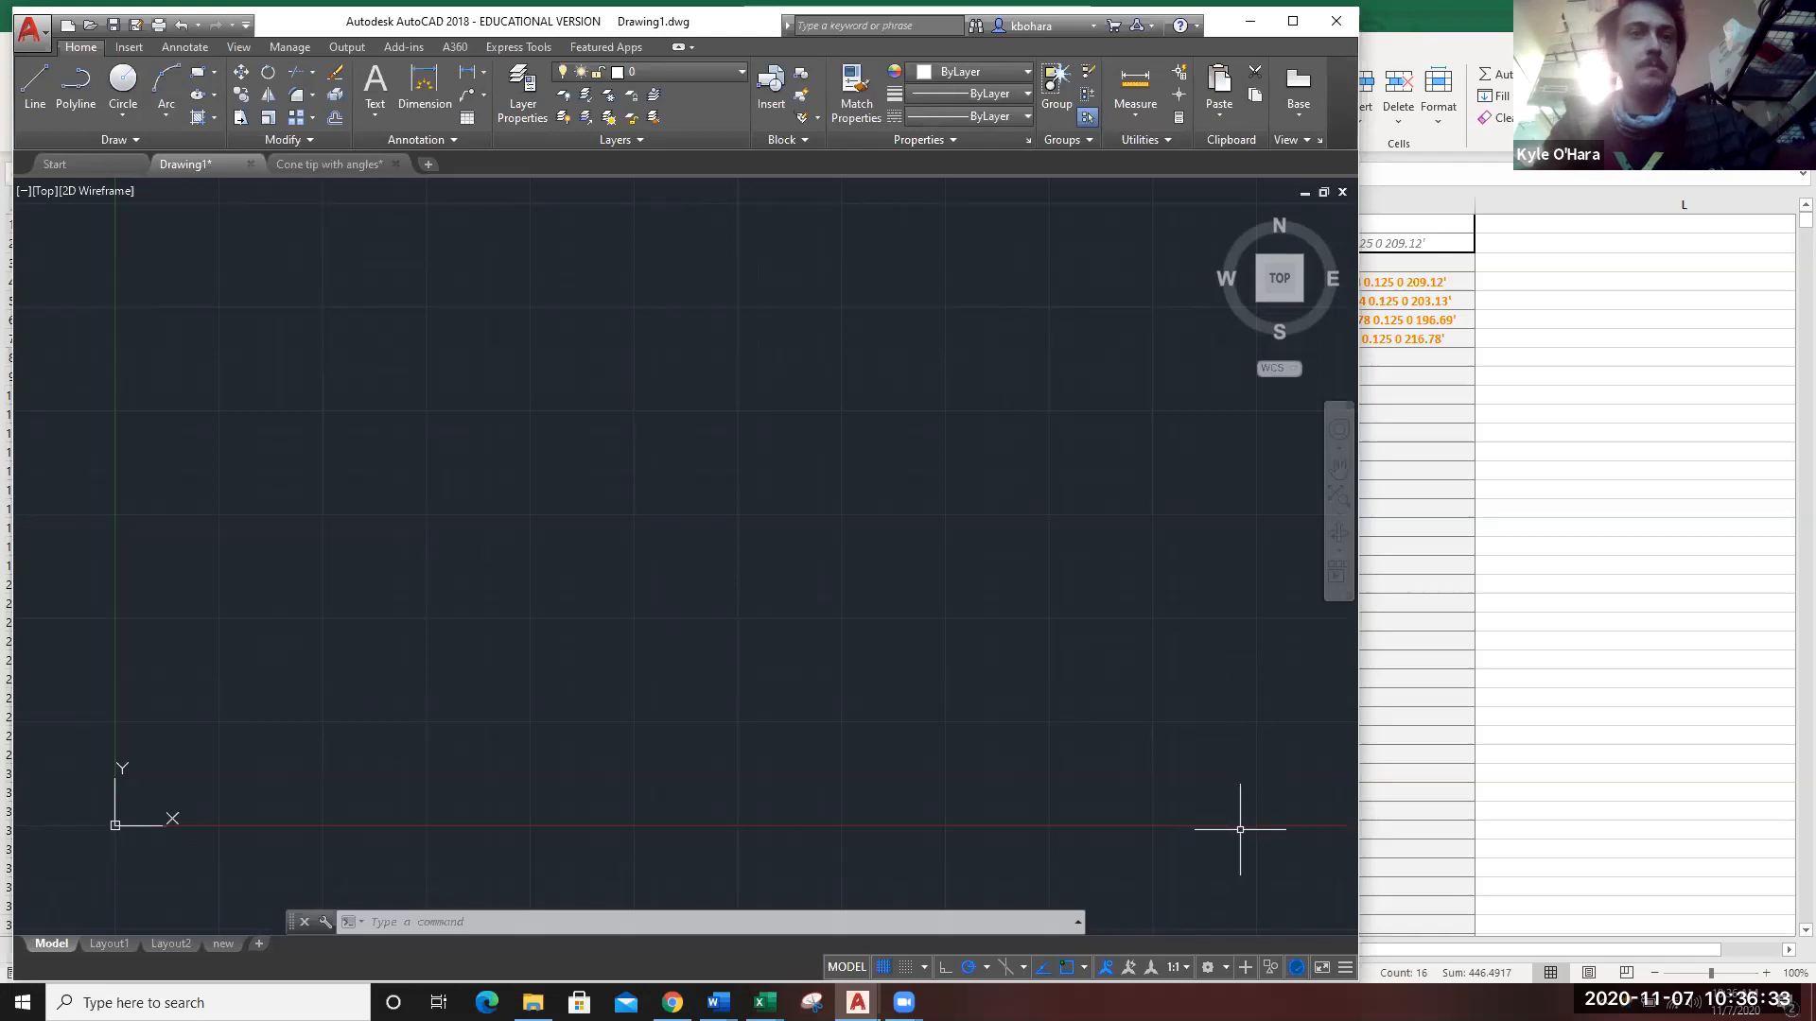
Place a point at the polar coordinates 120<20 with the POINT command.
click(189, 777)
mouse_move(189, 778)
mouse_down()
mouse_move(324, 743)
mouse_move(263, 781)
mouse_up()
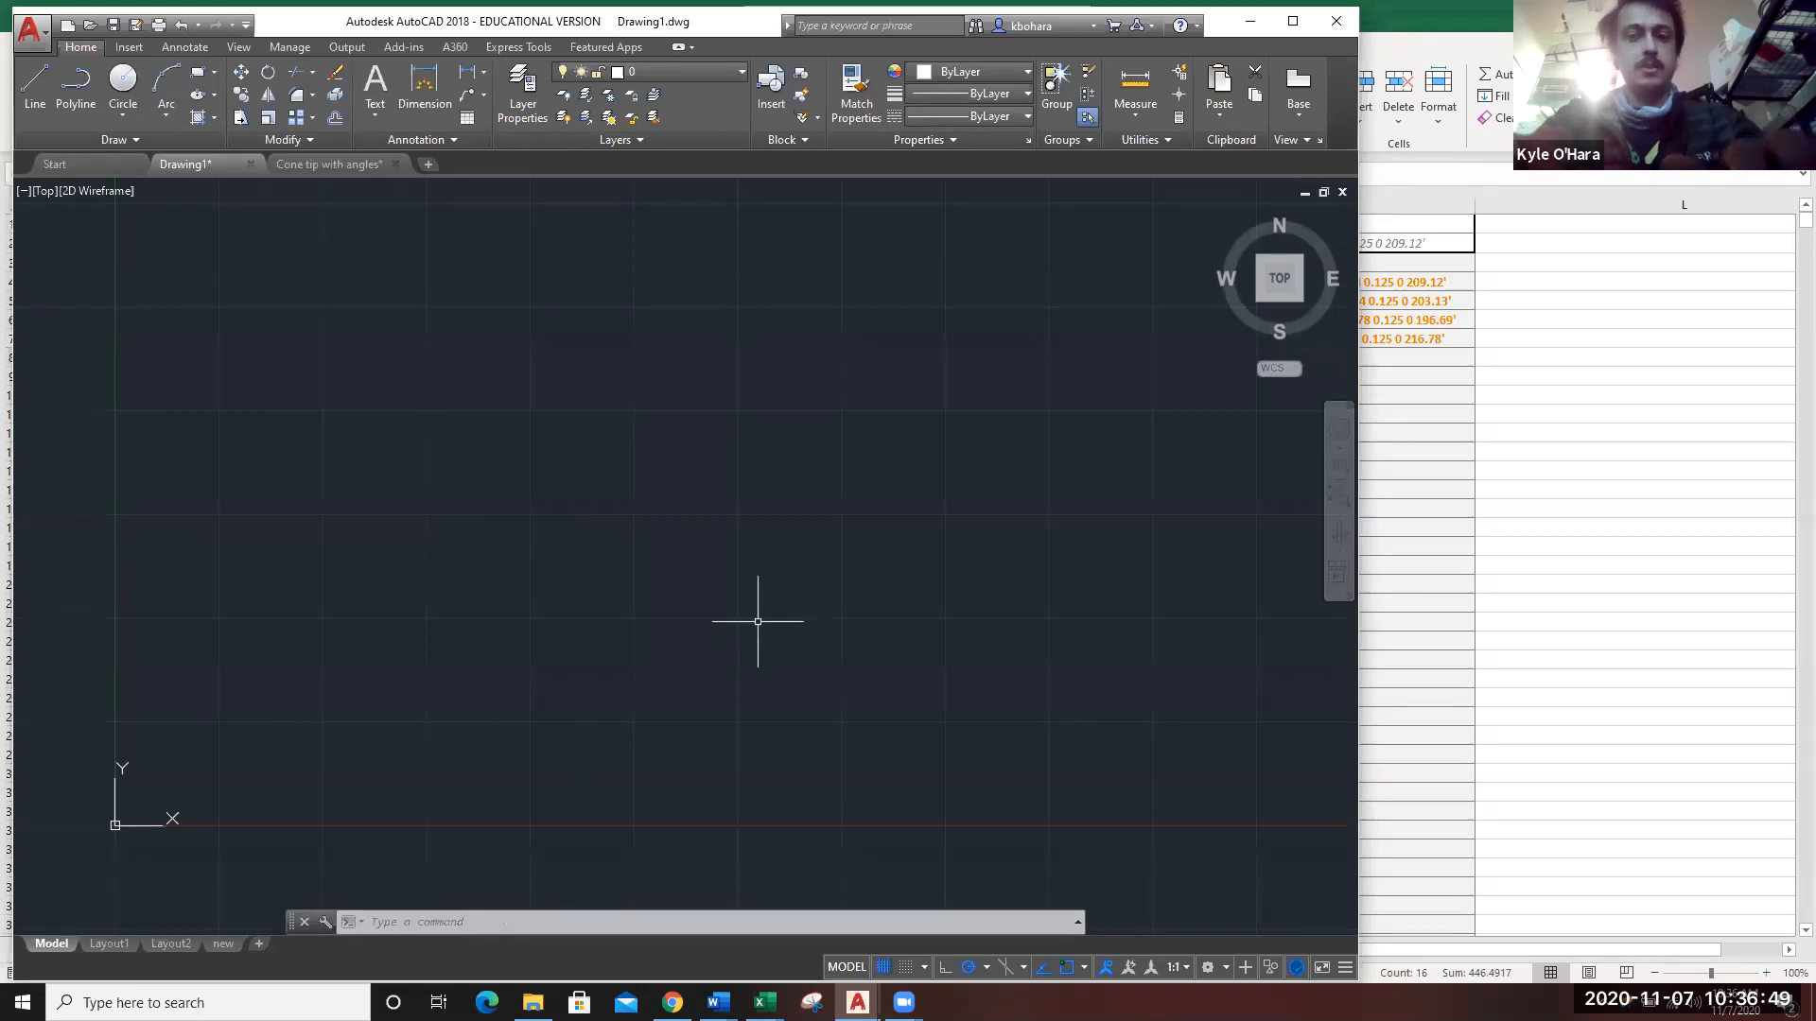
text(point)
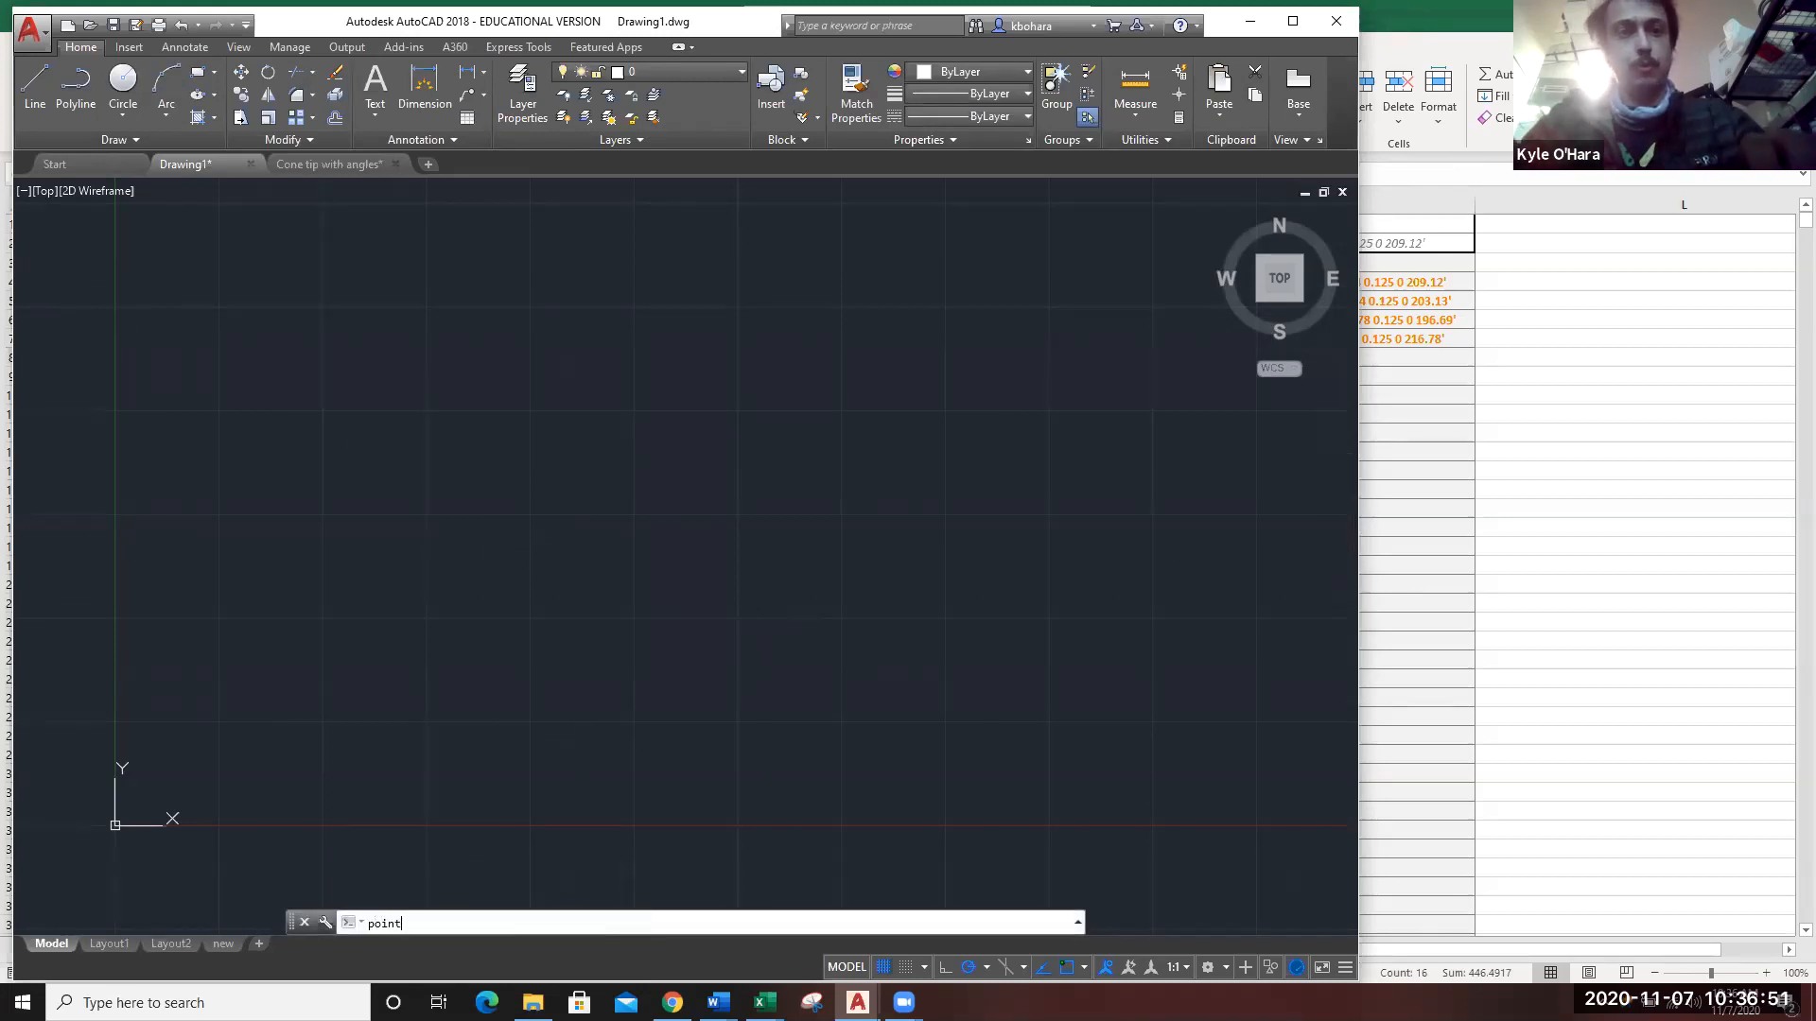
key(Return)
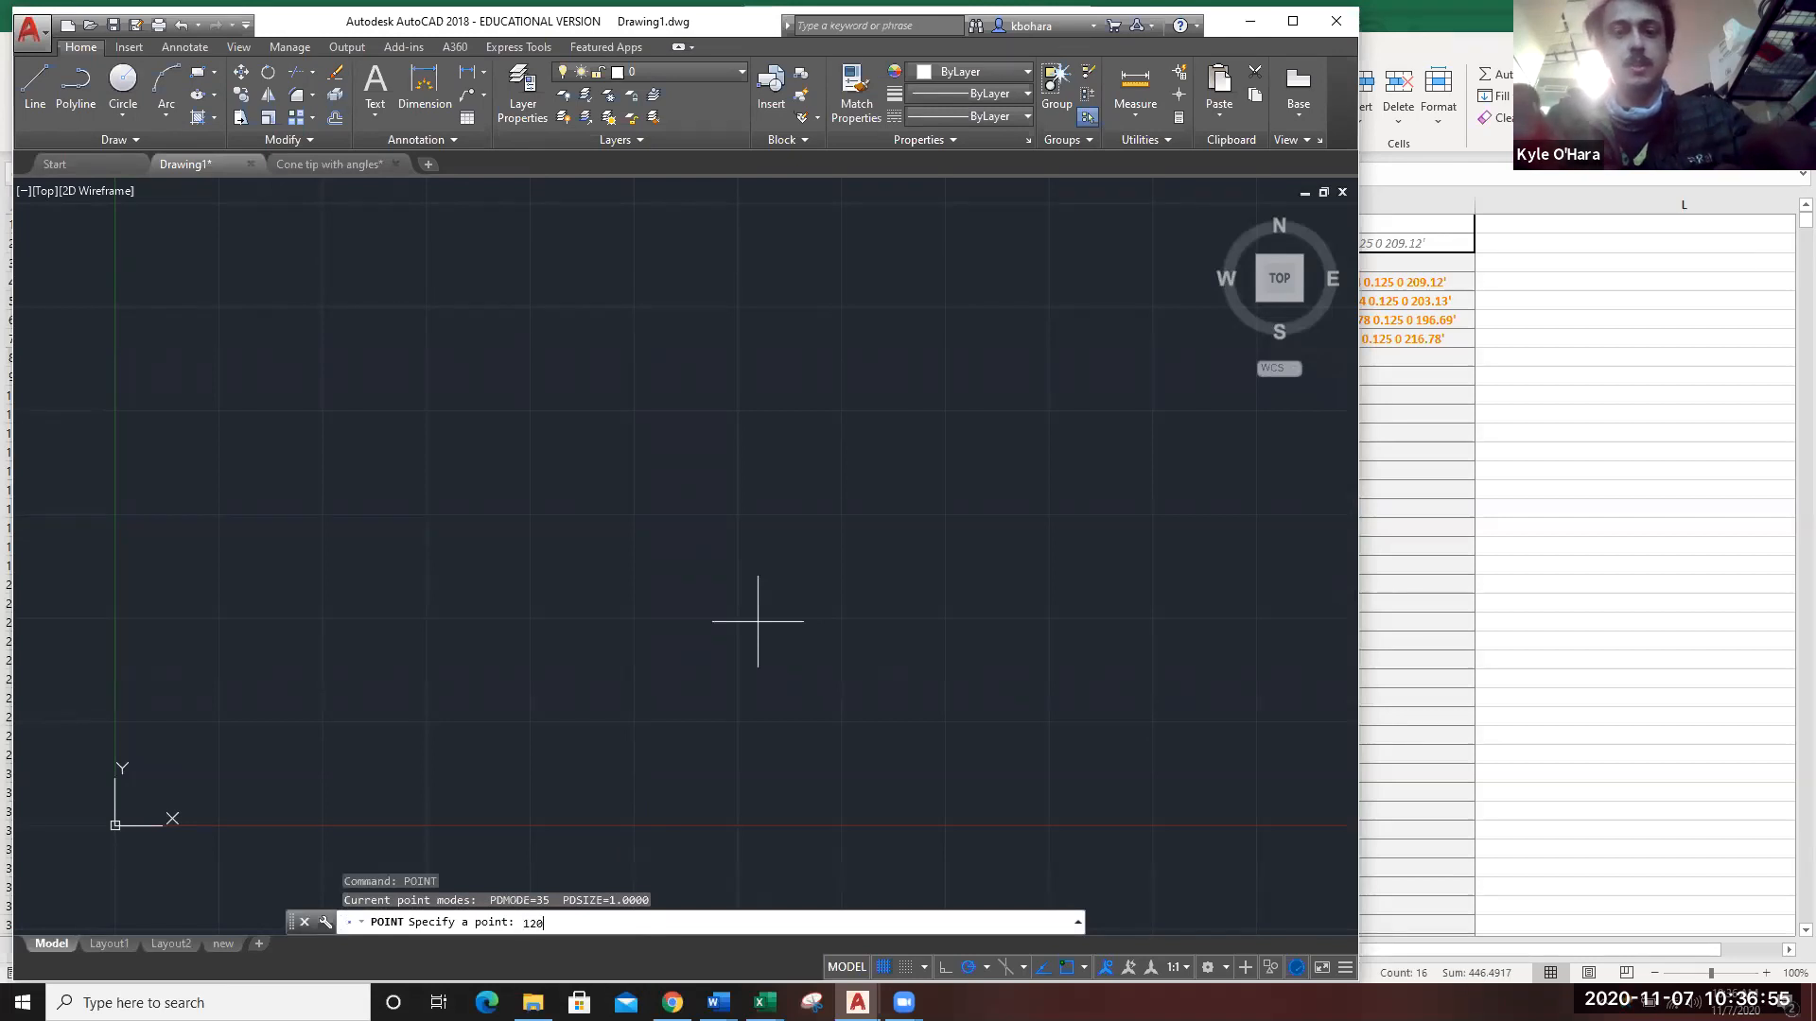
text(120<20)
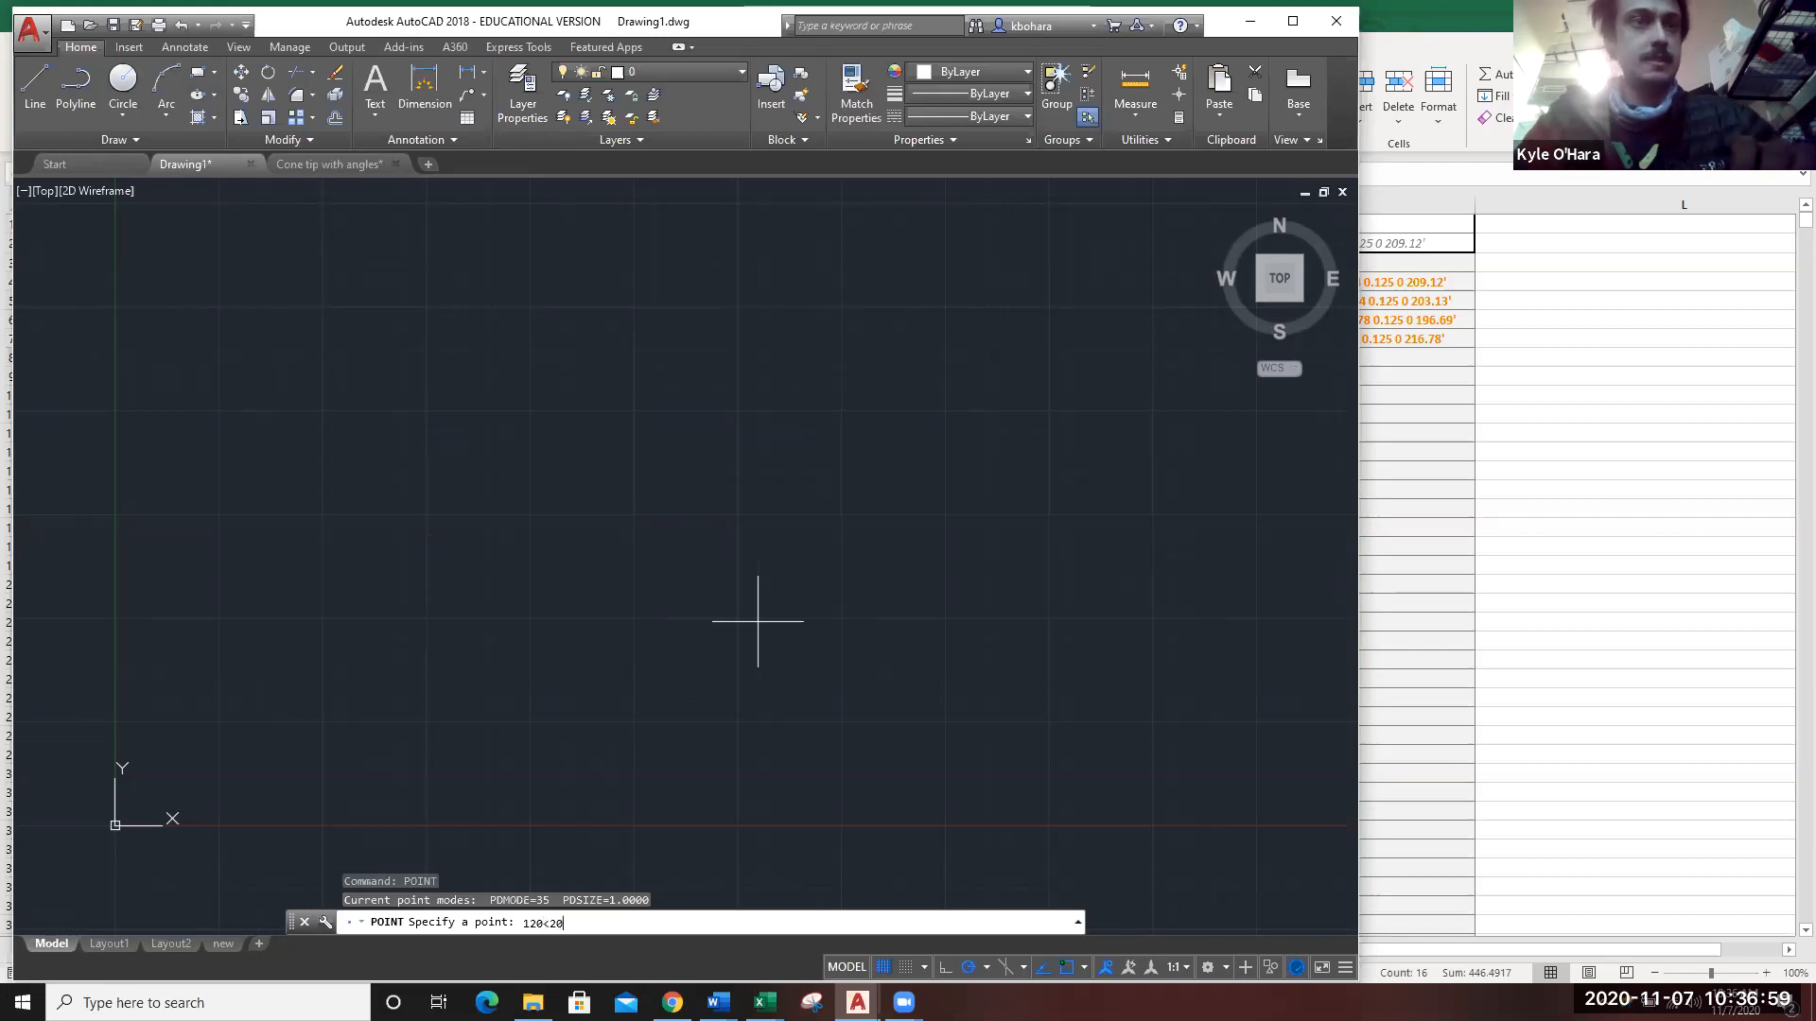
key(Return)
Examine where the new point lies relative to the origin and the north axis.
scroll(445, 511, down, 4)
scroll(417, 262, up, 2)
mouse_move(467, 344)
middle_down()
mouse_move(507, 296)
mouse_move(636, 288)
middle_up()
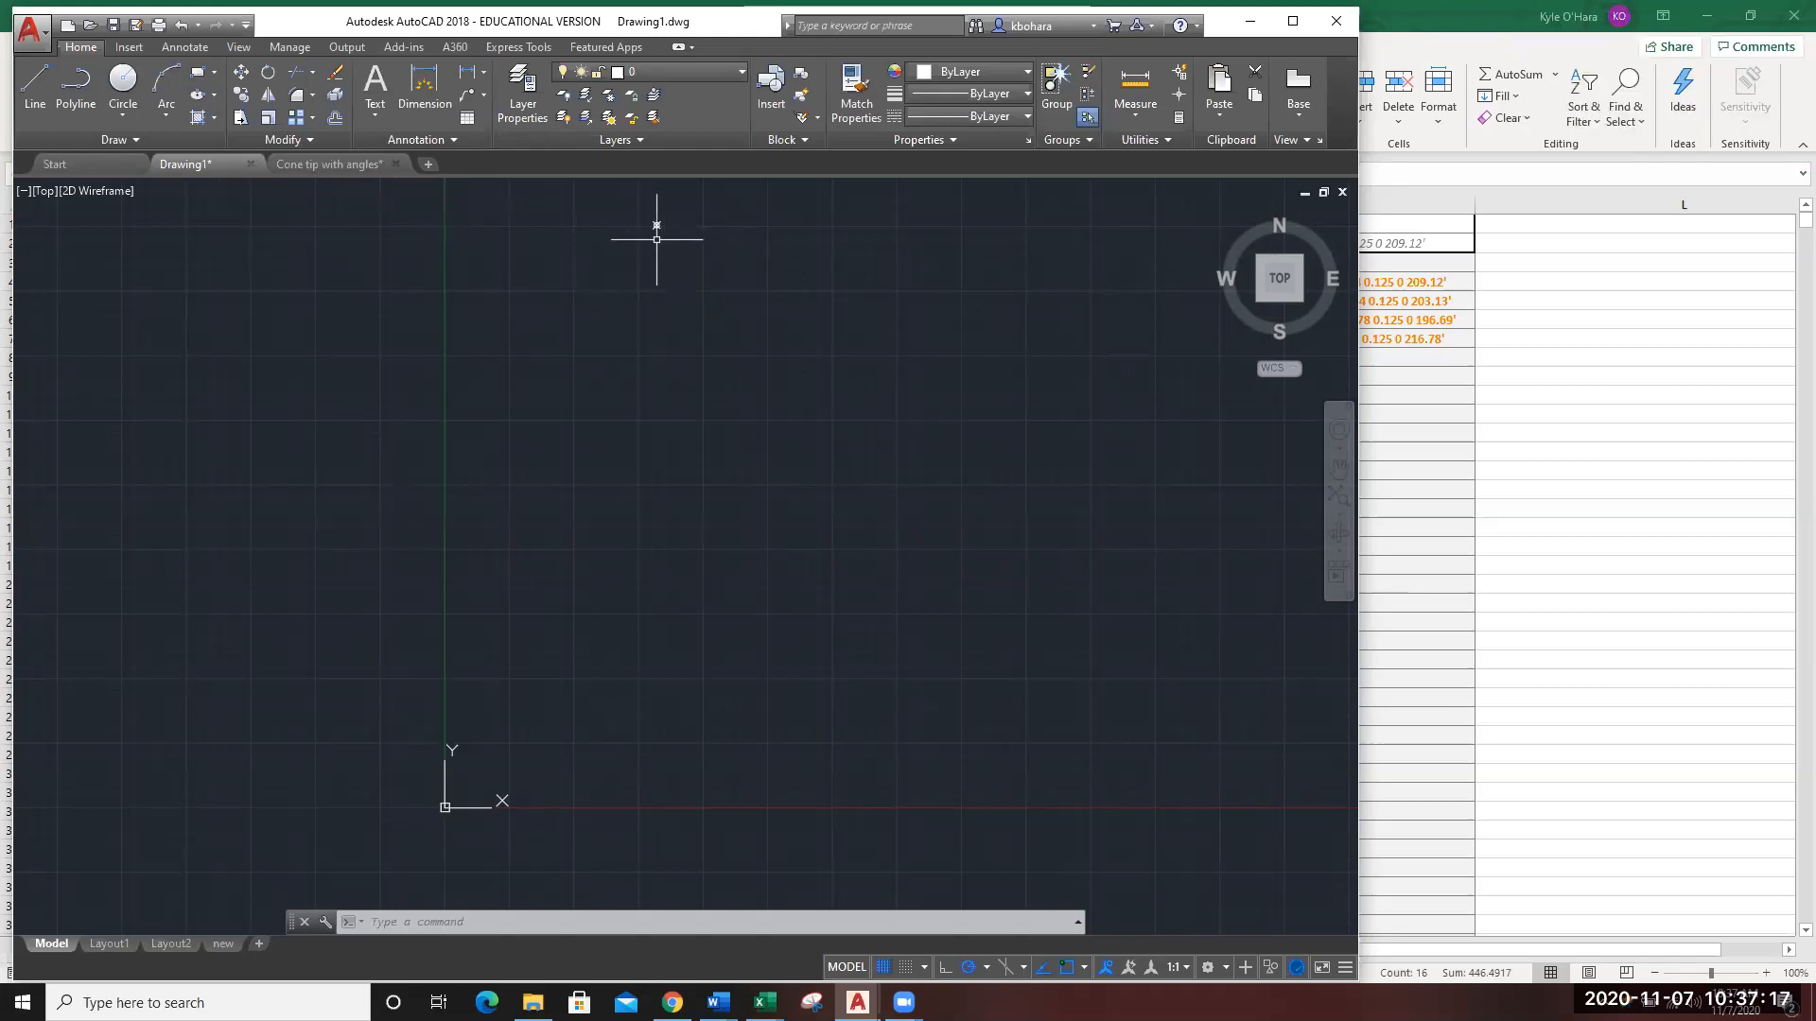
middle_drag(677, 337, 747, 366)
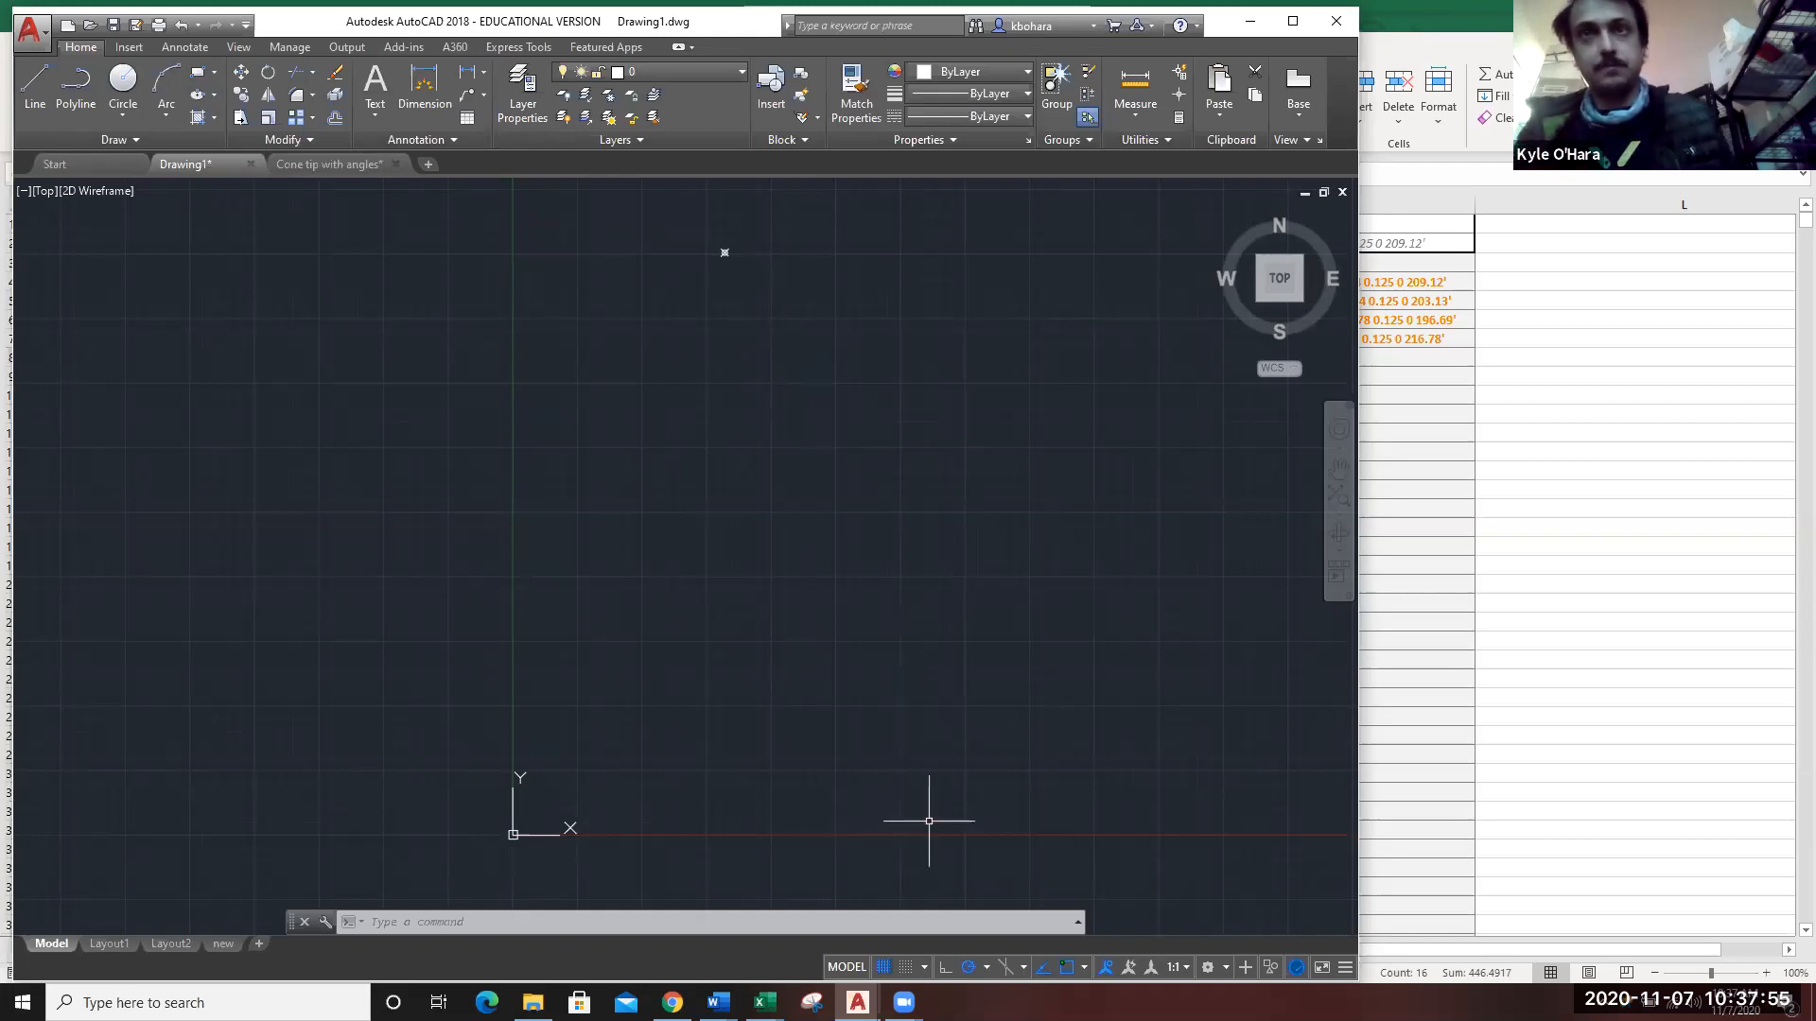
scroll(725, 308, up, 3)
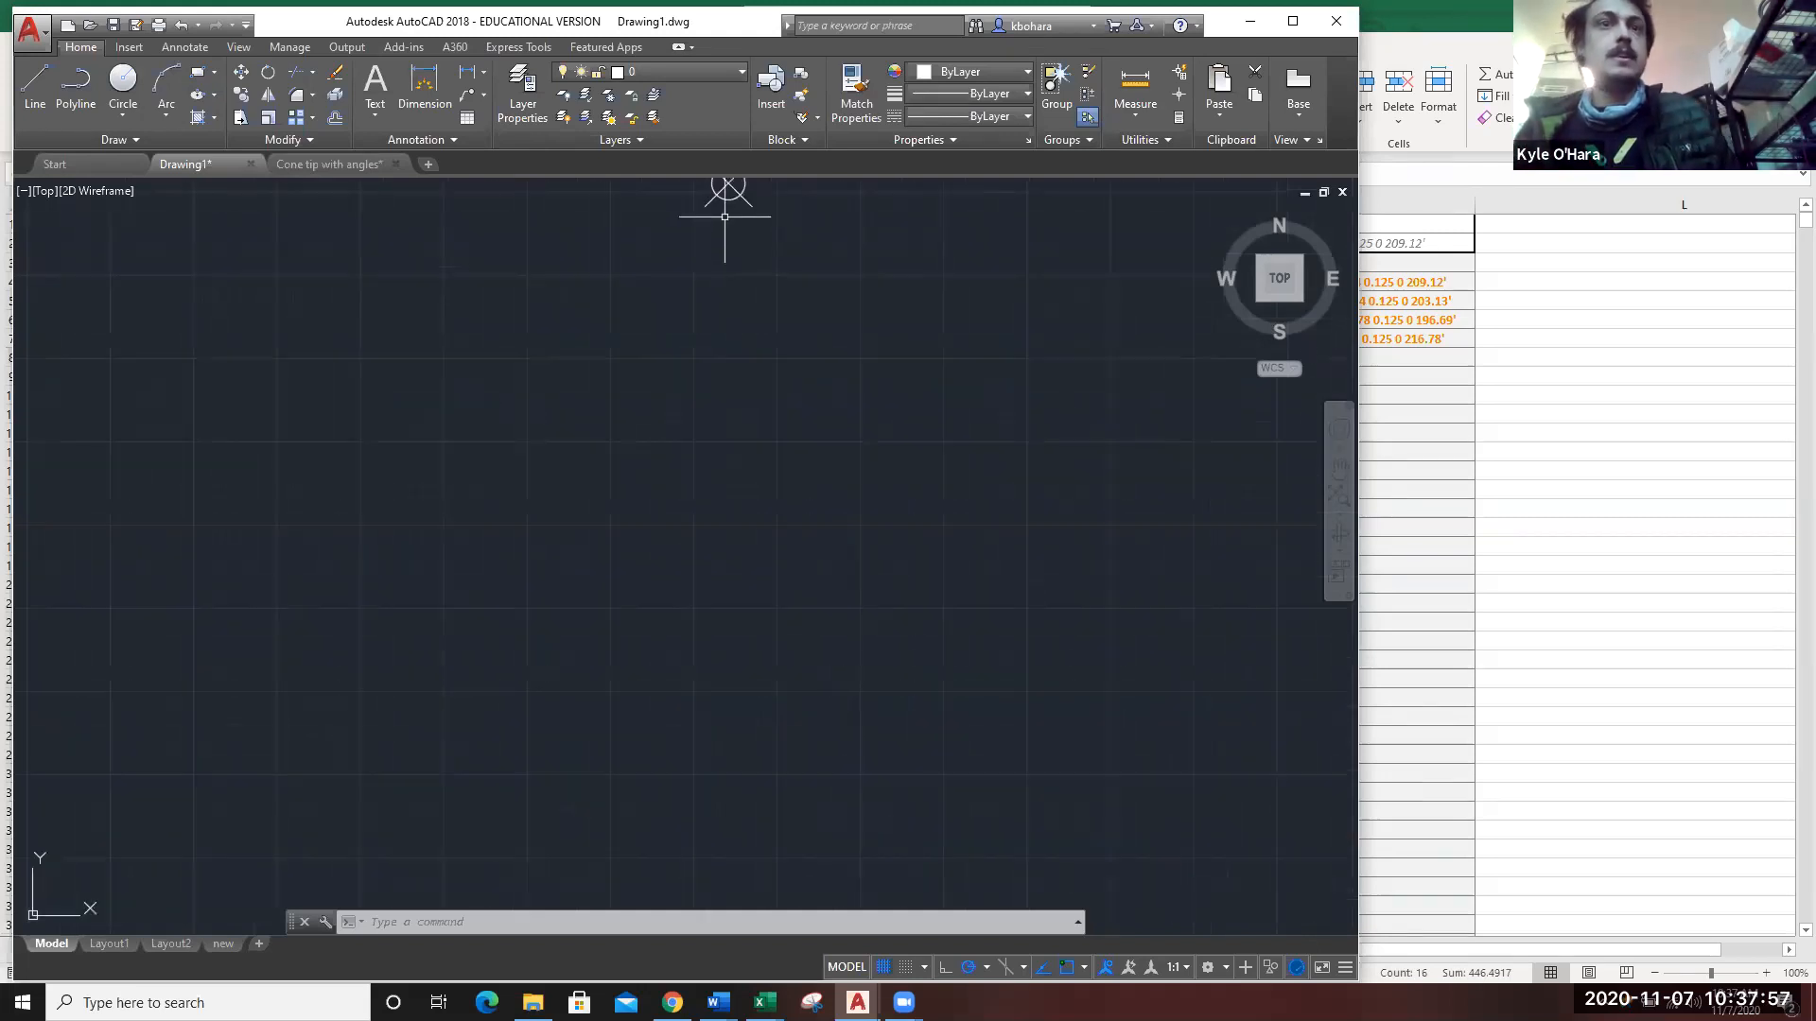
scroll(725, 248, down, 1)
scroll(593, 583, down, 2)
scroll(613, 548, down, 1)
mouse_move(629, 677)
middle_down()
mouse_move(651, 613)
mouse_move(705, 575)
middle_up()
scroll(681, 490, up, 2)
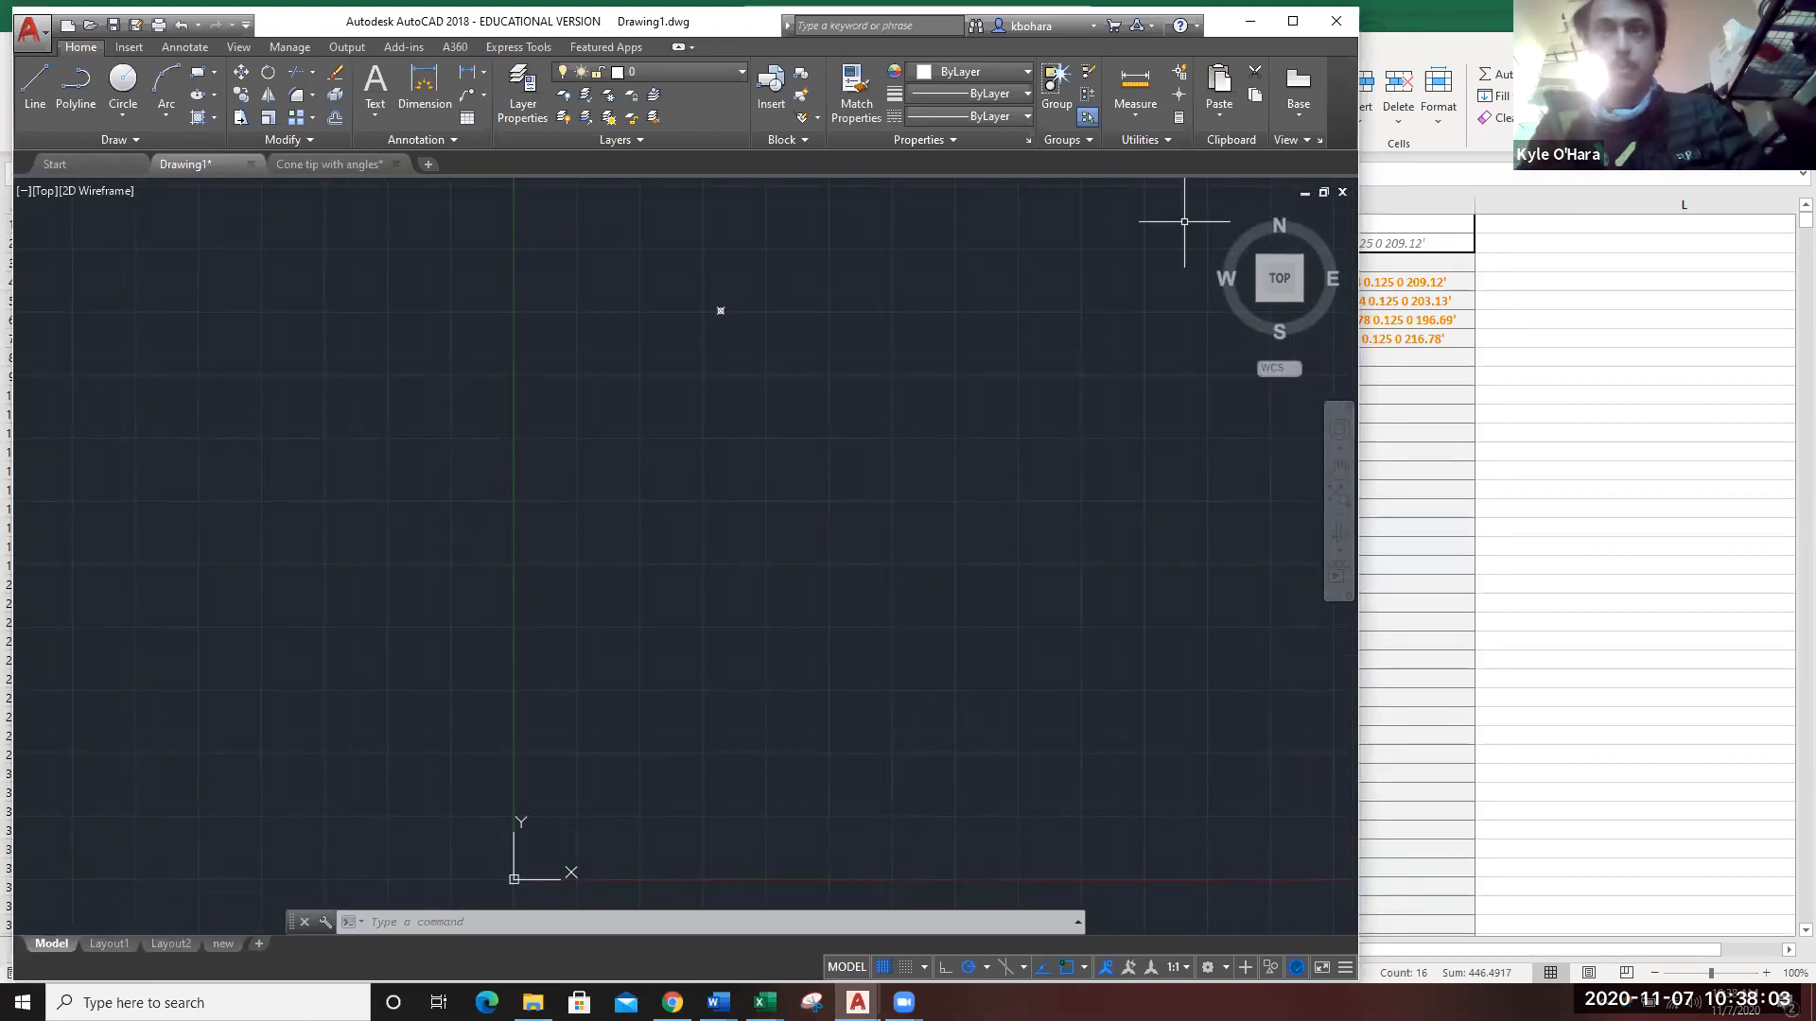
middle_drag(765, 416, 772, 414)
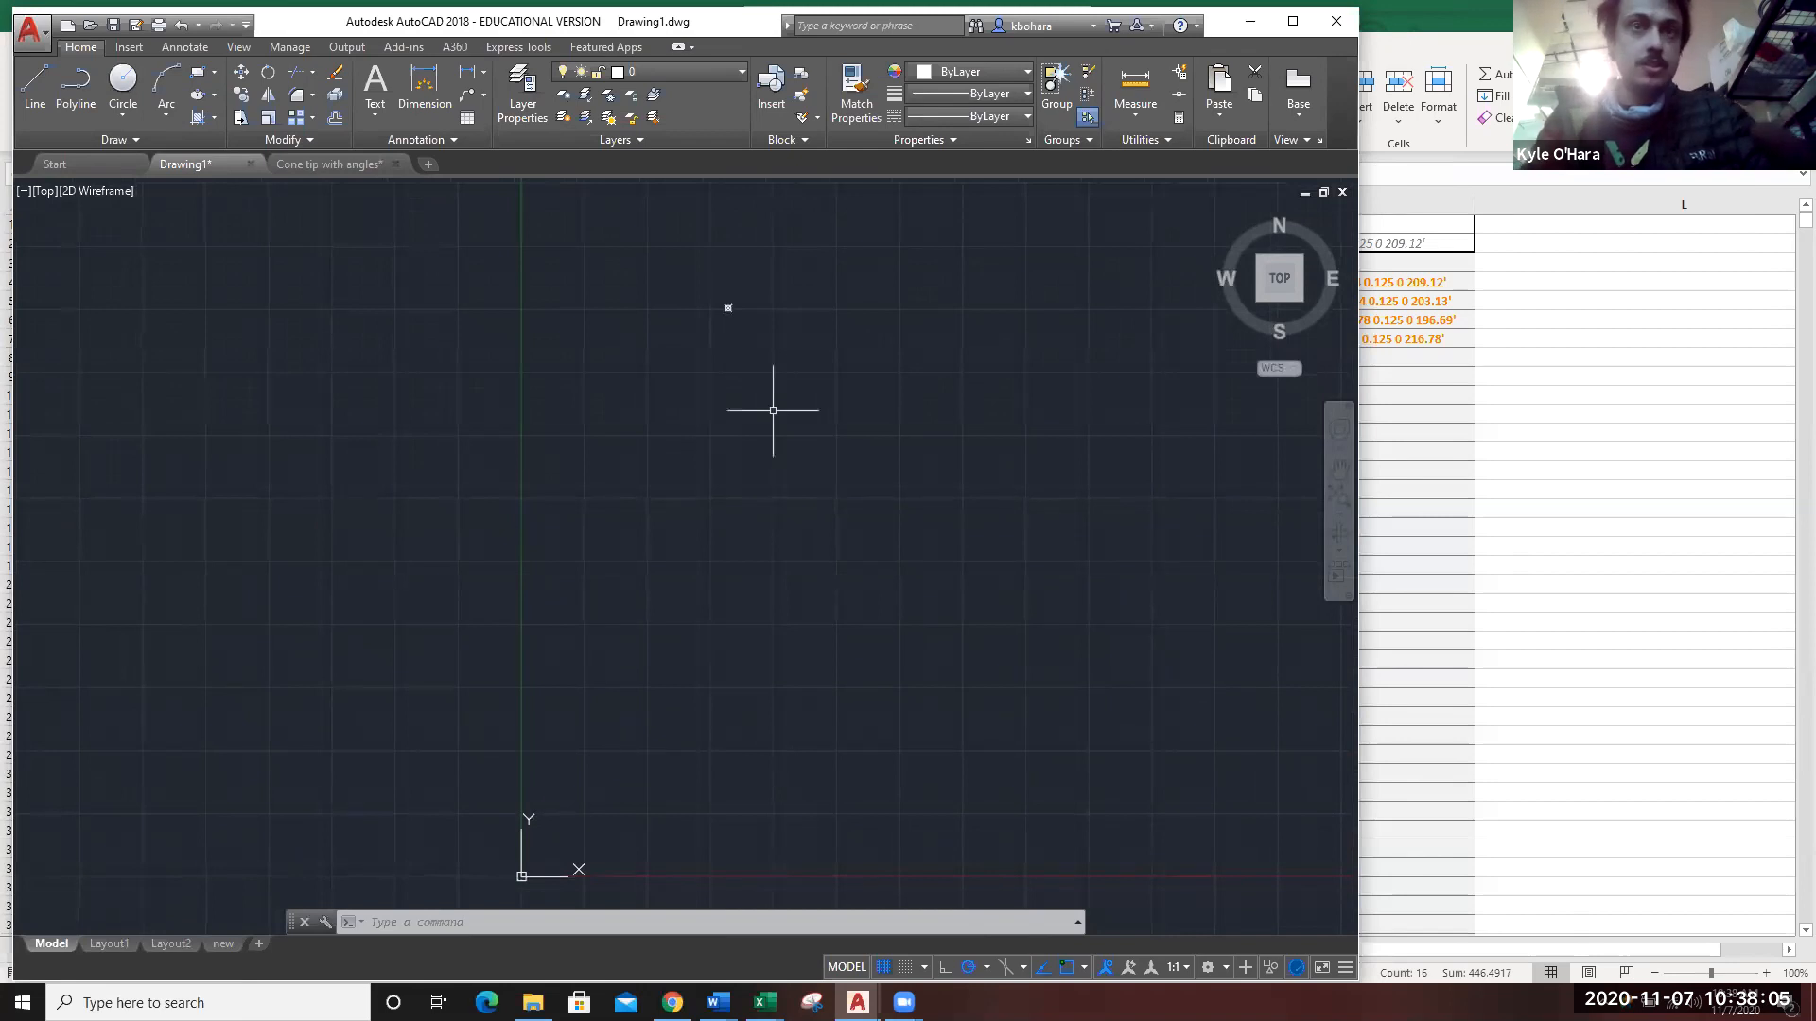
key(Escape)
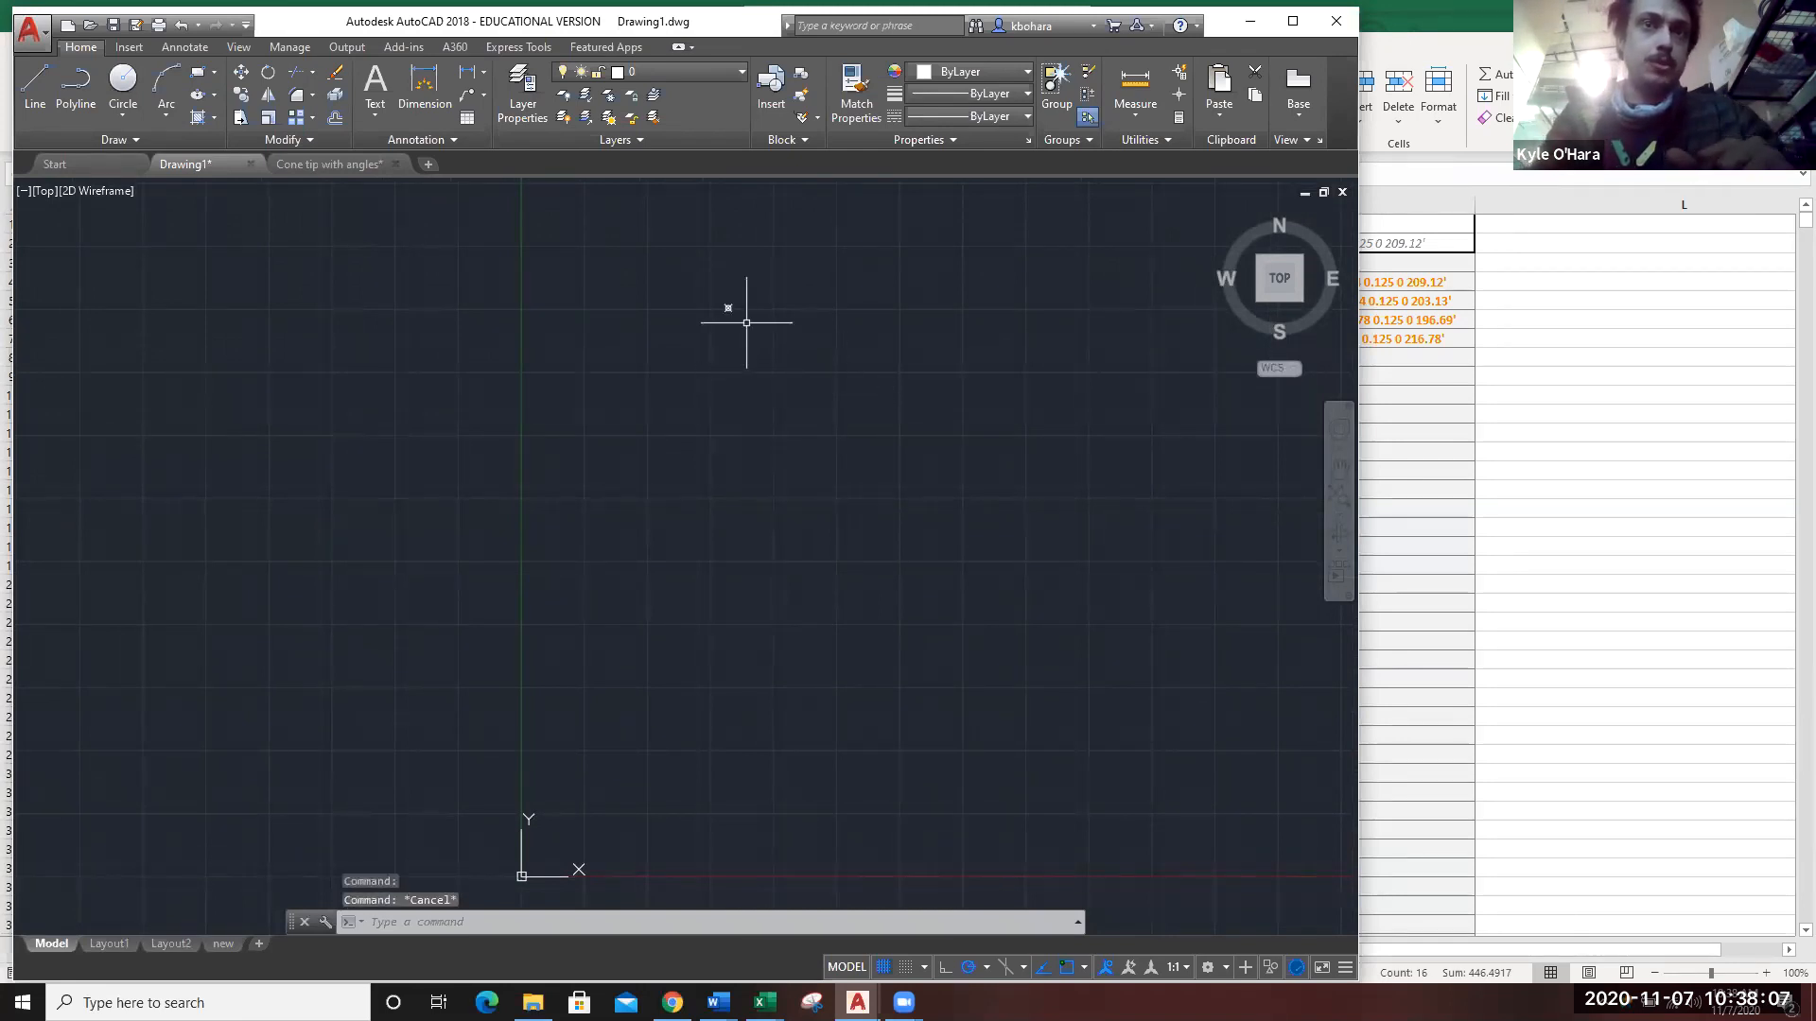
click(799, 369)
click(644, 277)
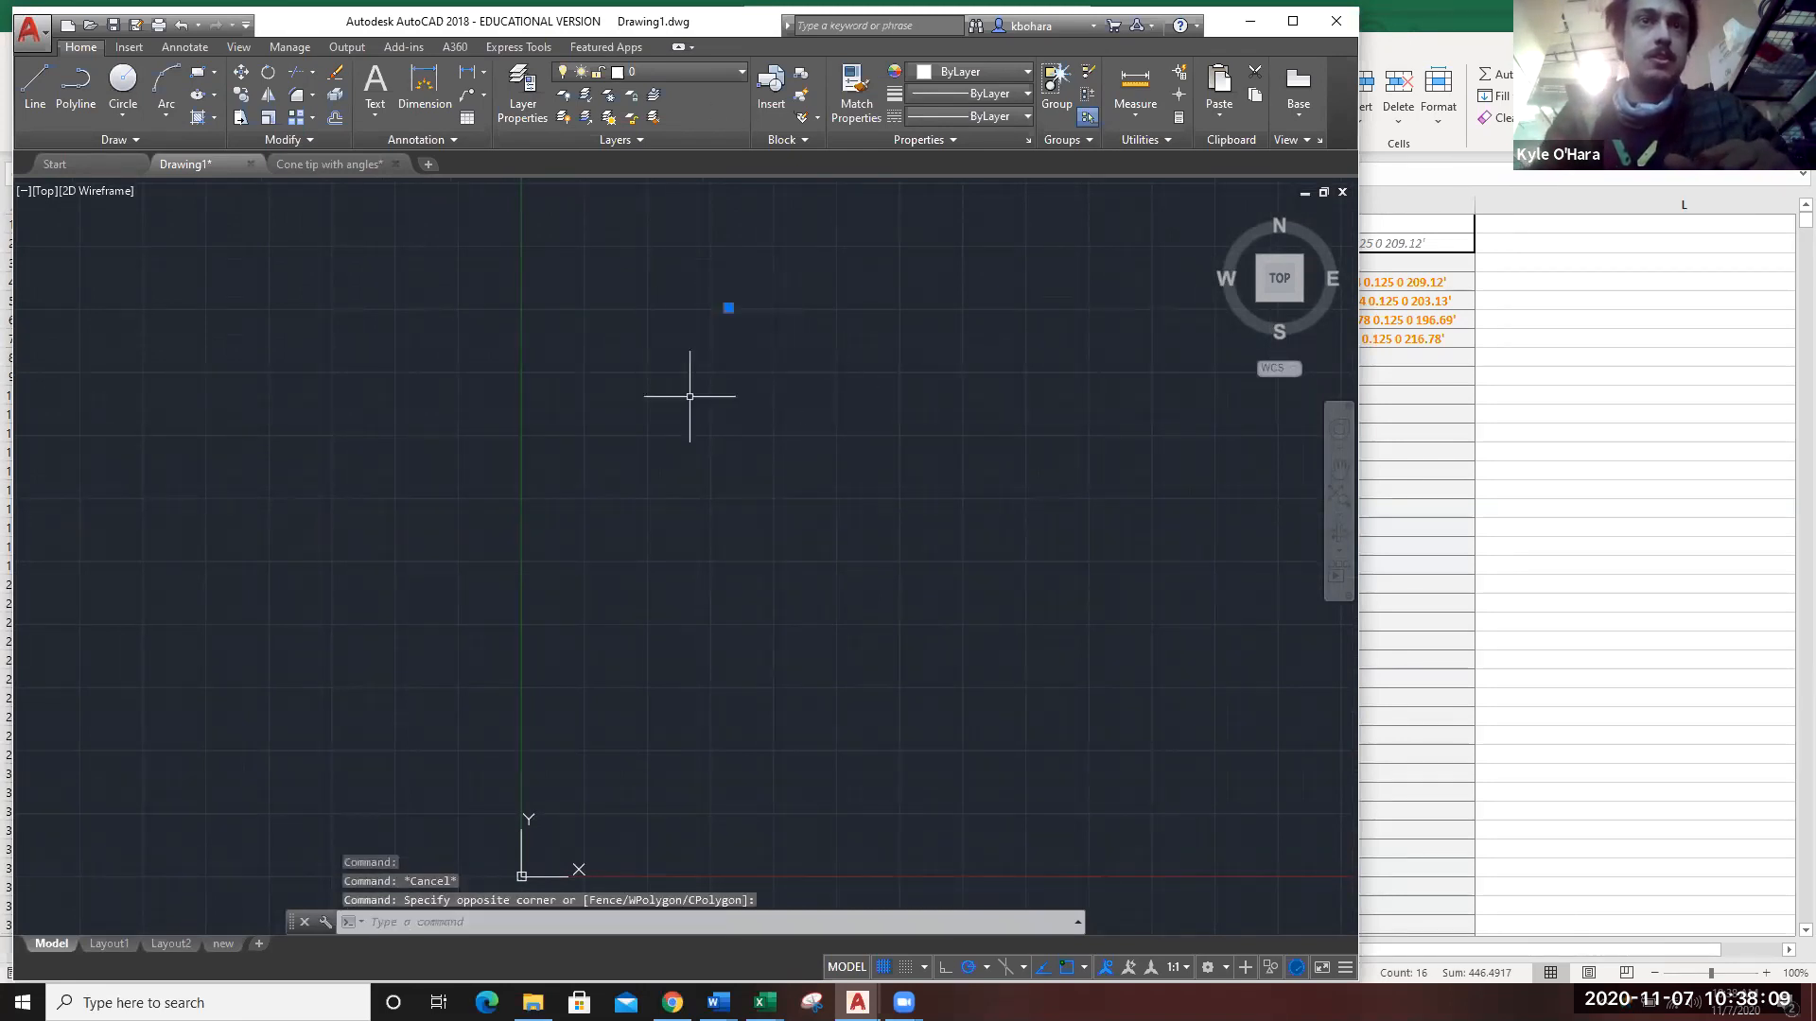
key(Escape)
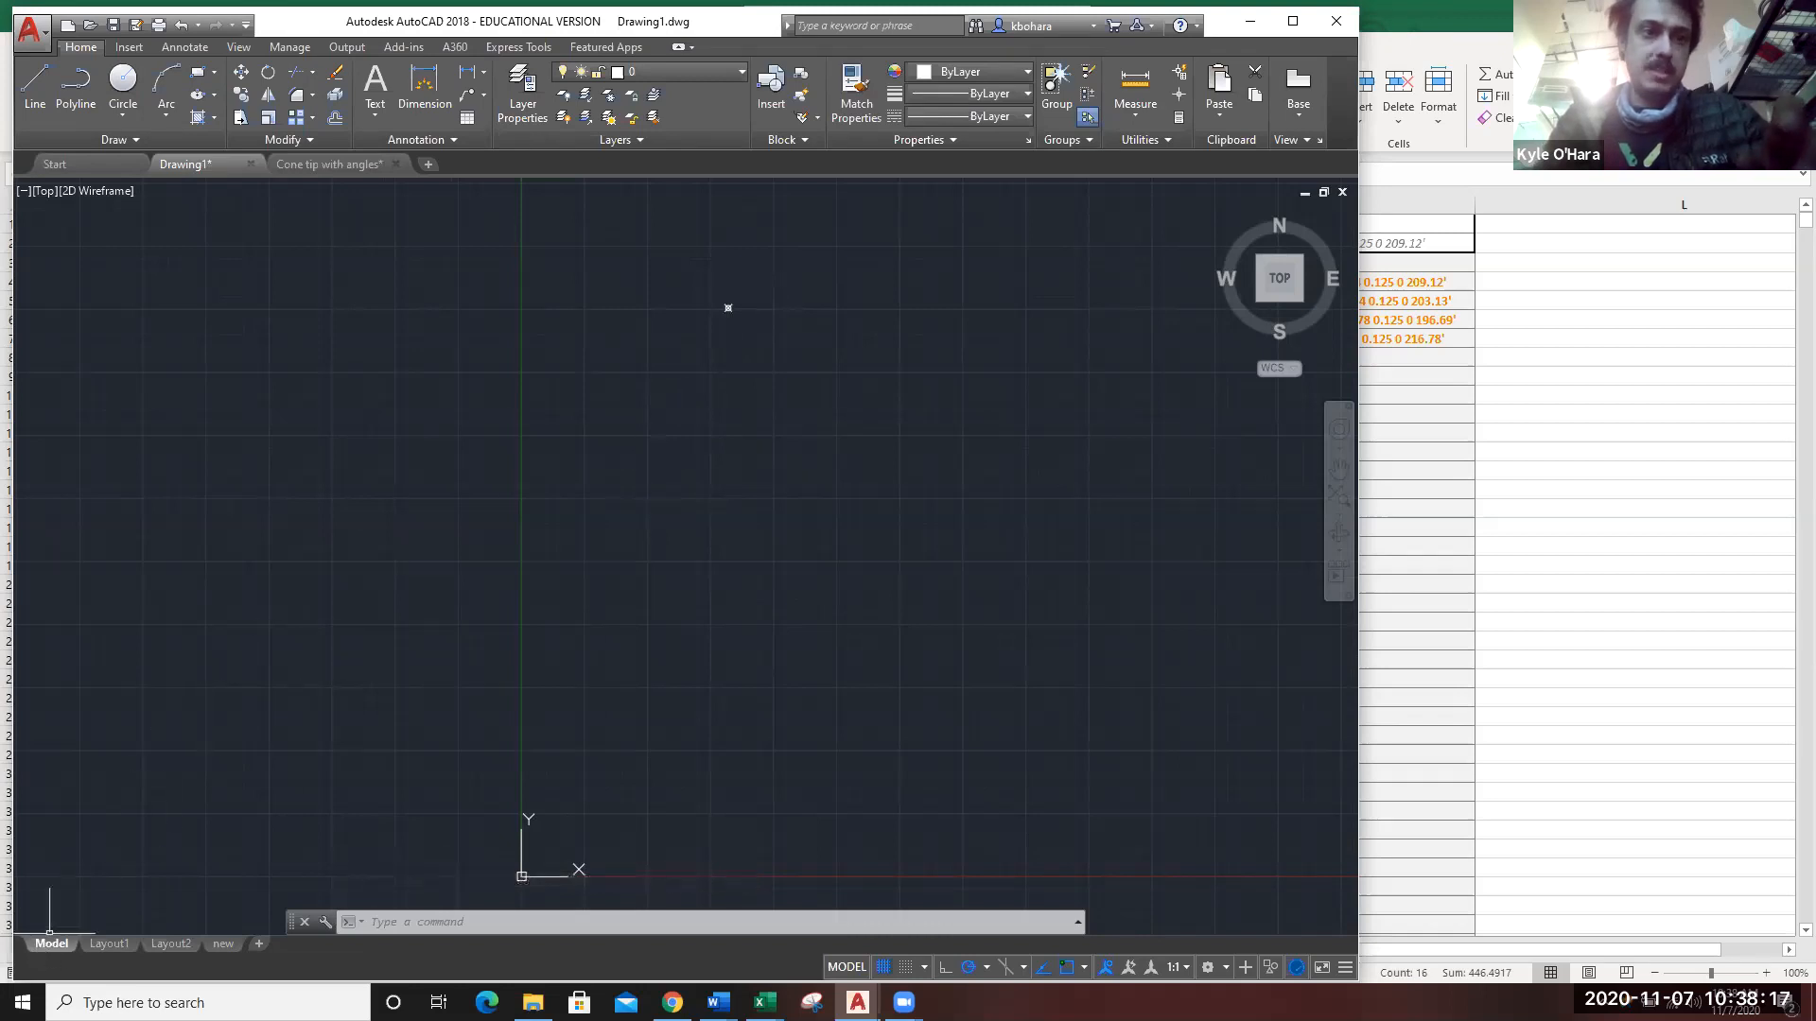
Move the plotted point from layer 0 to the Points layer.
click(790, 267)
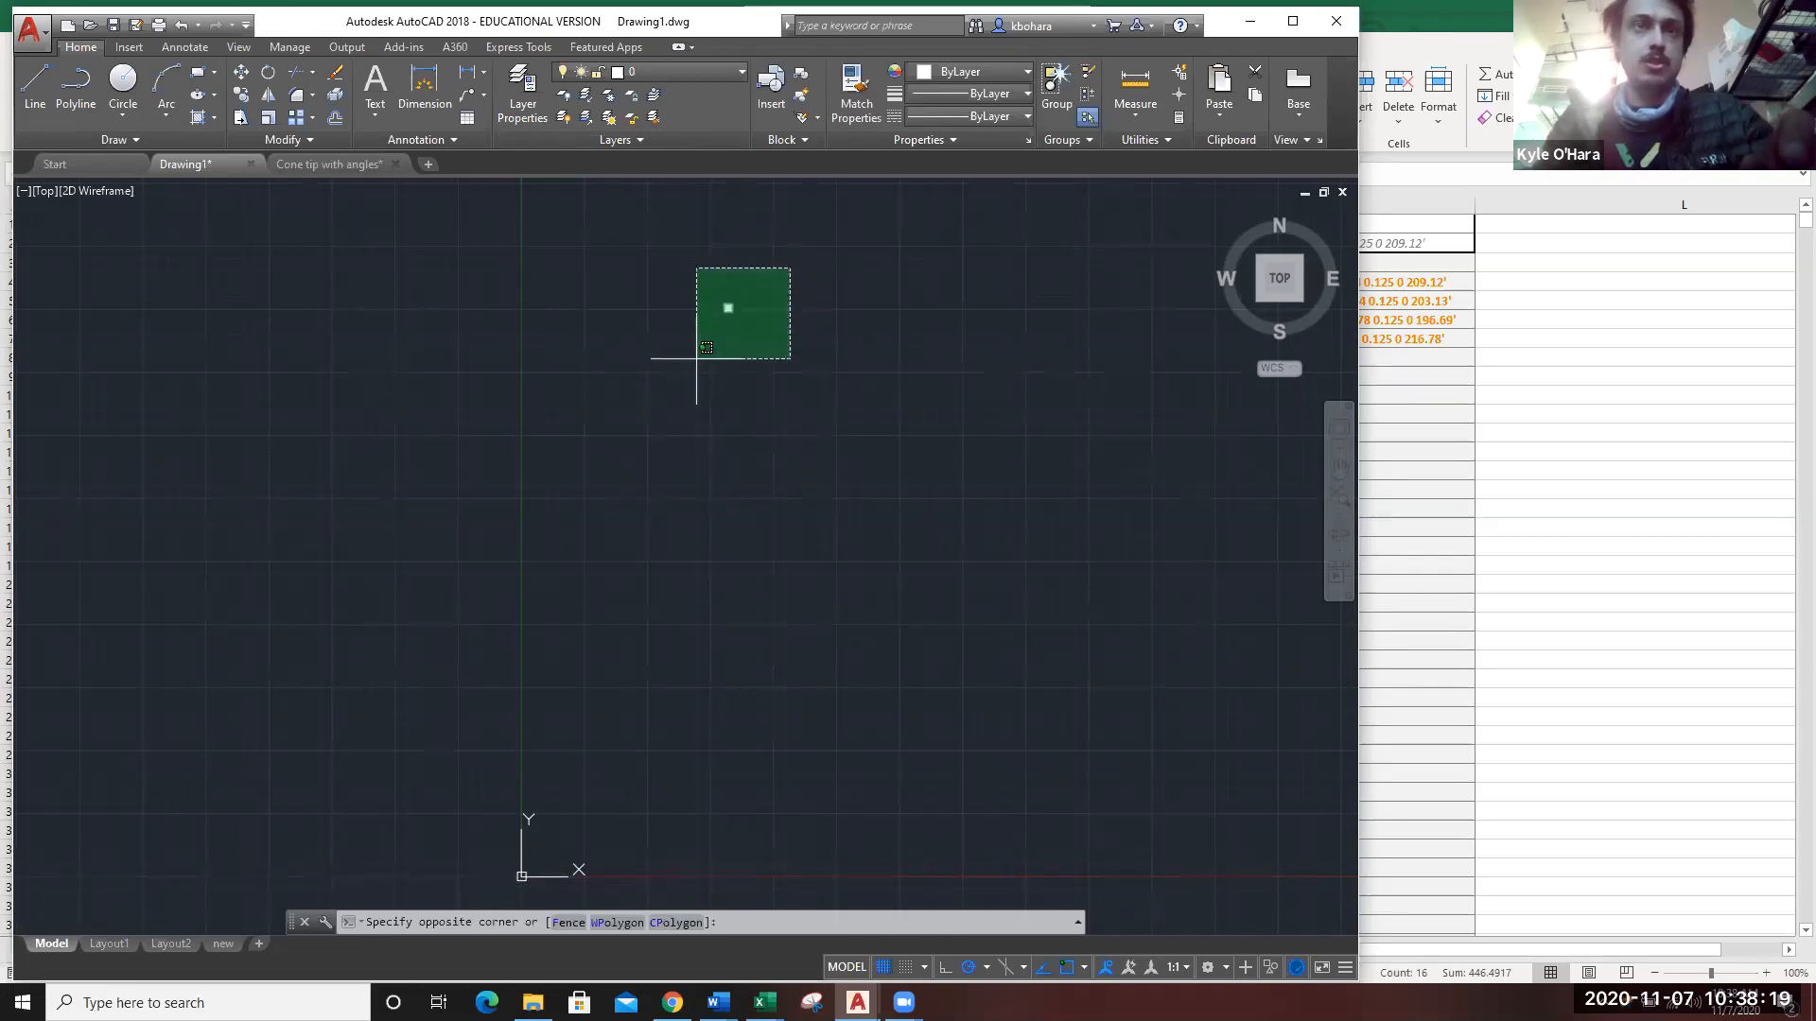
click(697, 360)
click(728, 78)
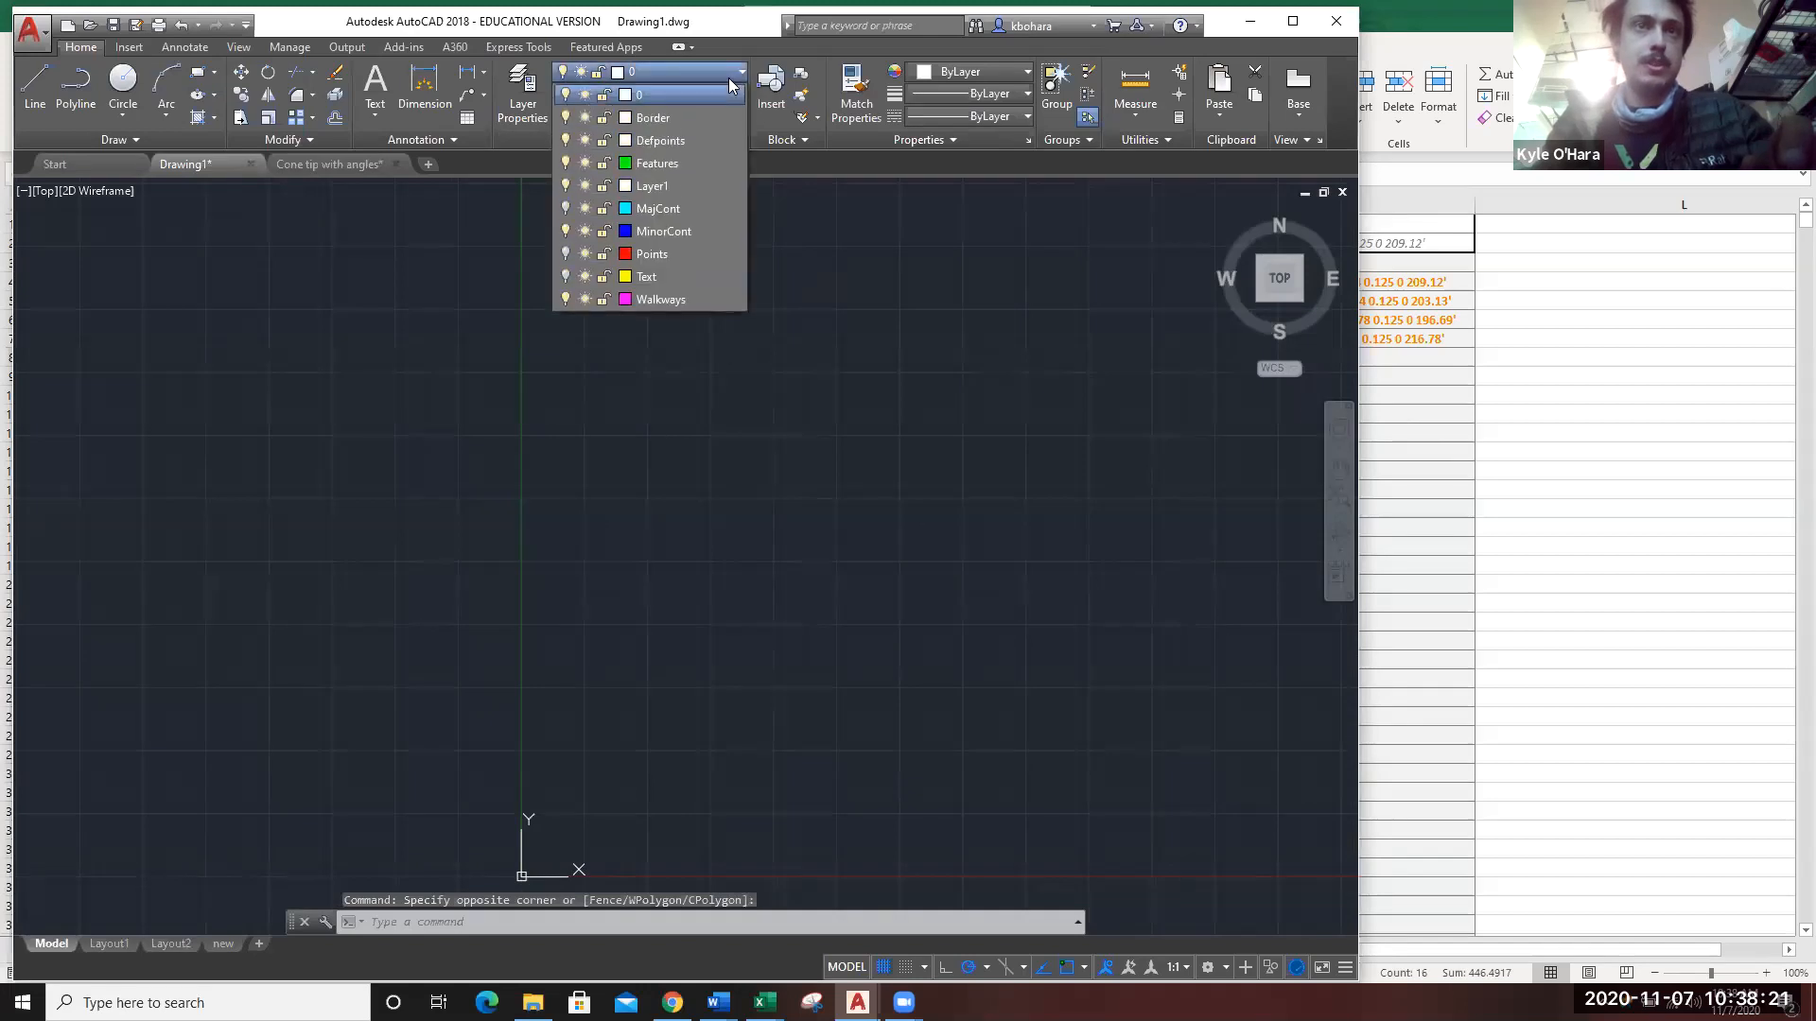
click(654, 254)
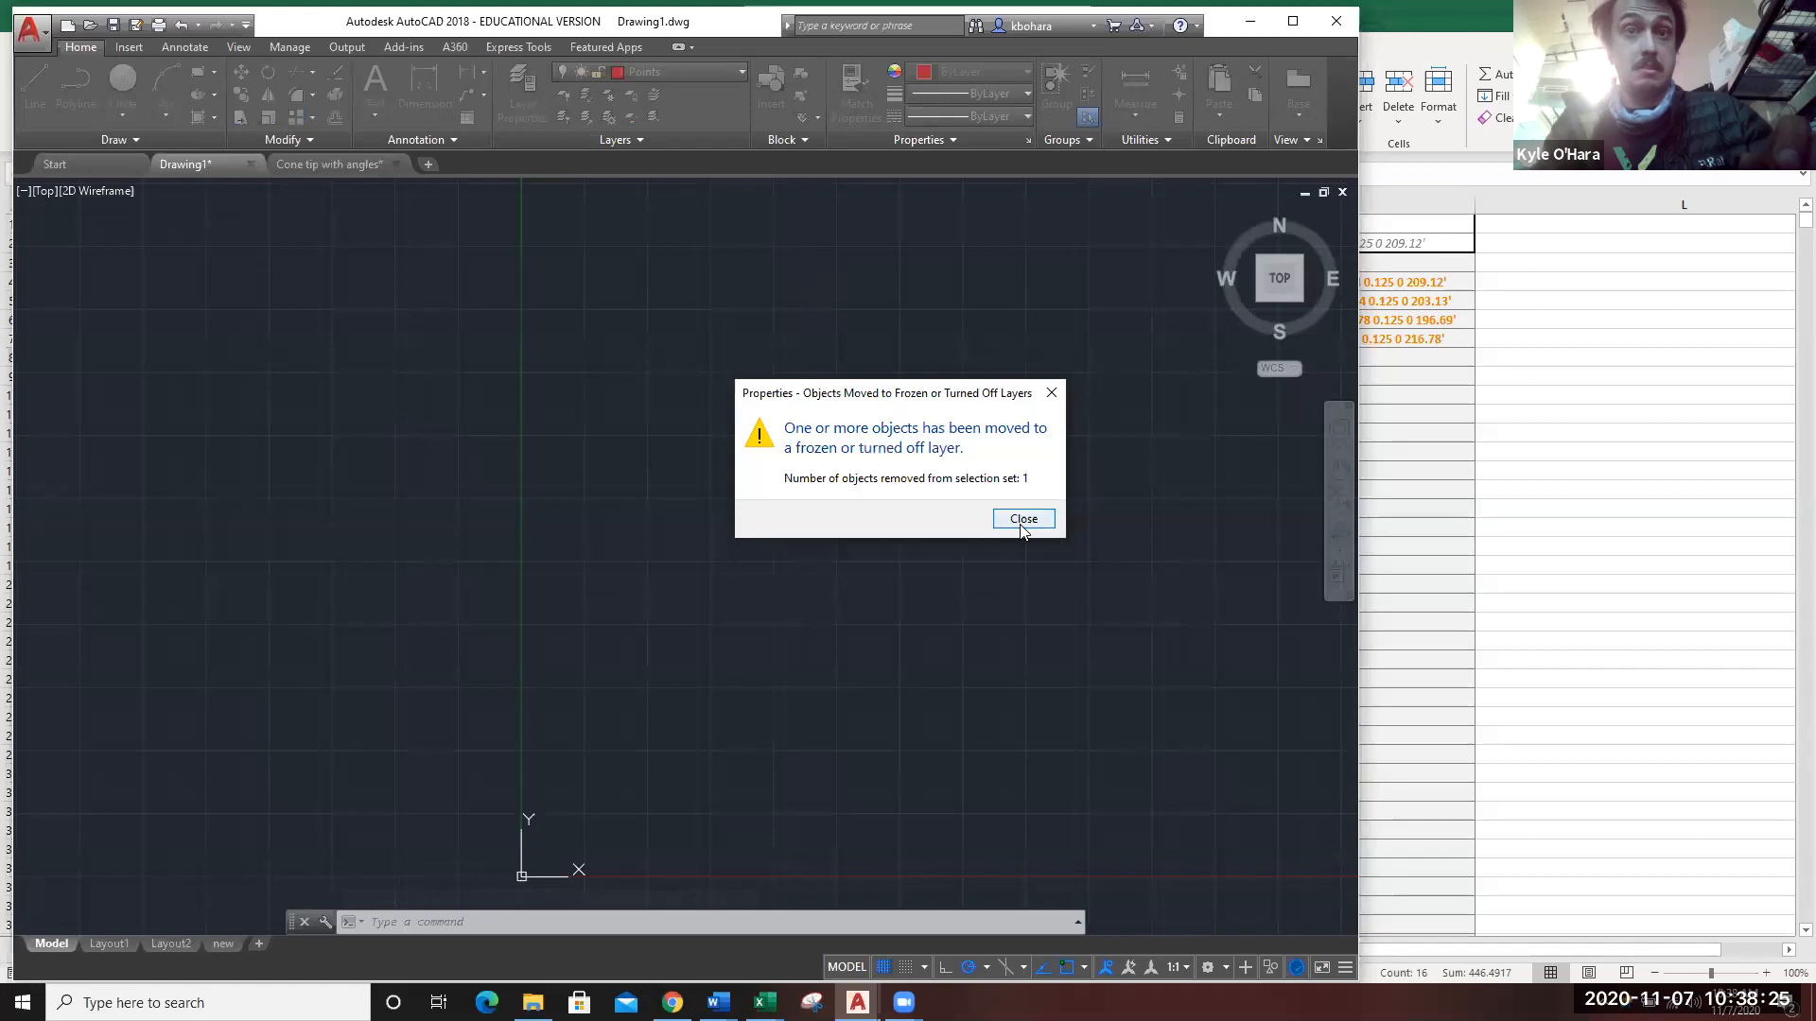
click(1025, 520)
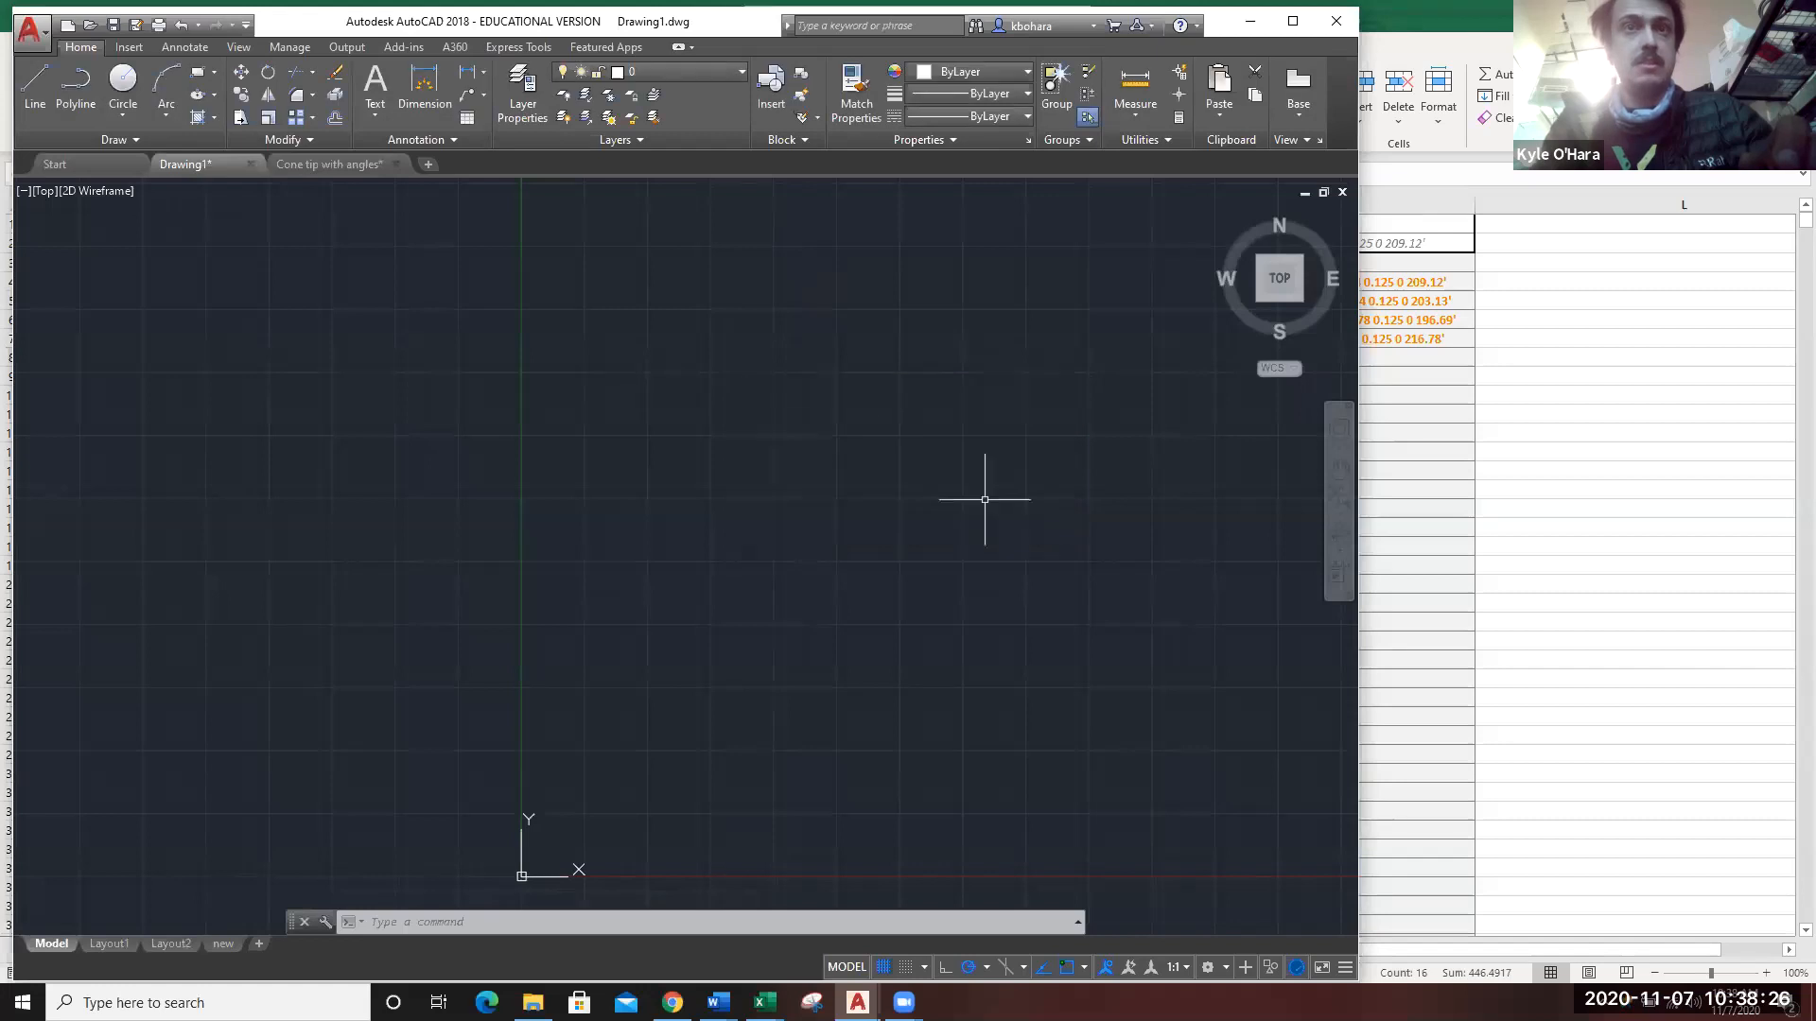
Turn on the Points layer so that the plotted survey points are displayed.
click(696, 69)
click(565, 254)
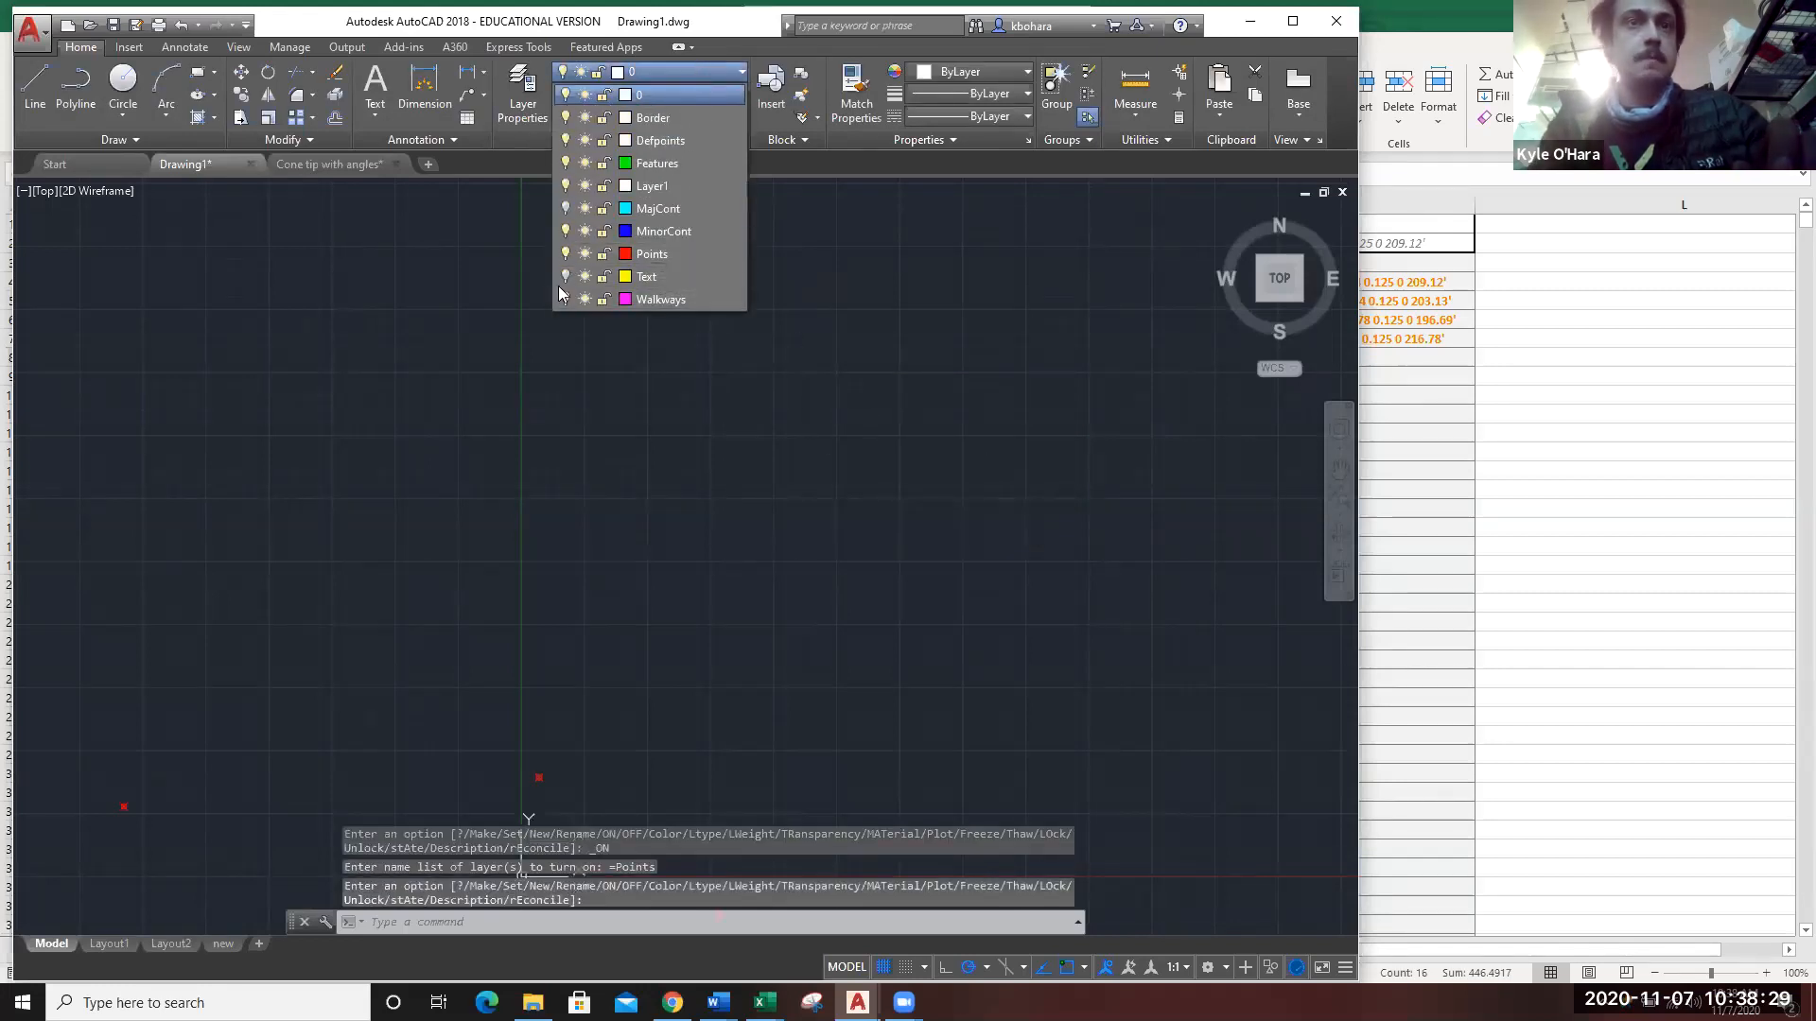
click(744, 690)
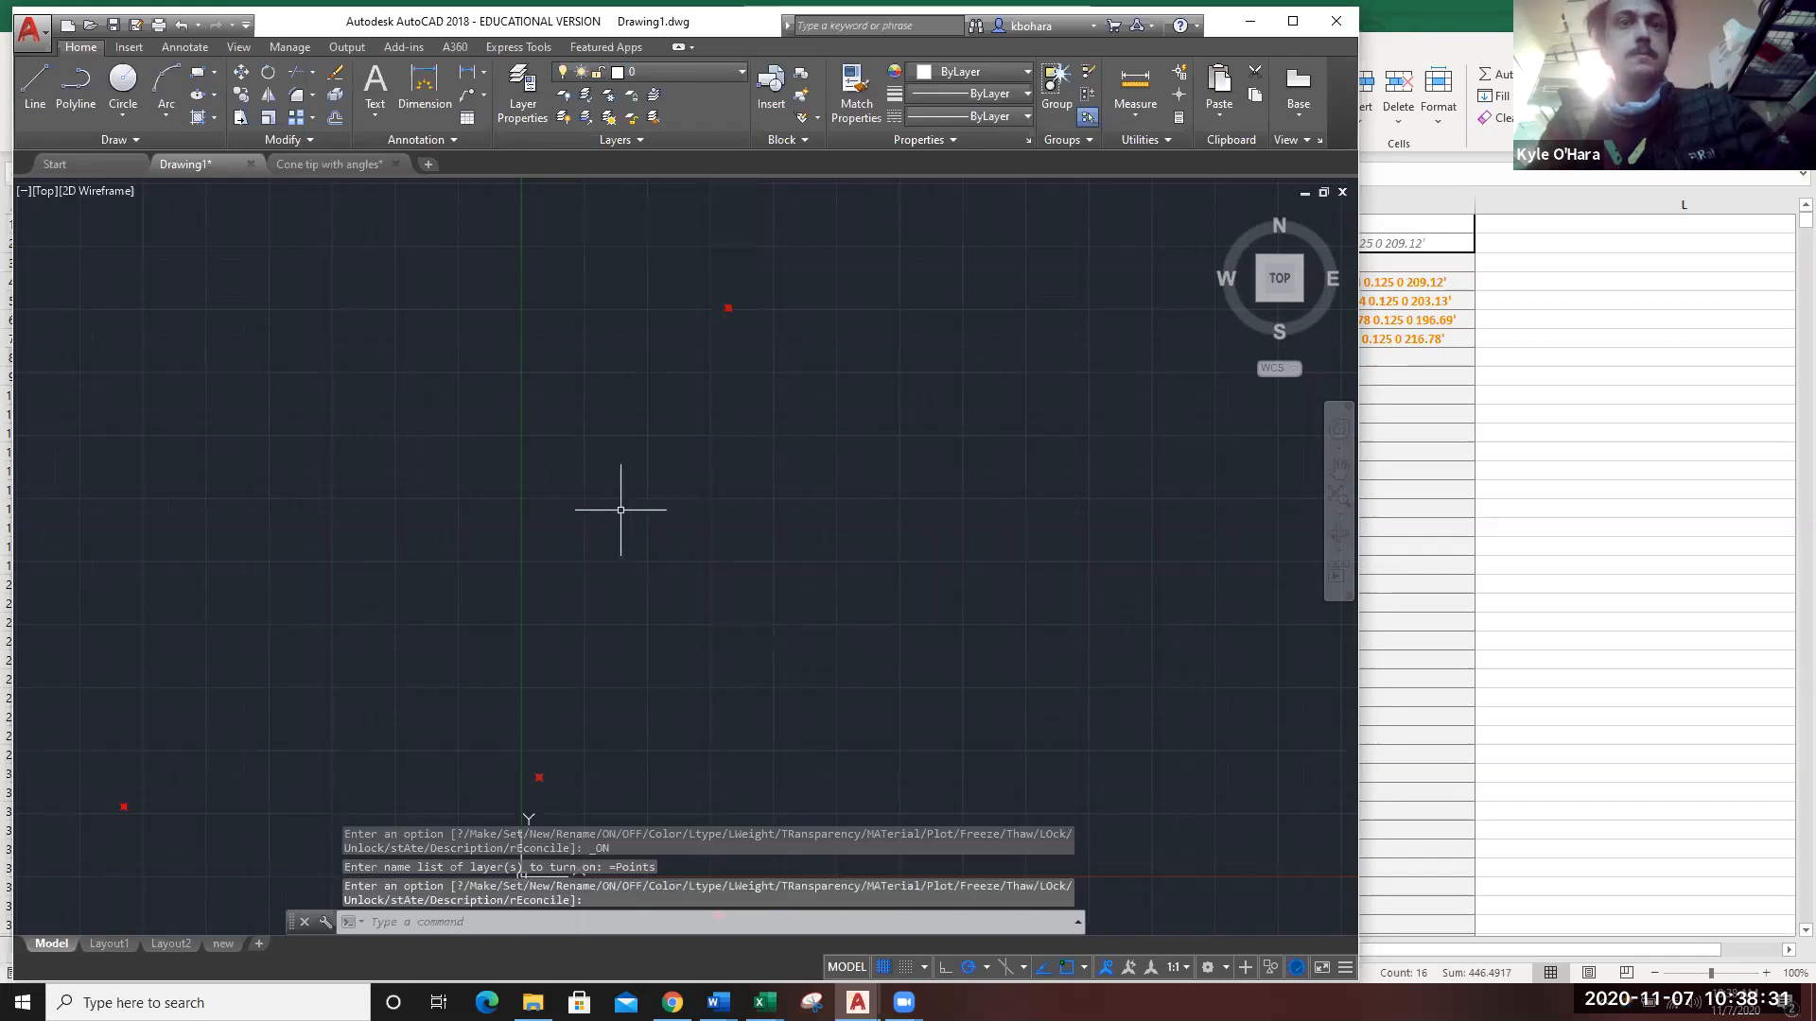
key(Escape)
Examine the plotted survey points around the origin and how their markers look at close and wide zoom.
scroll(717, 291, up, 5)
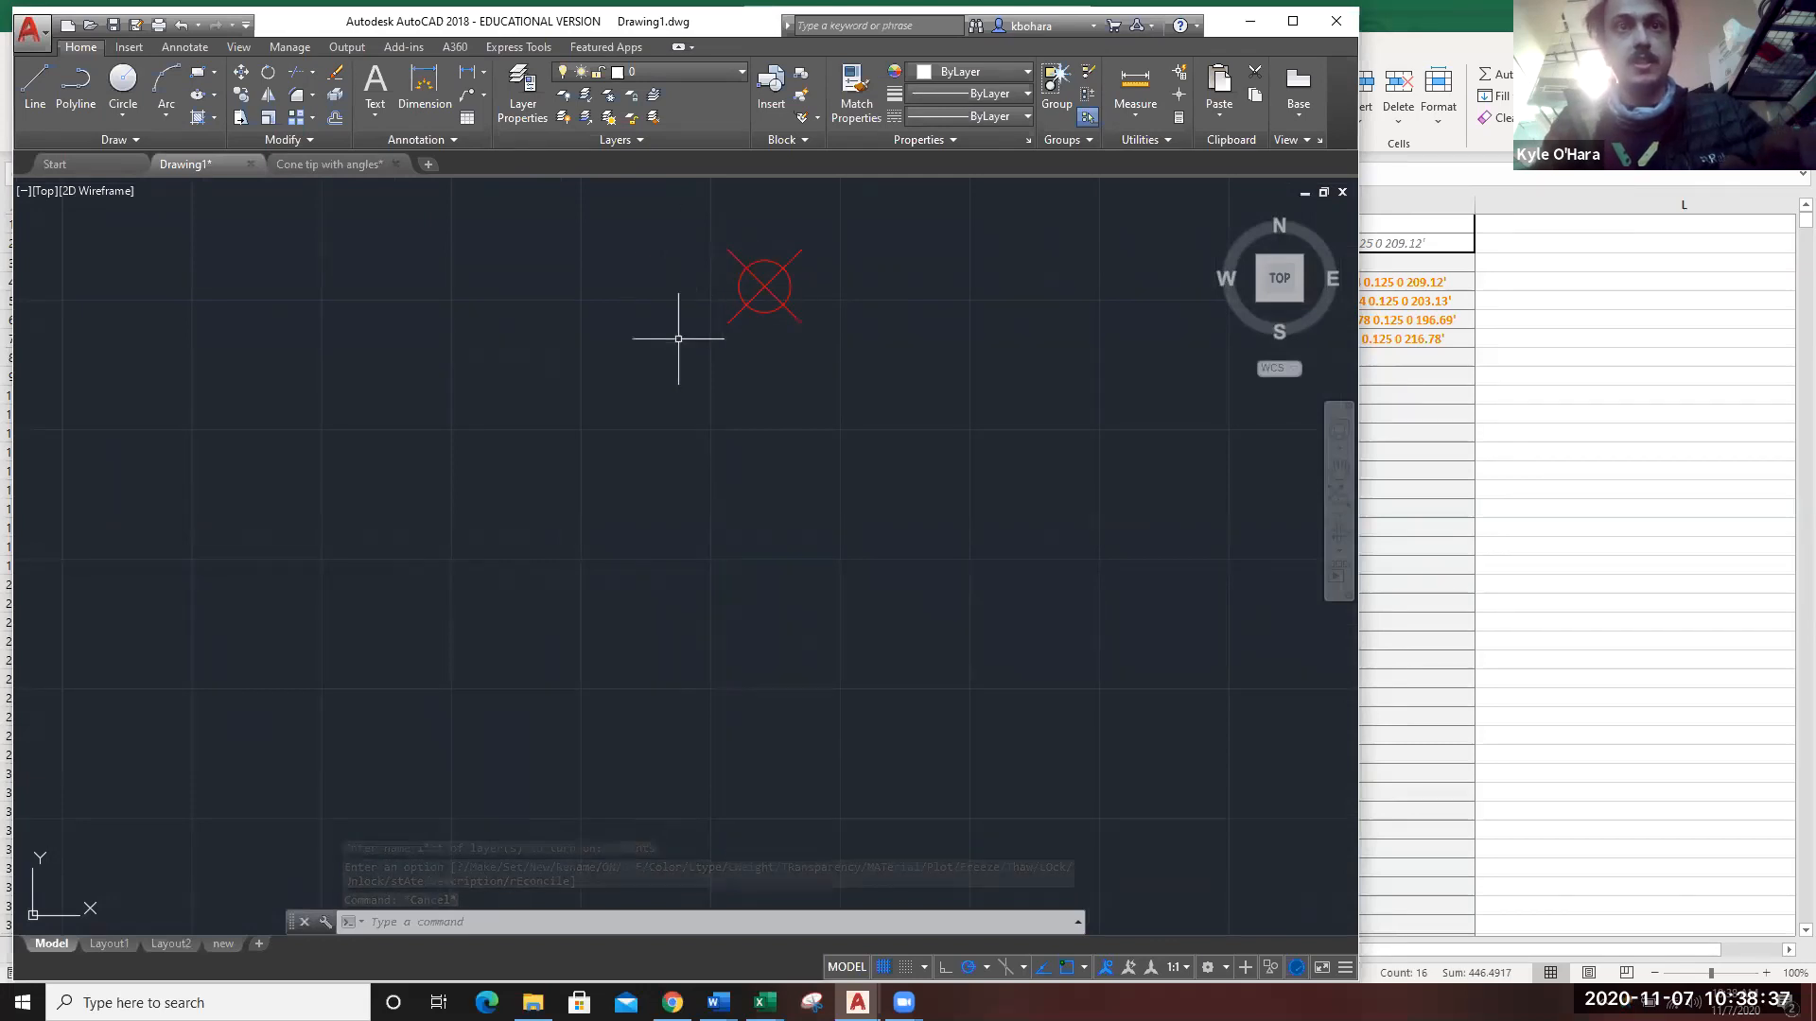
scroll(717, 470, down, 2)
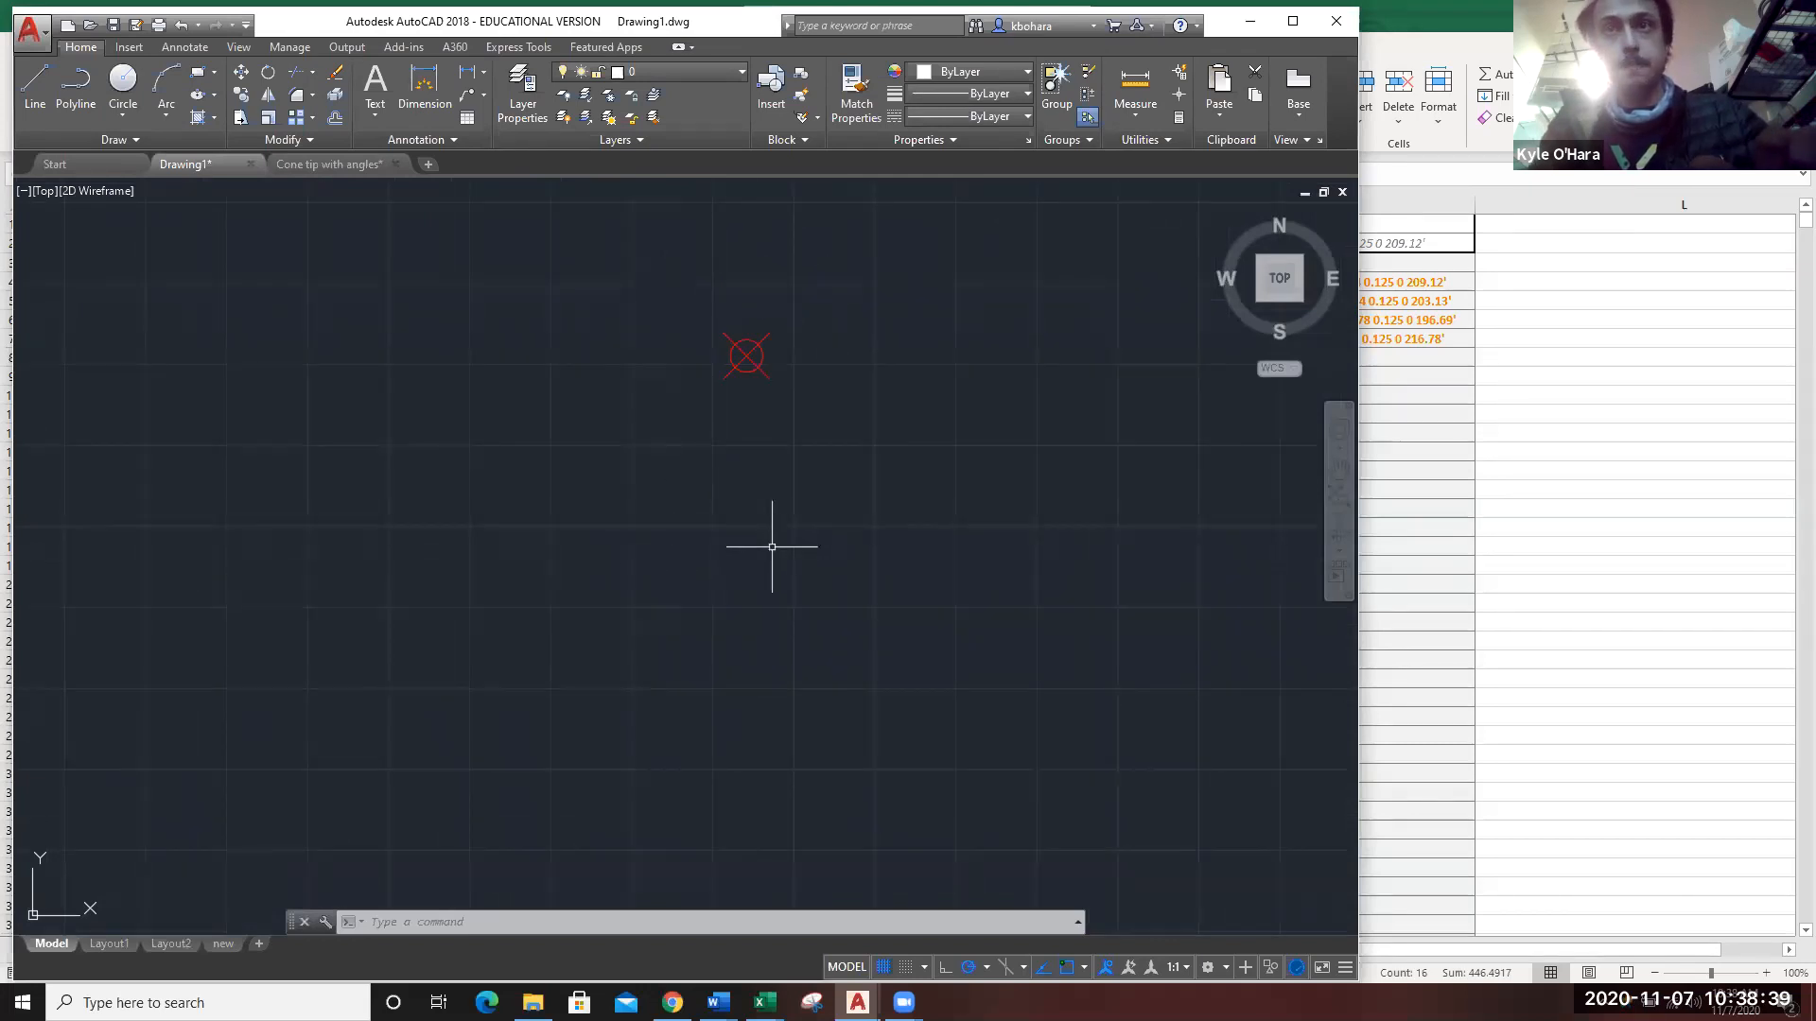
scroll(751, 702, down, 2)
middle_drag(750, 702, 945, 485)
scroll(945, 484, down, 1)
middle_drag(866, 625, 933, 520)
scroll(933, 519, down, 1)
scroll(936, 667, down, 1)
middle_drag(1005, 734, 1021, 555)
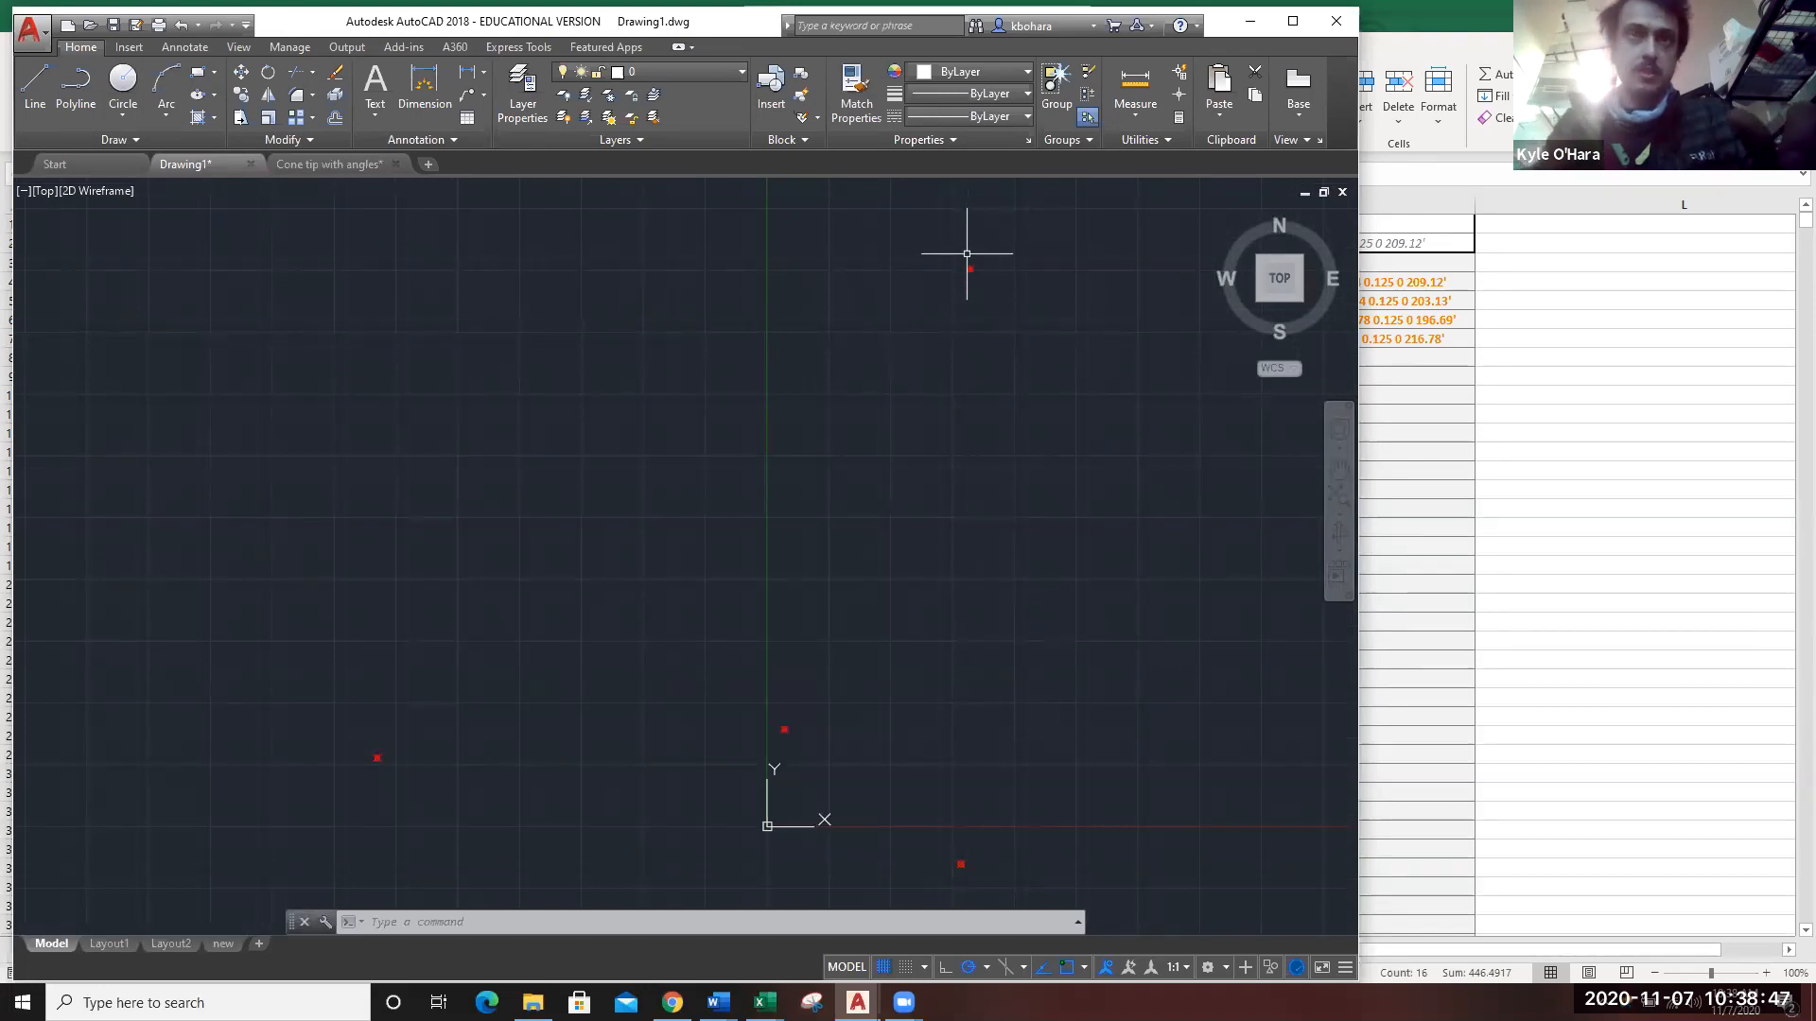
scroll(976, 340, down, 1)
middle_drag(1079, 507, 1022, 454)
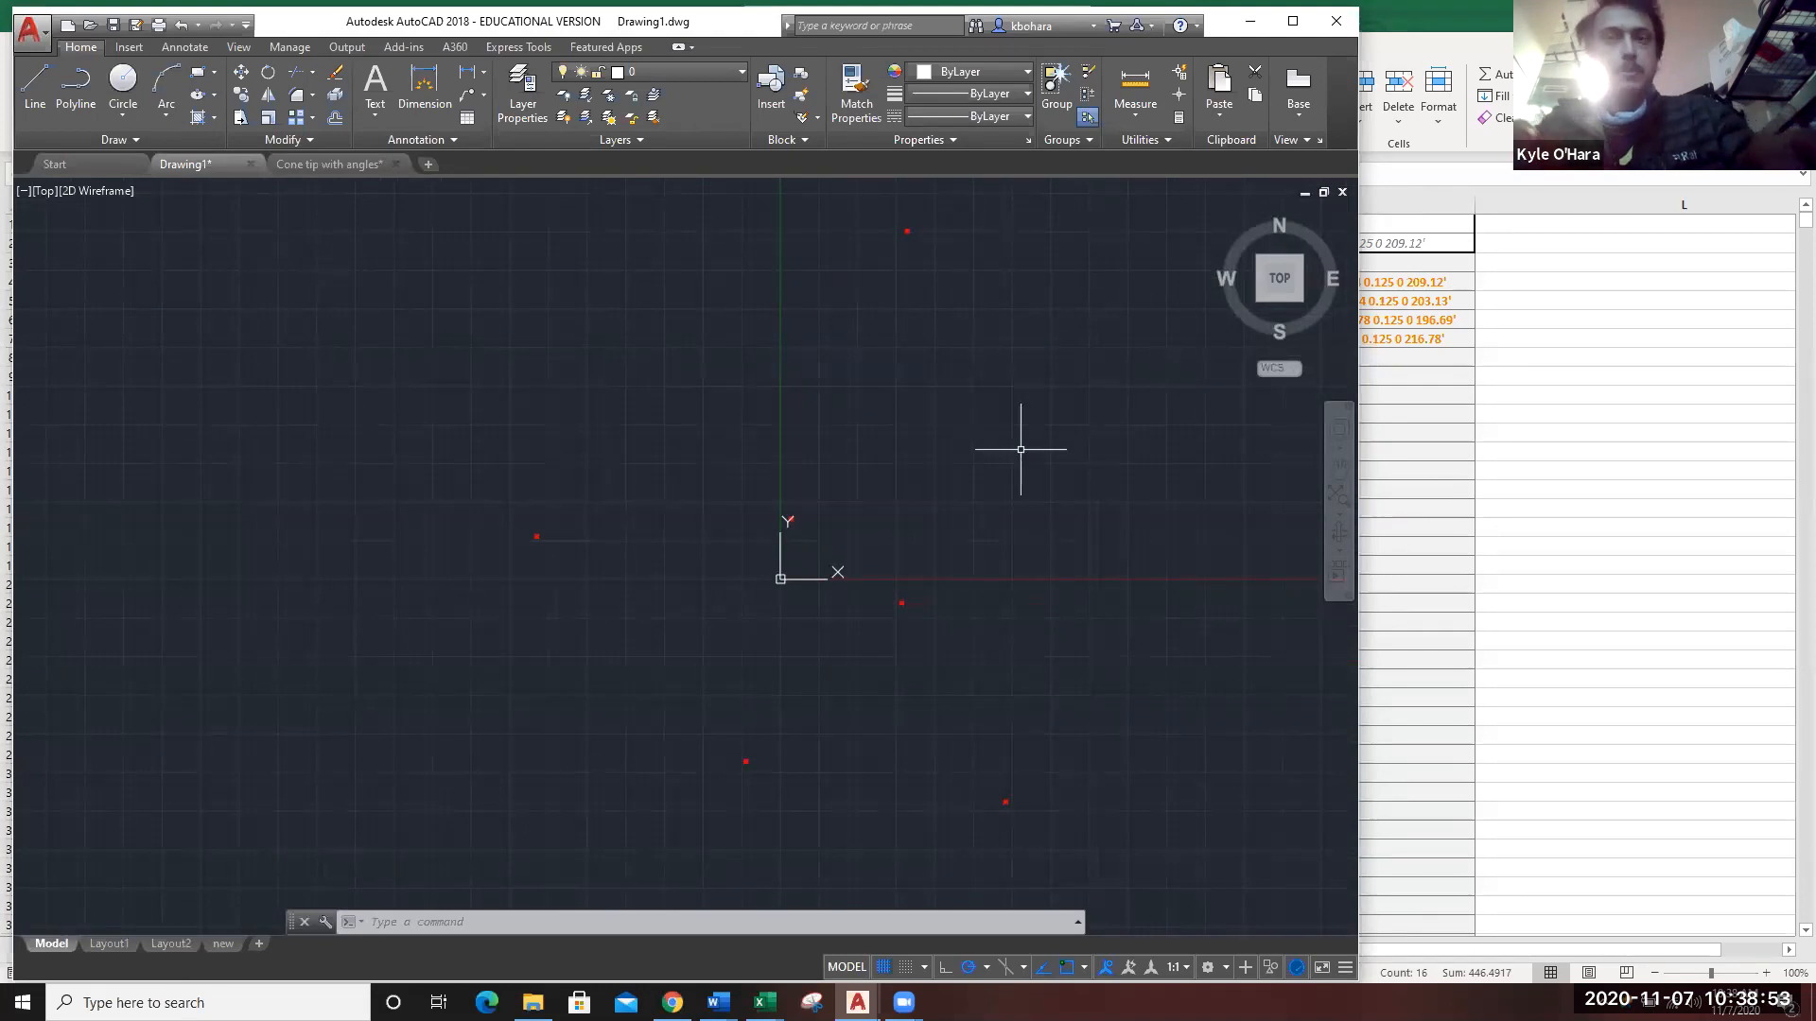
Set the point style to a size of 5% relative to the screen using DDPTYPE.
text(d)
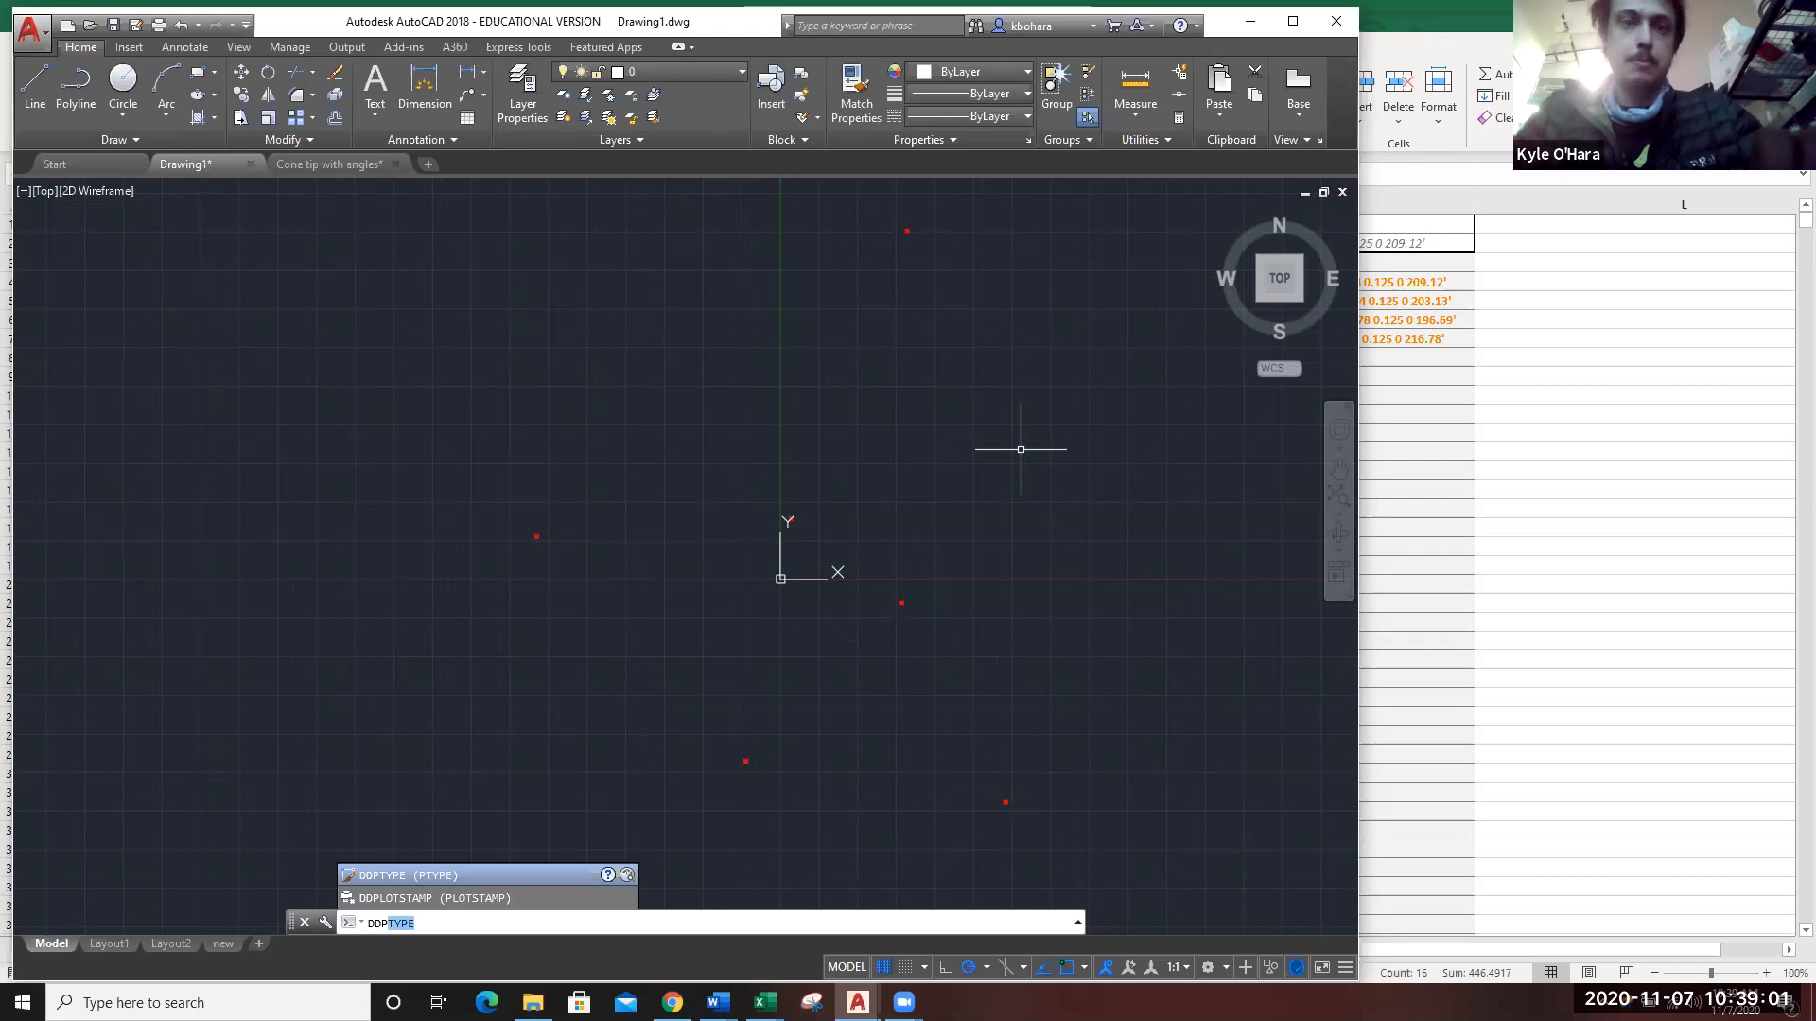
key(Return)
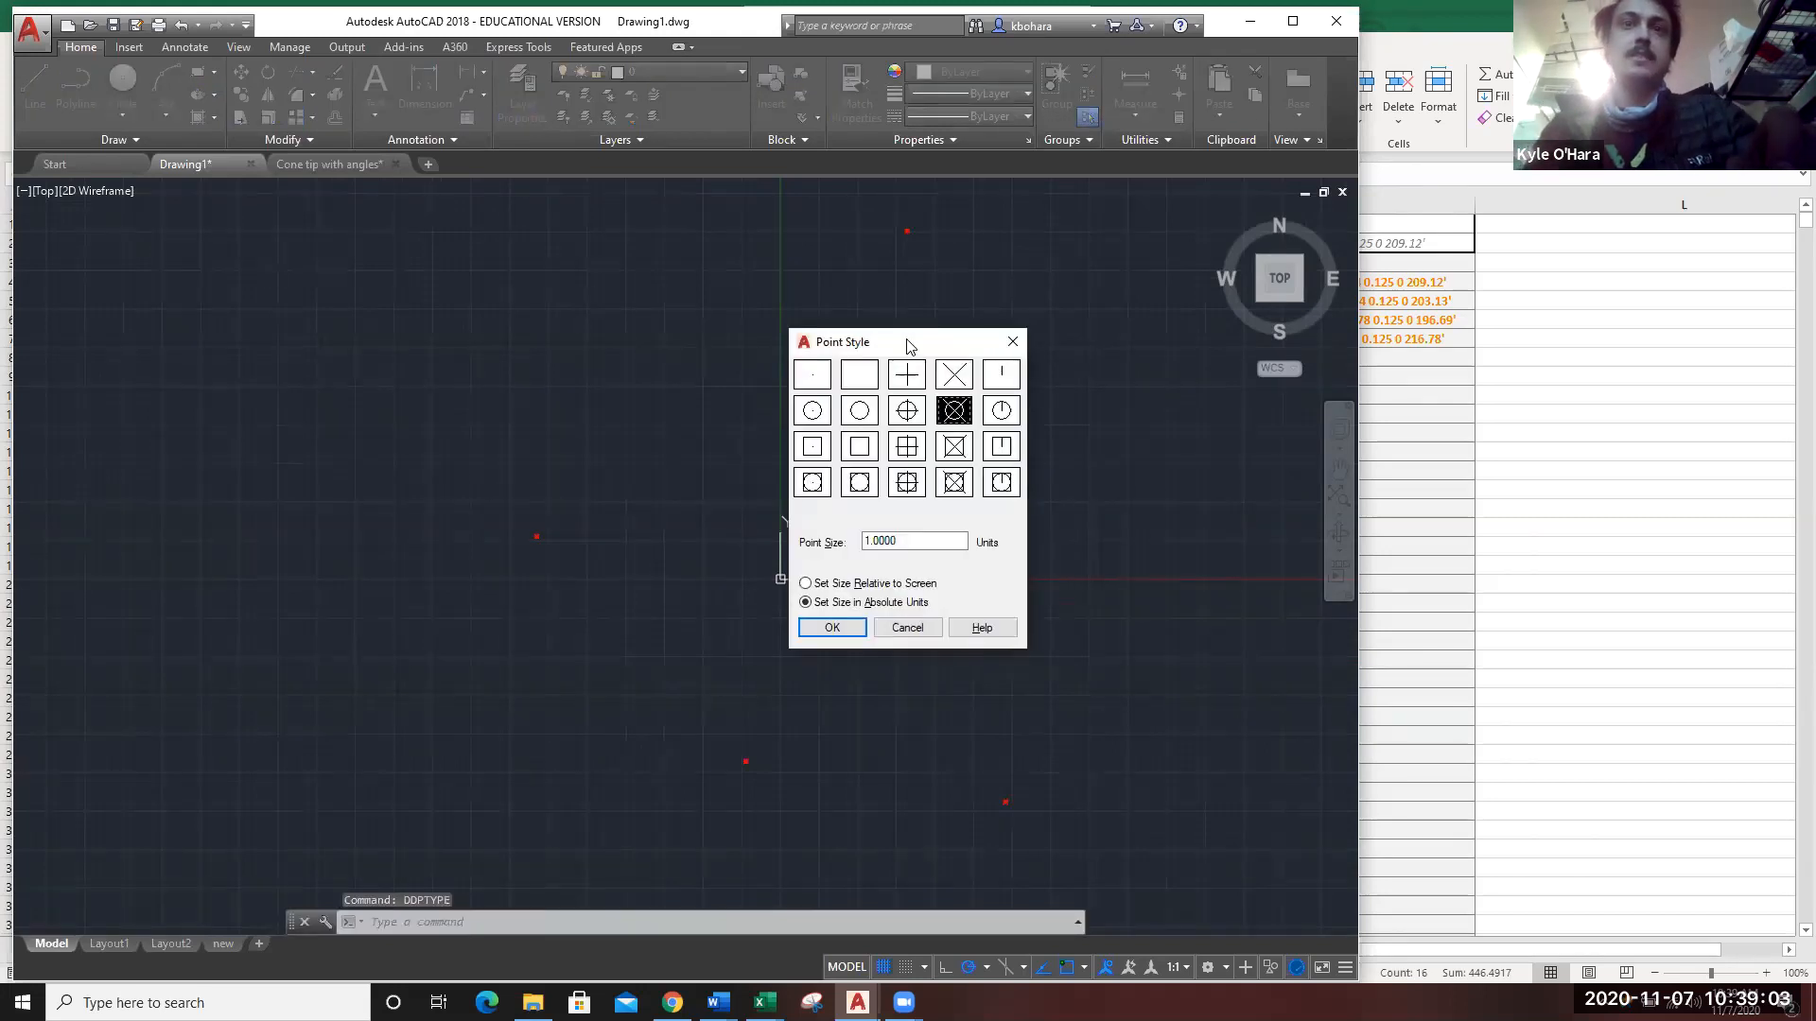
drag(905, 338, 742, 219)
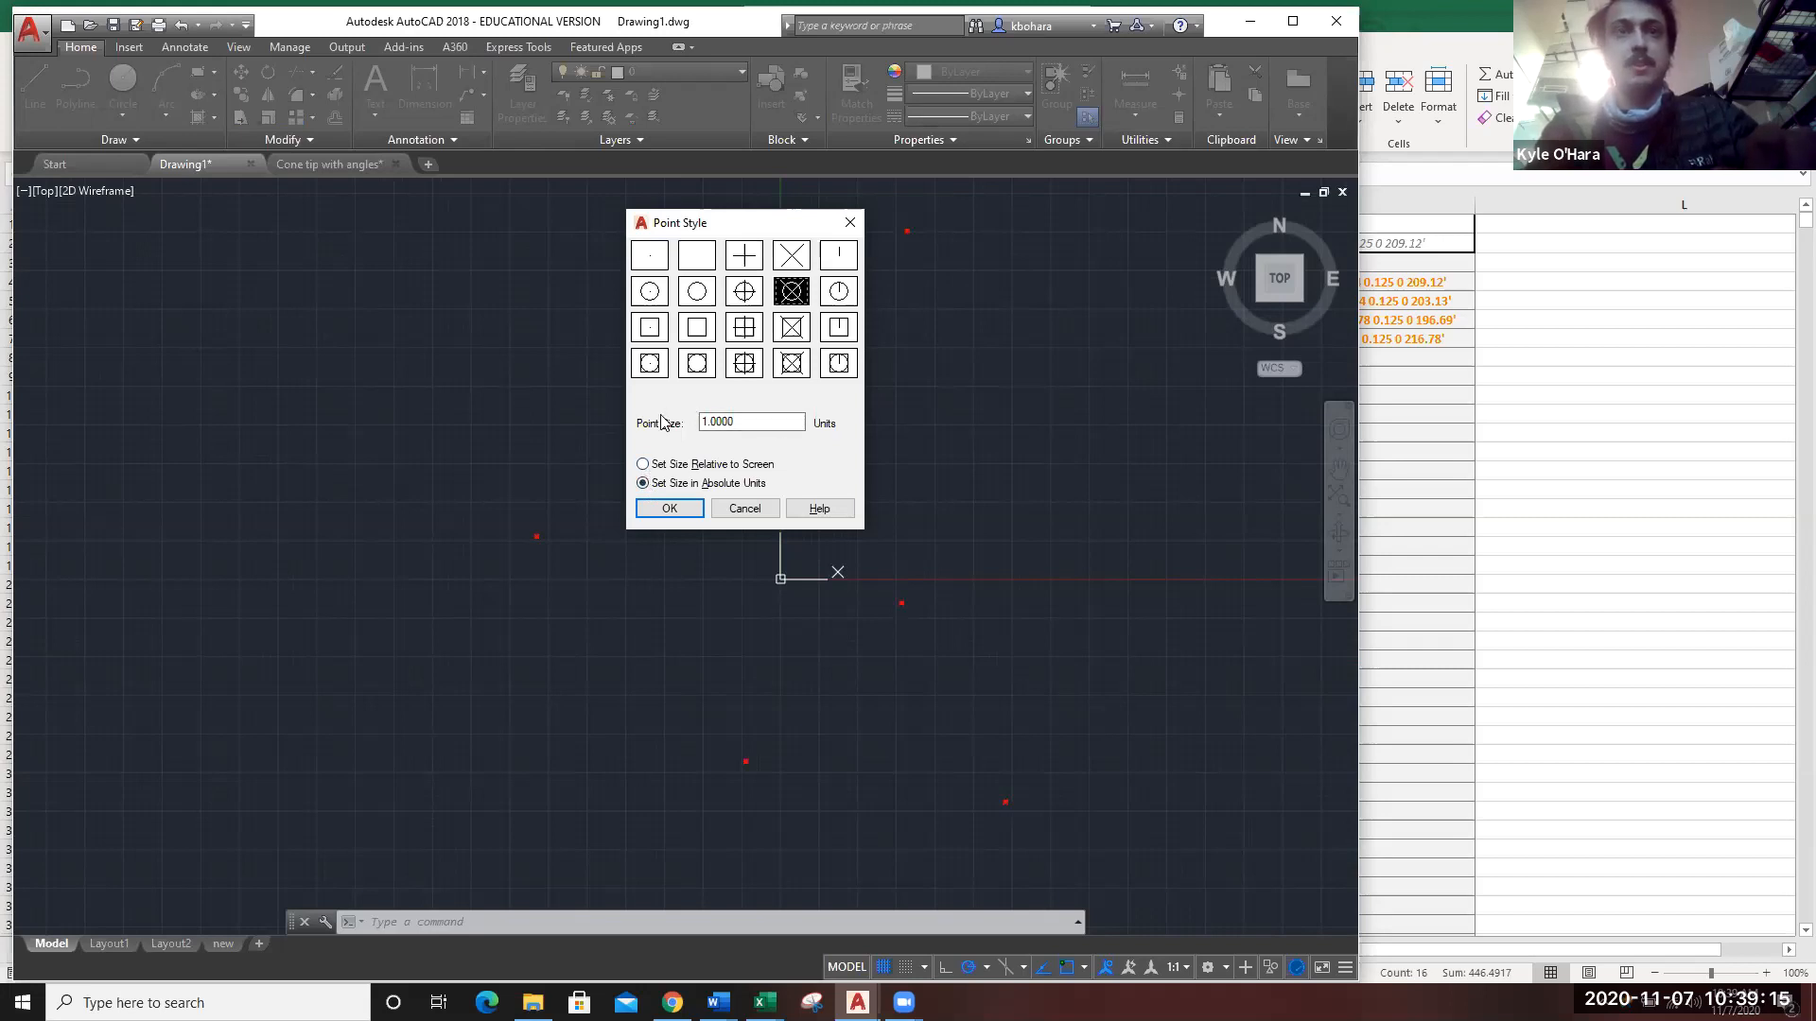
click(643, 464)
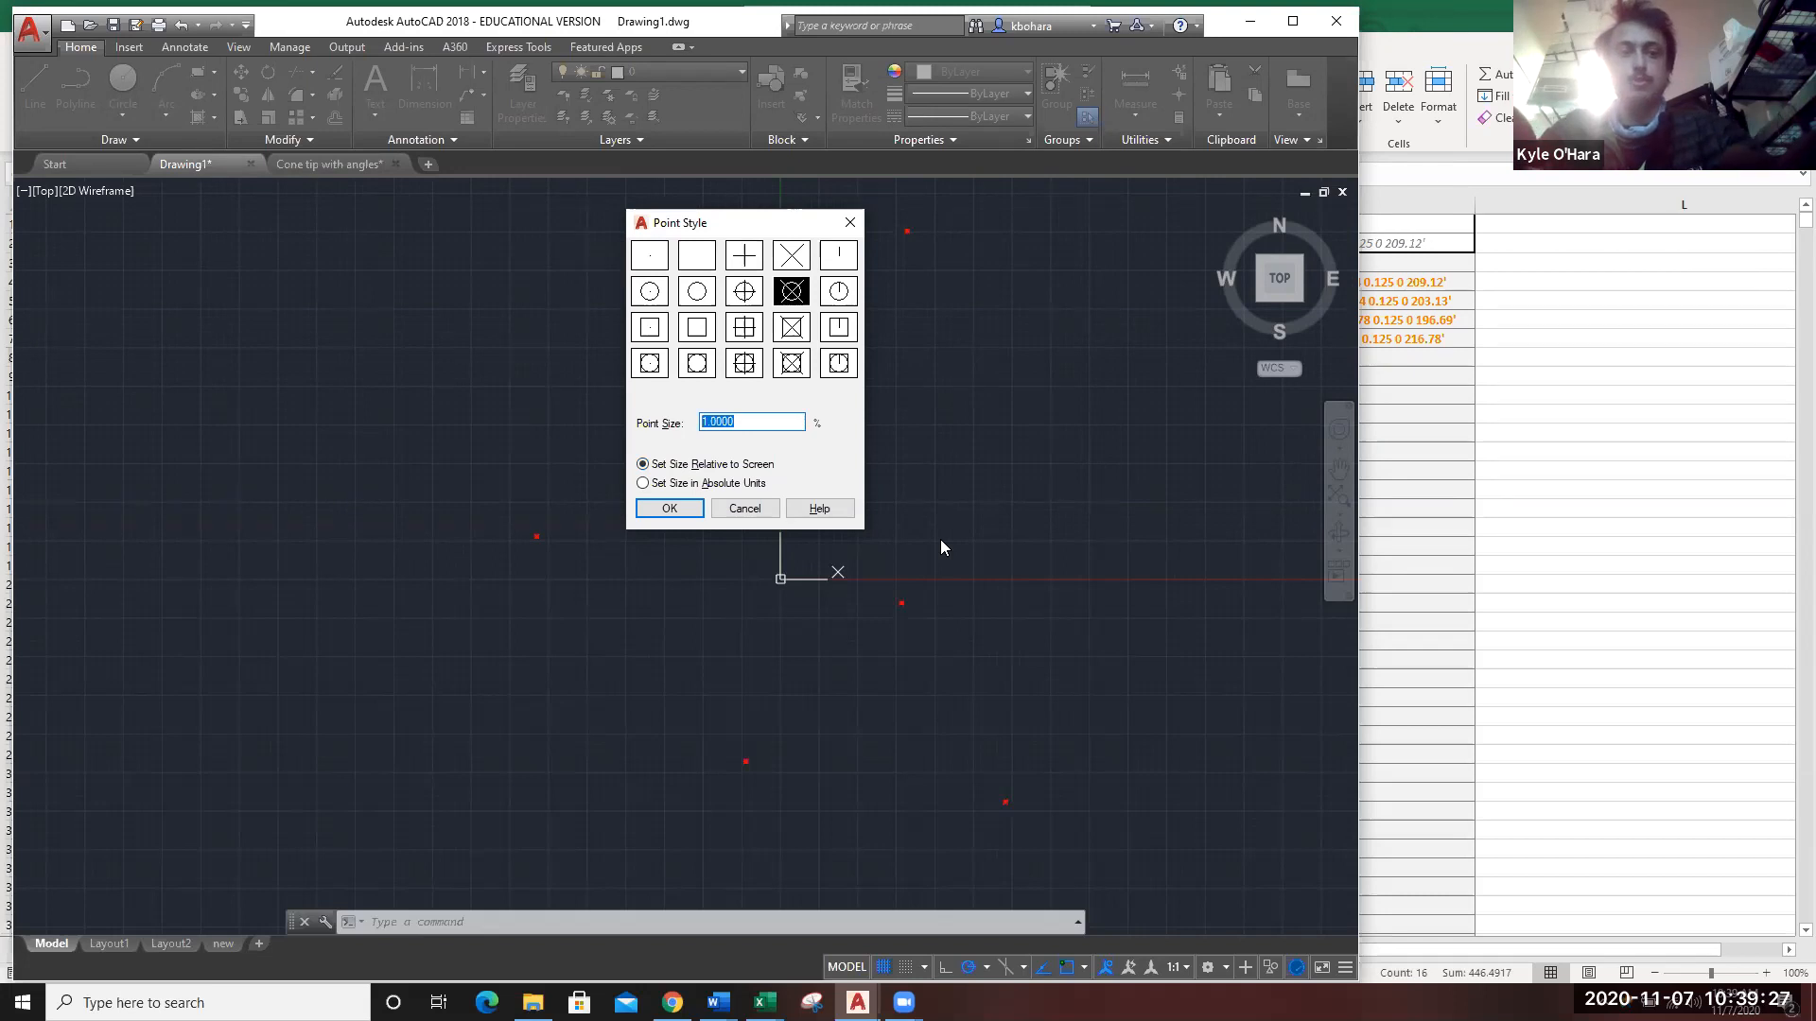
text(5)
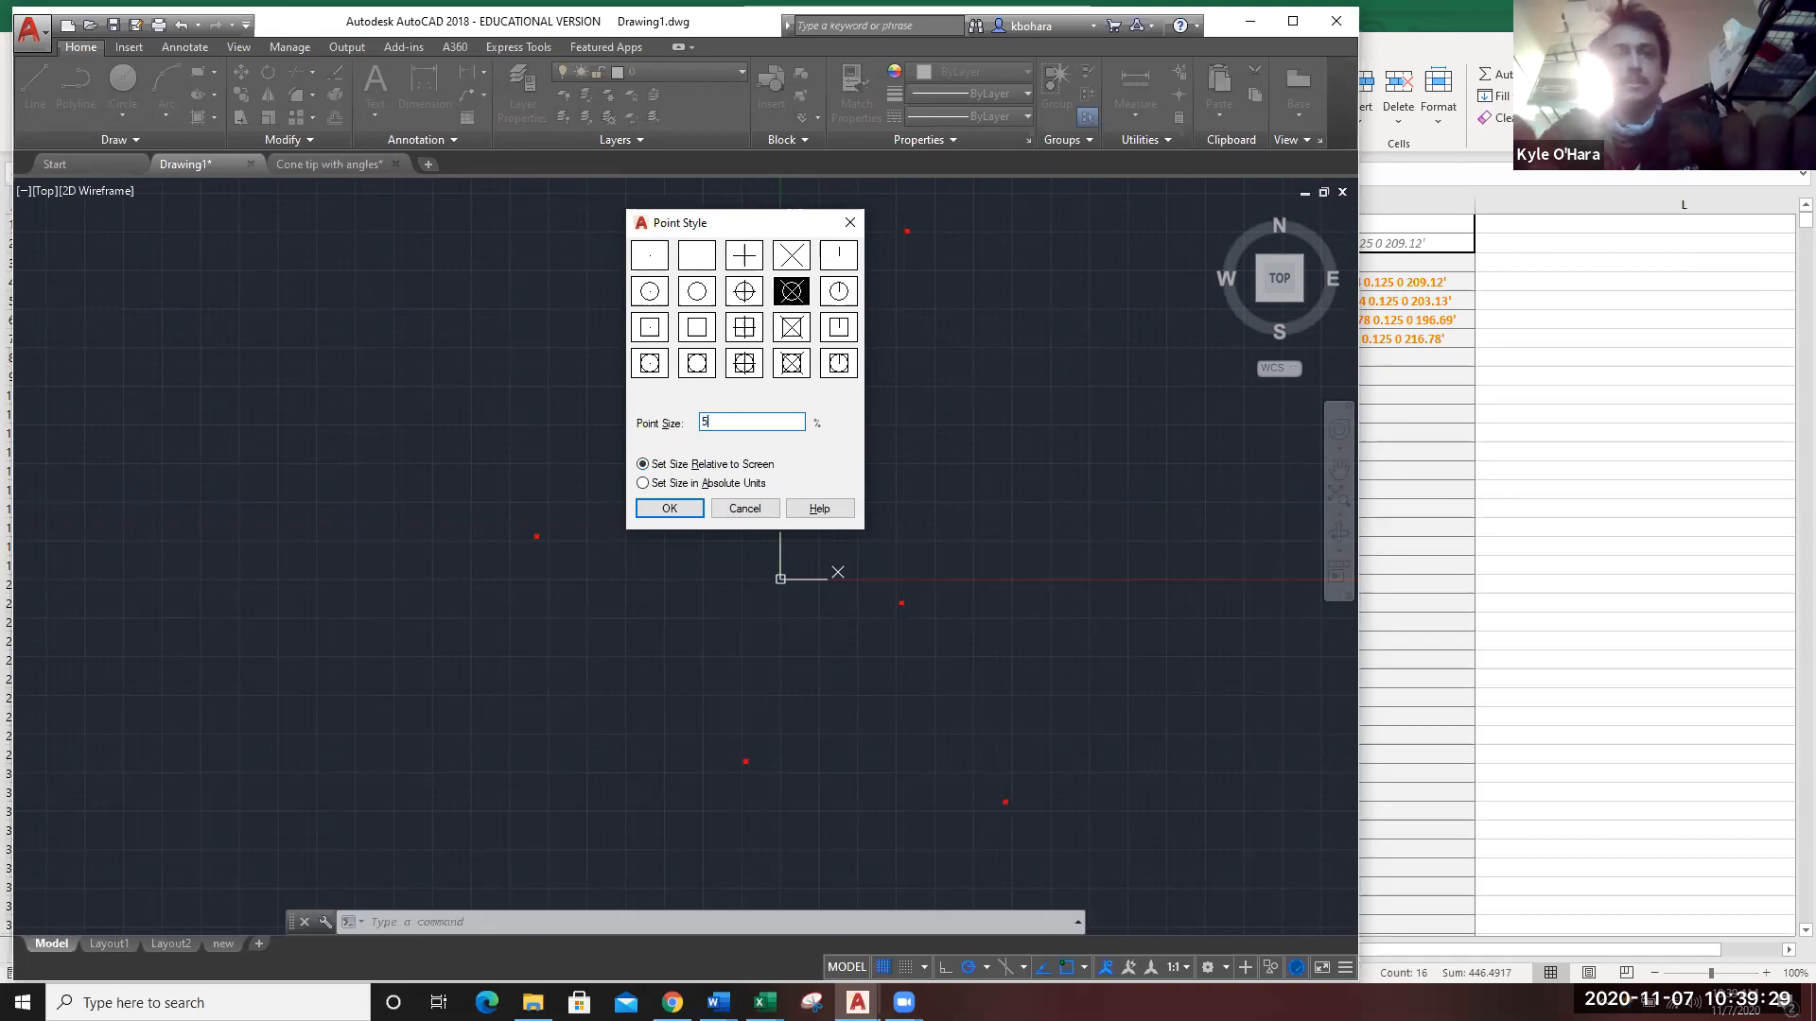
click(669, 509)
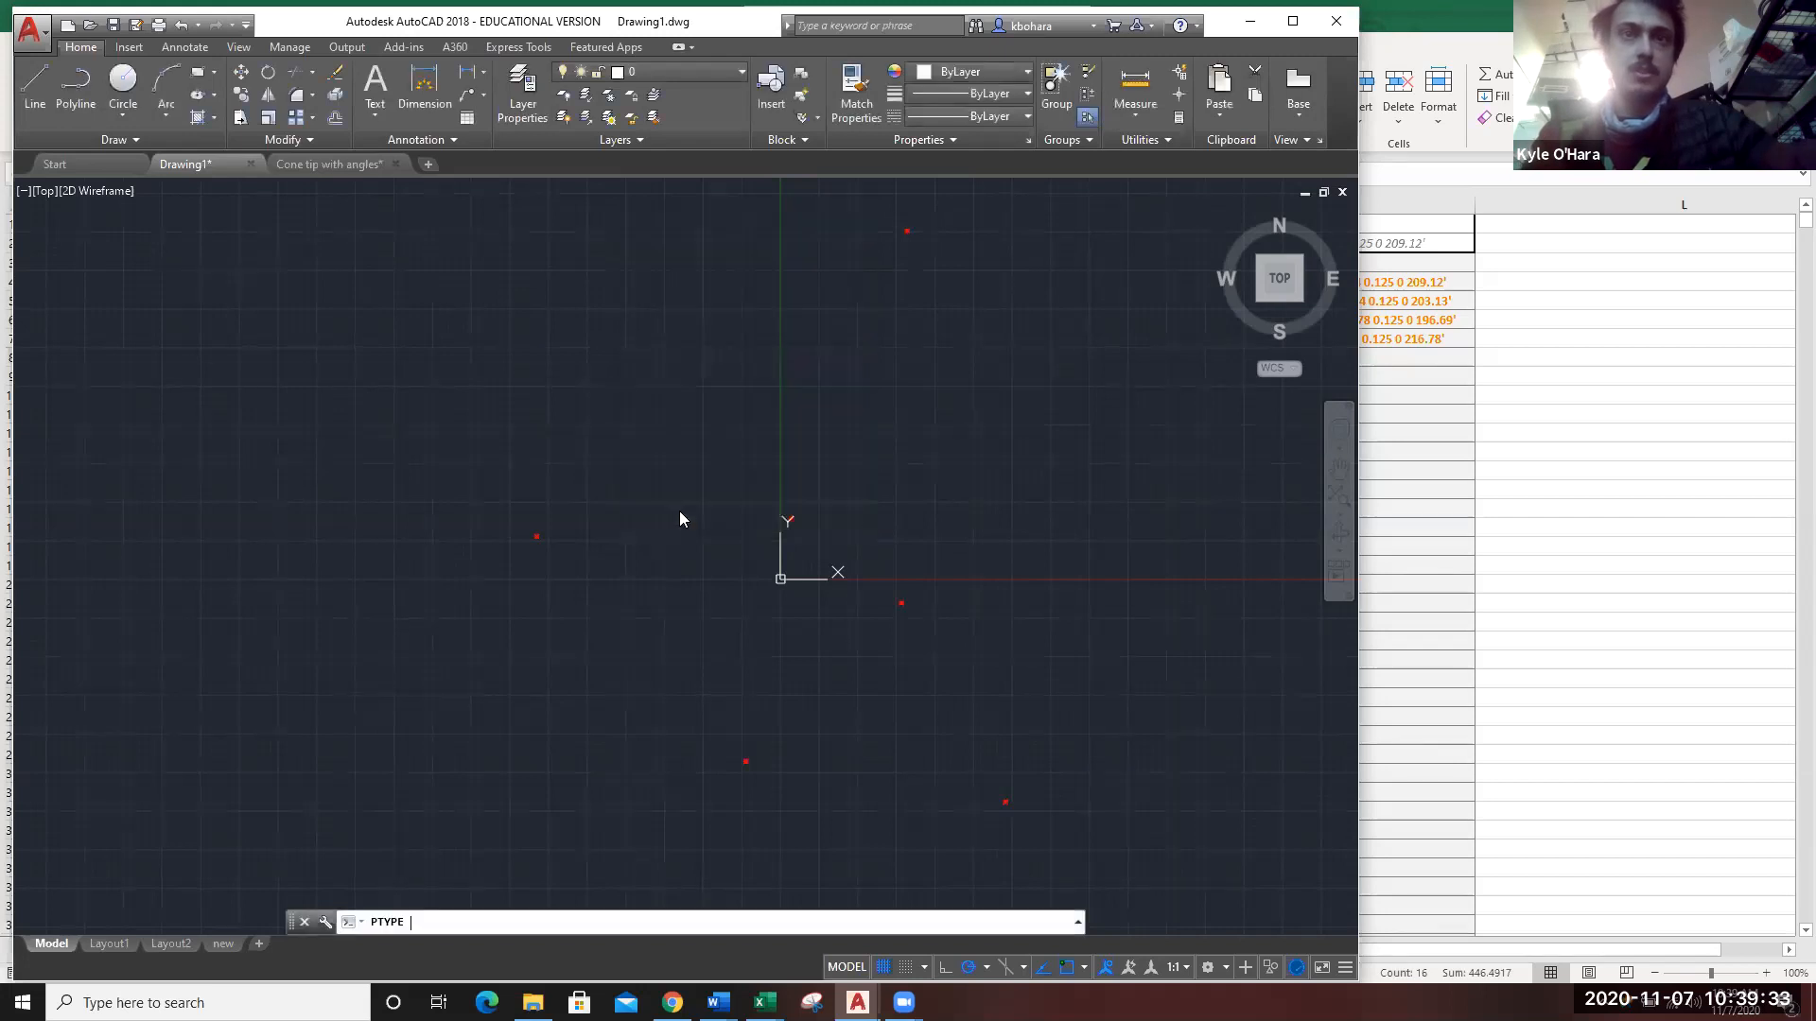
Inspect how the resized point markers scale up close and in an overview of all points.
scroll(940, 467, down, 2)
scroll(947, 602, up, 4)
scroll(948, 602, up, 6)
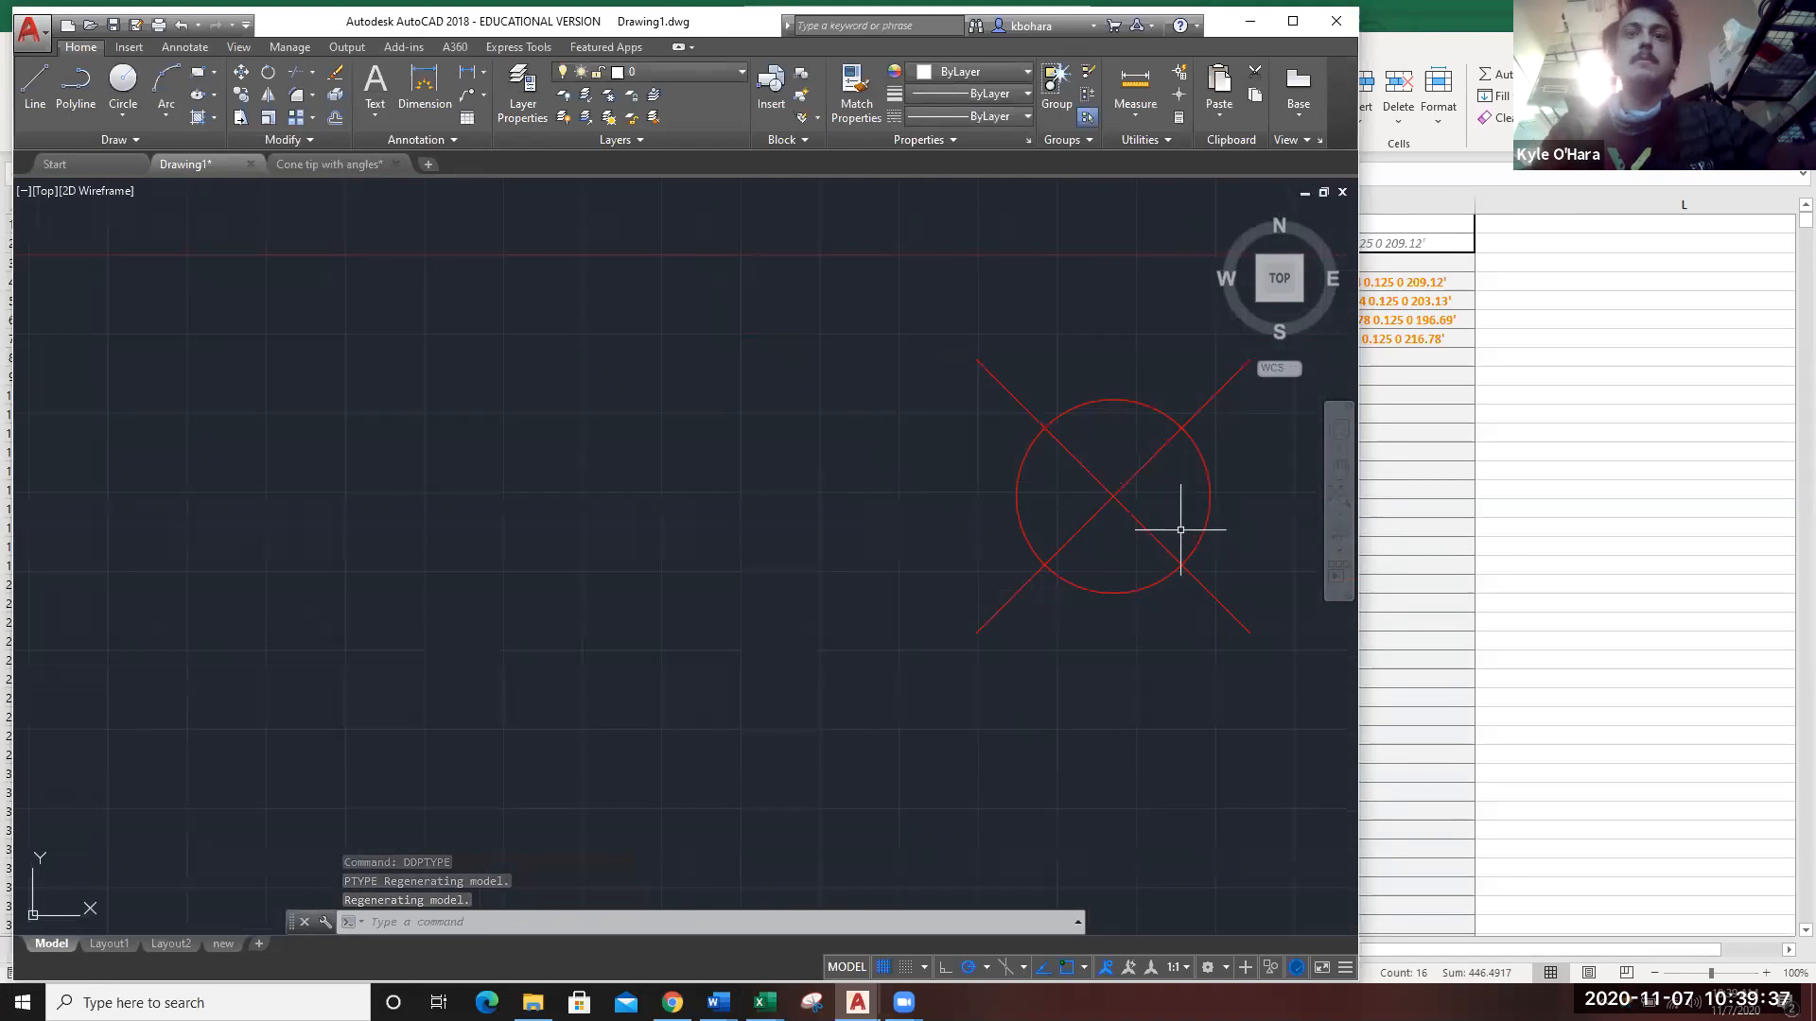
scroll(628, 597, down, 5)
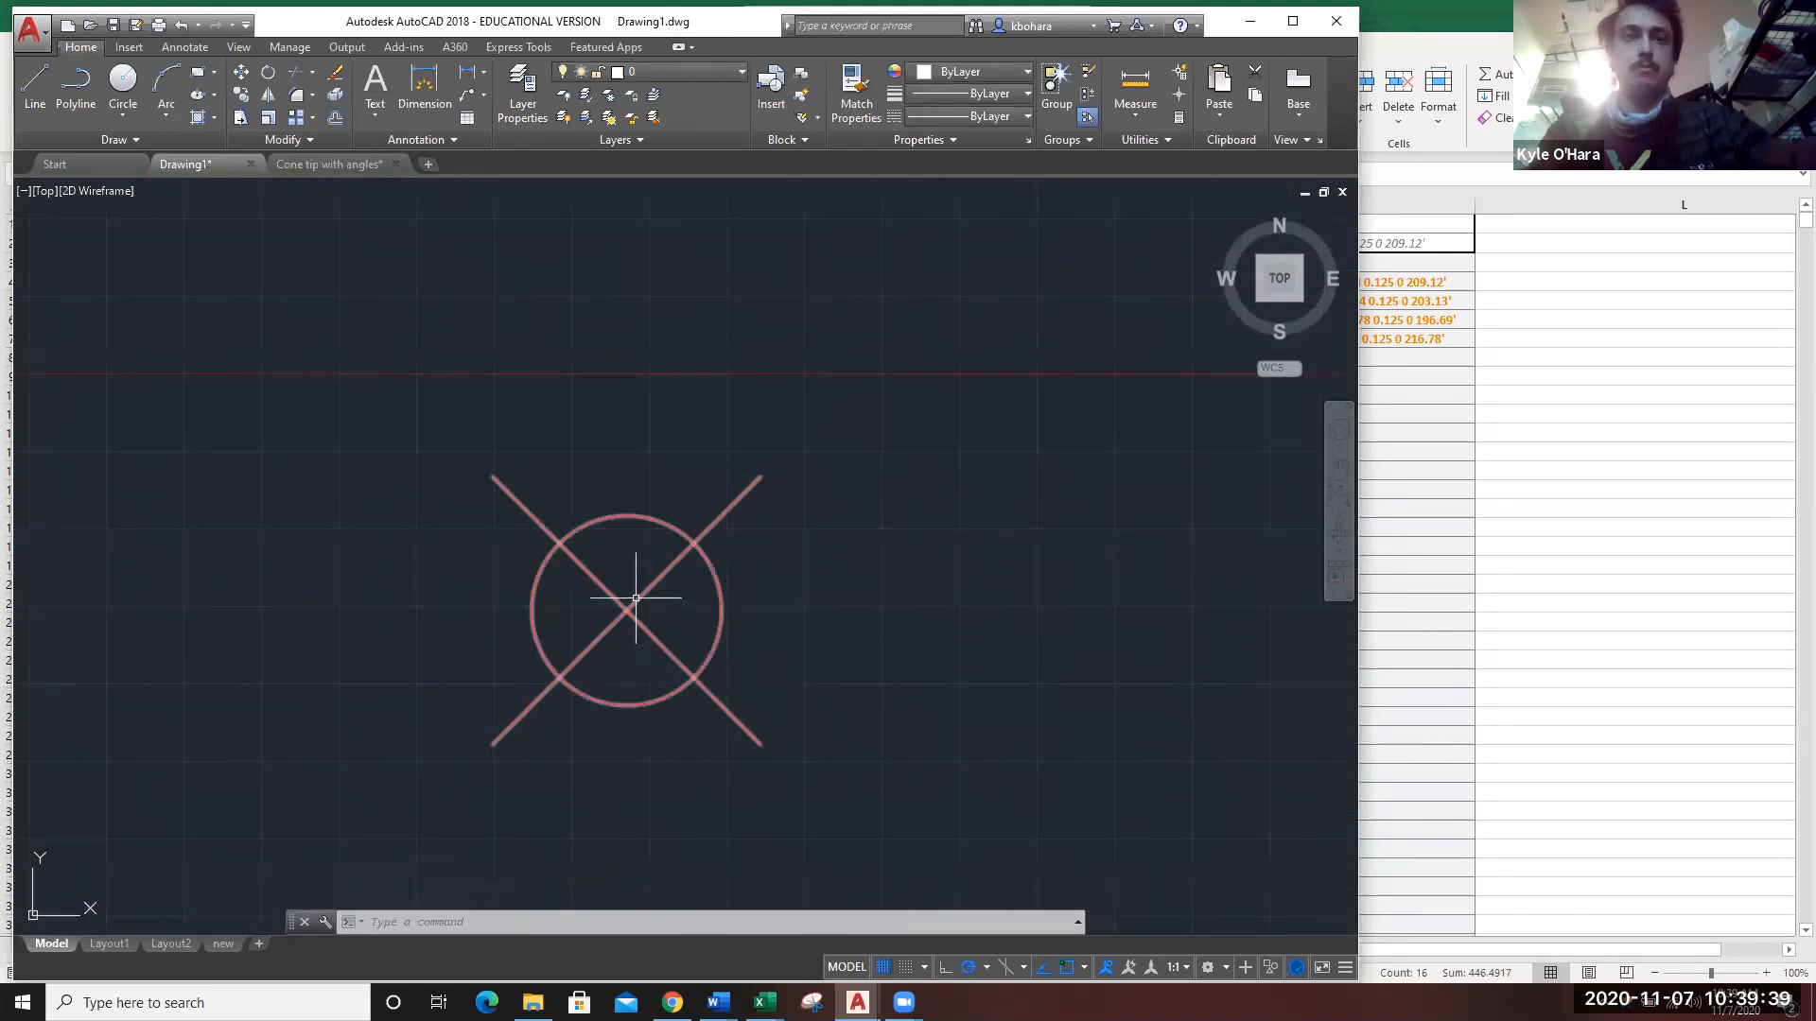
scroll(595, 585, down, 6)
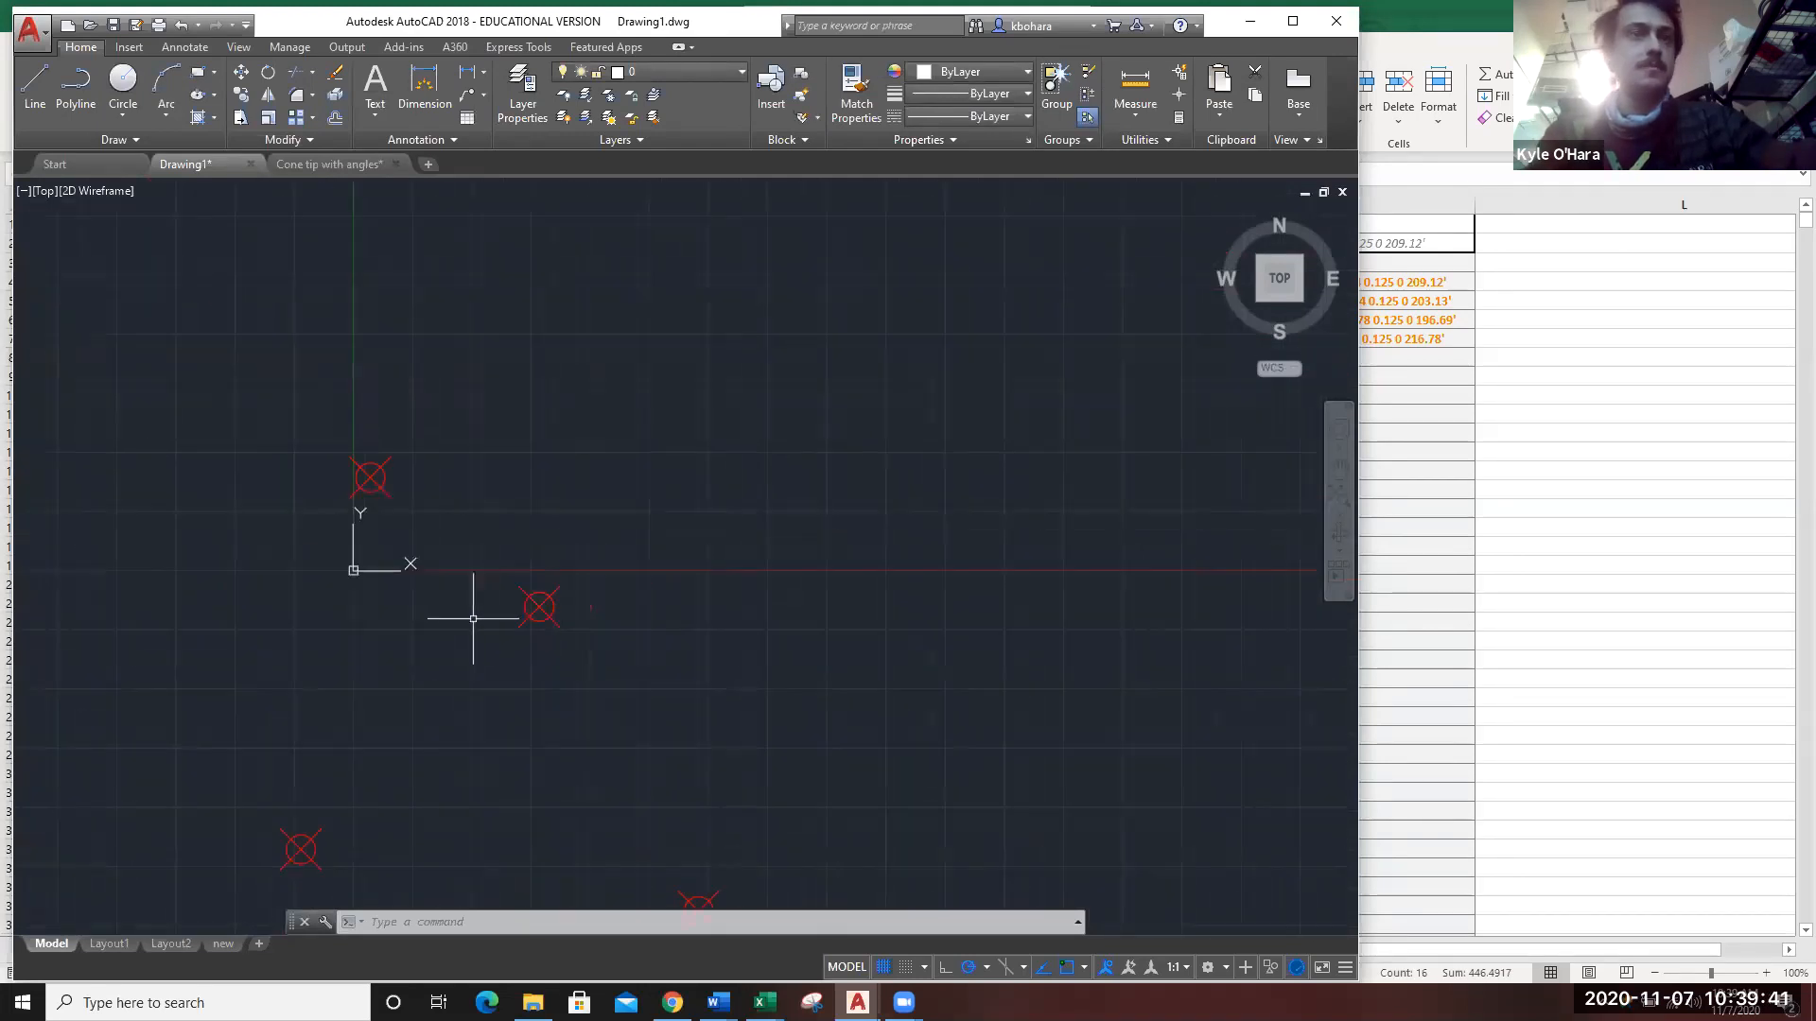
mouse_move(467, 685)
middle_down()
mouse_move(664, 610)
mouse_move(730, 633)
middle_up()
scroll(733, 653, down, 2)
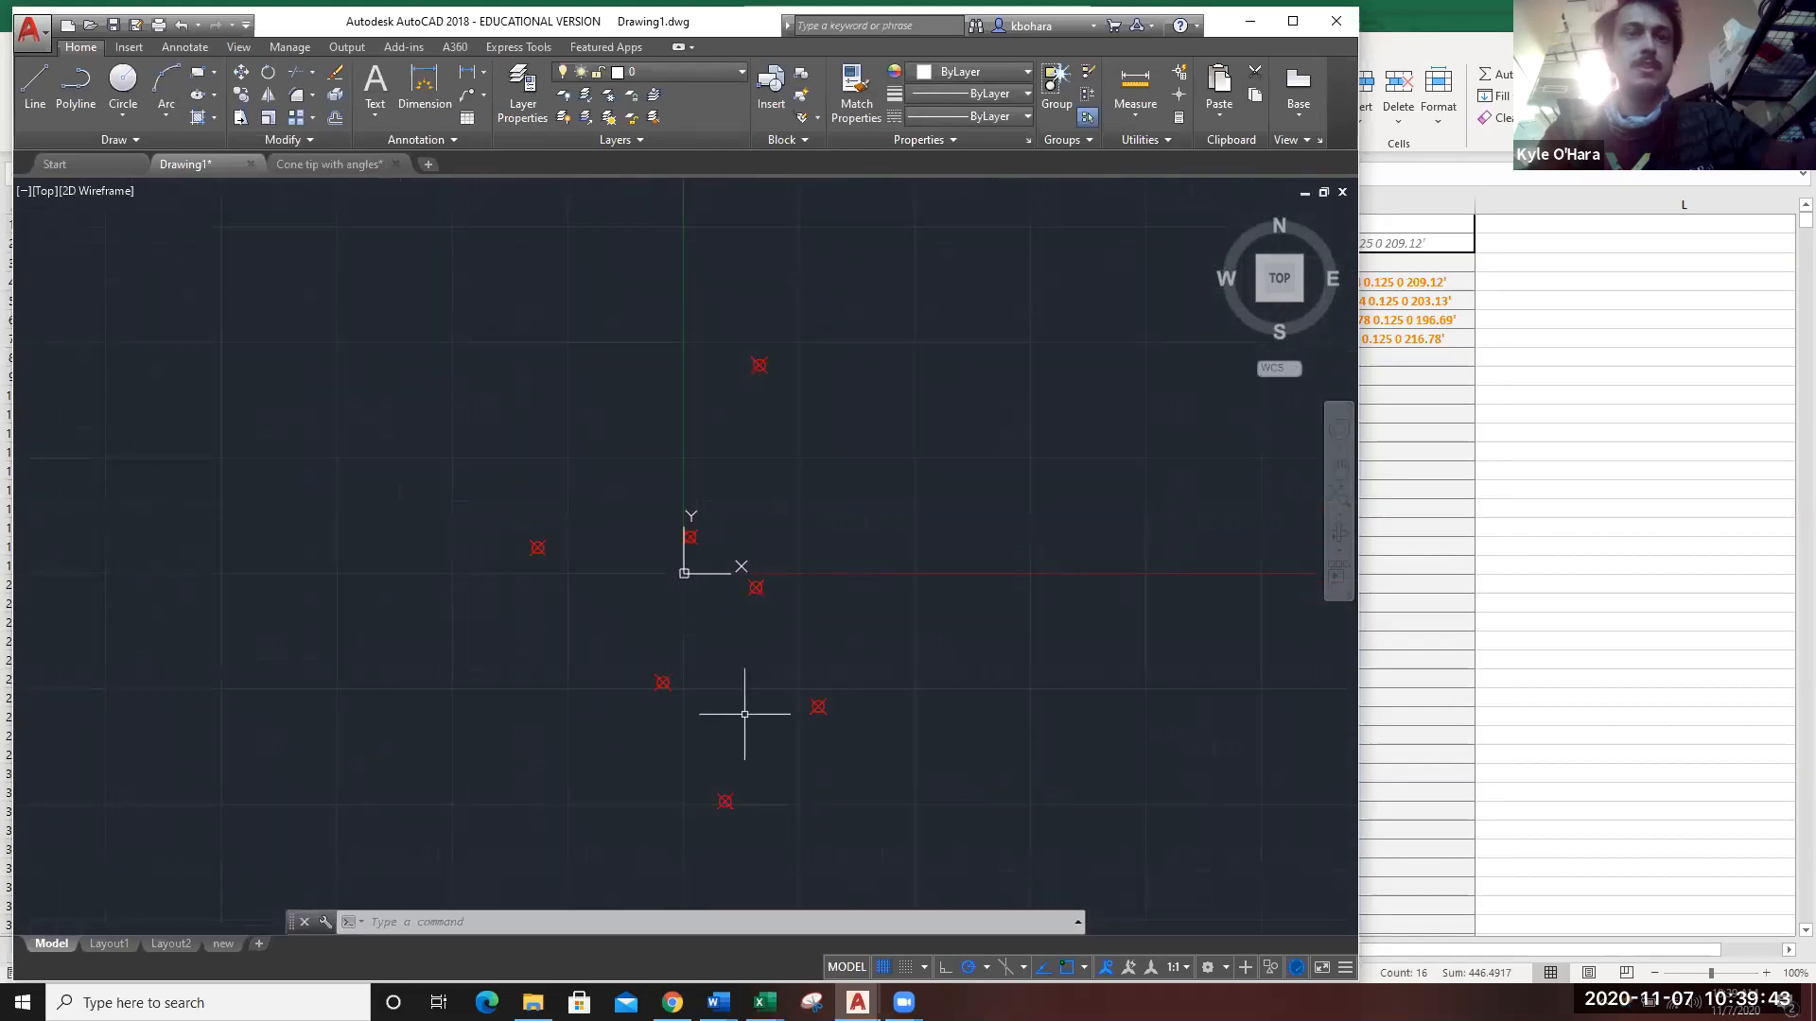
Reapply the 5% screen-relative point style with DDPTYPE to refresh the marker size at the current zoom.
text(DDPTYPE)
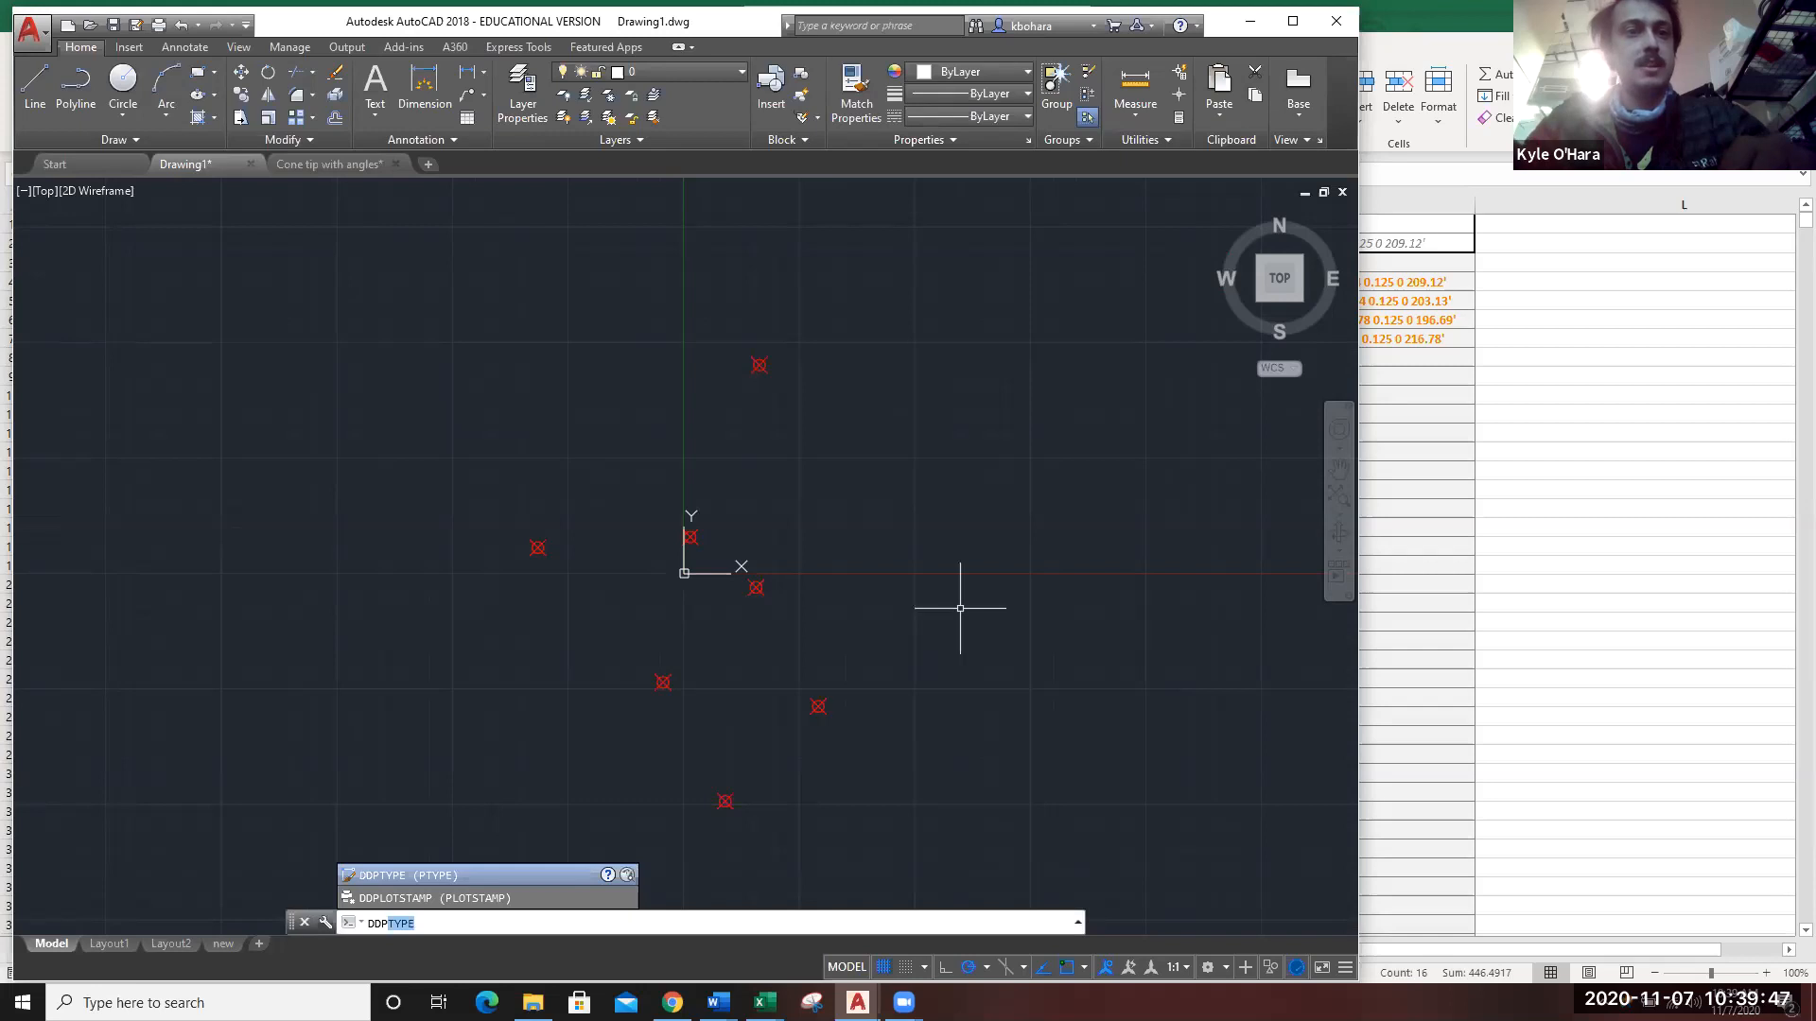
key(Return)
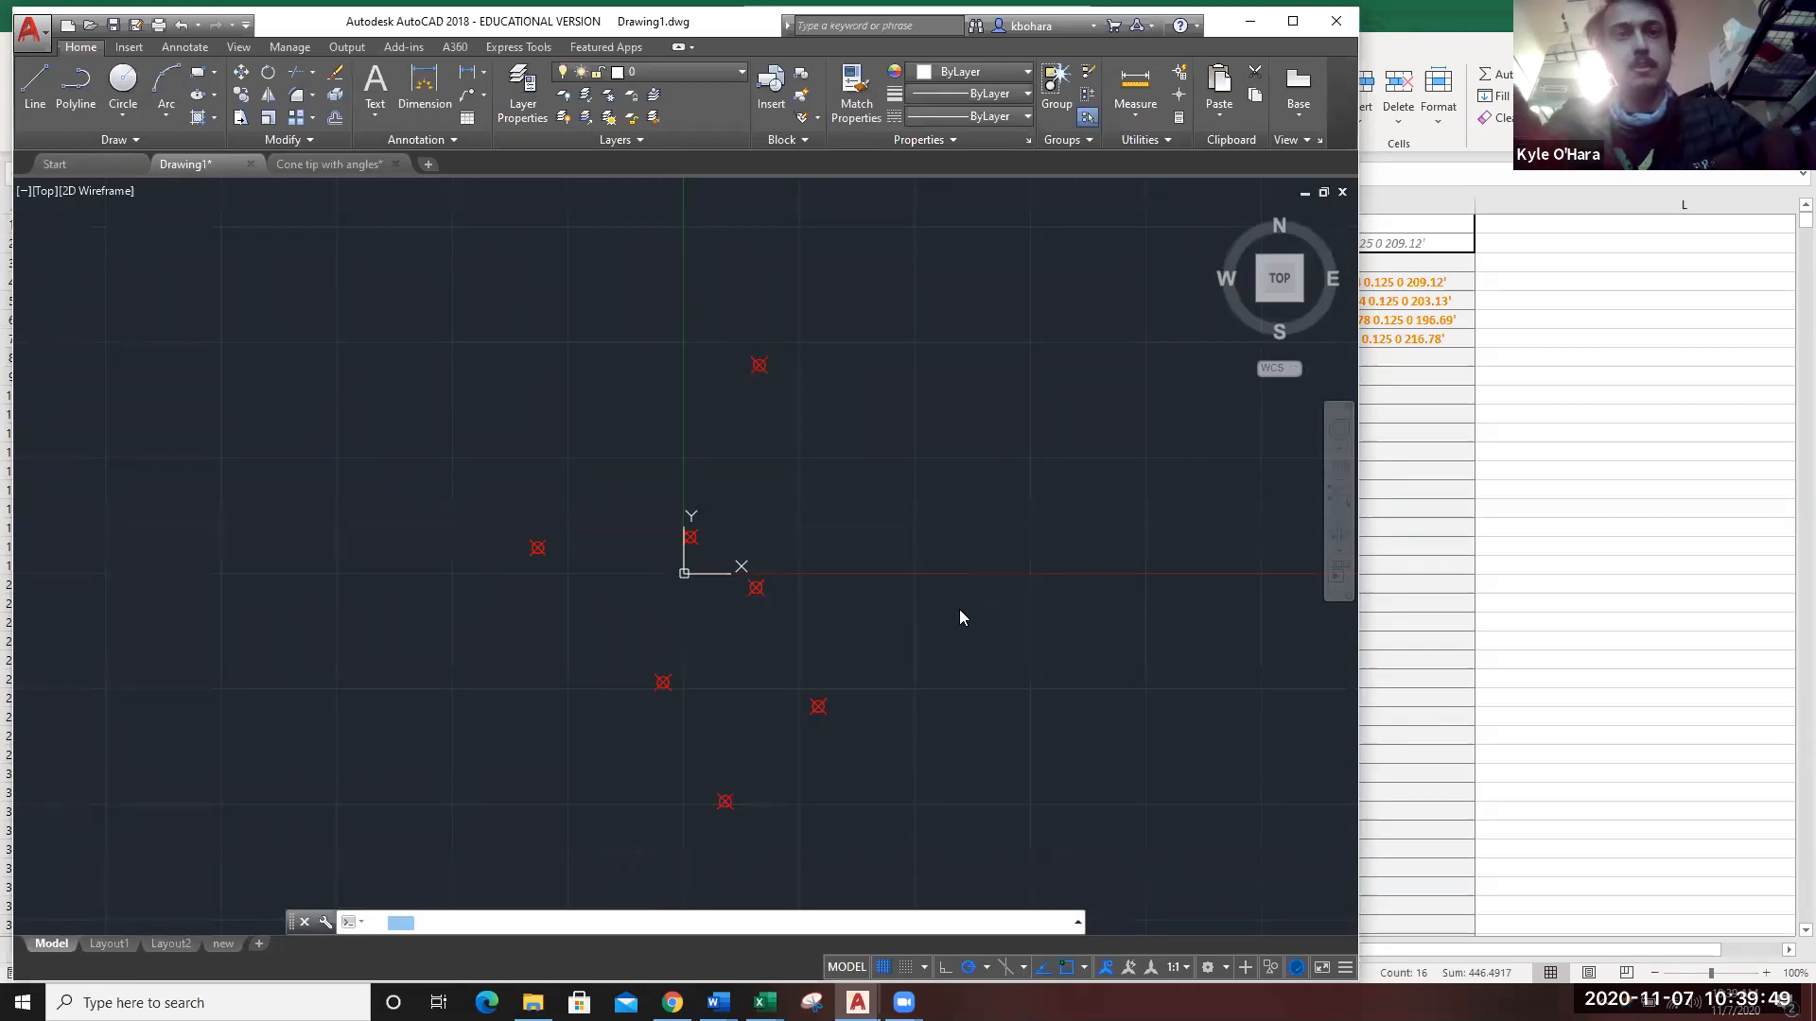
click(756, 420)
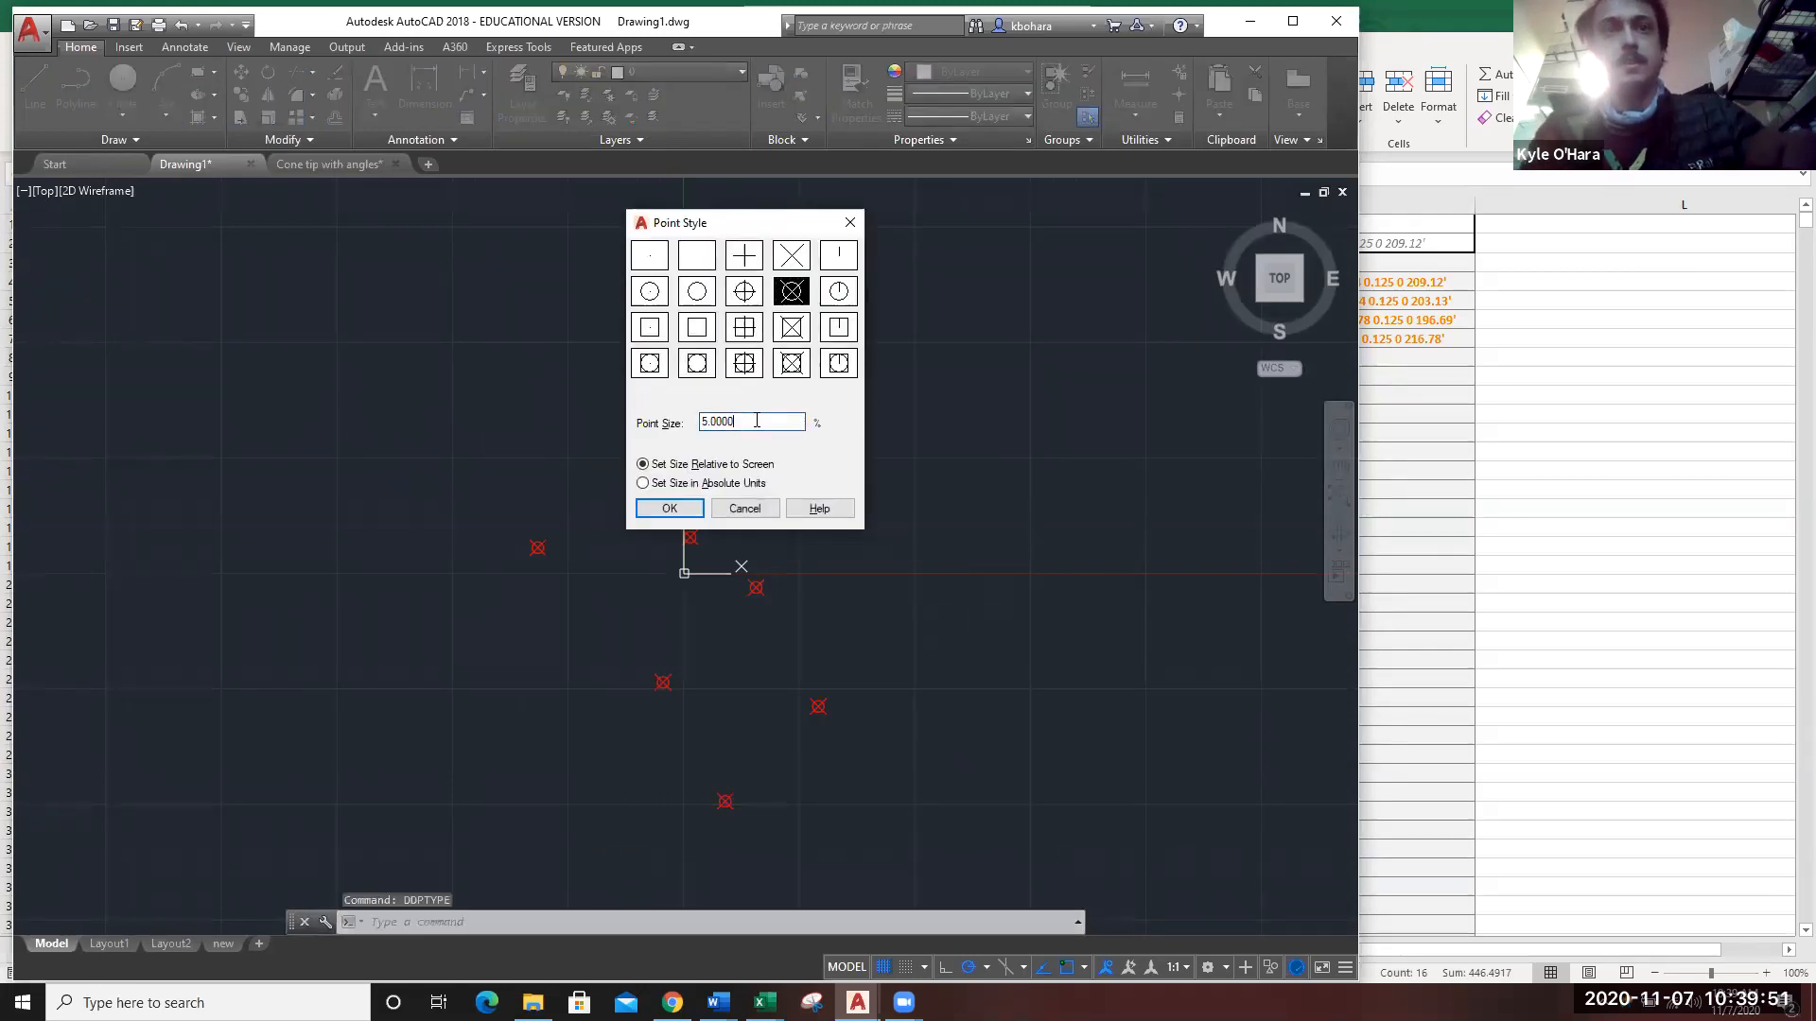
click(669, 508)
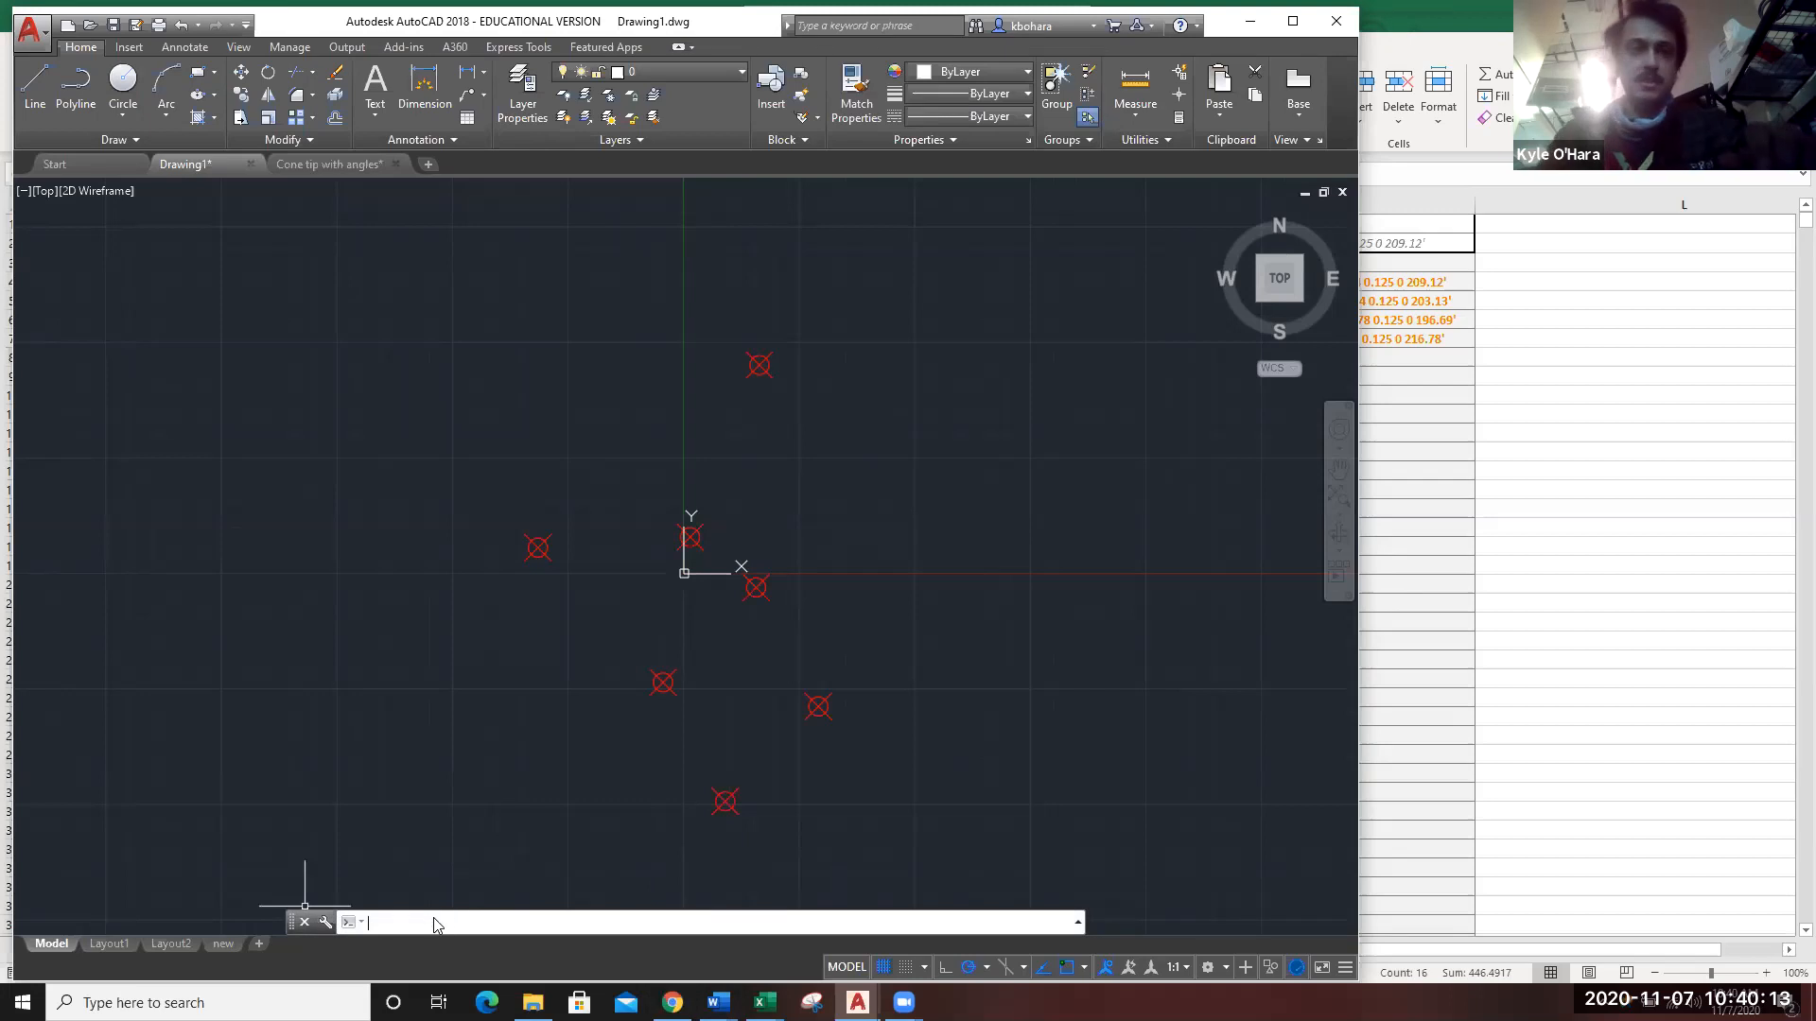
text(point)
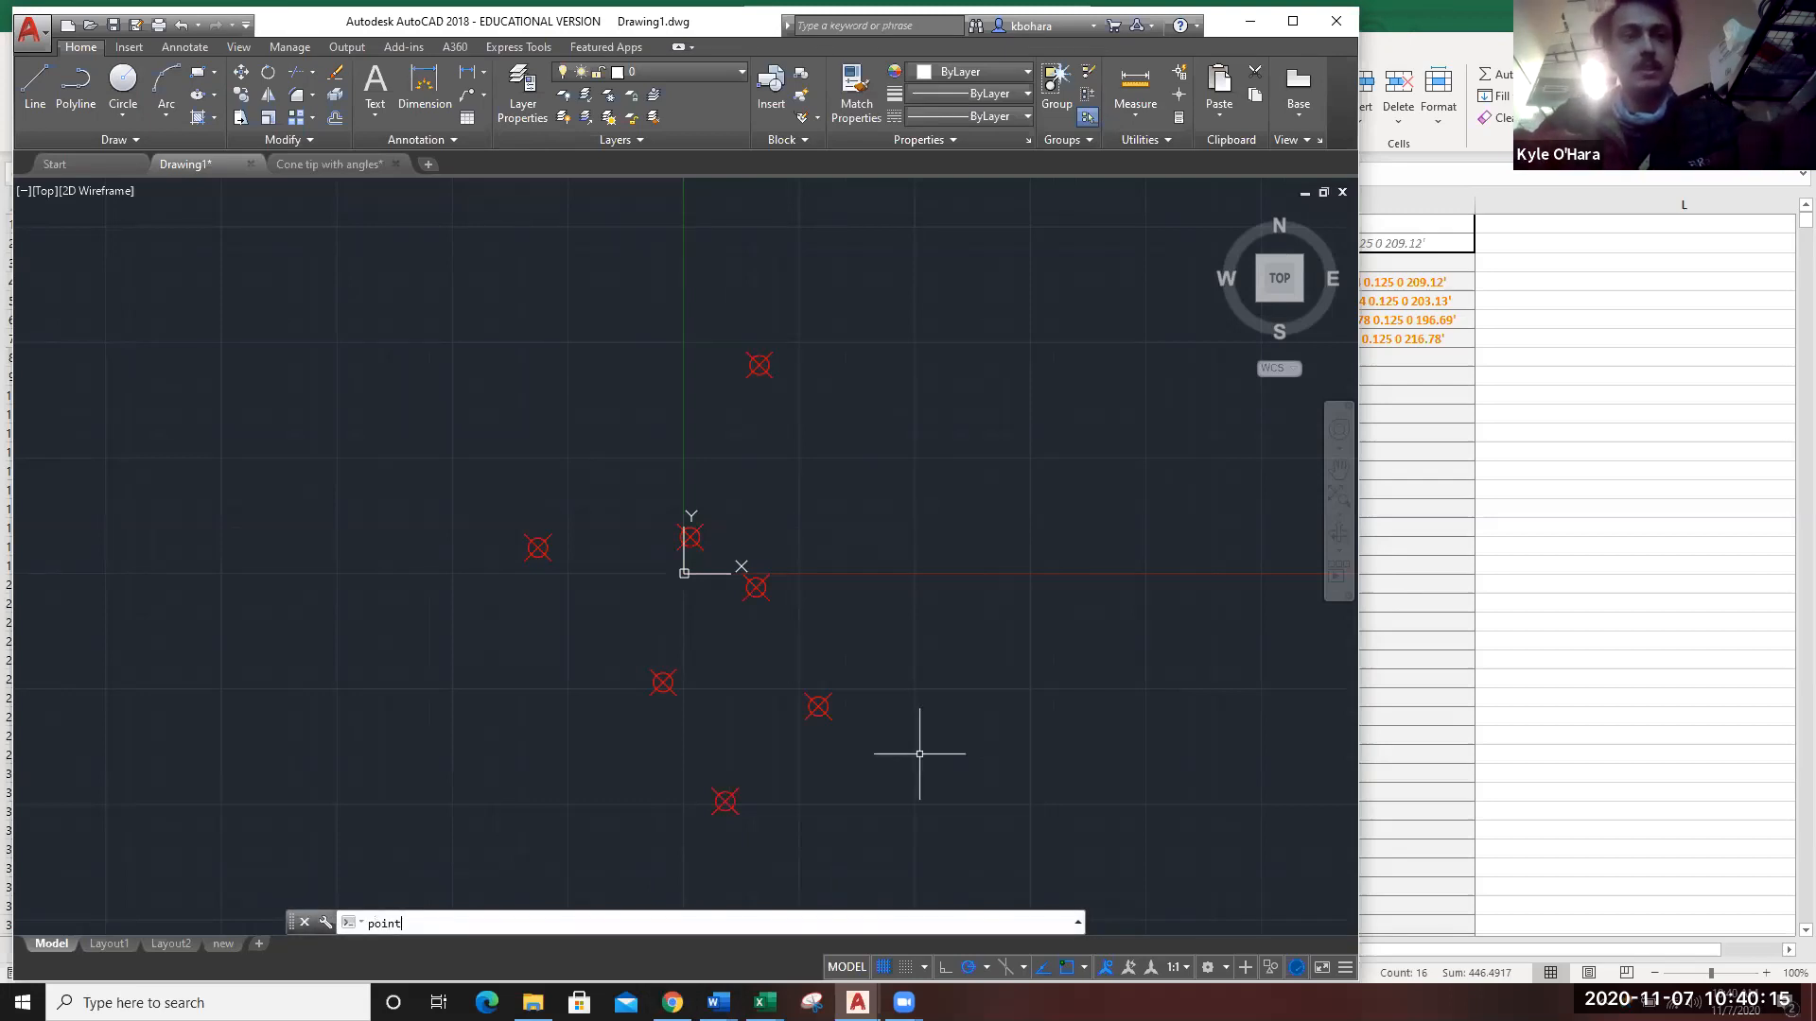
key(Return)
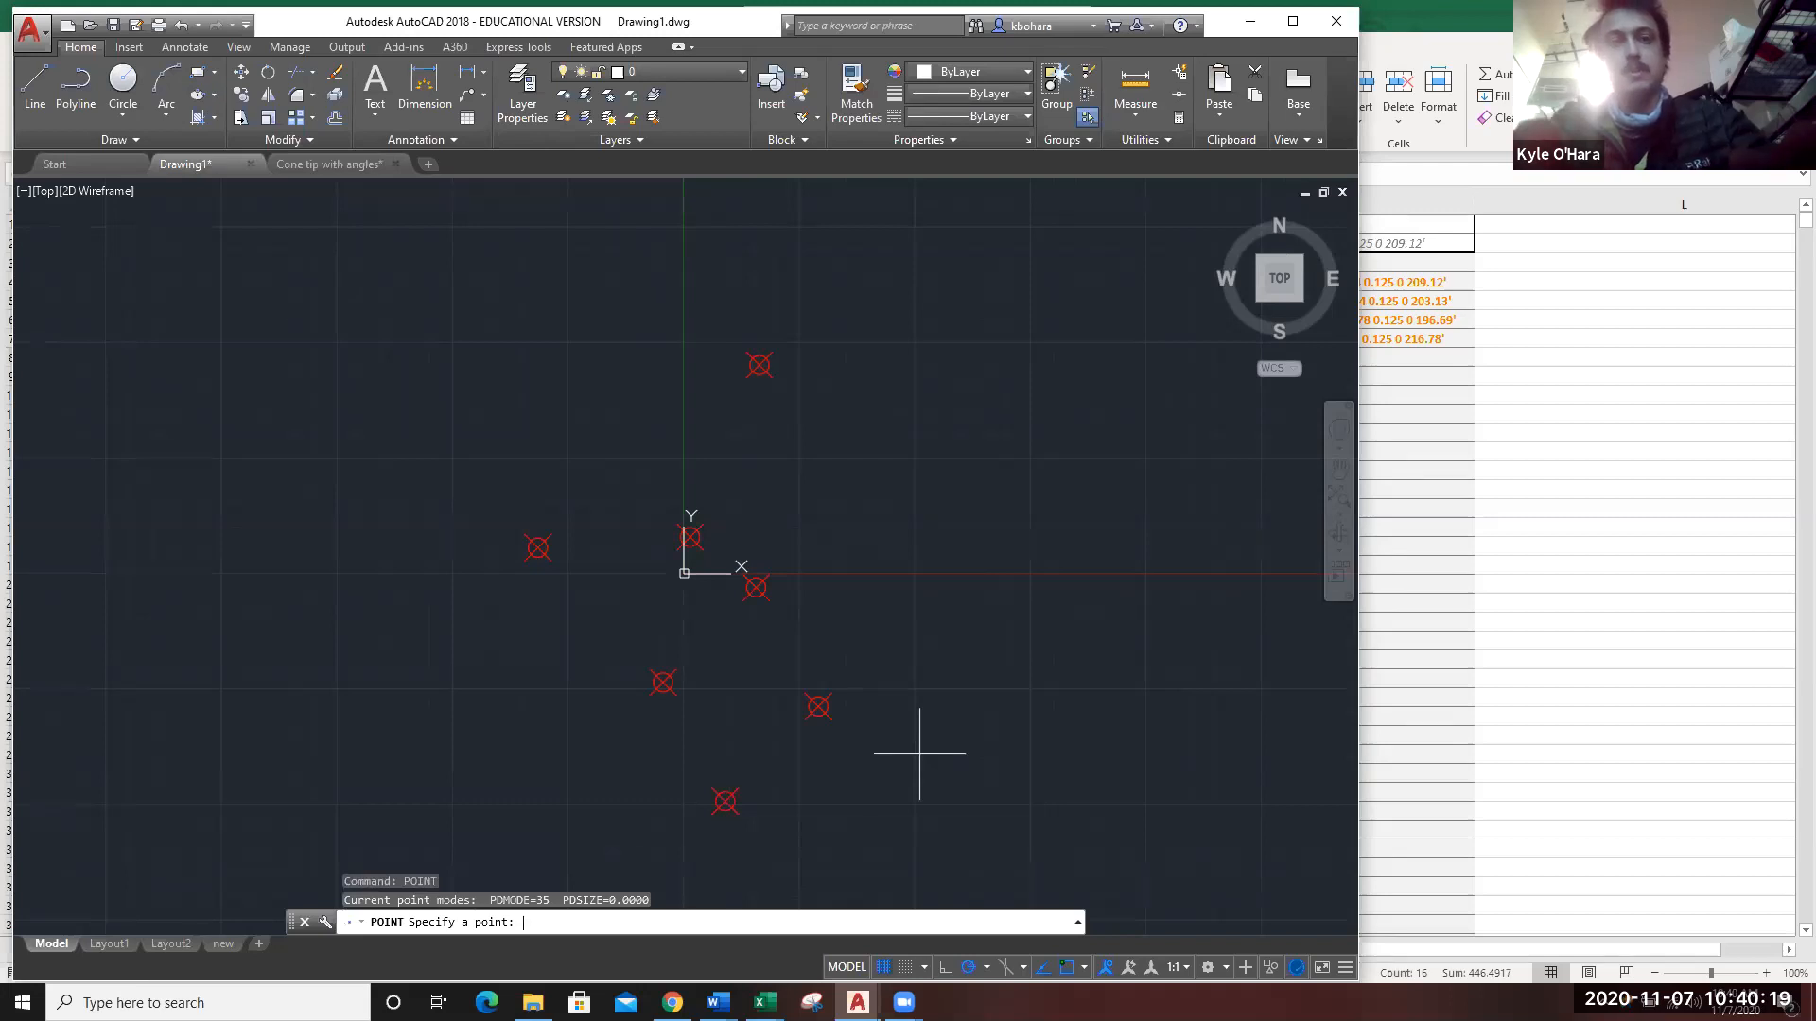
key(Escape)
key(Escape)
key(Escape)
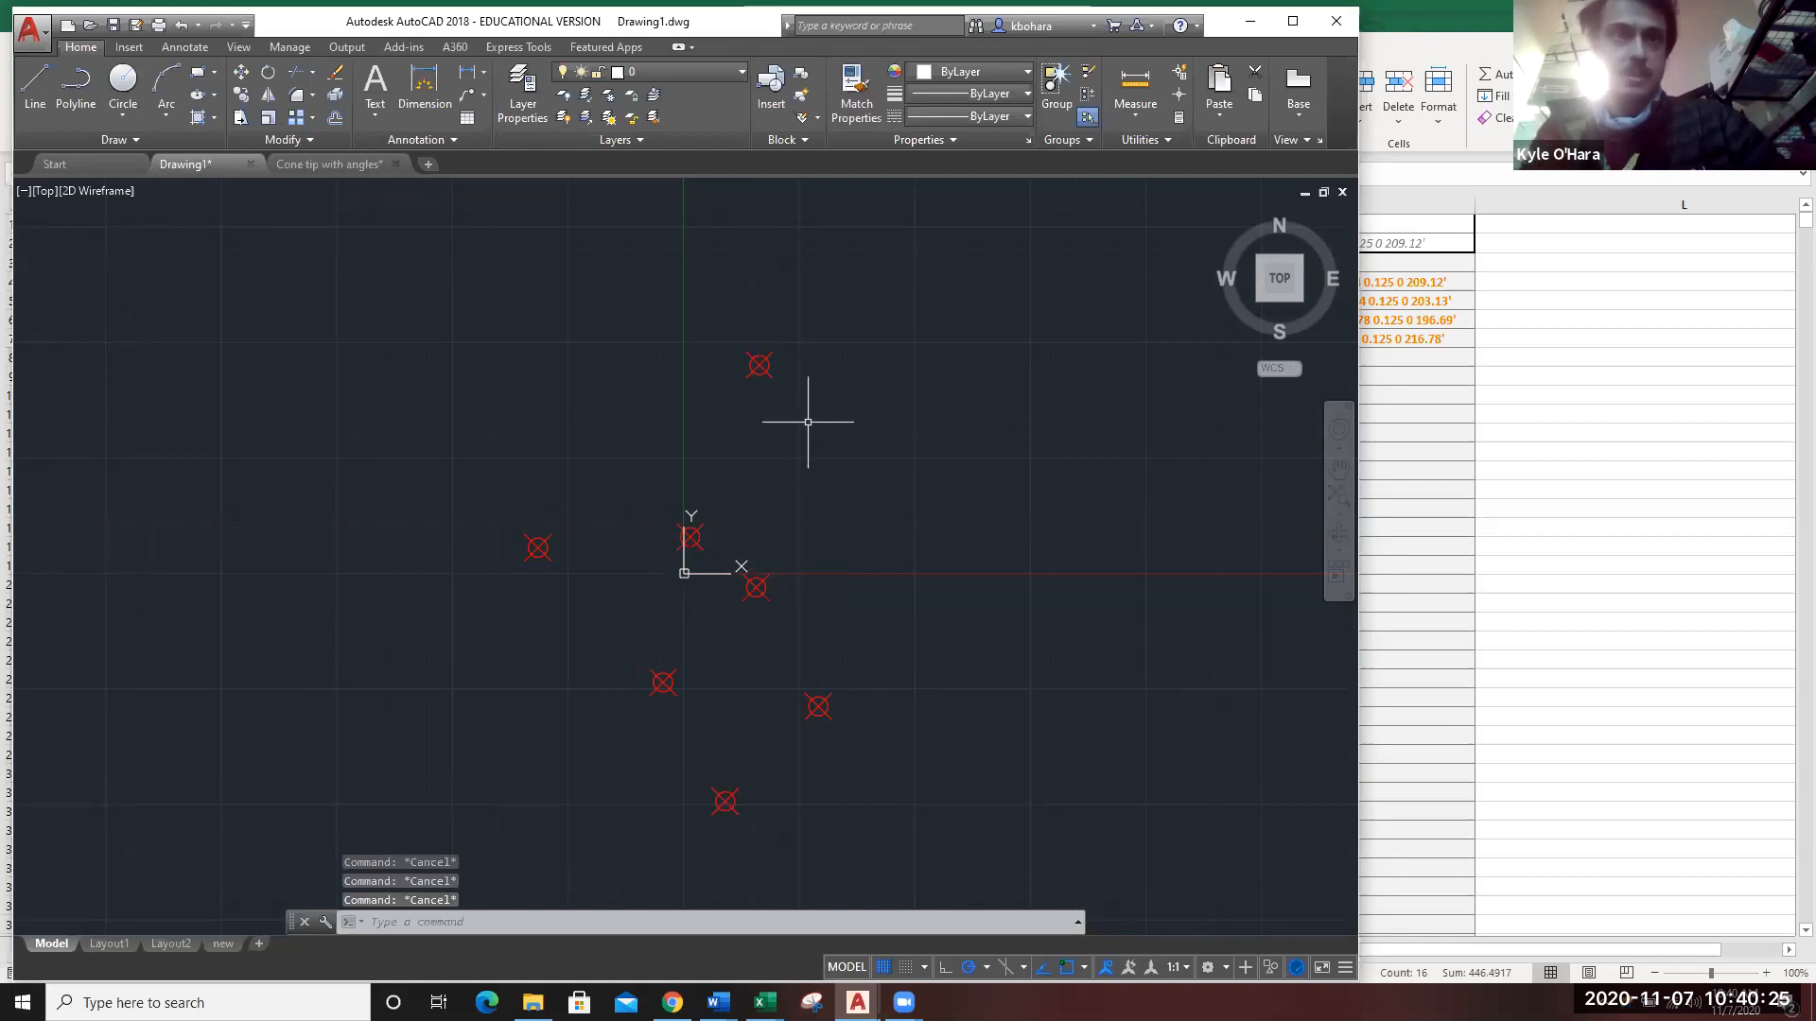
scroll(770, 527, down, 1)
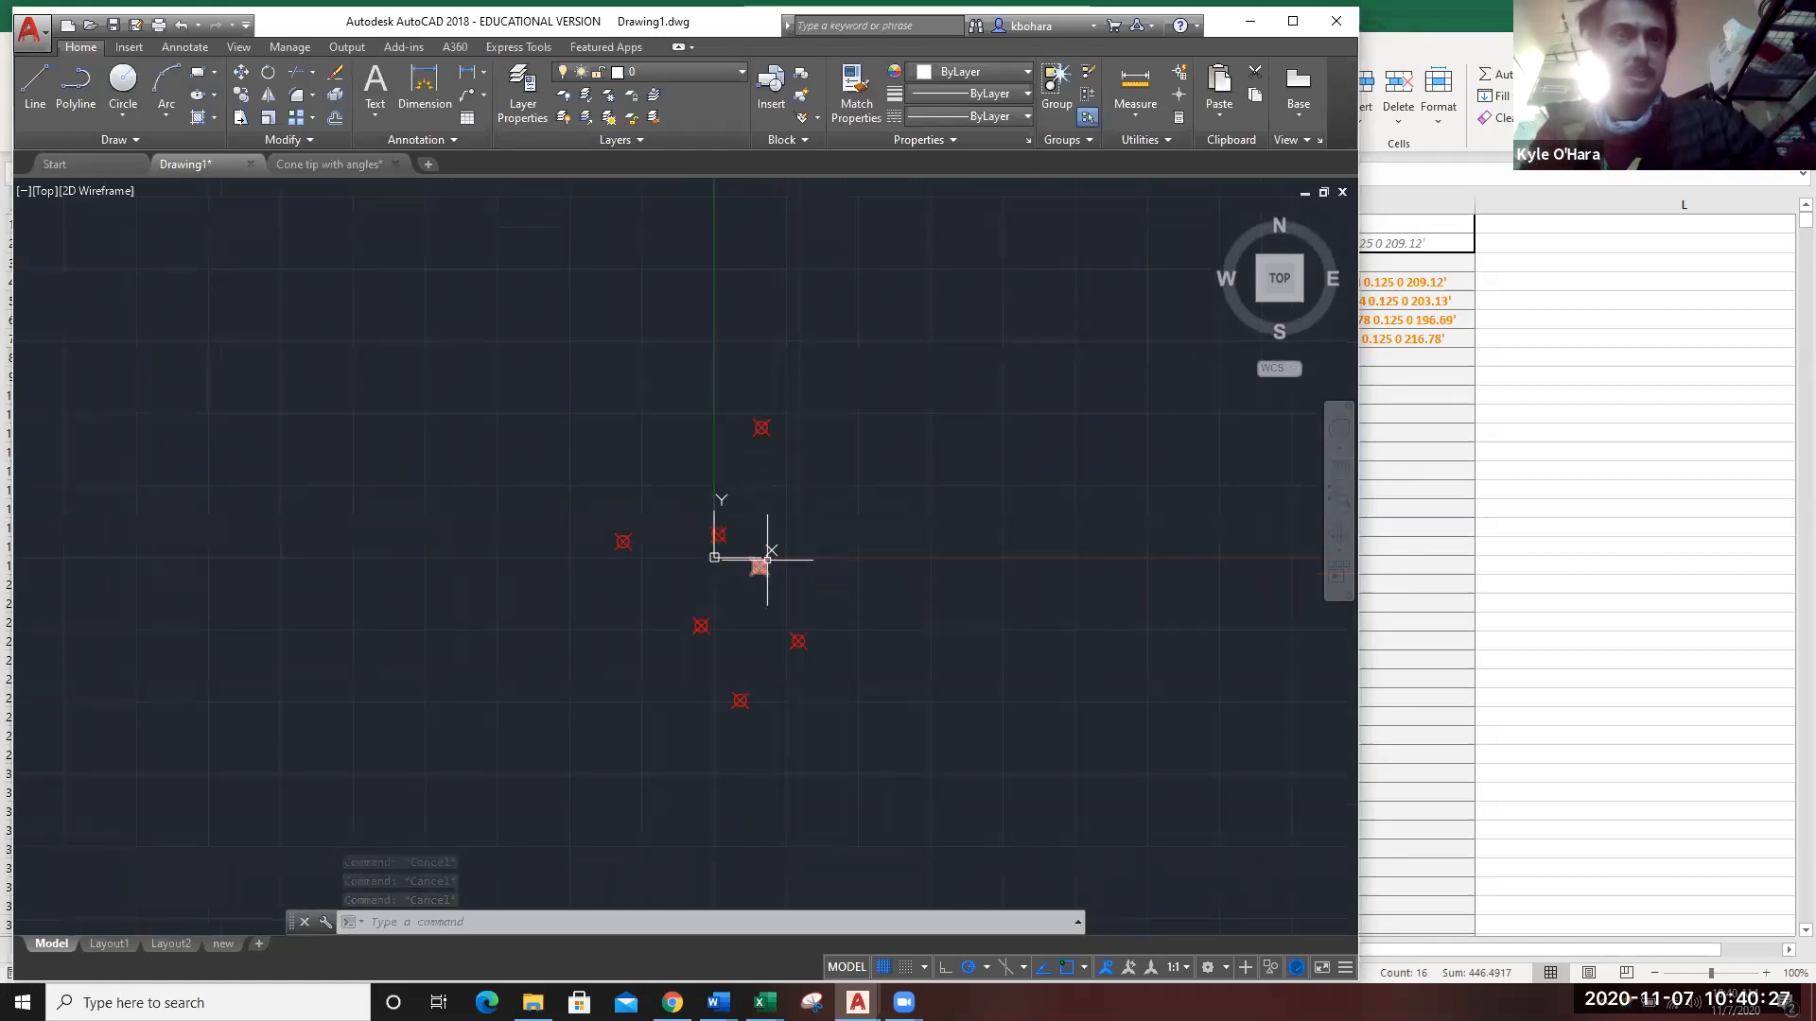
scroll(764, 555, up, 1)
middle_drag(885, 580, 956, 542)
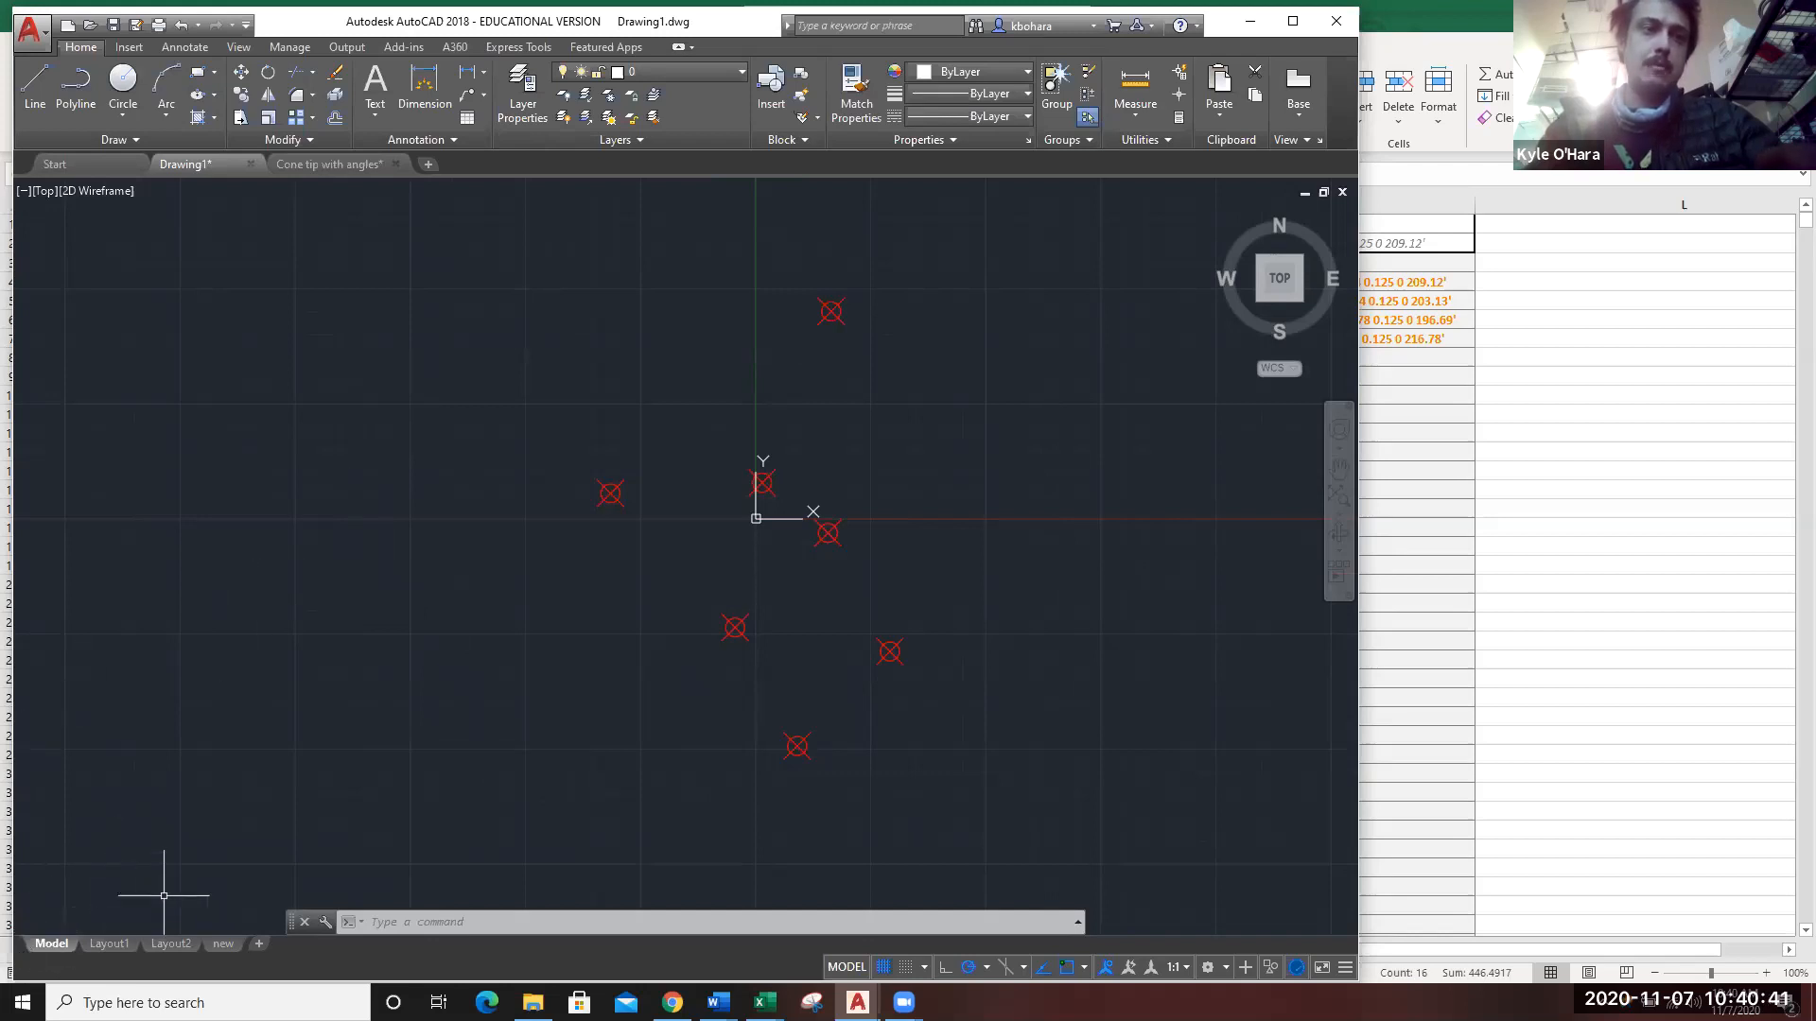
Switch to Layout1 and open its page setup for modification.
click(107, 946)
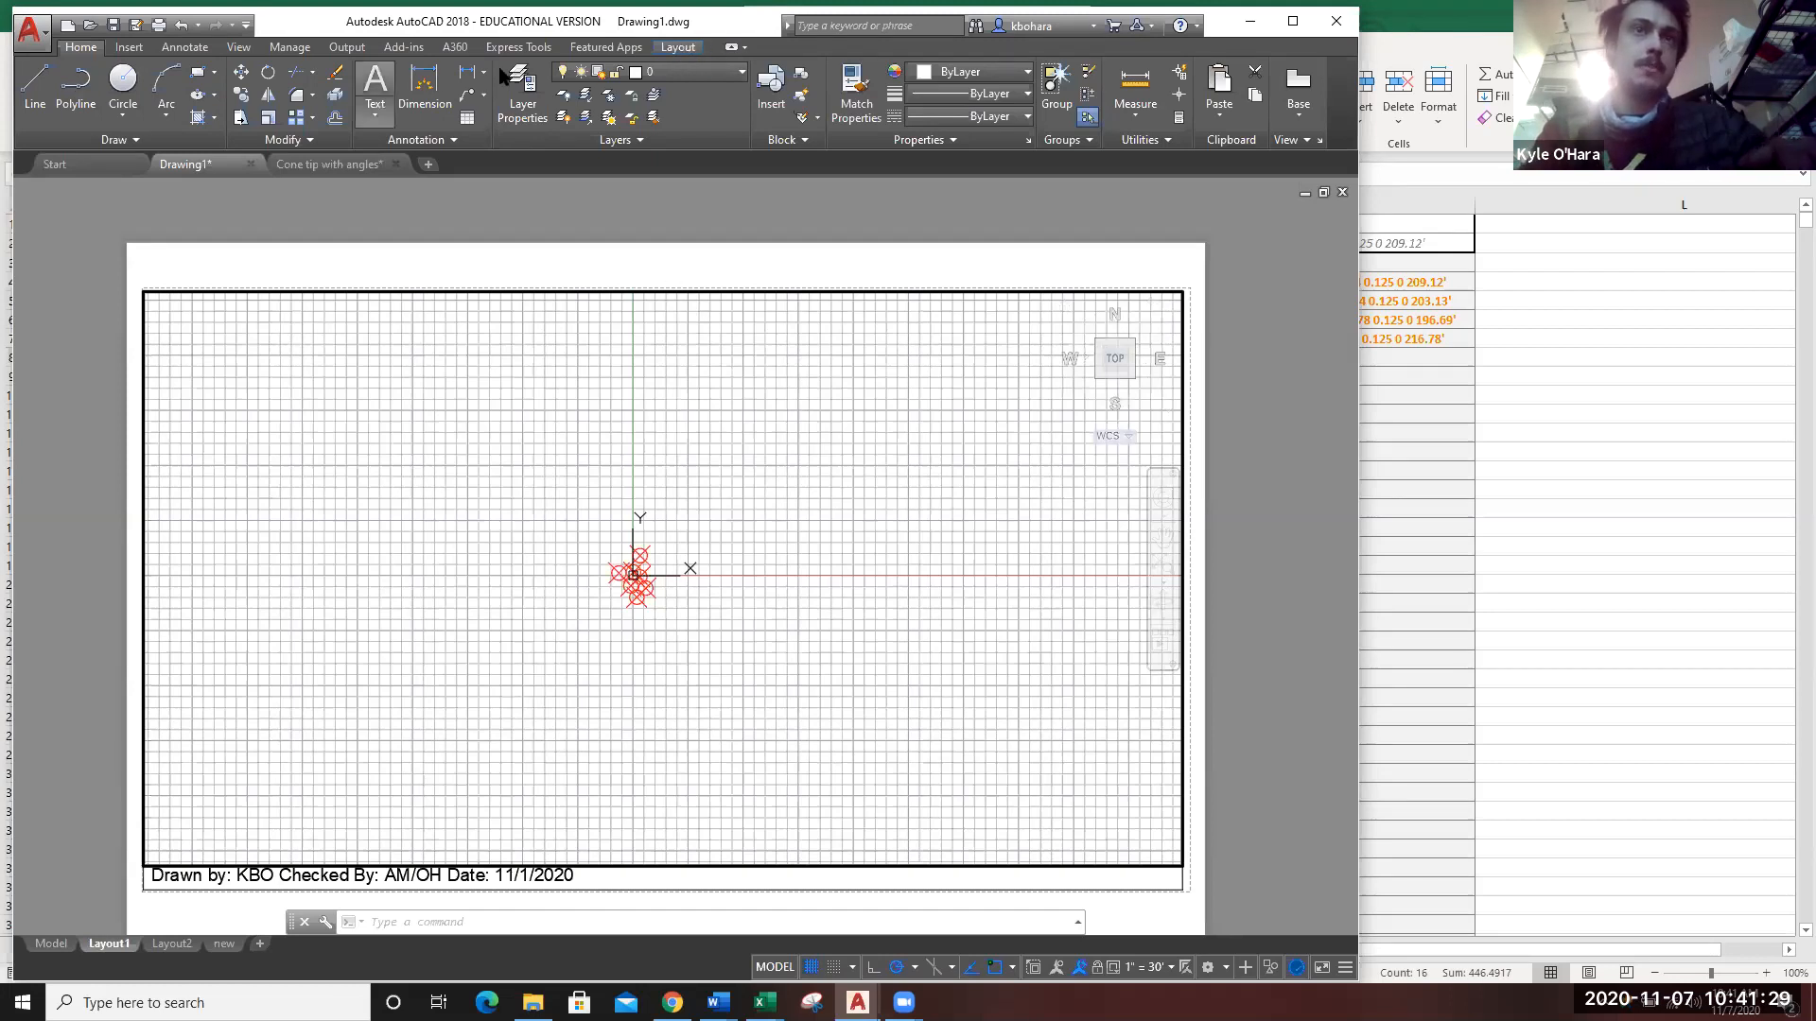
click(679, 48)
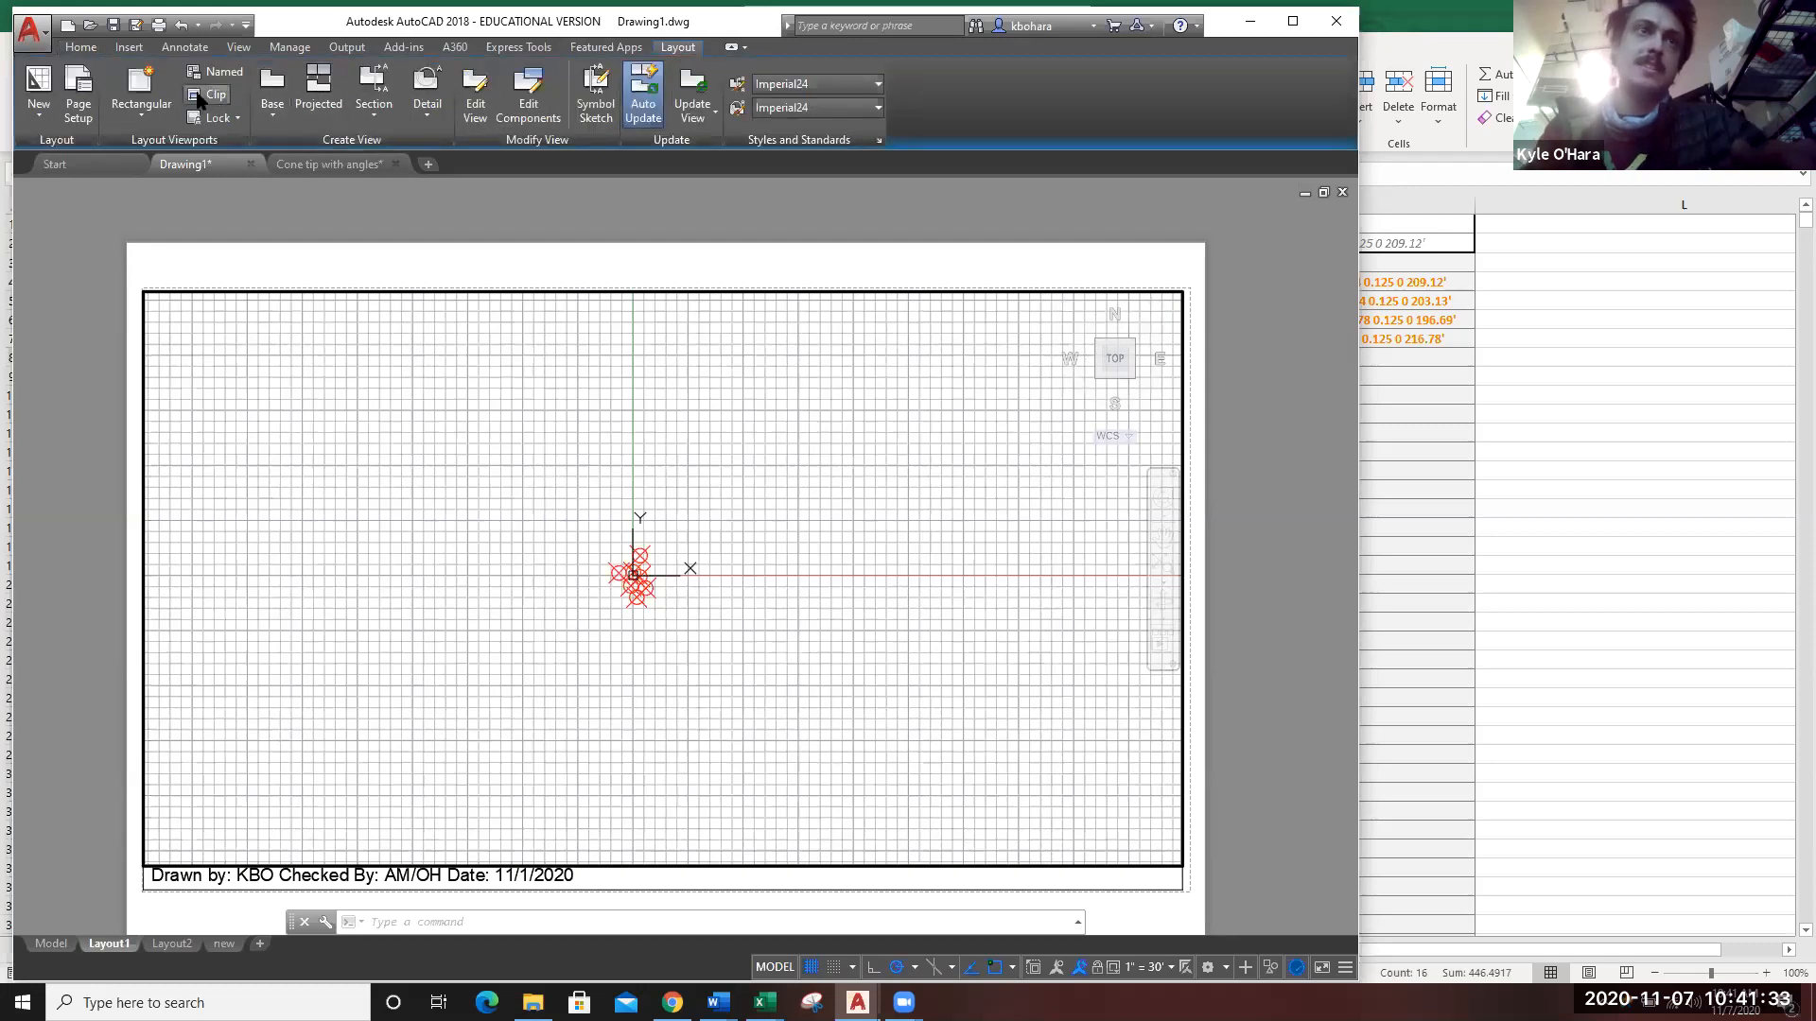
click(83, 113)
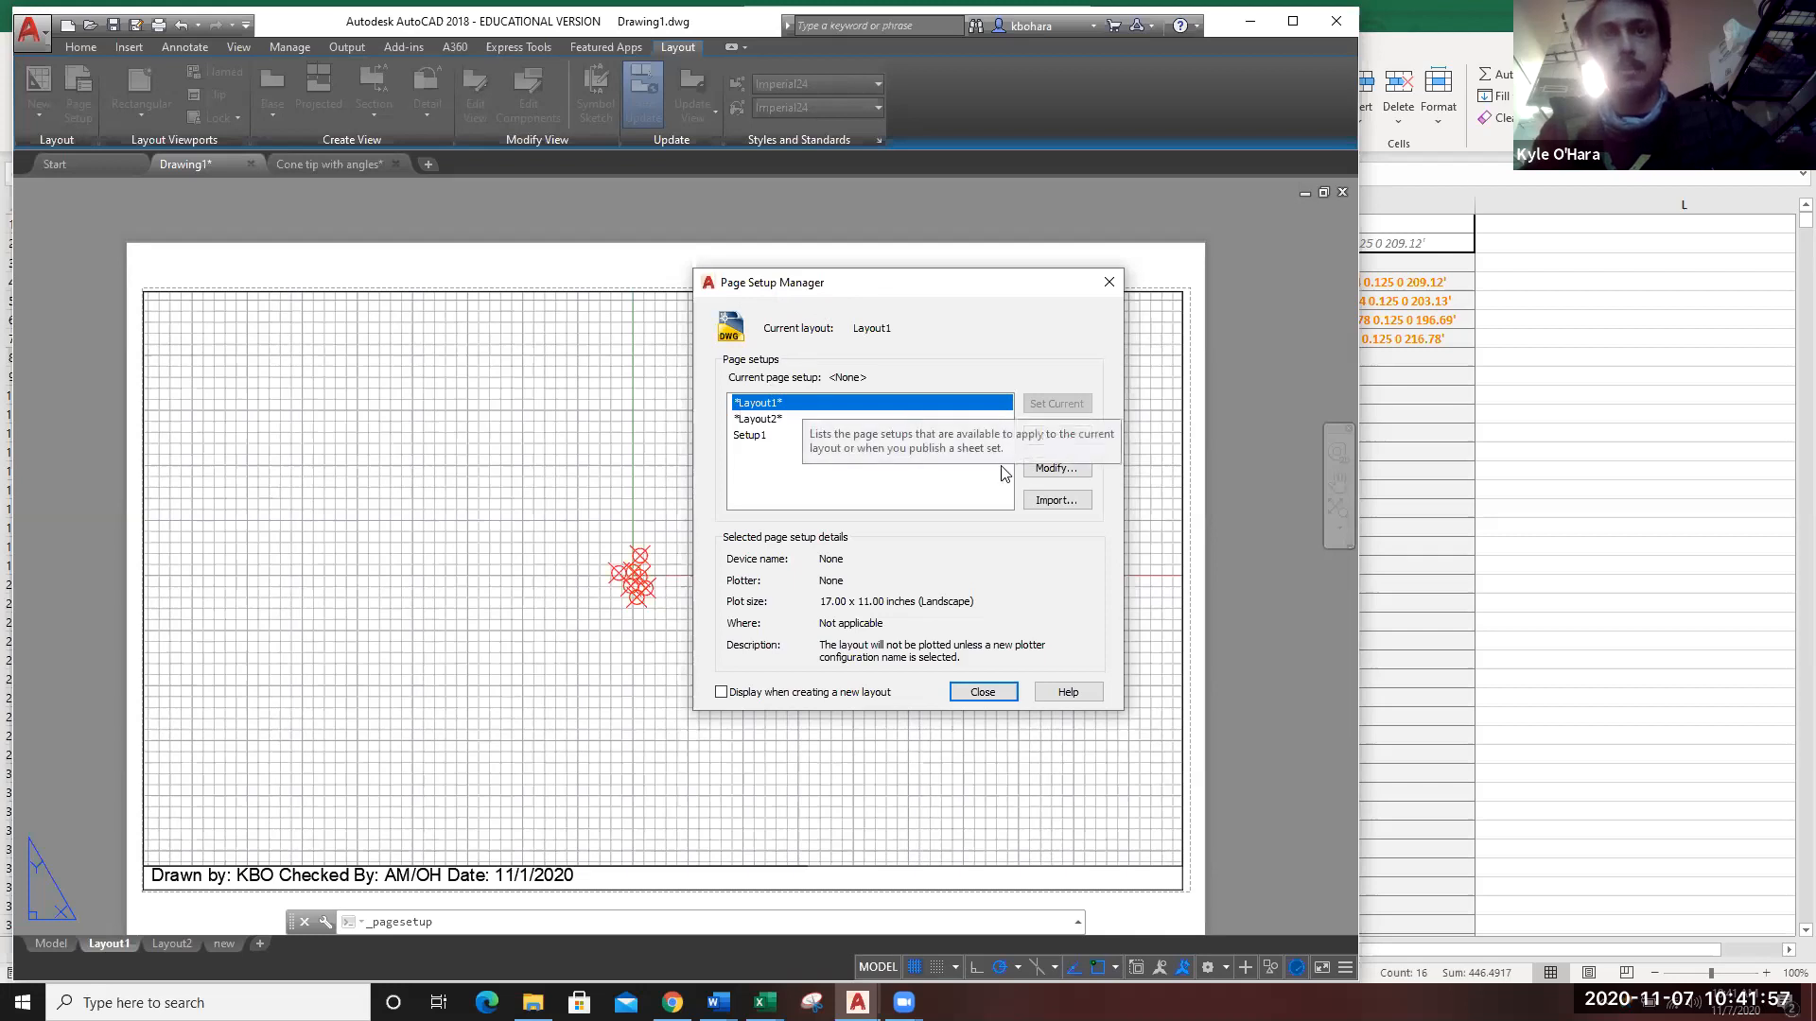
click(1071, 477)
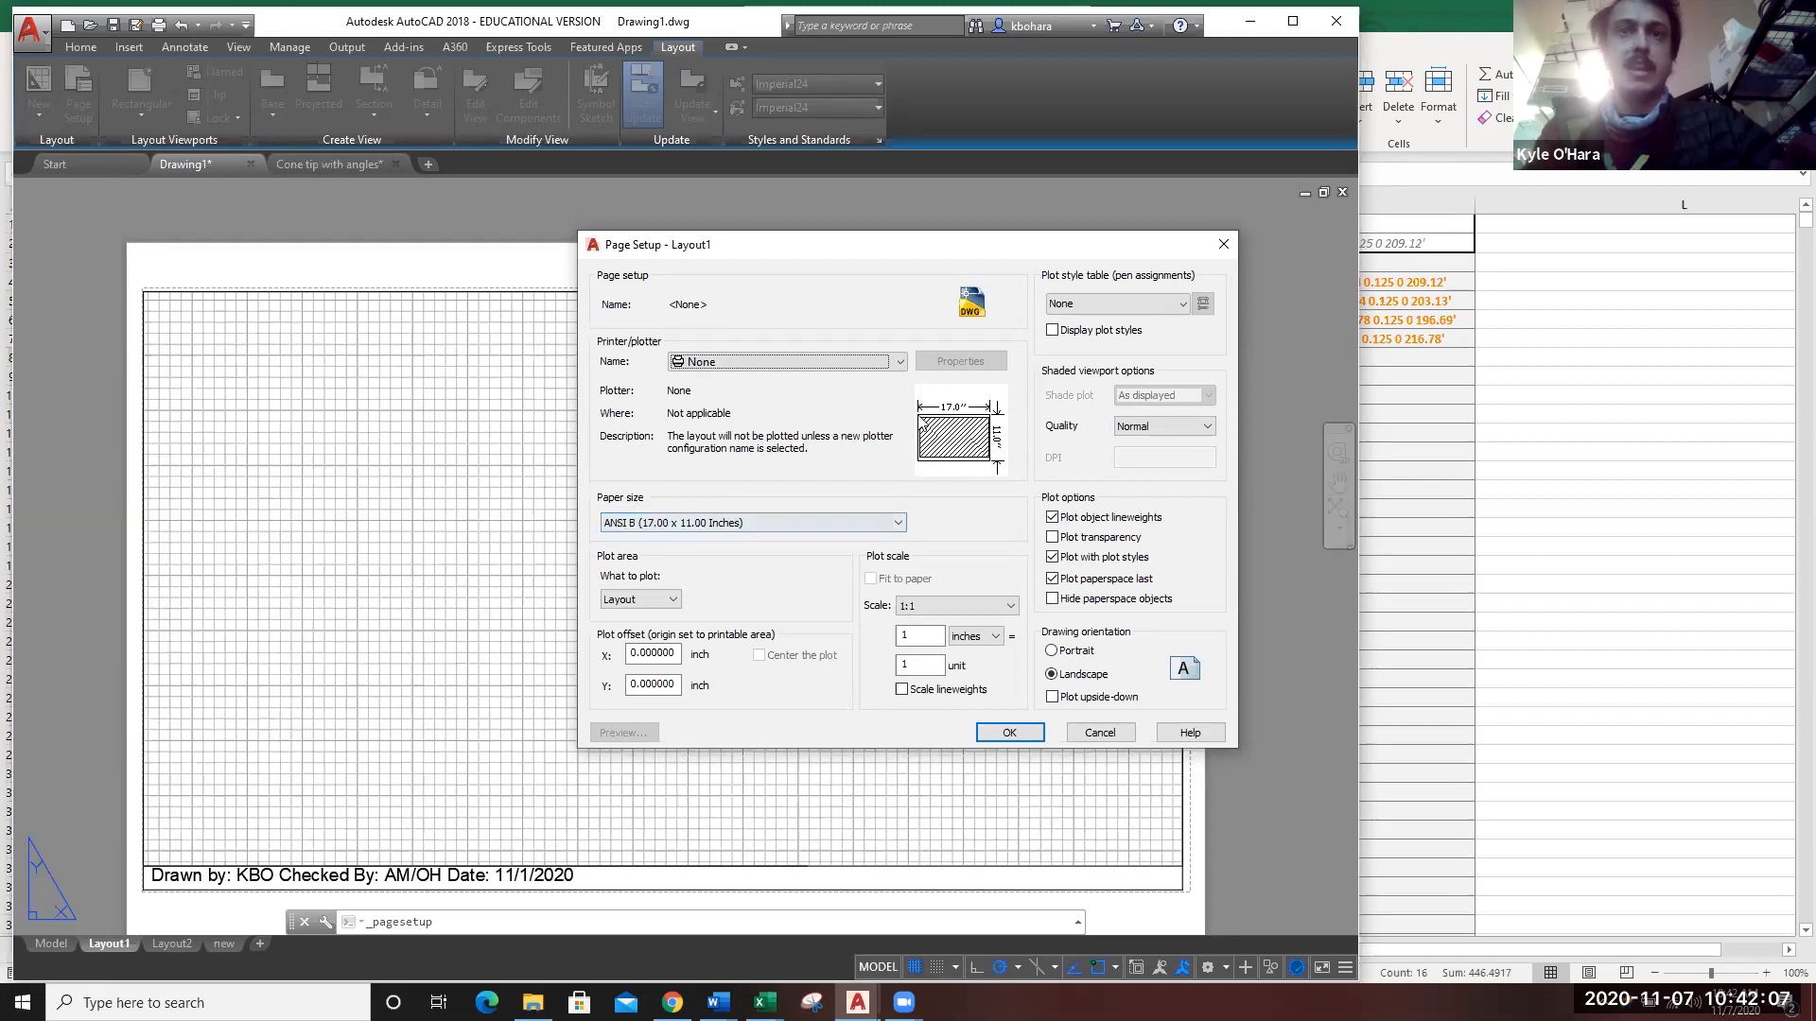
Try the portrait ANSI B (11.00 x 17.00 Inches) paper size for Layout1.
click(893, 527)
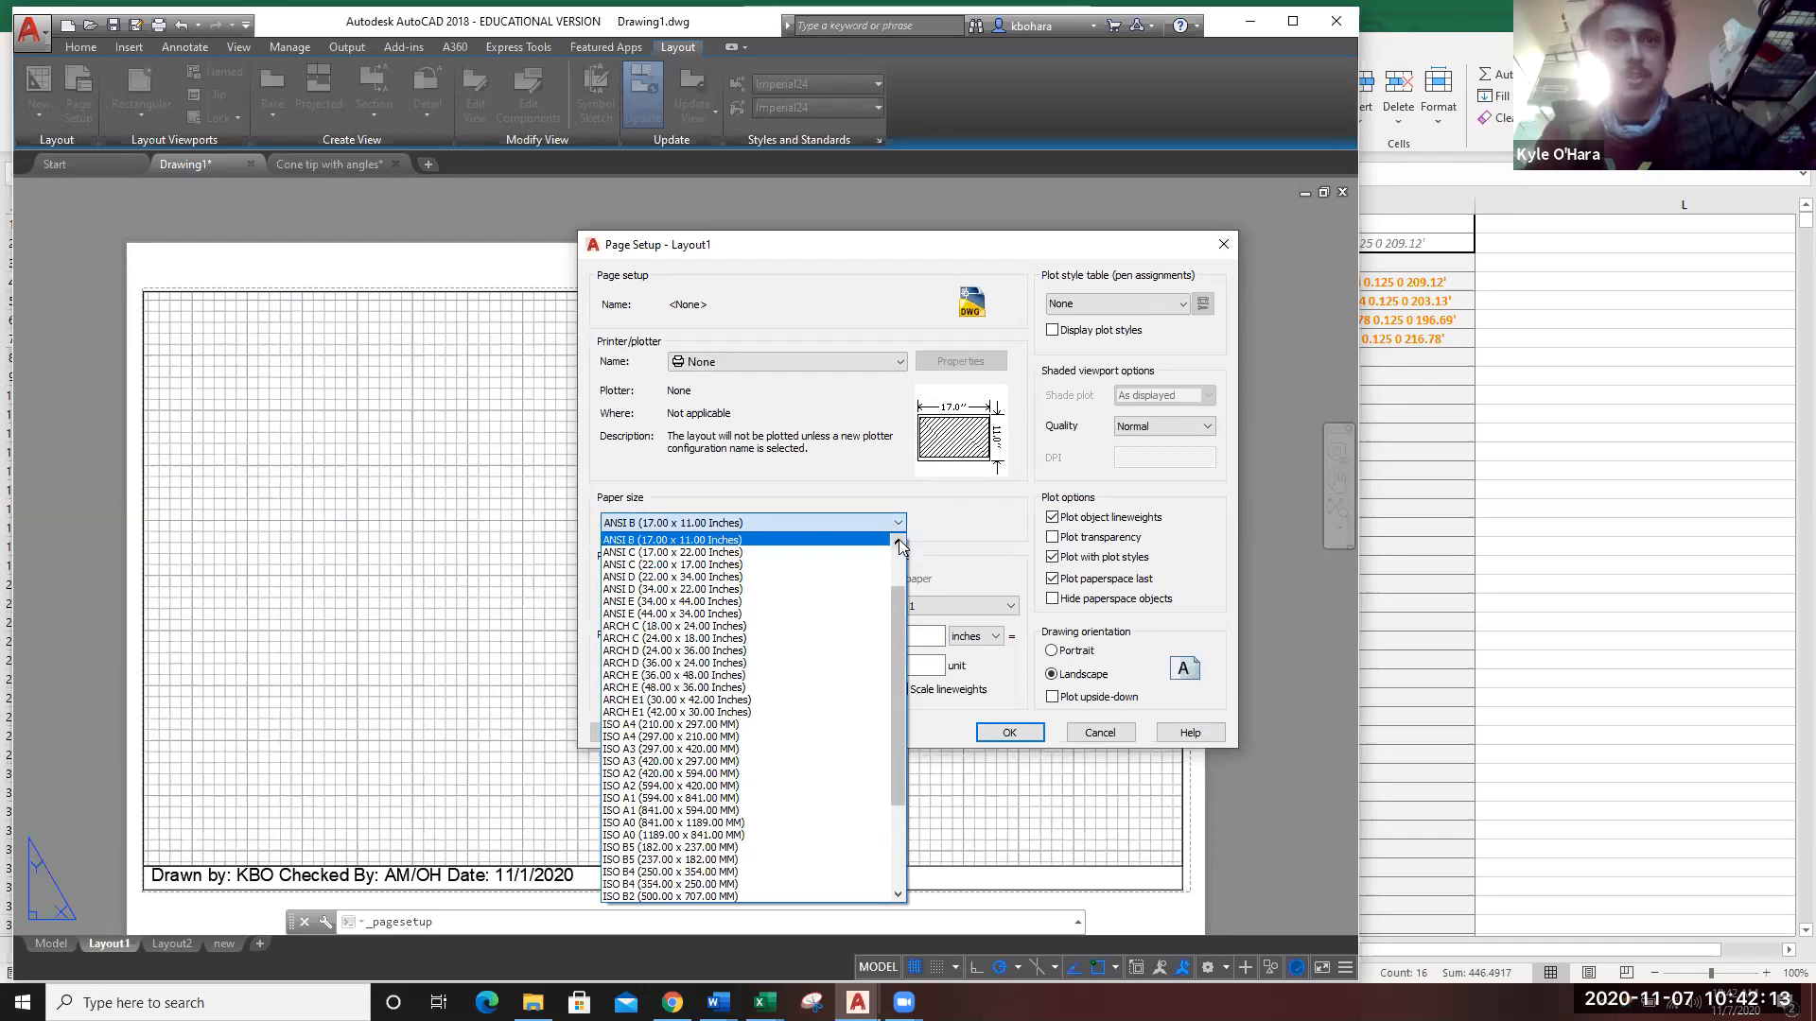
click(900, 539)
click(806, 560)
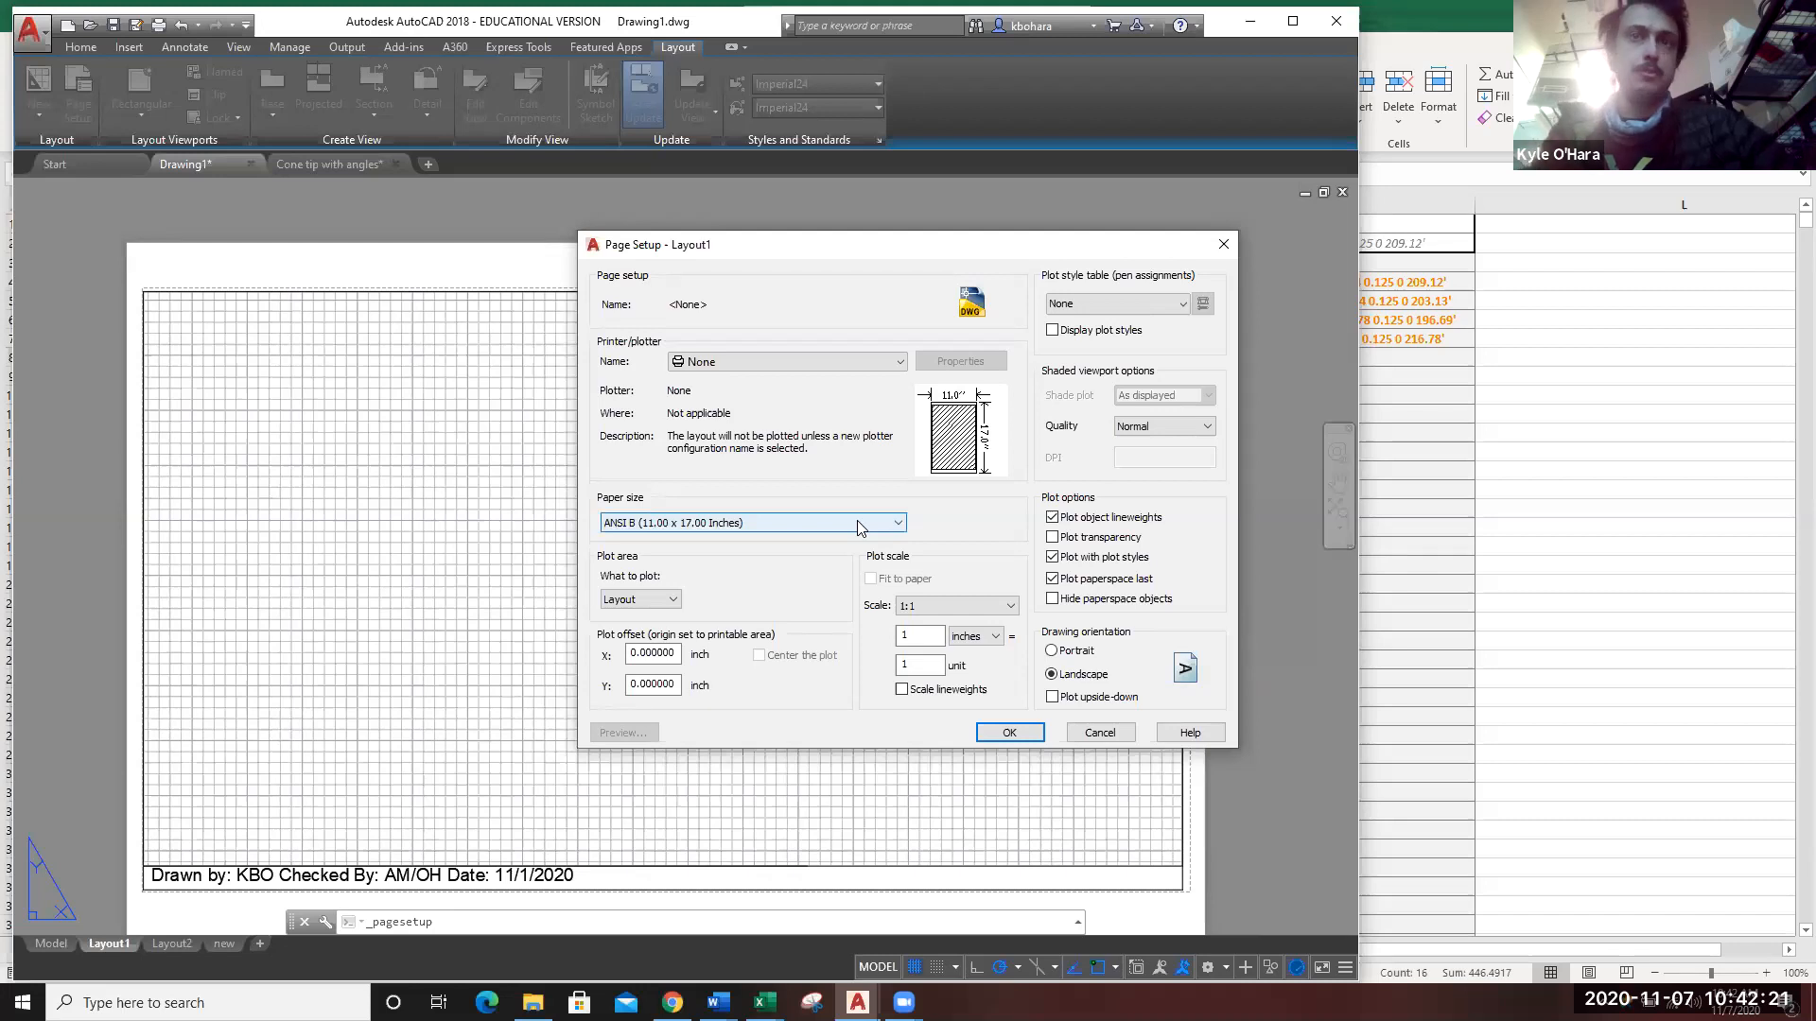
Set Layout1's paper size to ANSI B (17.00 x 11.00 Inches), accept the page setup and close the Page Setup Manager.
click(655, 527)
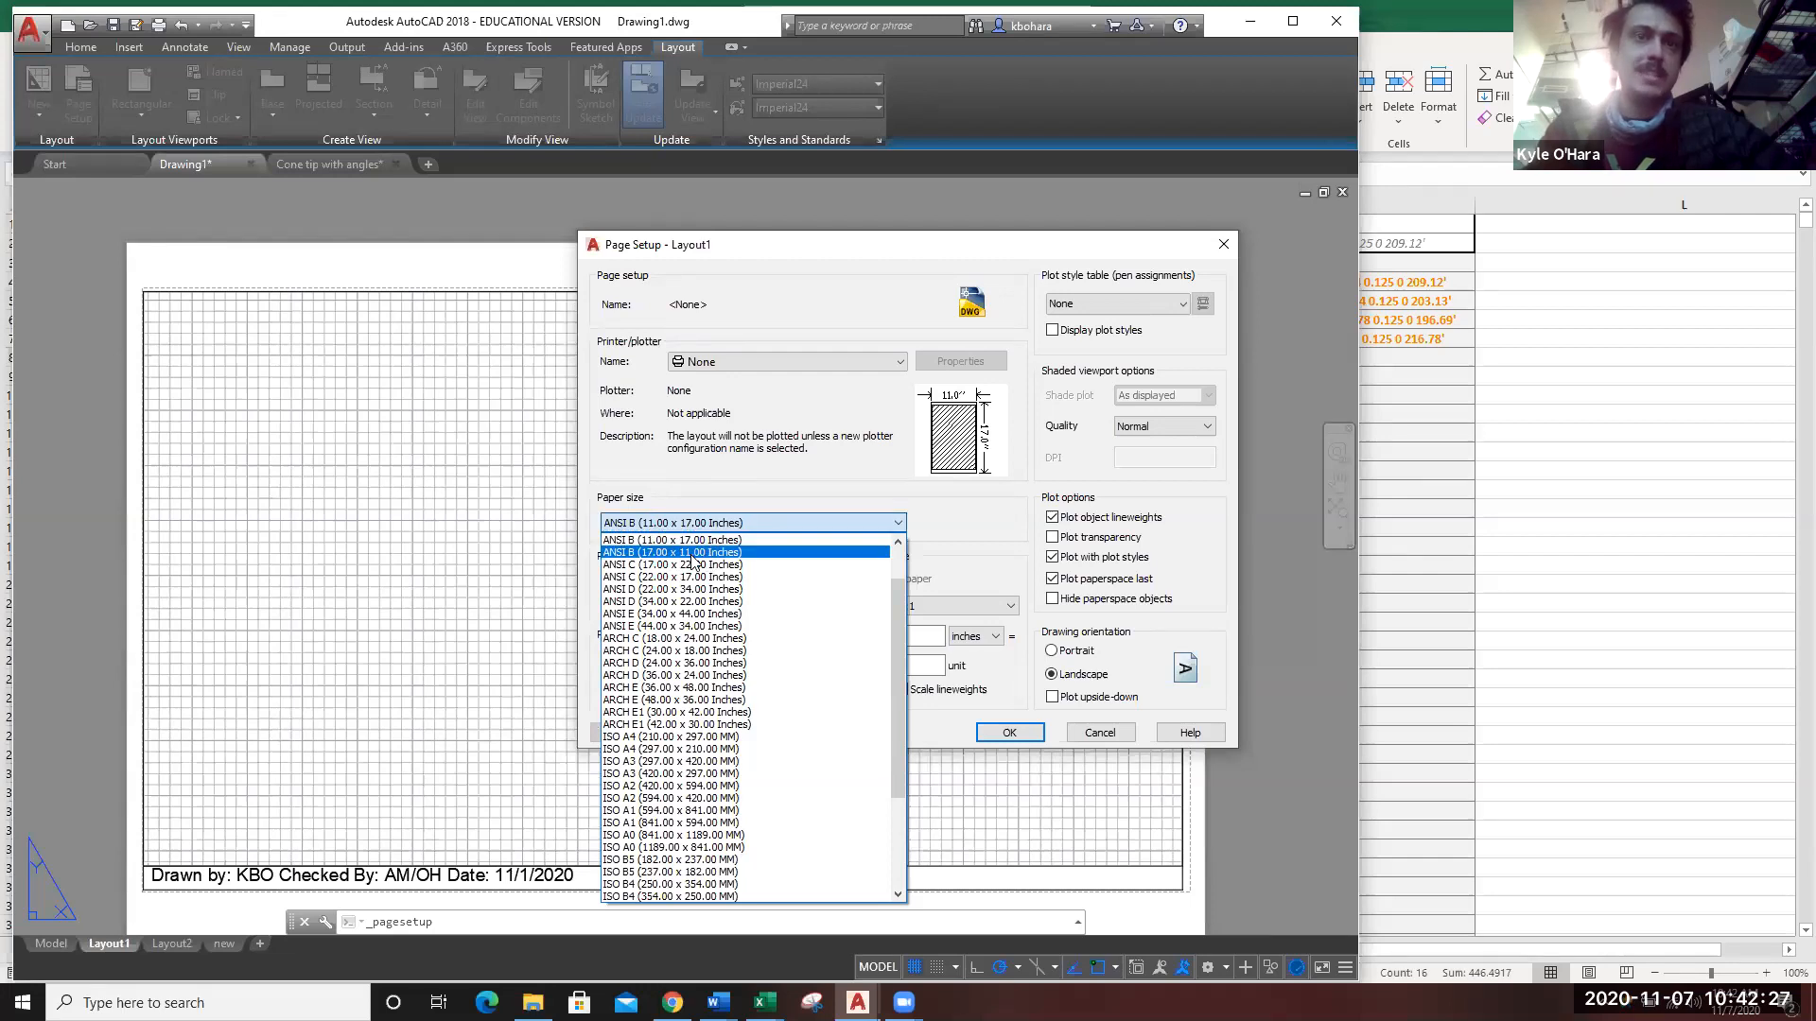
click(691, 552)
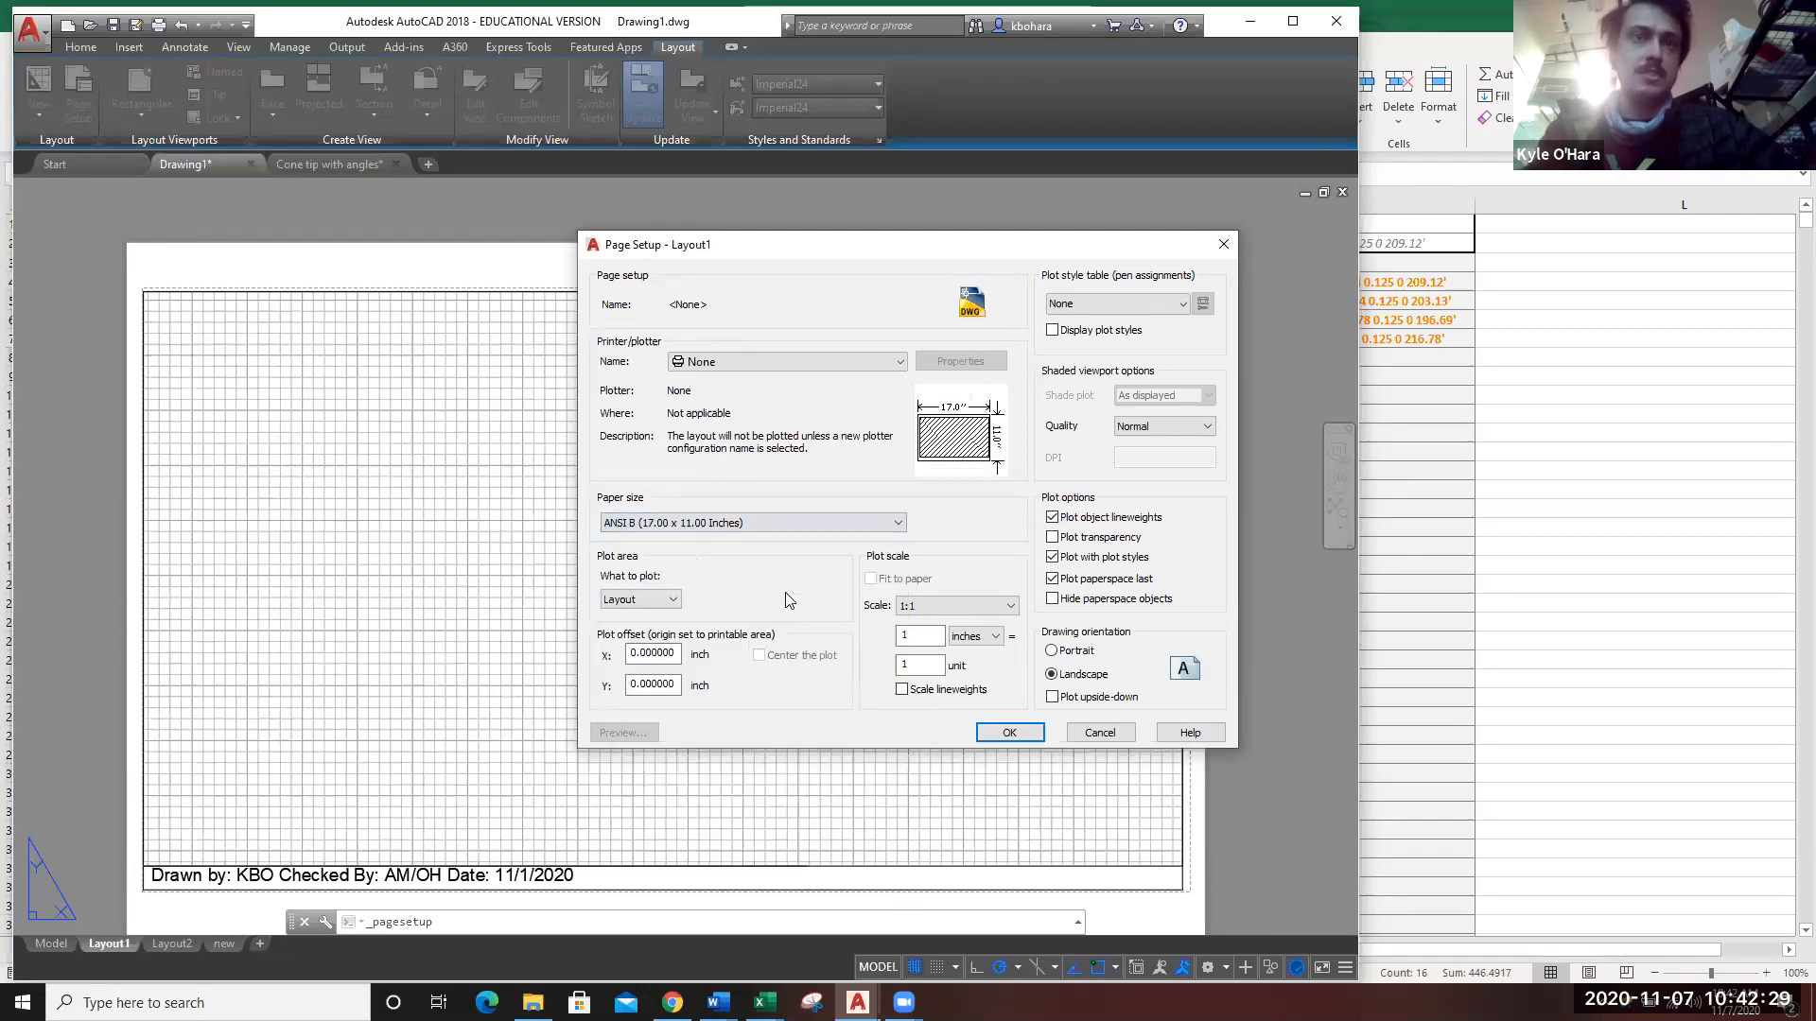
click(1009, 734)
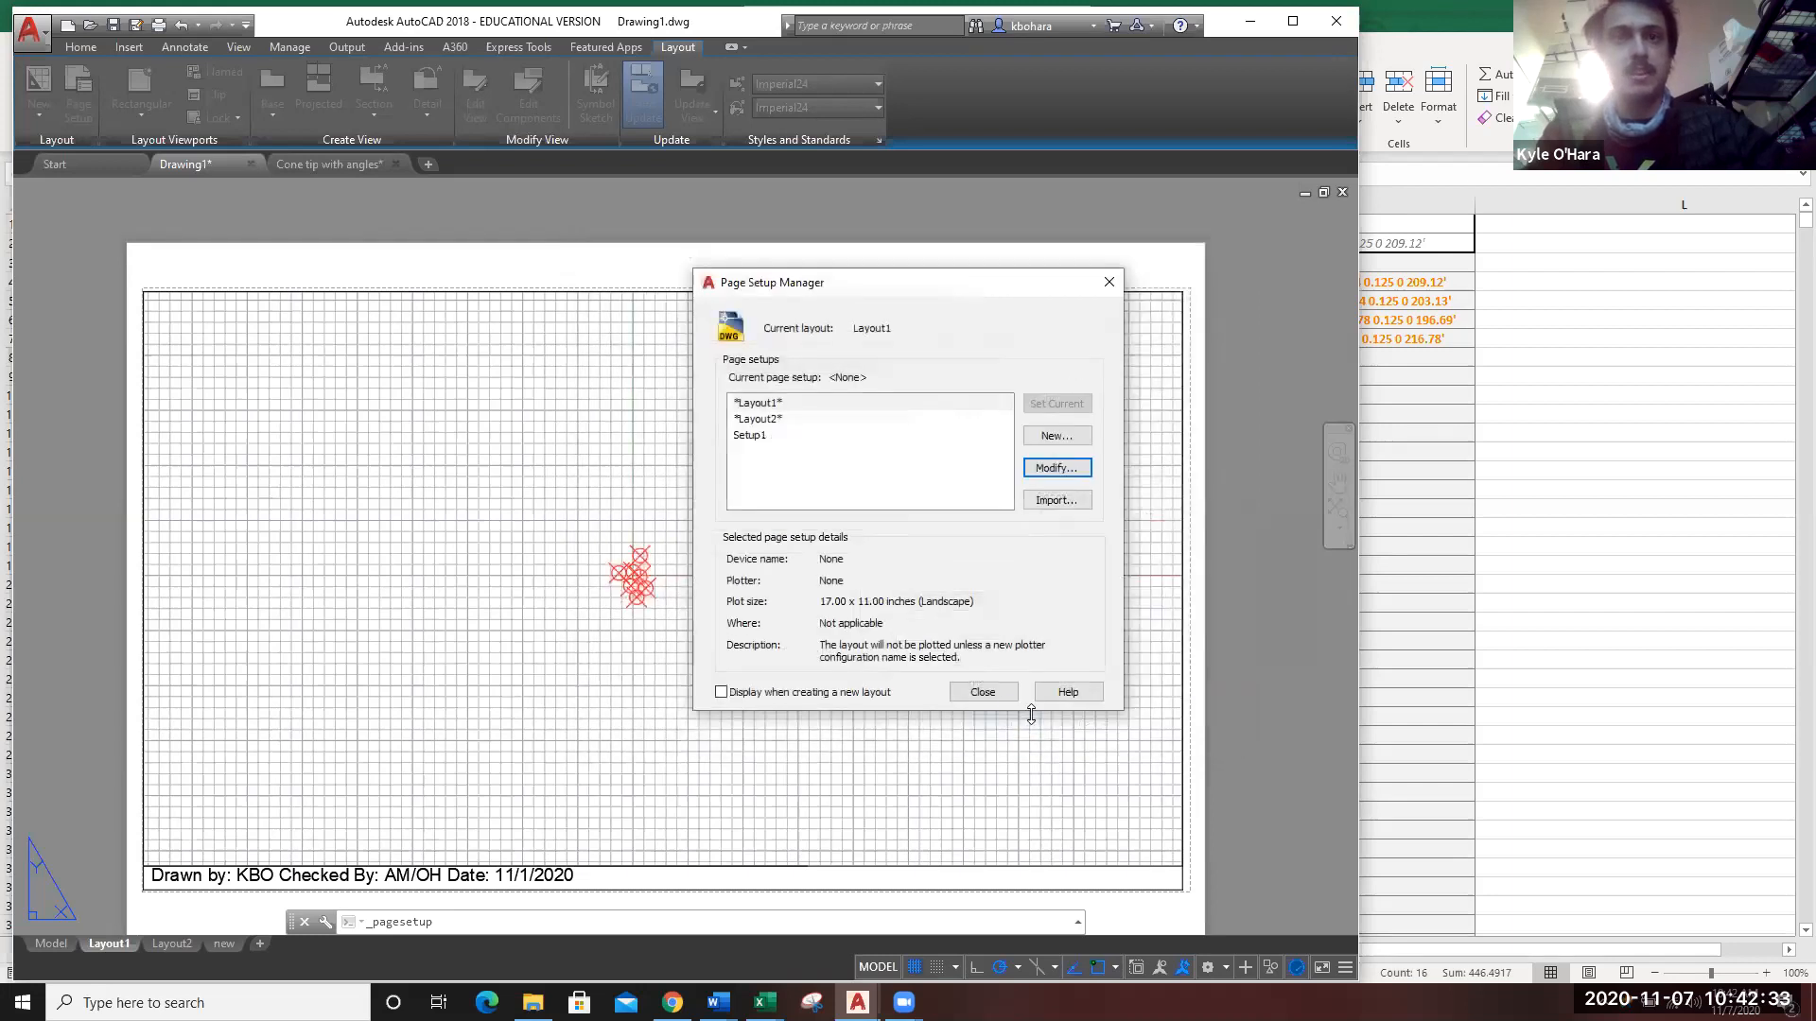
click(983, 692)
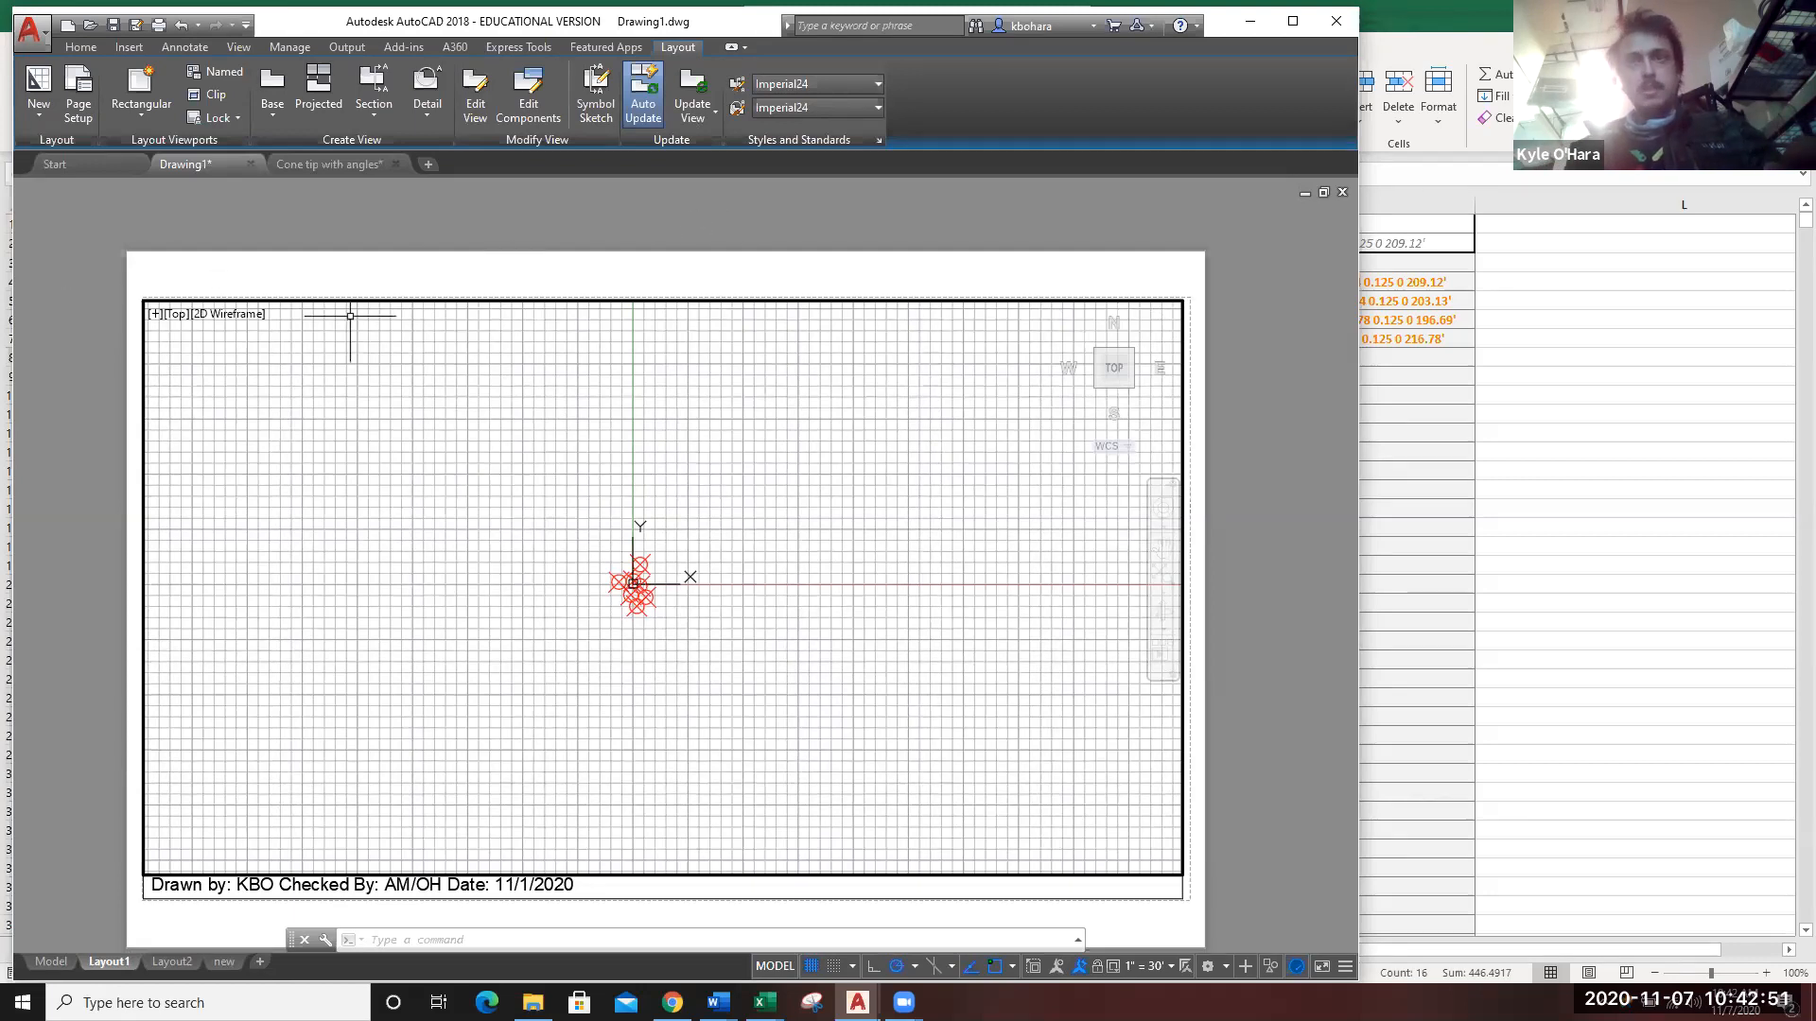
Return to paper space and erase the line along the right edge of the sheet border.
double_click(743, 236)
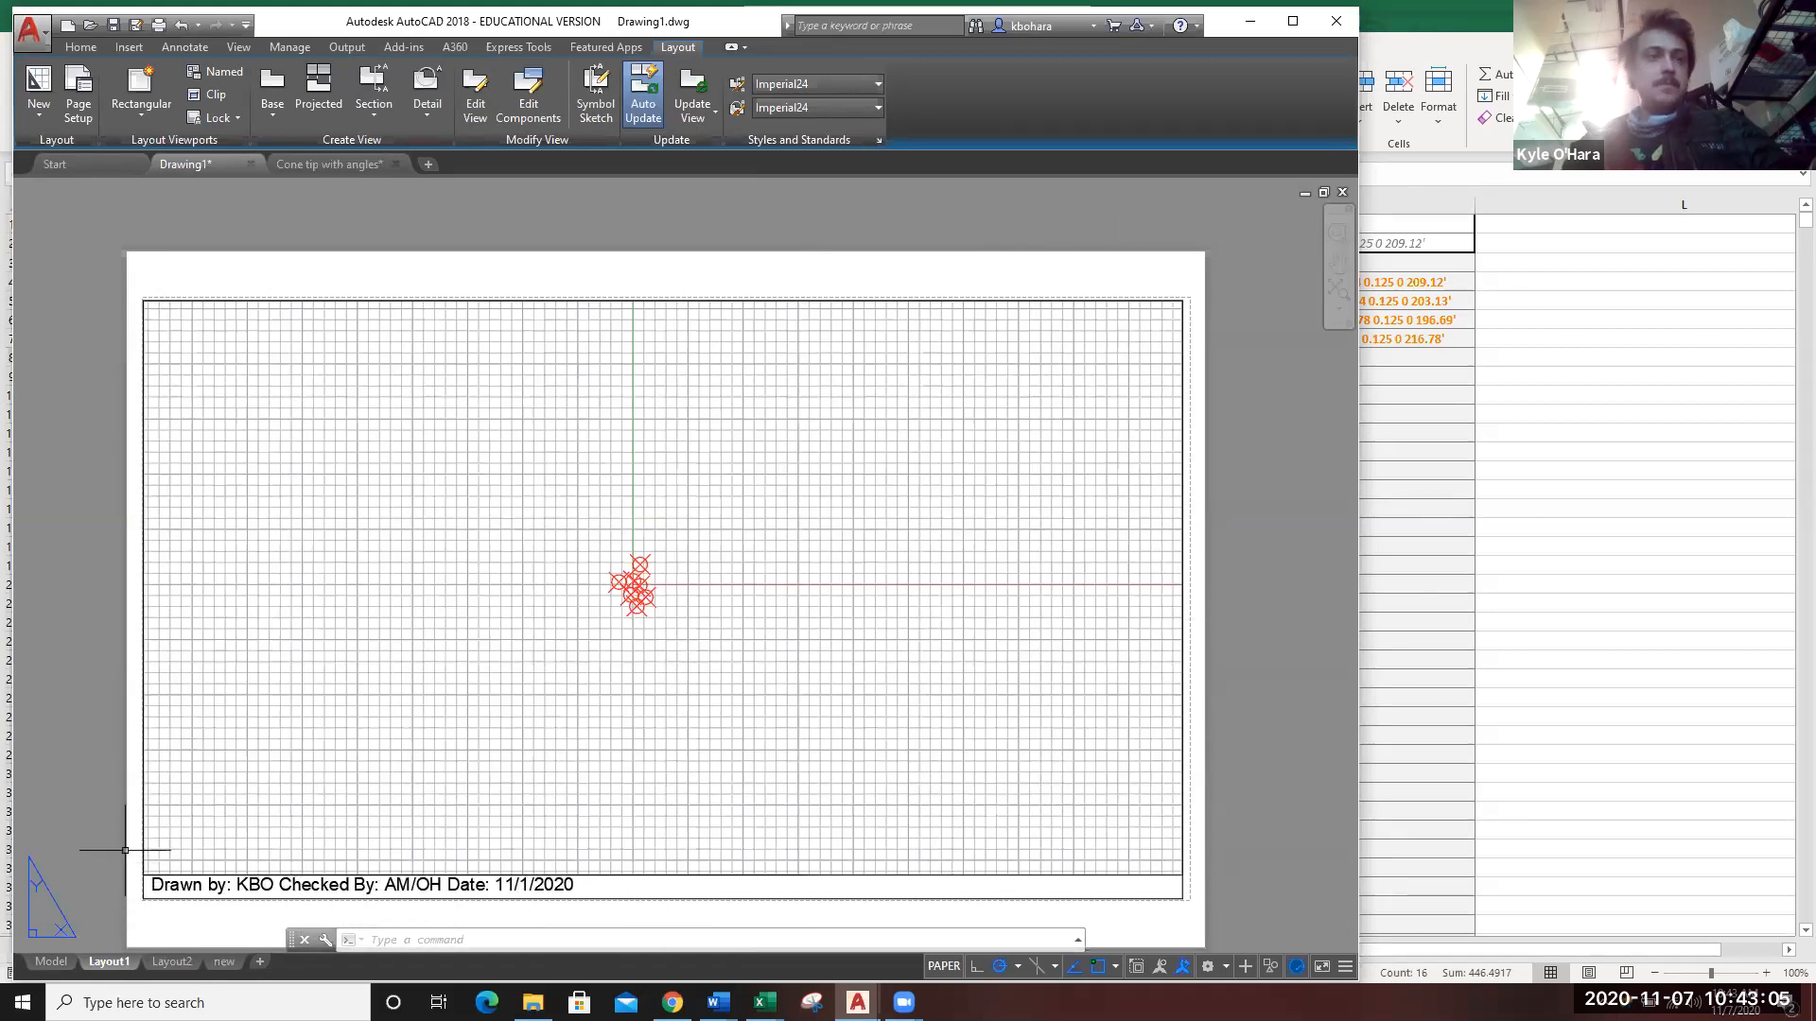
middle_drag(104, 768, 121, 724)
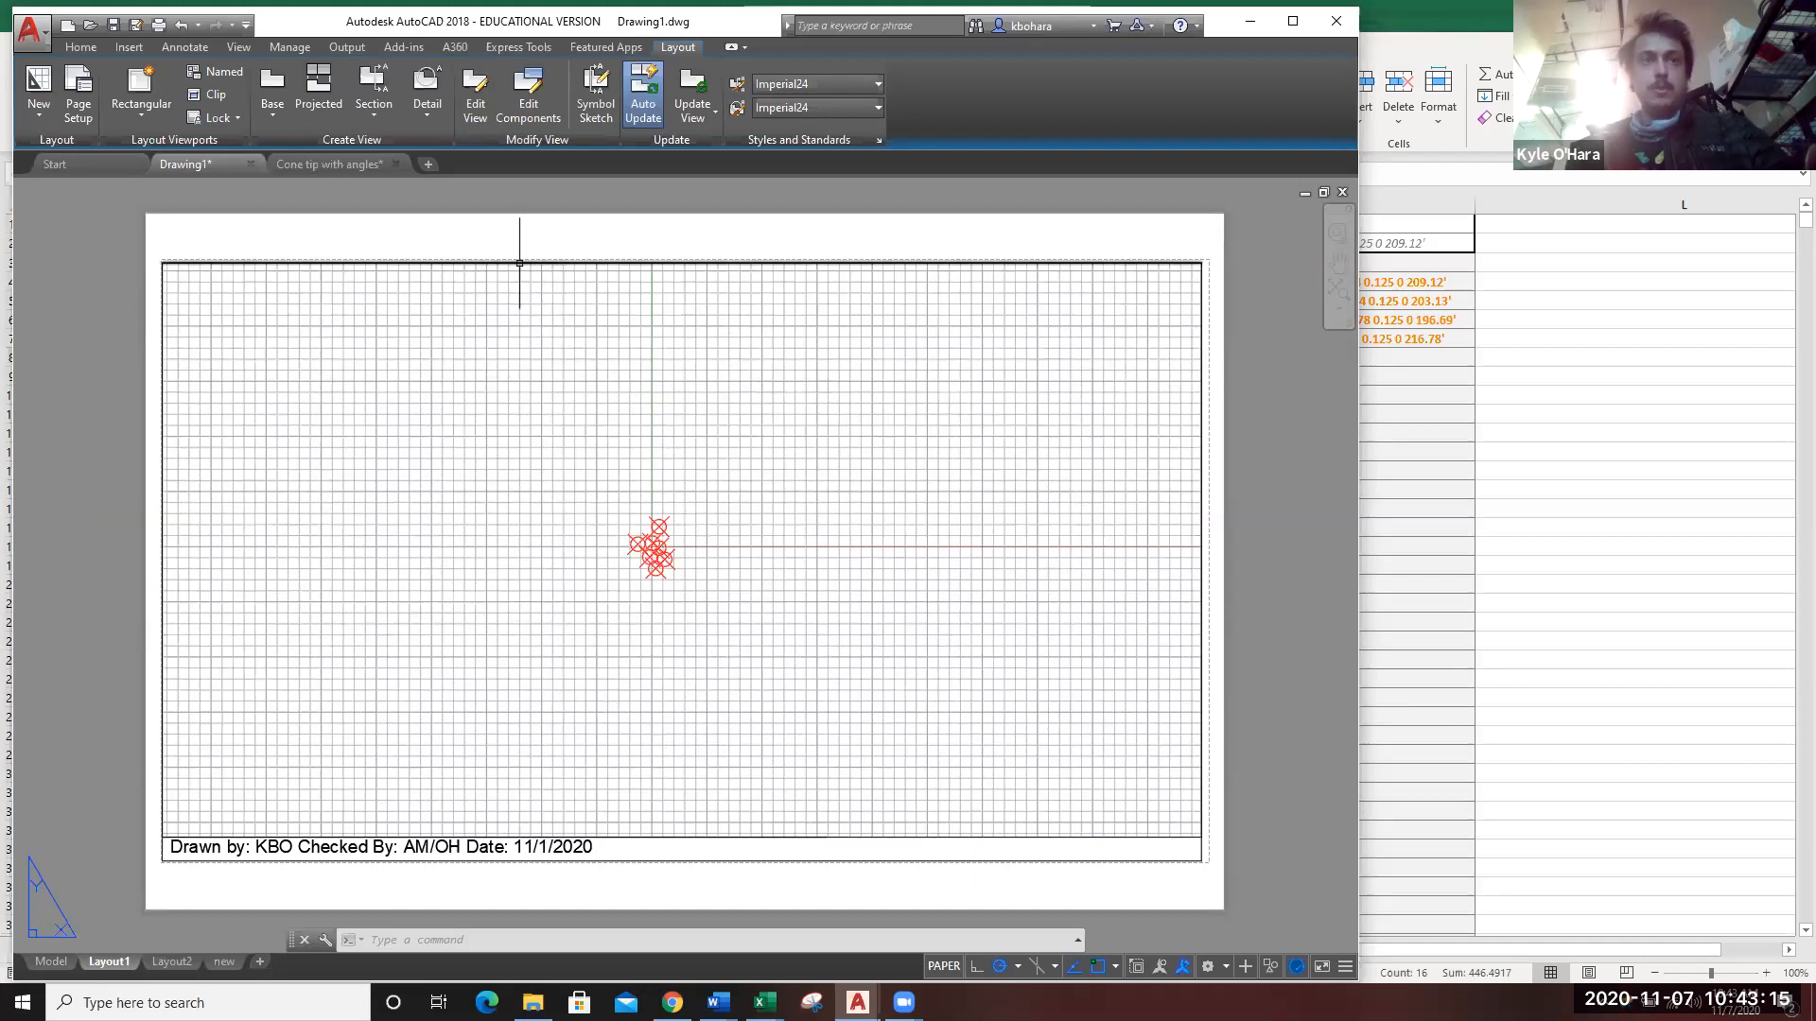
click(1200, 479)
key(Delete)
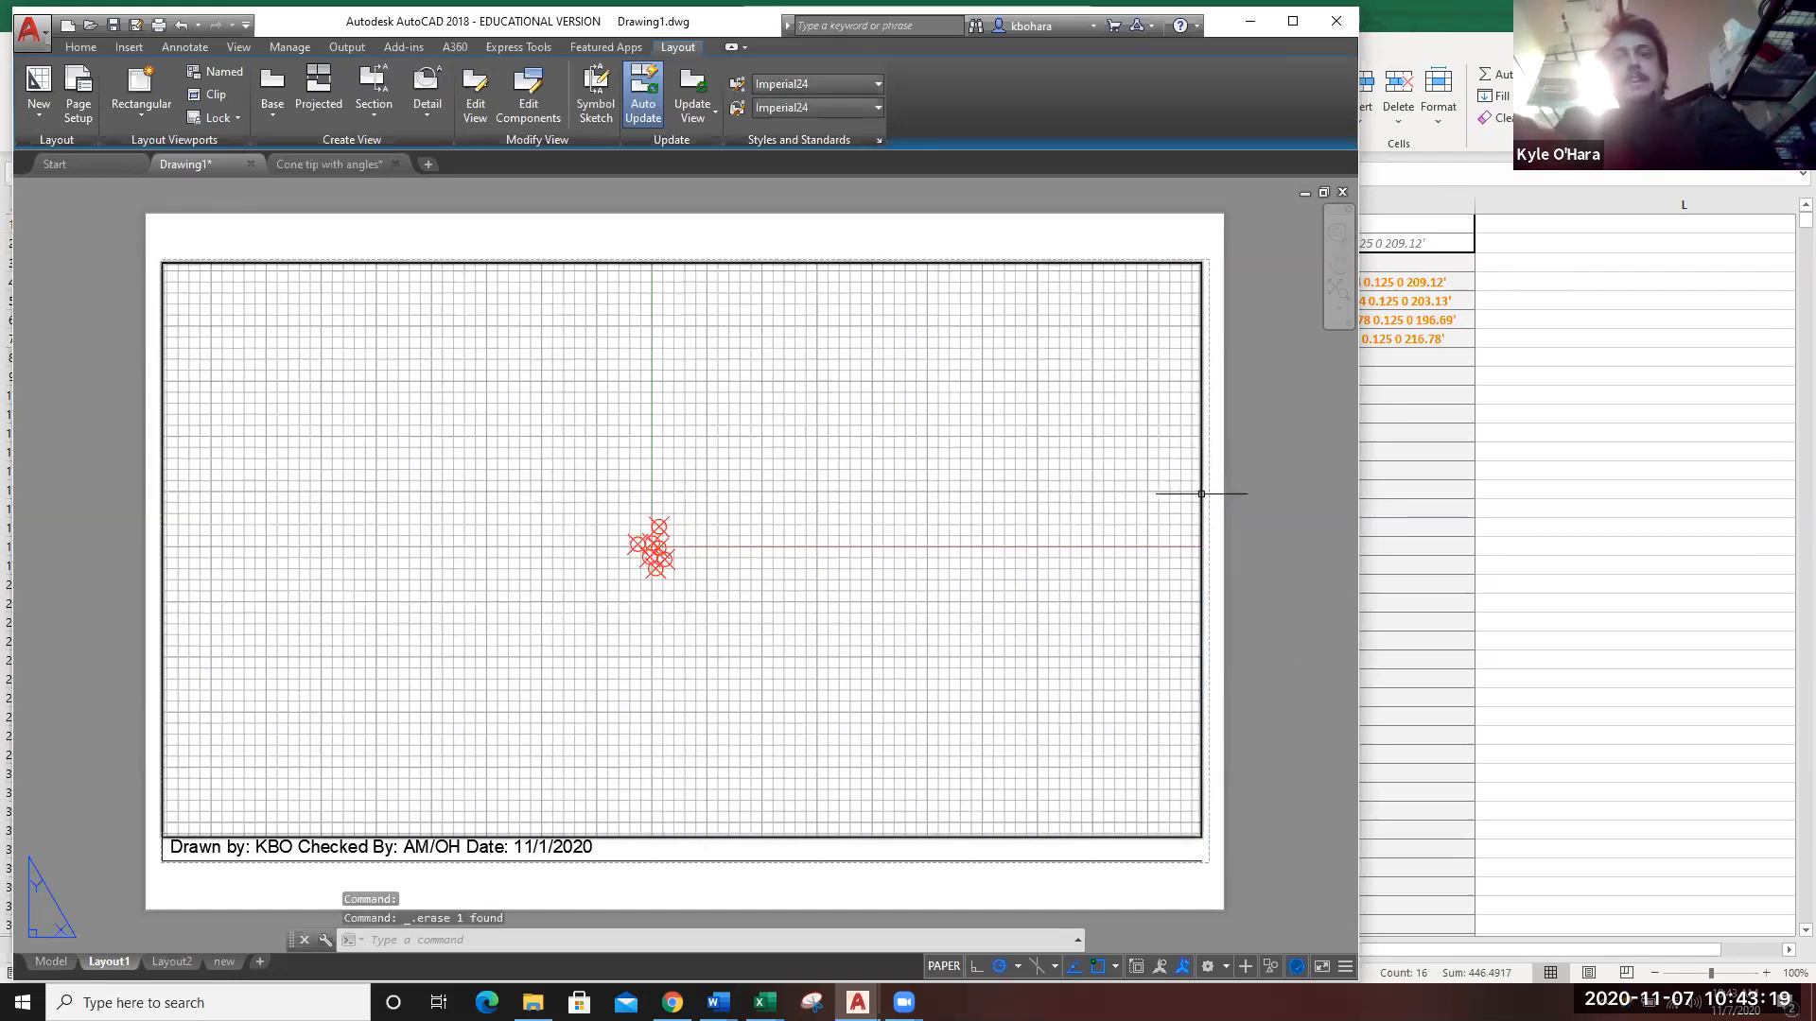
Select the layout viewport and shrink it by stretching its upper-right corner toward the middle of the sheet.
click(1201, 494)
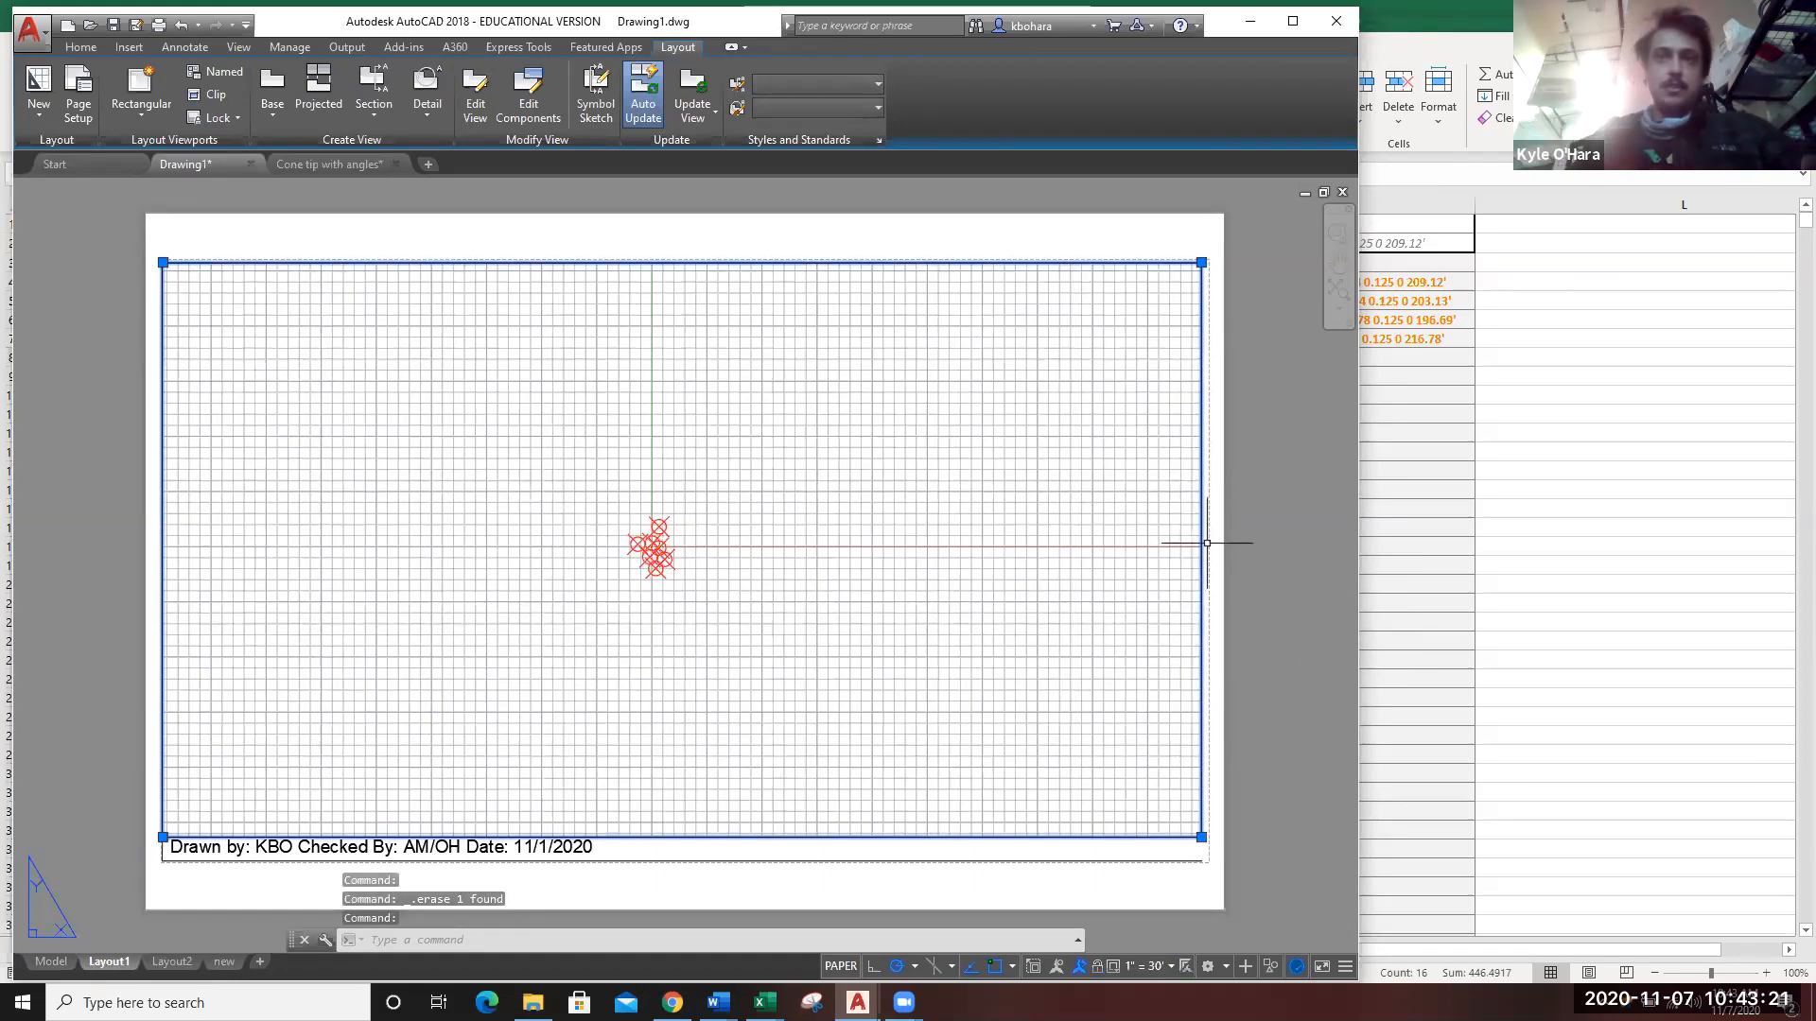
middle_drag(1237, 596, 1165, 601)
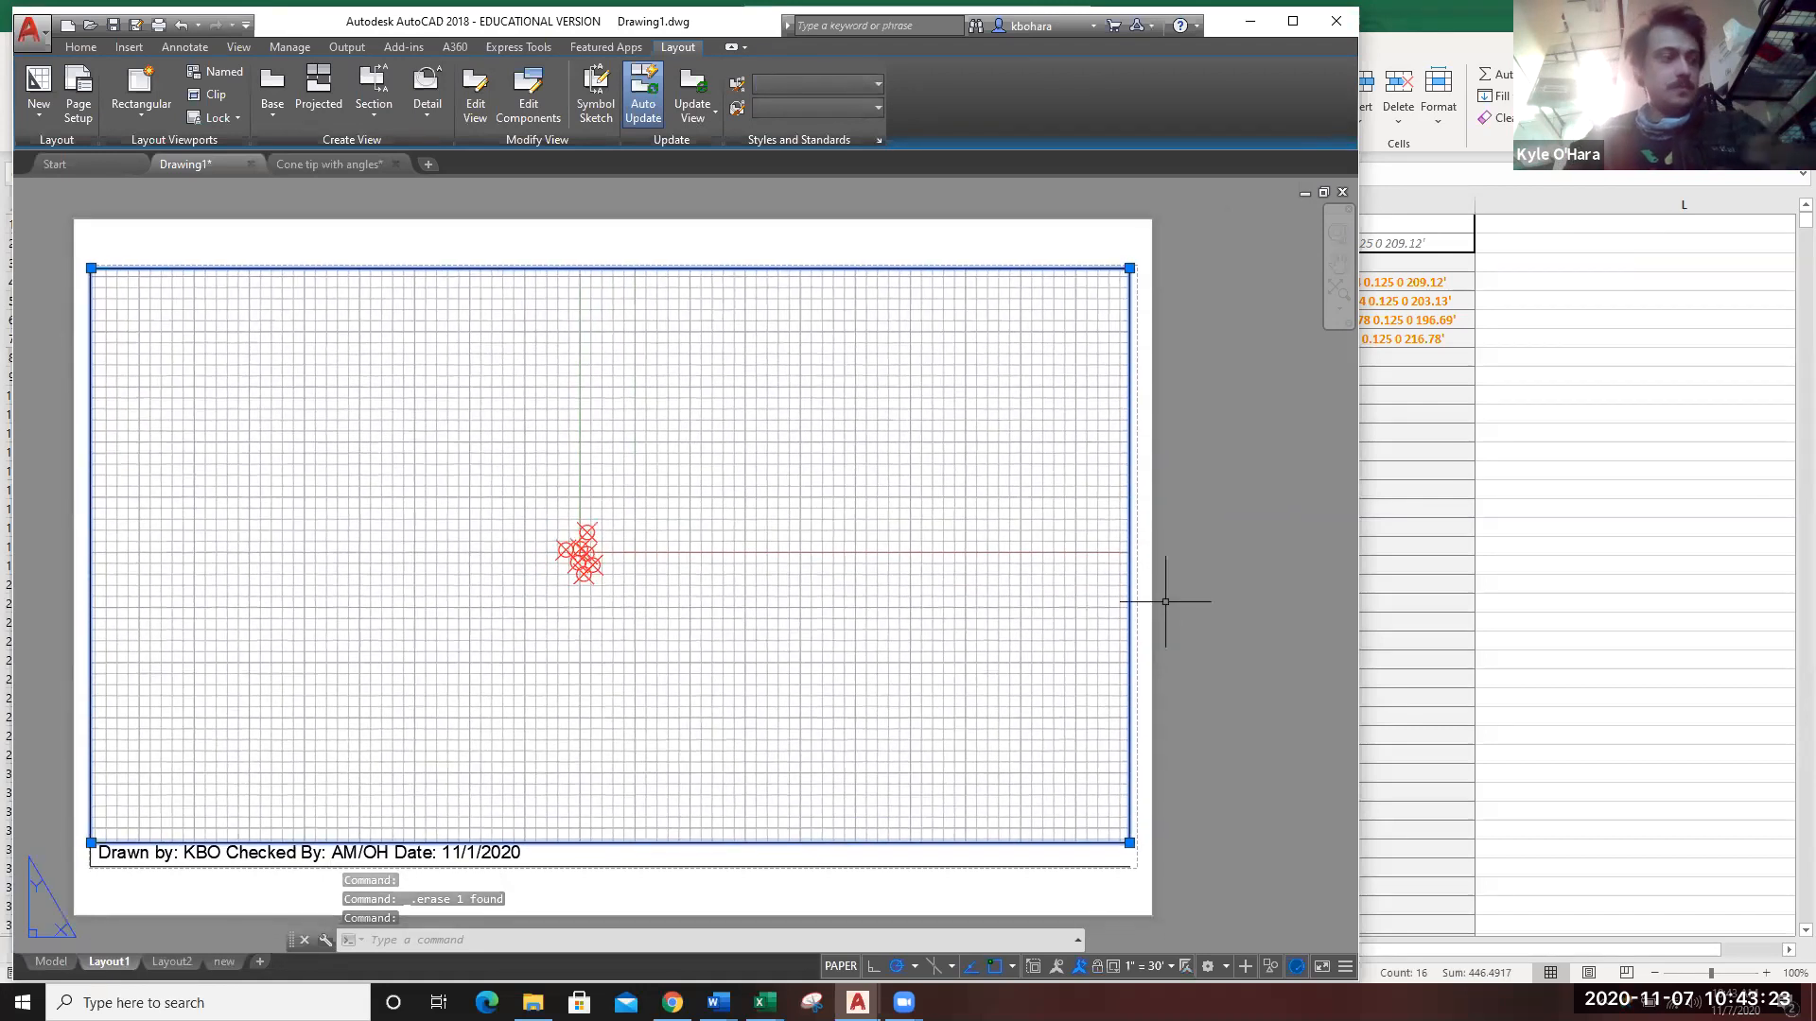
click(1129, 267)
click(719, 429)
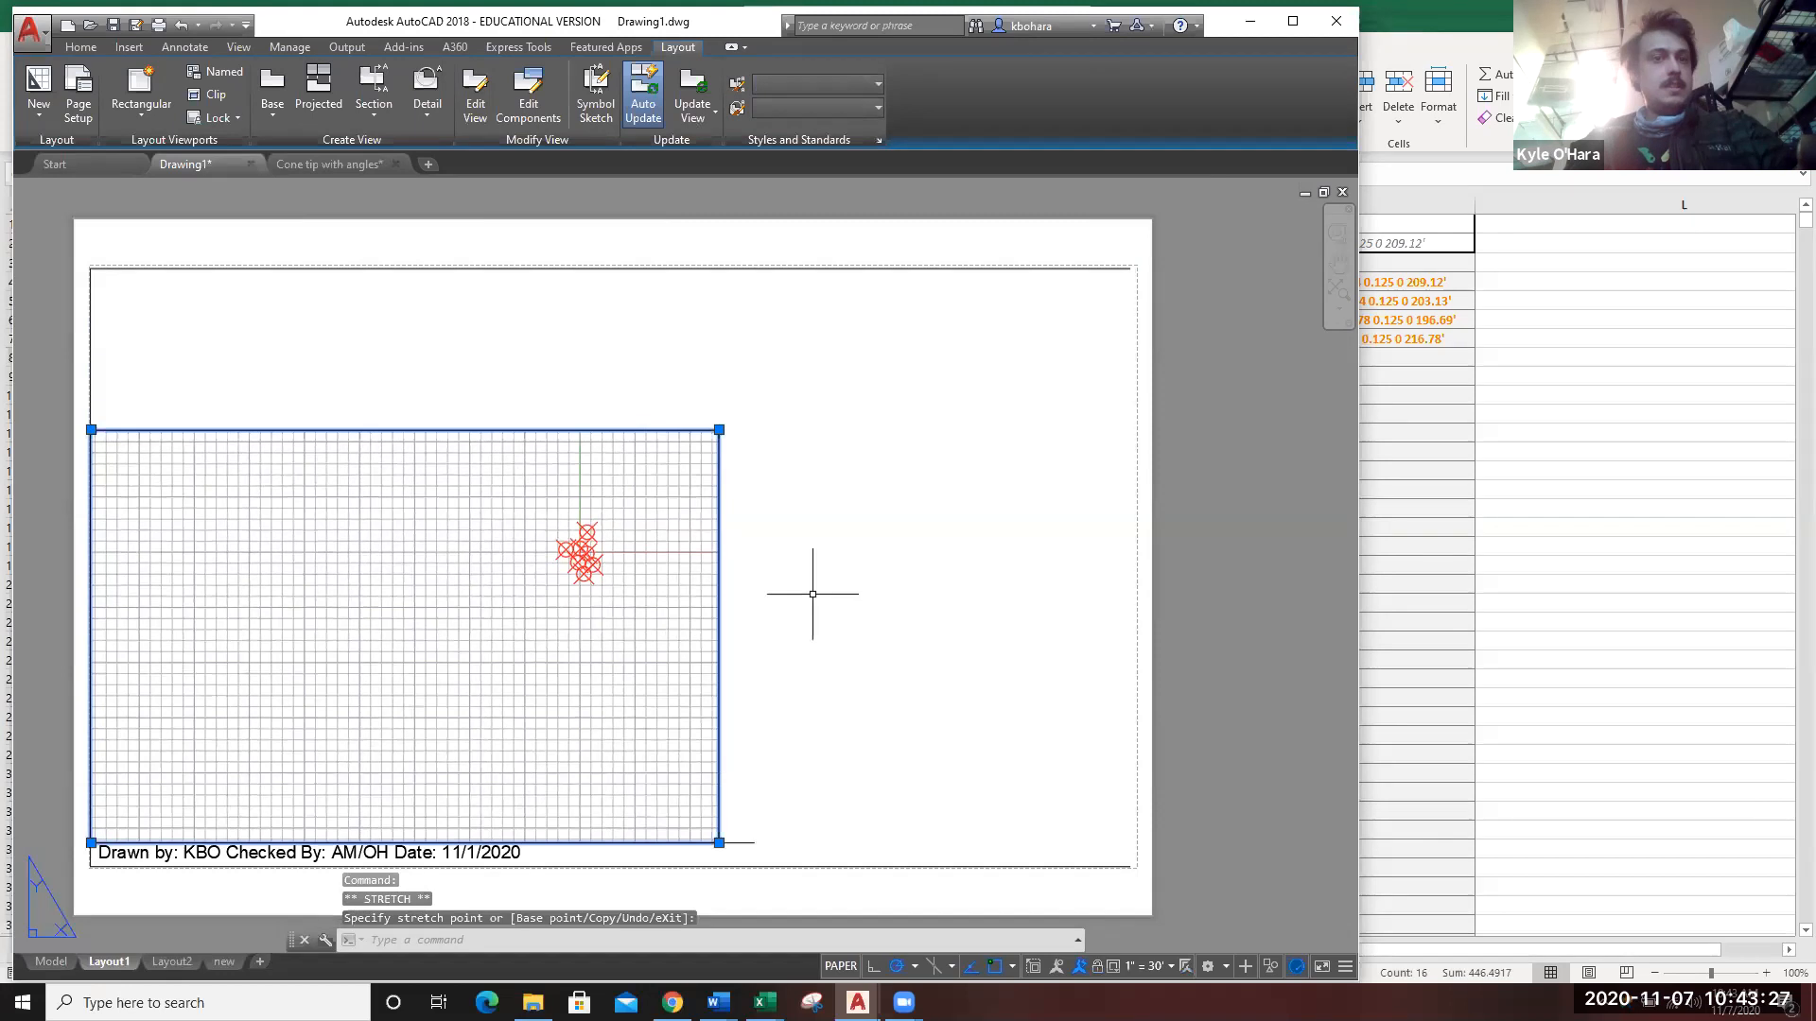
Stretch the viewport's upper-right corner back out to the corner of the sheet border.
click(718, 429)
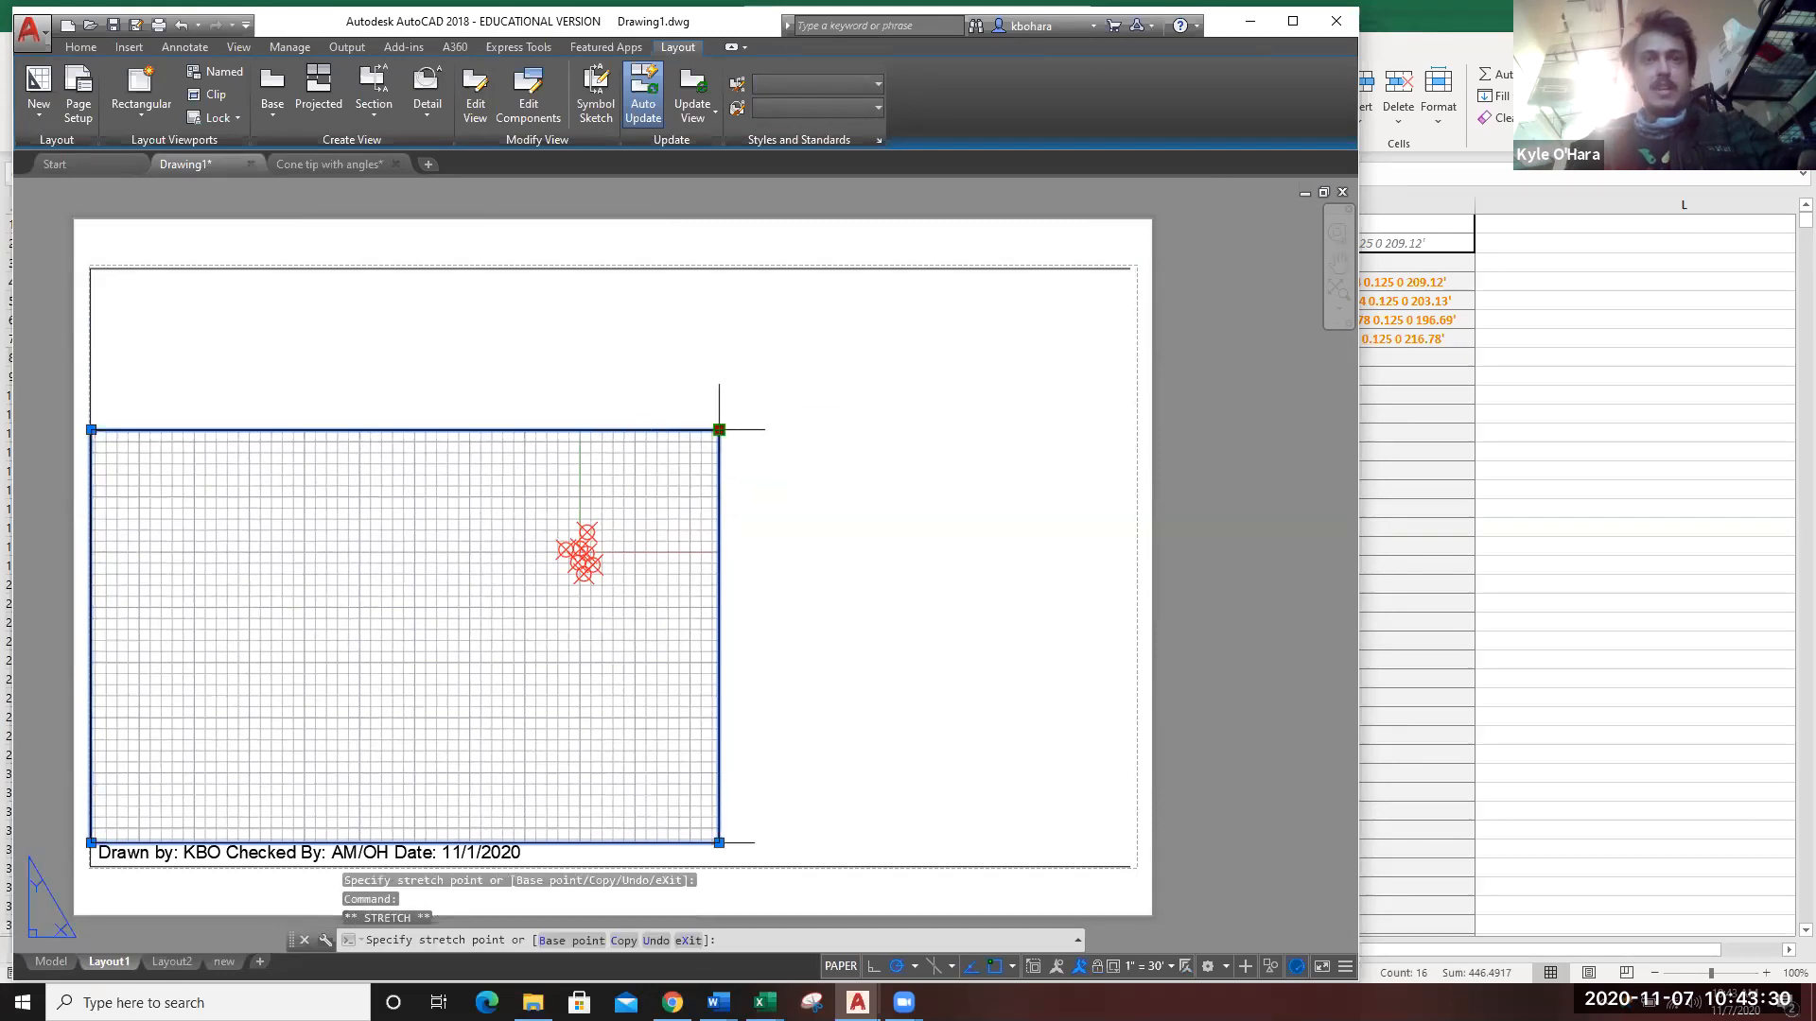
click(1129, 267)
click(1203, 587)
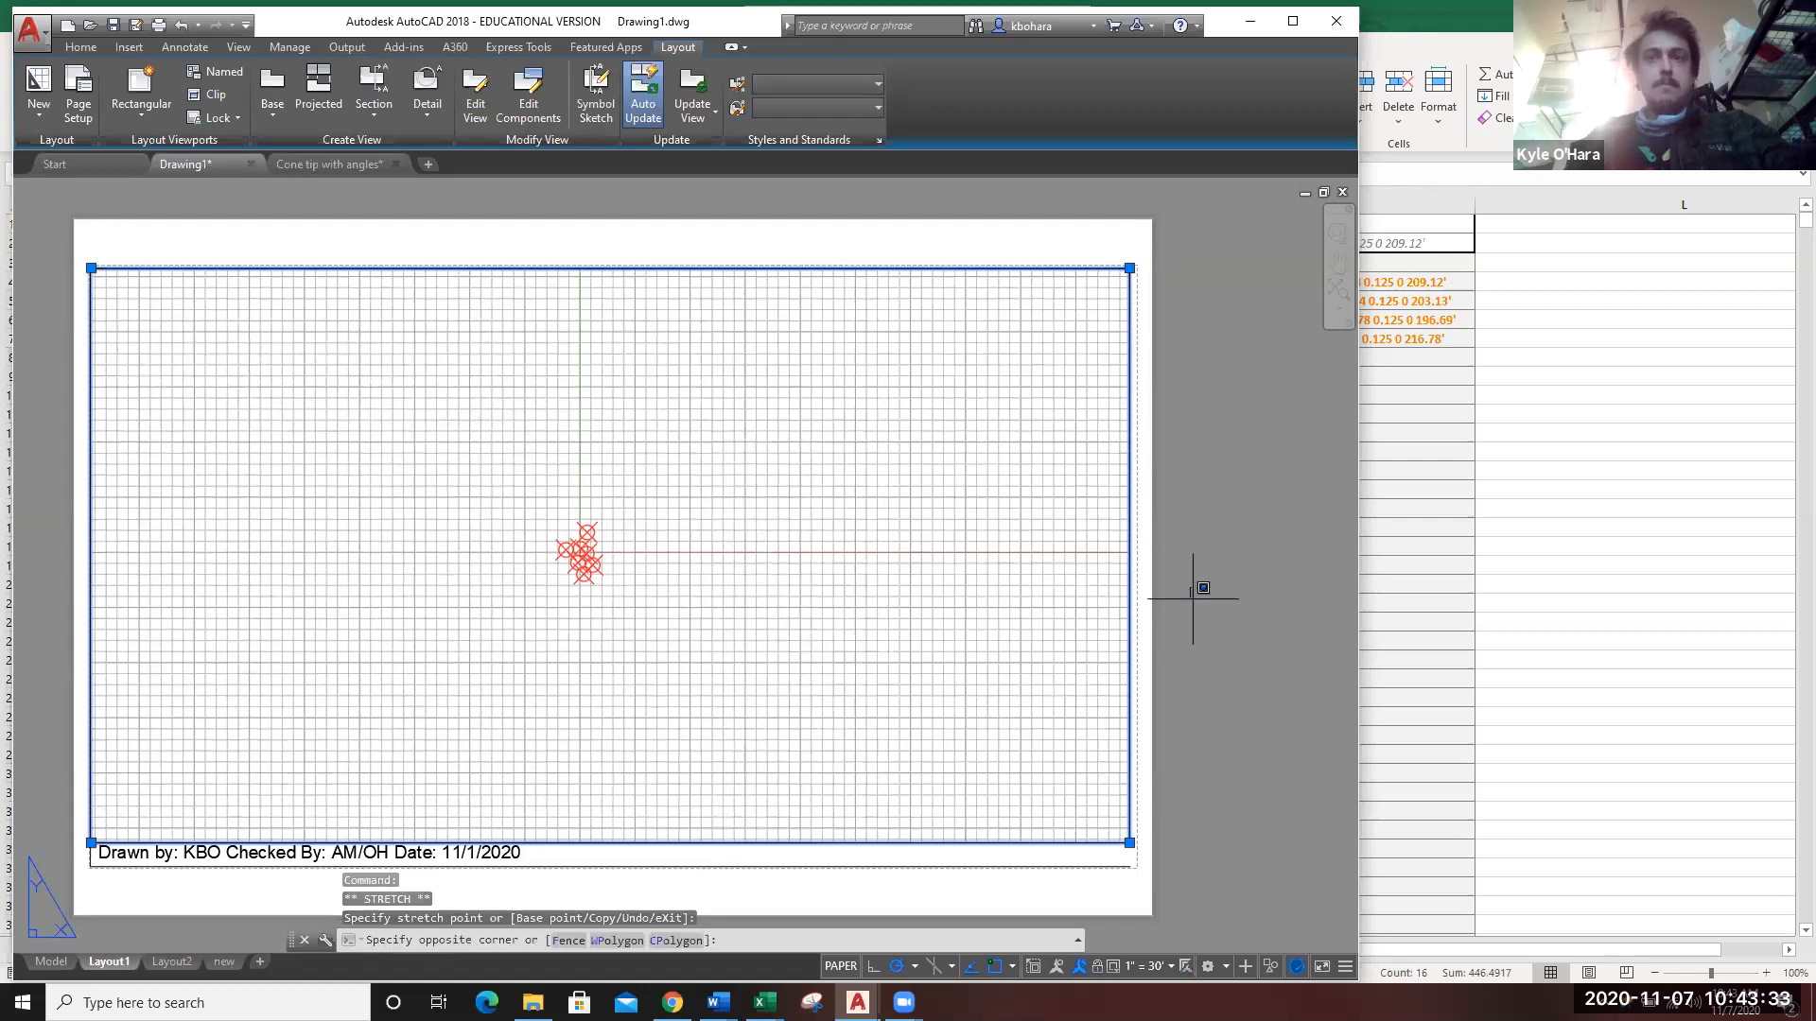
key(Escape)
Activate model space inside the Layout1 viewport.
middle_drag(1210, 683, 1239, 541)
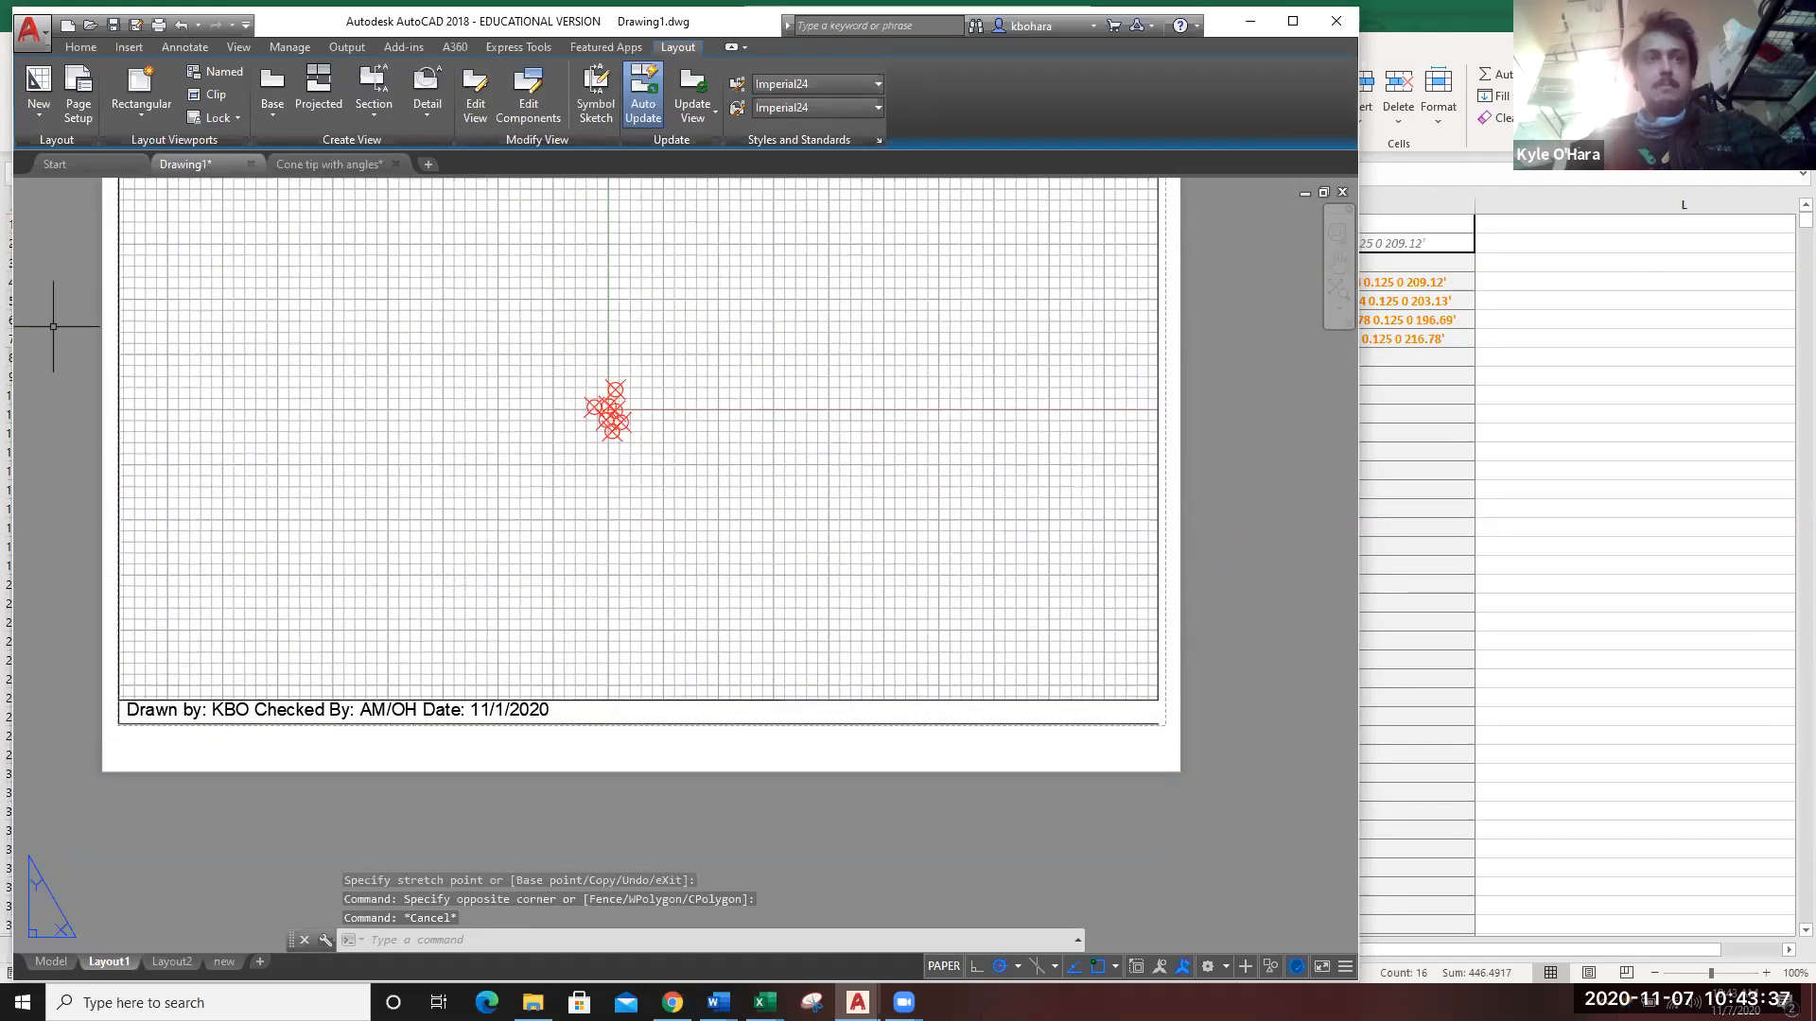
drag(48, 393, 57, 434)
mouse_move(53, 434)
middle_down()
mouse_move(89, 599)
mouse_move(120, 548)
middle_up()
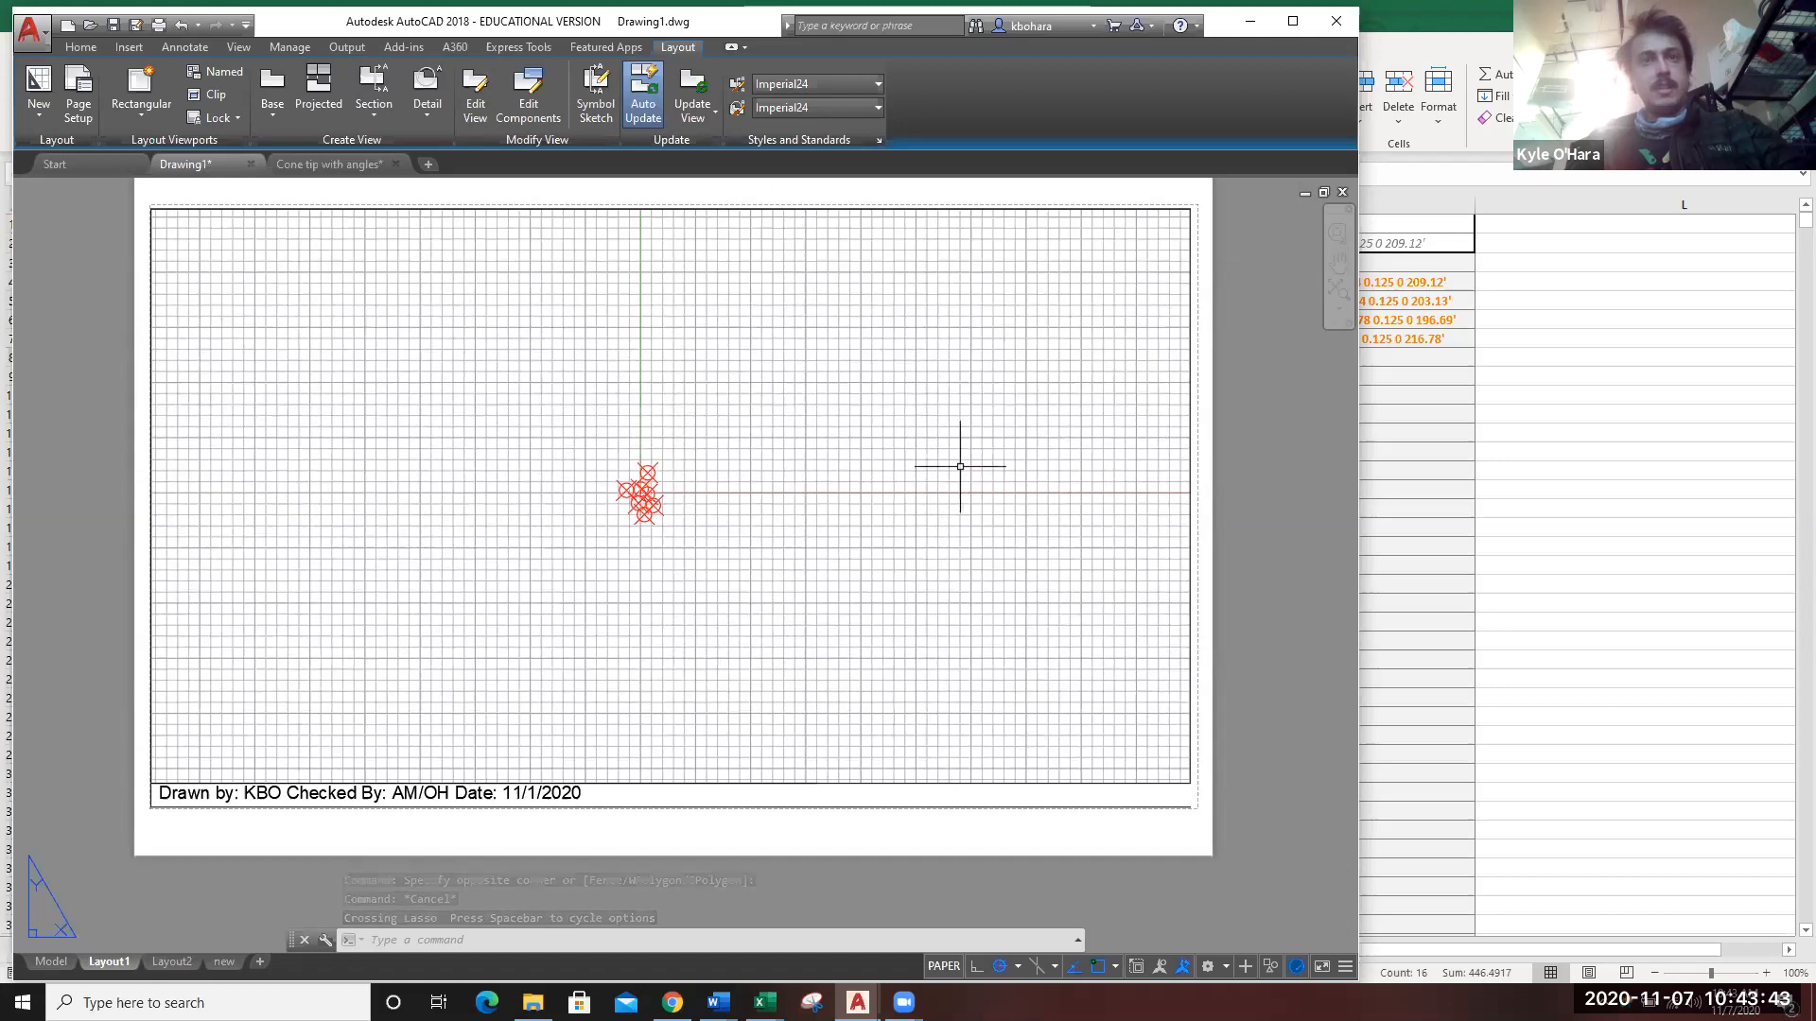
double_click(504, 595)
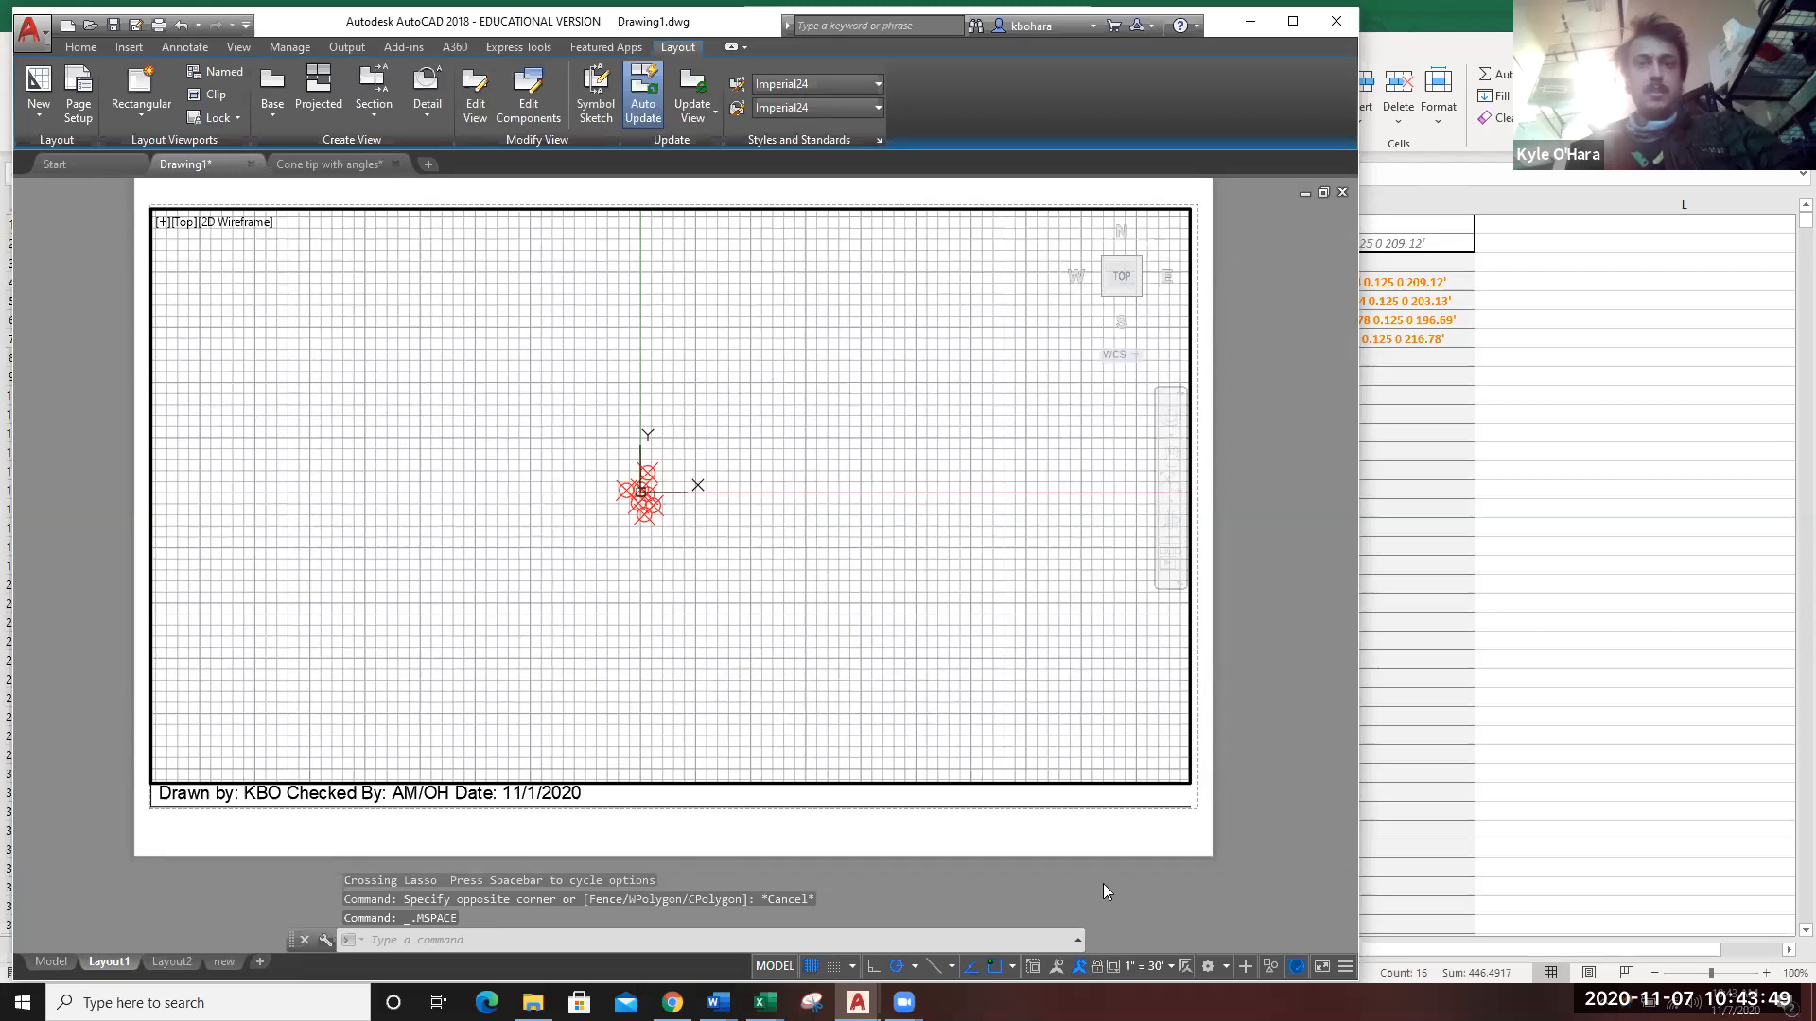
Turn the percentage display in the viewport scale list on and off again.
click(1145, 975)
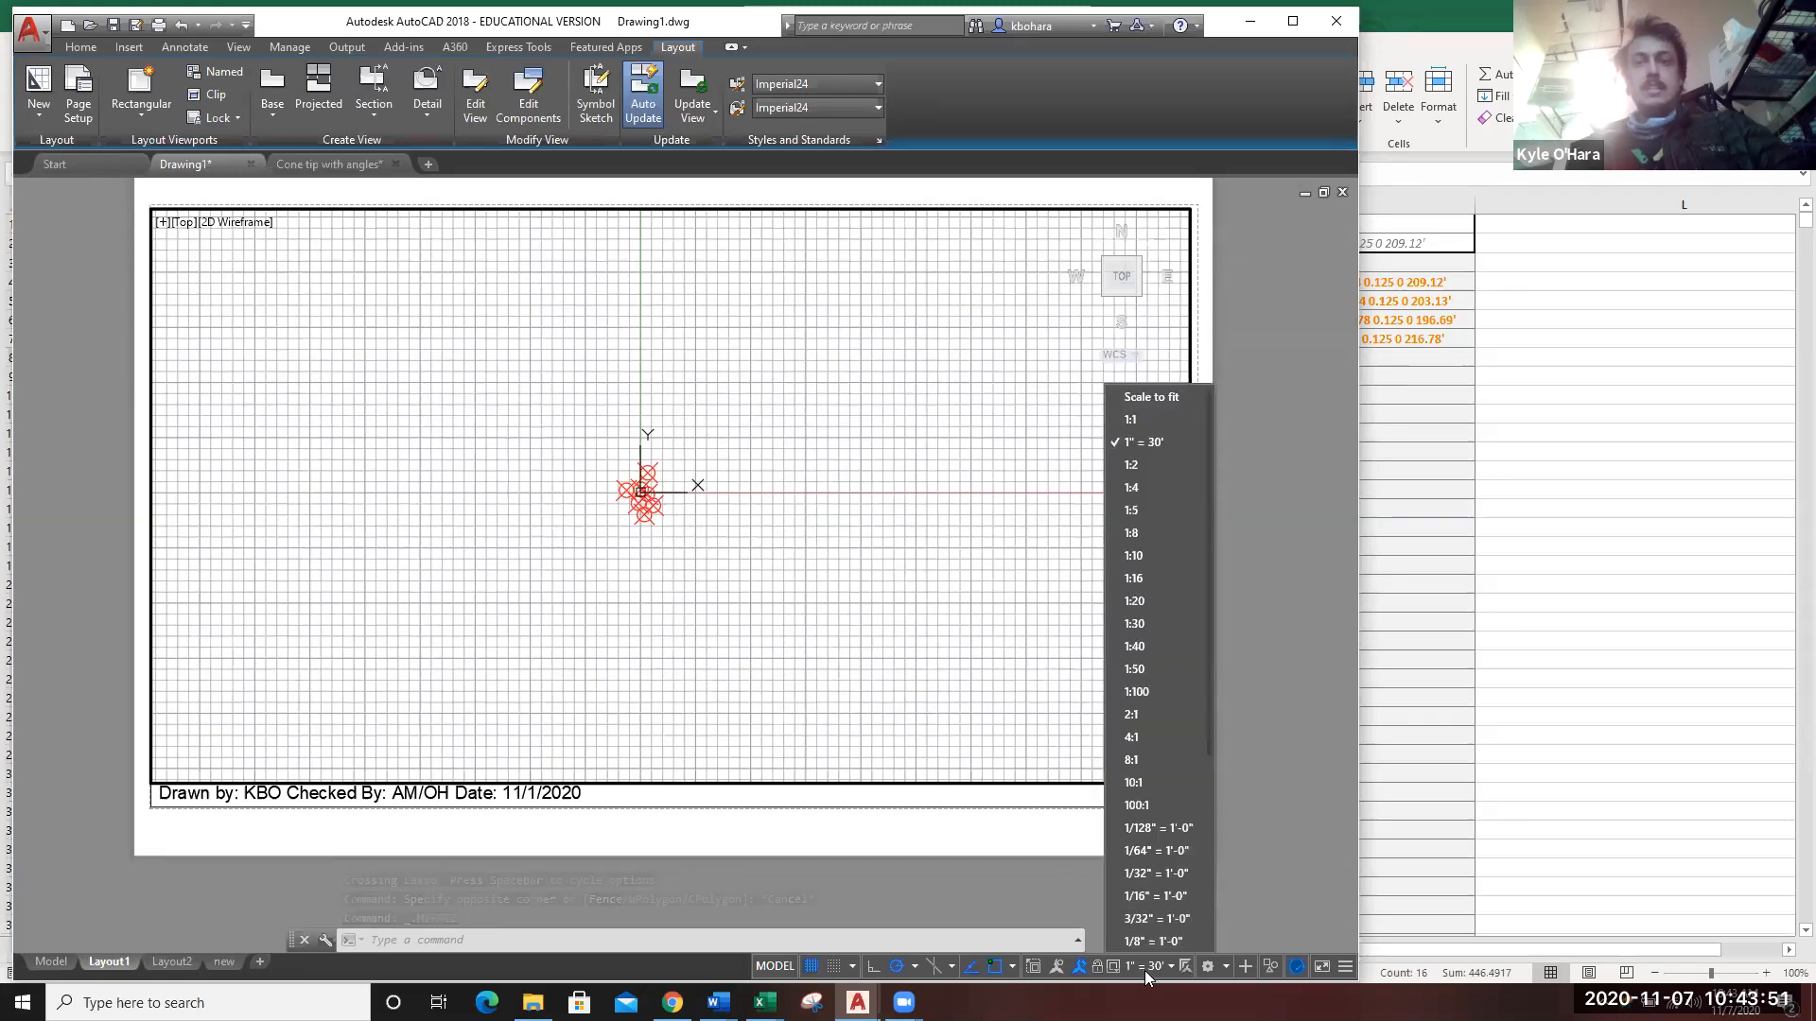
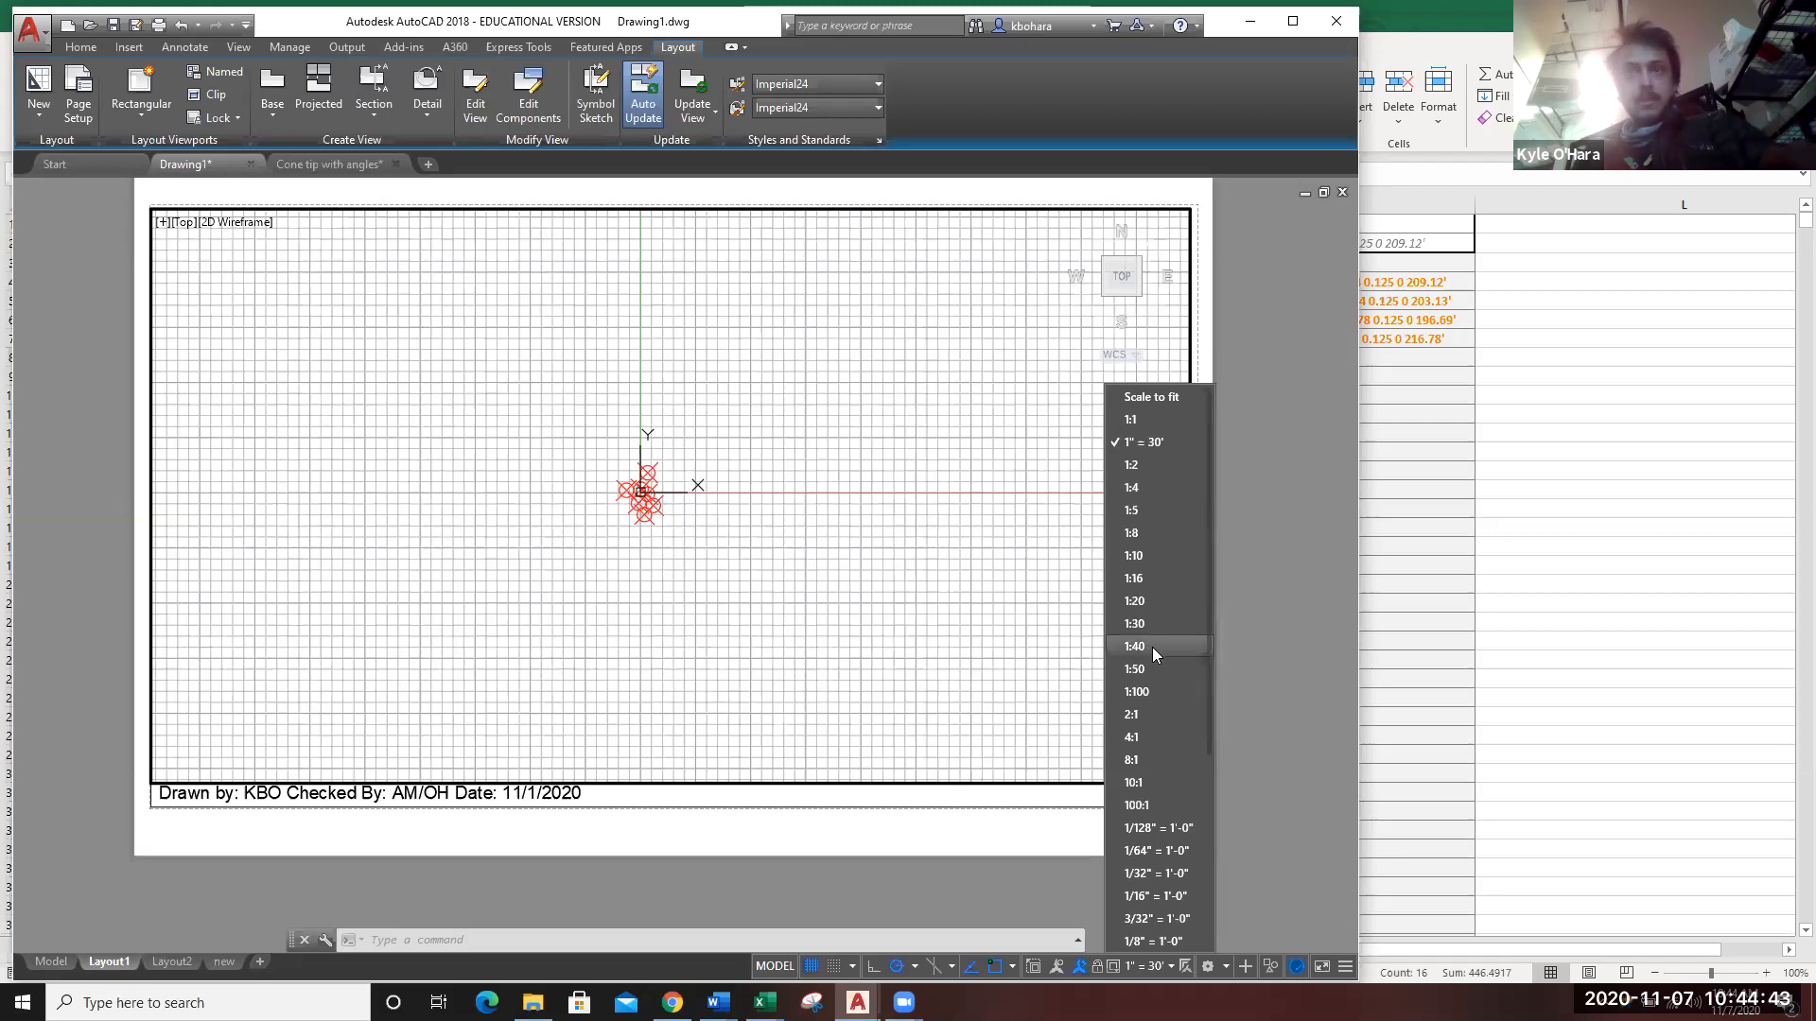
scroll(1164, 664, down, 4)
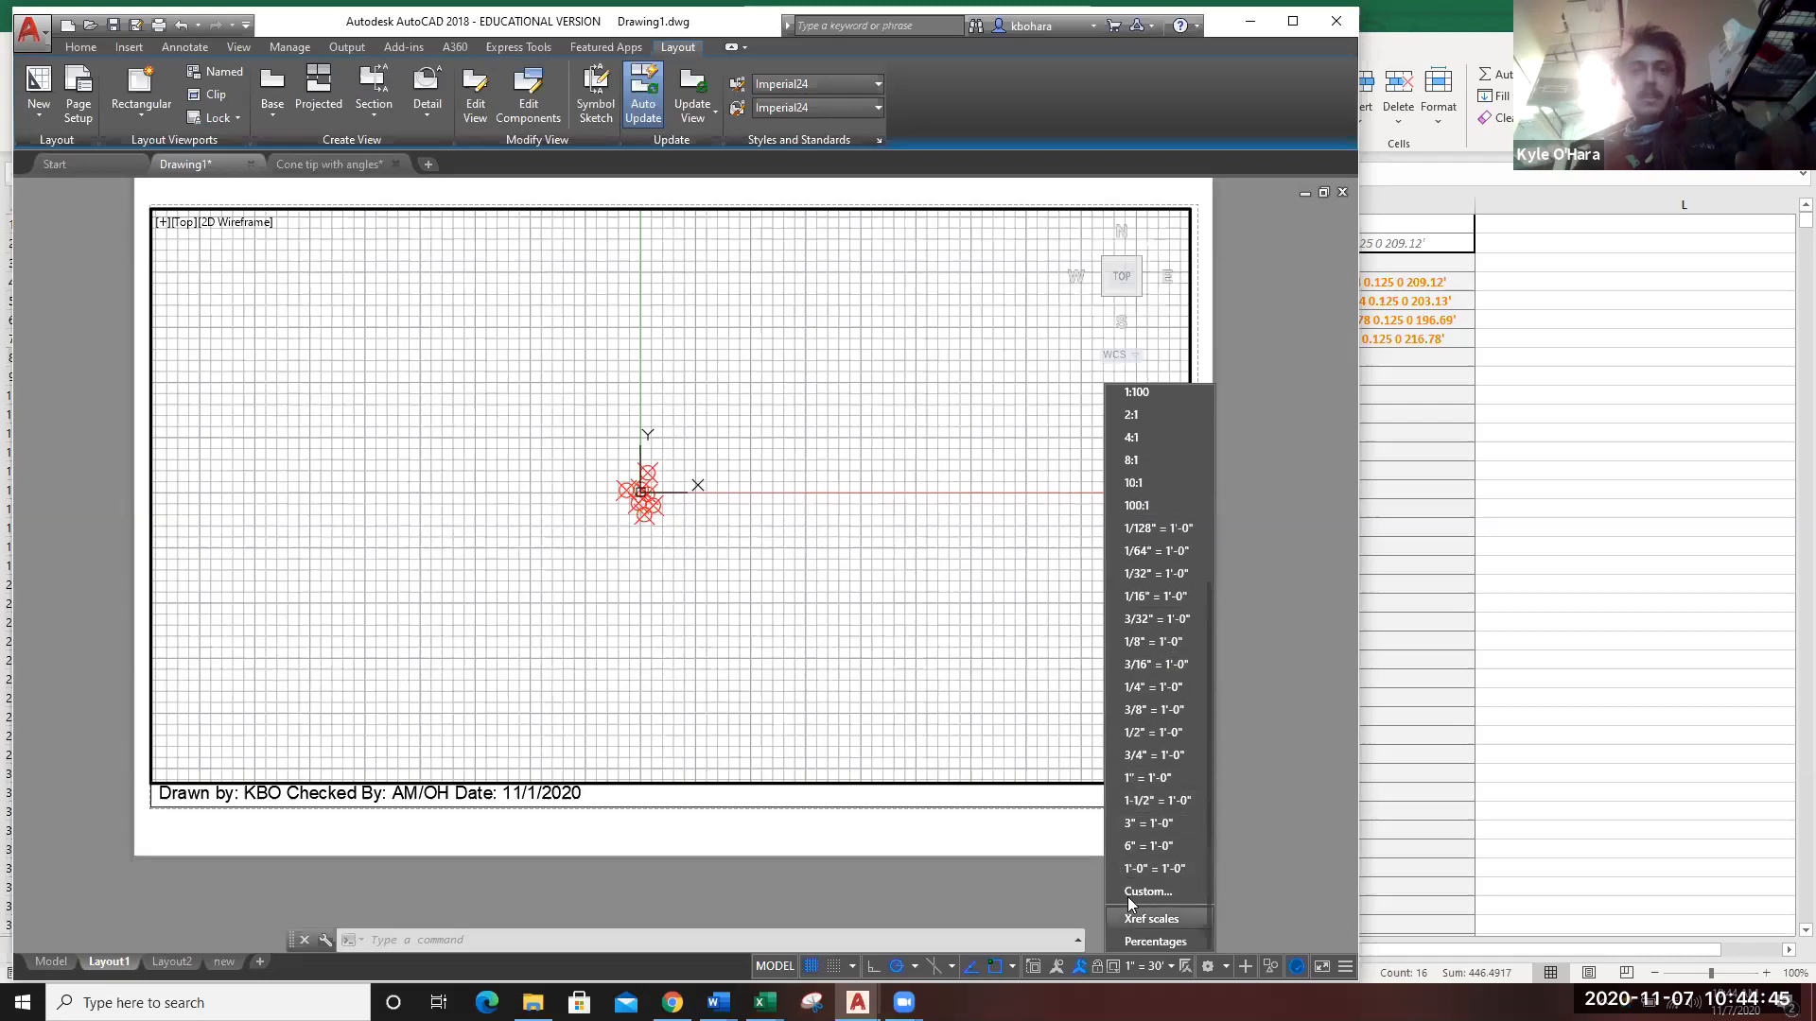
click(1151, 942)
click(1152, 967)
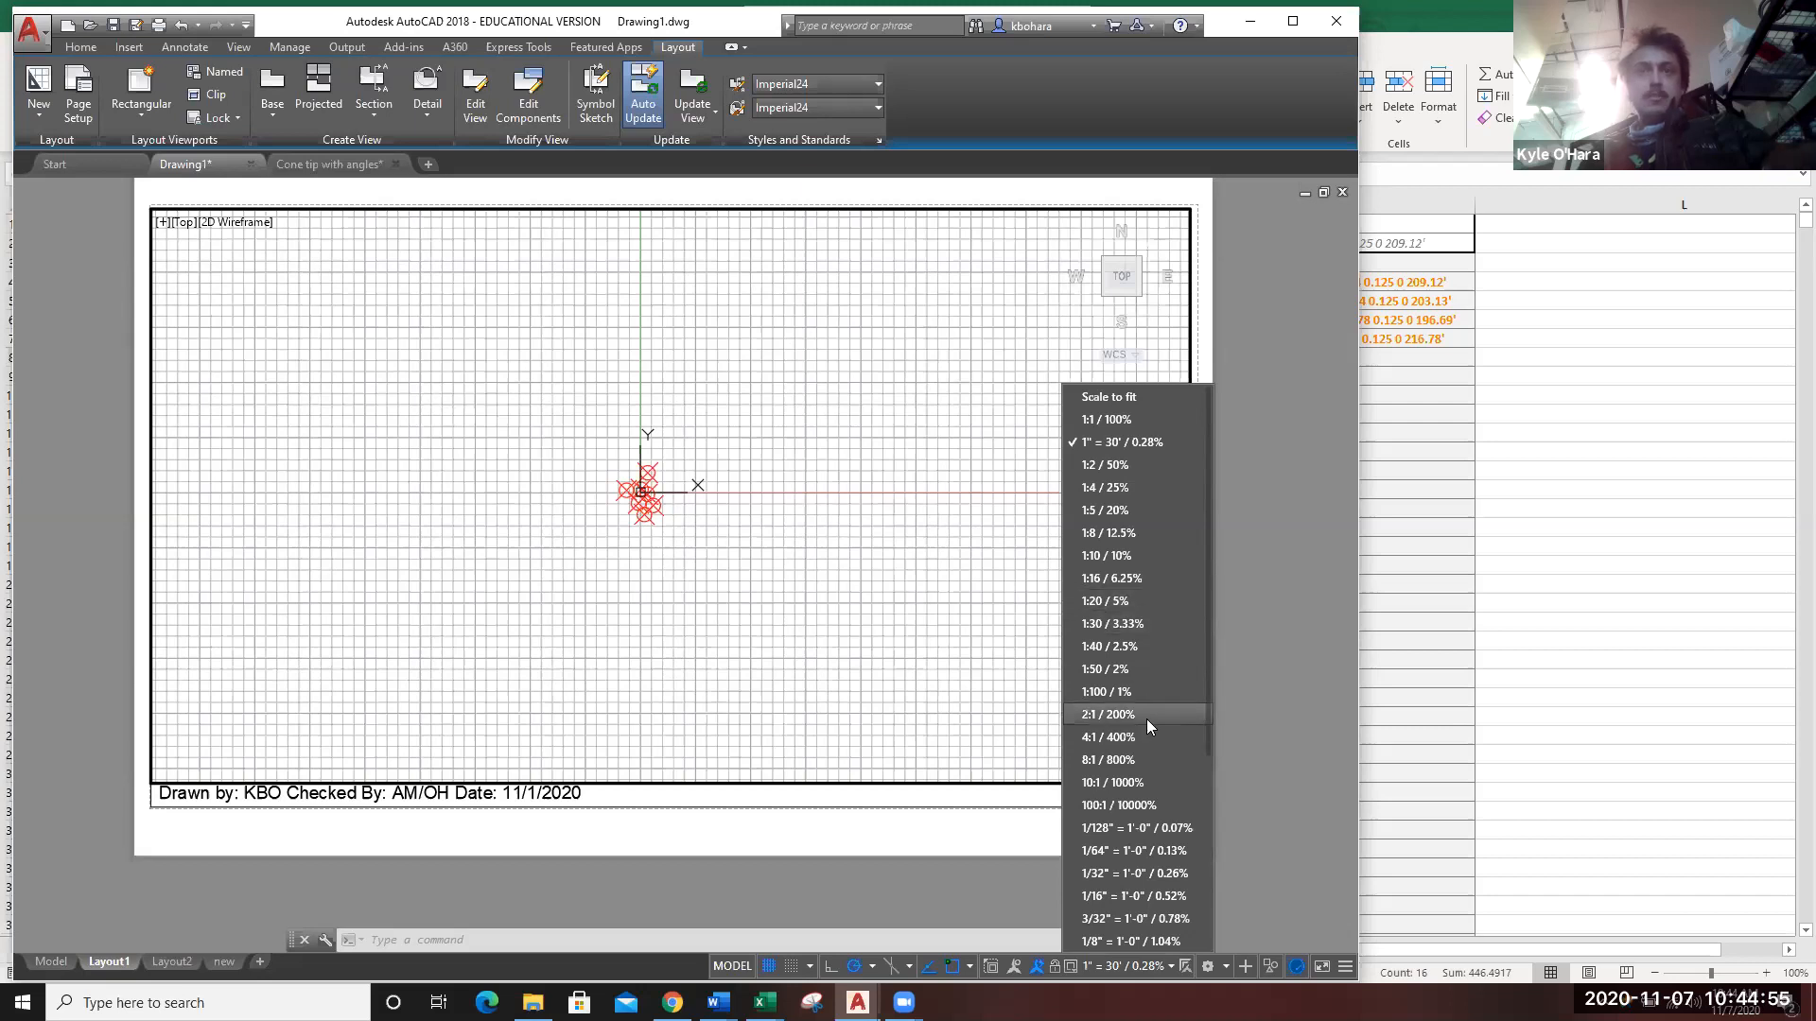
scroll(1086, 903, down, 5)
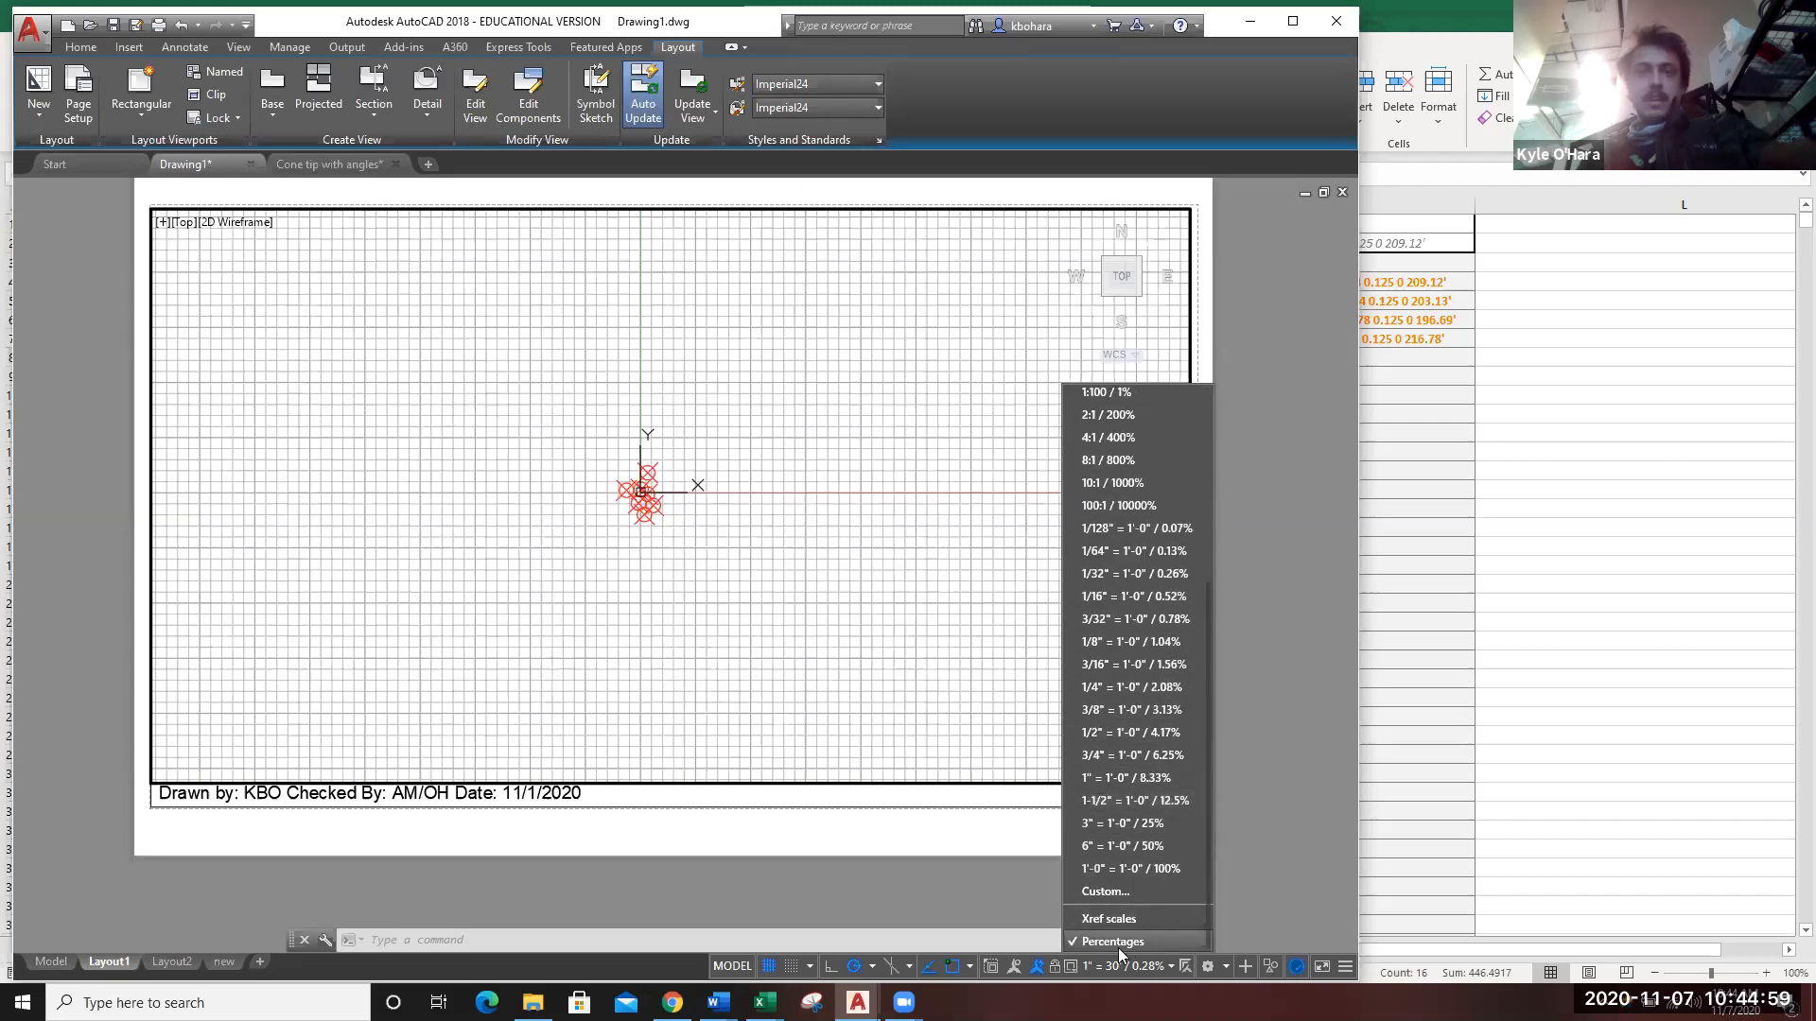
click(1118, 948)
Set the active viewport's scale to 1:30.
click(1155, 967)
scroll(1162, 894, down, 5)
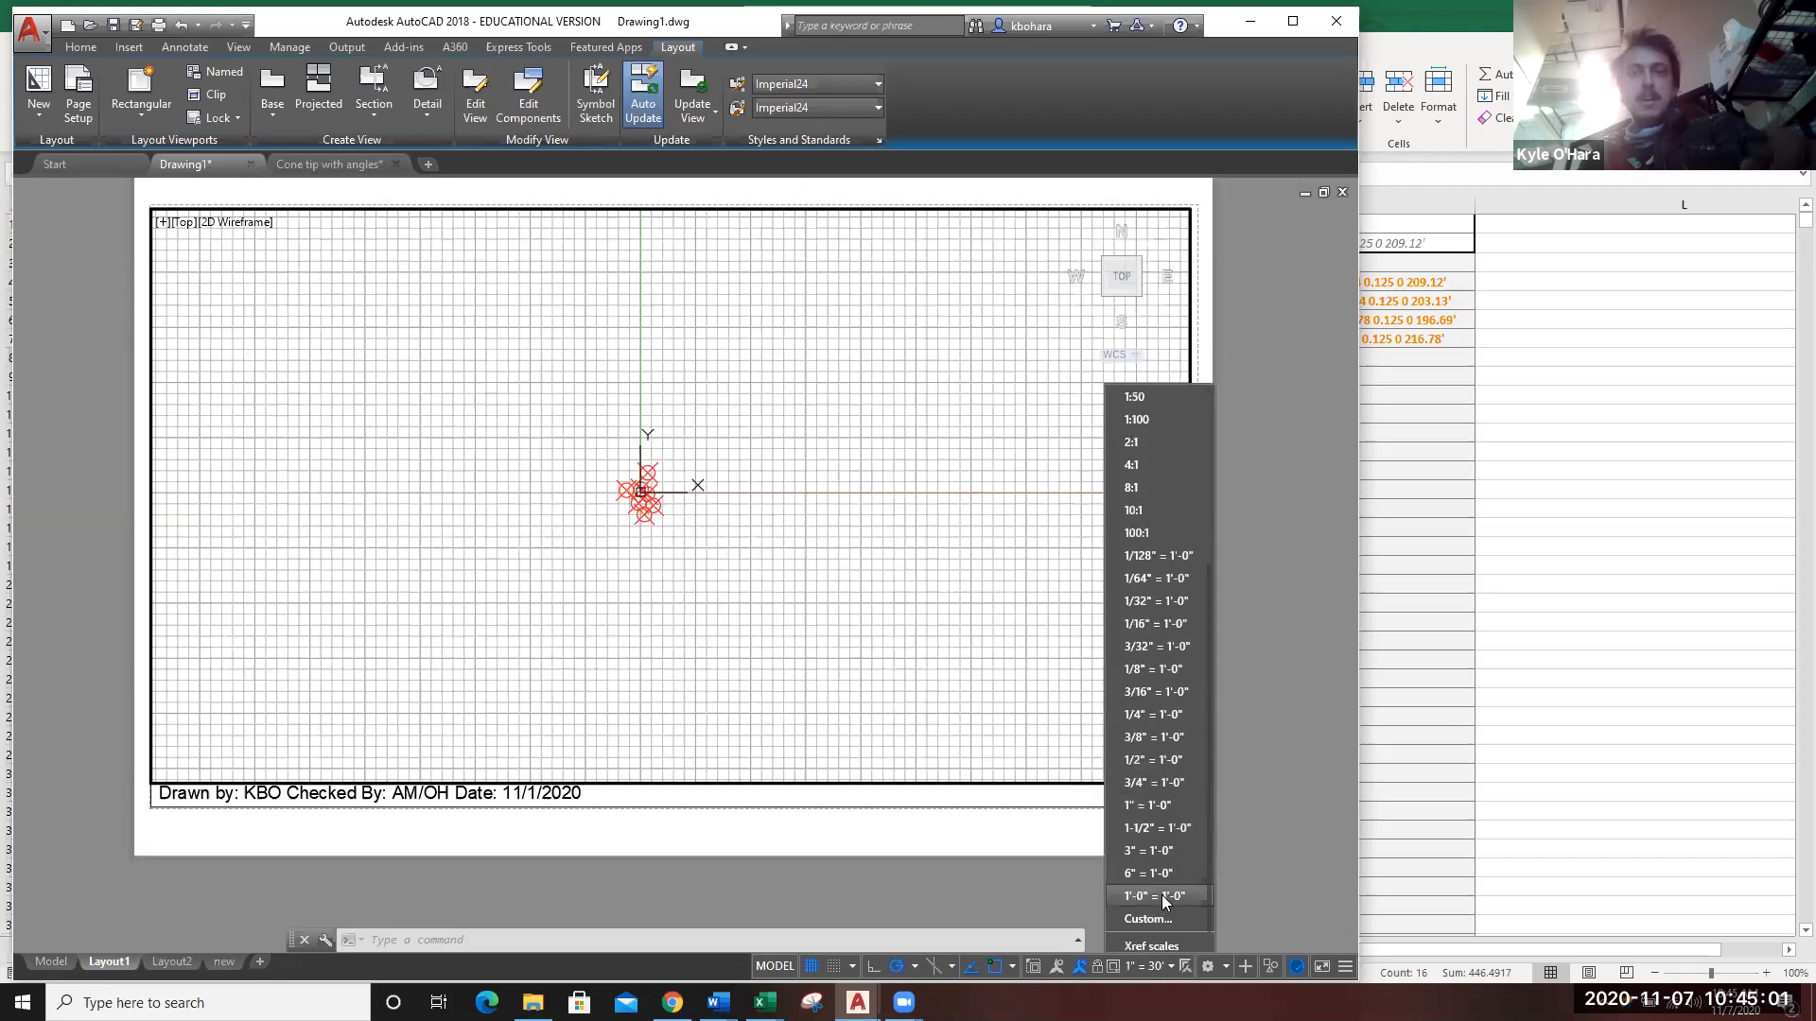
scroll(1163, 782, up, 5)
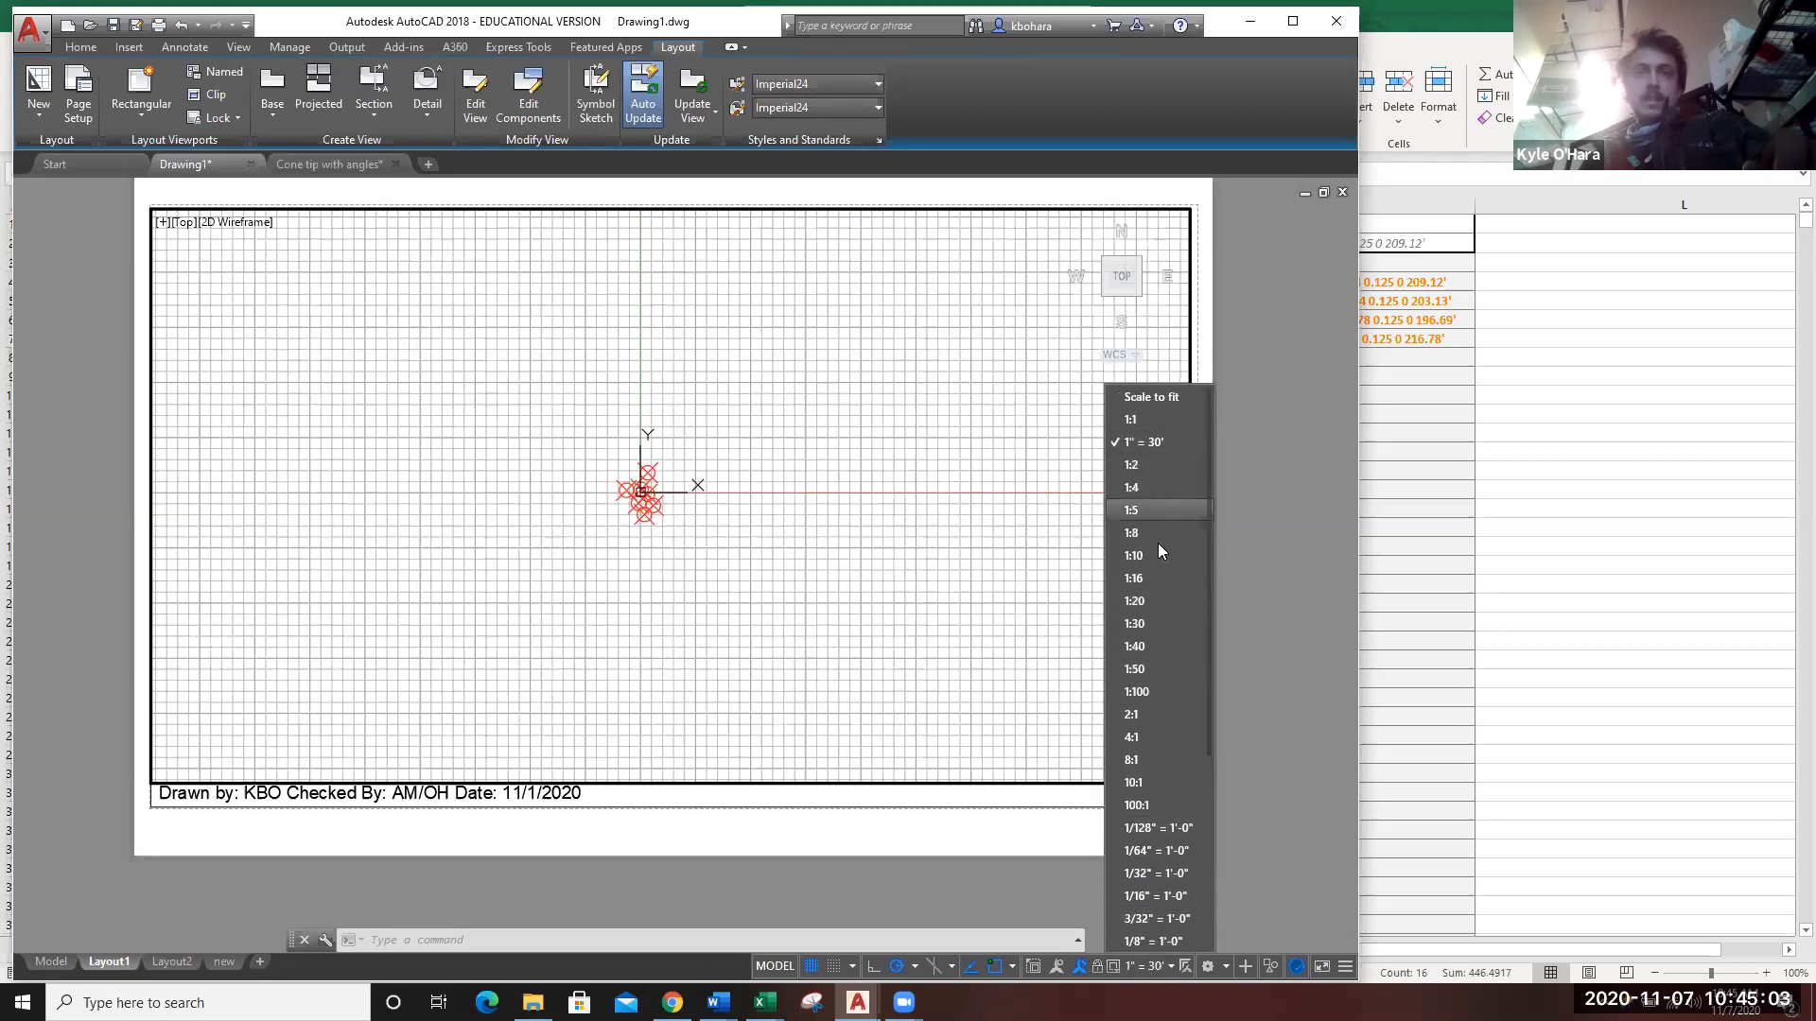
click(1151, 626)
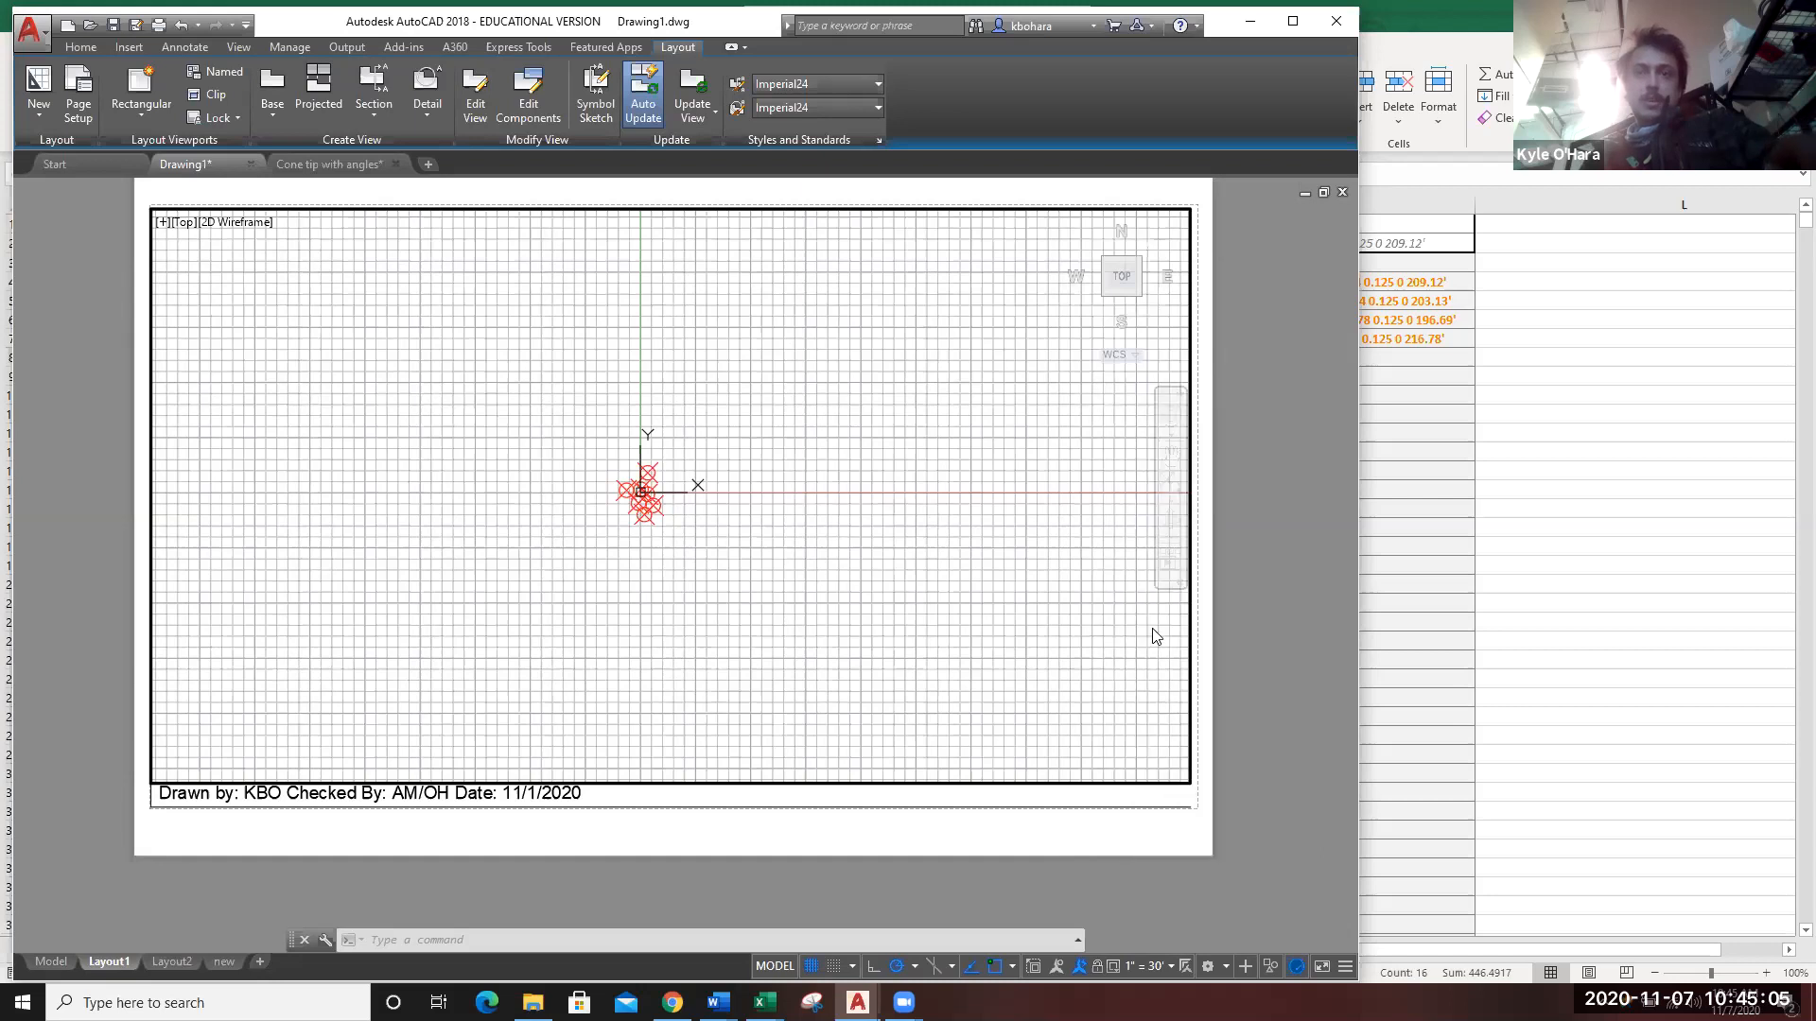
middle_drag(536, 597, 922, 632)
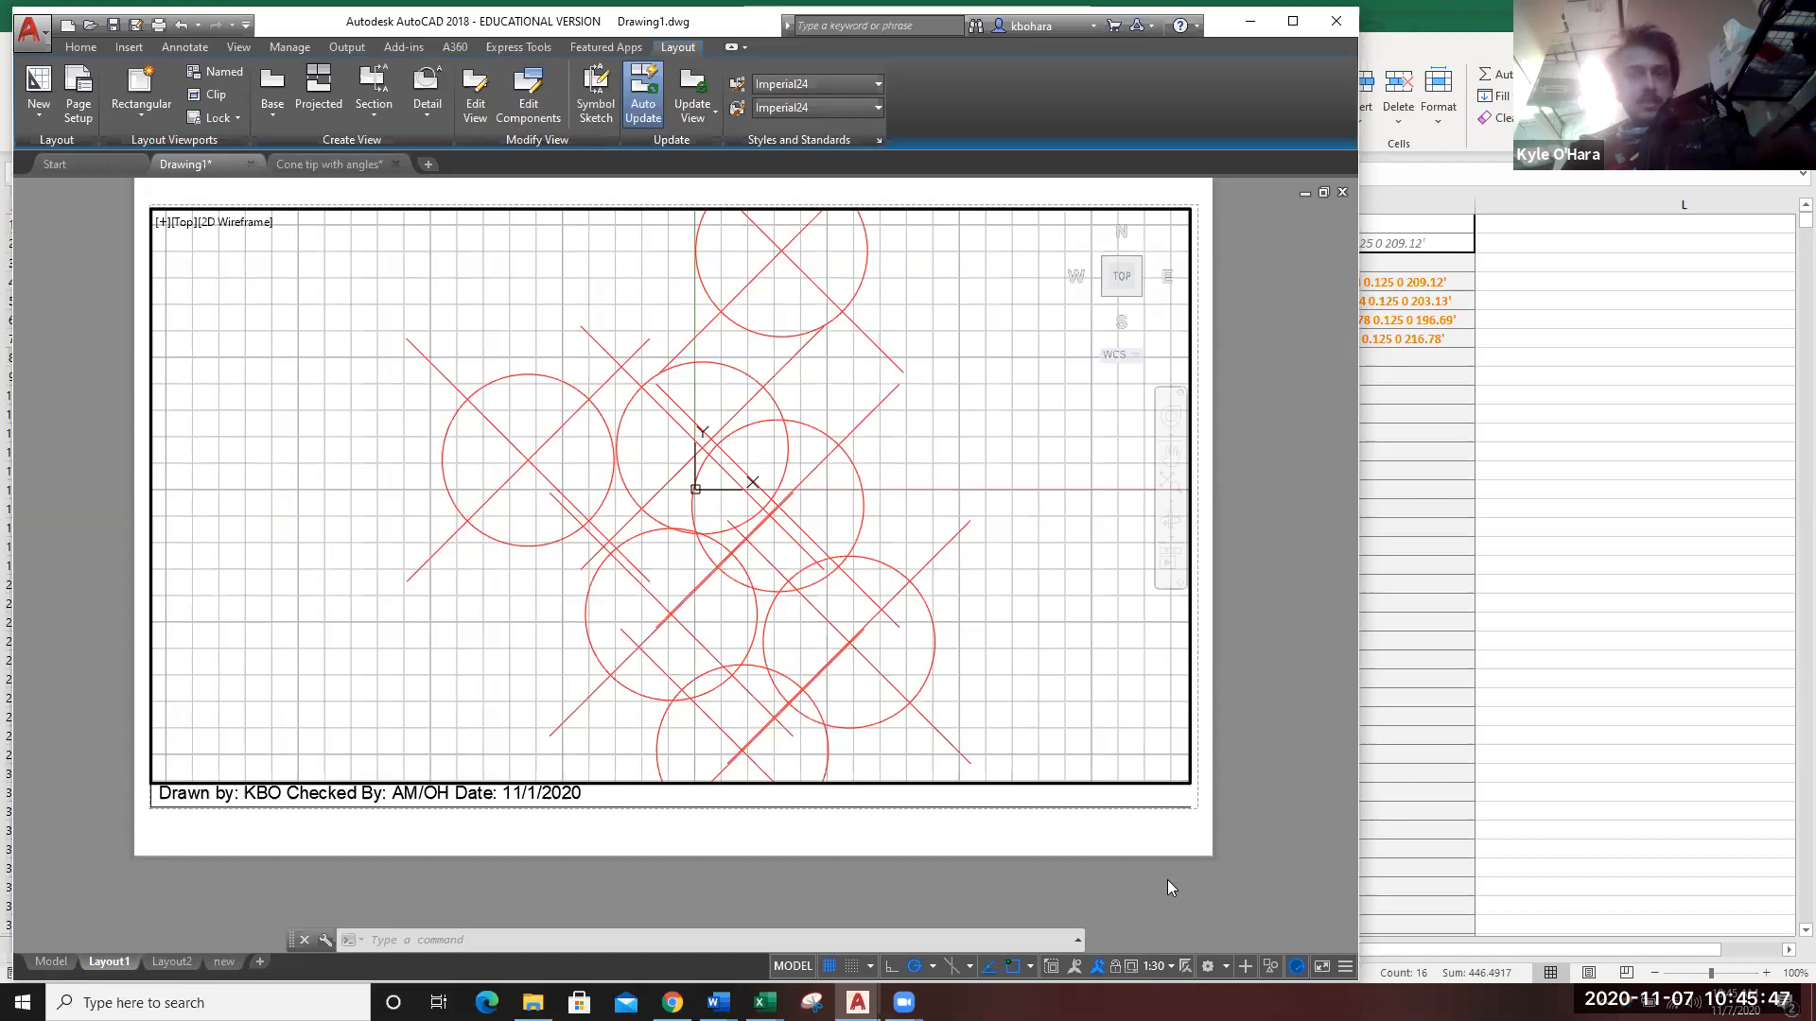
Try to open the custom drawing scale editor for the viewport, and cancel the command.
text(a)
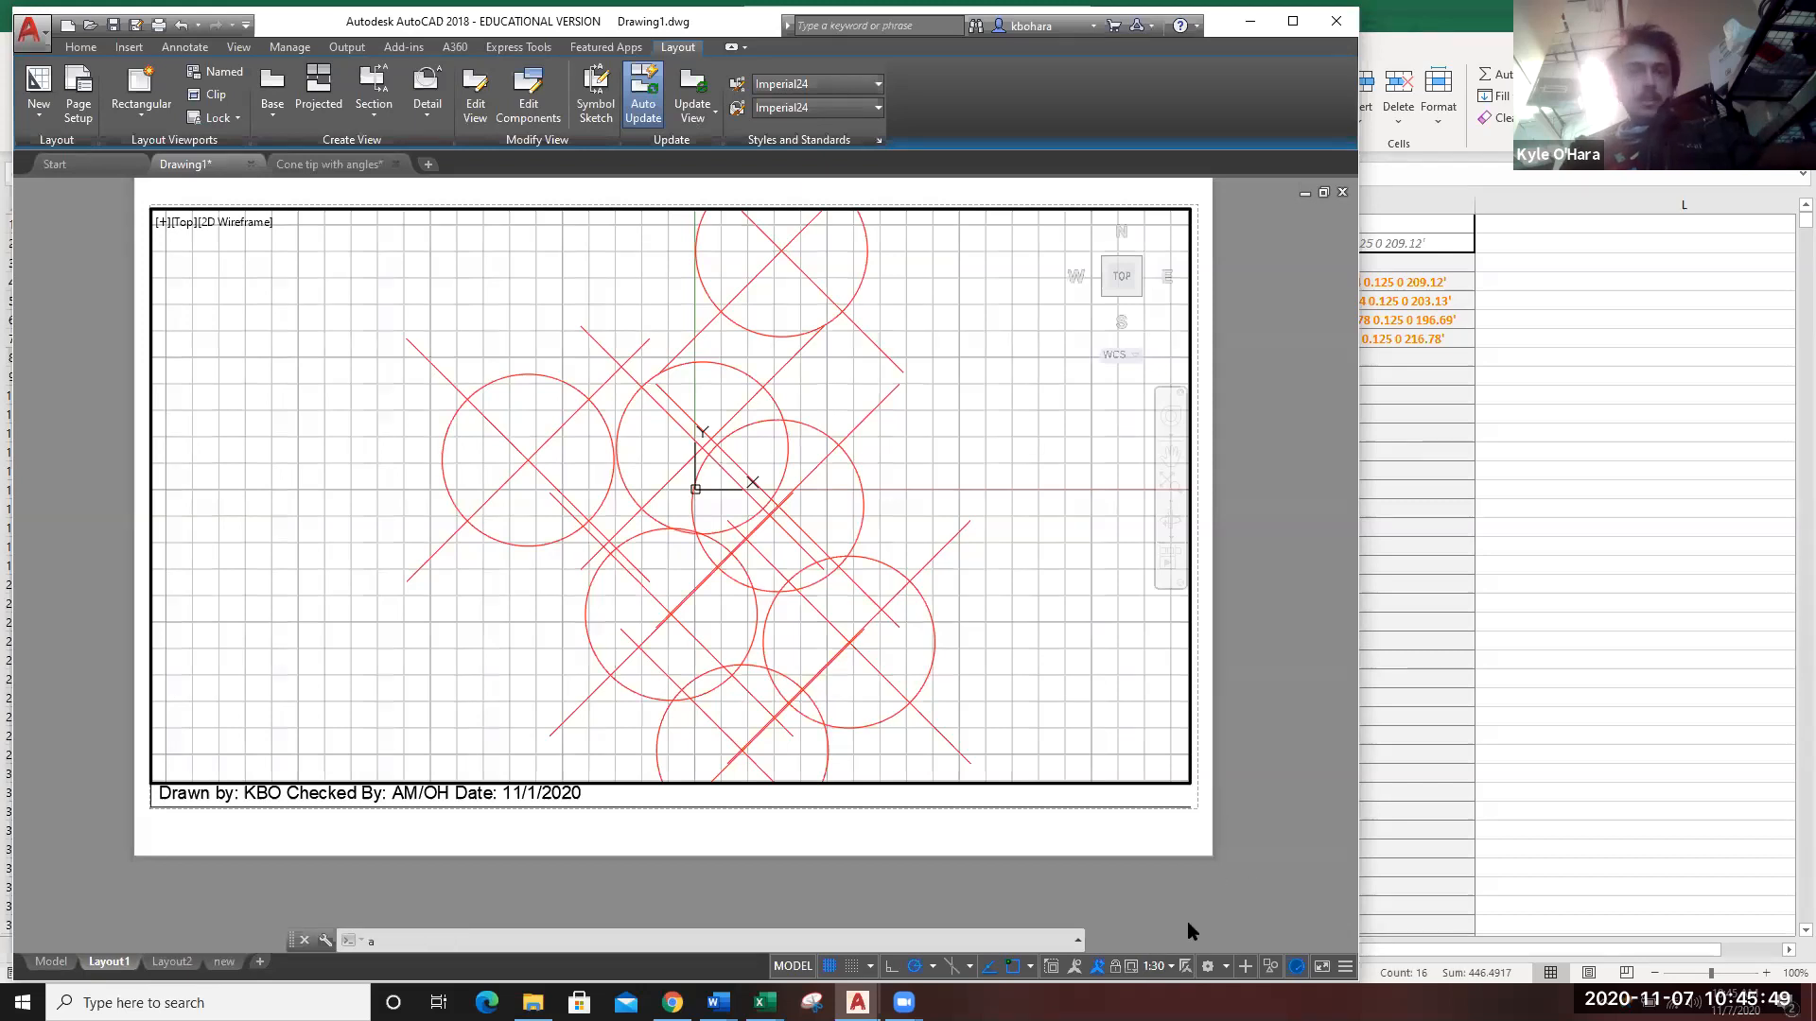
click(1157, 965)
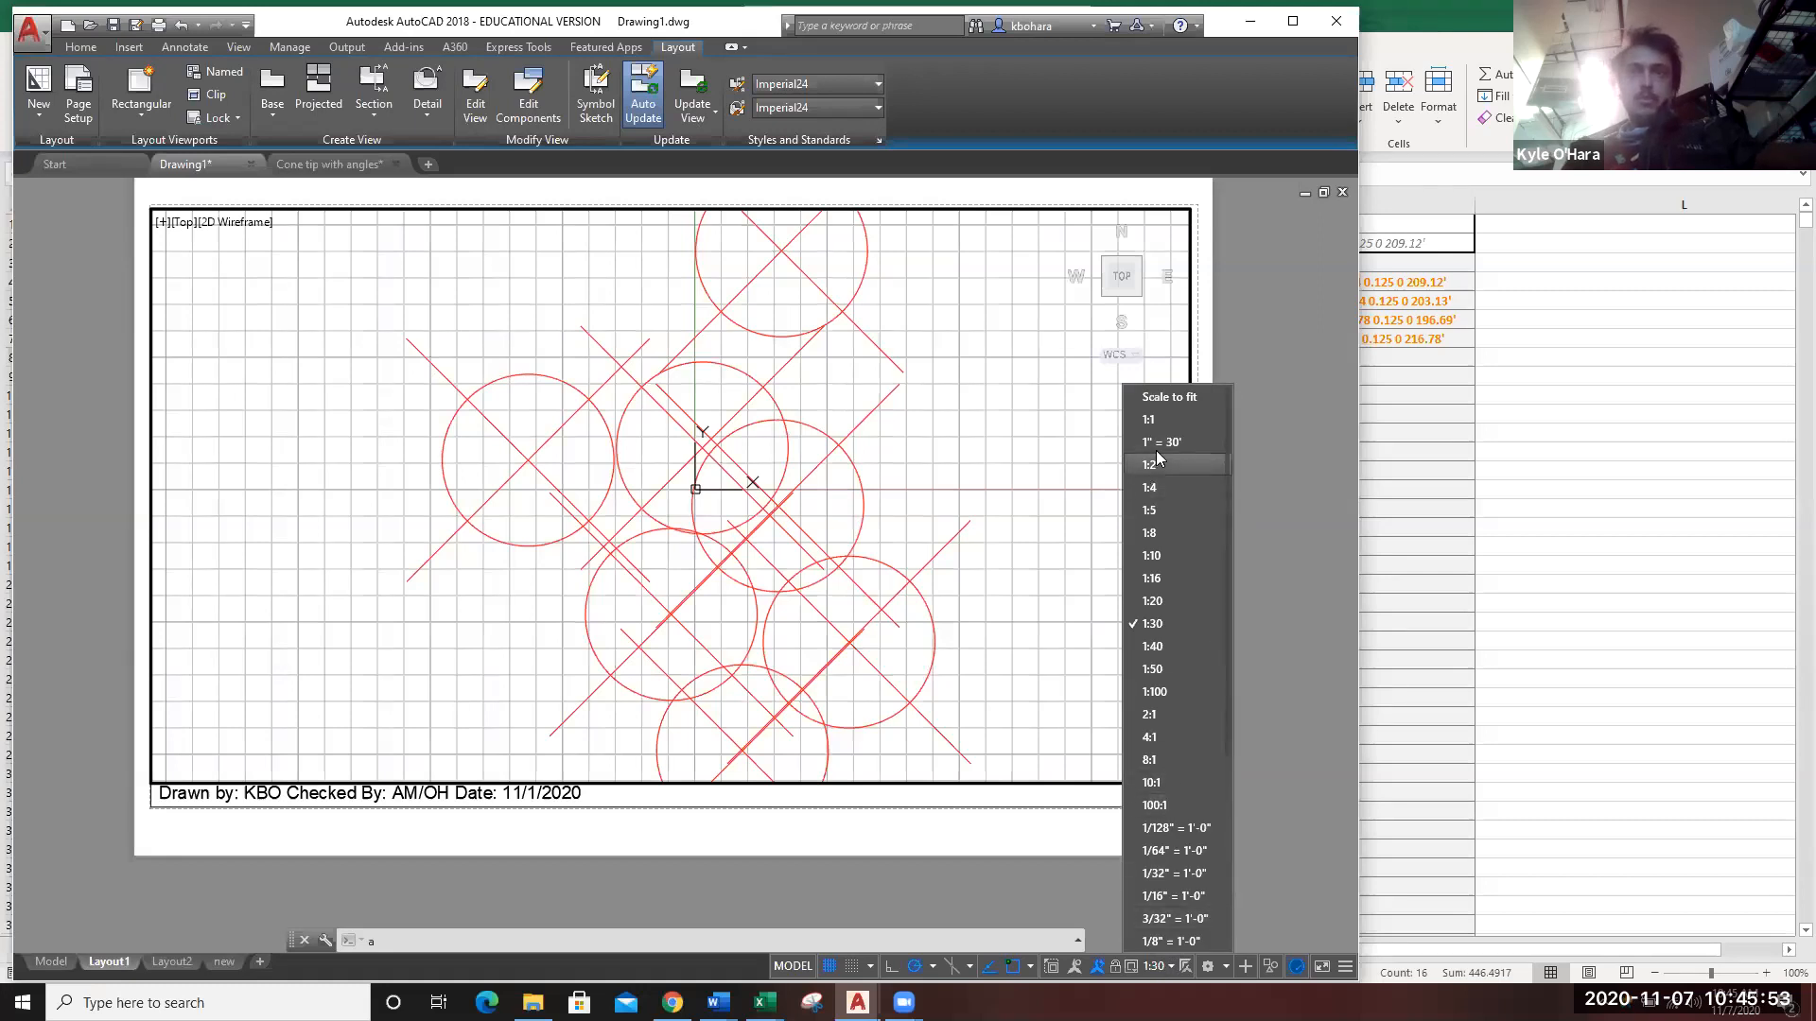
scroll(1146, 745, down, 1)
scroll(1149, 748, down, 5)
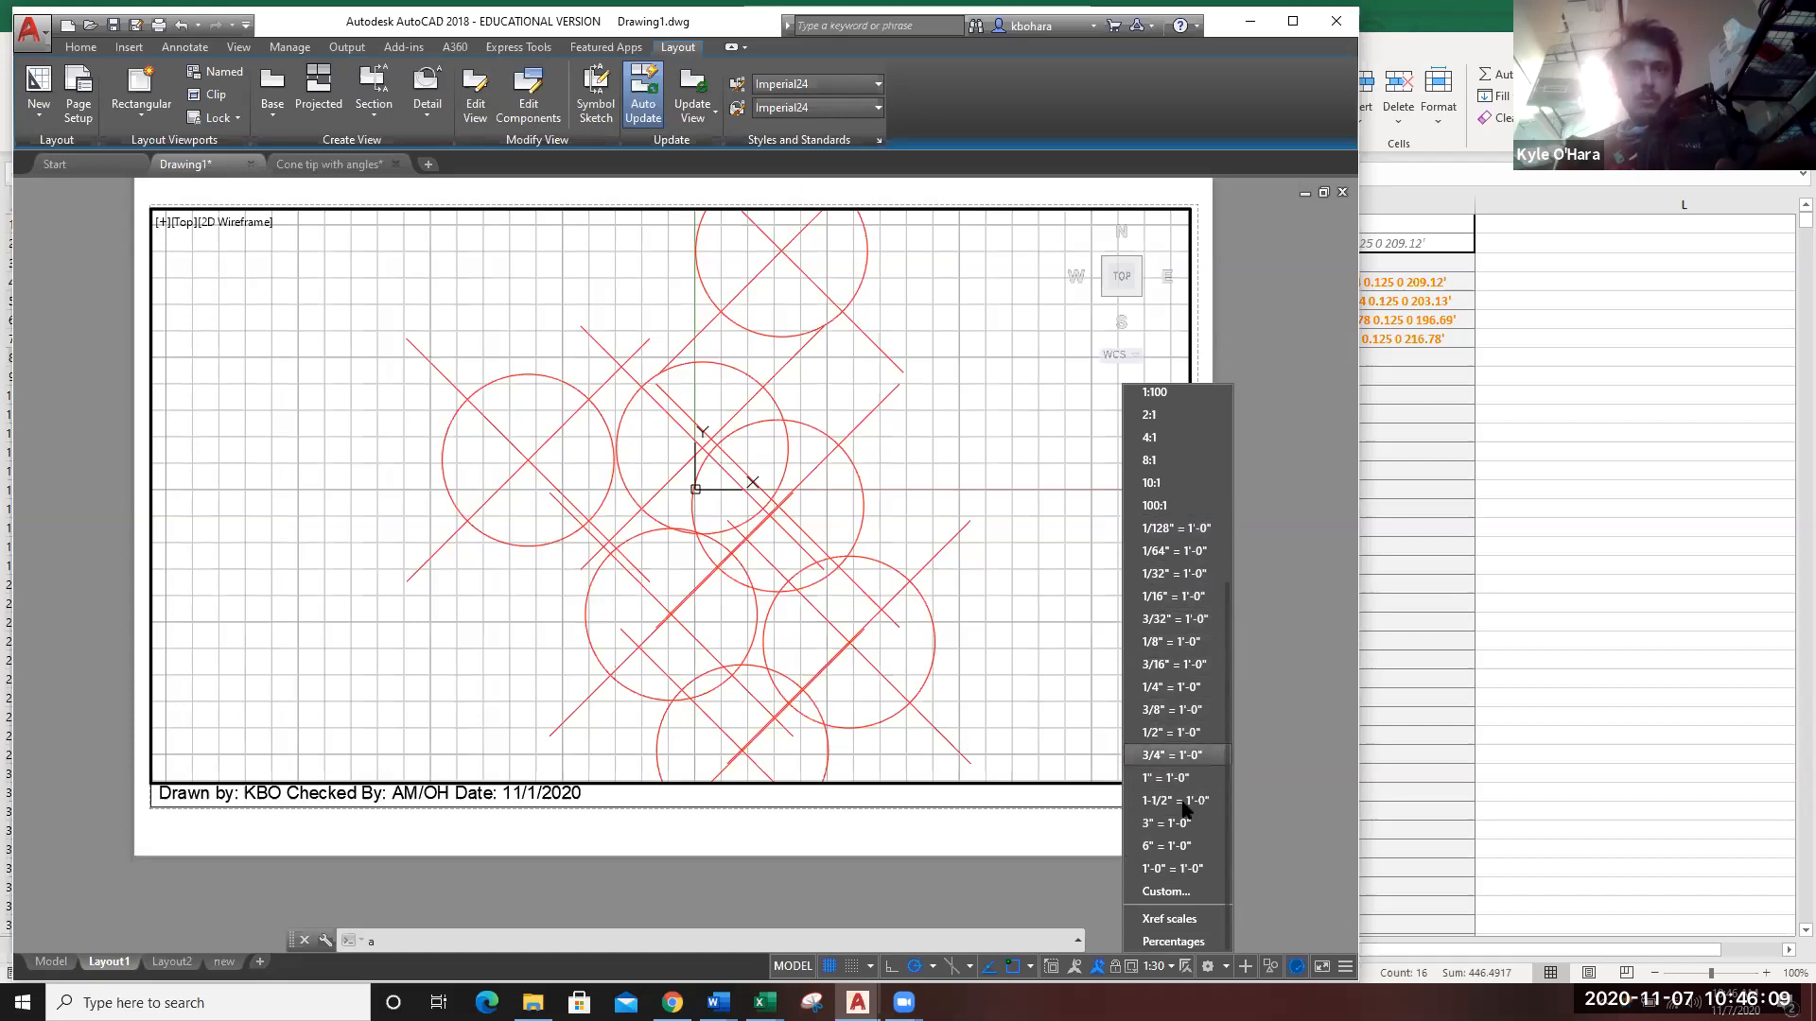
click(1182, 893)
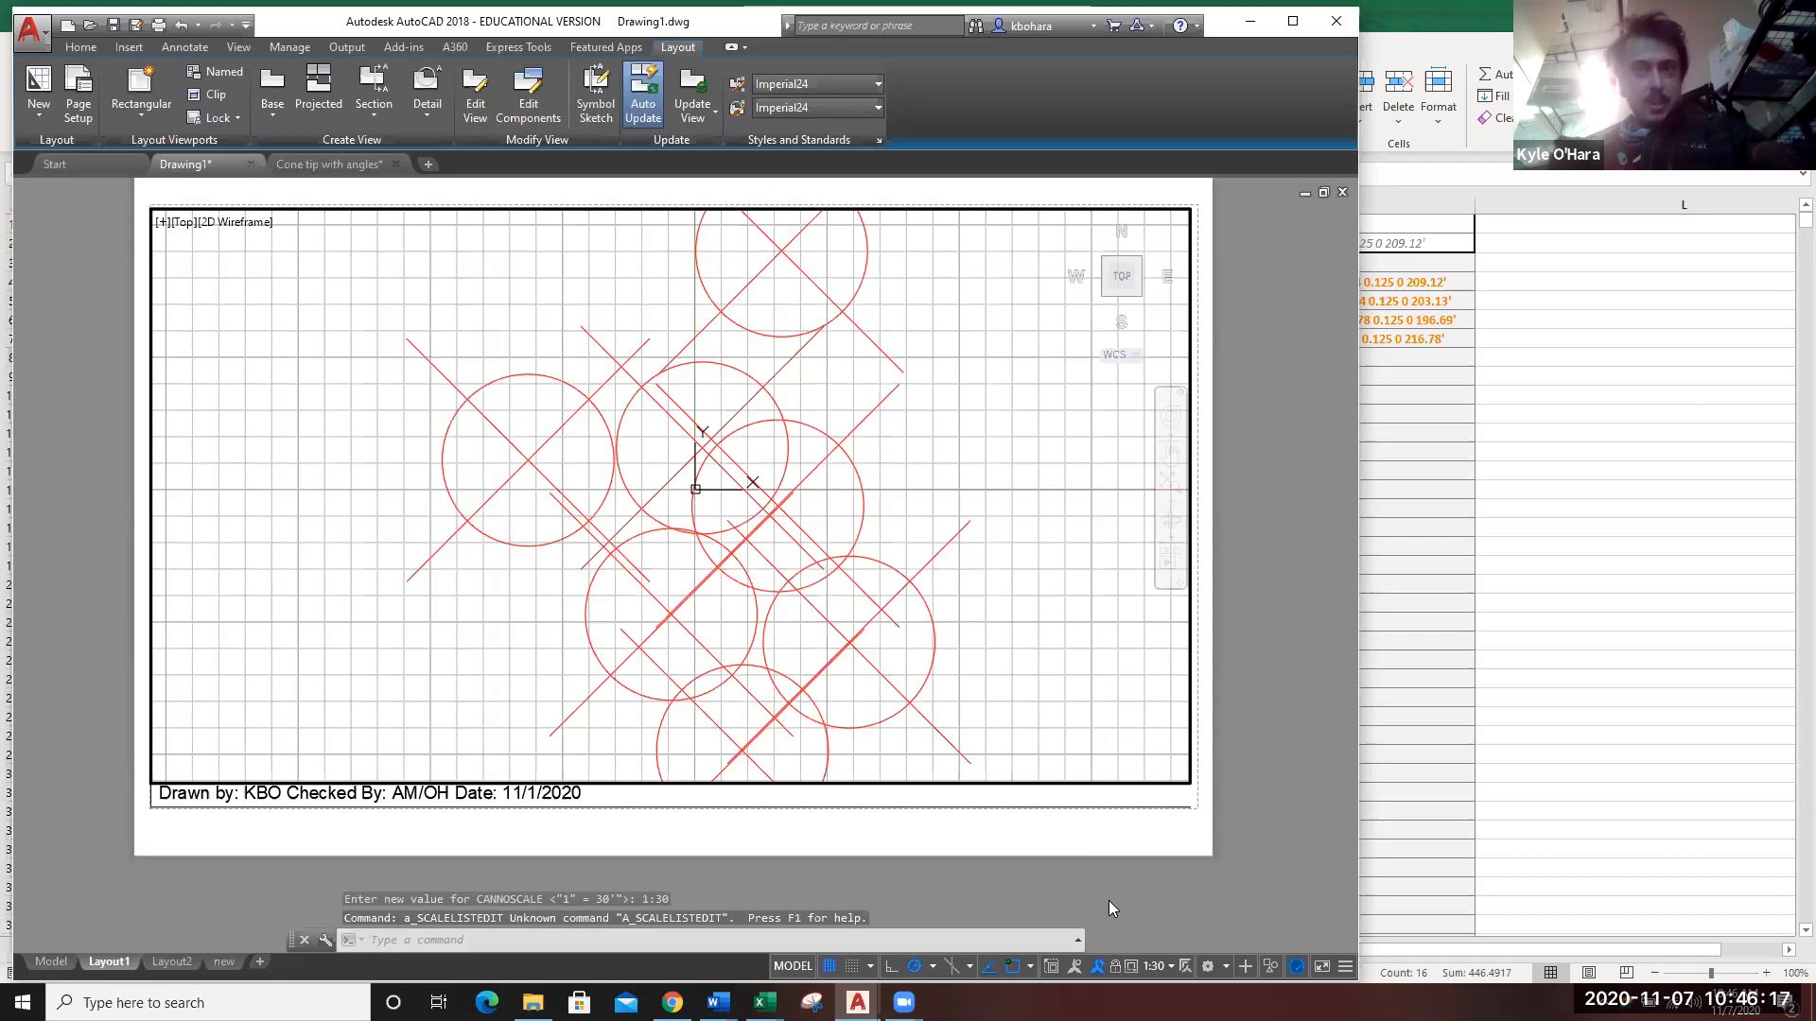
key(Escape)
key(Escape)
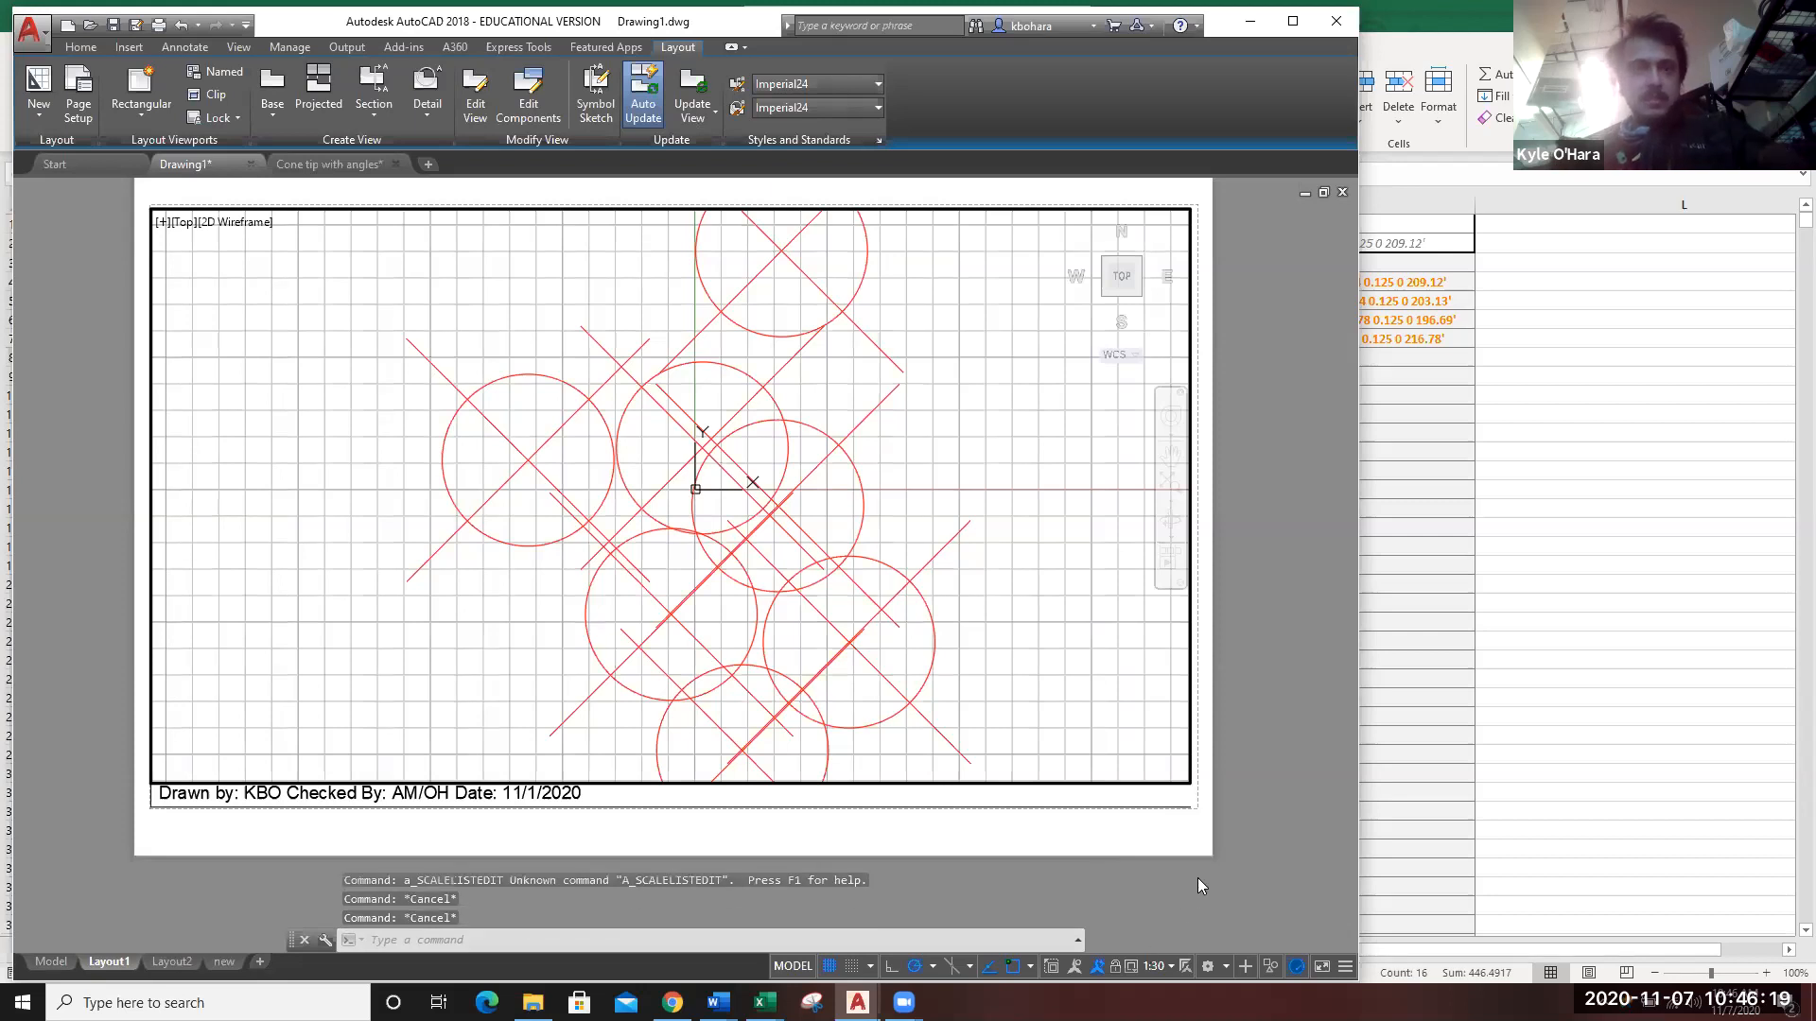
click(1148, 969)
scroll(1187, 861, down, 5)
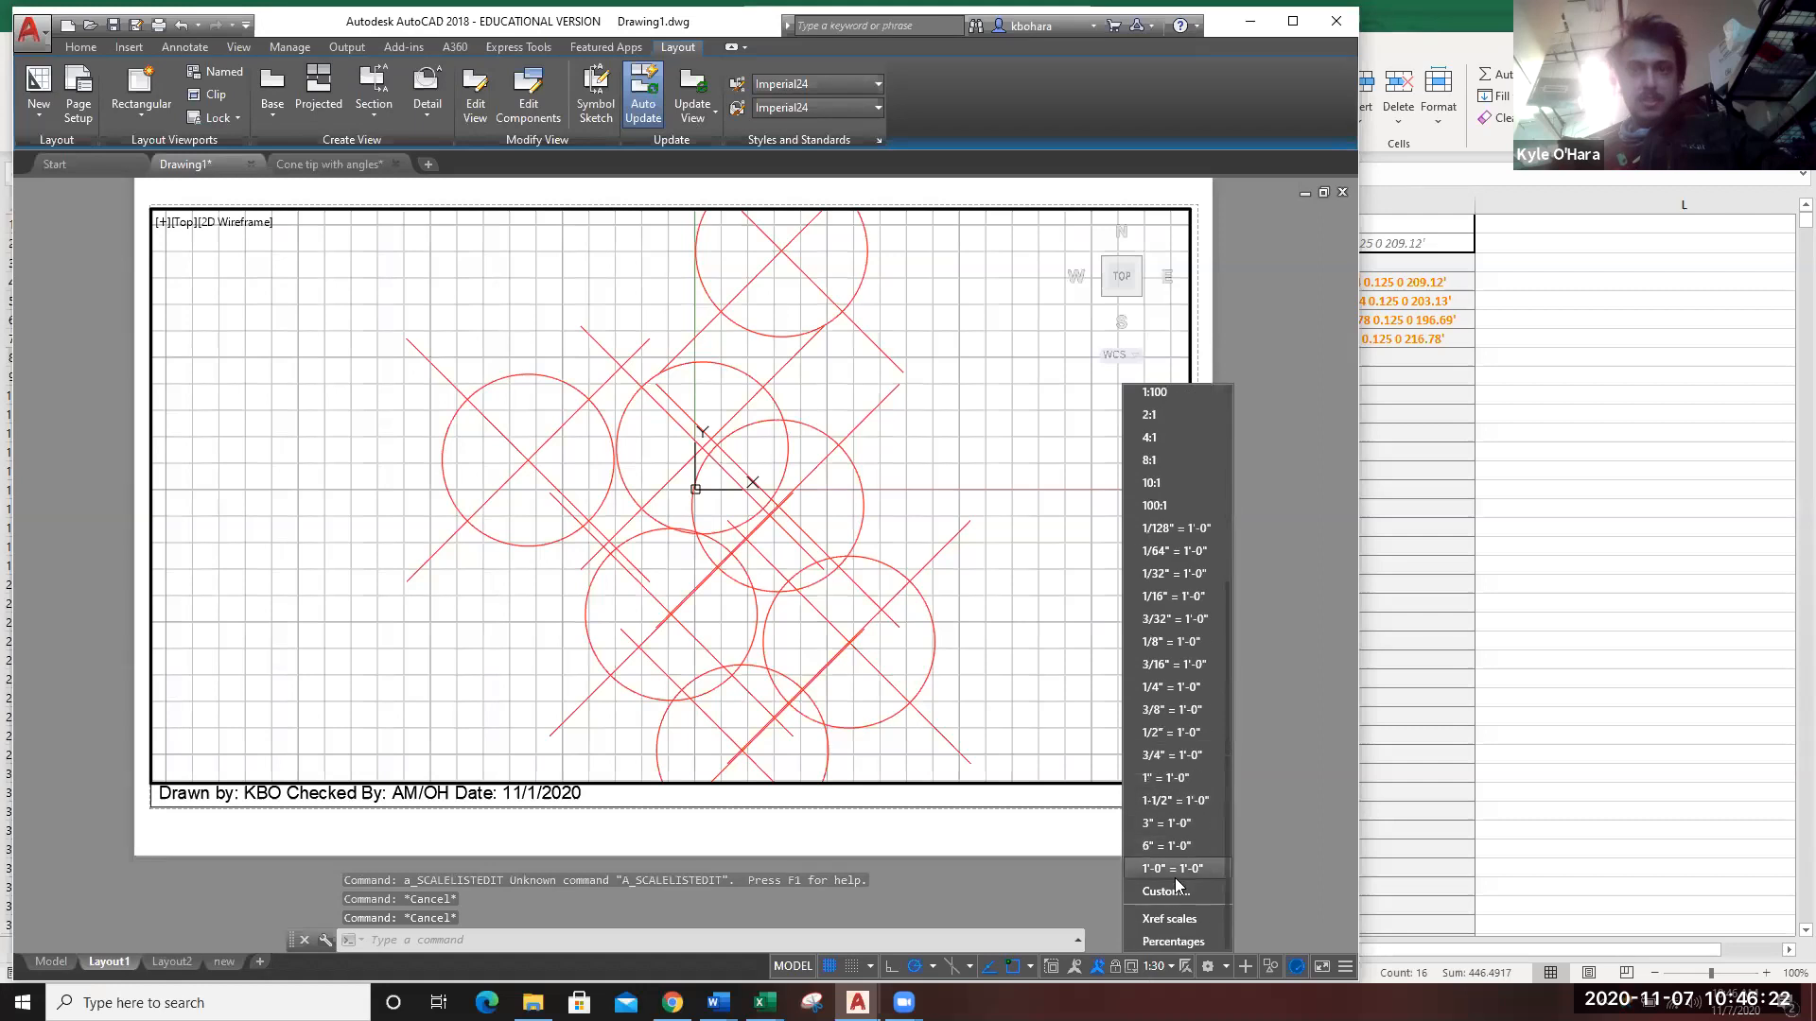
click(1094, 895)
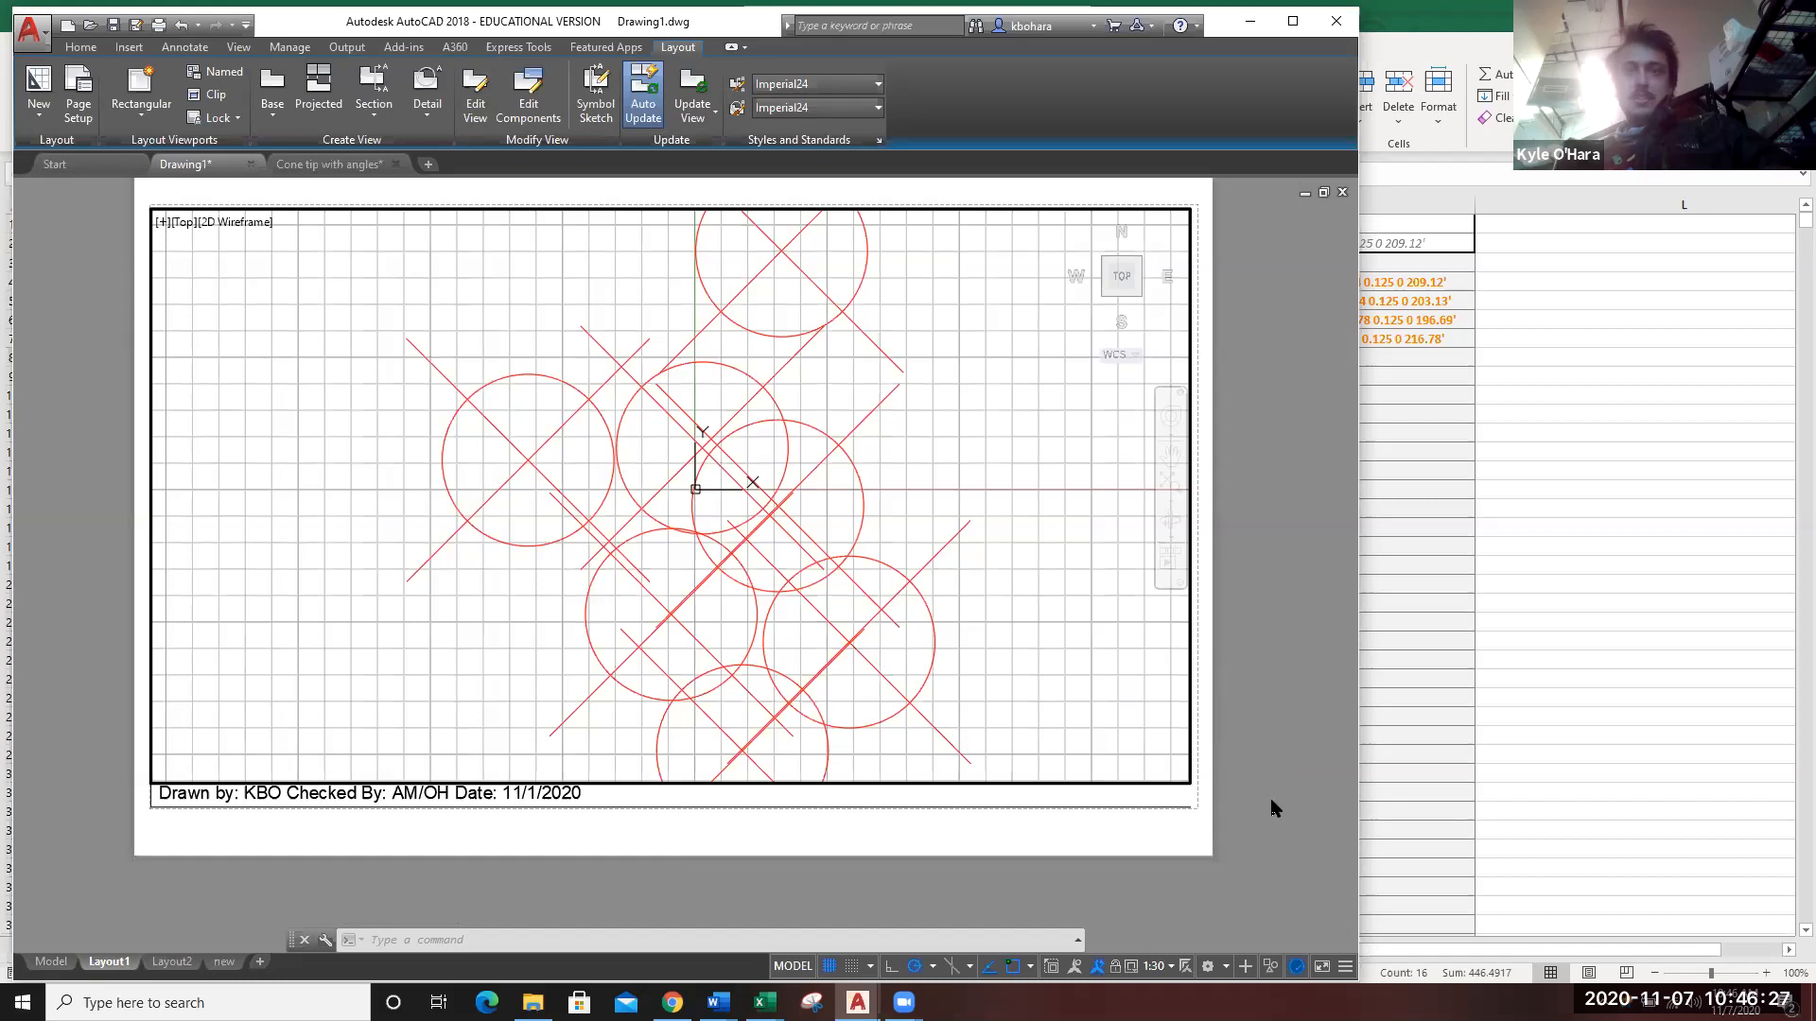
key(Escape)
key(Escape)
key(Escape)
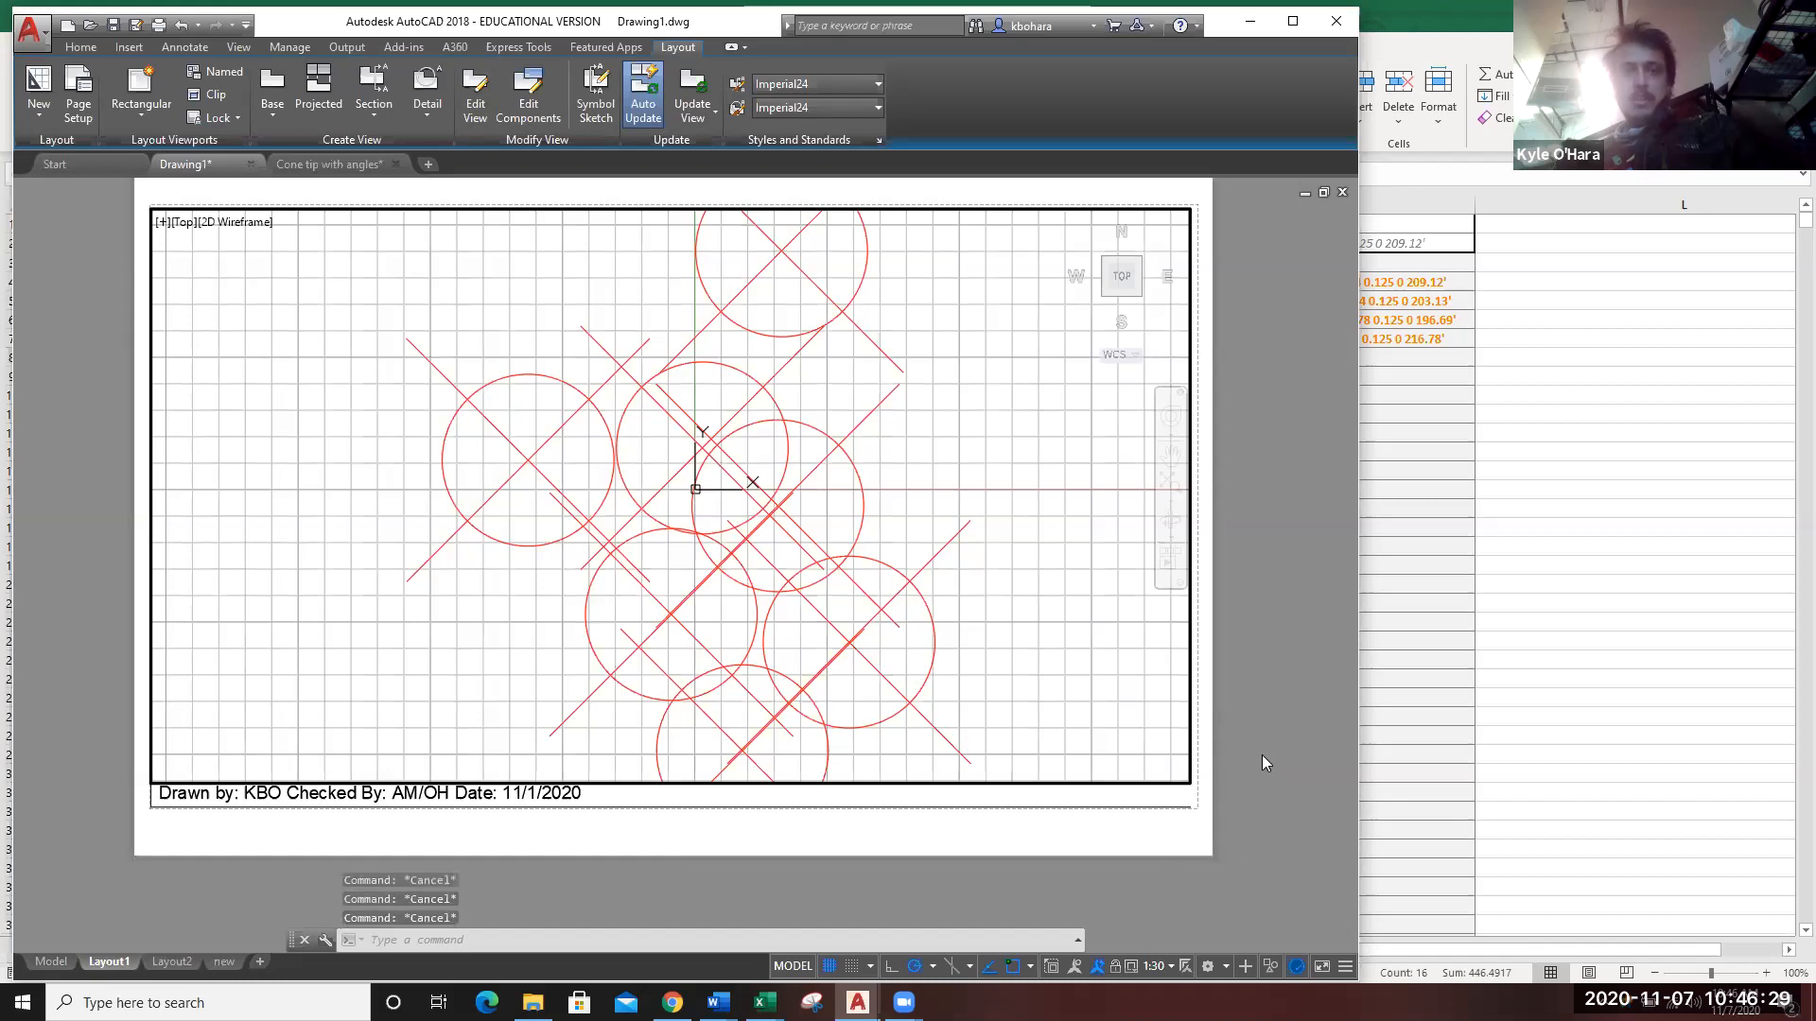
Open the custom drawing scale editor for the active viewport and reposition its dialog over the layout.
click(1160, 965)
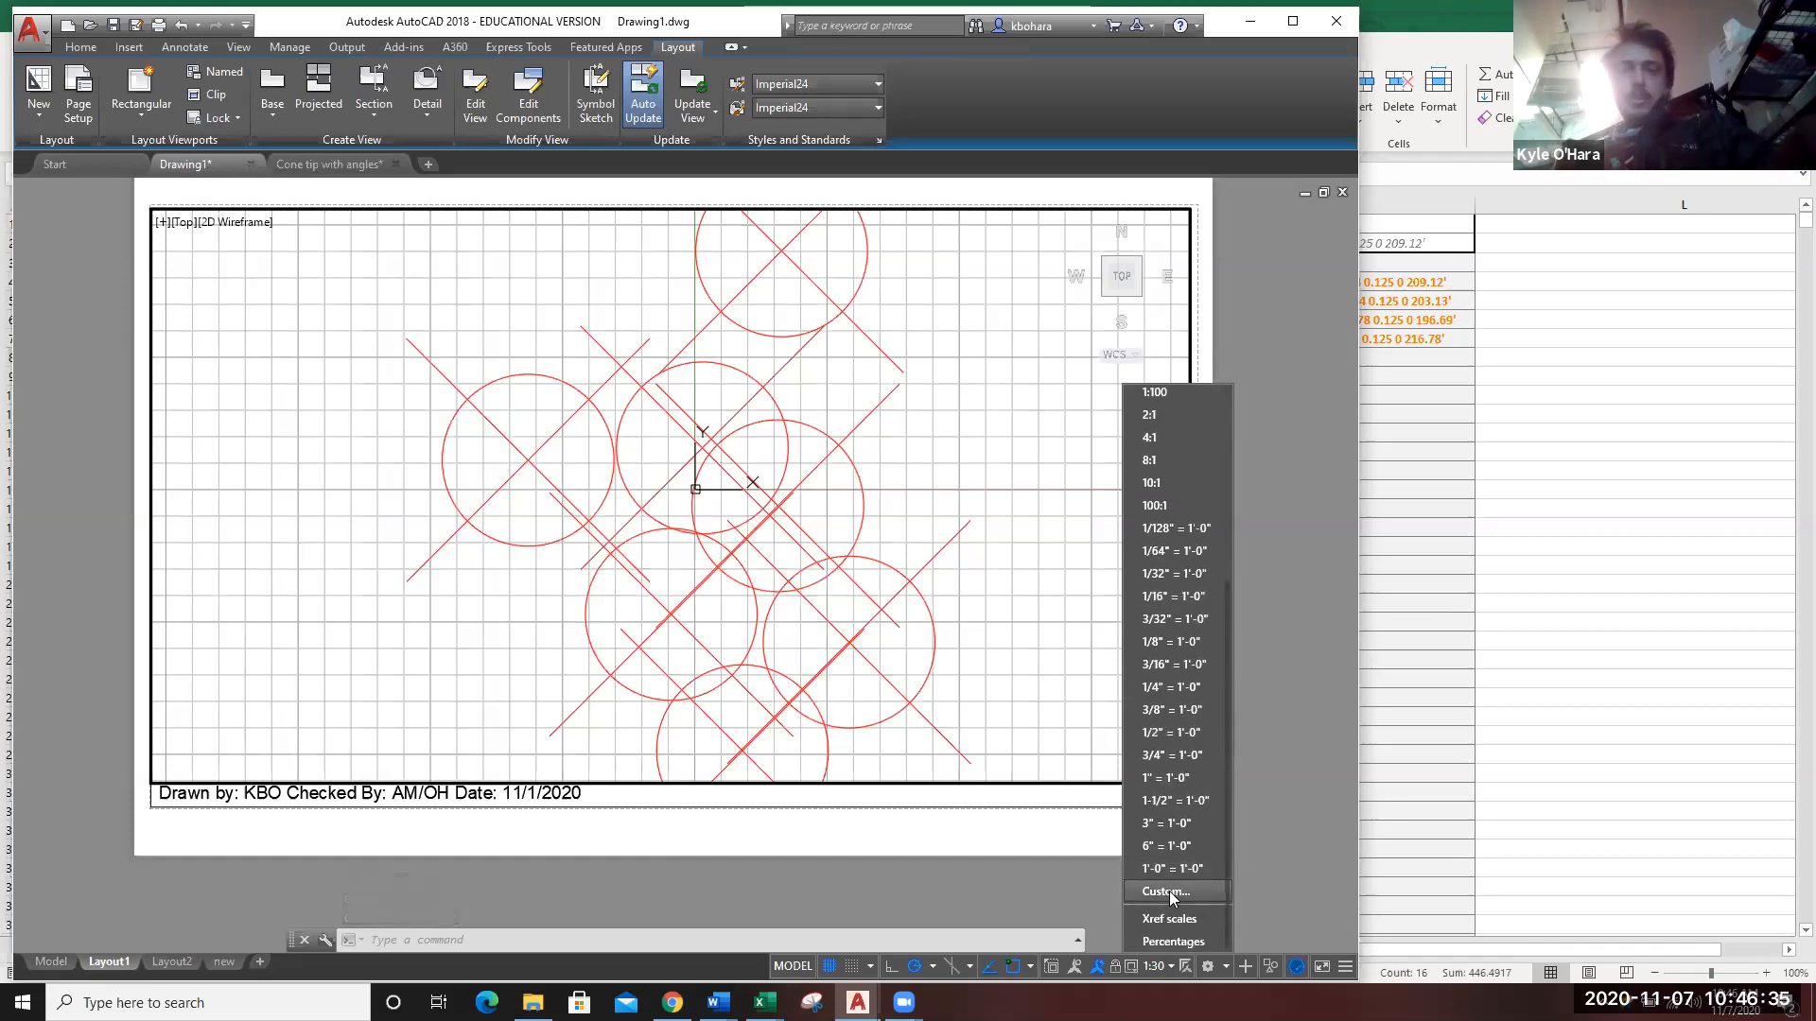
click(1165, 890)
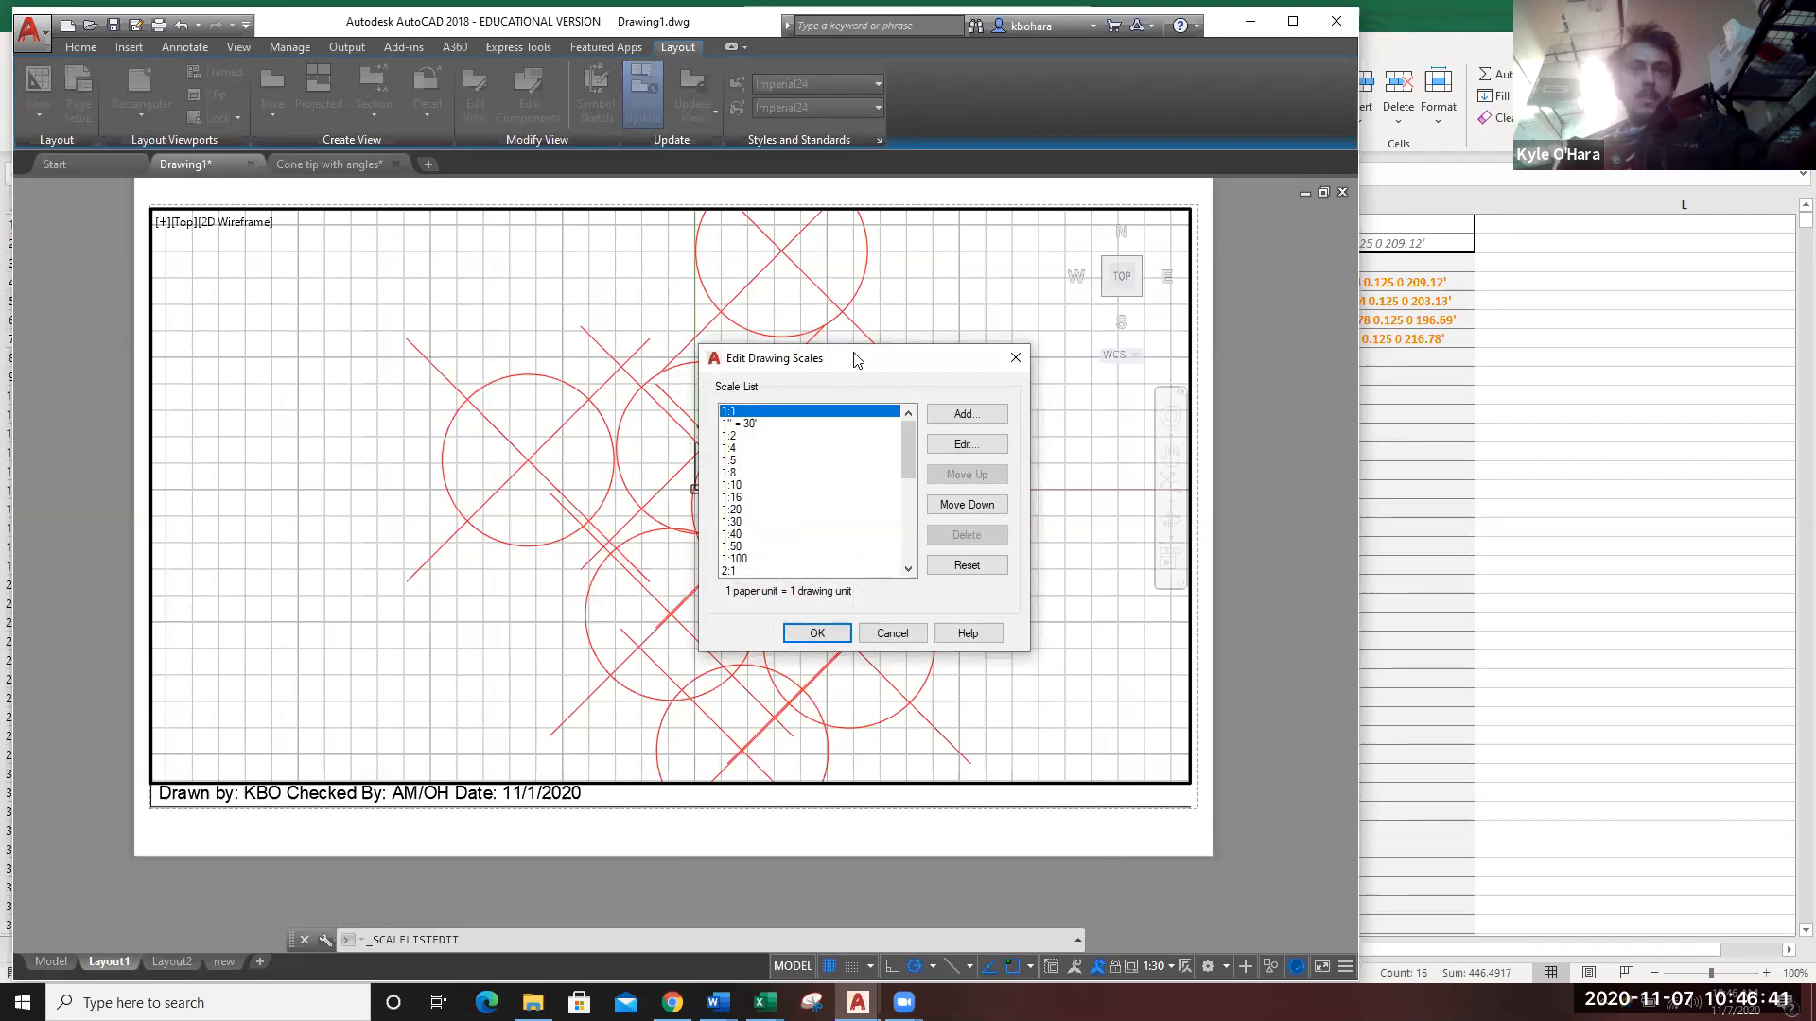
drag(856, 357, 836, 322)
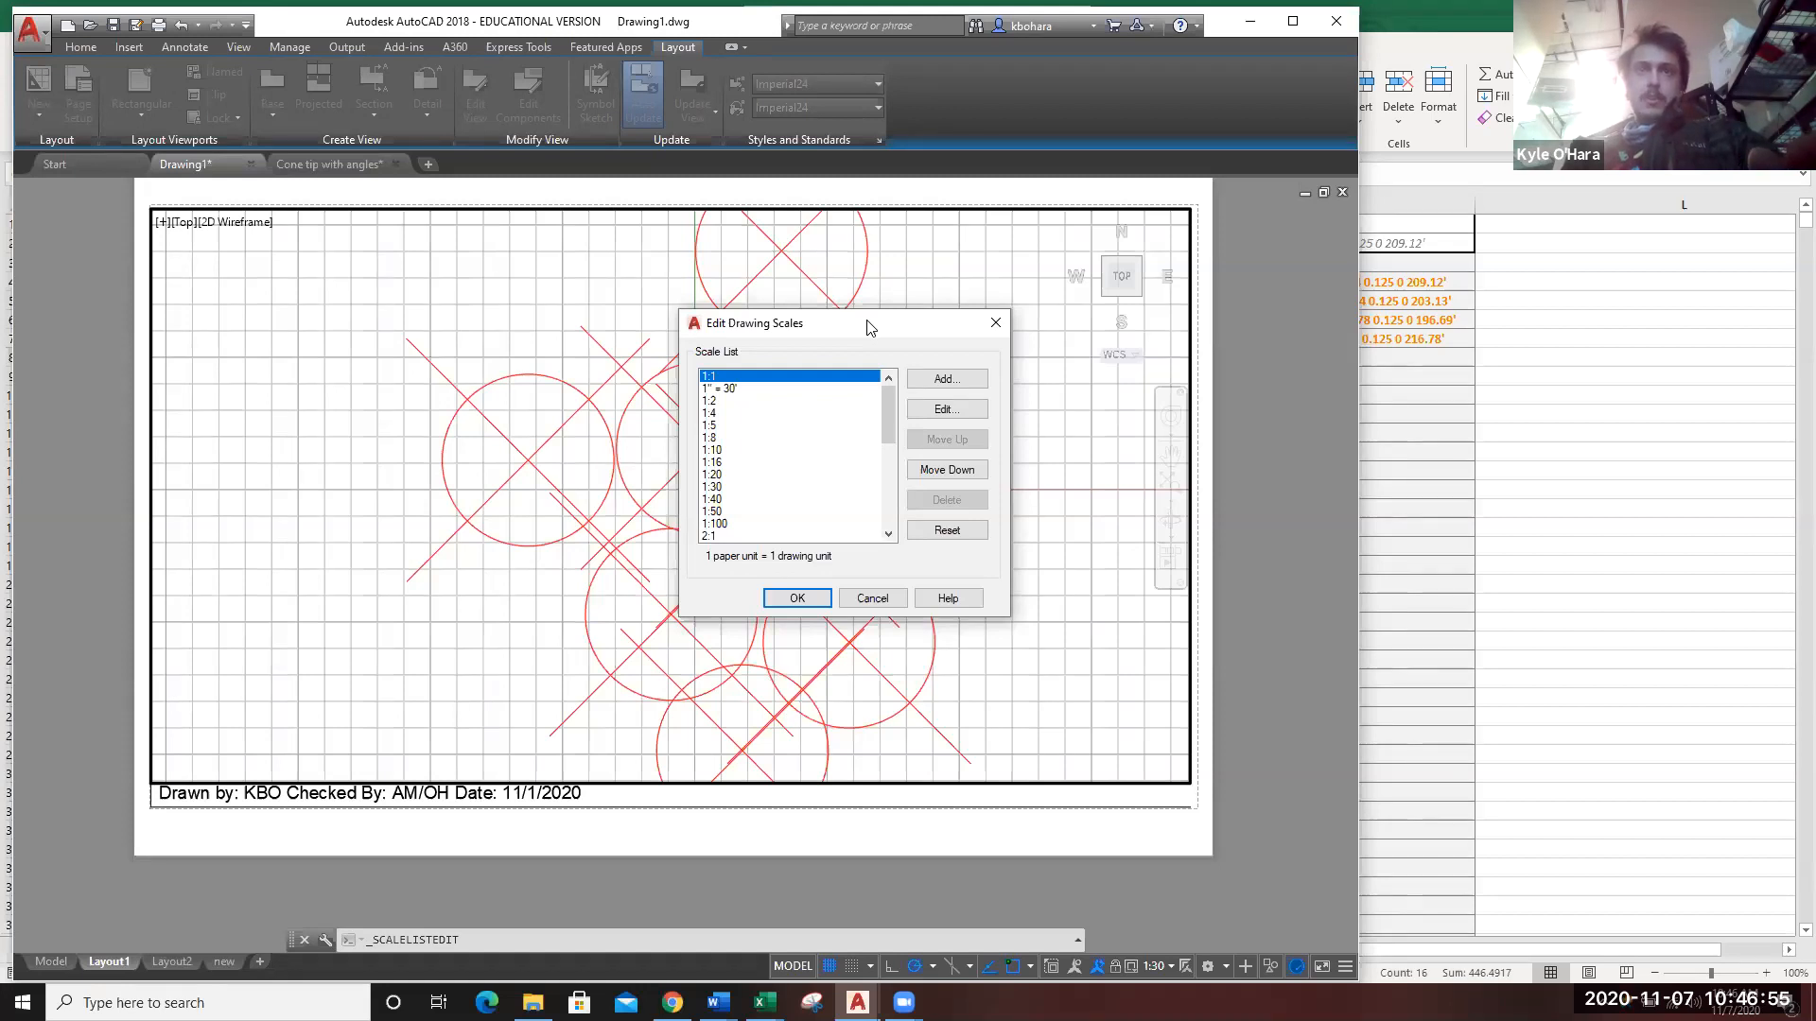
drag(870, 327, 814, 269)
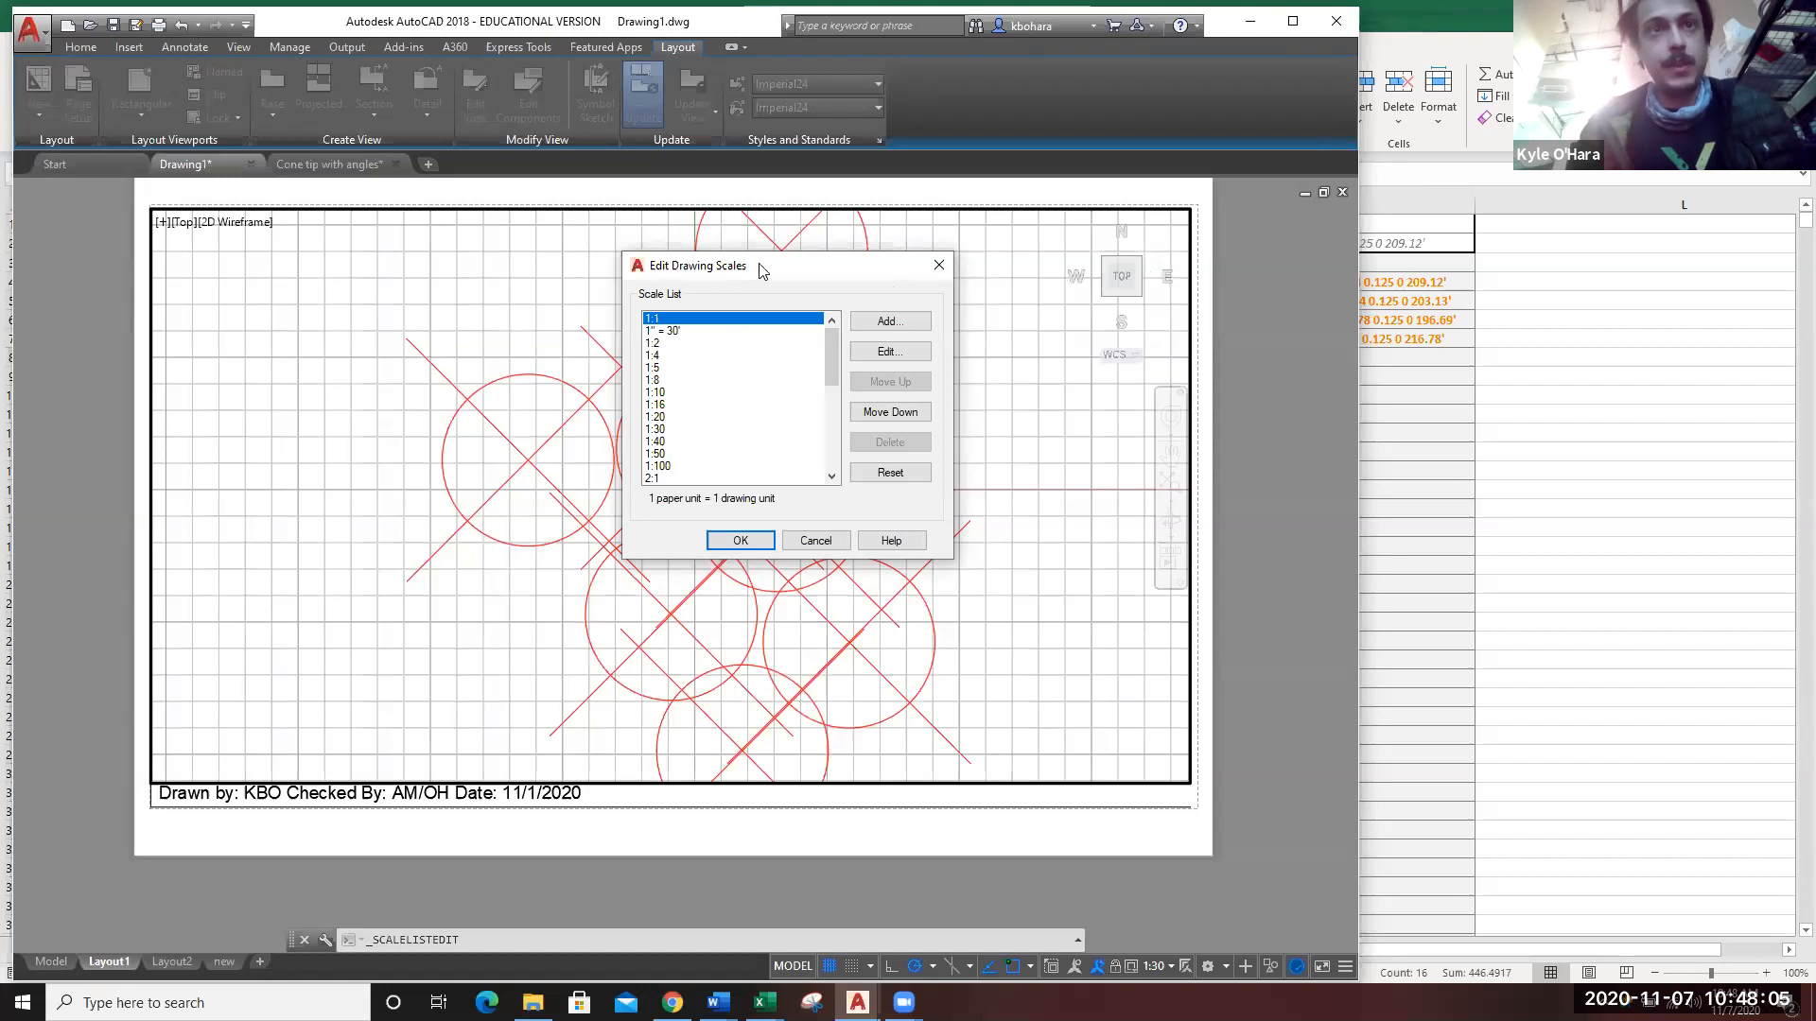
drag(768, 256, 762, 217)
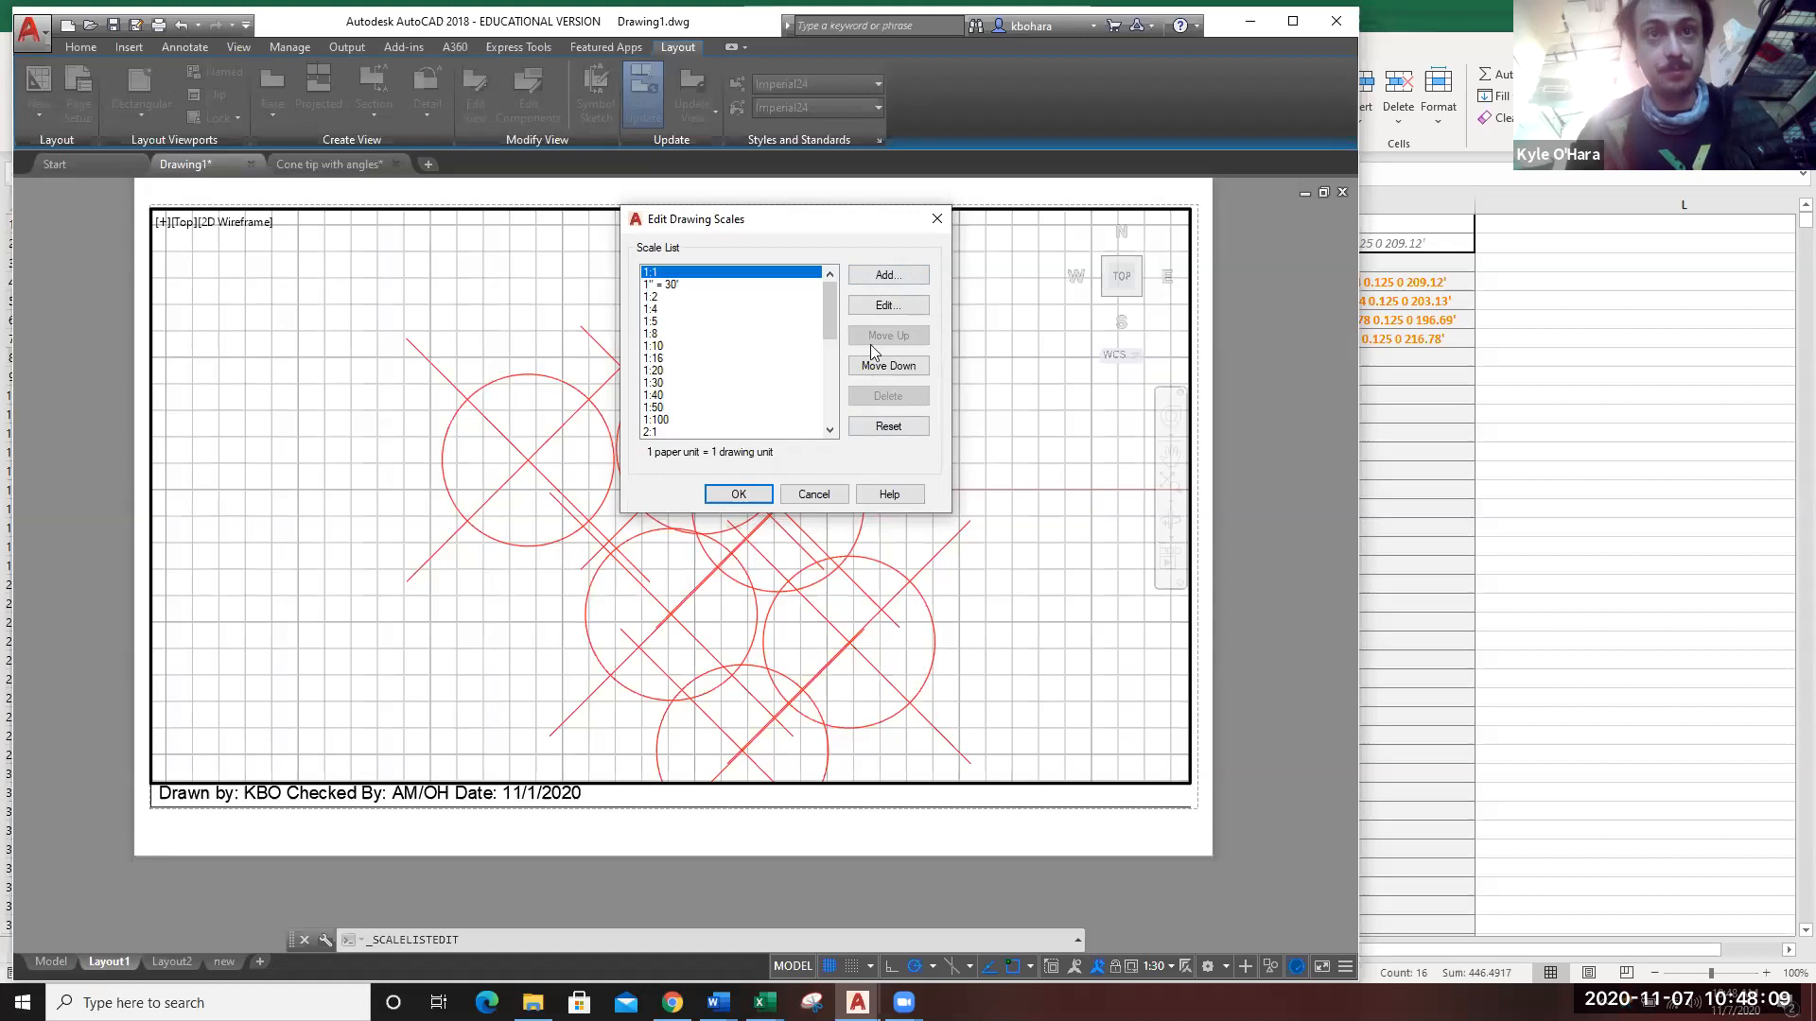
Start a new drawing scale named 1" = 40' and select its drawing units value for editing.
click(868, 276)
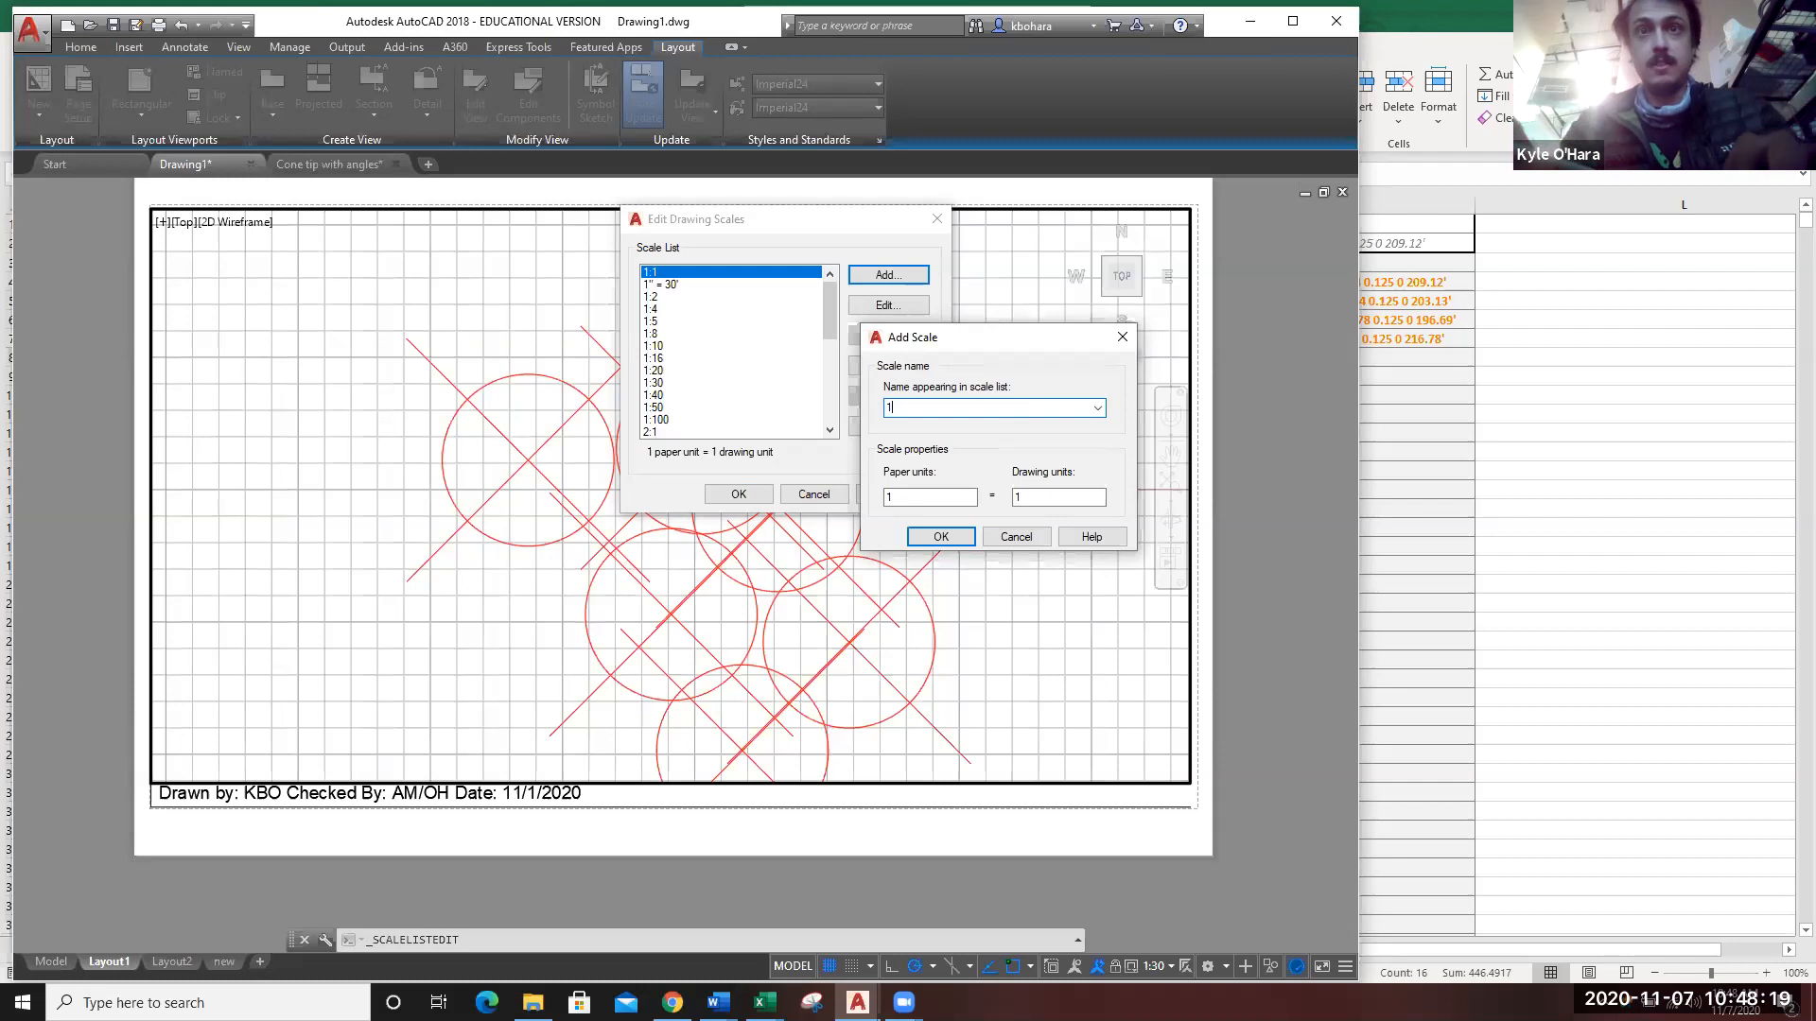
text(= )
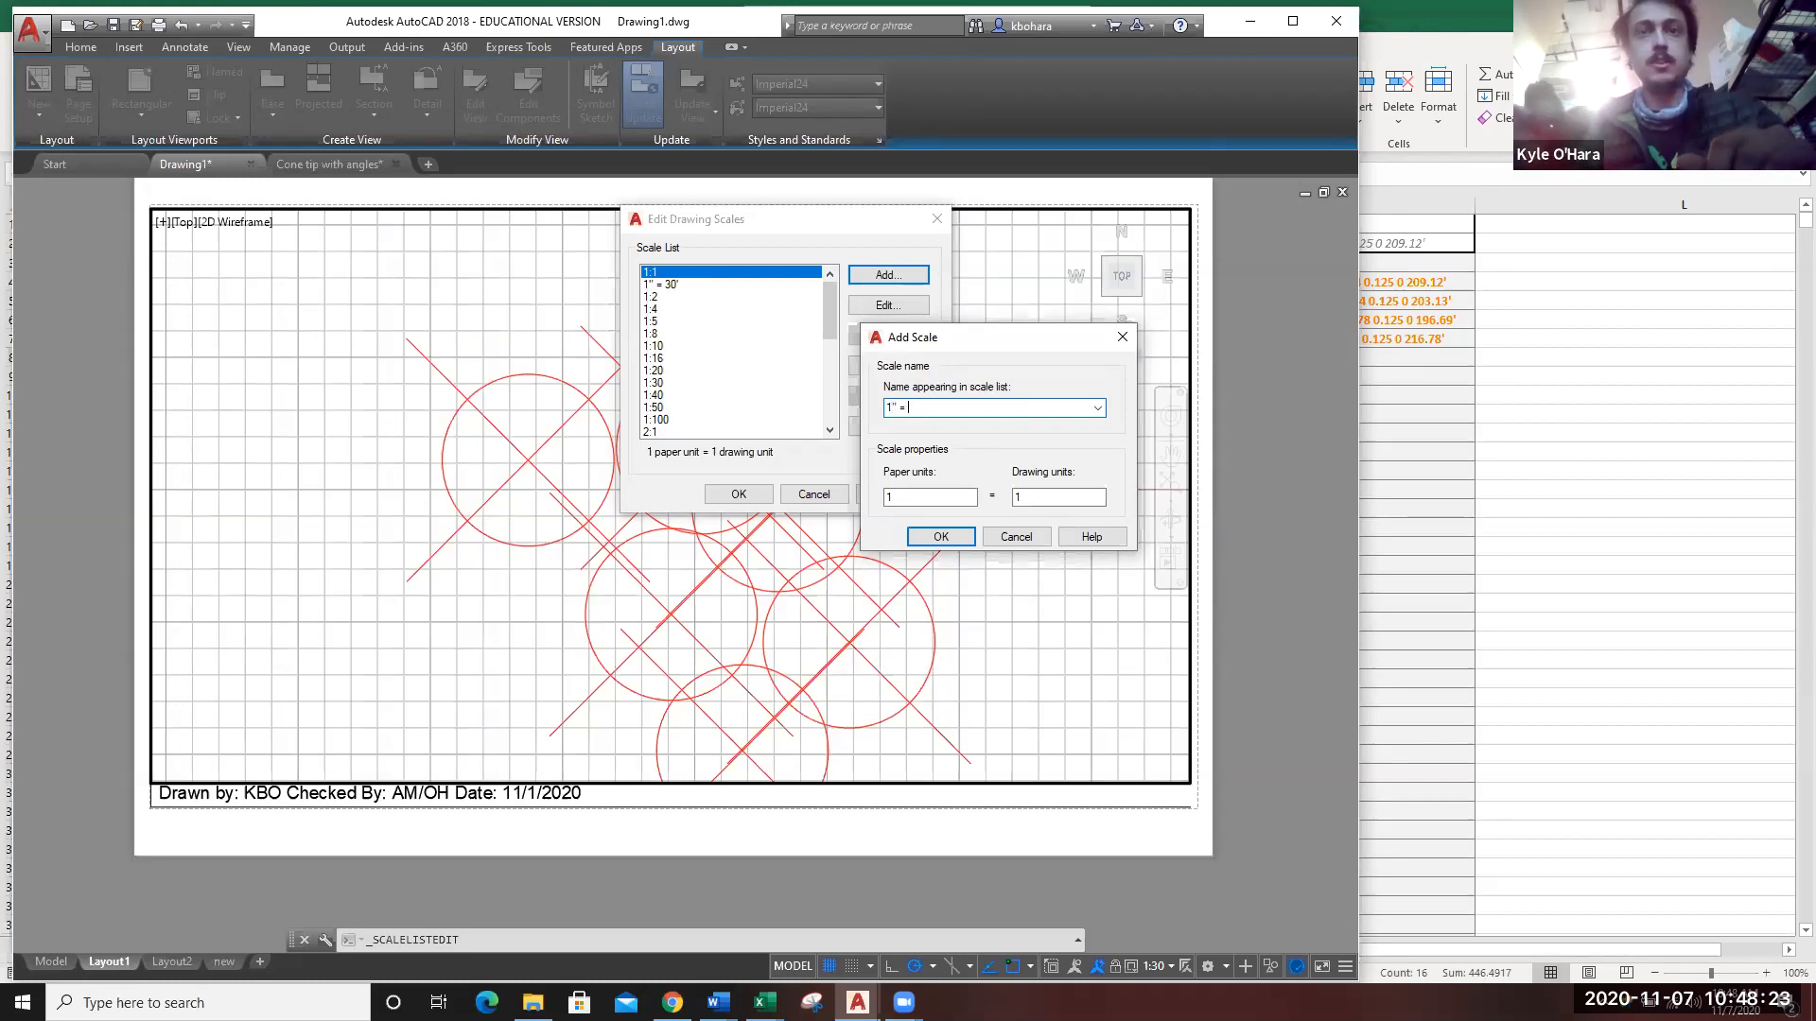
text(40)
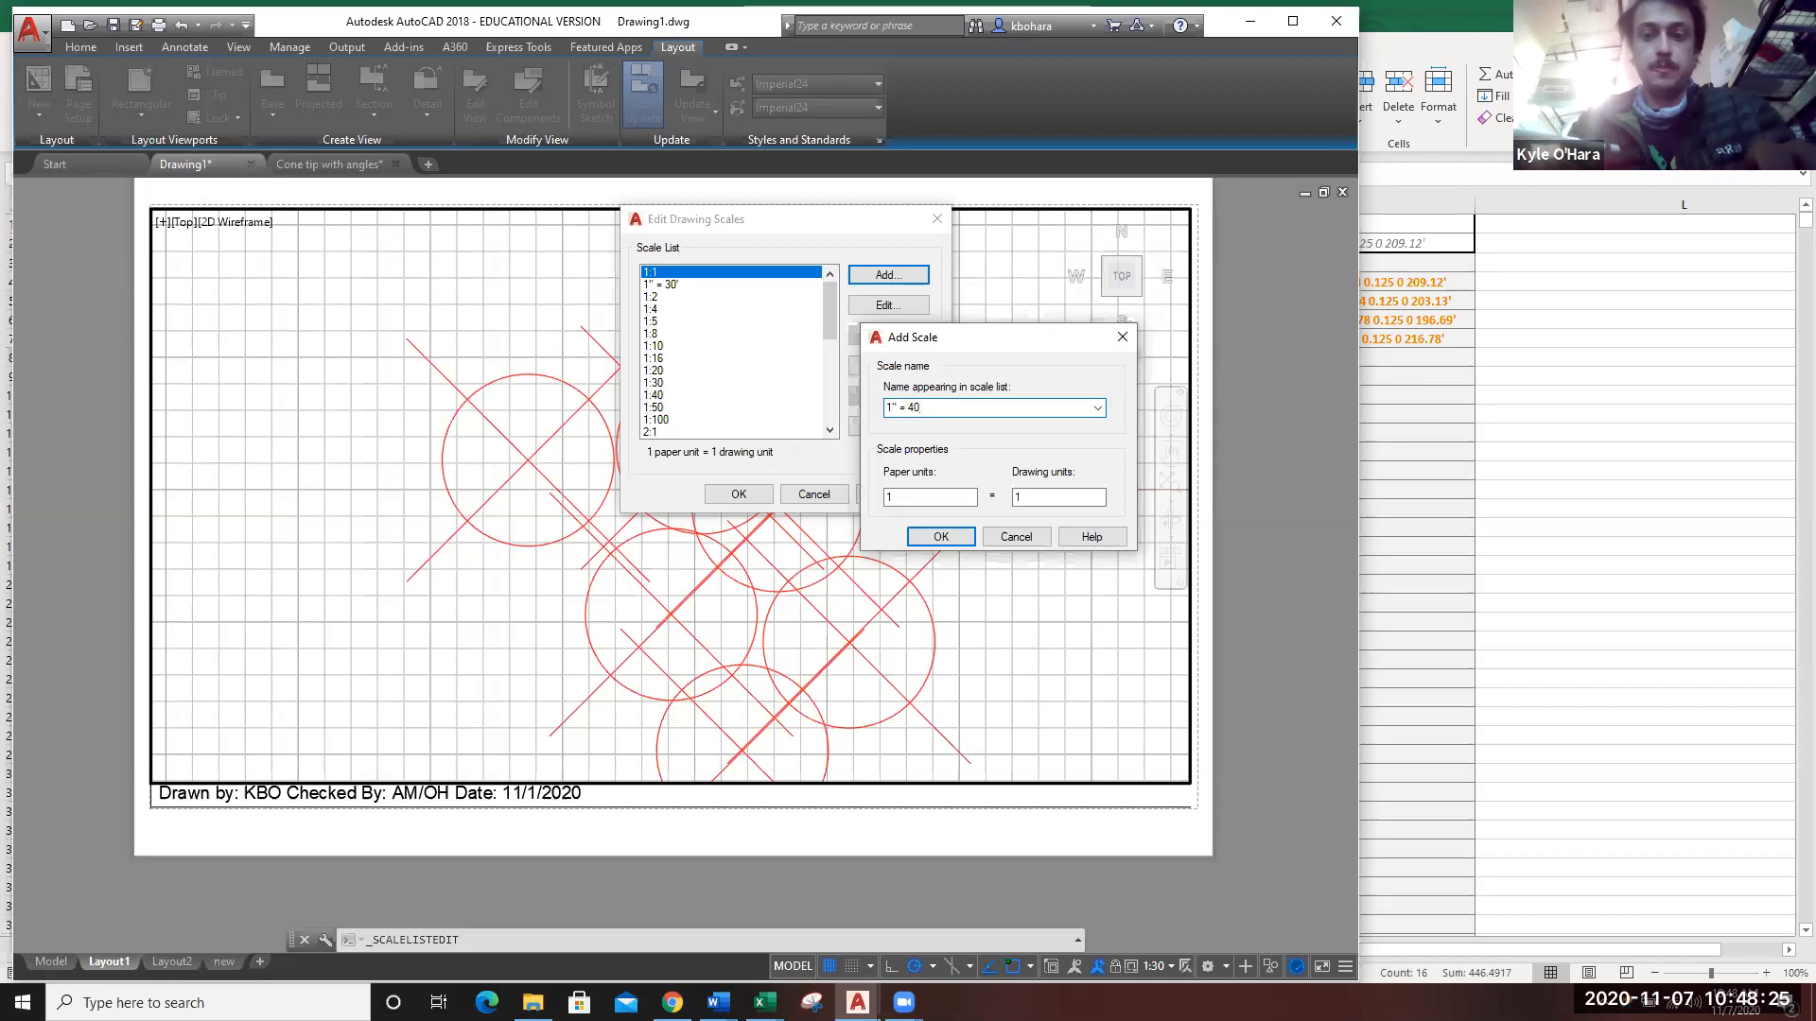
text(')
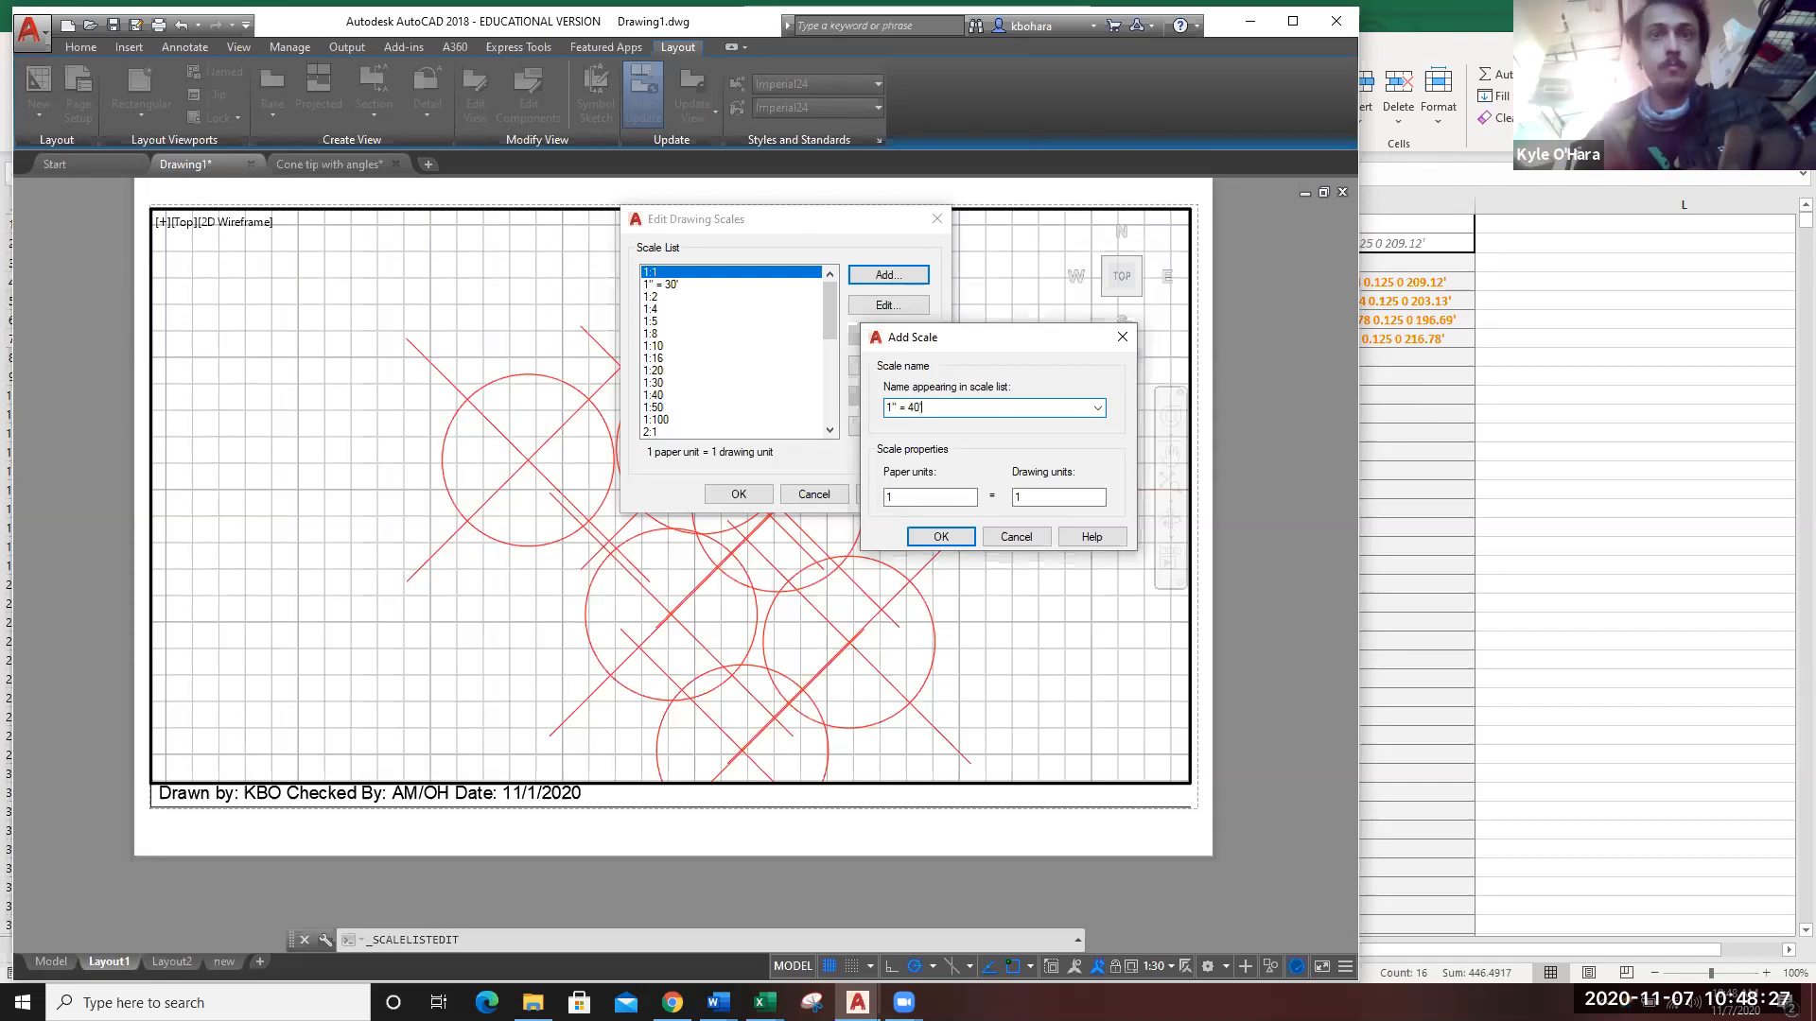
click(930, 492)
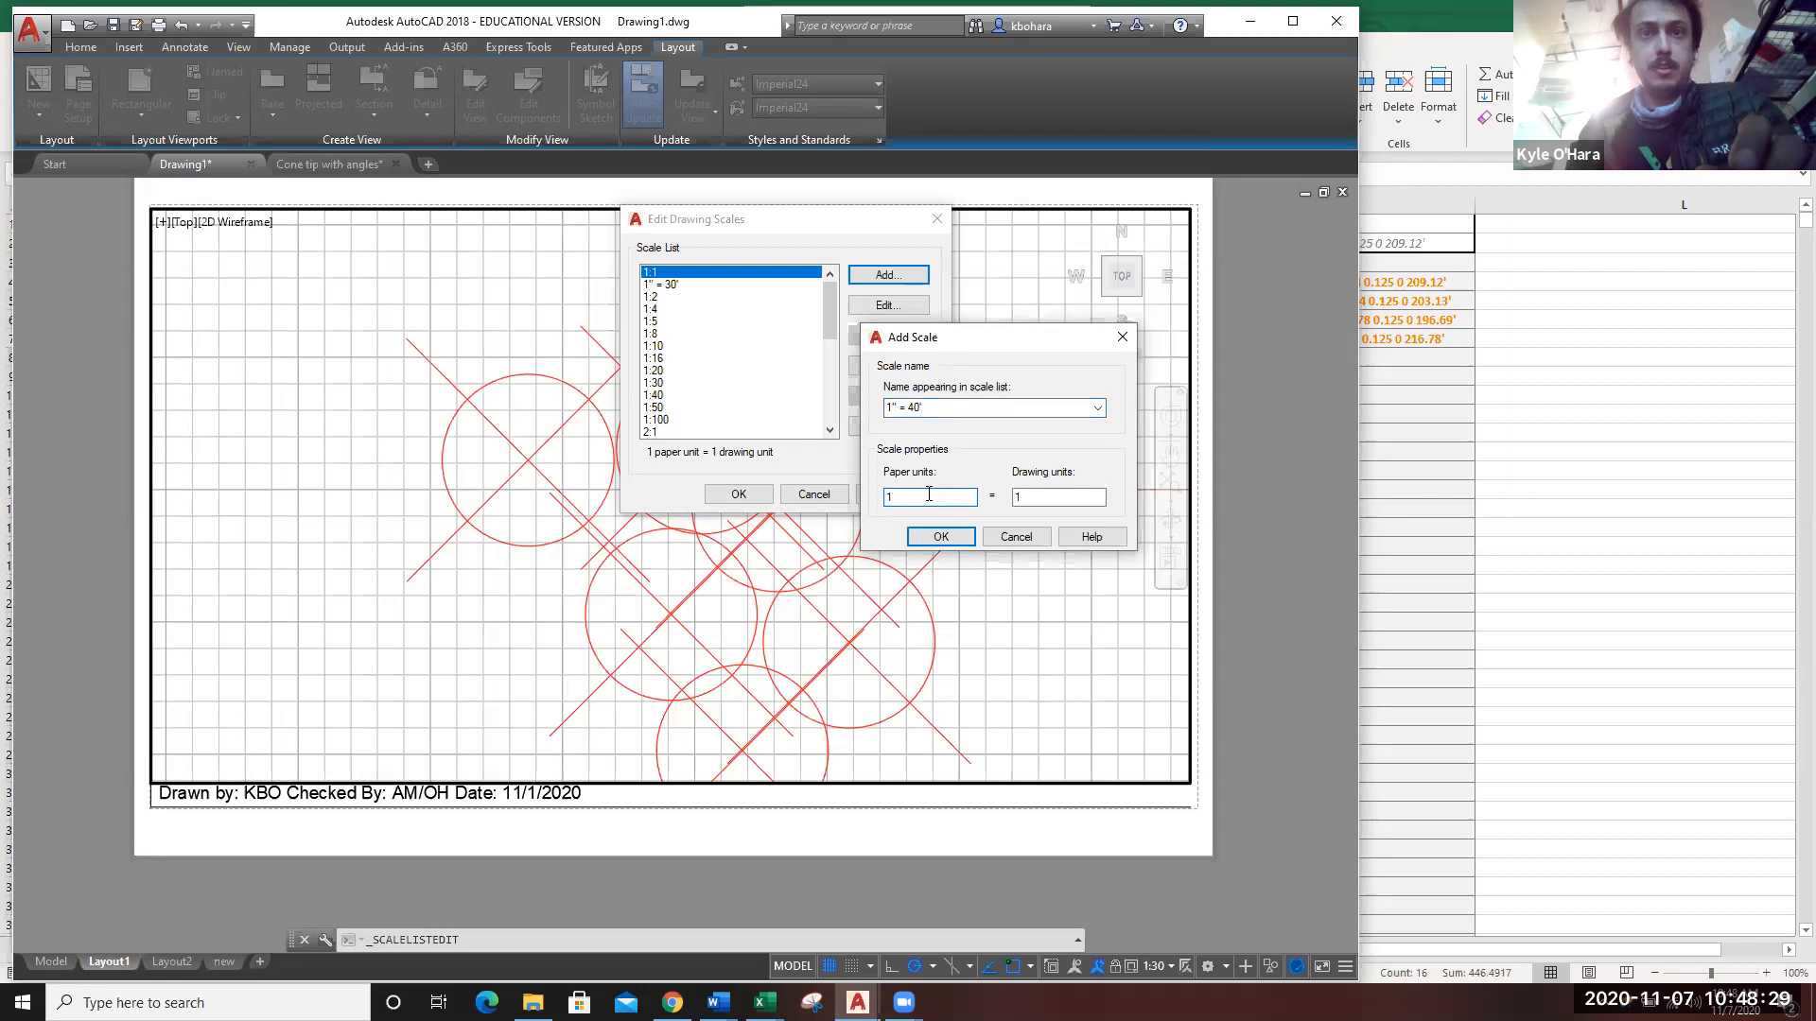
click(1065, 496)
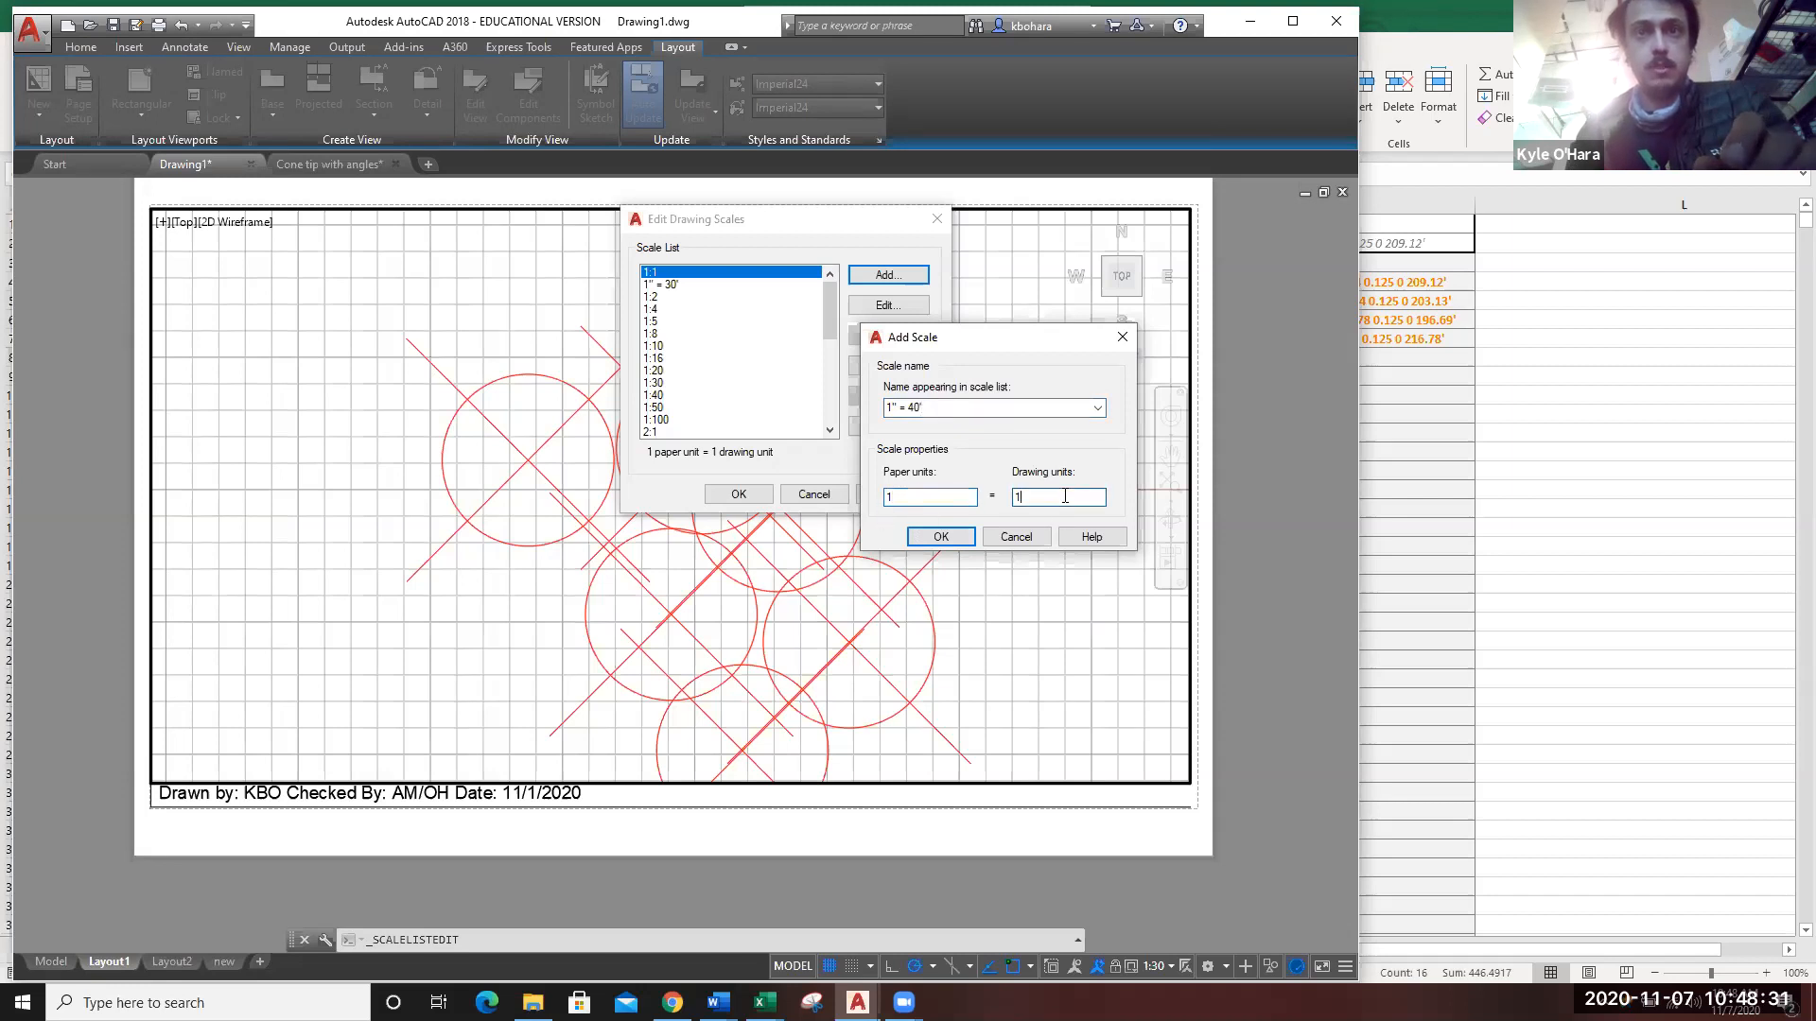
drag(1022, 495, 1003, 495)
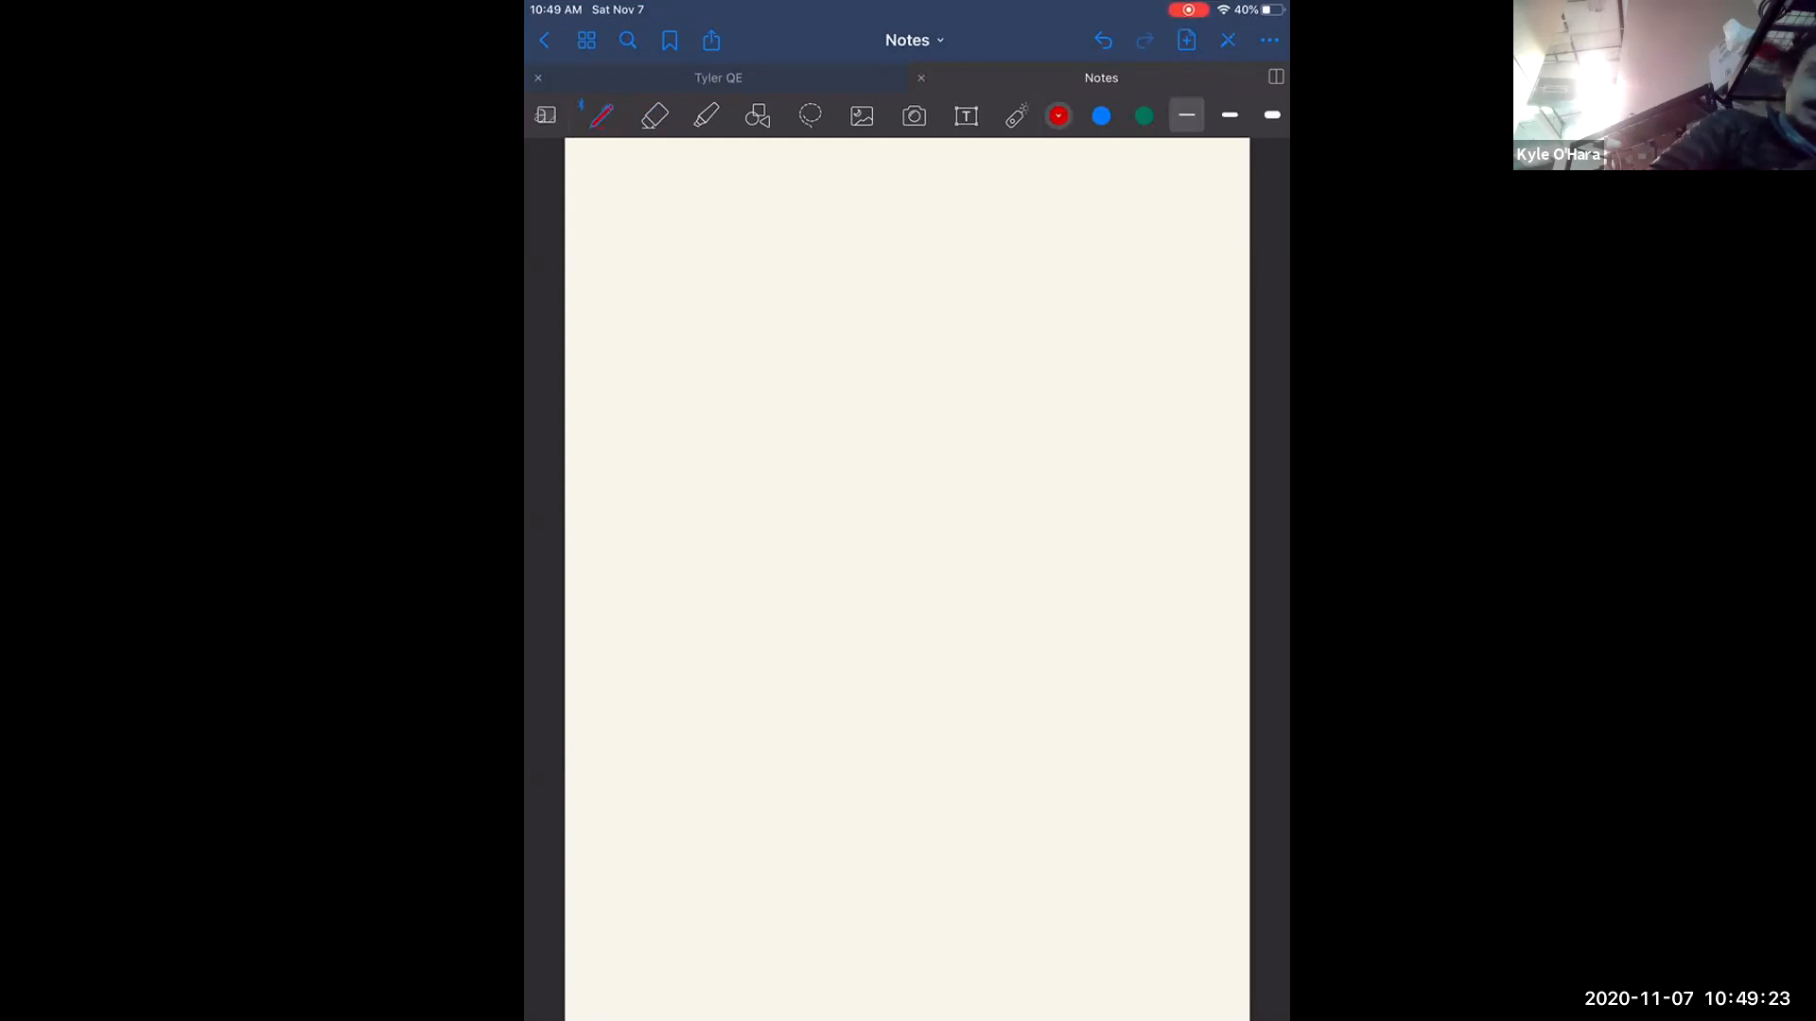
Switch to the tablet's Notes page and handwrite 1" = 40 in red at the top of the blank page.
mouse_move(621, 184)
mouse_down()
mouse_move(622, 222)
mouse_move(633, 194)
mouse_move(687, 197)
mouse_up()
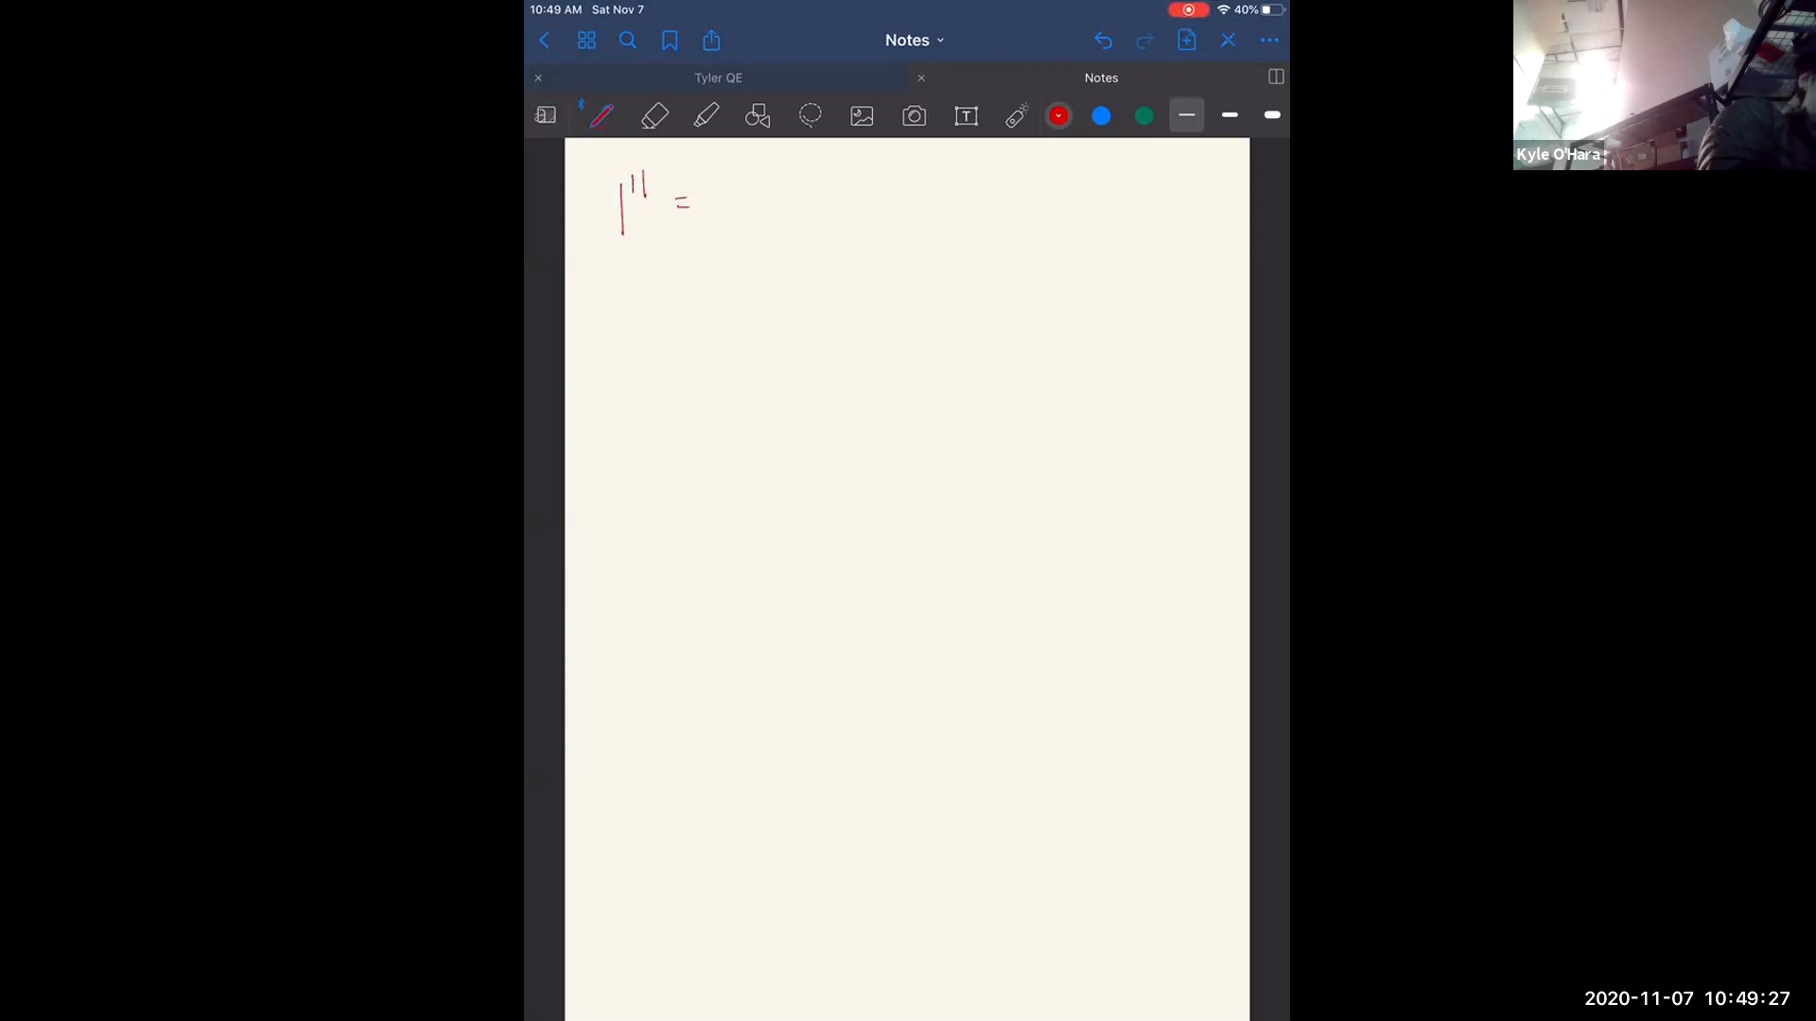
drag(733, 174, 752, 180)
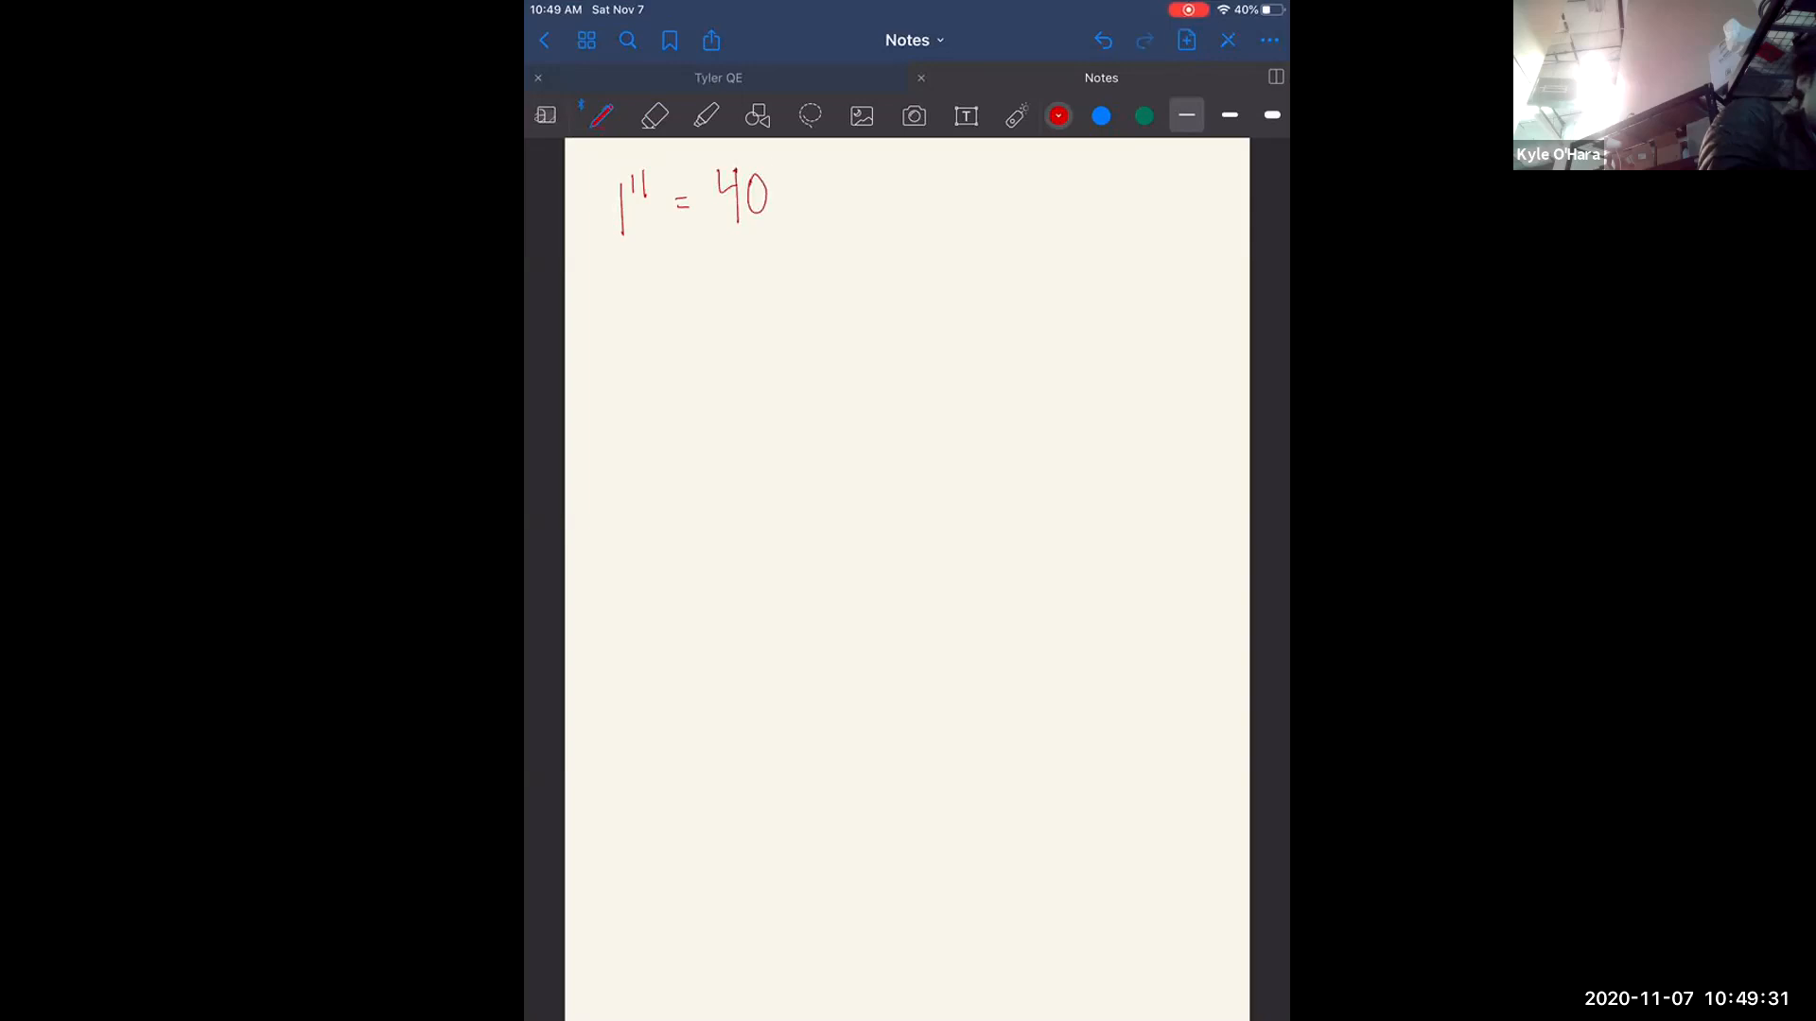
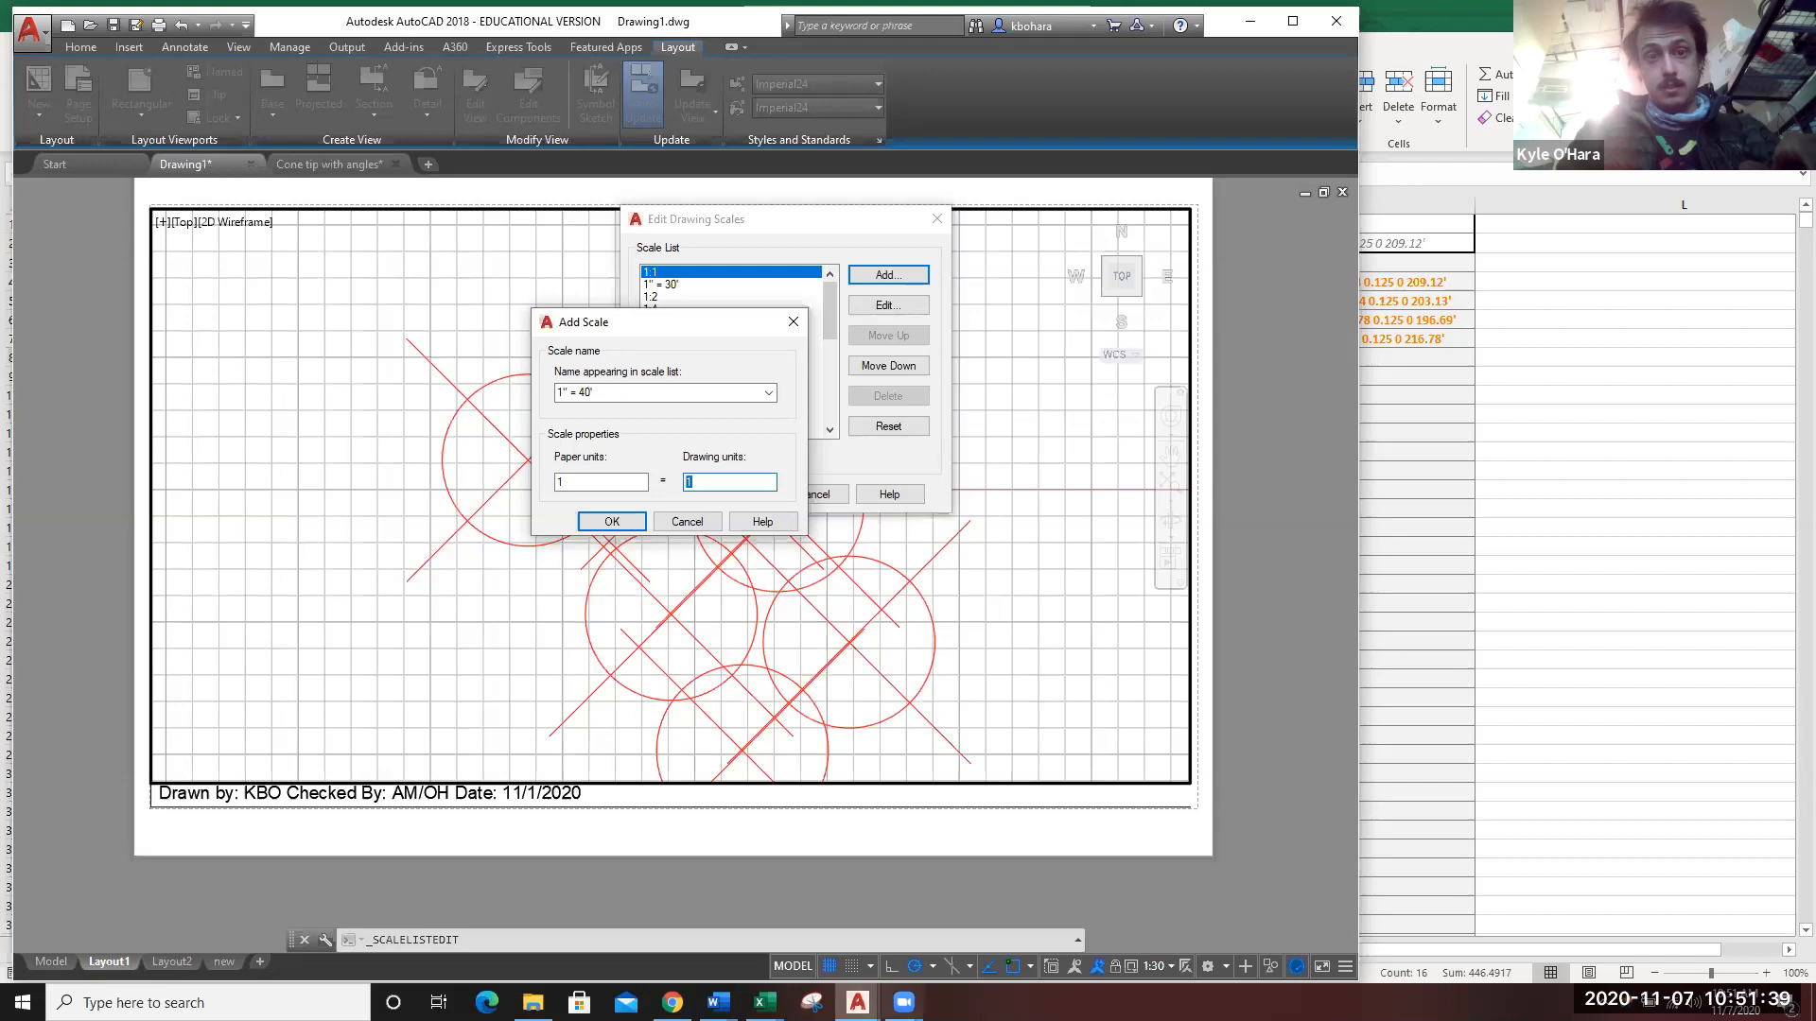
Back in AutoCAD, define the 1" = 40' scale as 1 paper unit to 480 drawing units and save it to the scale list.
mouse_move(903, 1001)
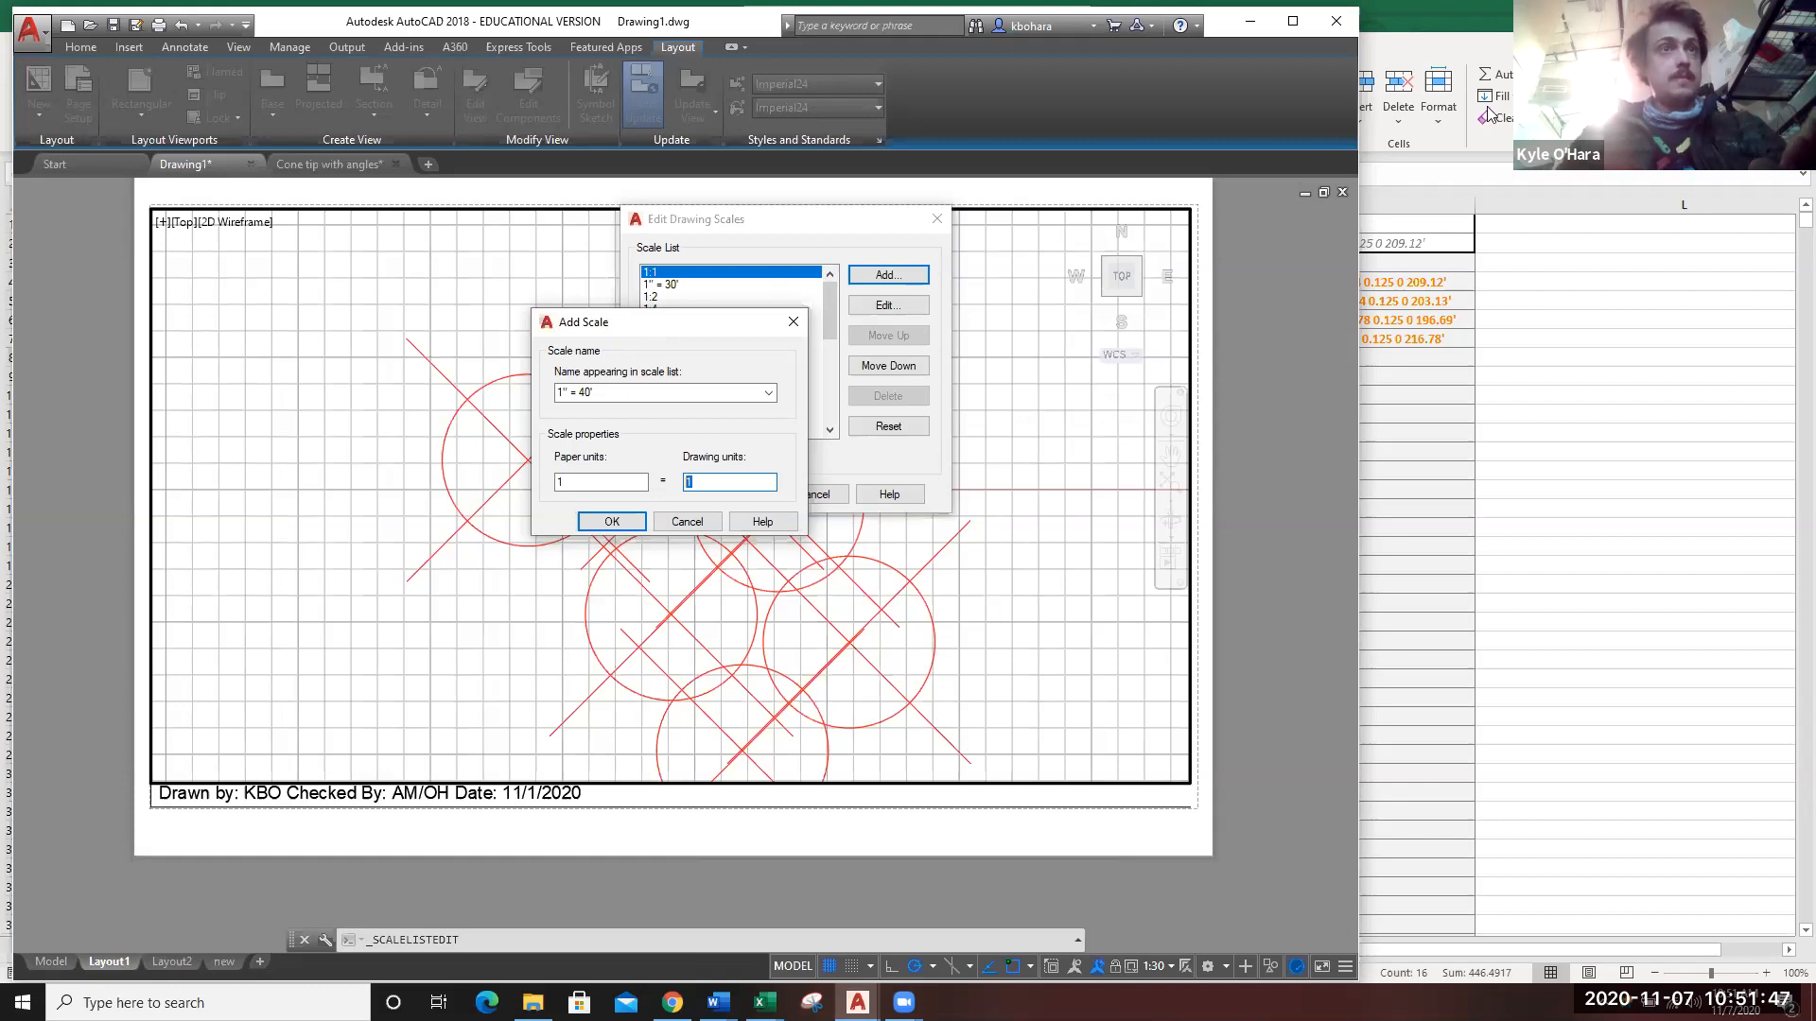
click(747, 478)
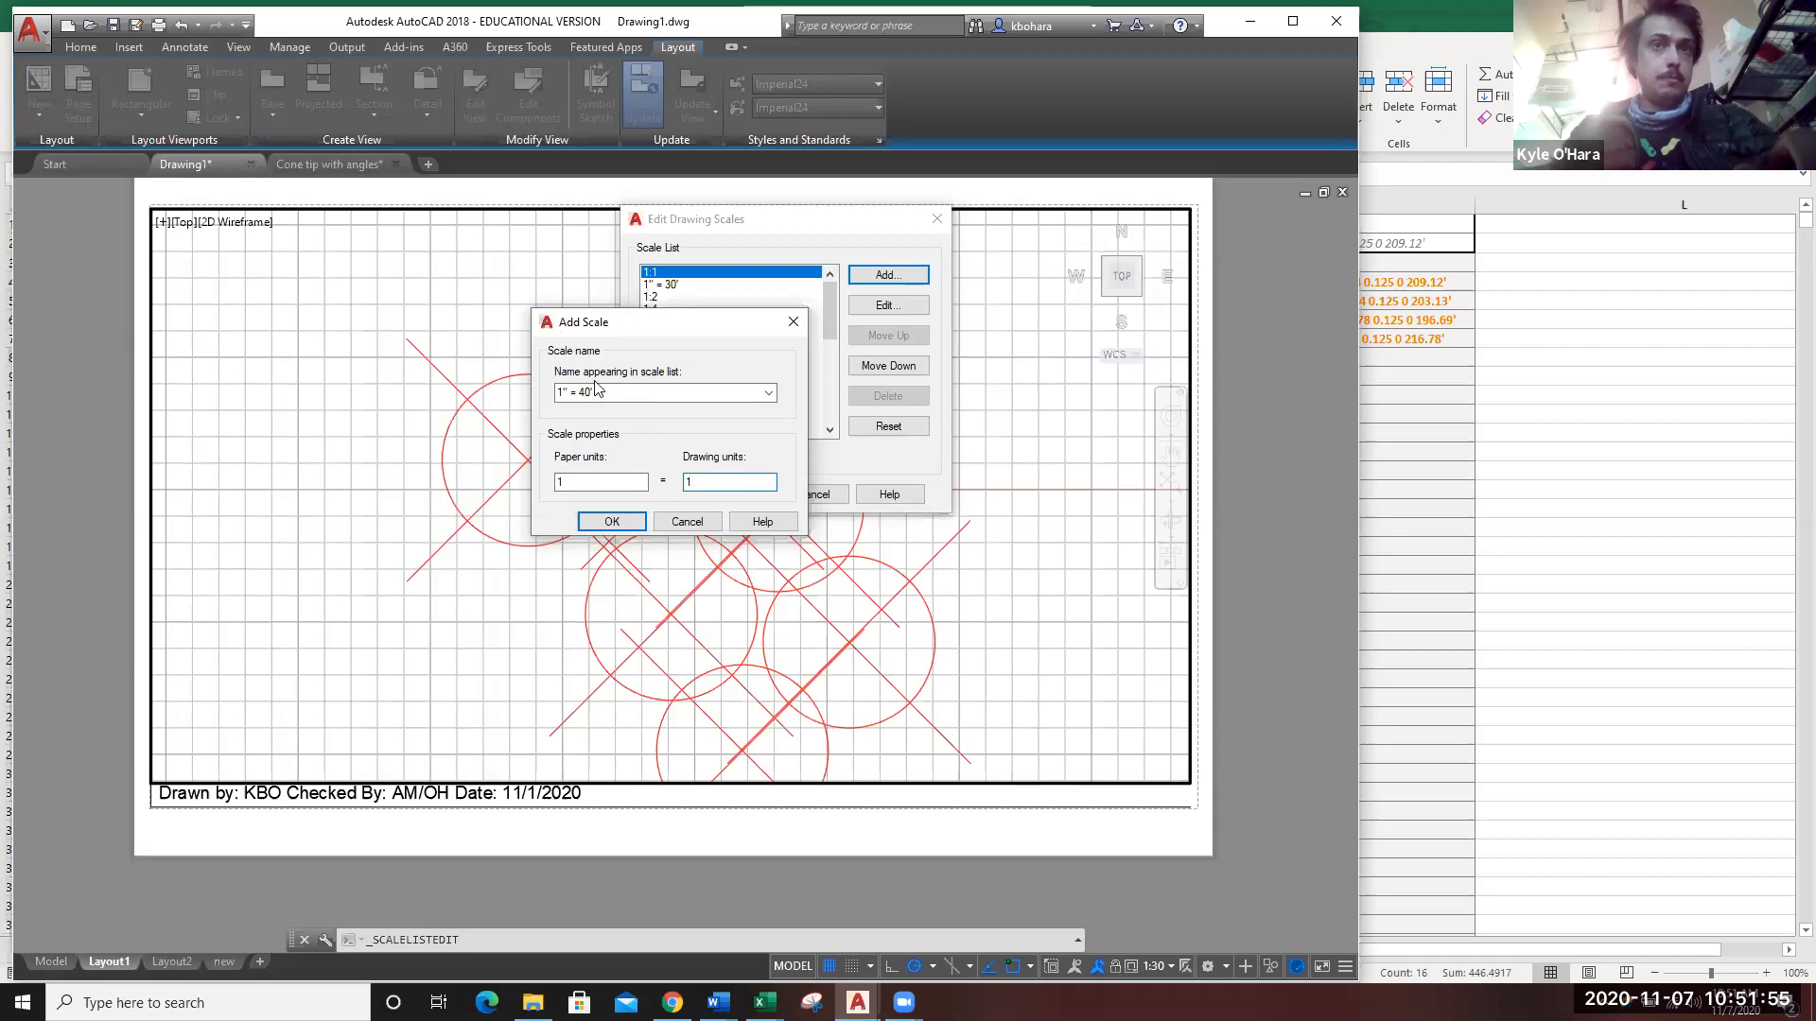
click(610, 484)
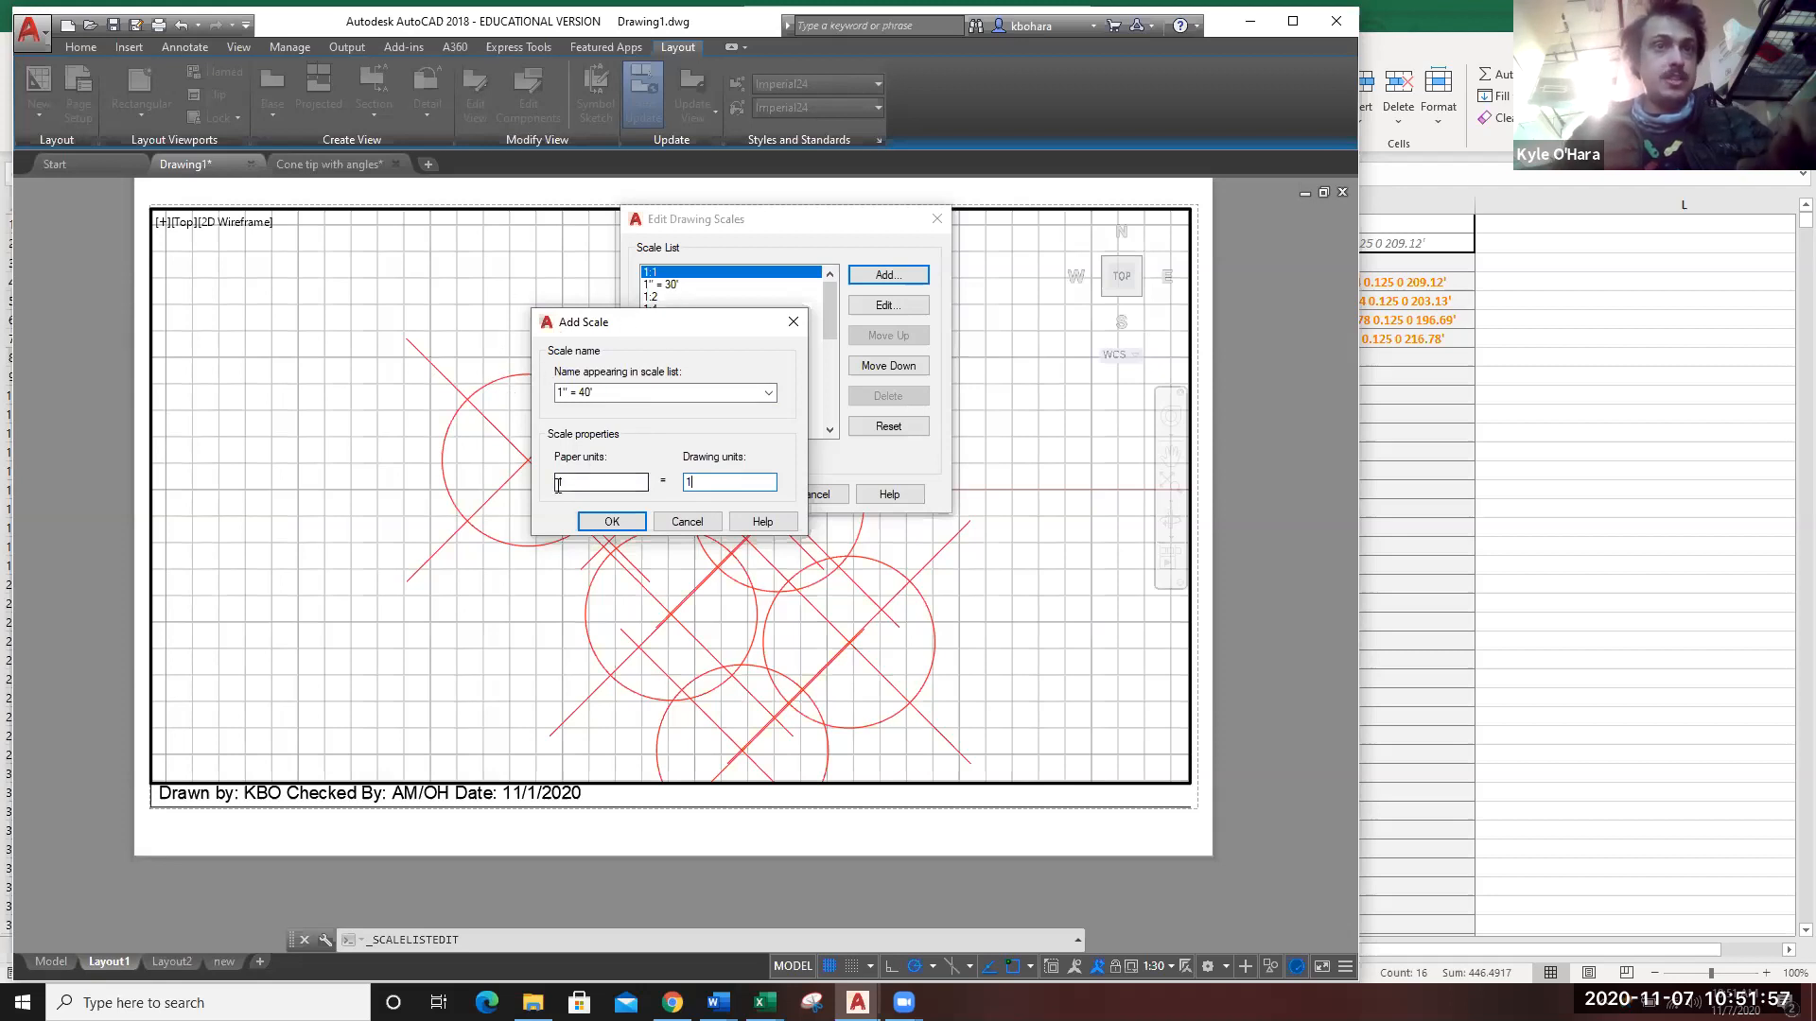
key(Tab)
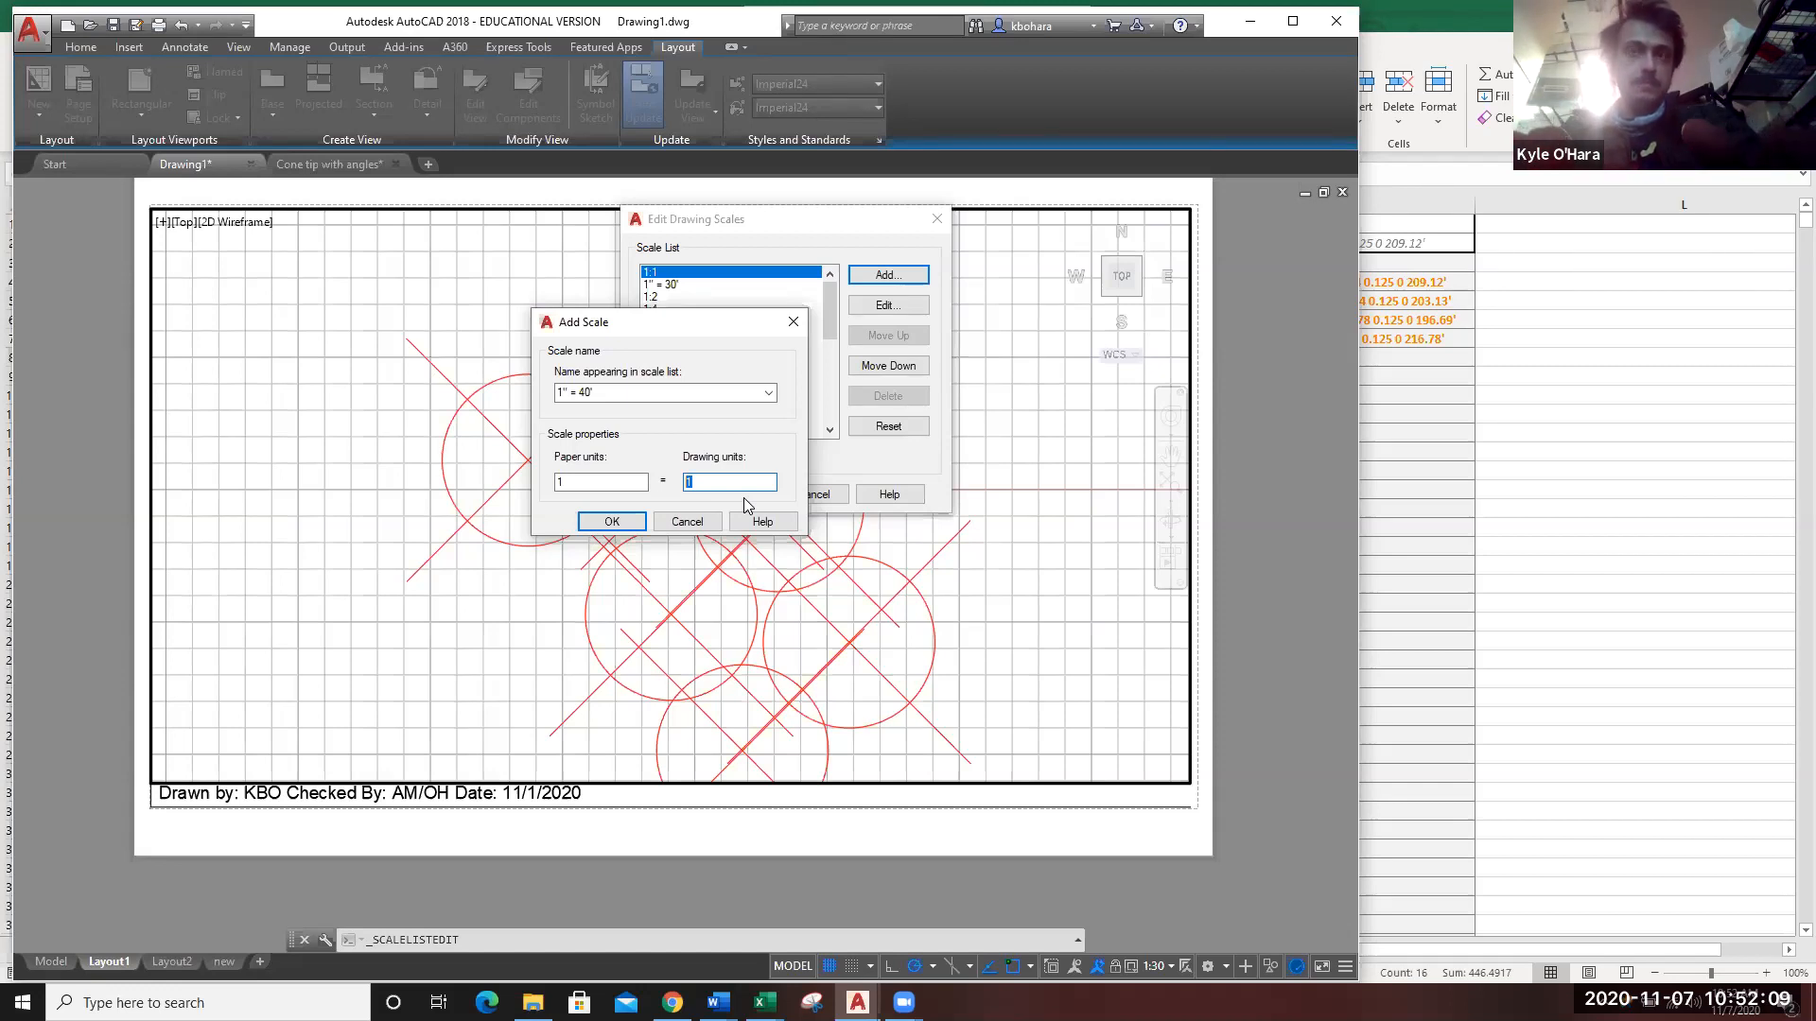
text(480)
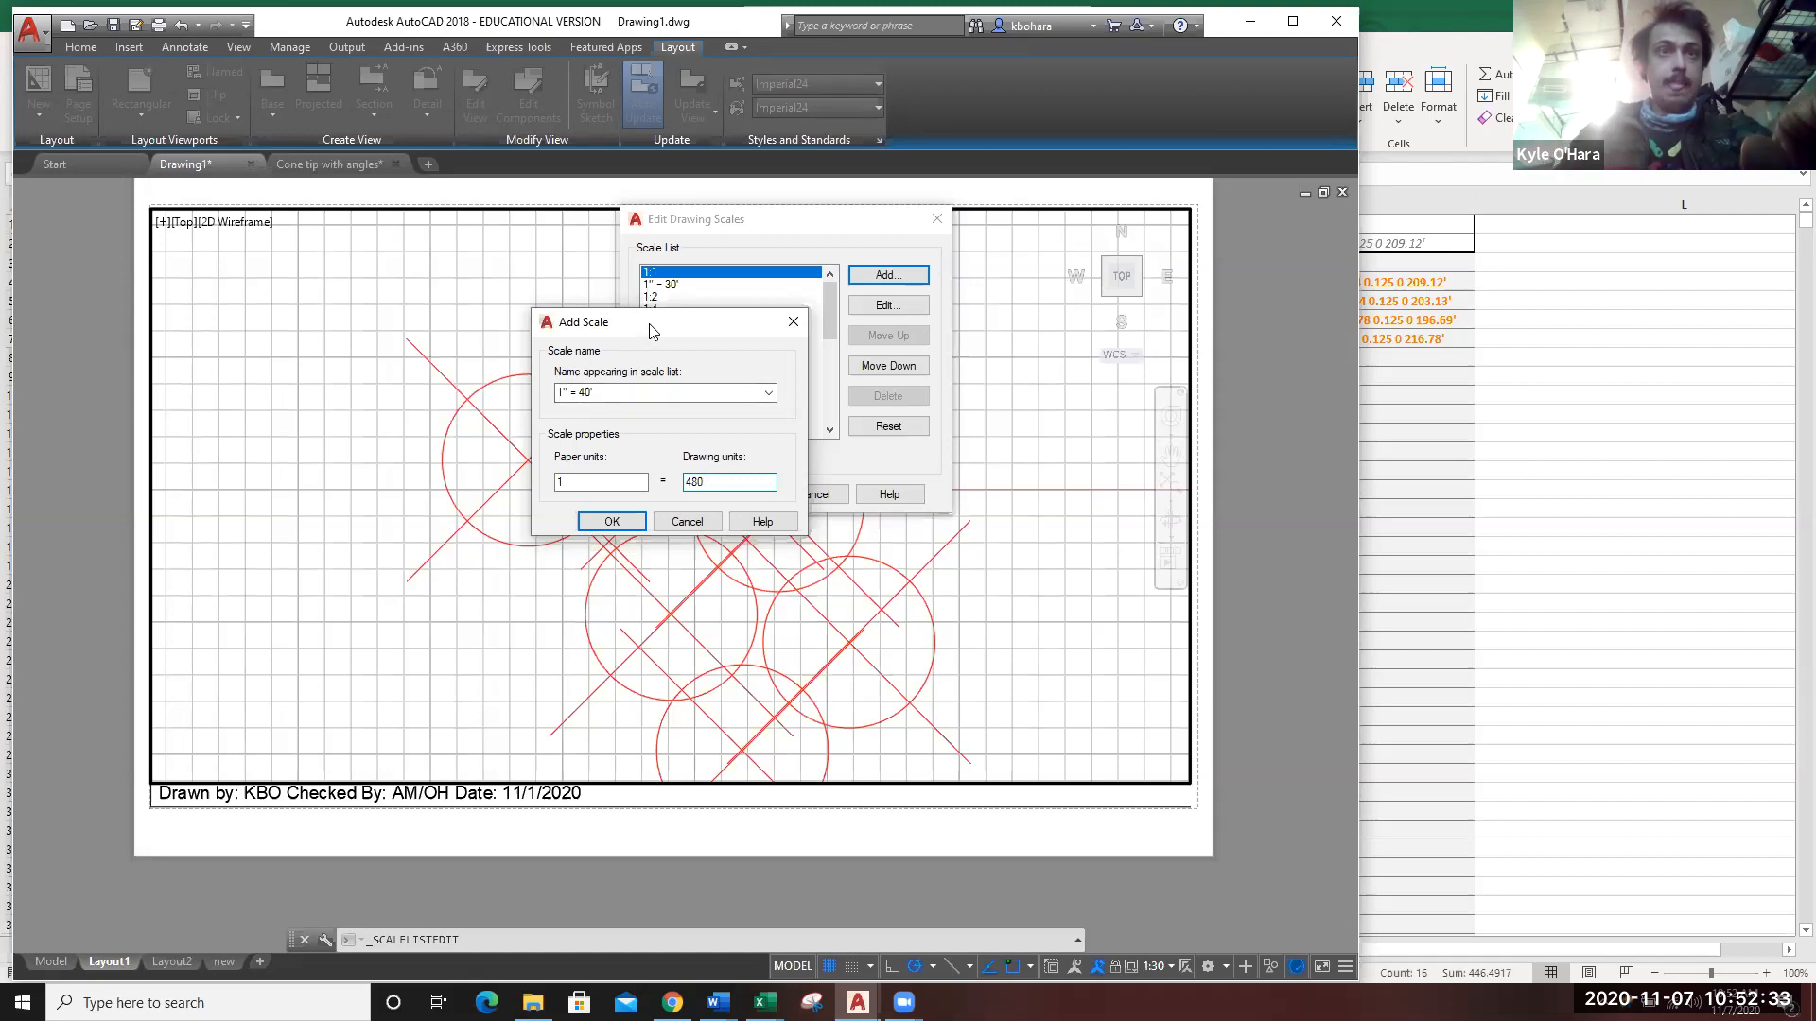
drag(649, 324, 661, 303)
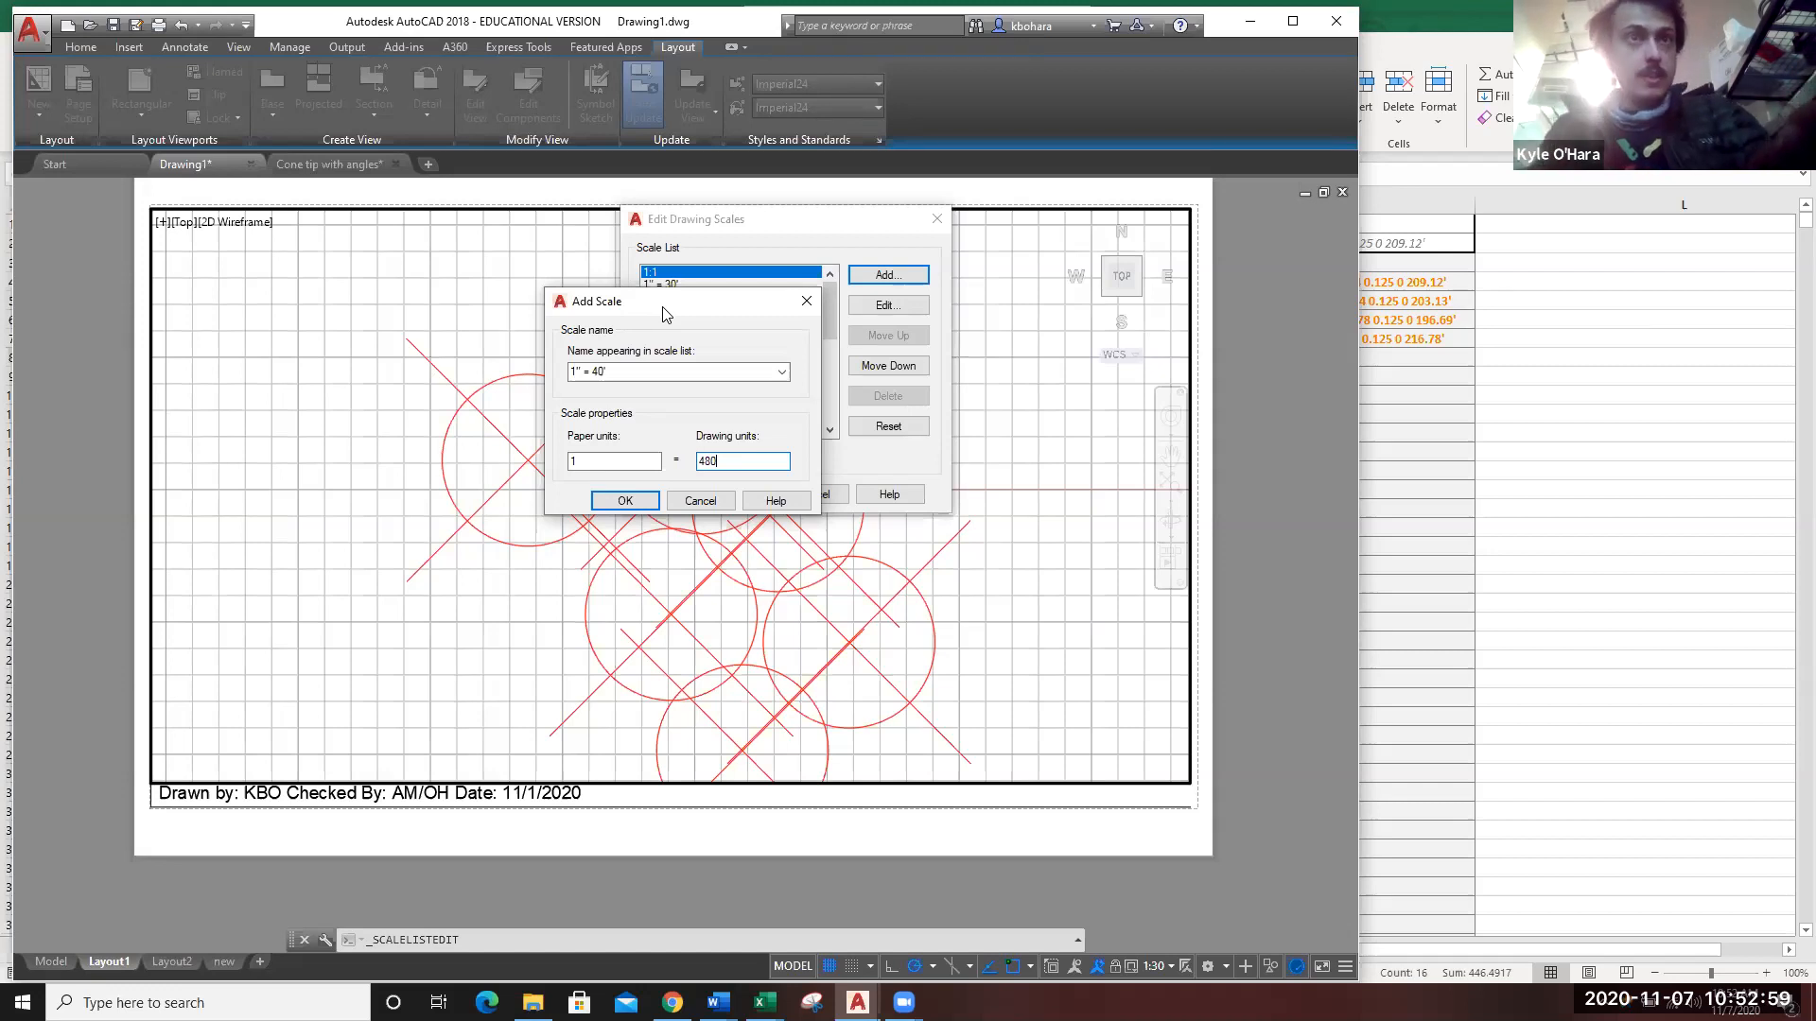
drag(659, 309, 614, 271)
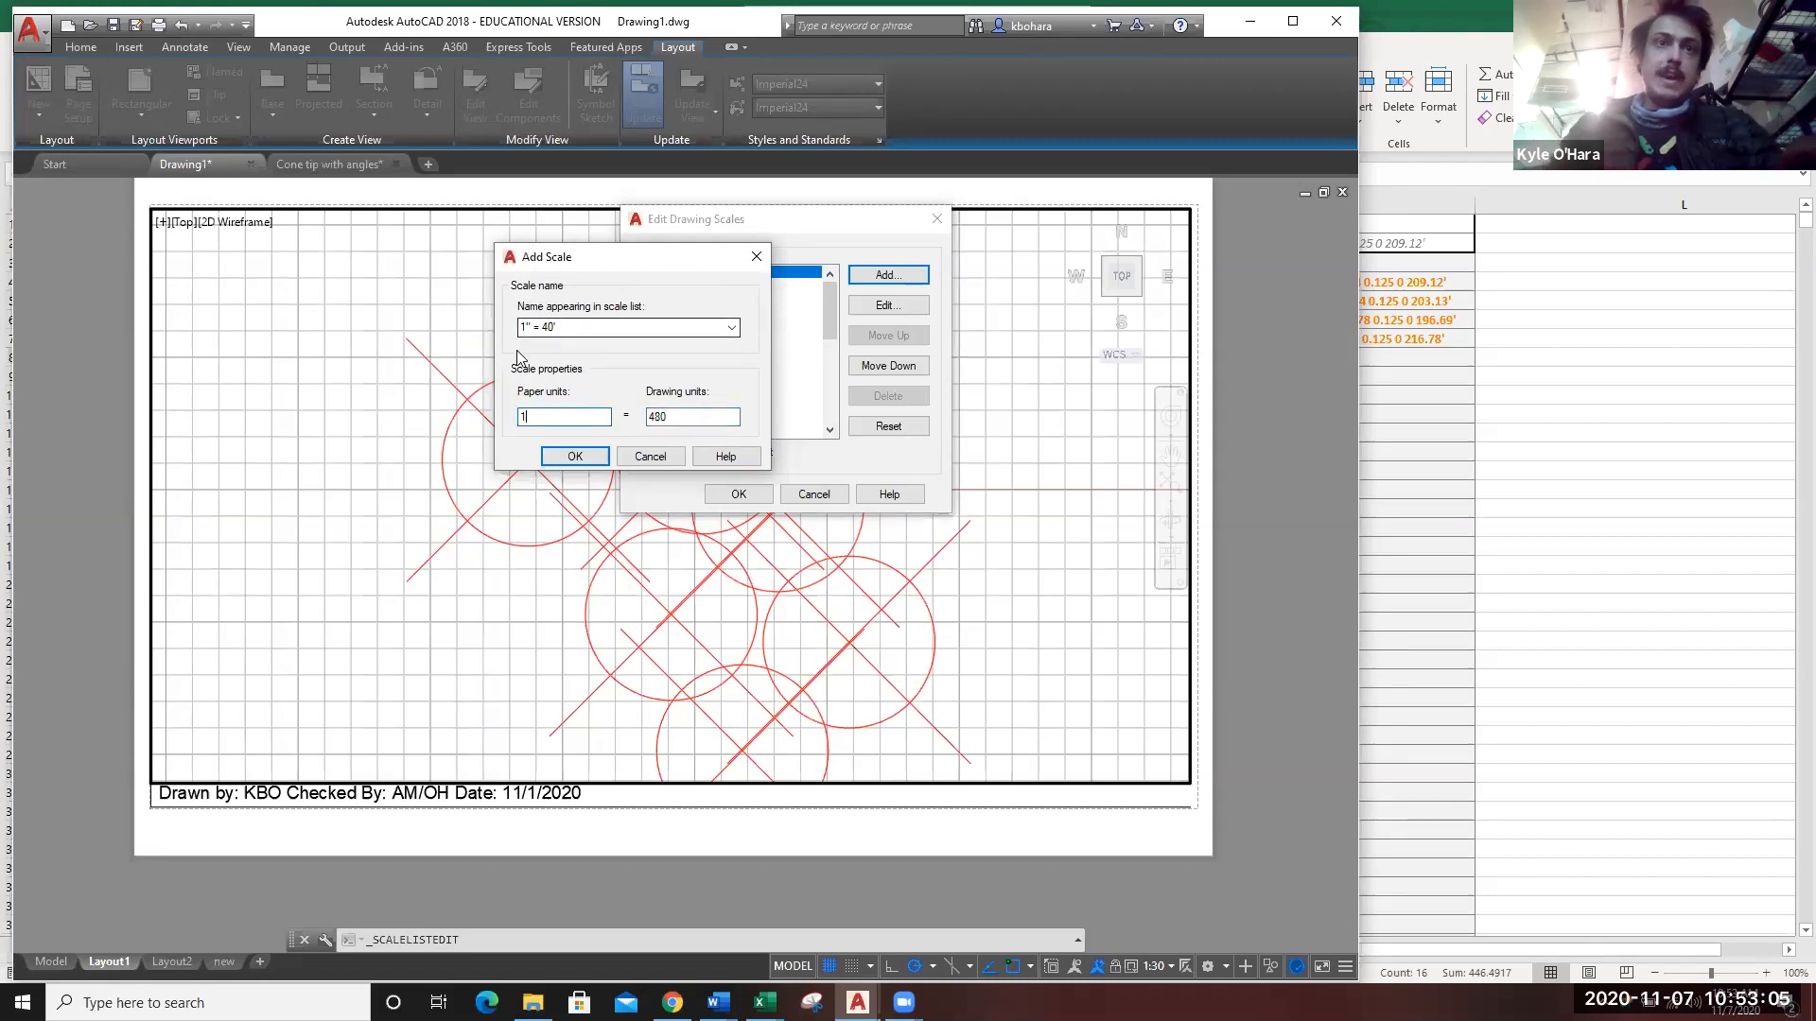
click(679, 414)
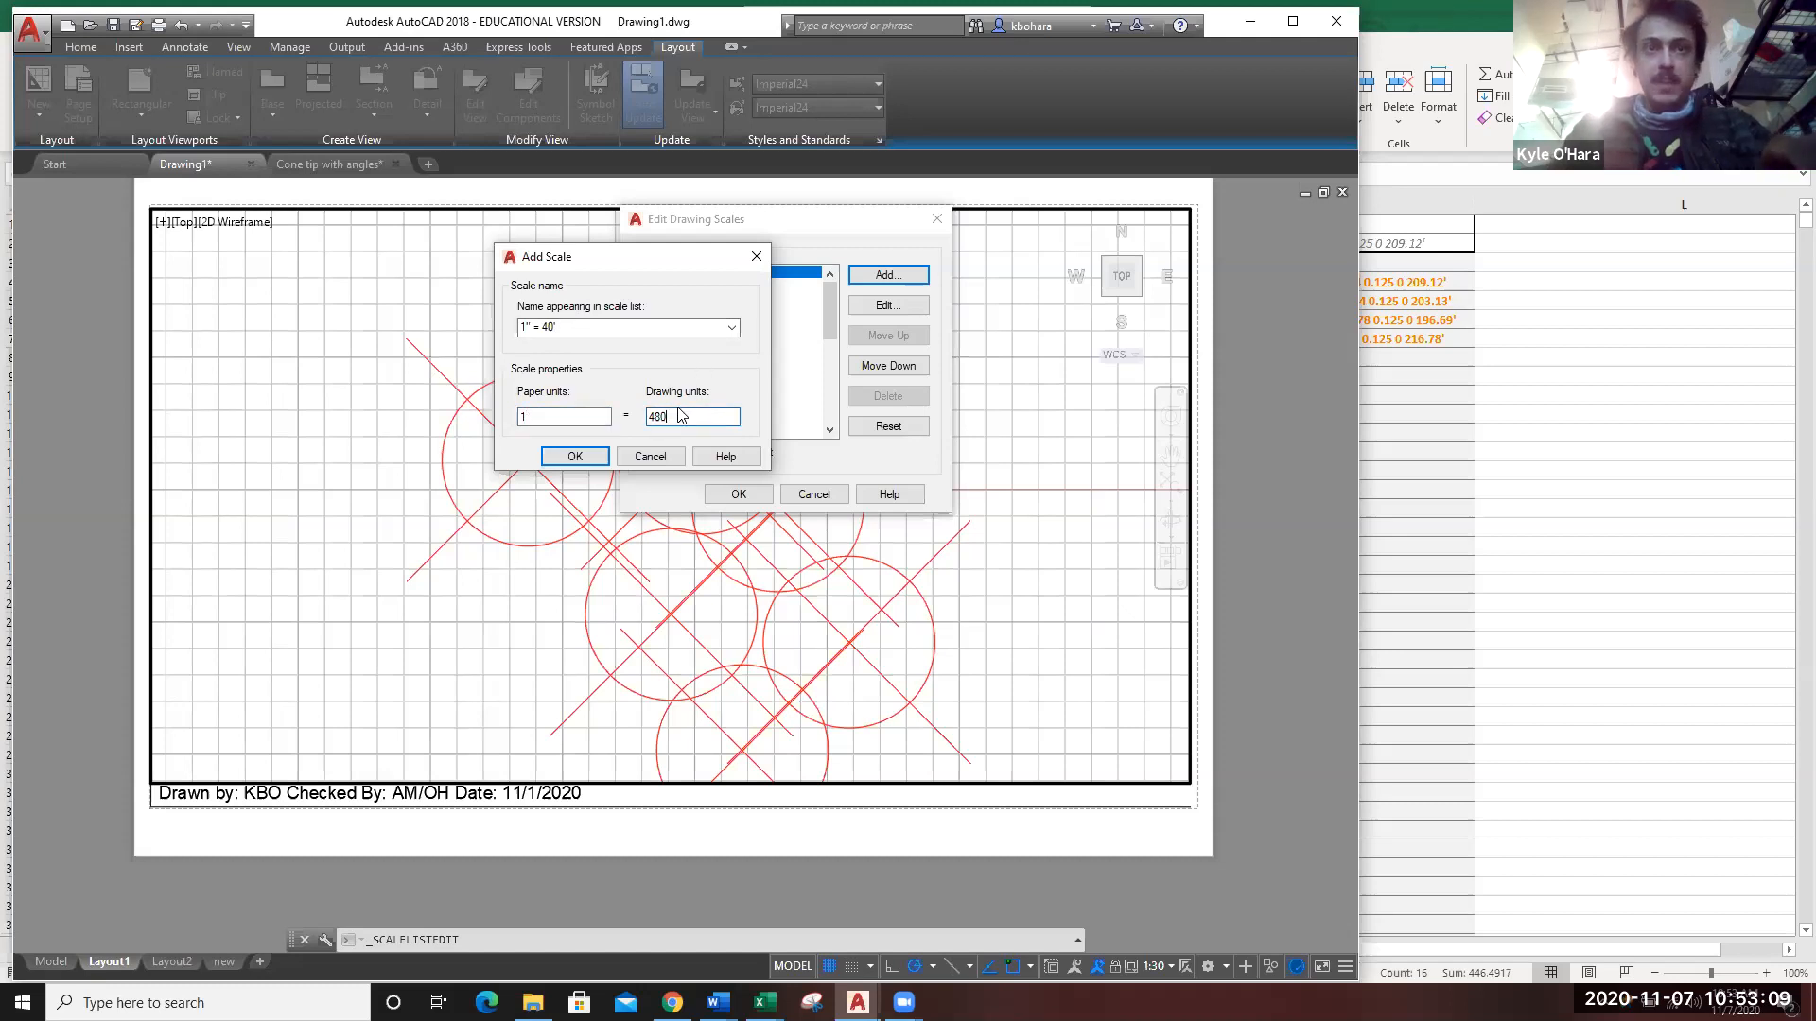
click(584, 454)
click(736, 493)
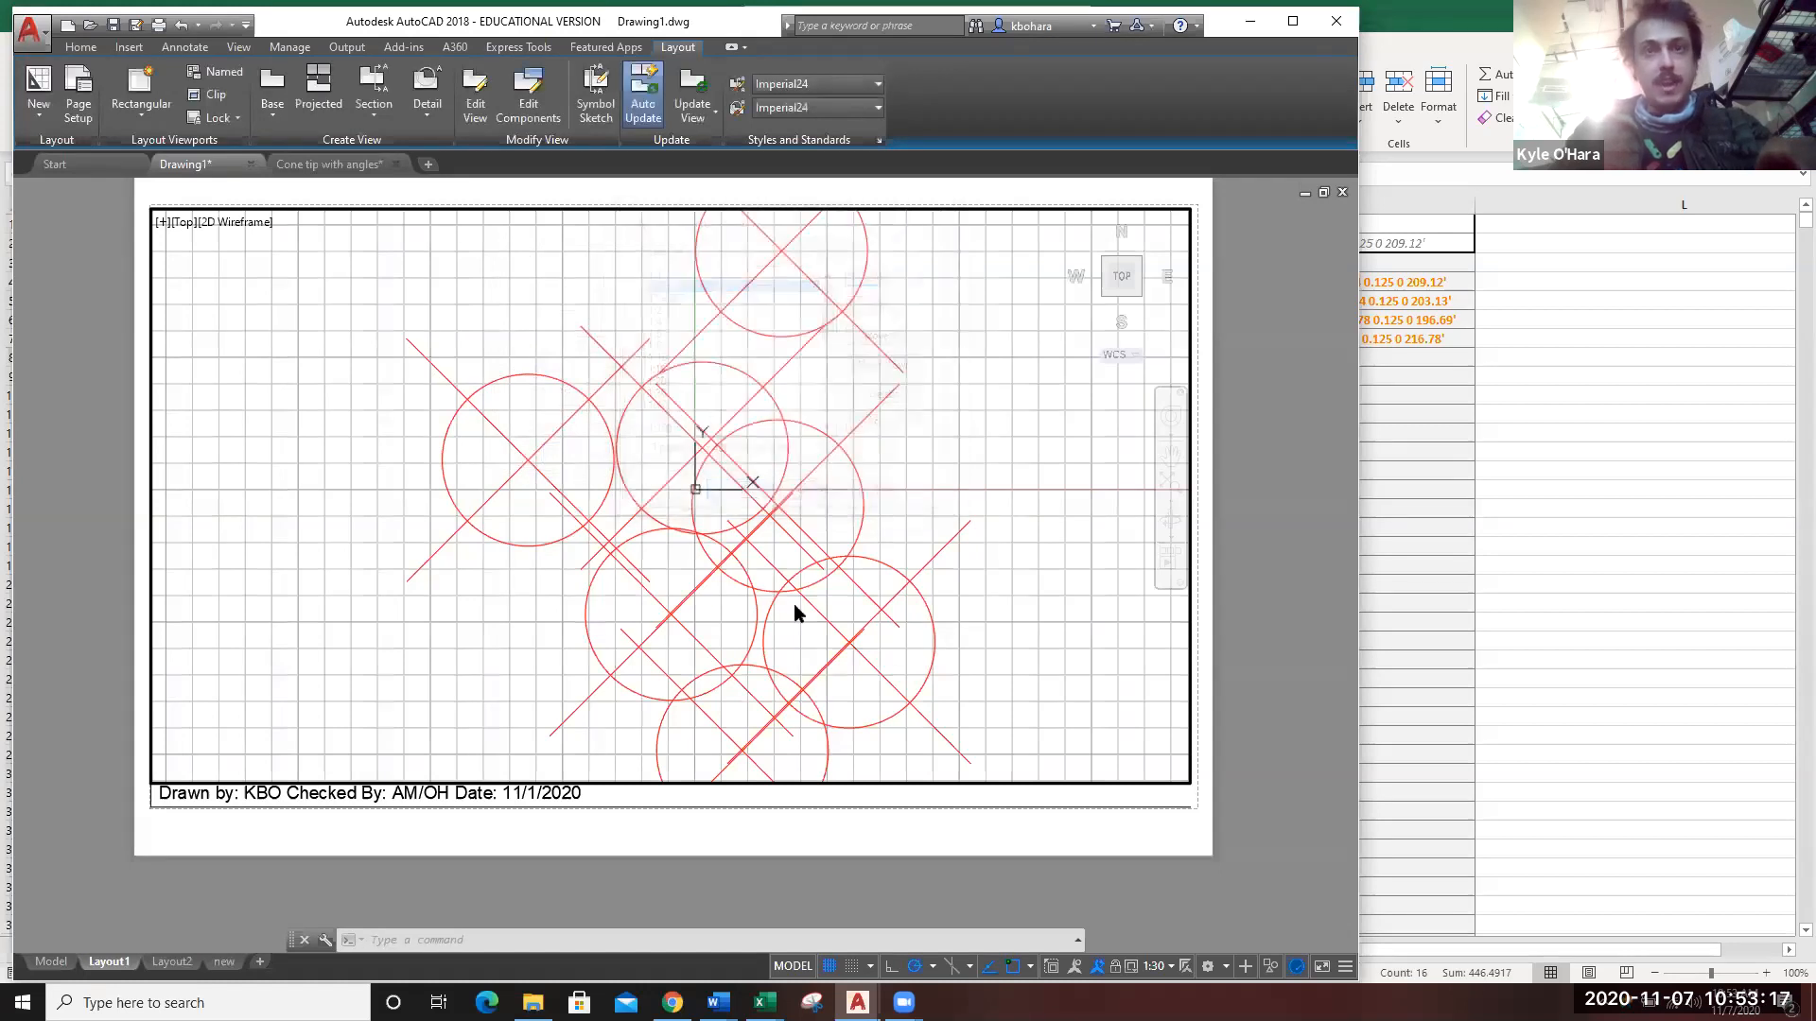
Apply the 1" = 40' scale to the active viewport, comparing it with the 1" = 30' scale.
click(1155, 964)
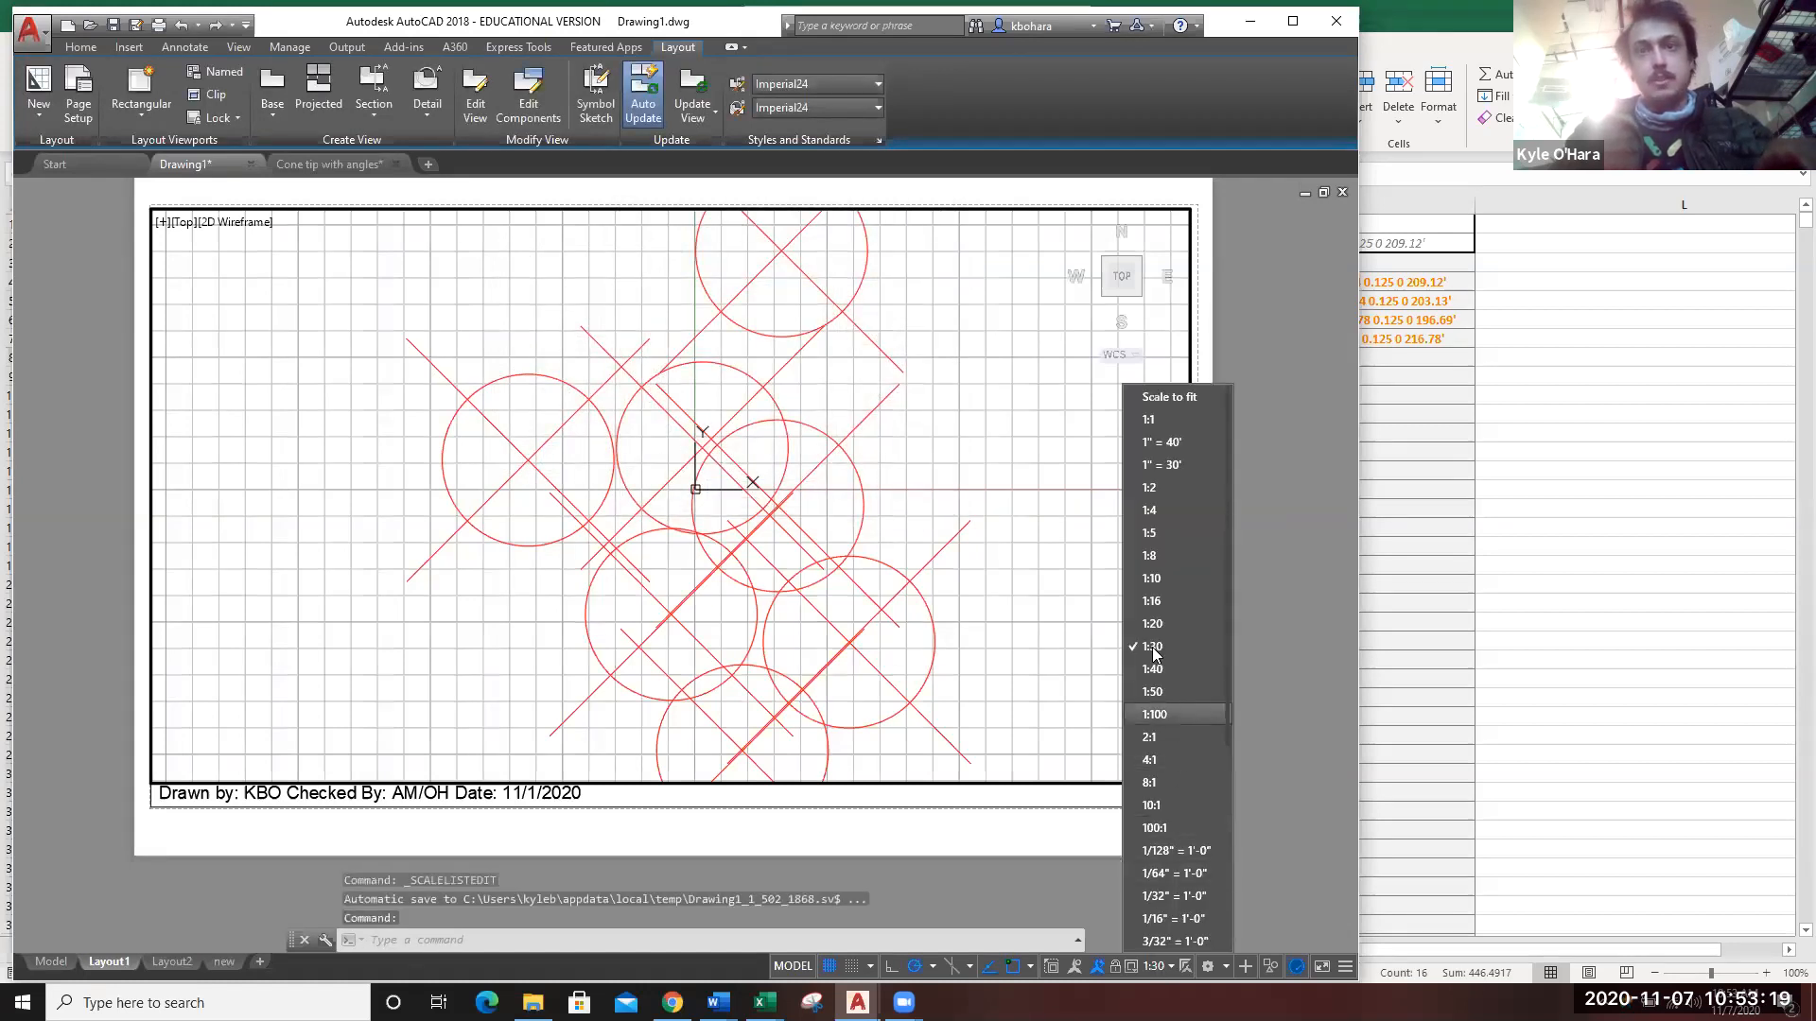
click(1171, 442)
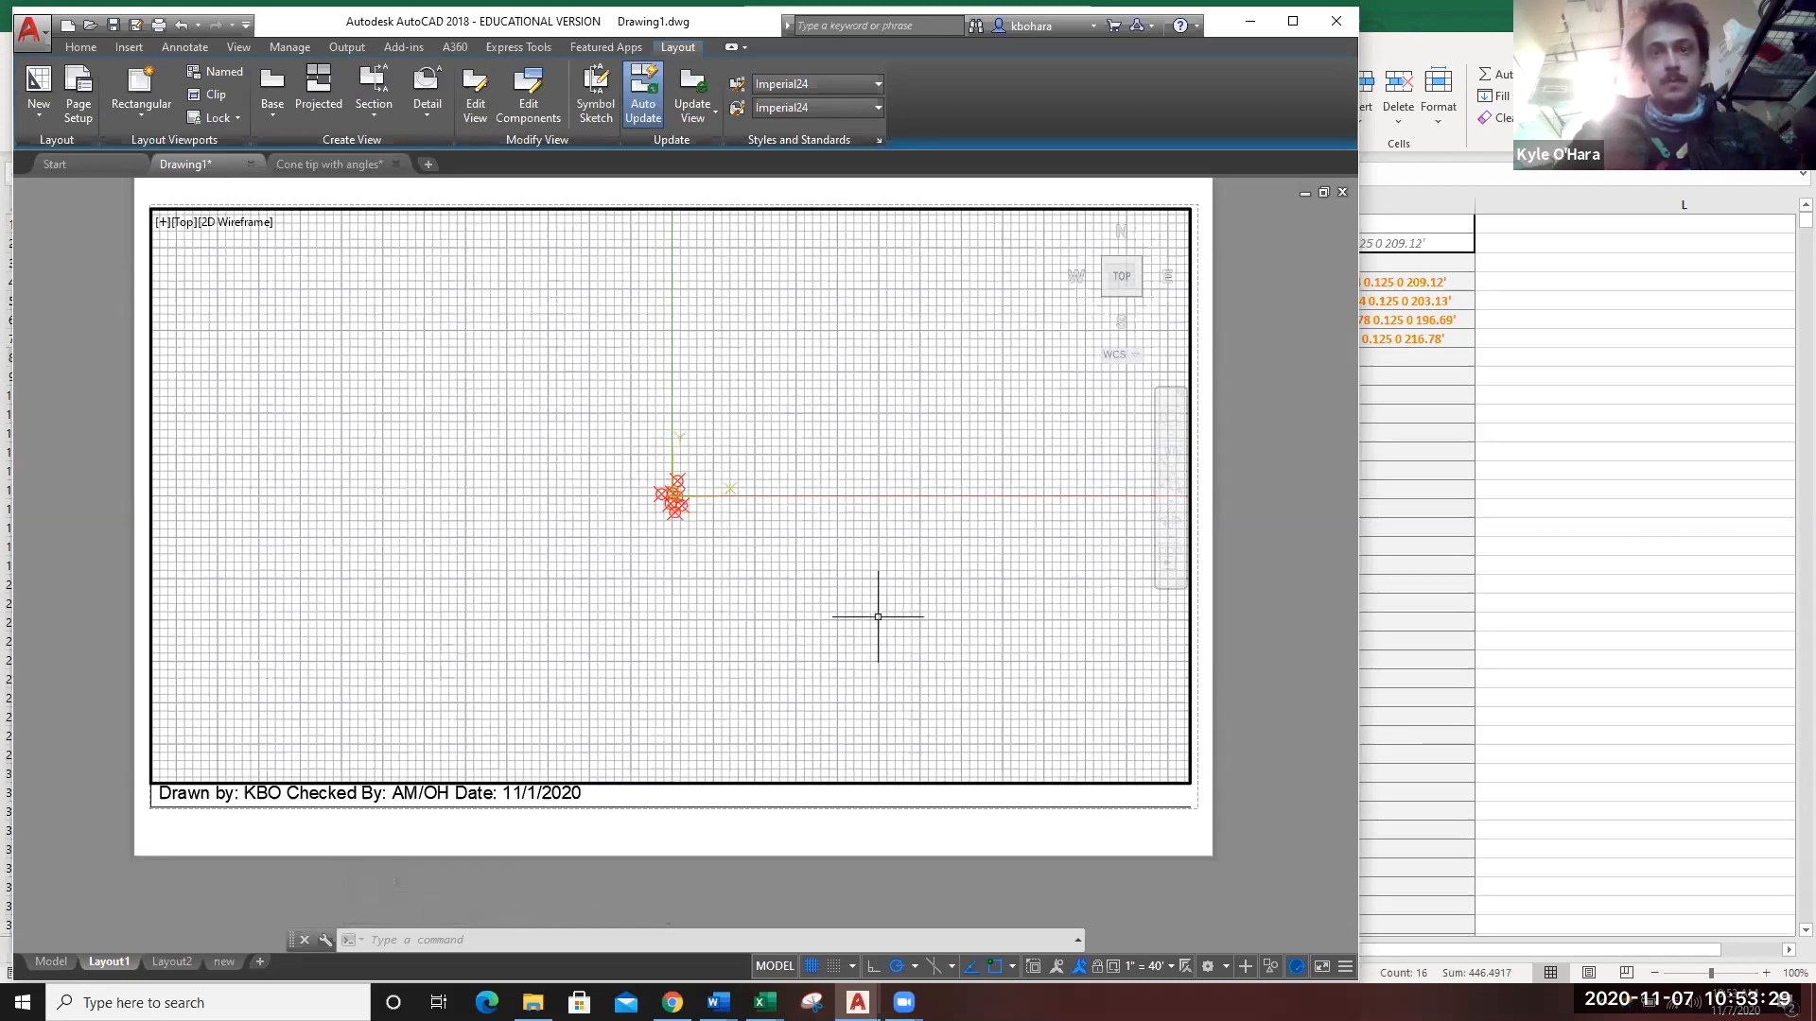
click(1138, 973)
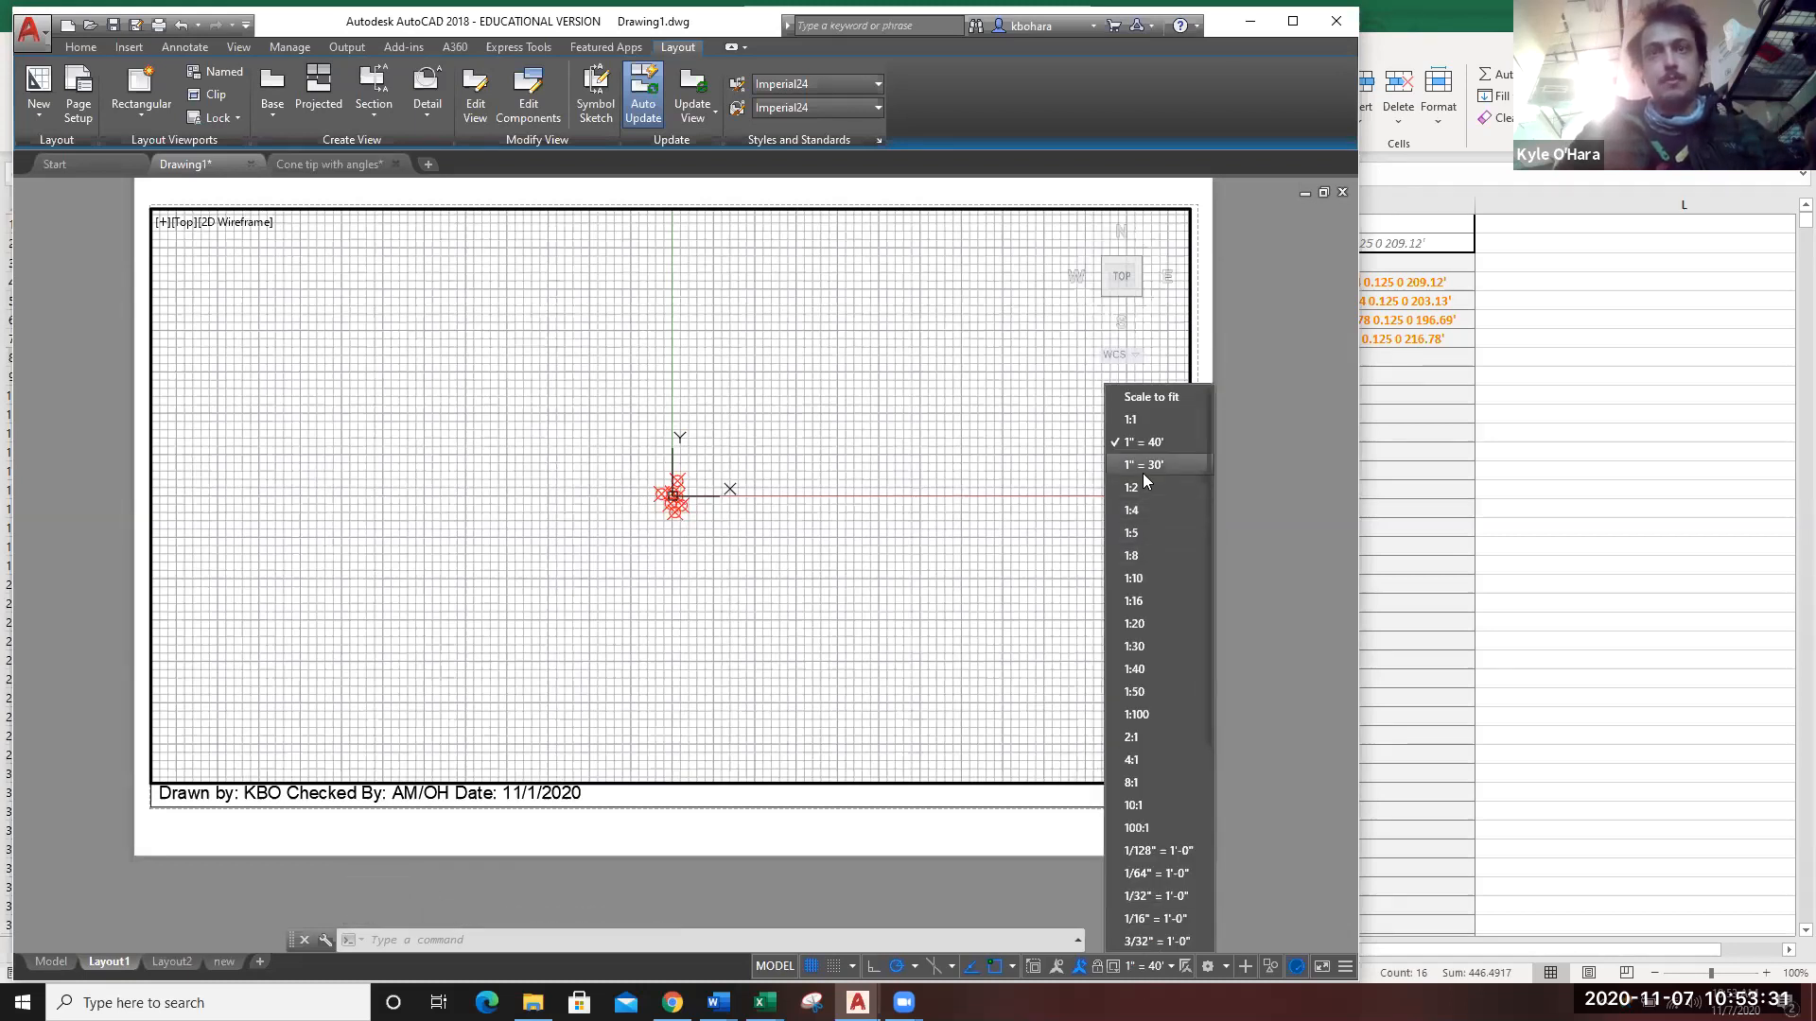
click(1142, 473)
click(1146, 968)
click(1144, 442)
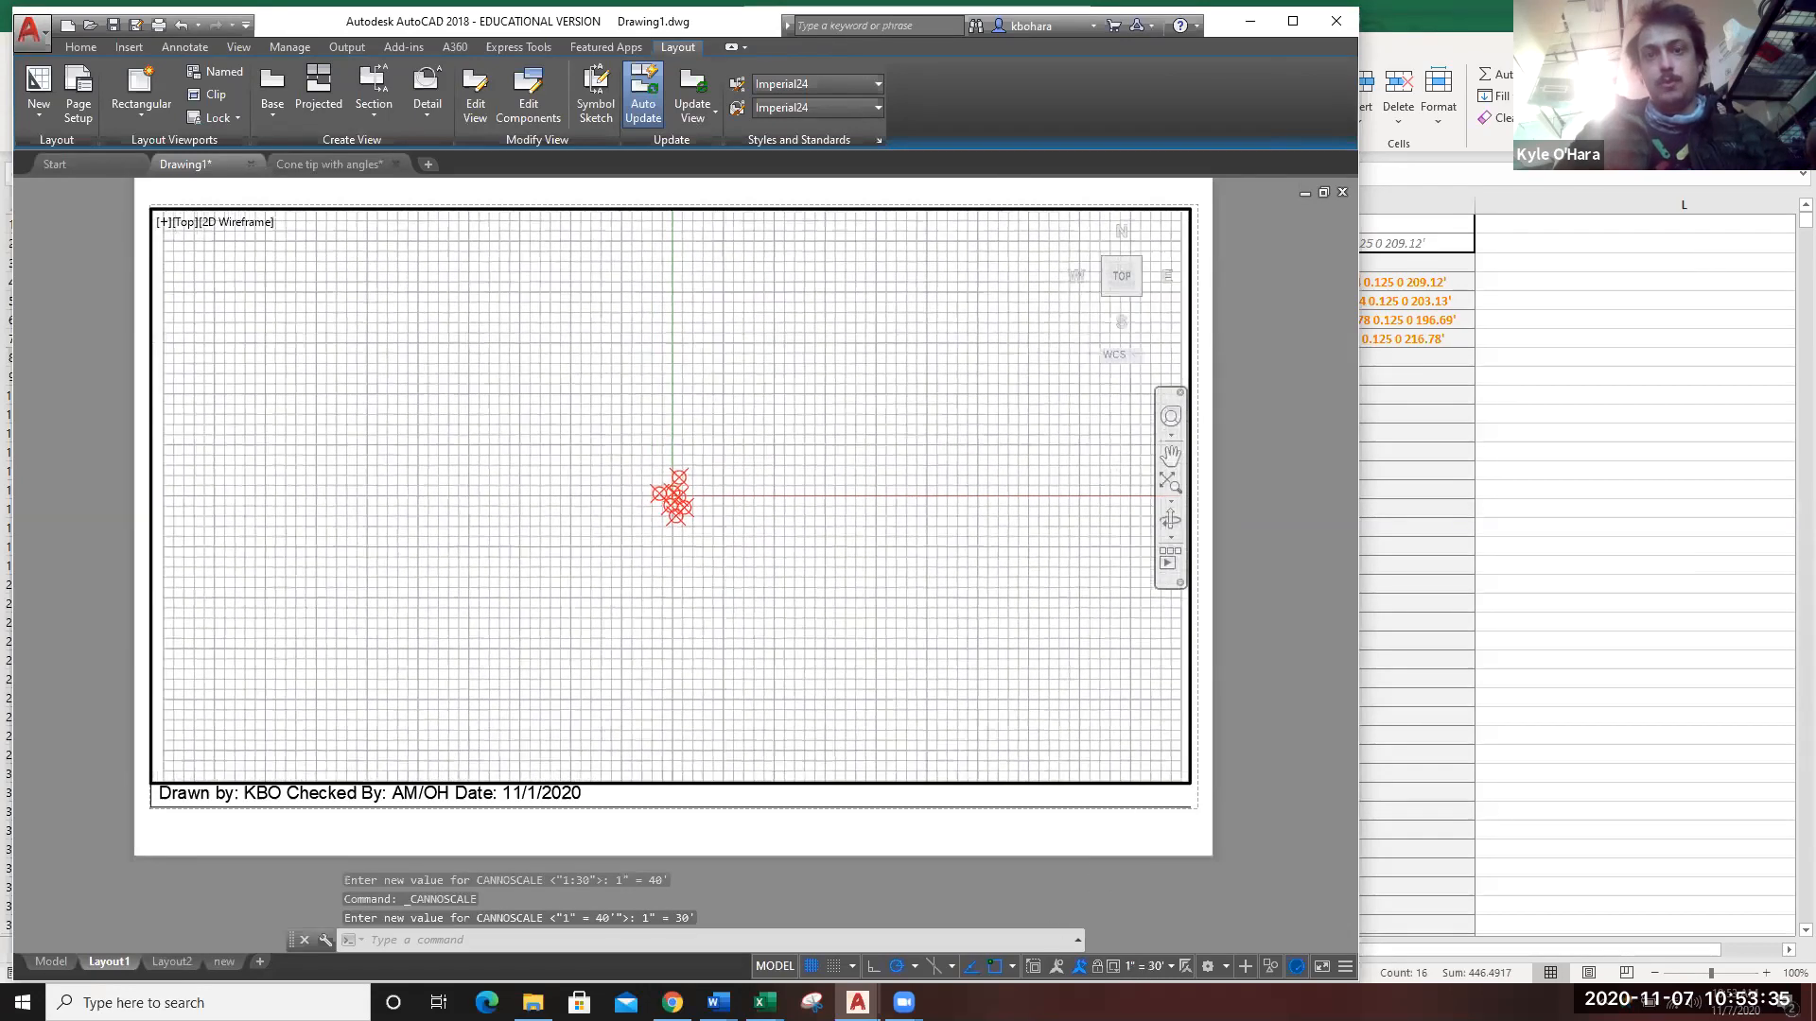
click(1149, 972)
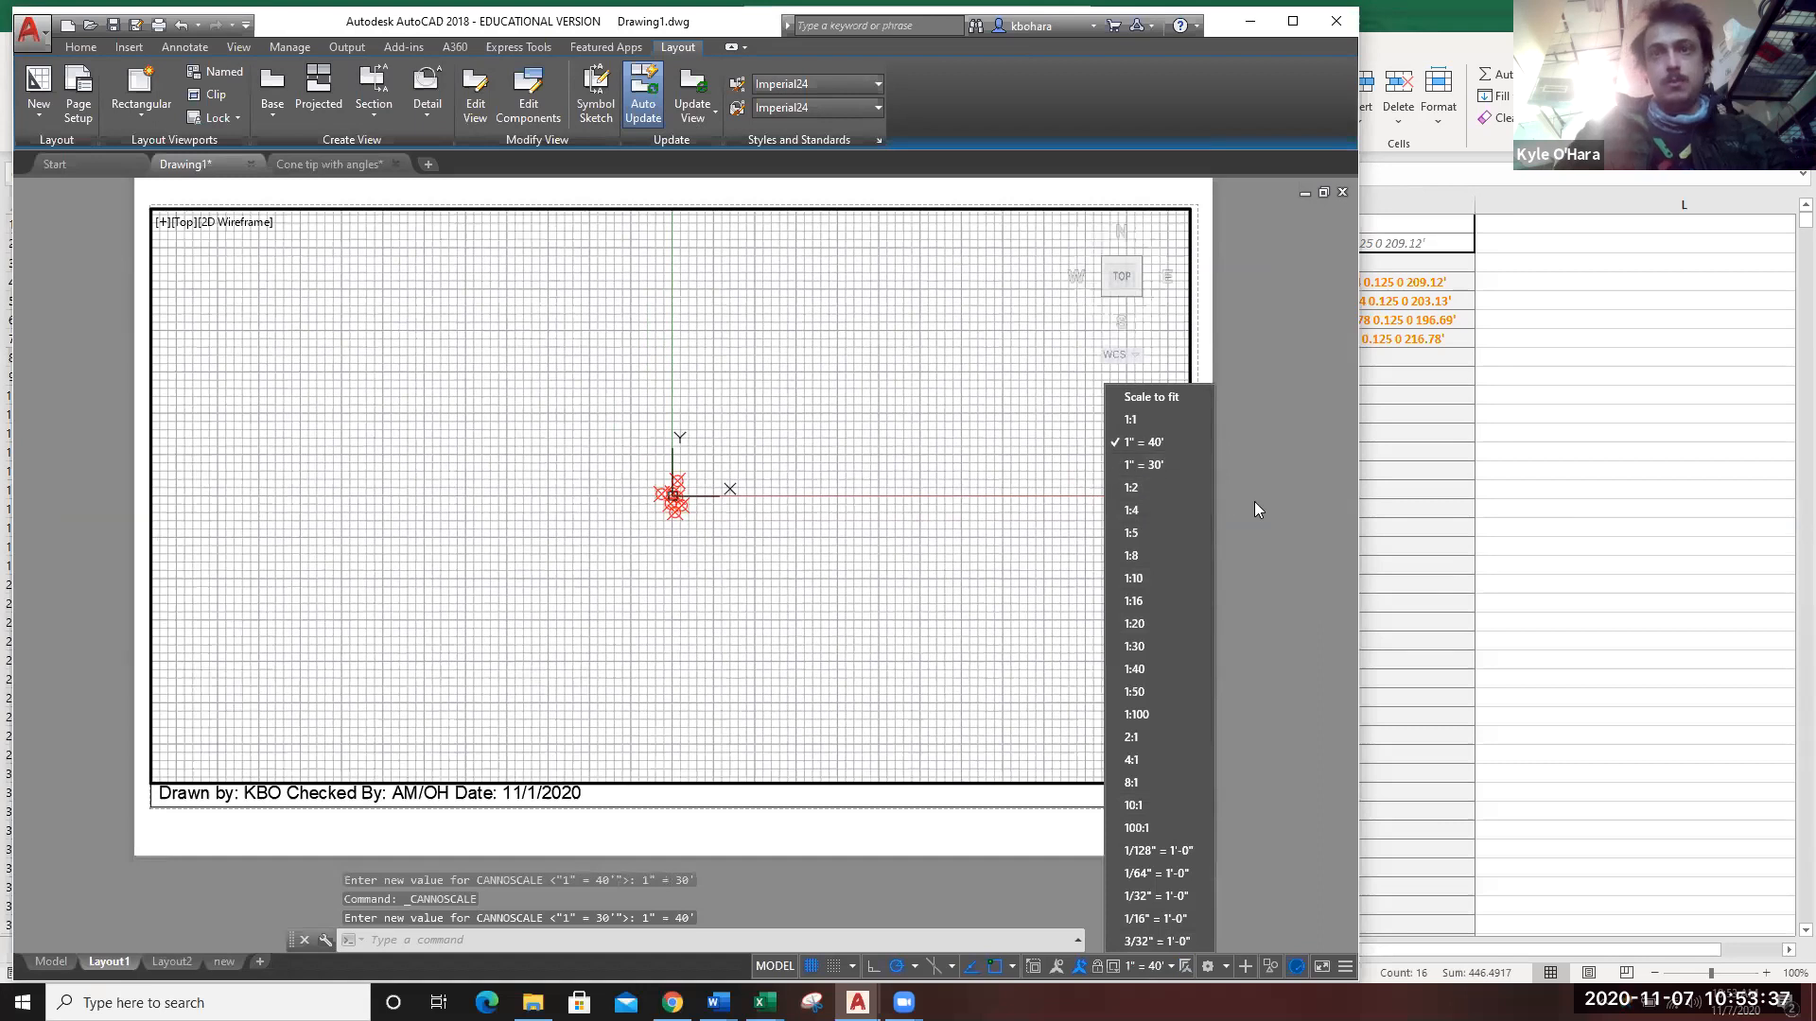
click(1254, 501)
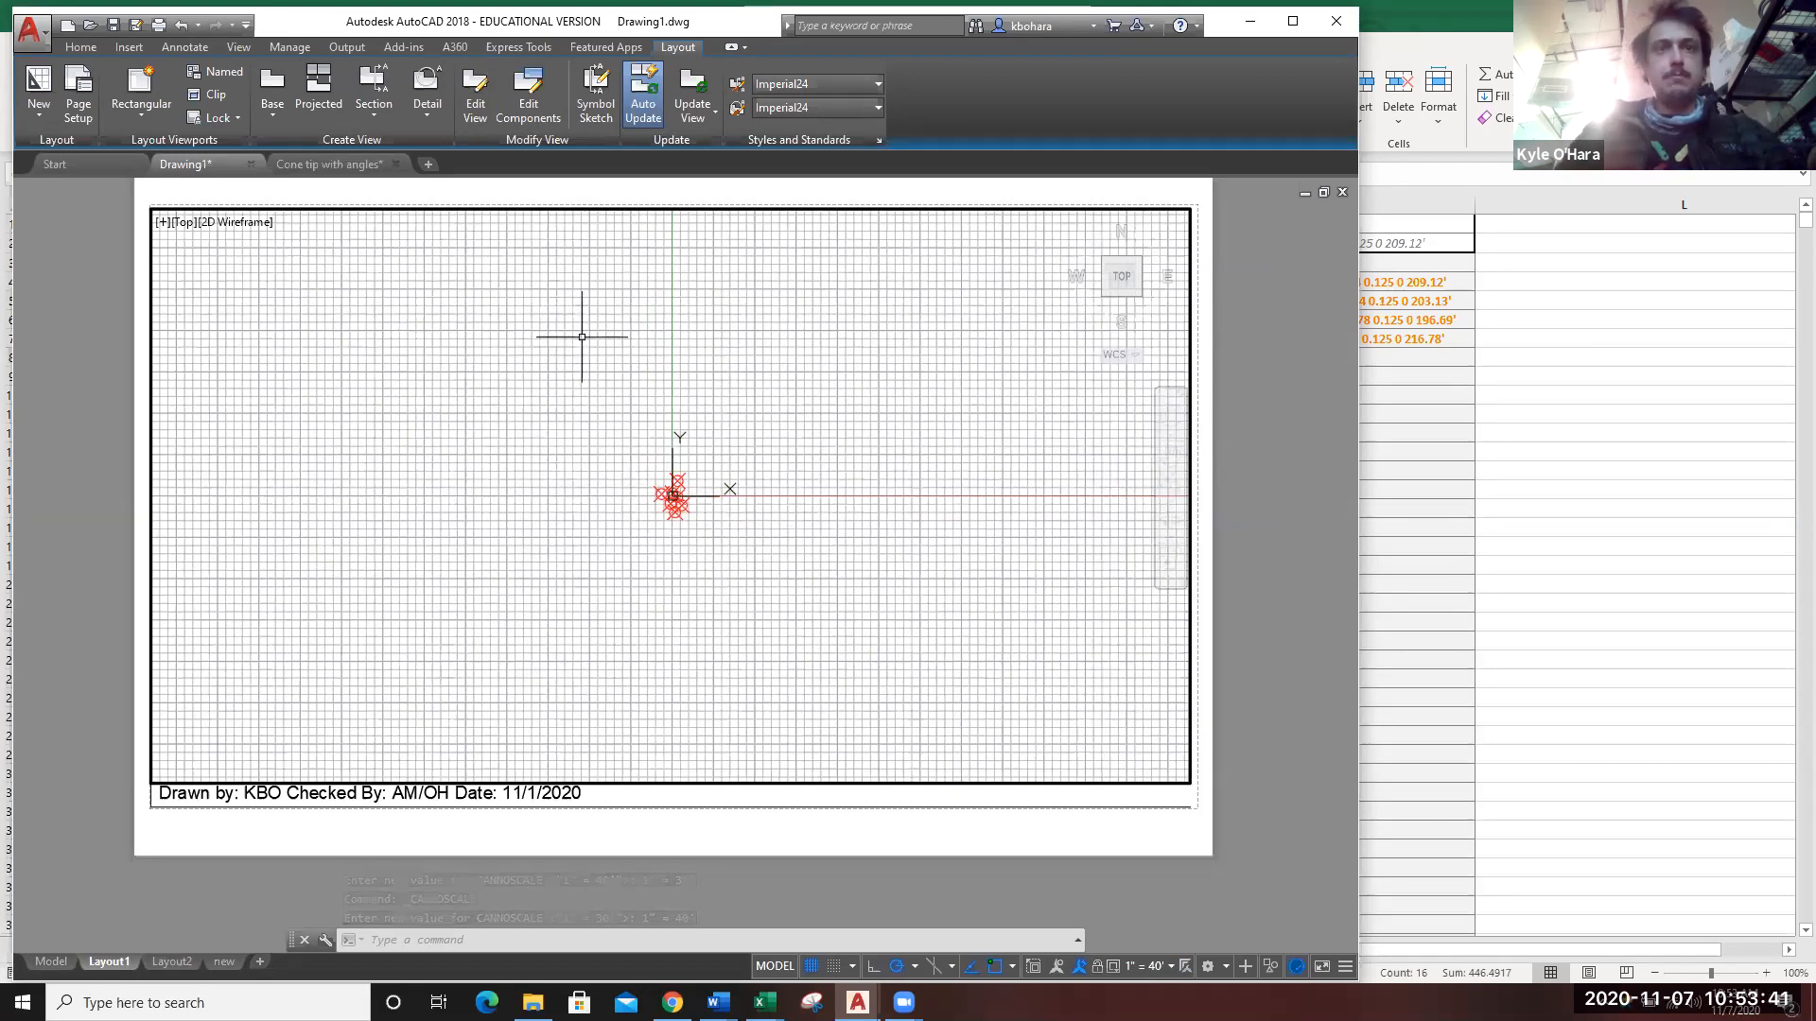
Zoom and pan inside the Layout1 viewport to examine how the survey points sit on the sheet.
scroll(721, 539, up, 4)
middle_drag(899, 466, 592, 498)
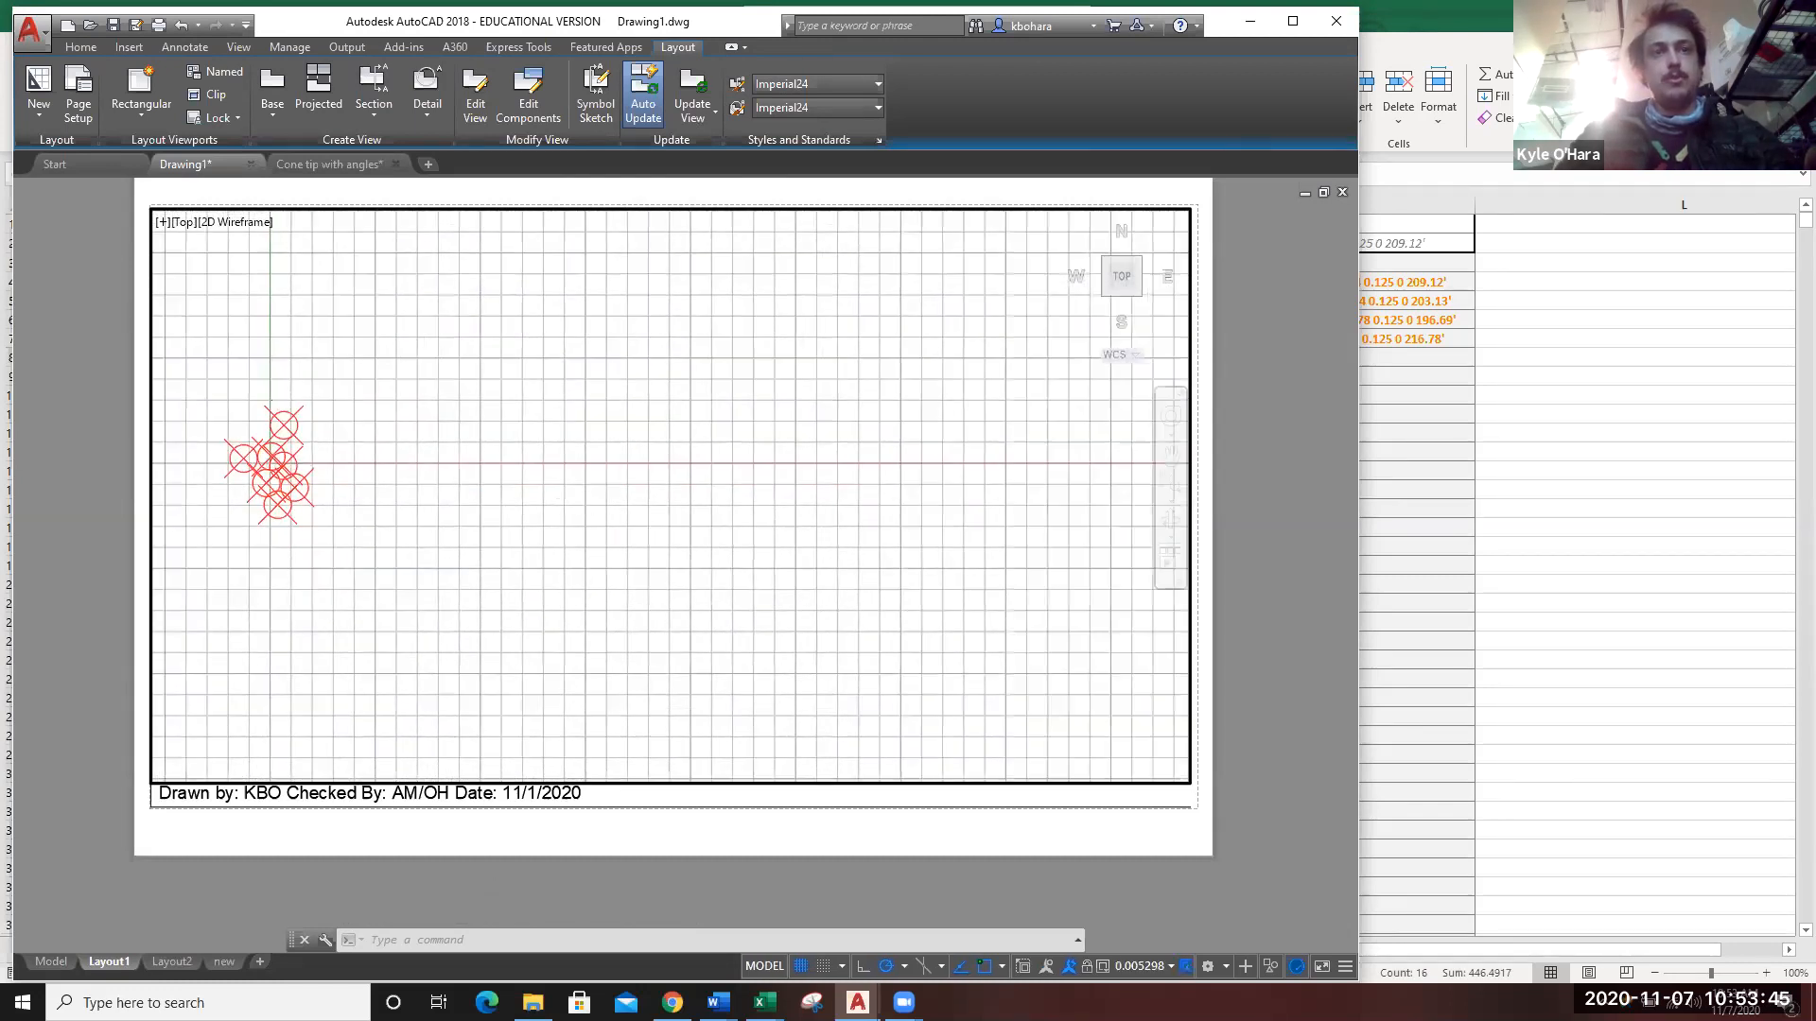
scroll(596, 487, down, 2)
scroll(605, 516, down, 1)
scroll(500, 565, up, 1)
key(Escape)
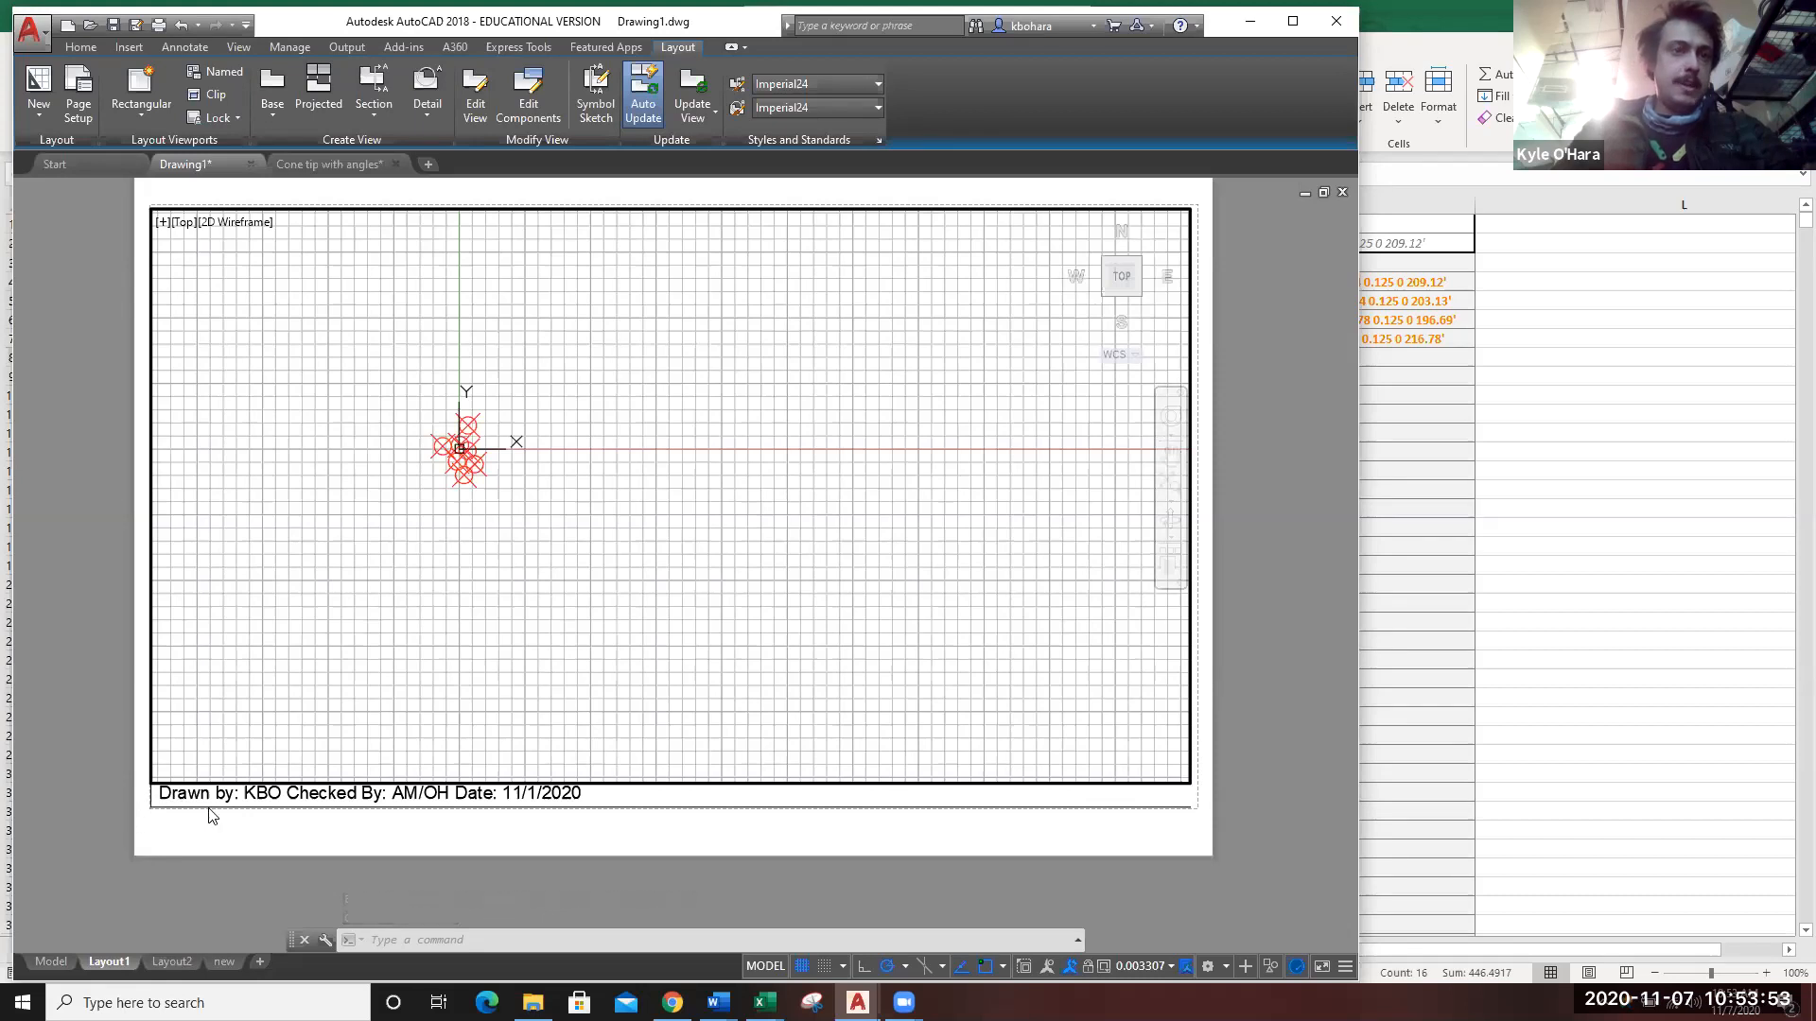
key(Escape)
key(Escape)
key(Escape)
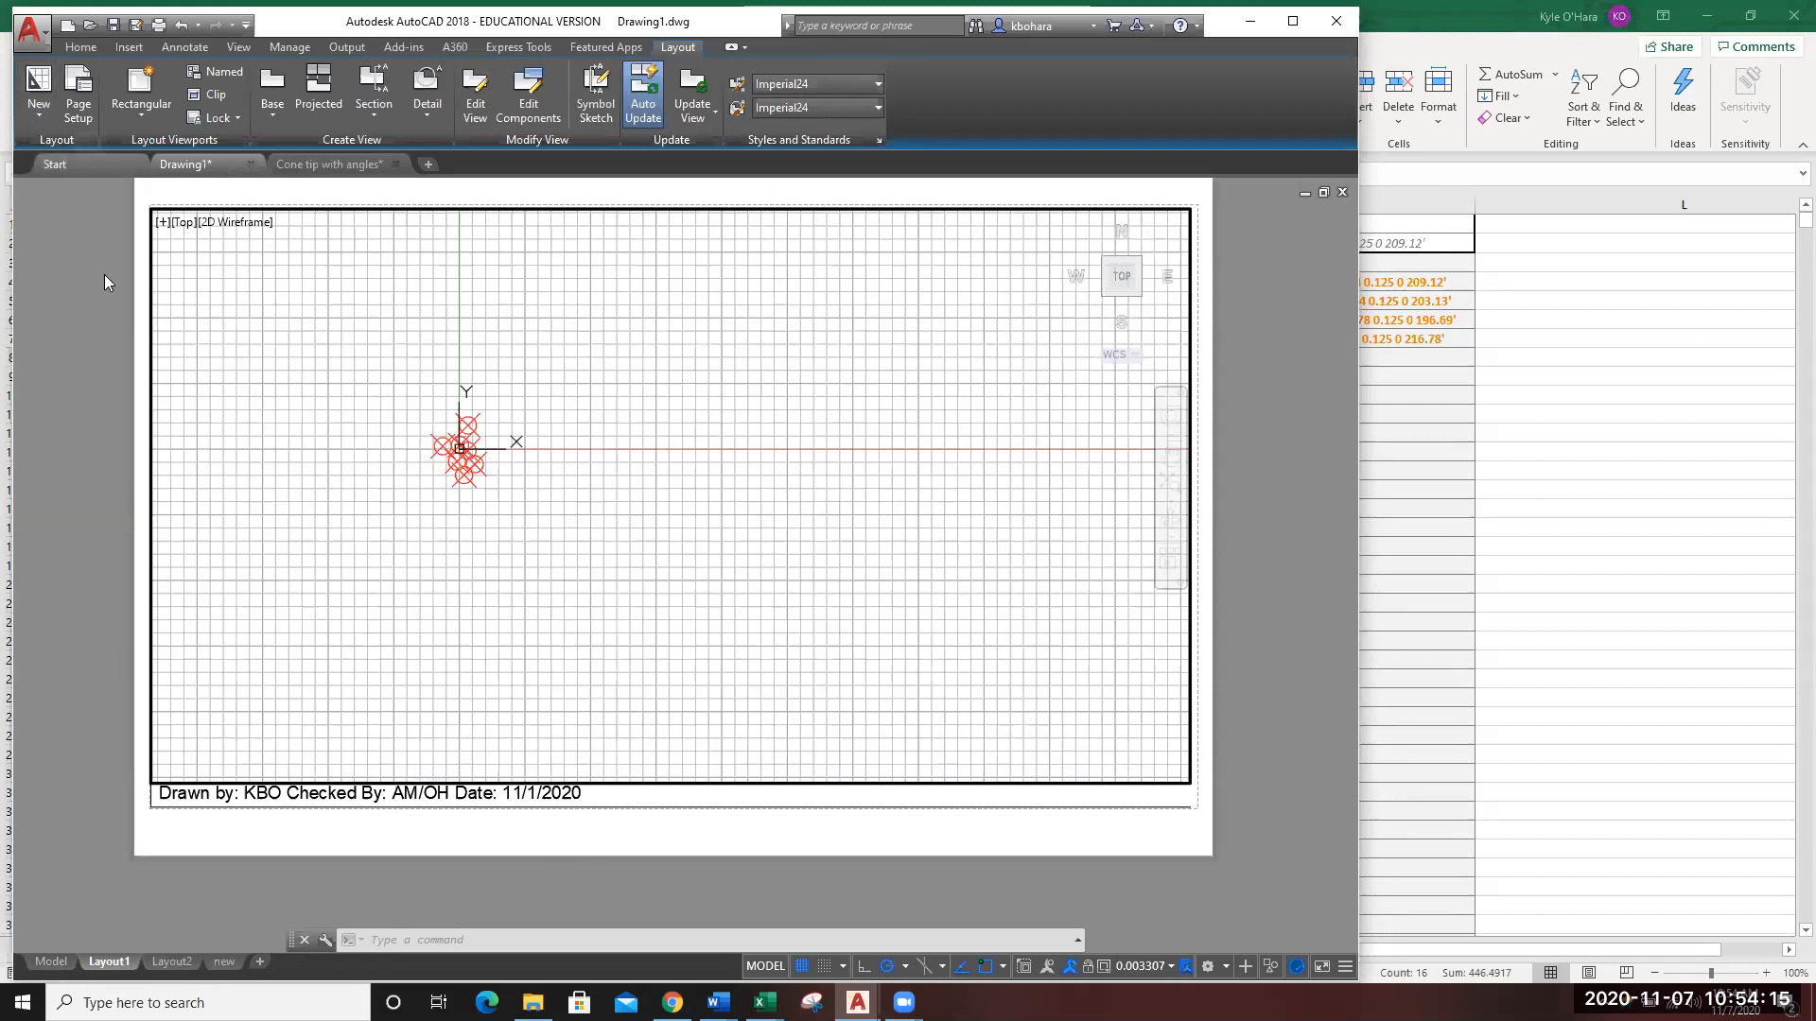
Compare the survey points in model space and in the Layout1 viewport, and look over the available viewport scales.
click(49, 961)
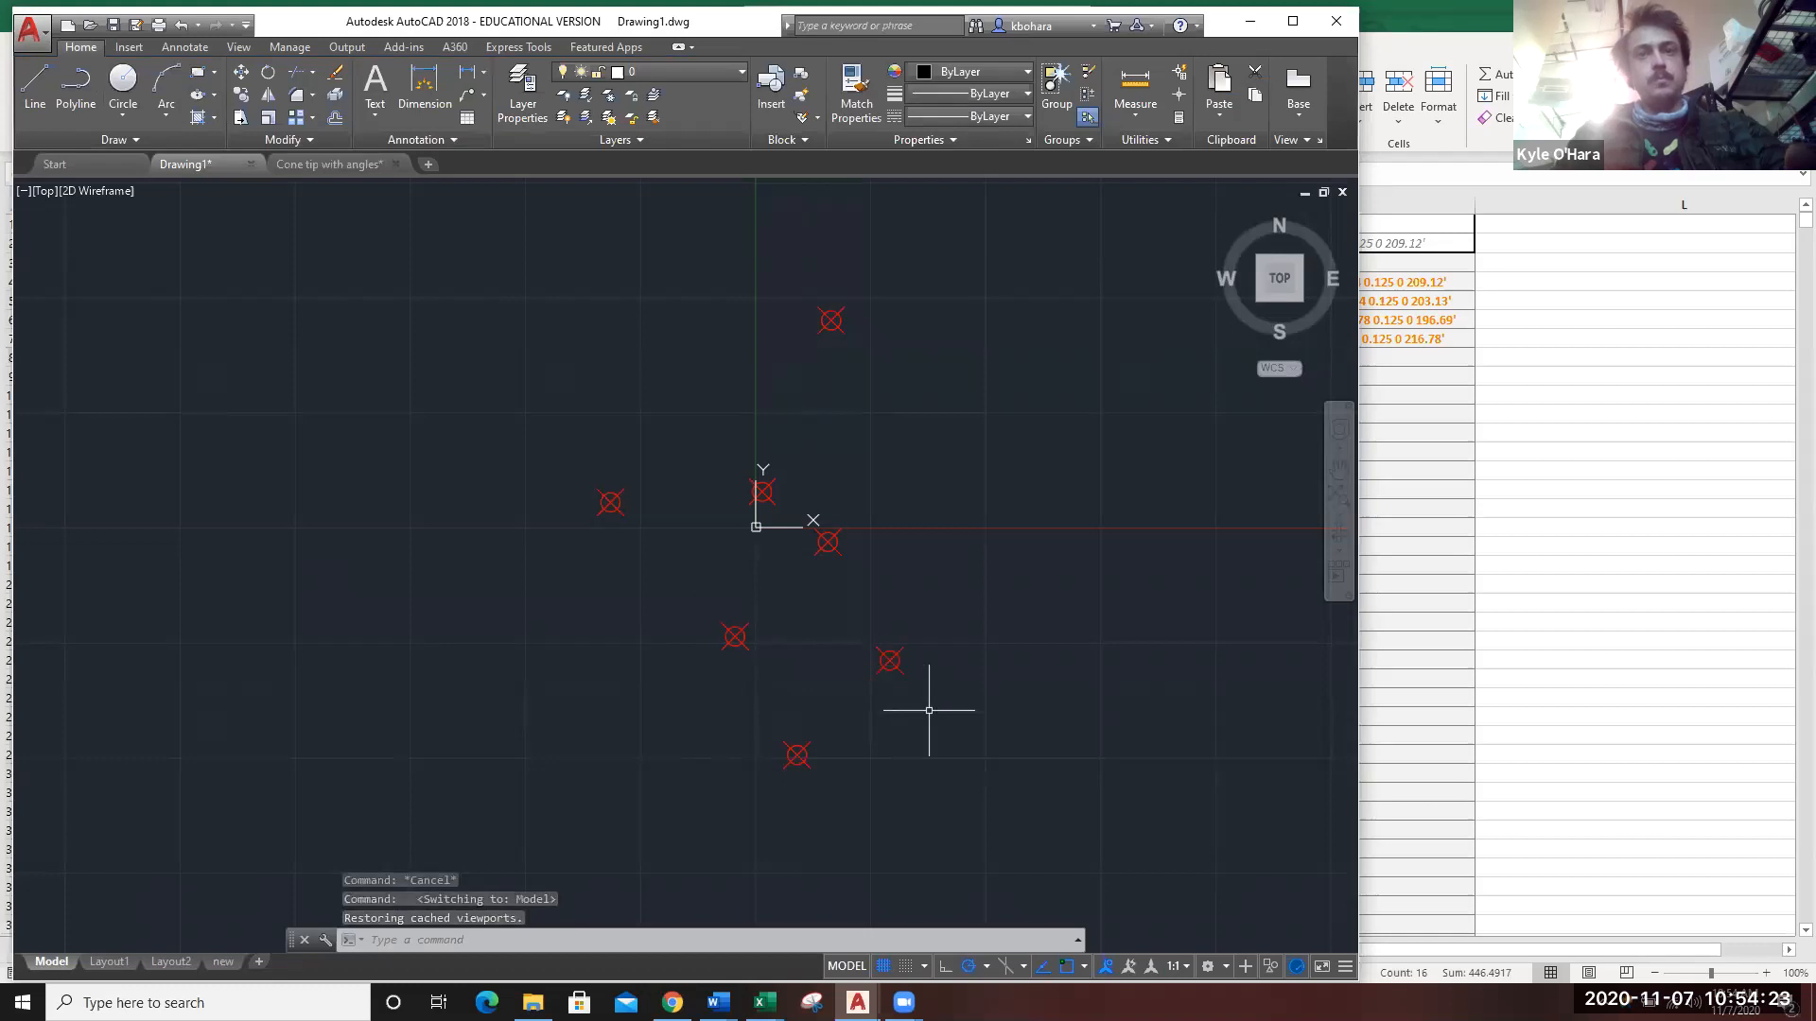
click(1001, 819)
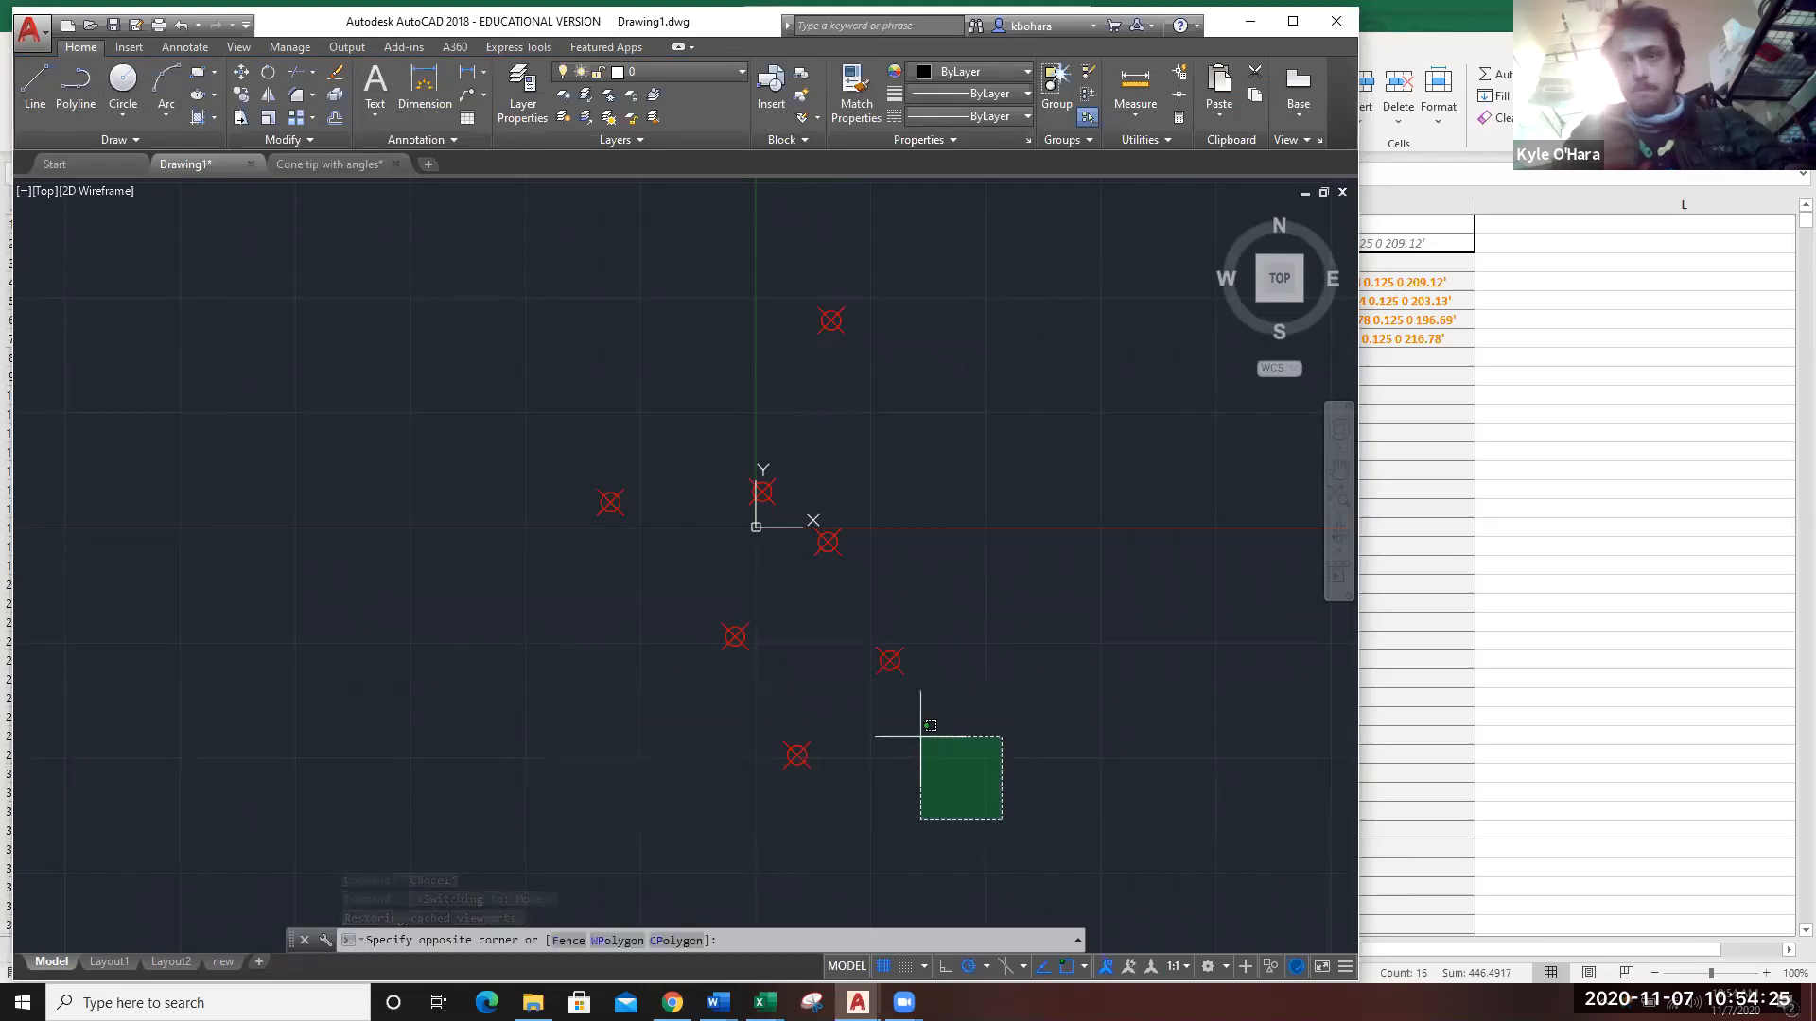
key(Escape)
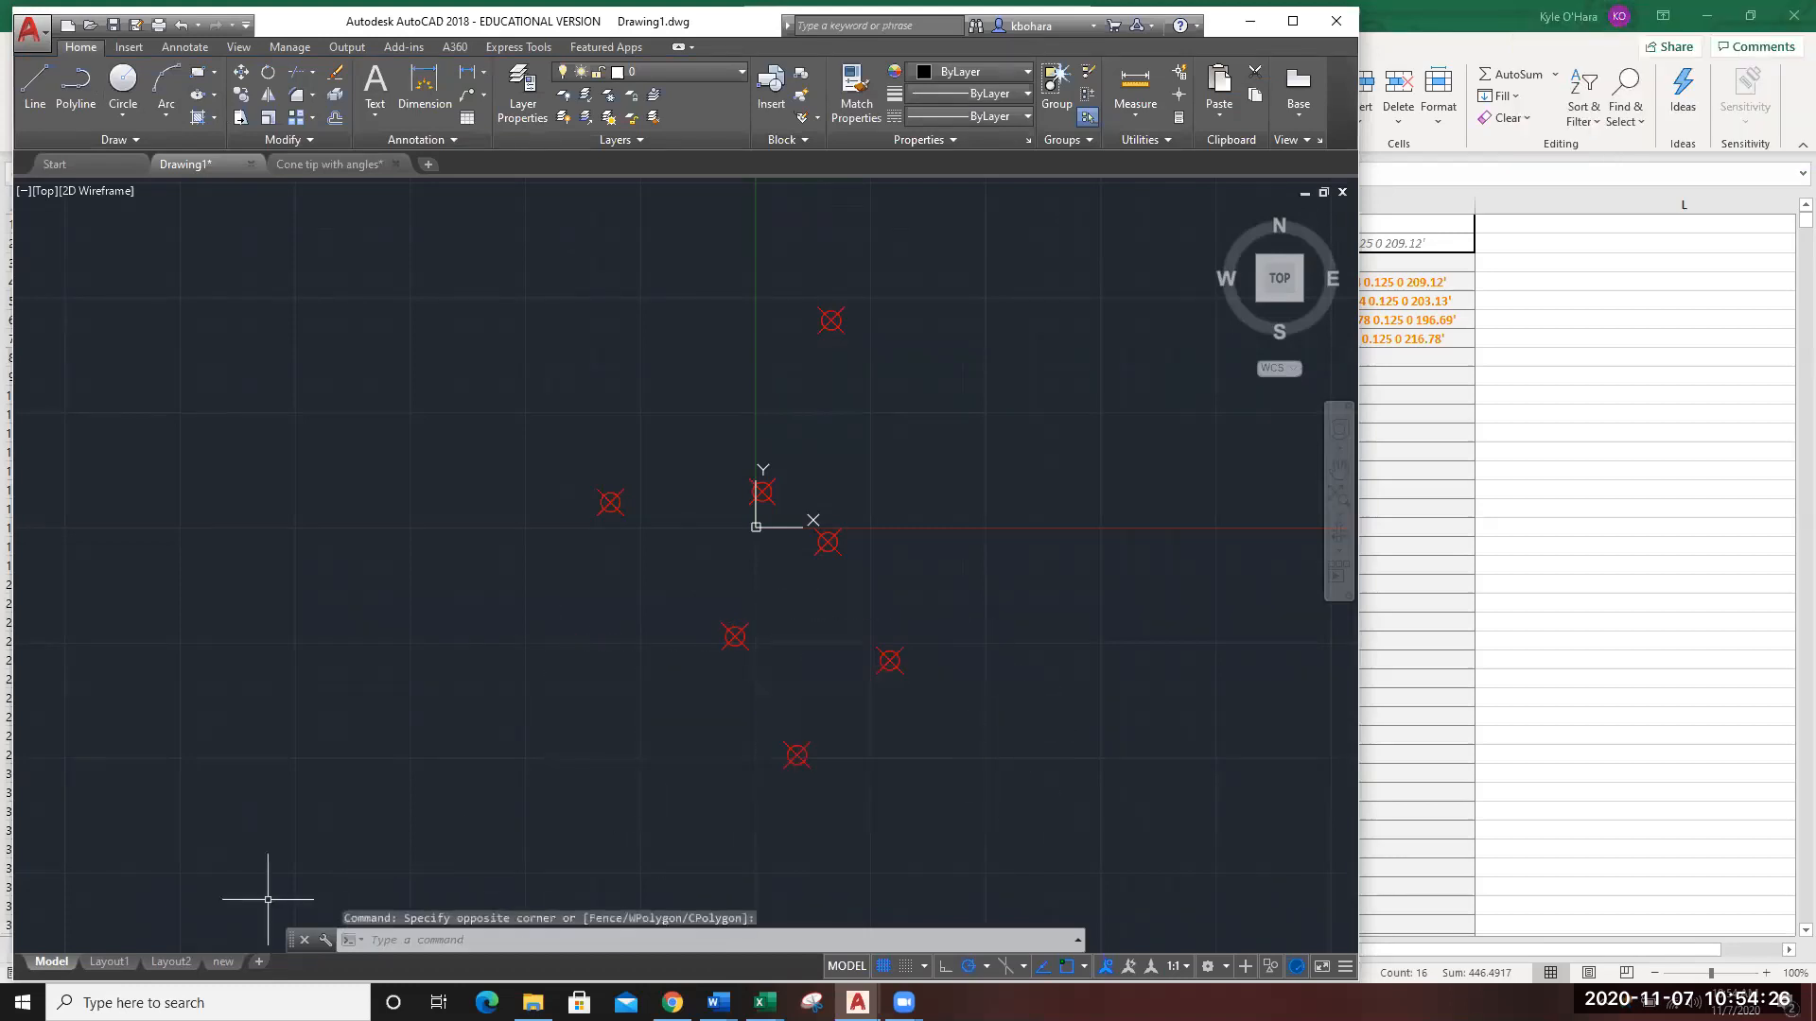
click(100, 964)
middle_drag(352, 599, 438, 628)
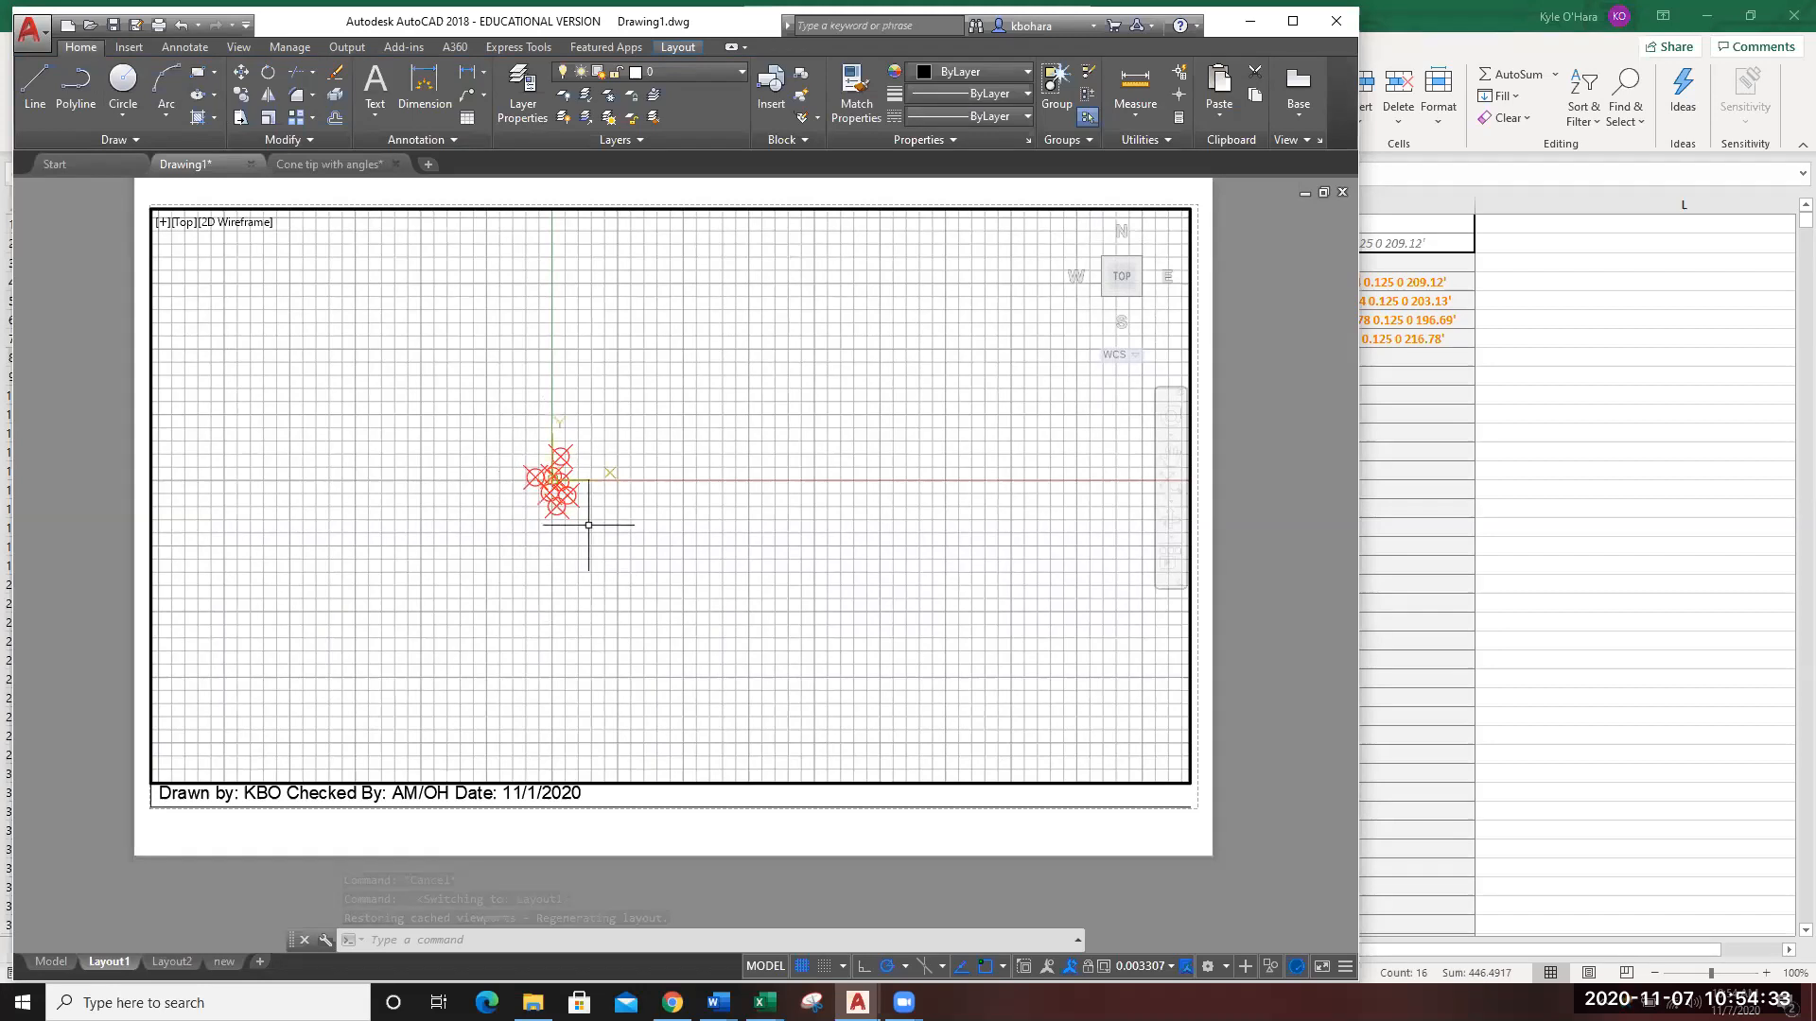
click(1133, 969)
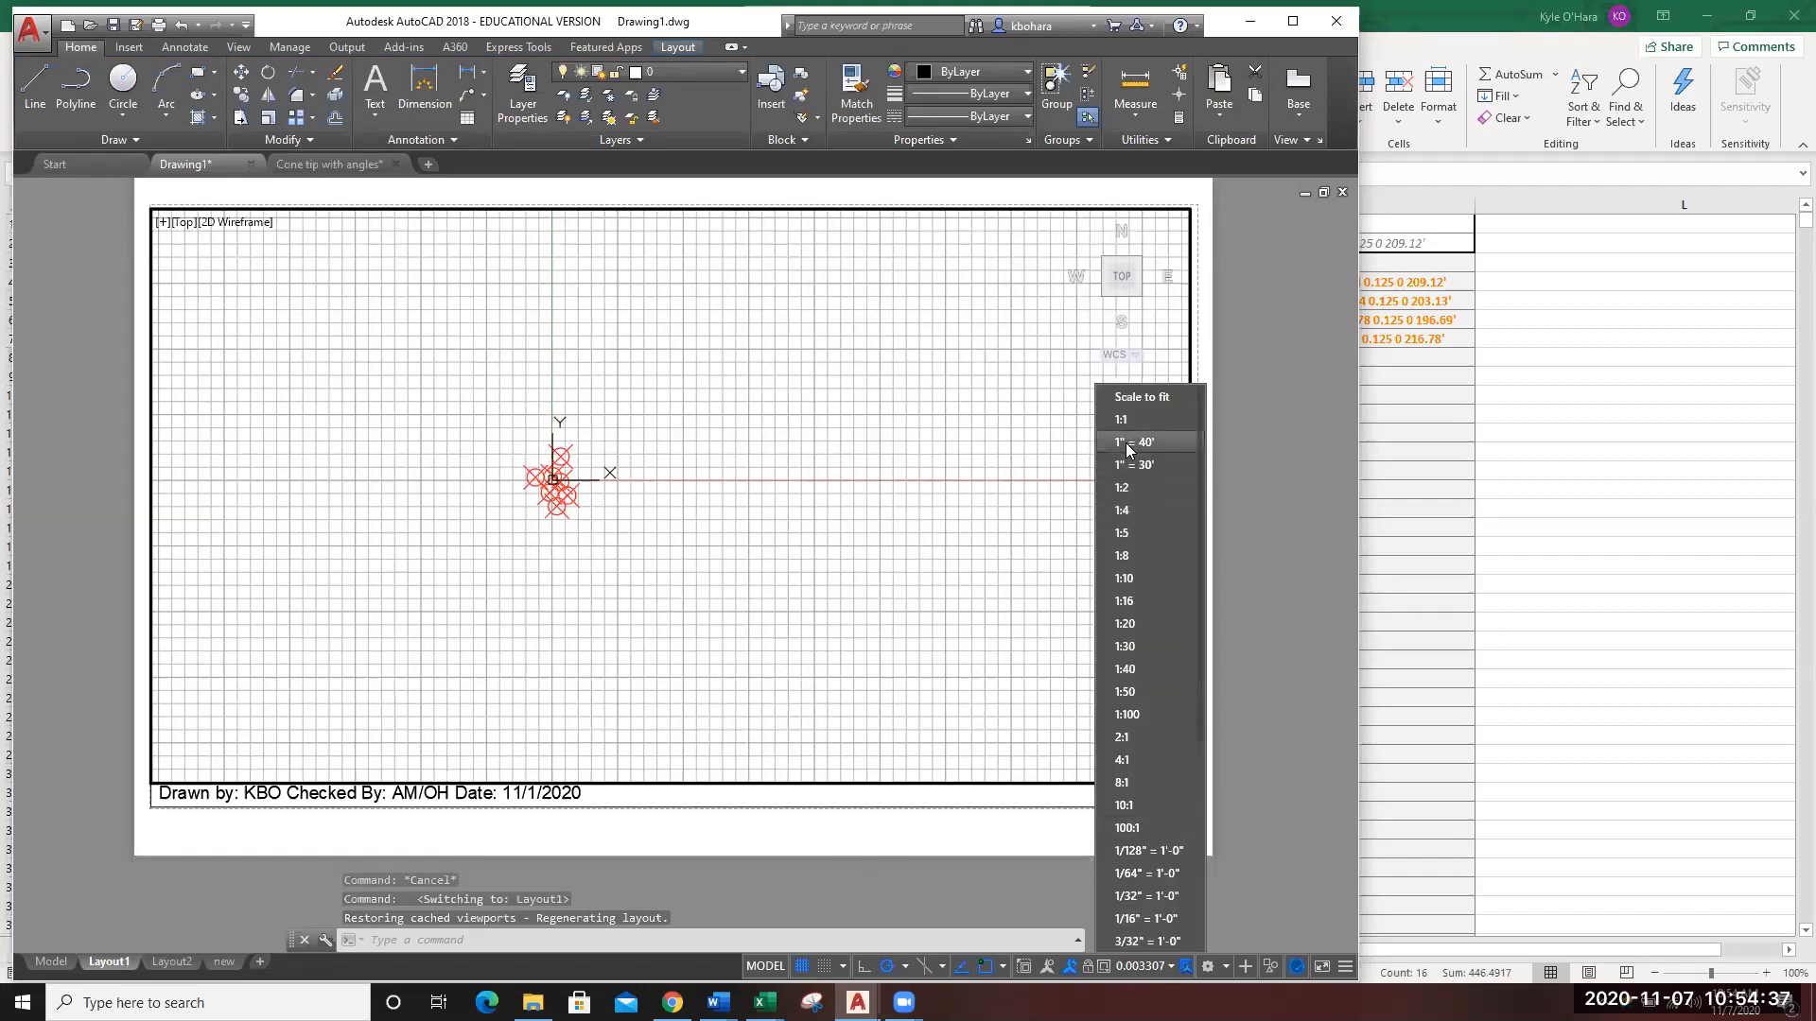
click(625, 501)
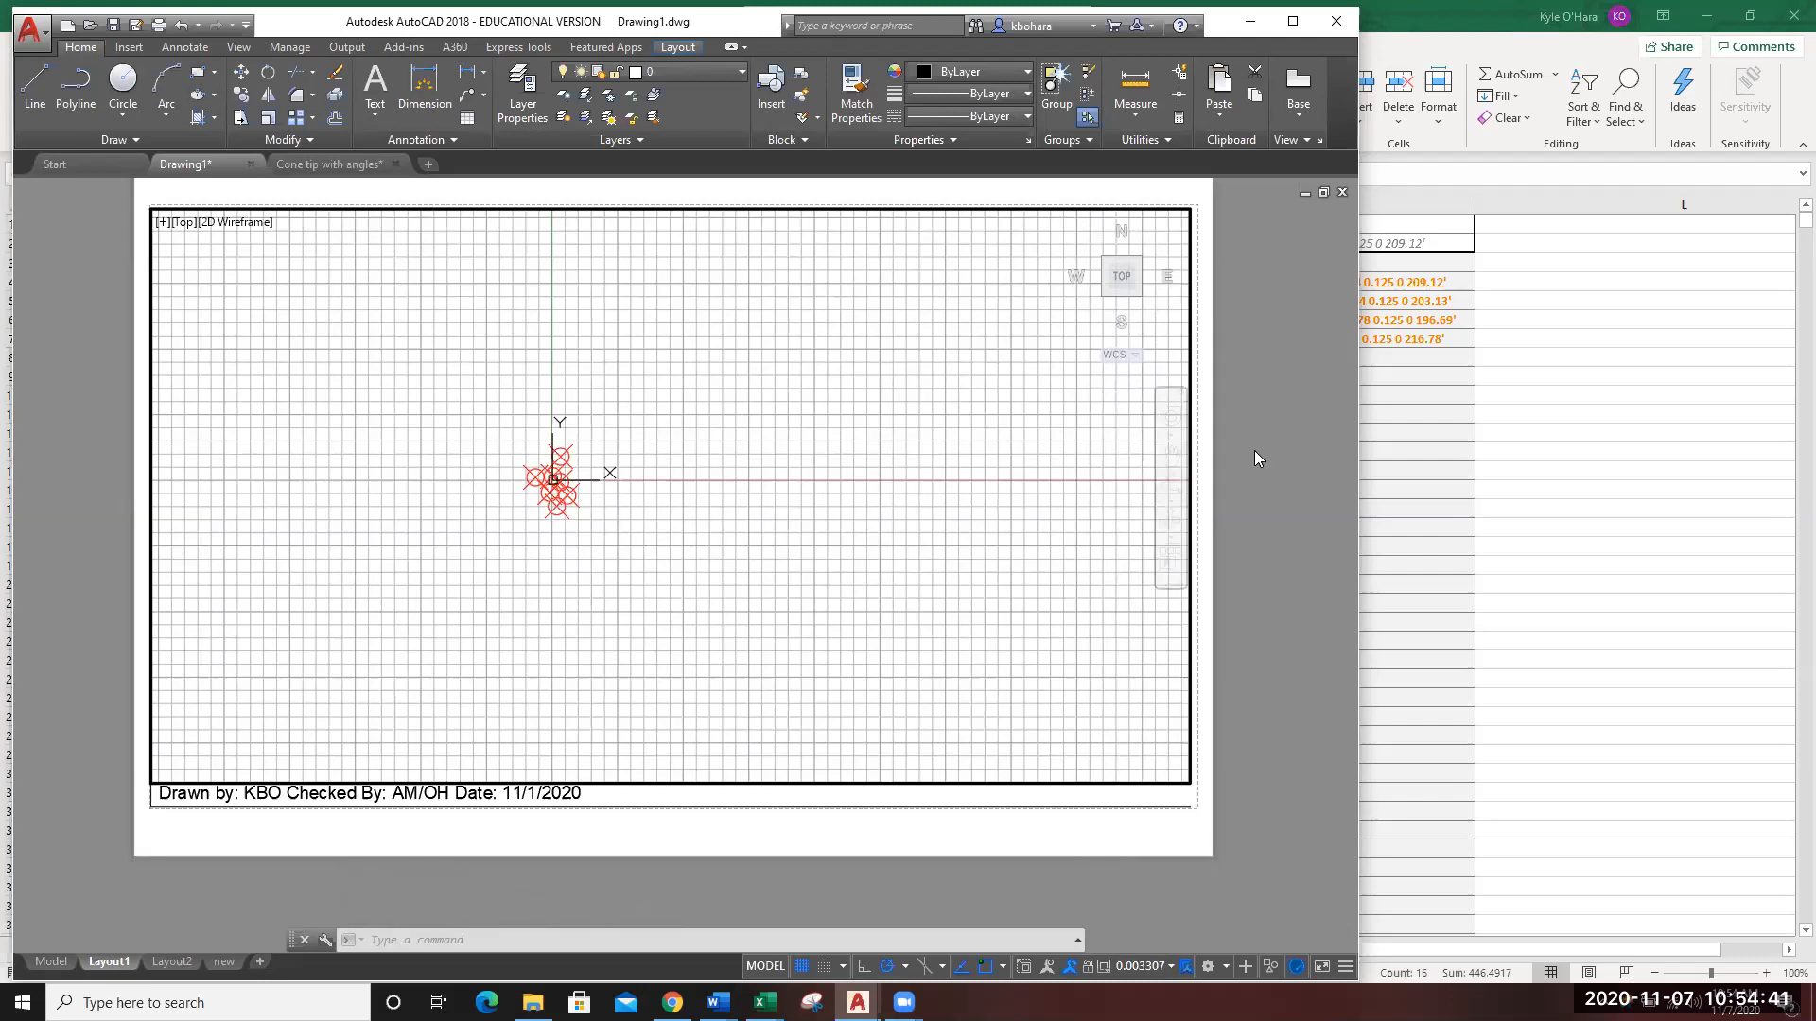
Return to model space, switch to the Excel topo sheet and review the vertical and horizontal distances of the four survey rows.
click(51, 962)
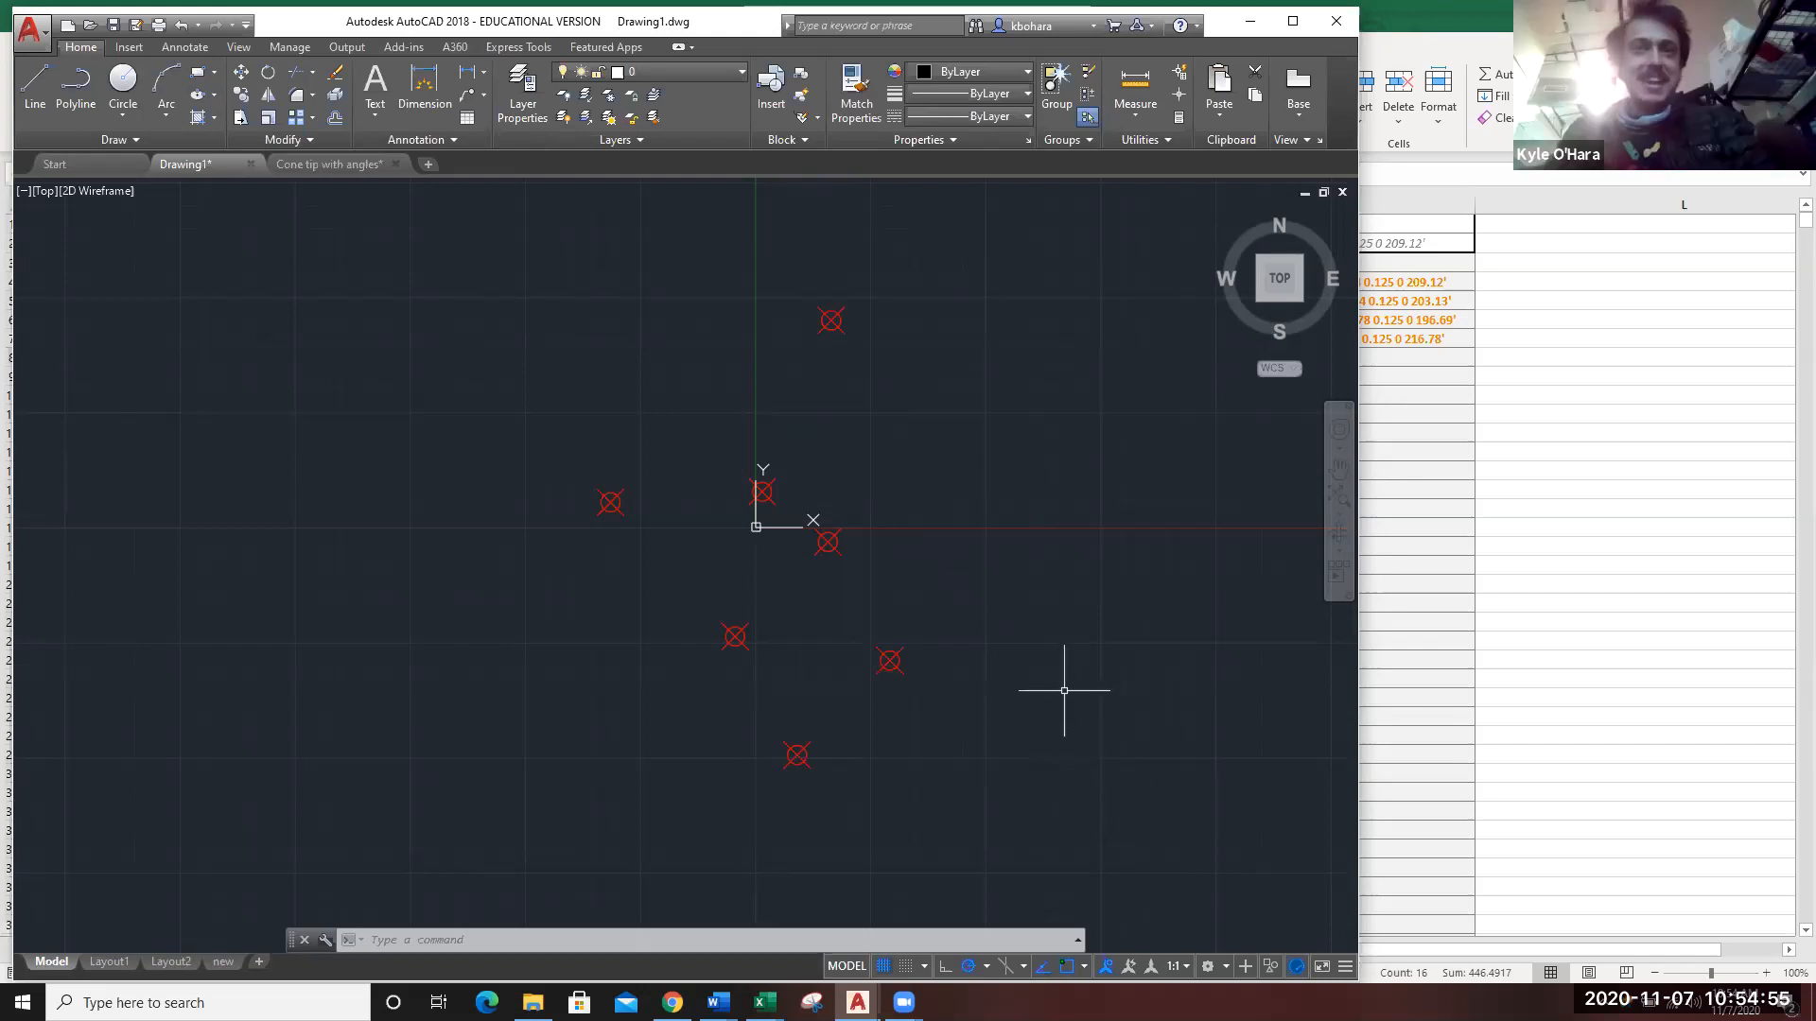
click(1123, 808)
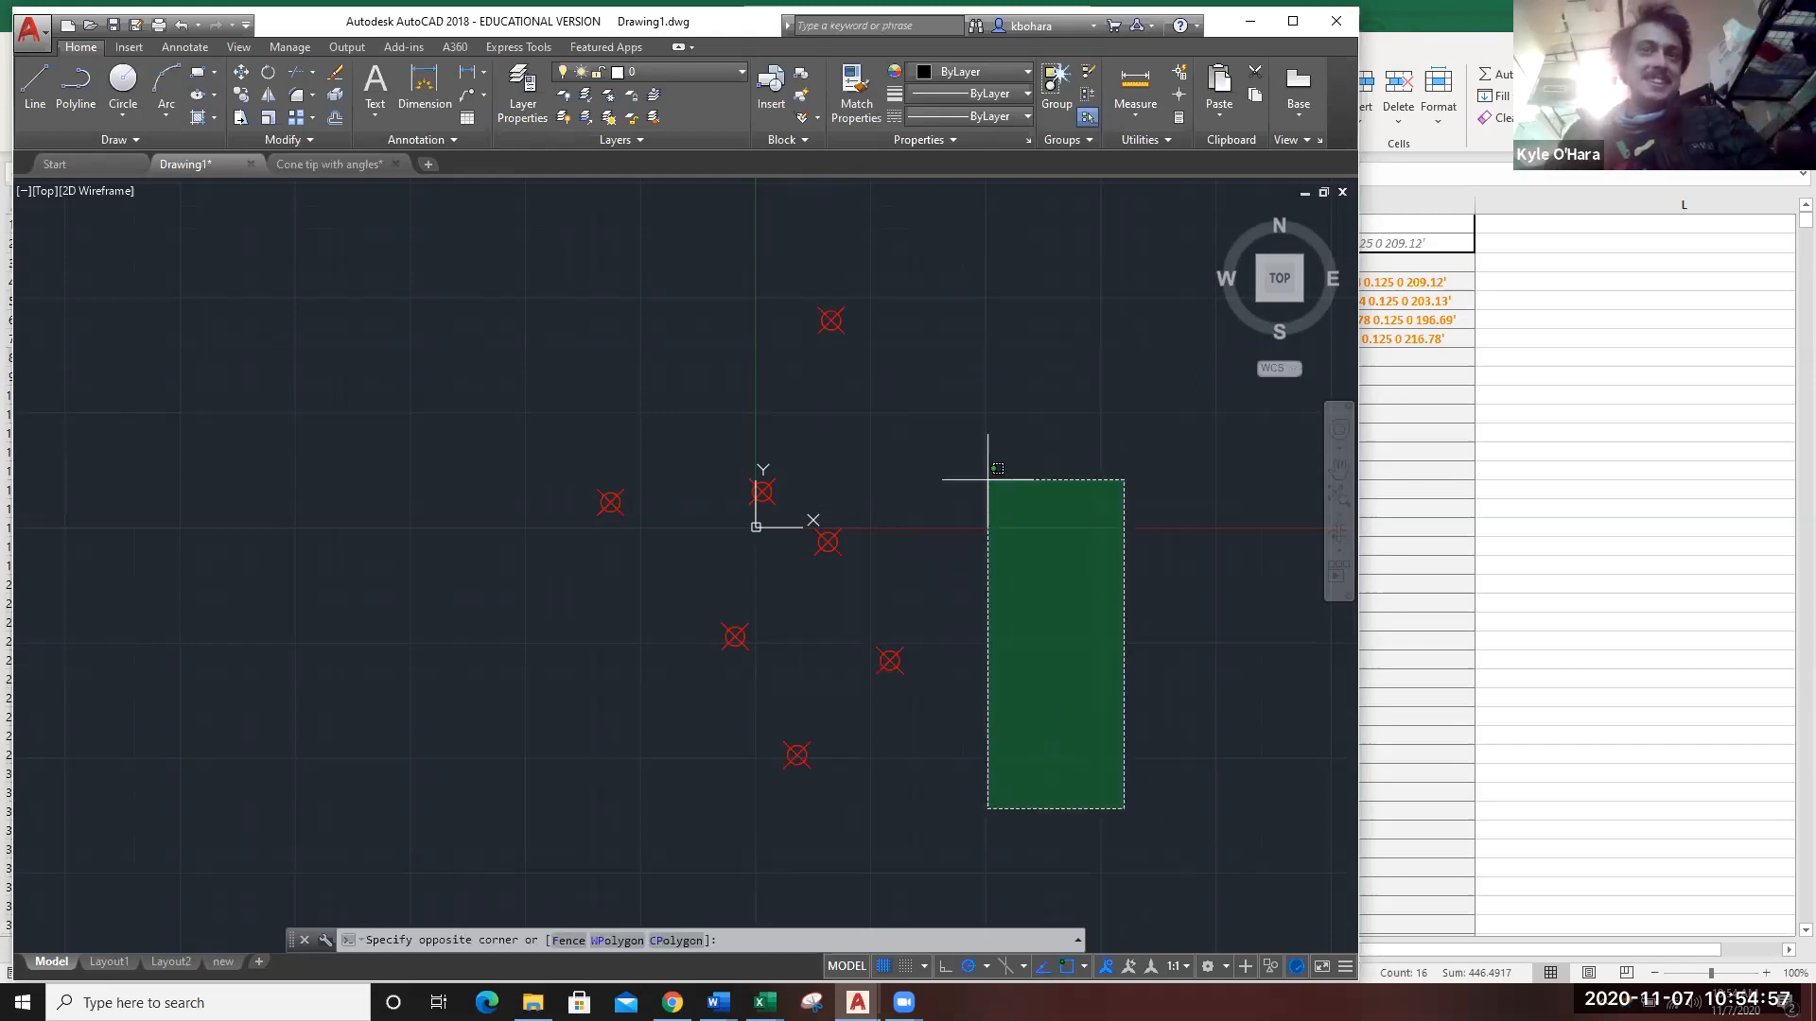
click(1046, 253)
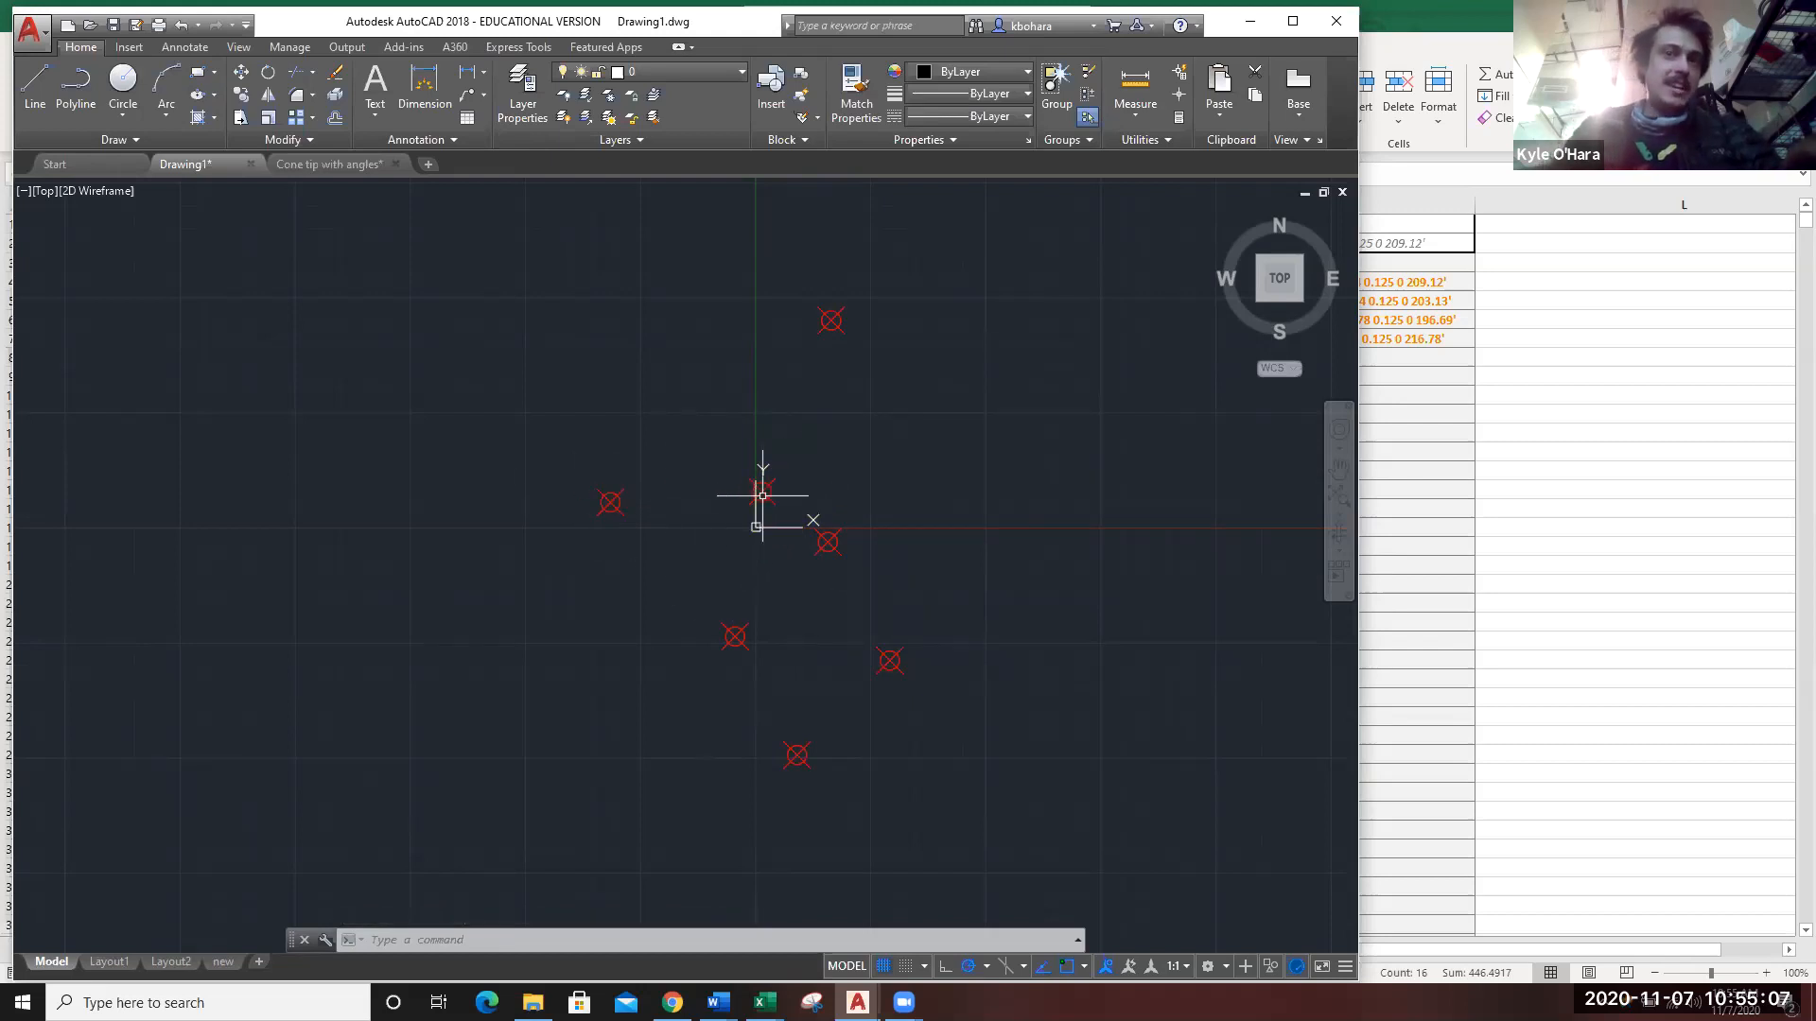
click(1397, 18)
click(121, 284)
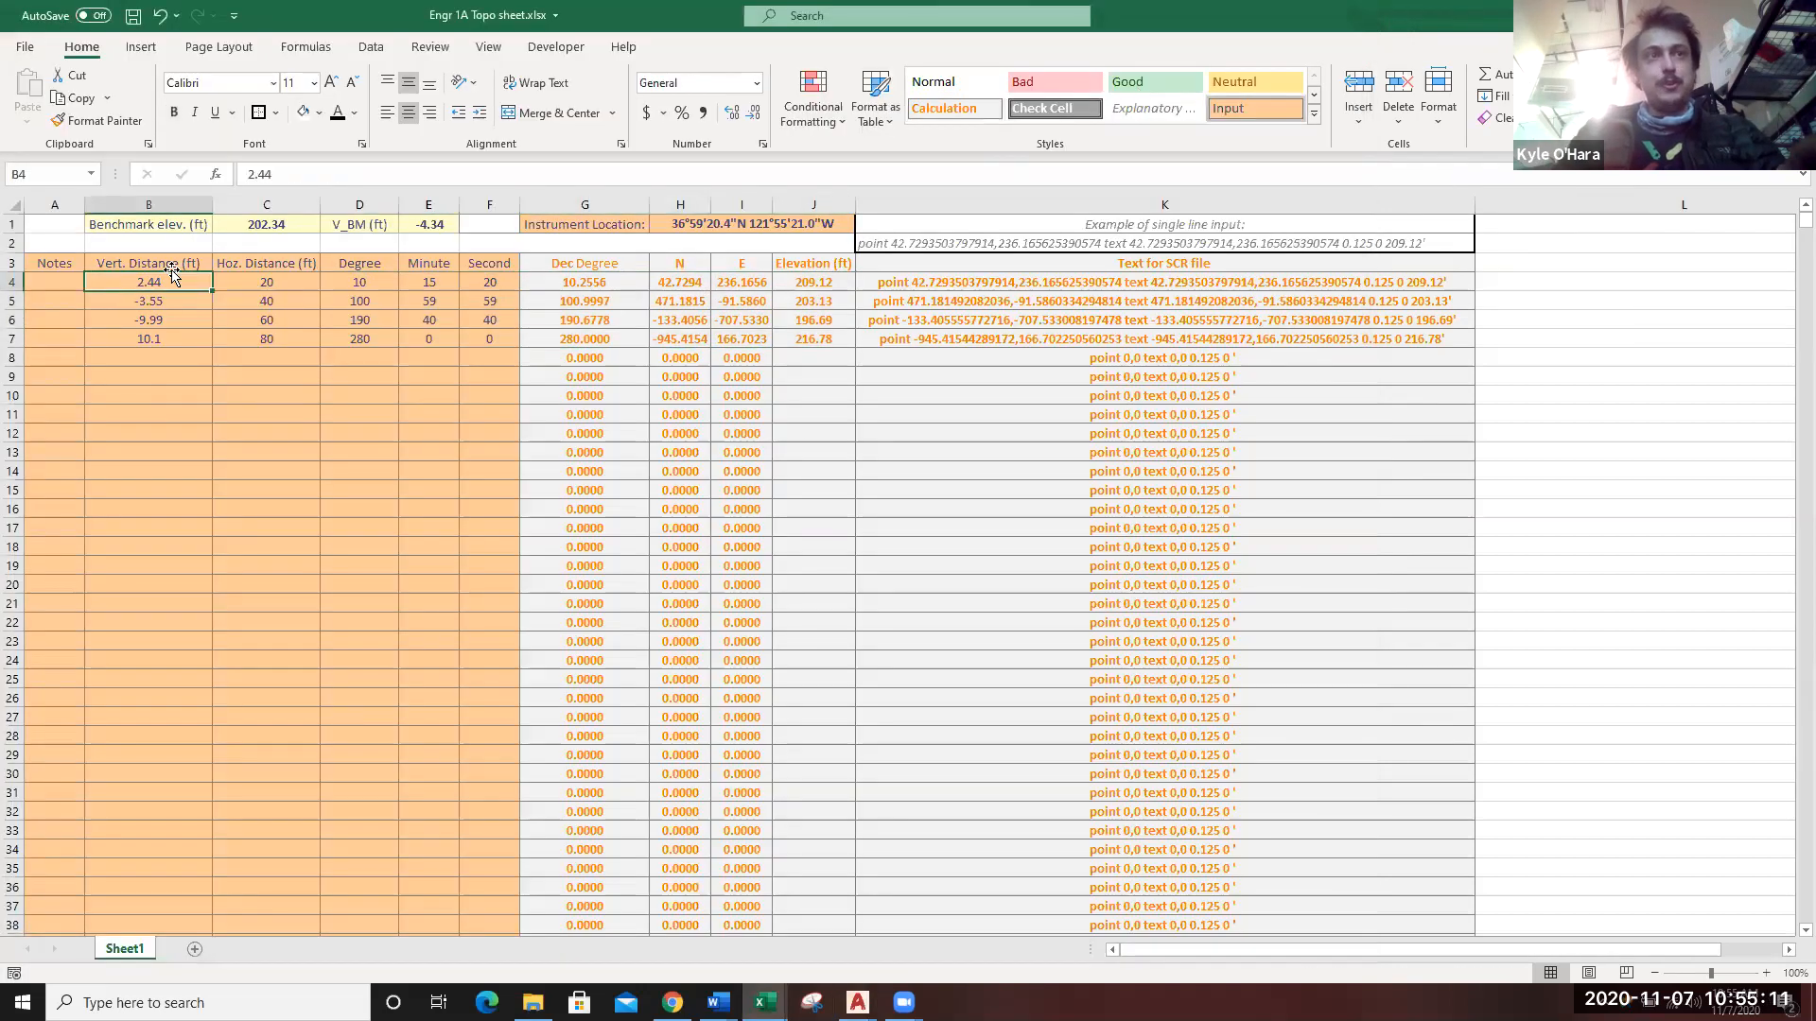
drag(265, 275, 193, 340)
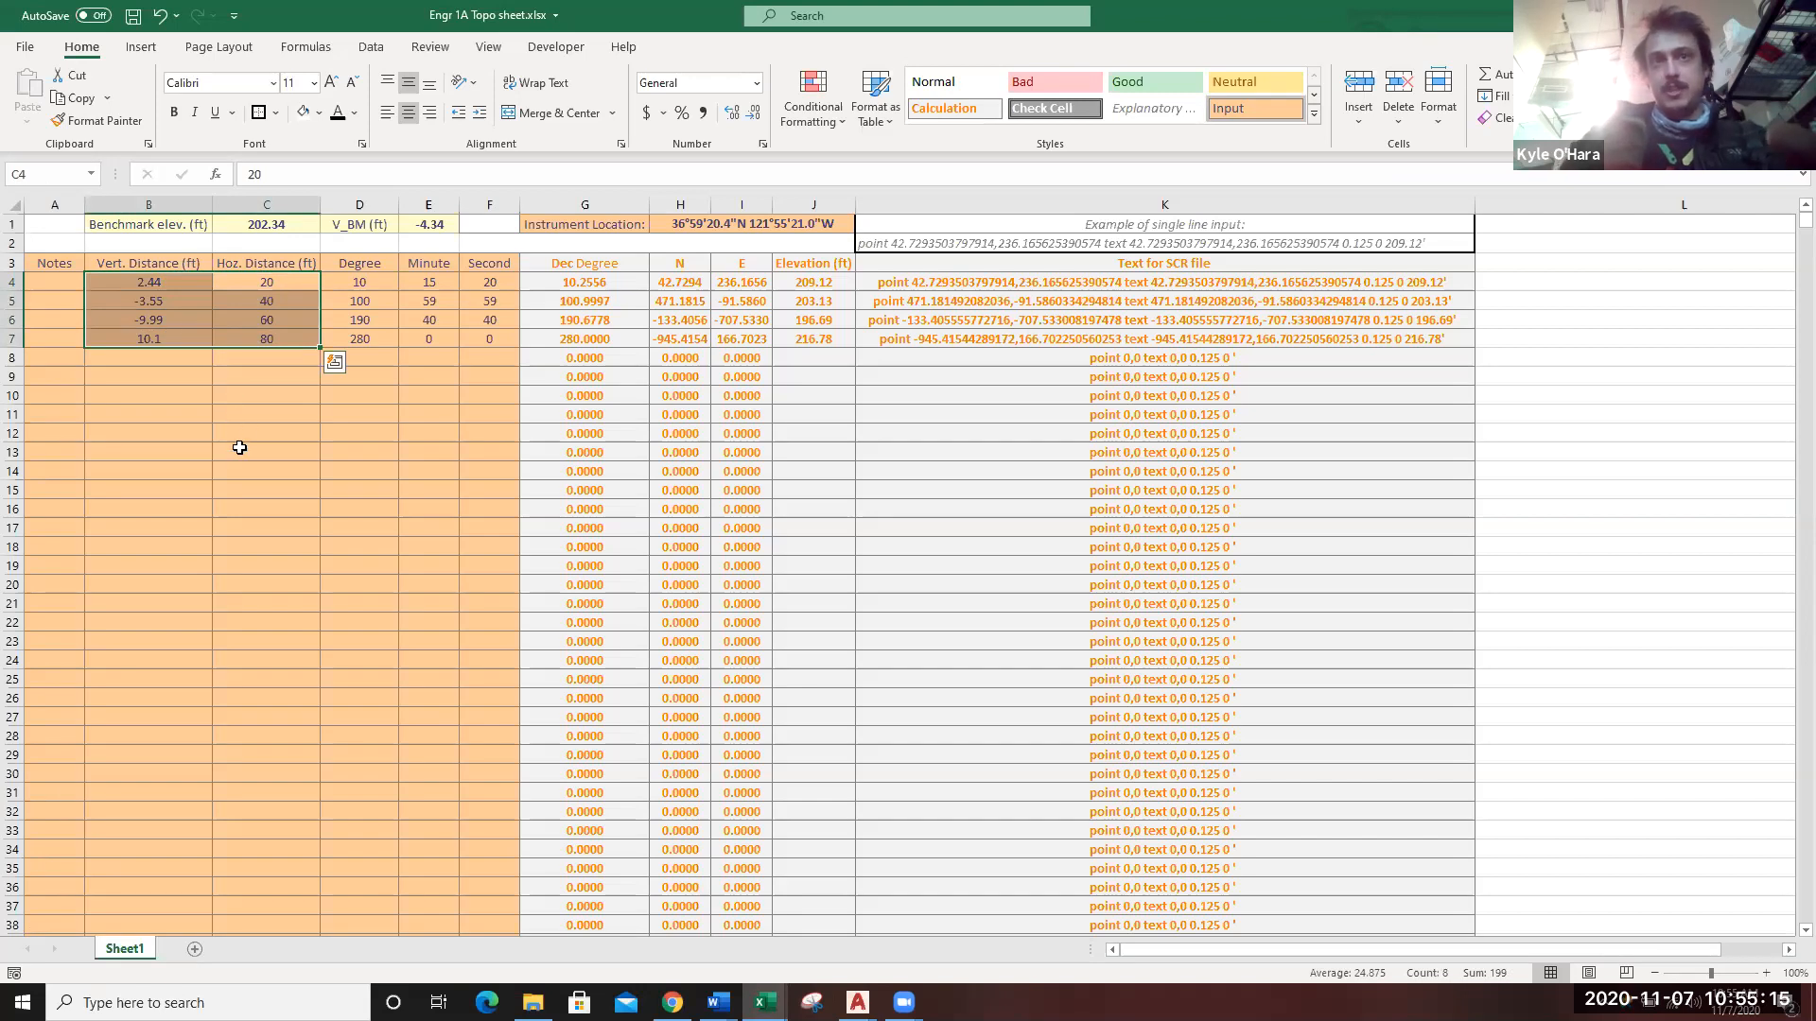
click(271, 403)
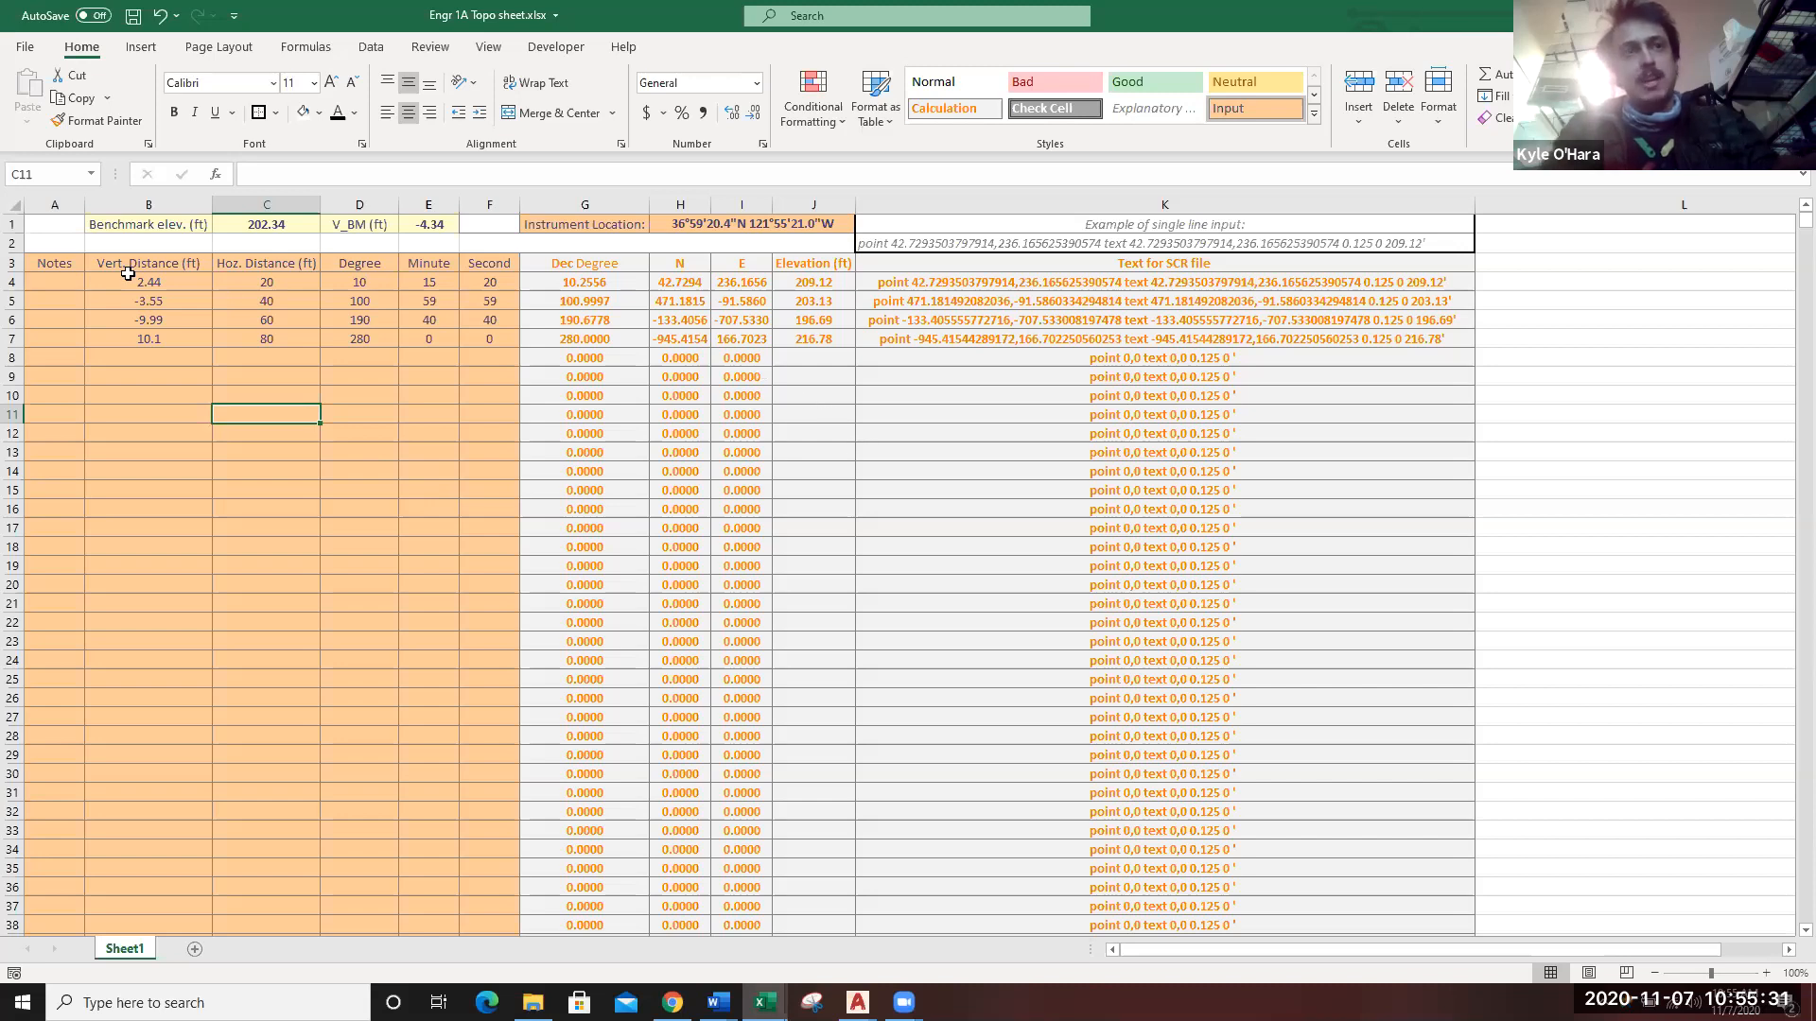
Arrange the windows so that a reduced Excel topo sheet overlaps the repositioned AutoCAD drawing.
click(857, 1002)
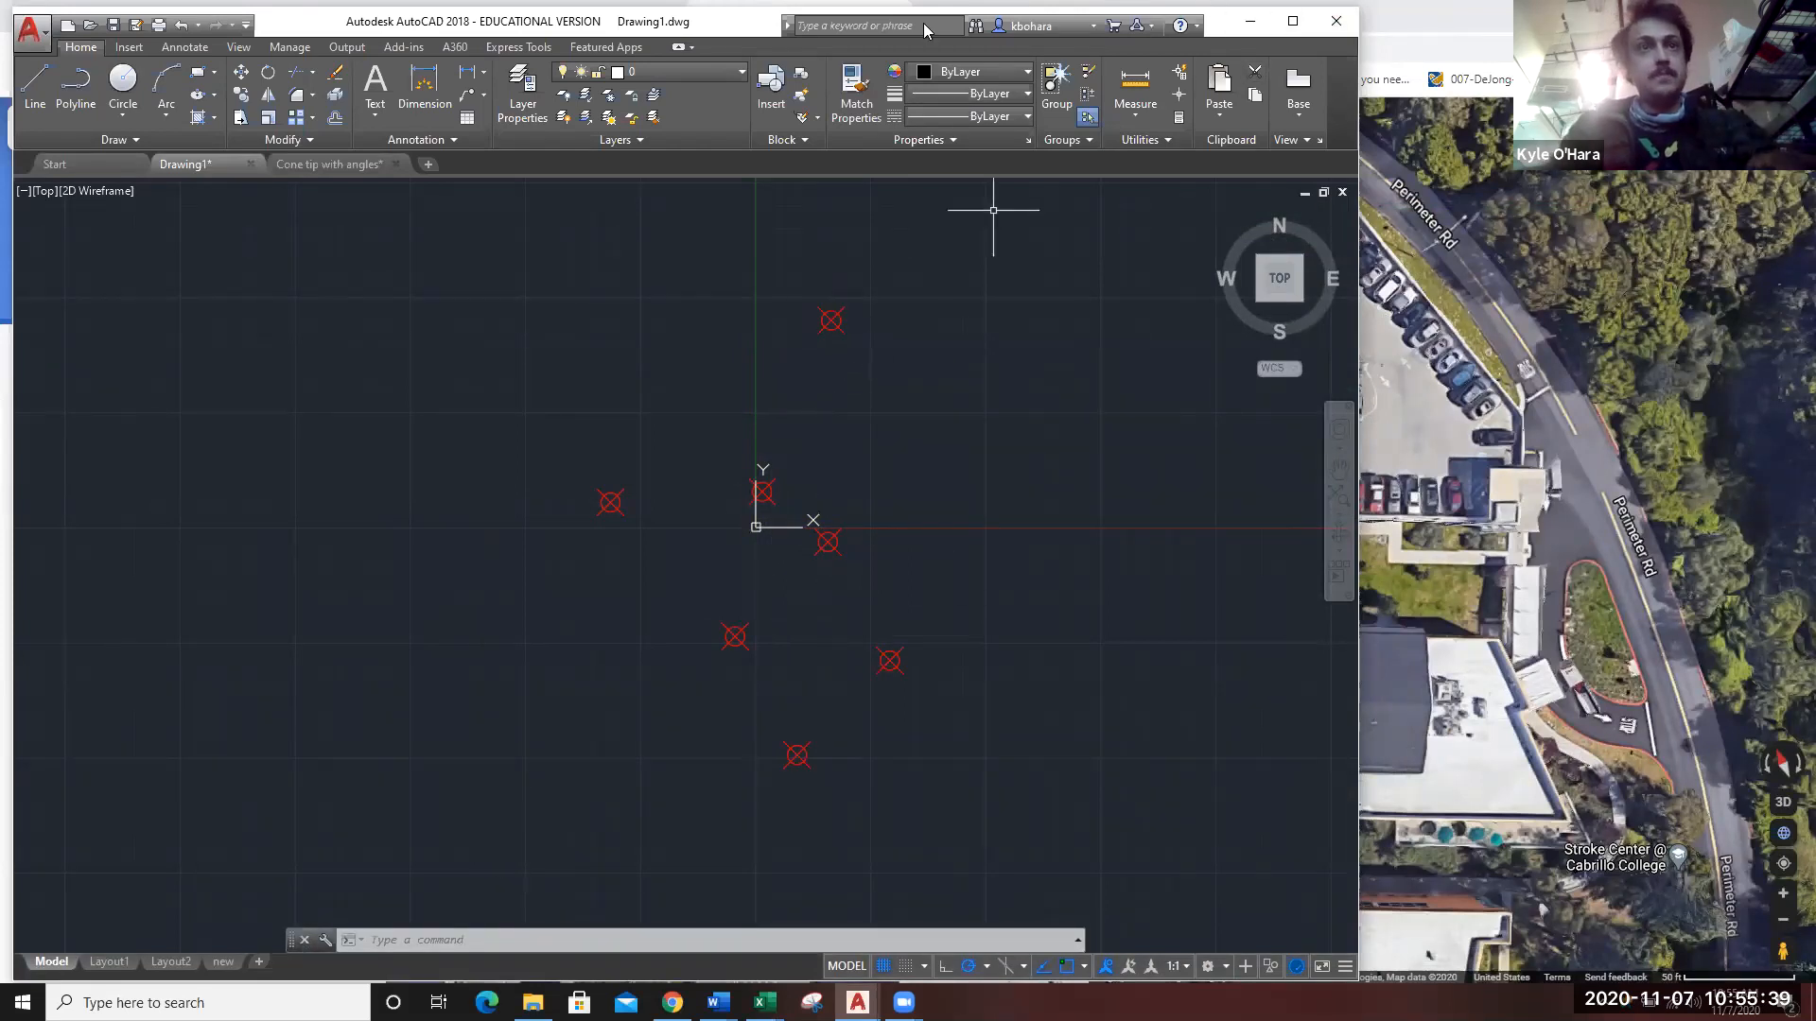
drag(923, 22, 1077, 22)
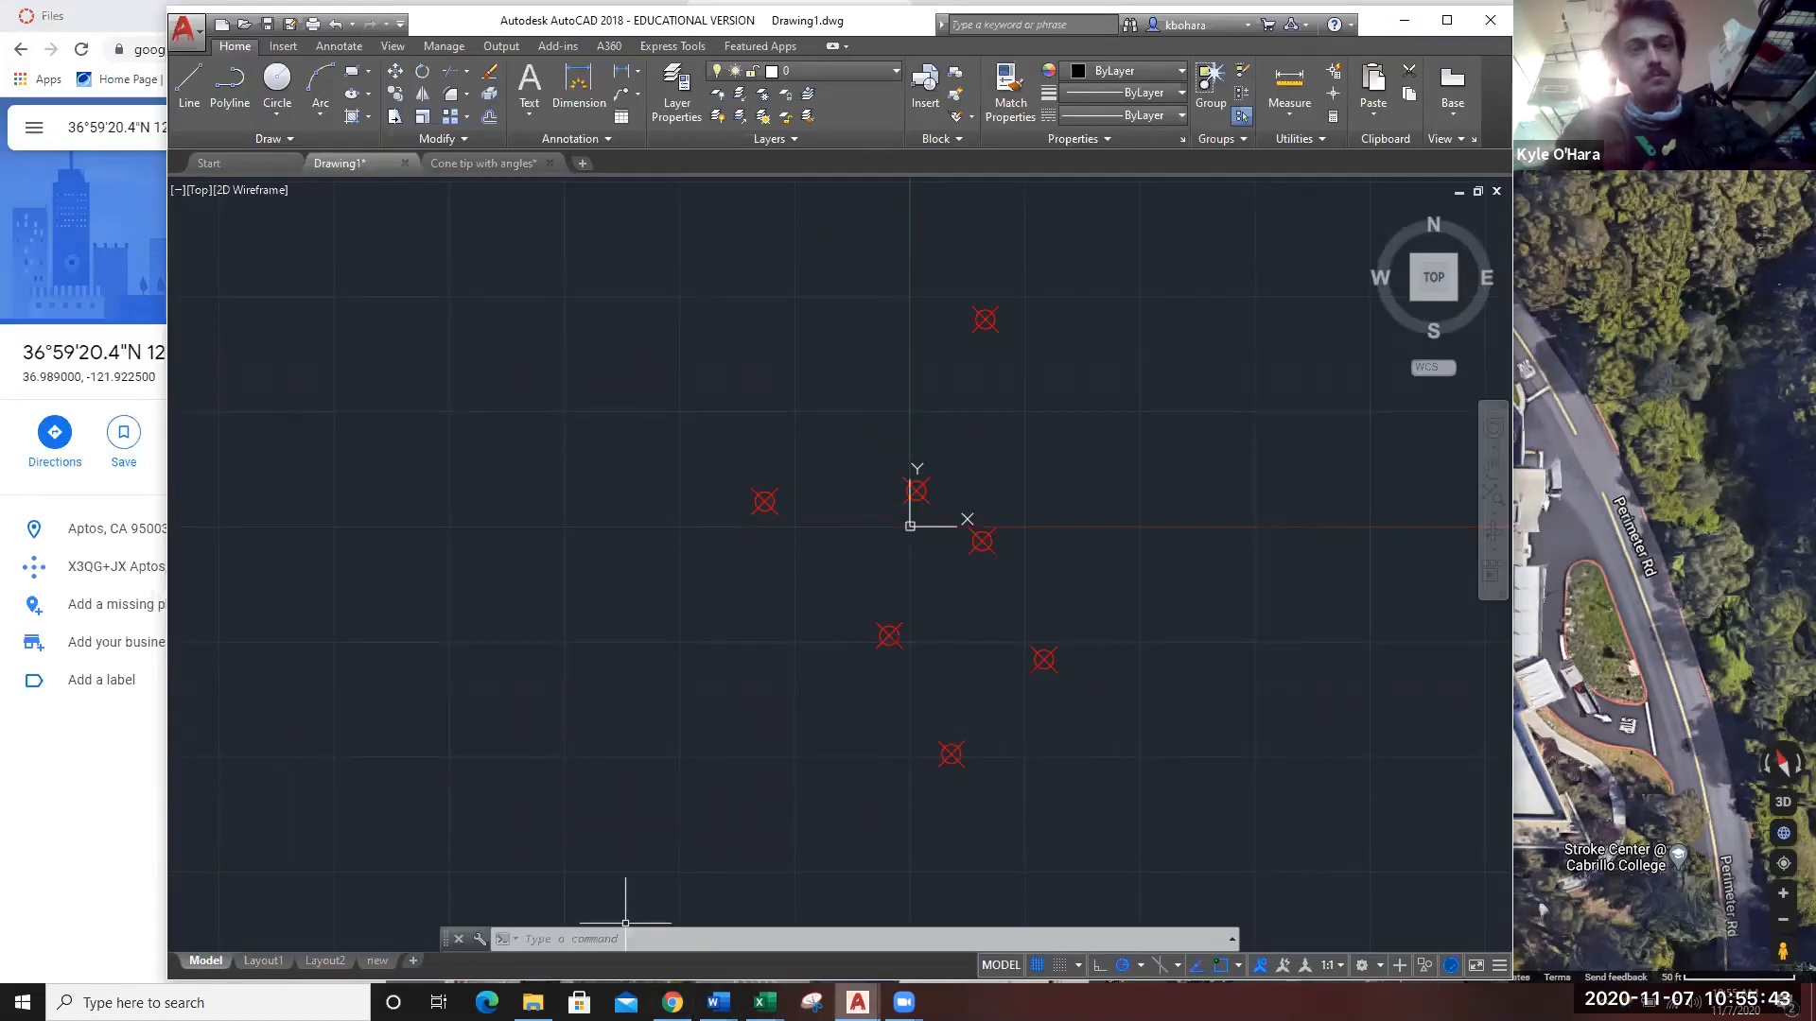
mouse_move(765, 1002)
click(691, 903)
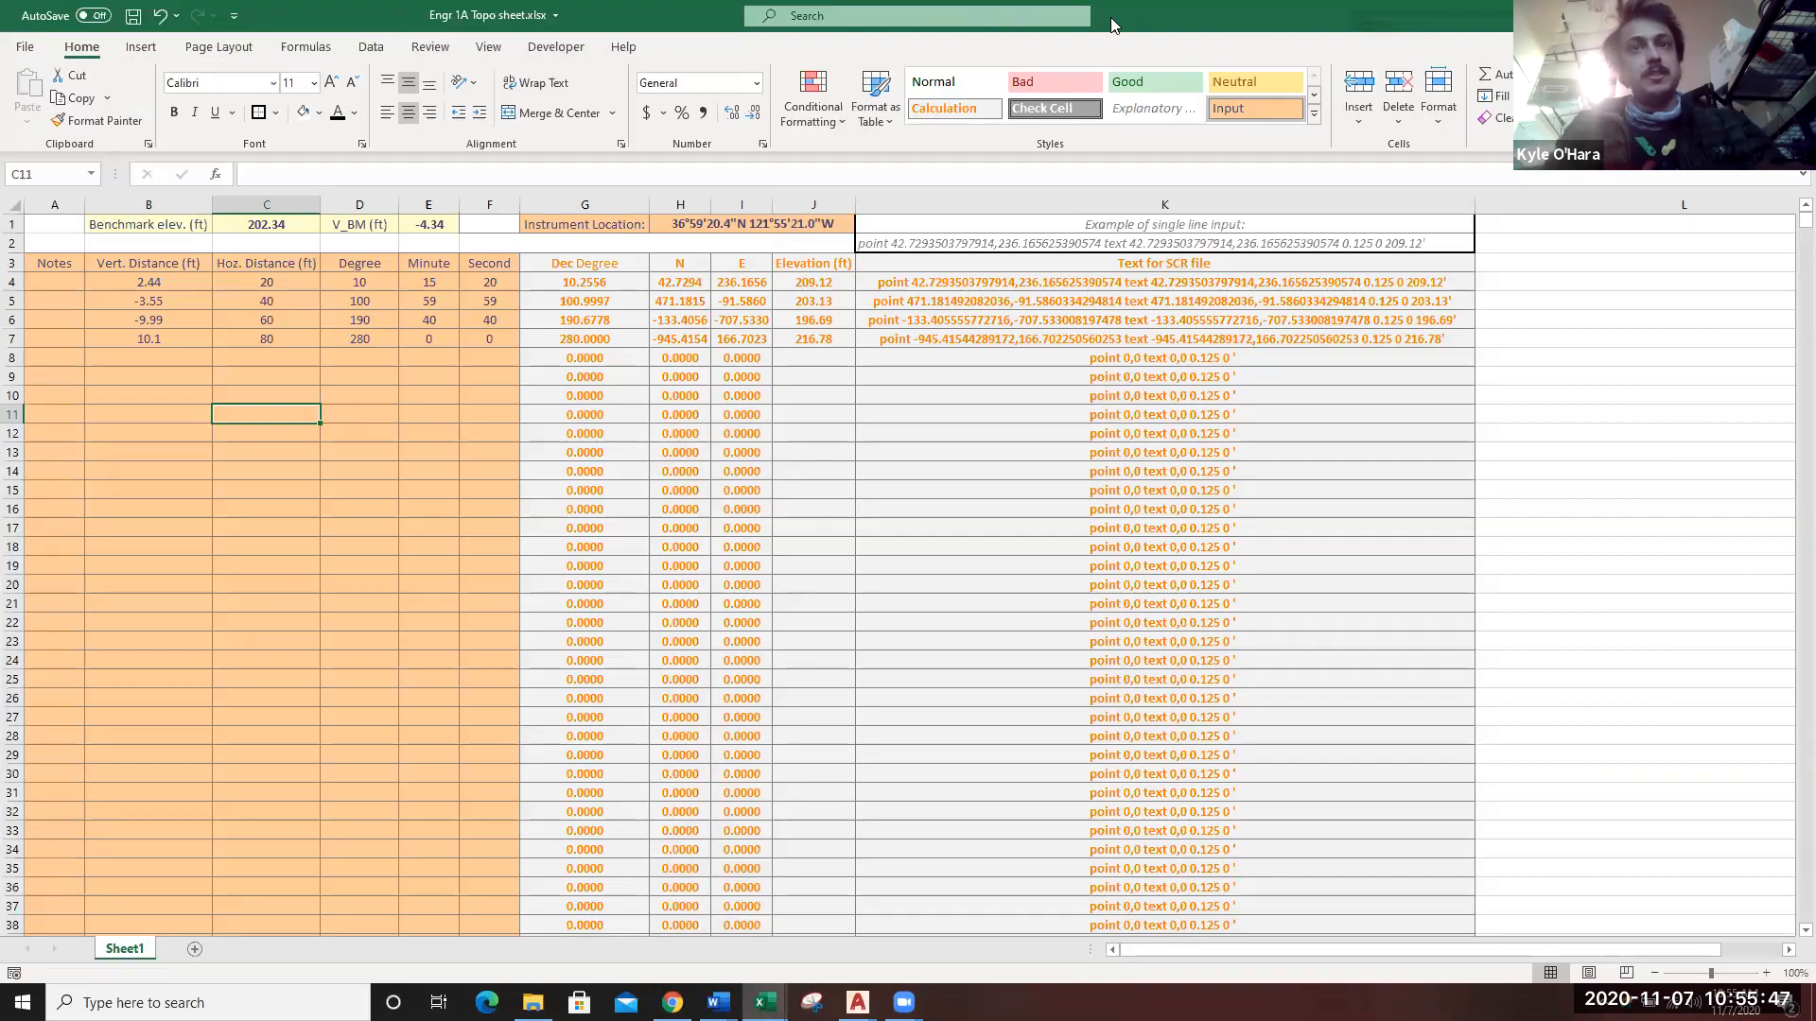
double_click(1110, 17)
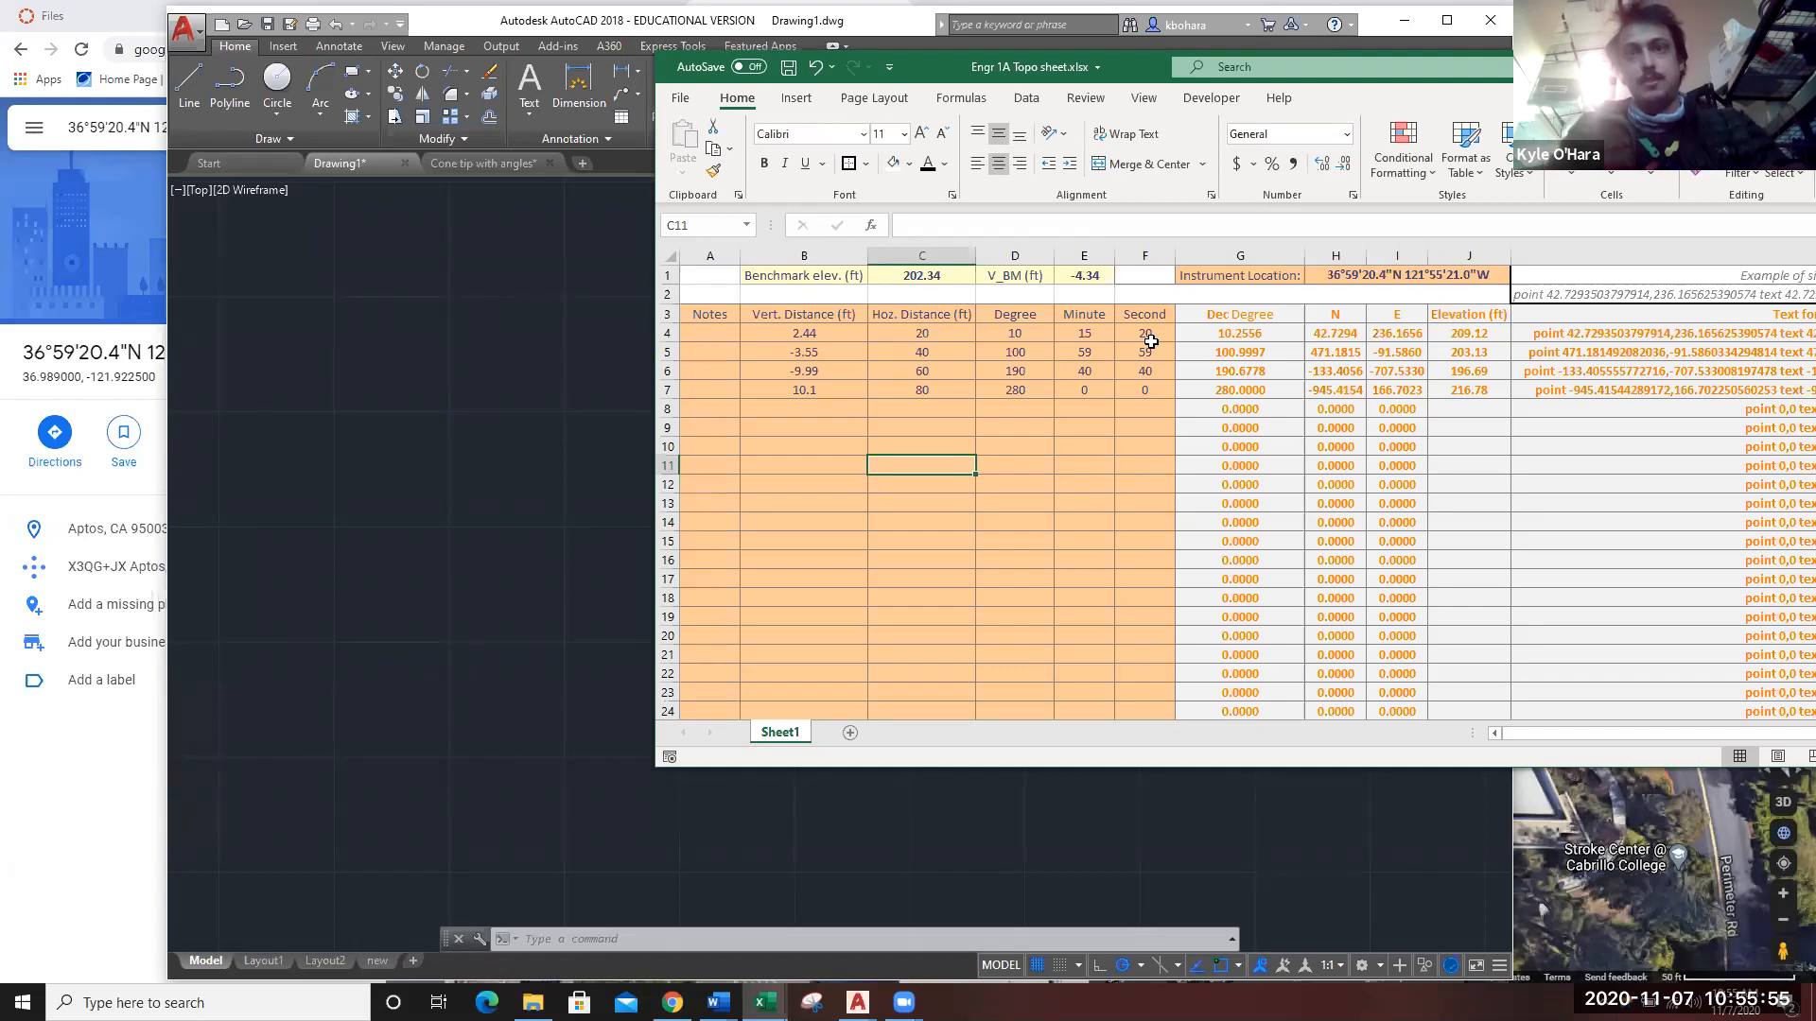
Check the first survey row's horizontal distance and angle in Excel, and place a point in AutoCAD at 120<10d15'20".
click(909, 335)
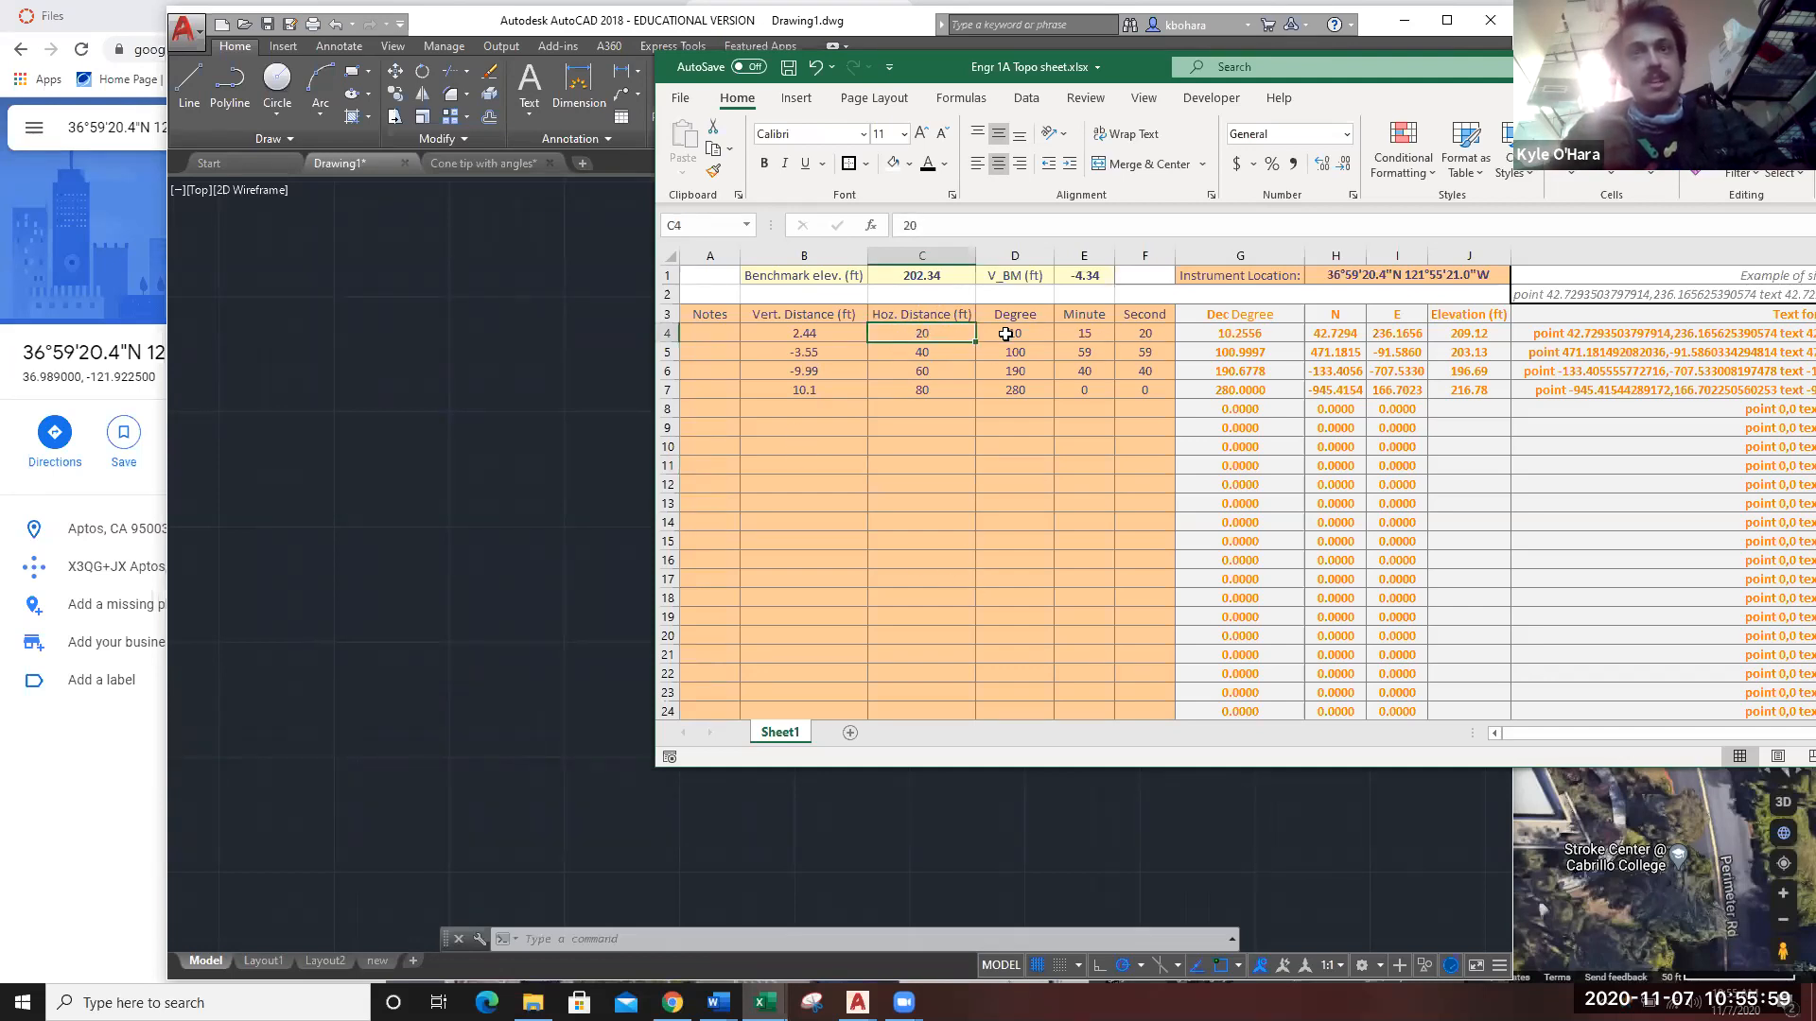
drag(997, 331, 1147, 335)
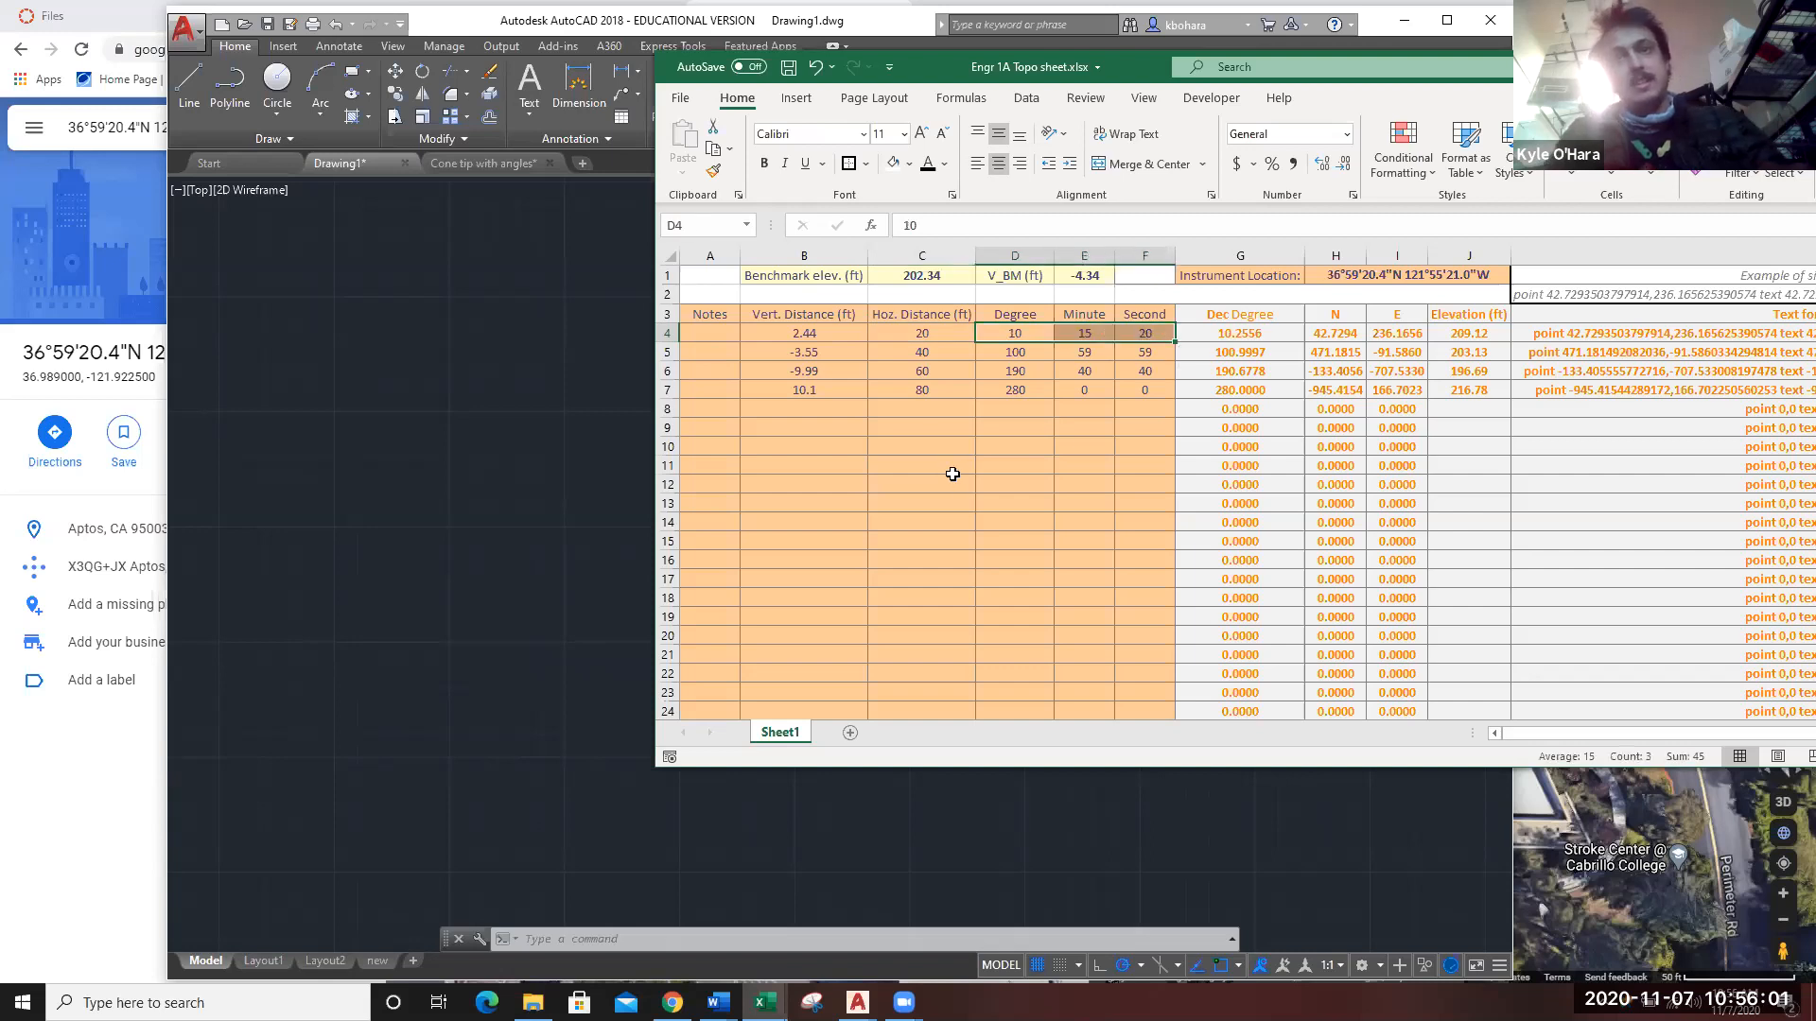
click(541, 386)
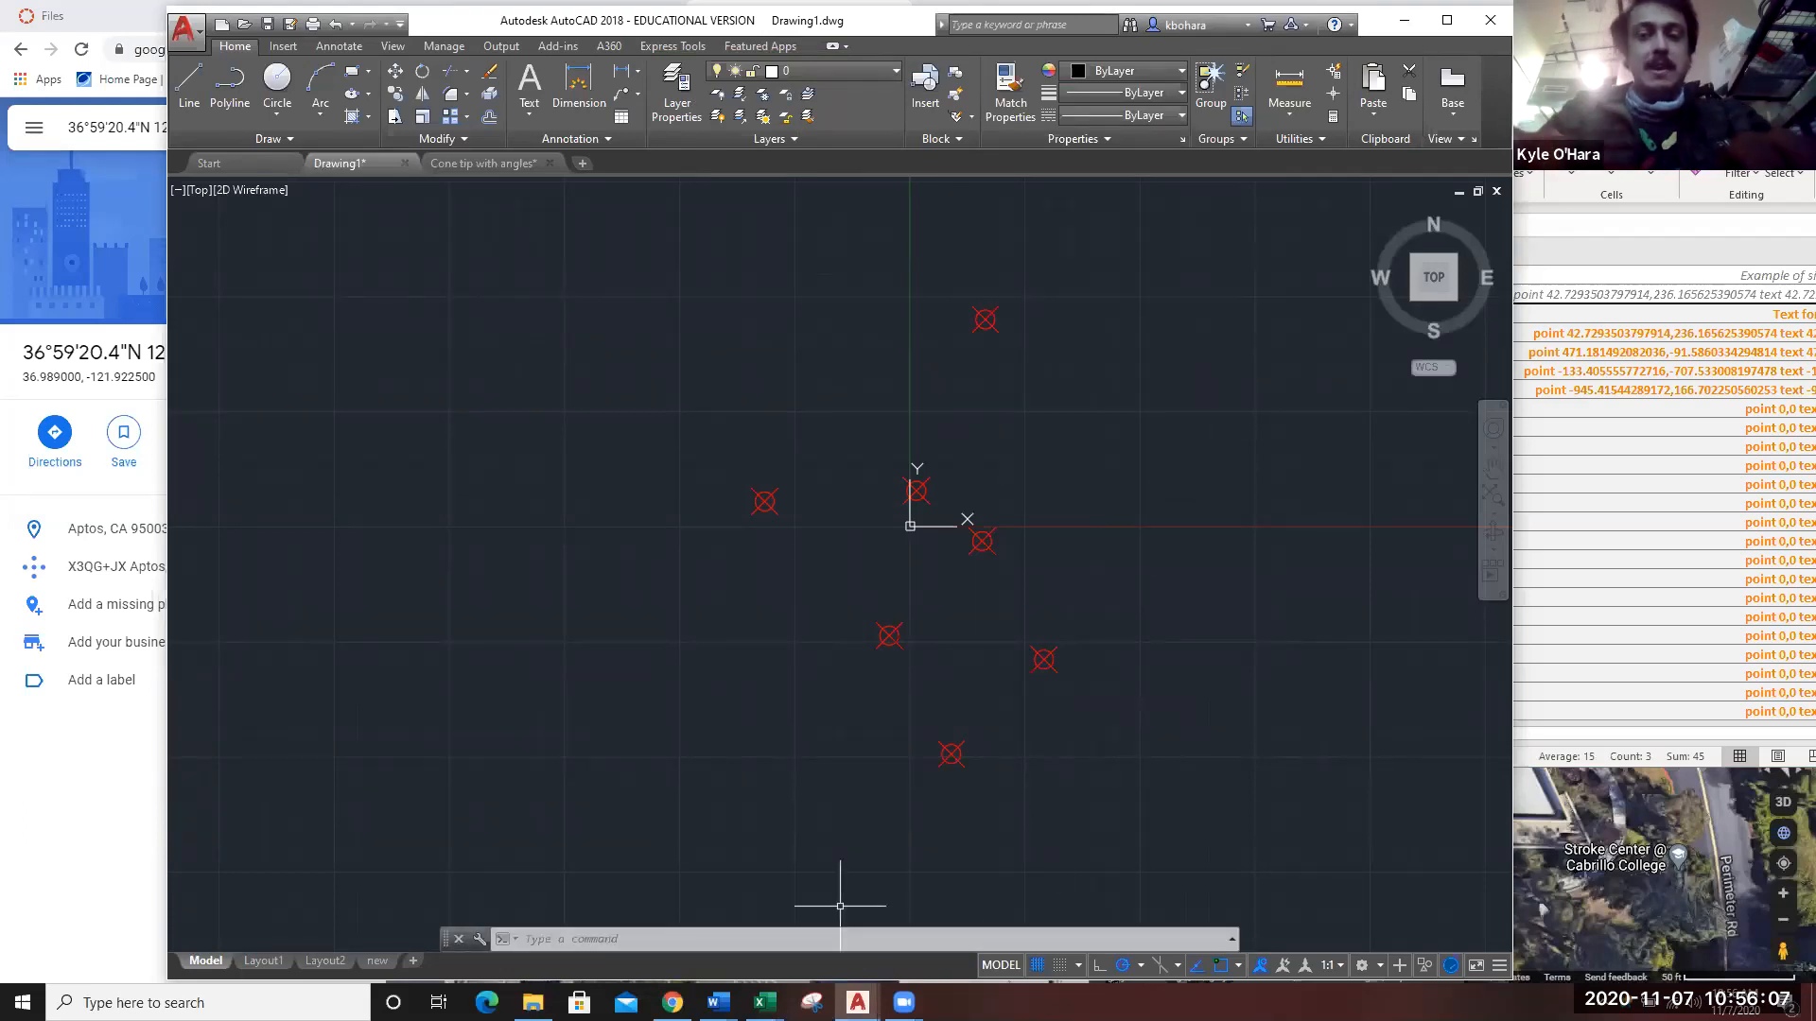
text(point)
key(Return)
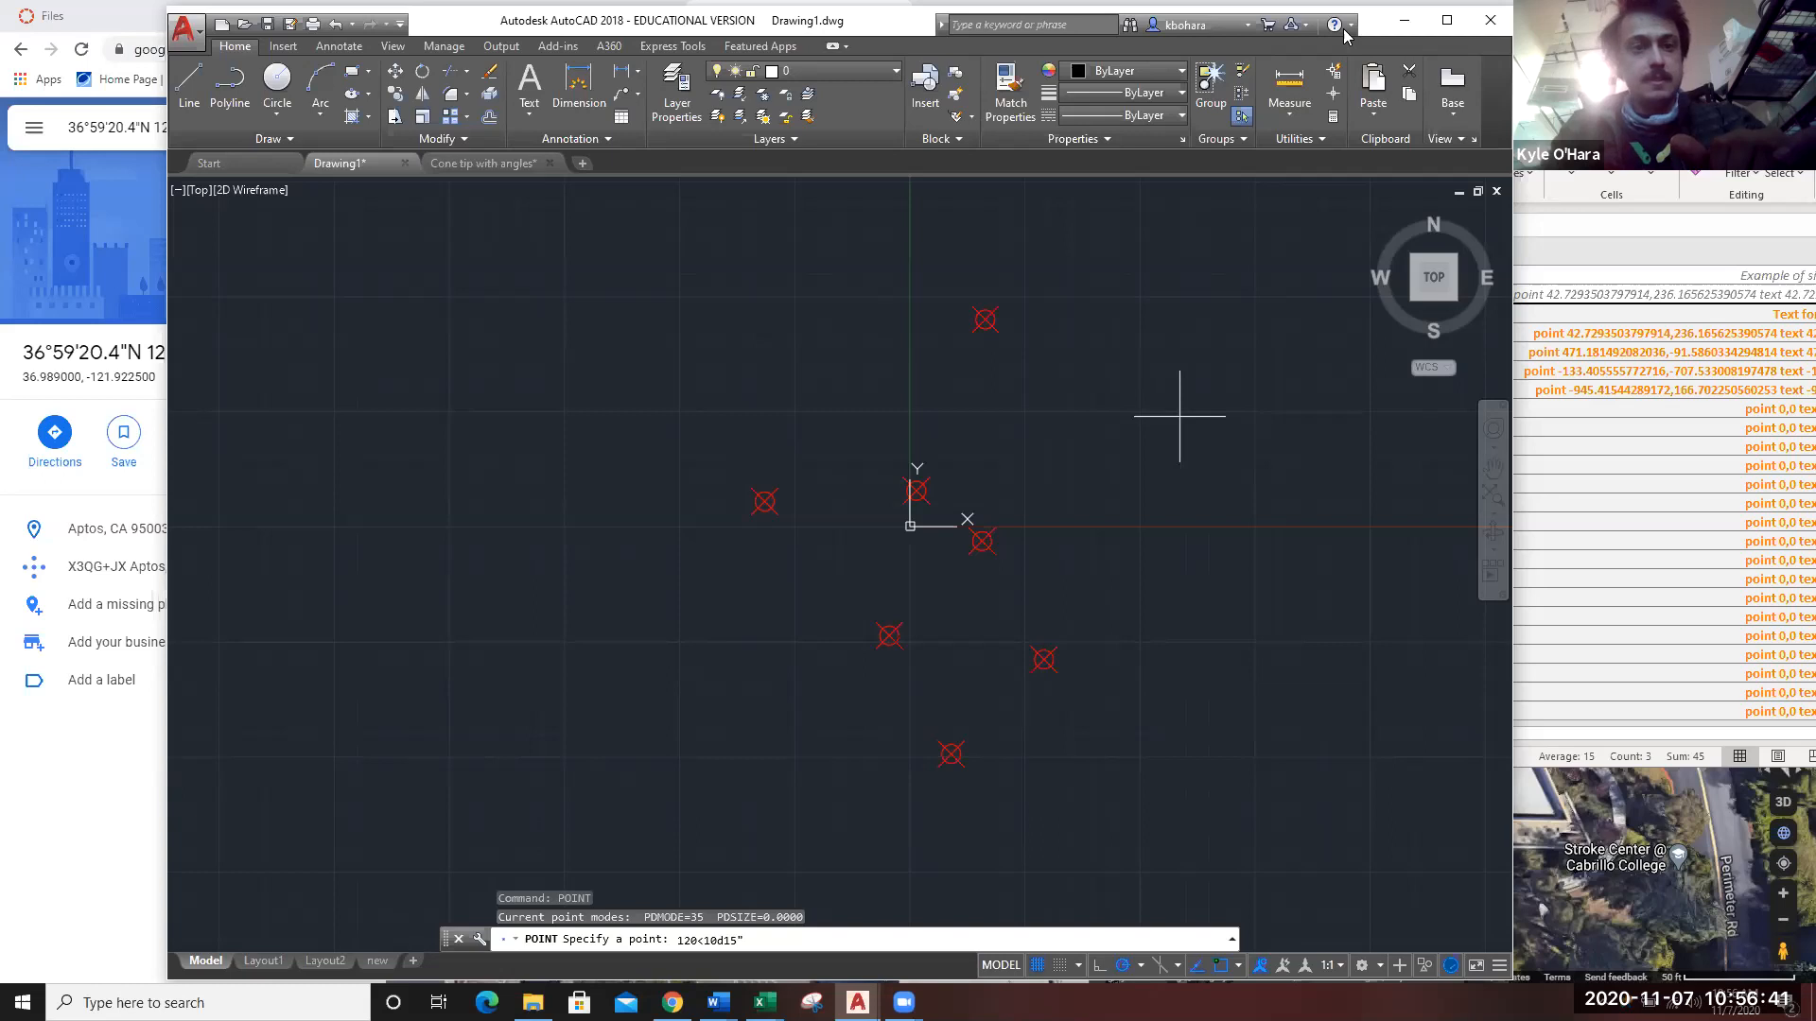
drag(1342, 28, 1235, 27)
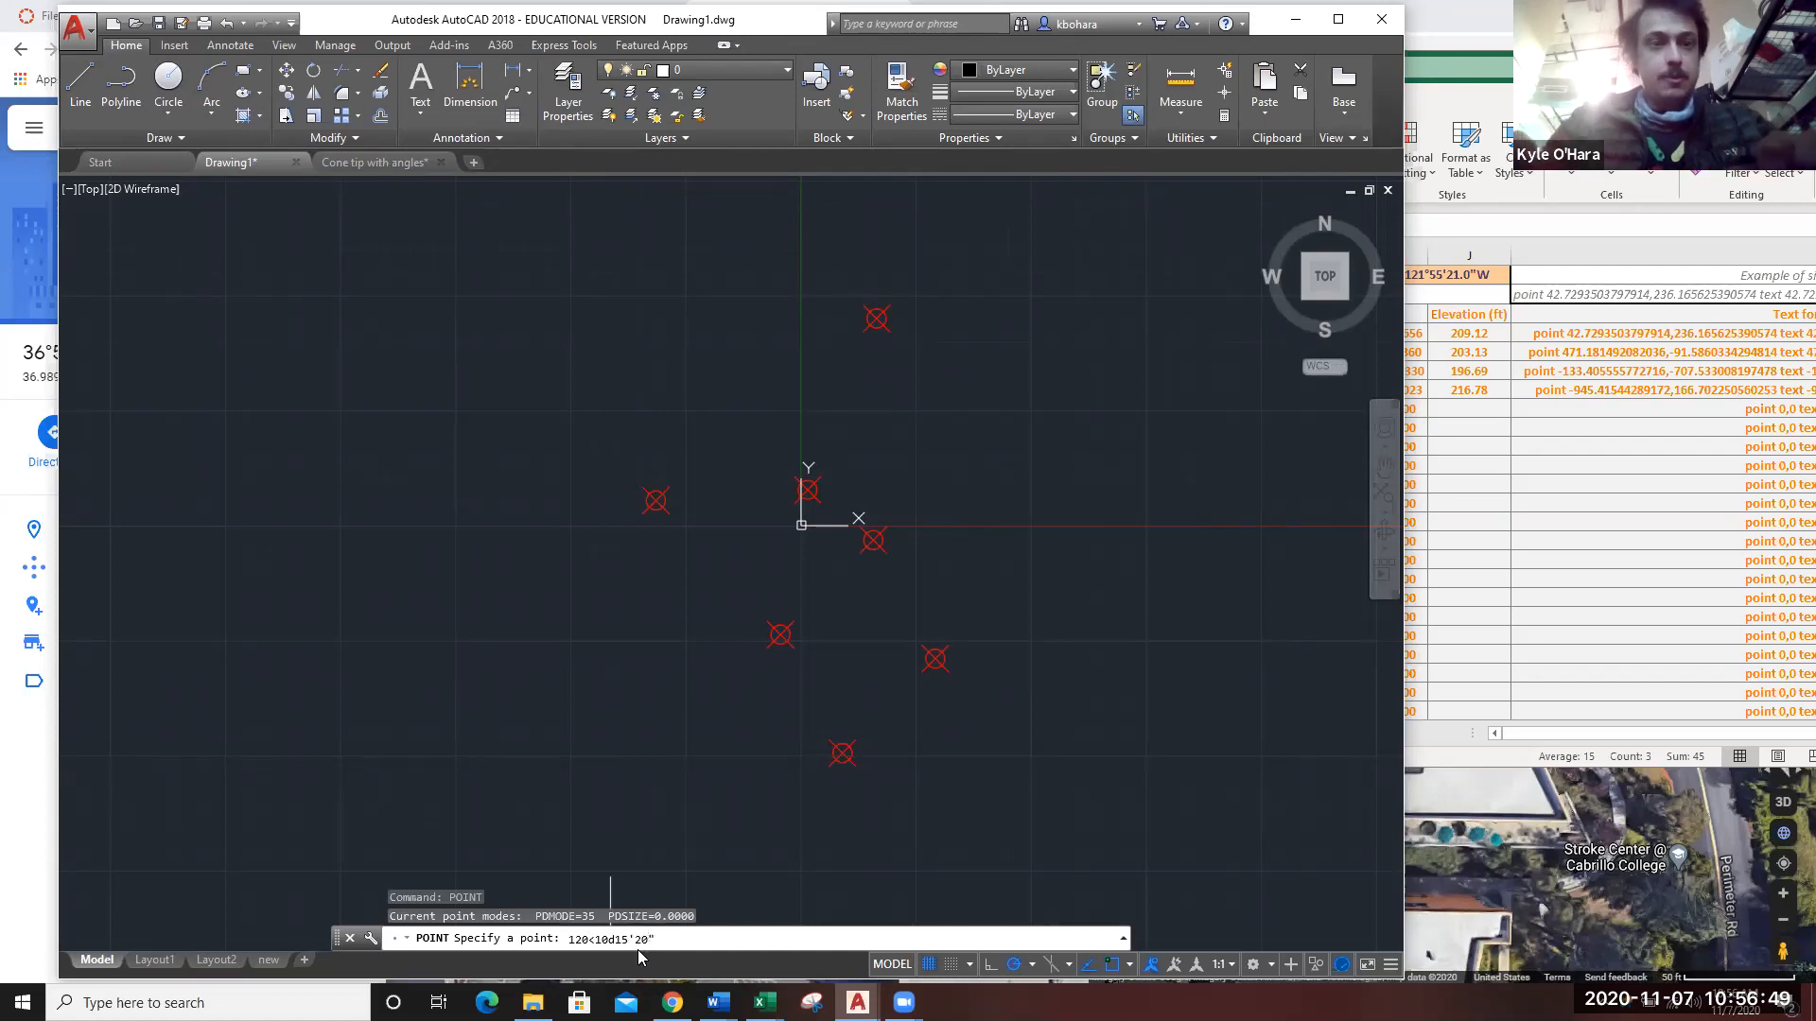
text(")
key(Return)
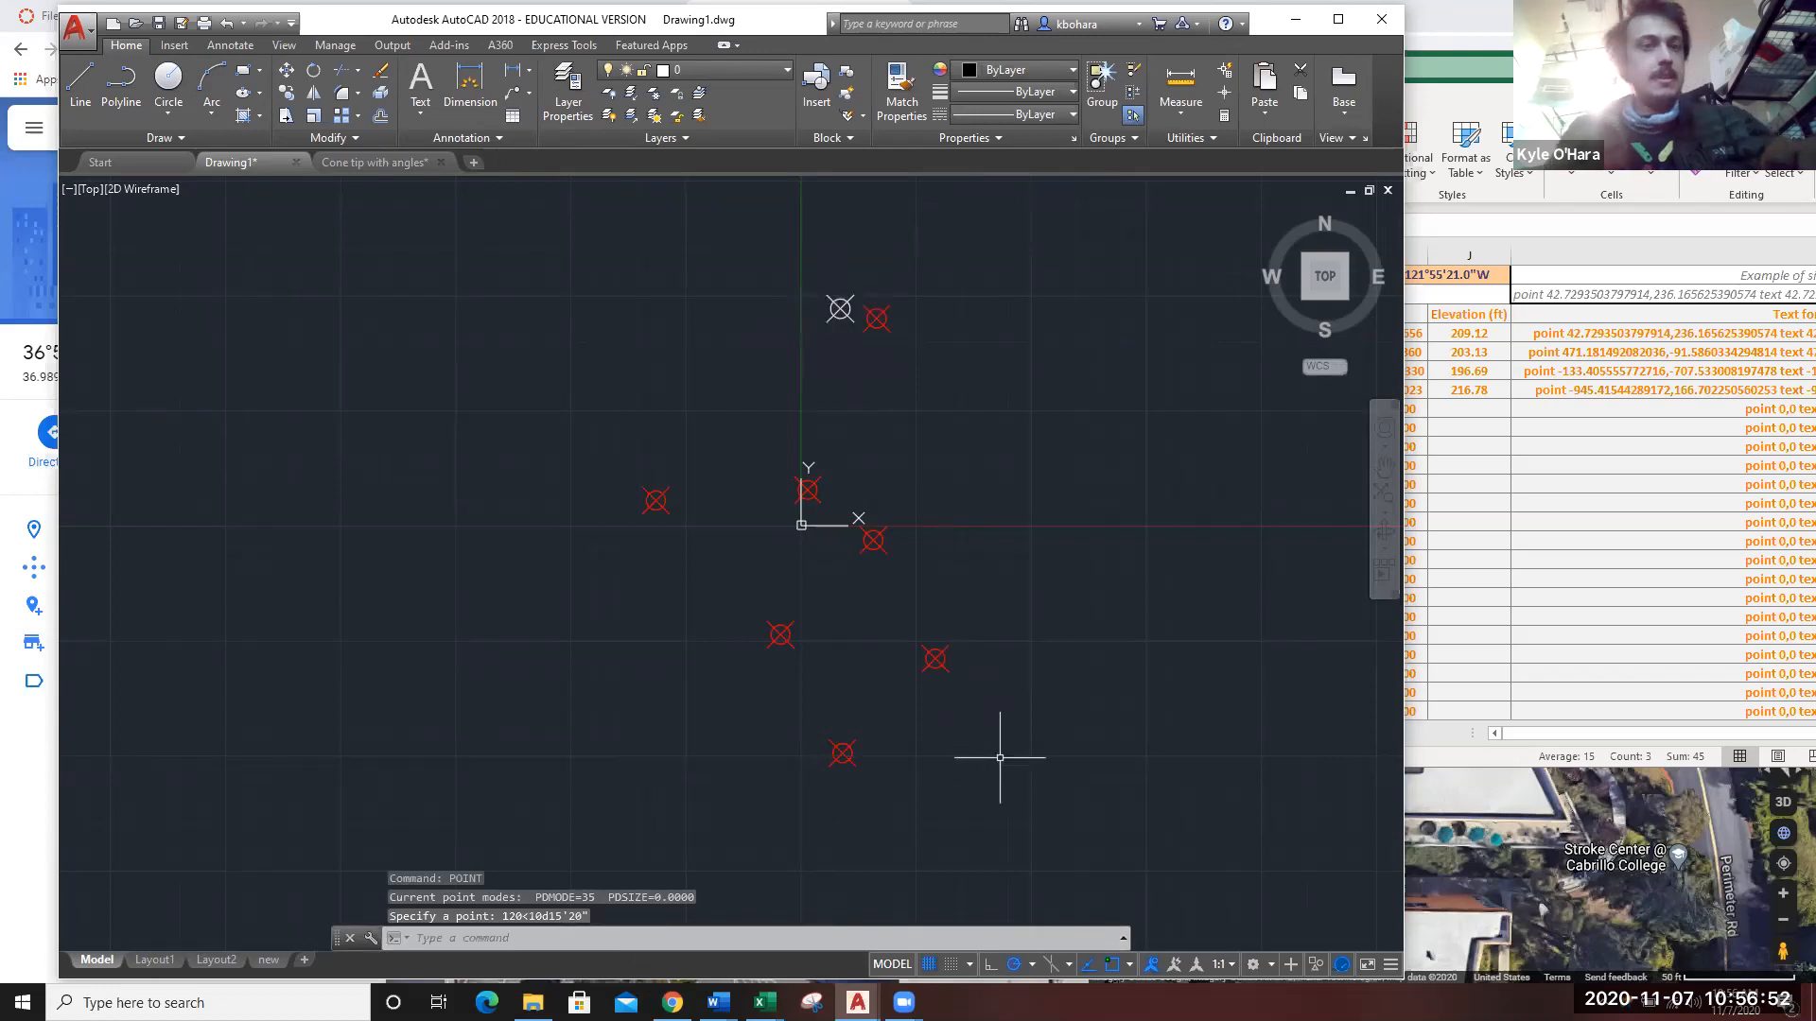
click(840, 309)
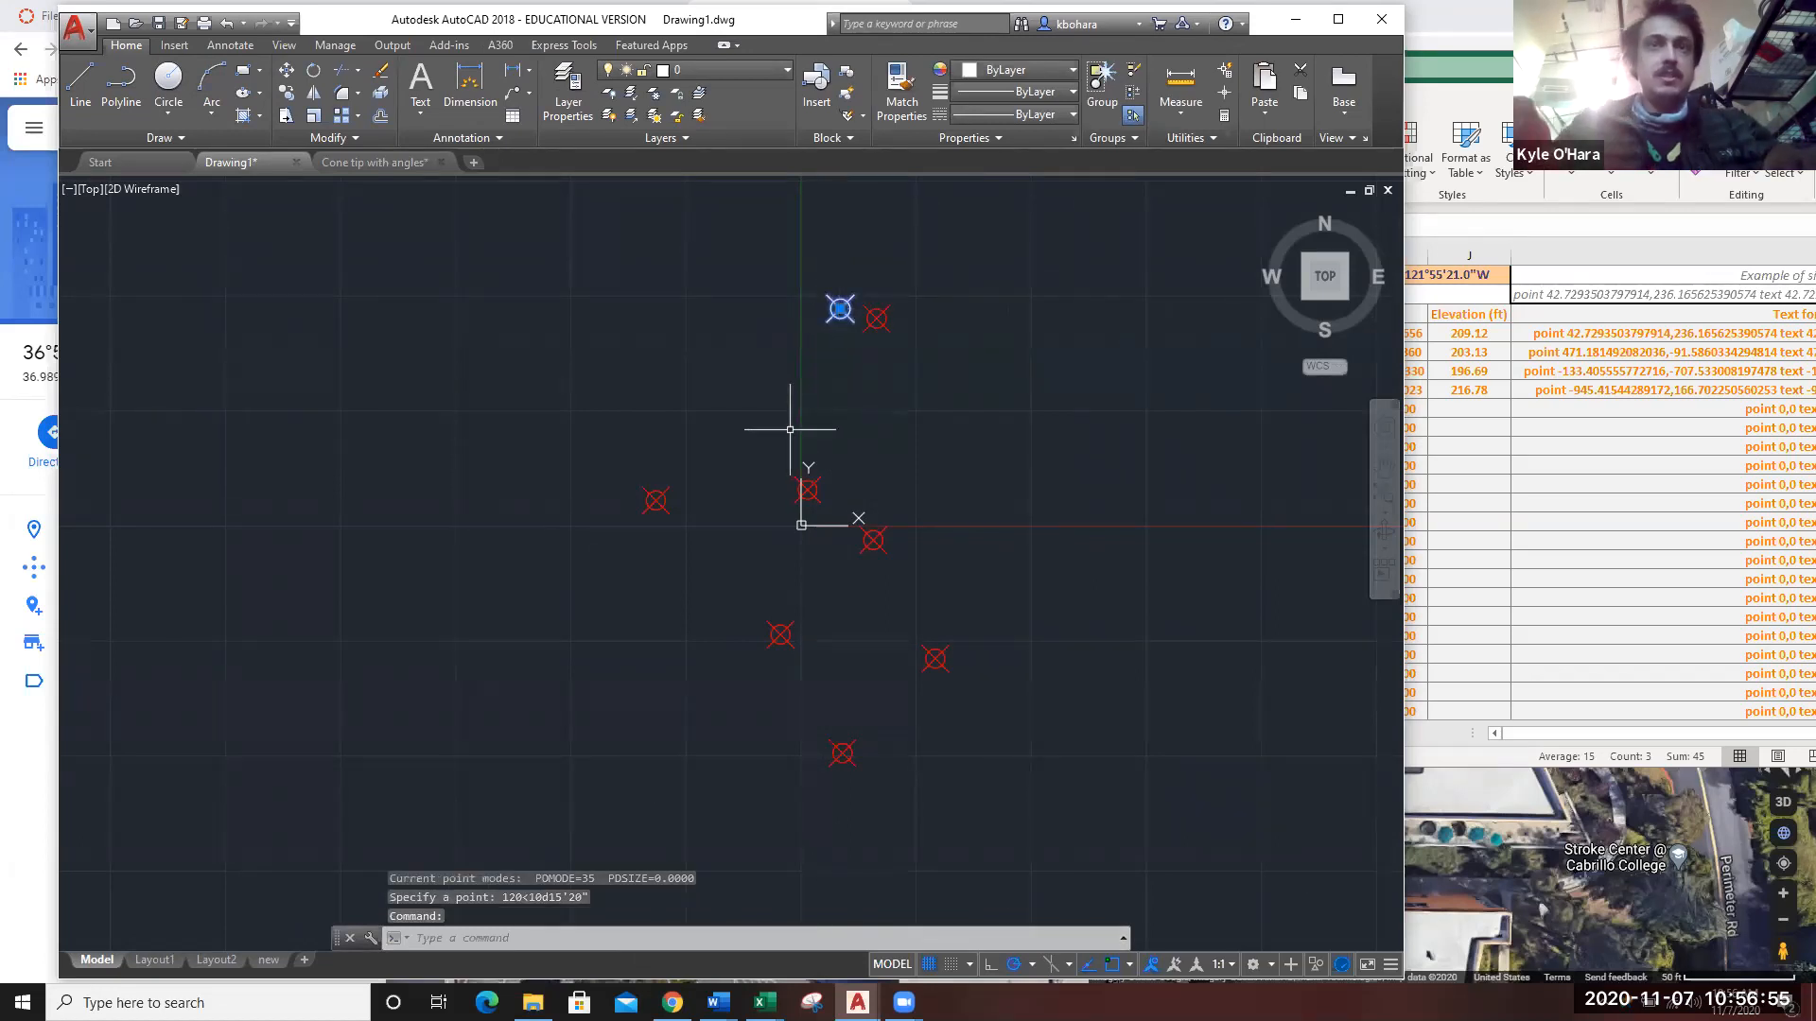
key(Escape)
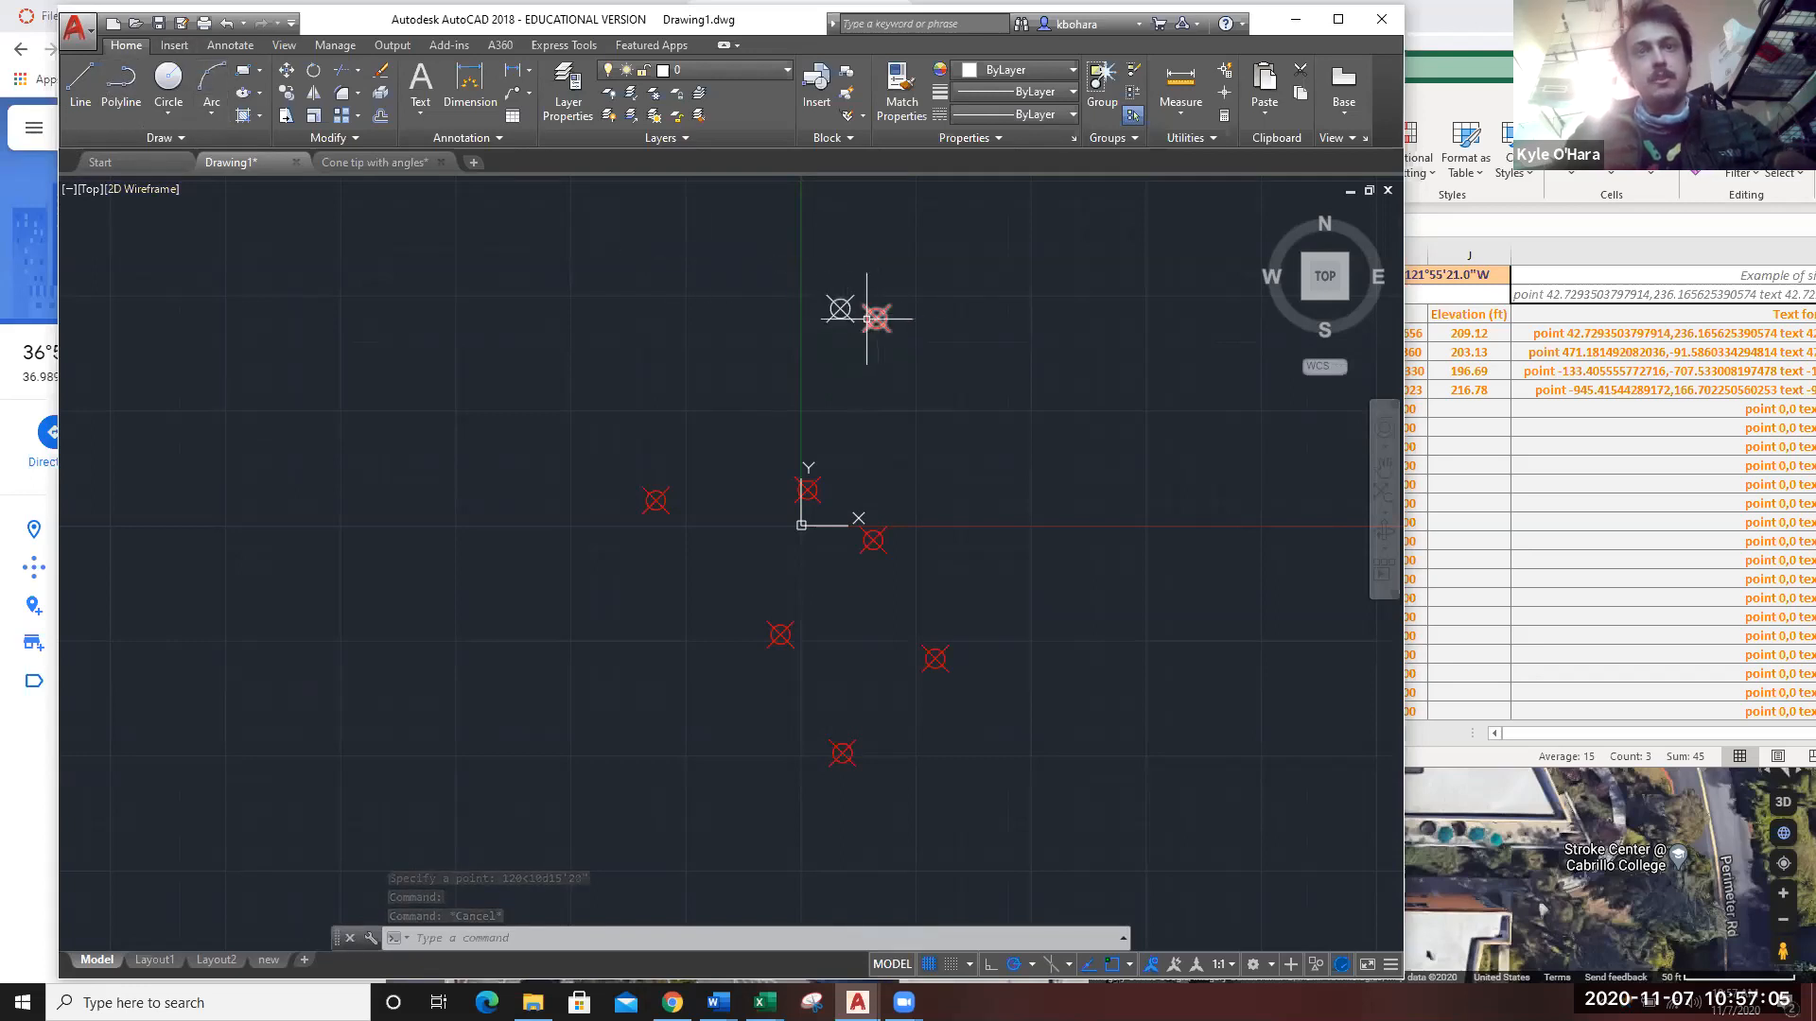
Switch to Excel to check the first survey row's decimal degree and elevation, and return to the AutoCAD drawing.
click(1505, 734)
click(1234, 333)
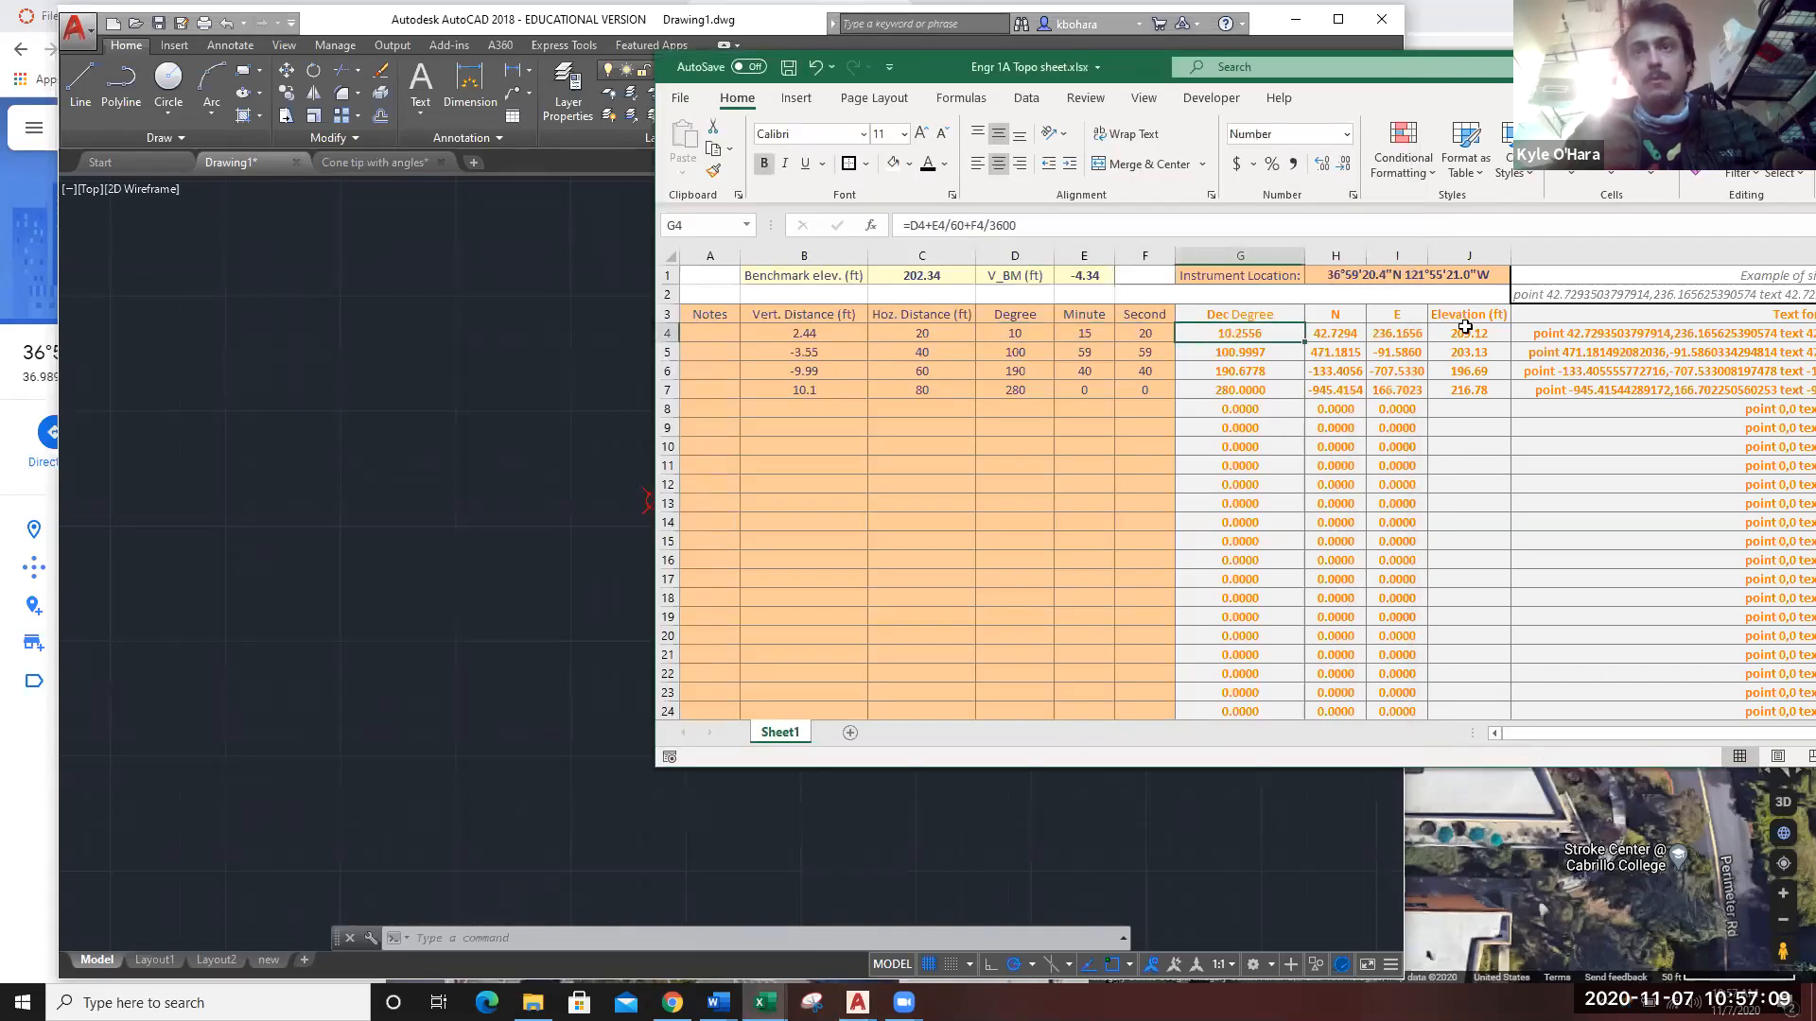
click(1461, 335)
click(425, 443)
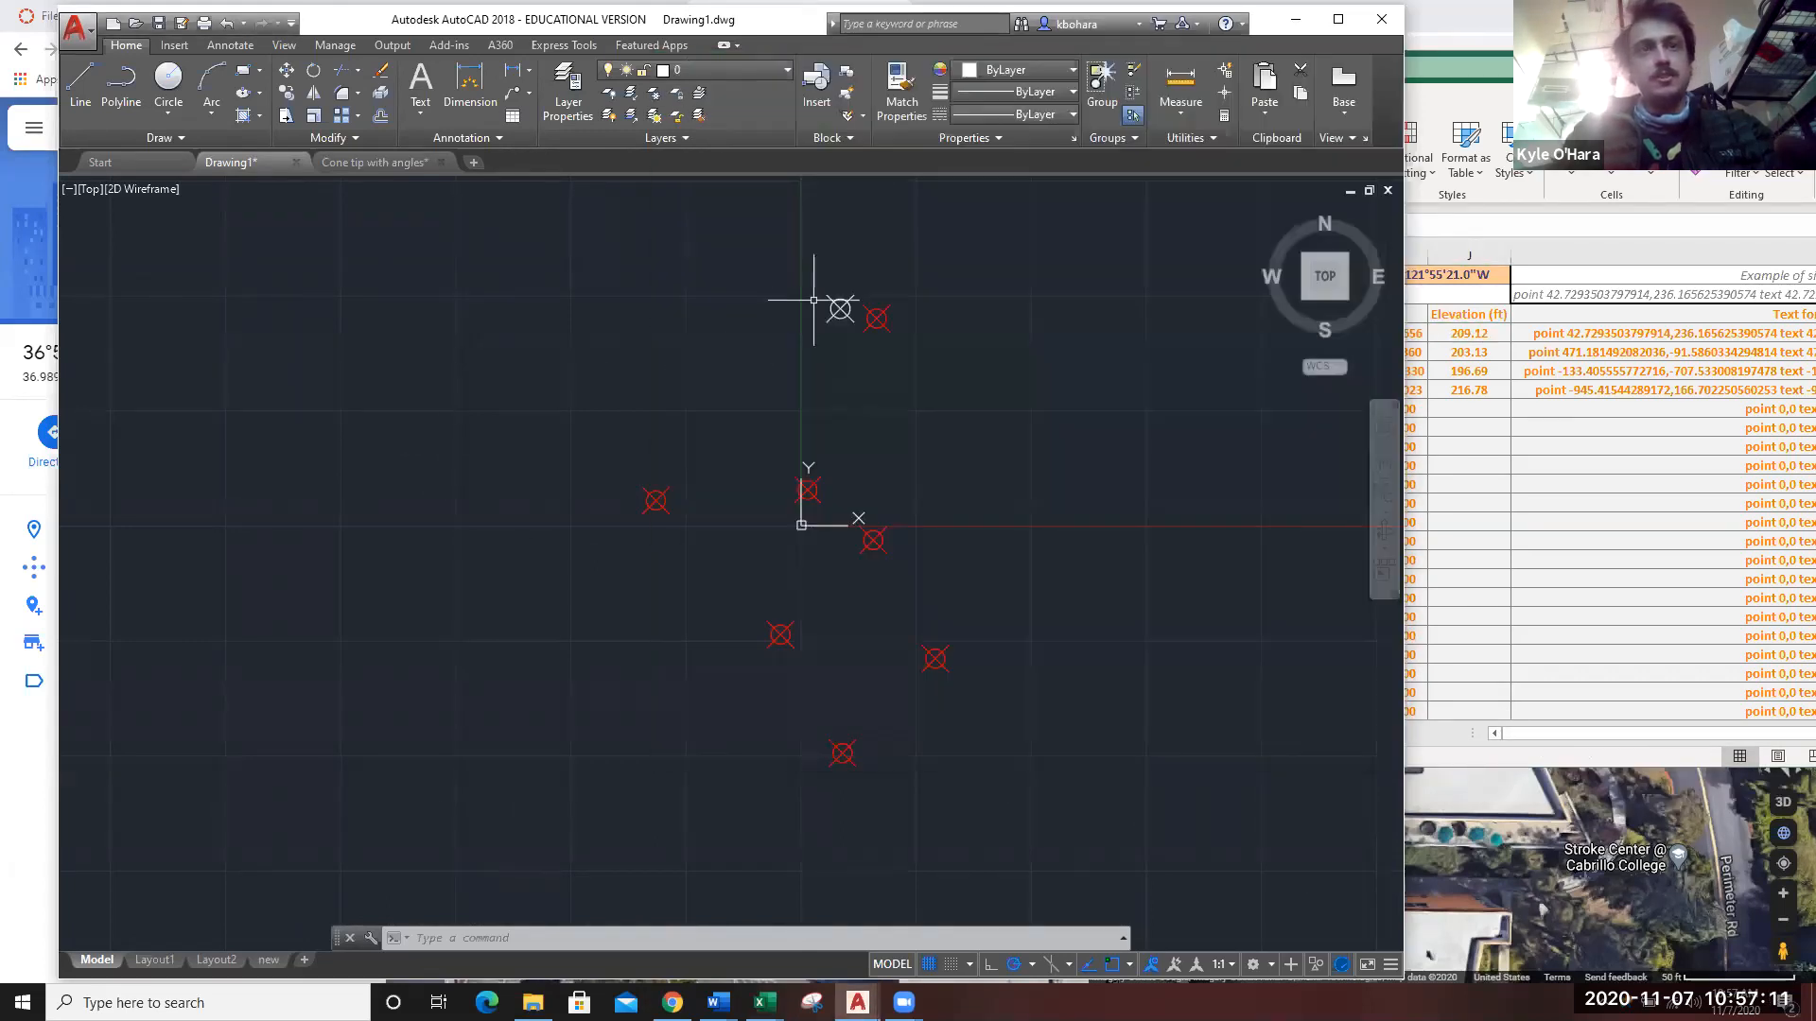
Label the new white point with multiline text reading 209.12, starting the text box at the point's centre.
click(181, 48)
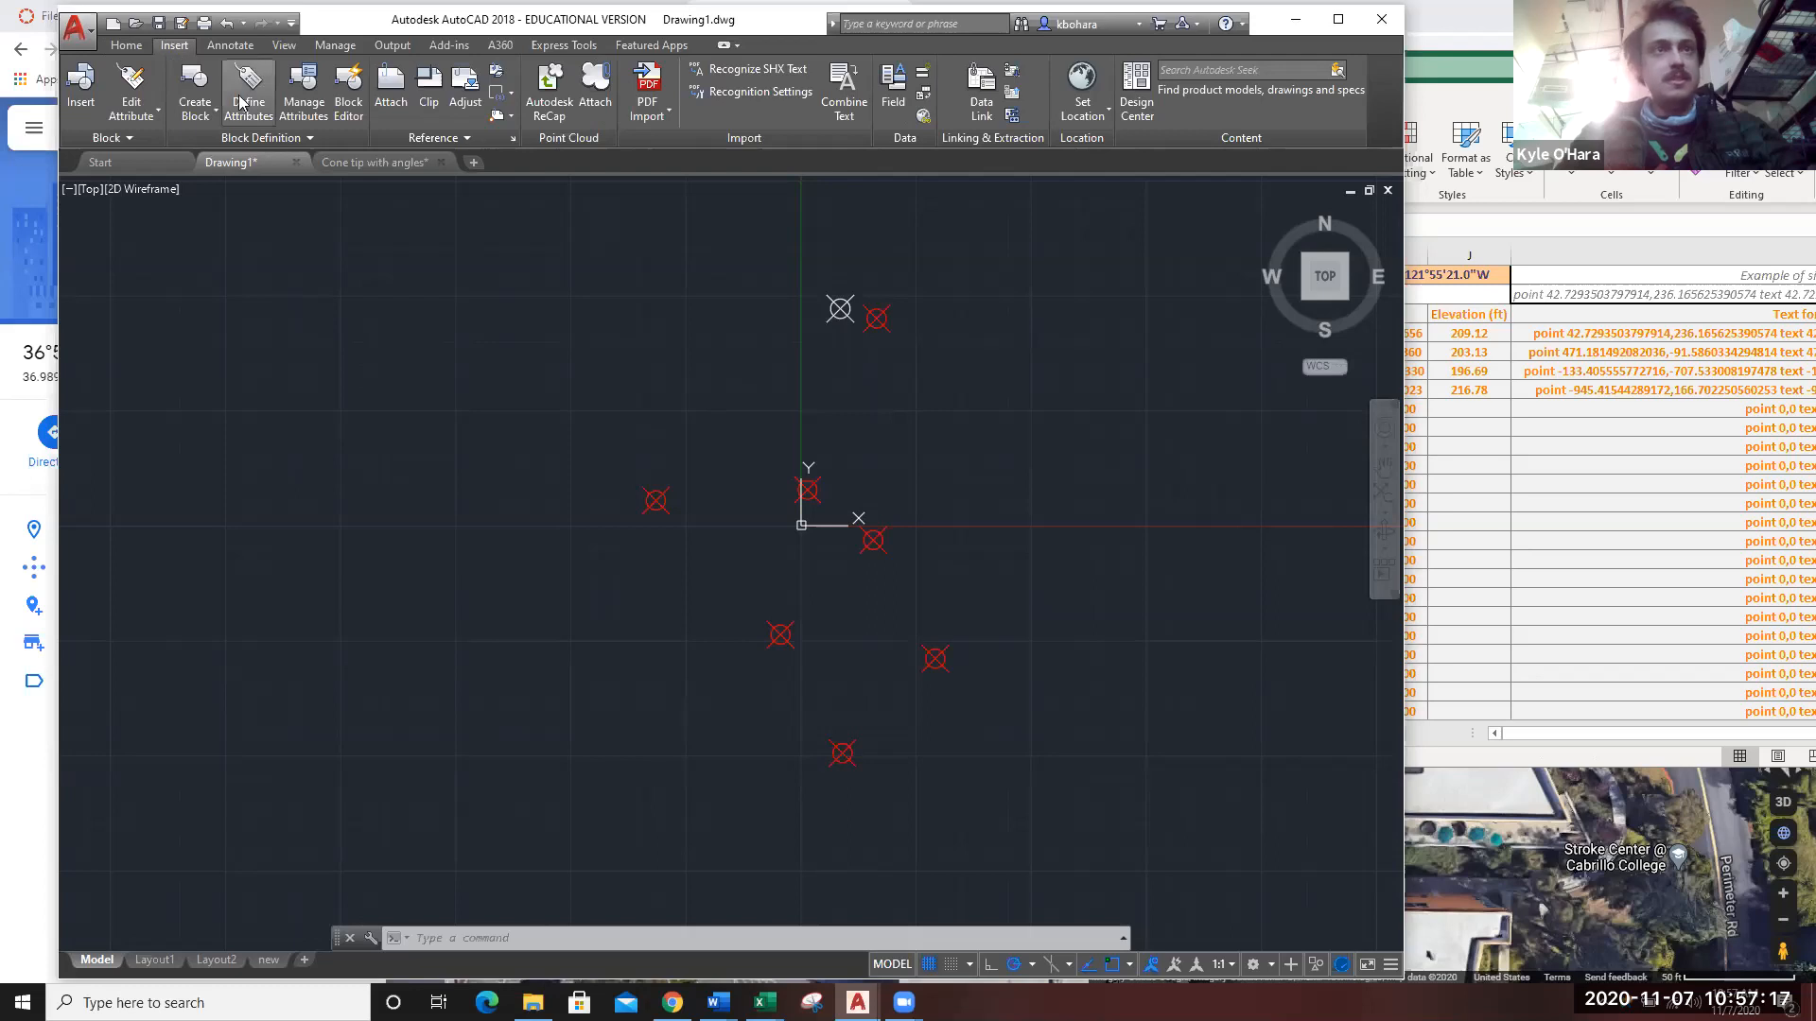
click(127, 45)
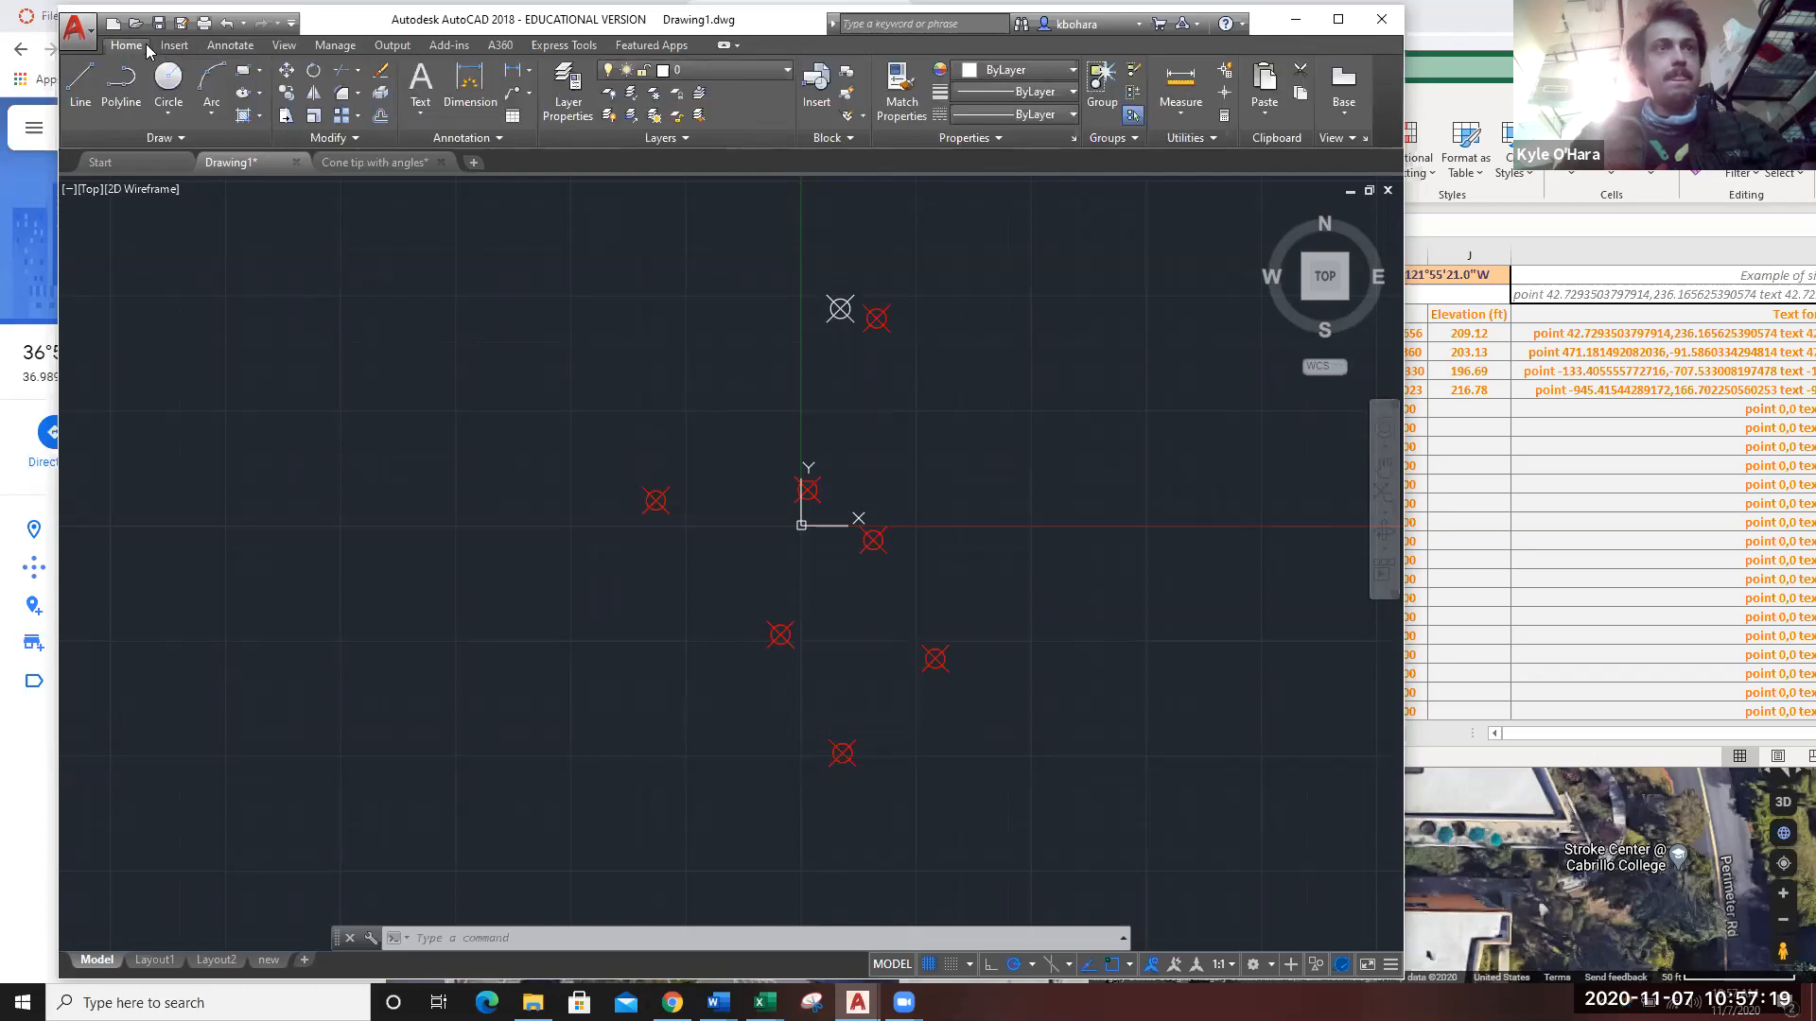
click(418, 90)
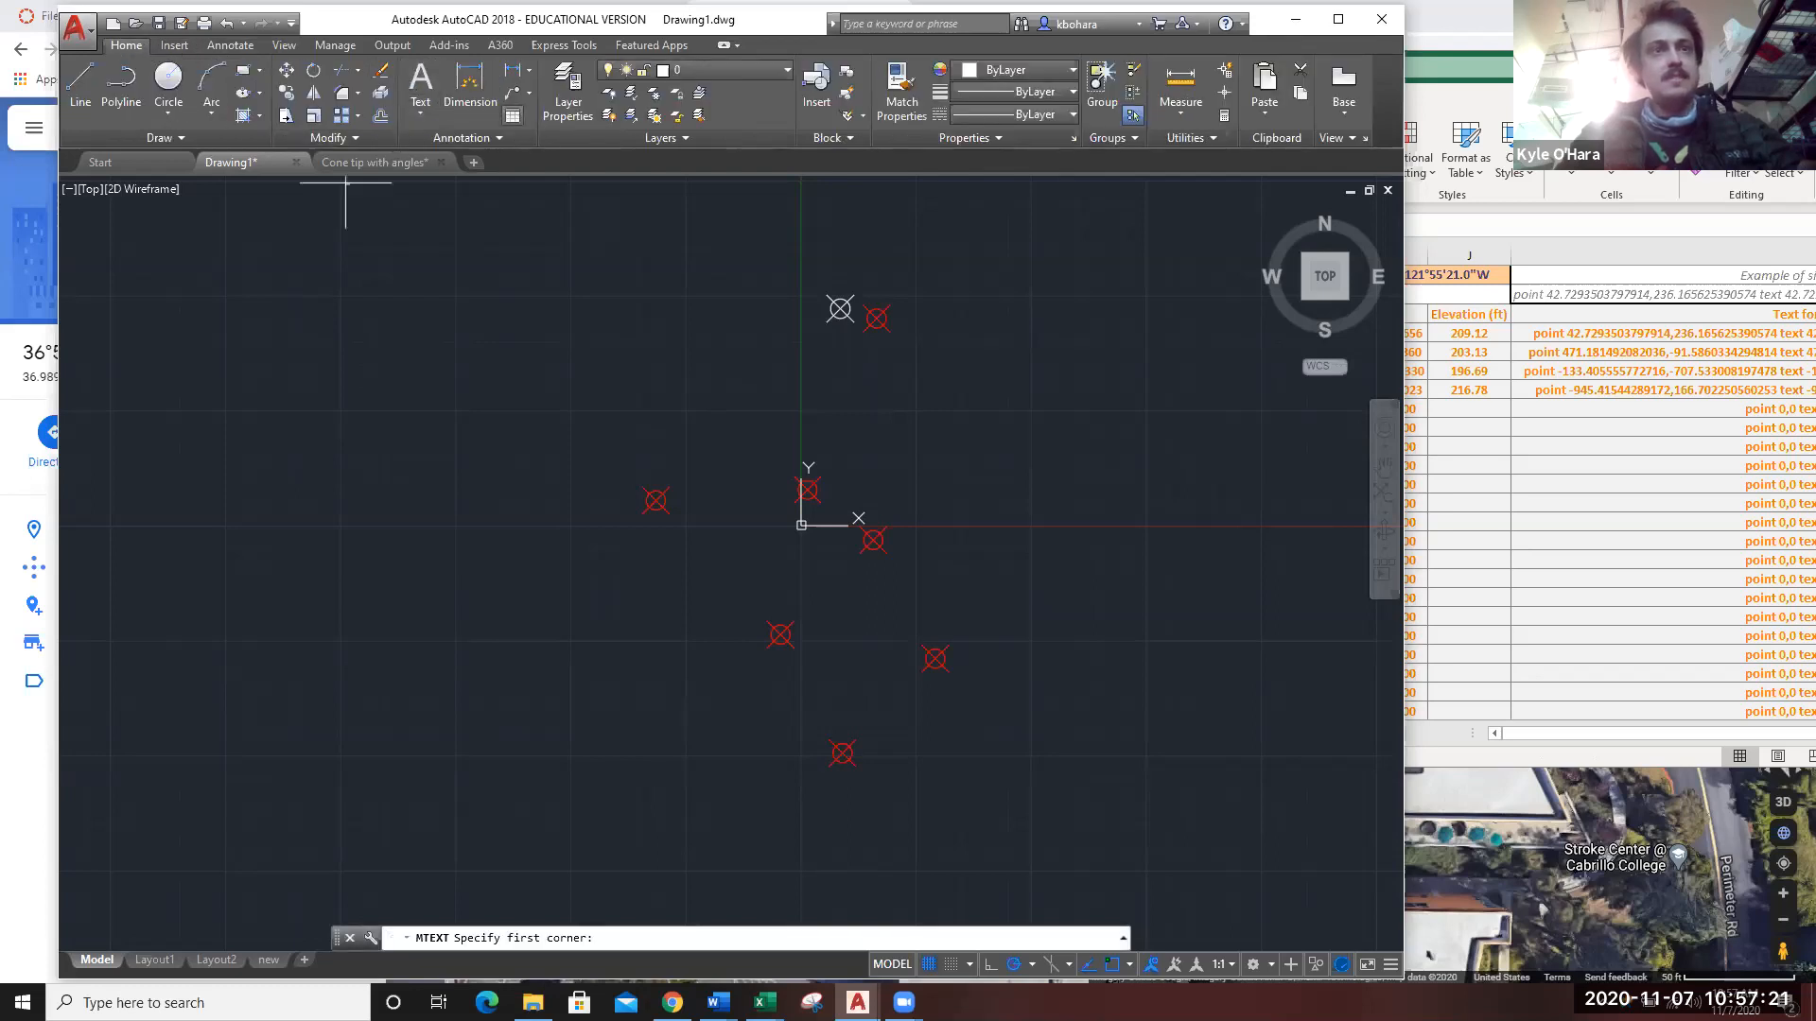
click(840, 308)
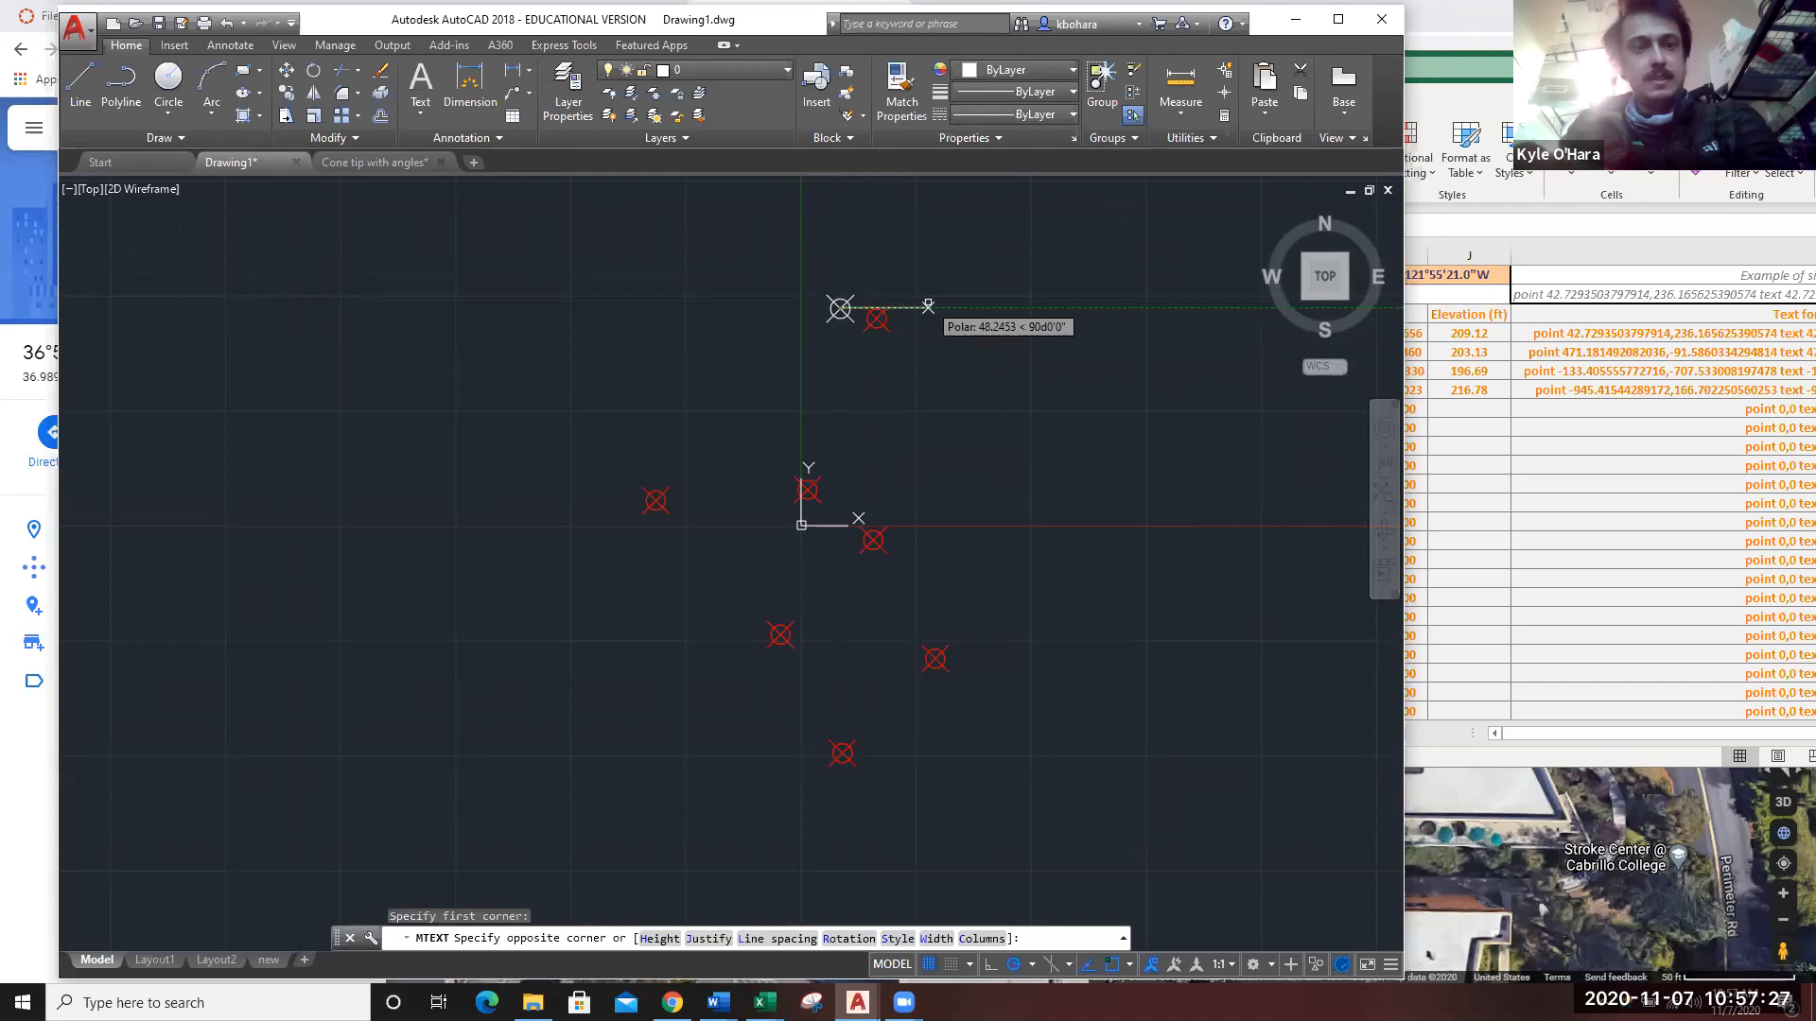
key(Return)
key(Return)
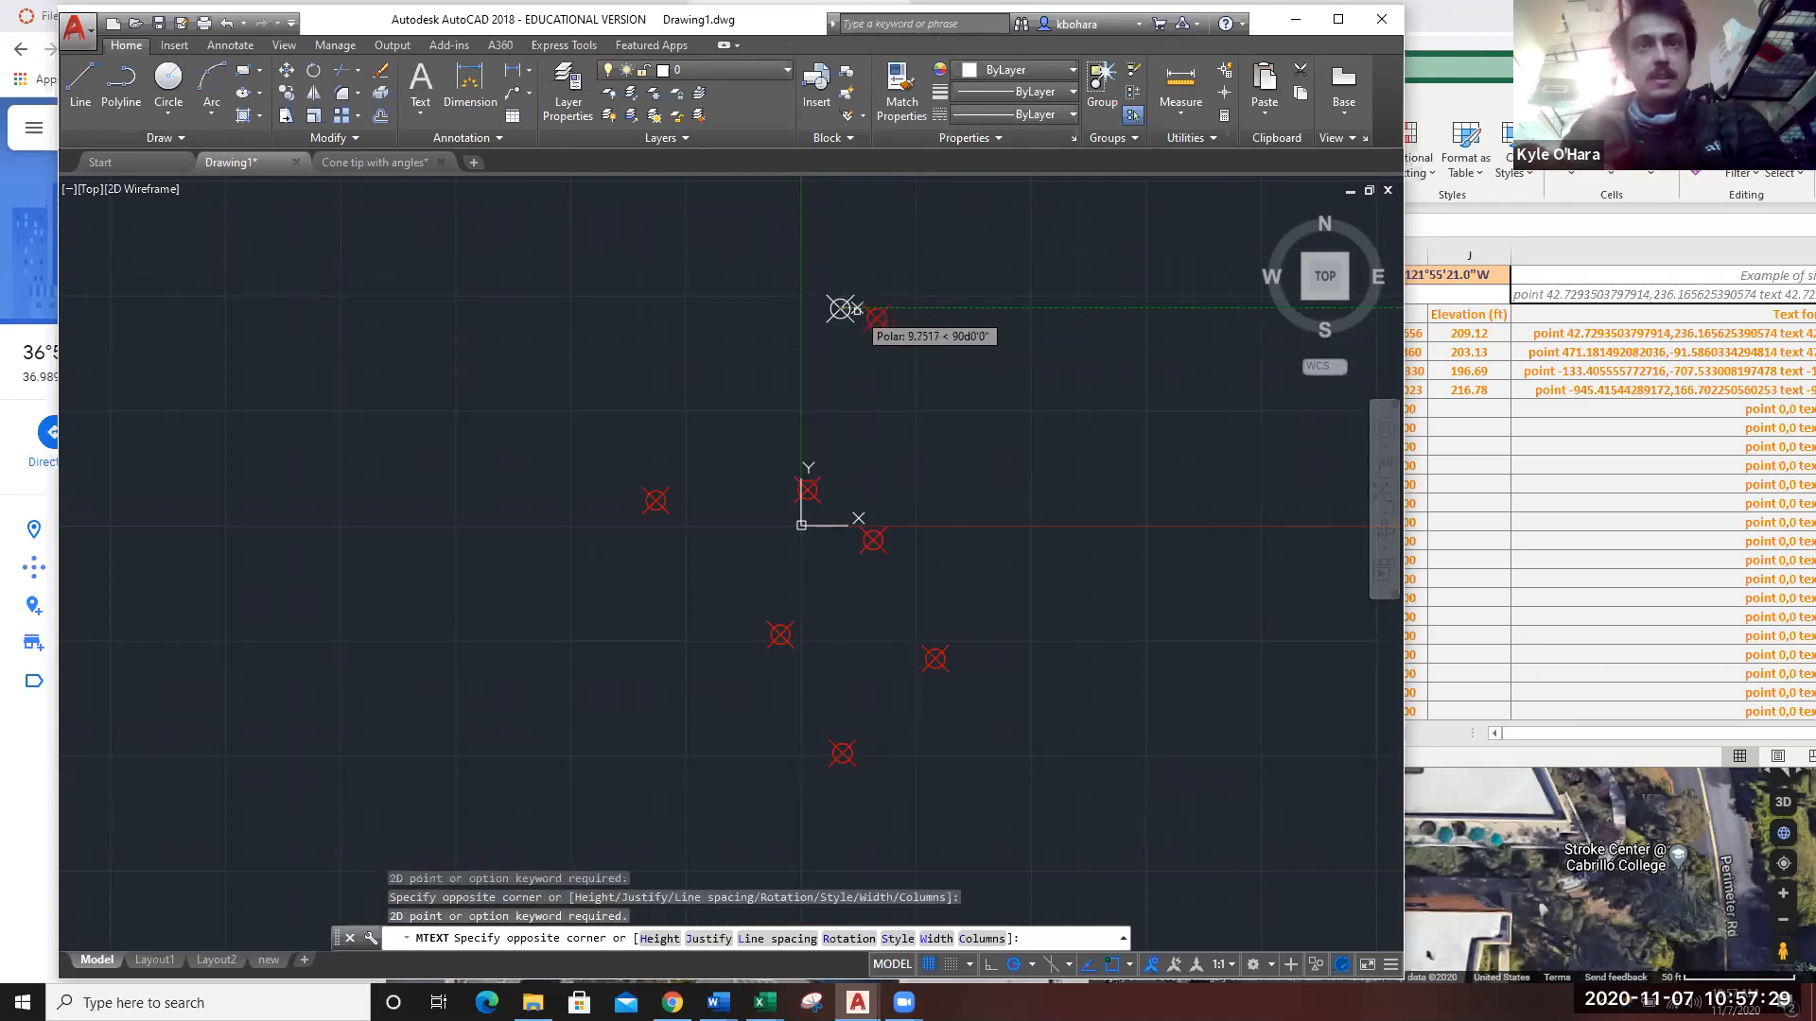
click(944, 341)
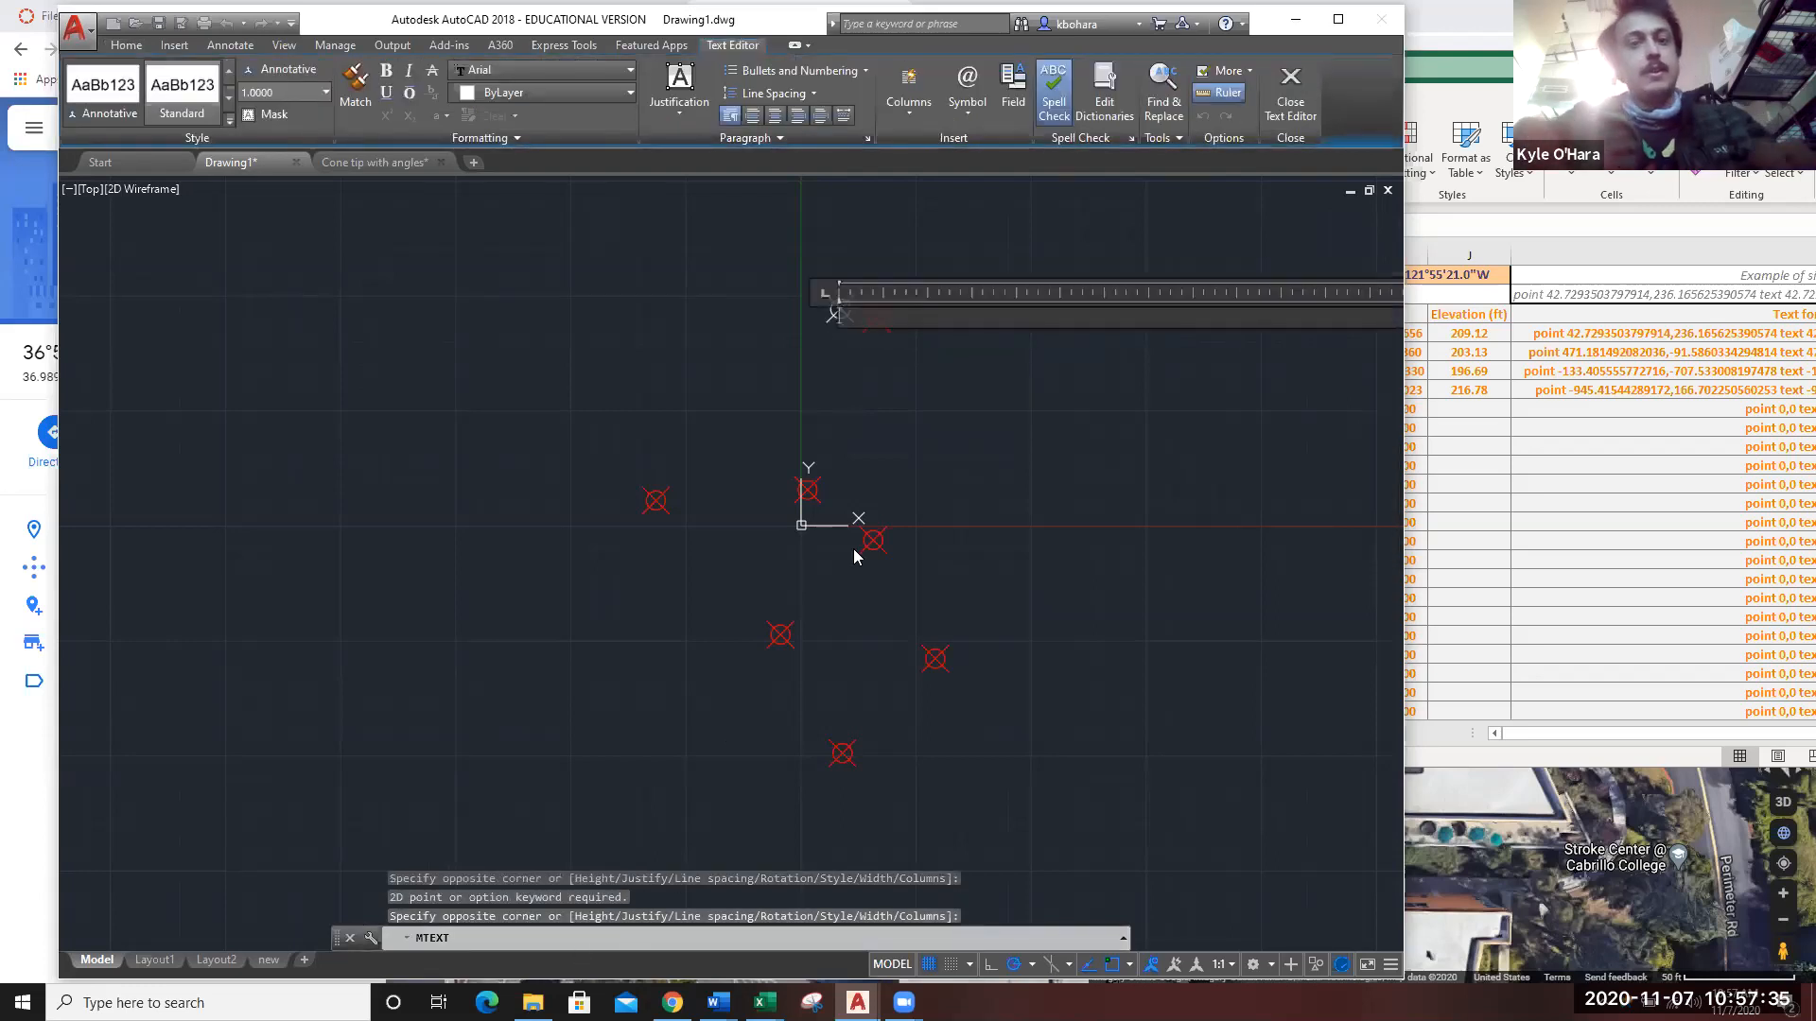
text(209.)
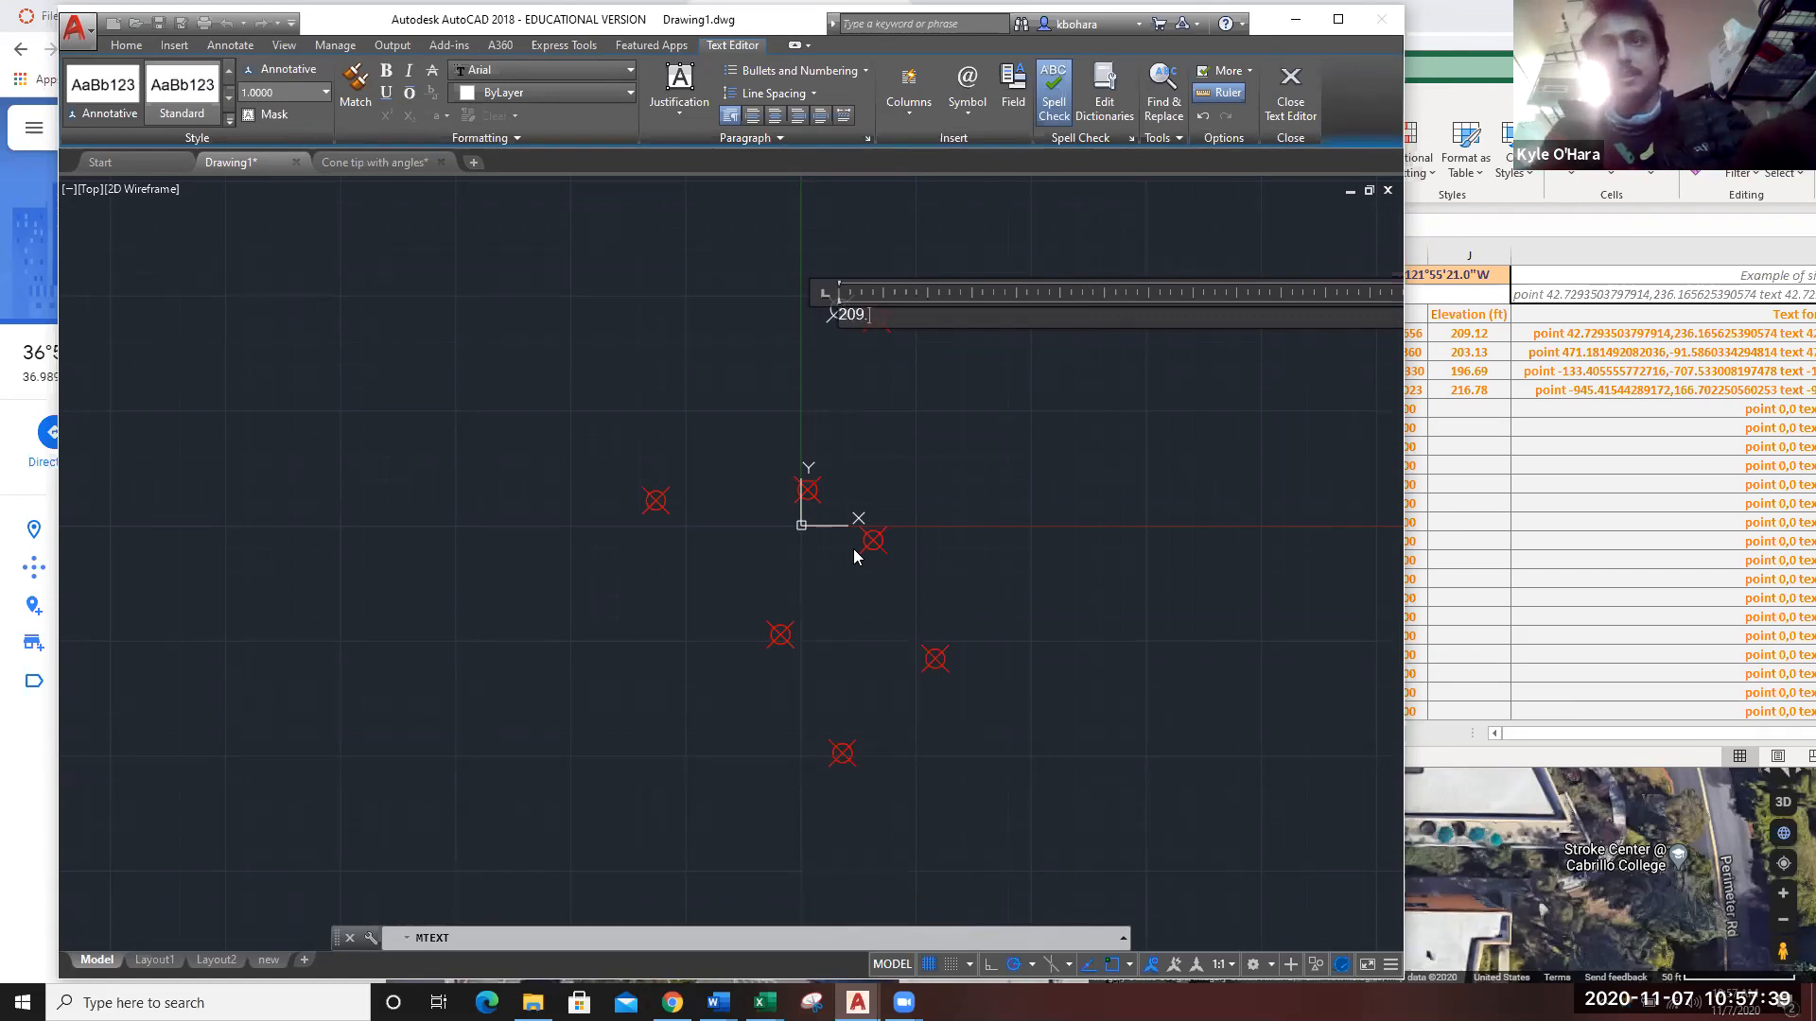
text(12)
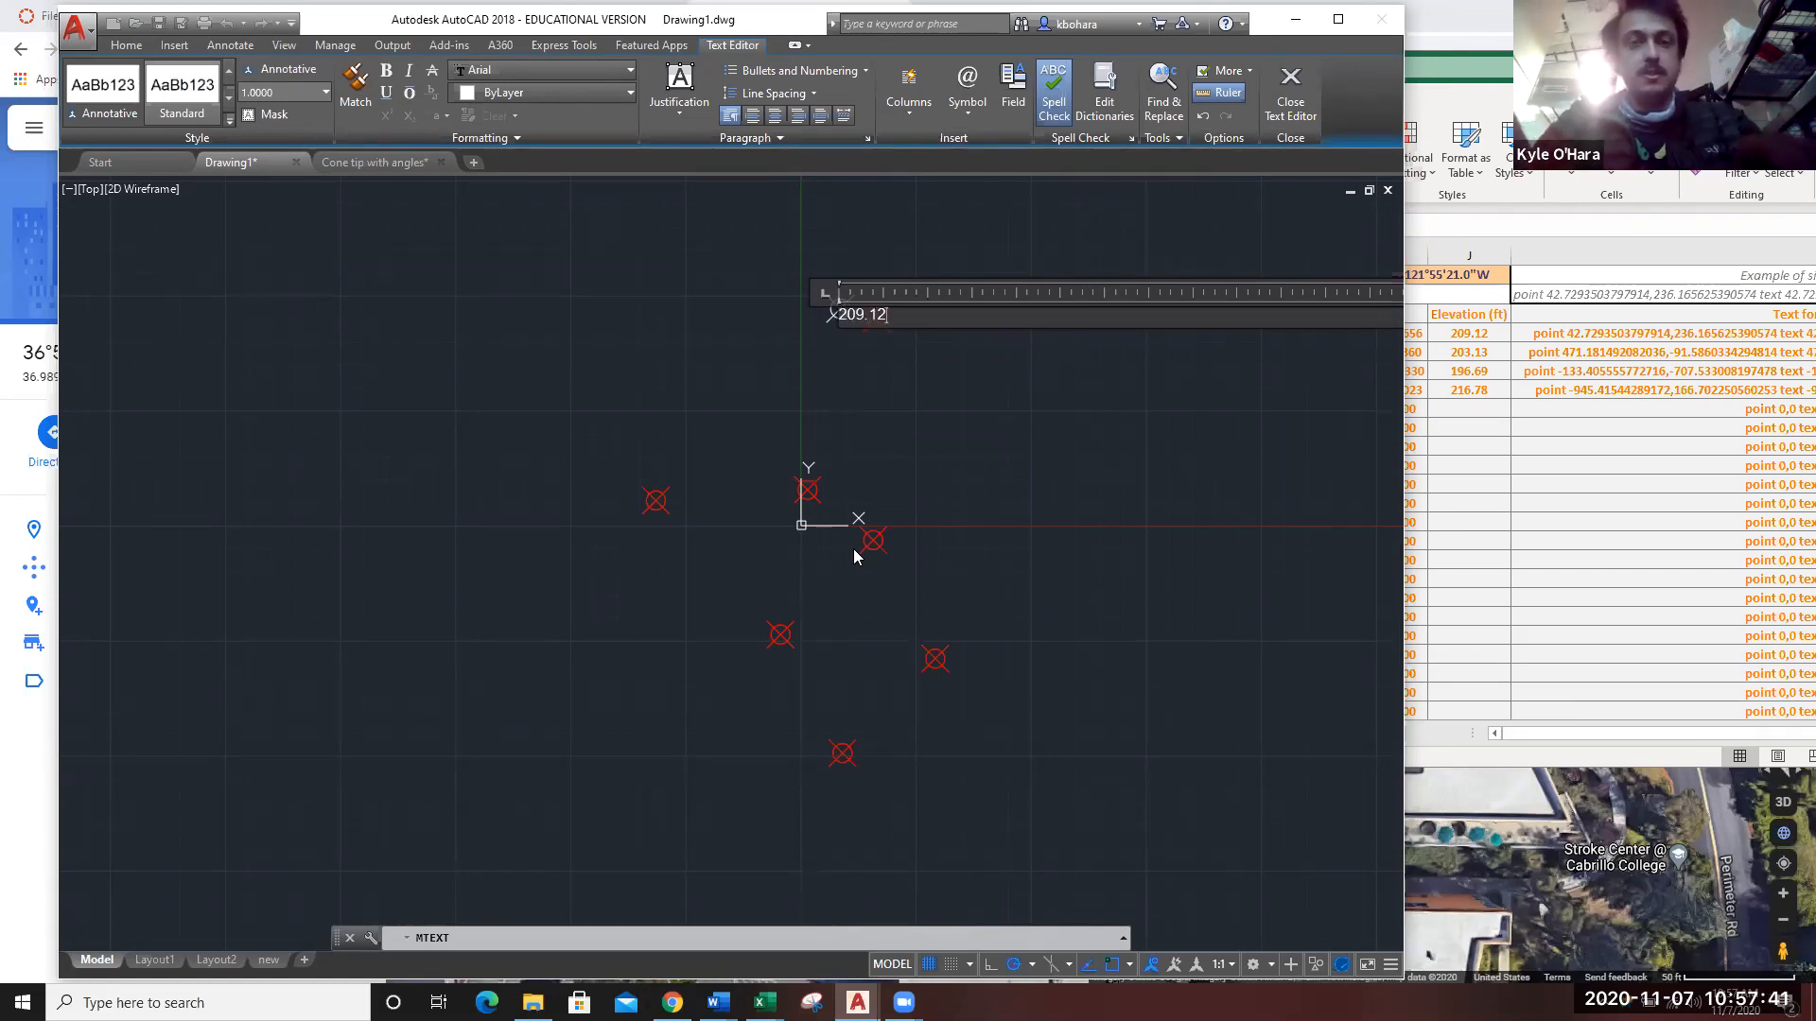
click(887, 411)
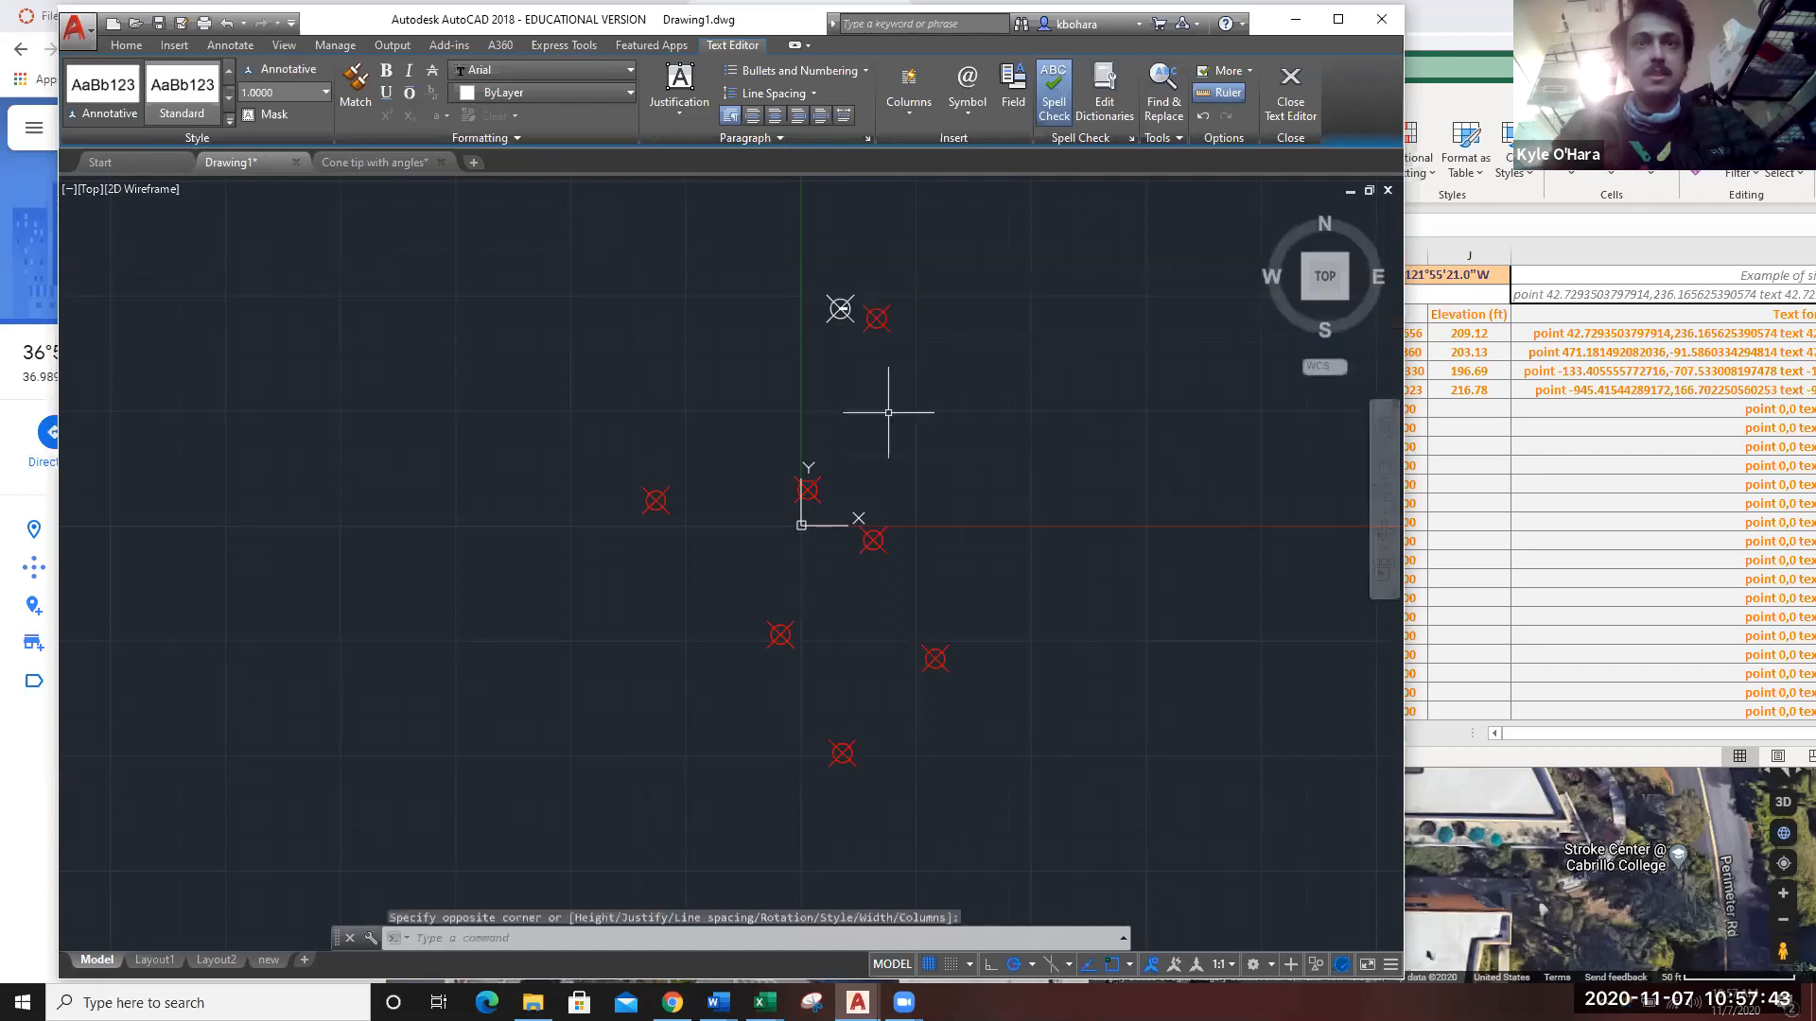
Move the 209.12' elevation label from layer 0 to the Points layer.
scroll(842, 304, up, 10)
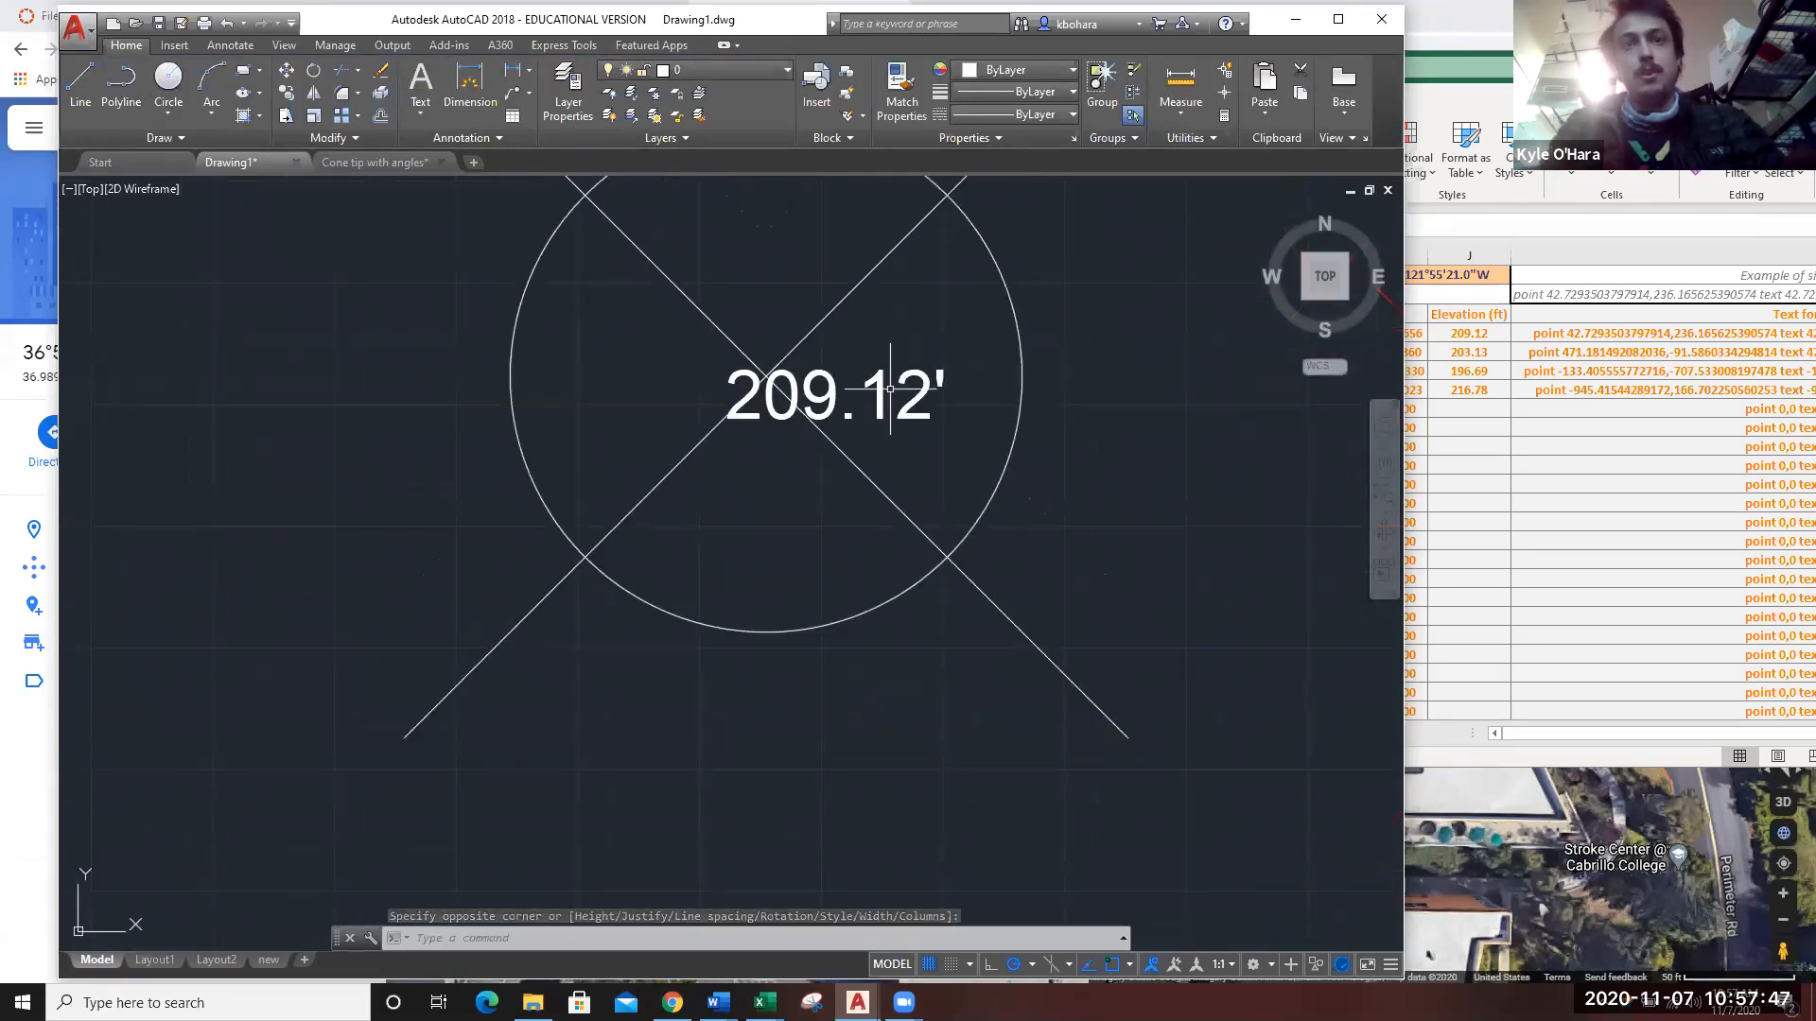
click(861, 397)
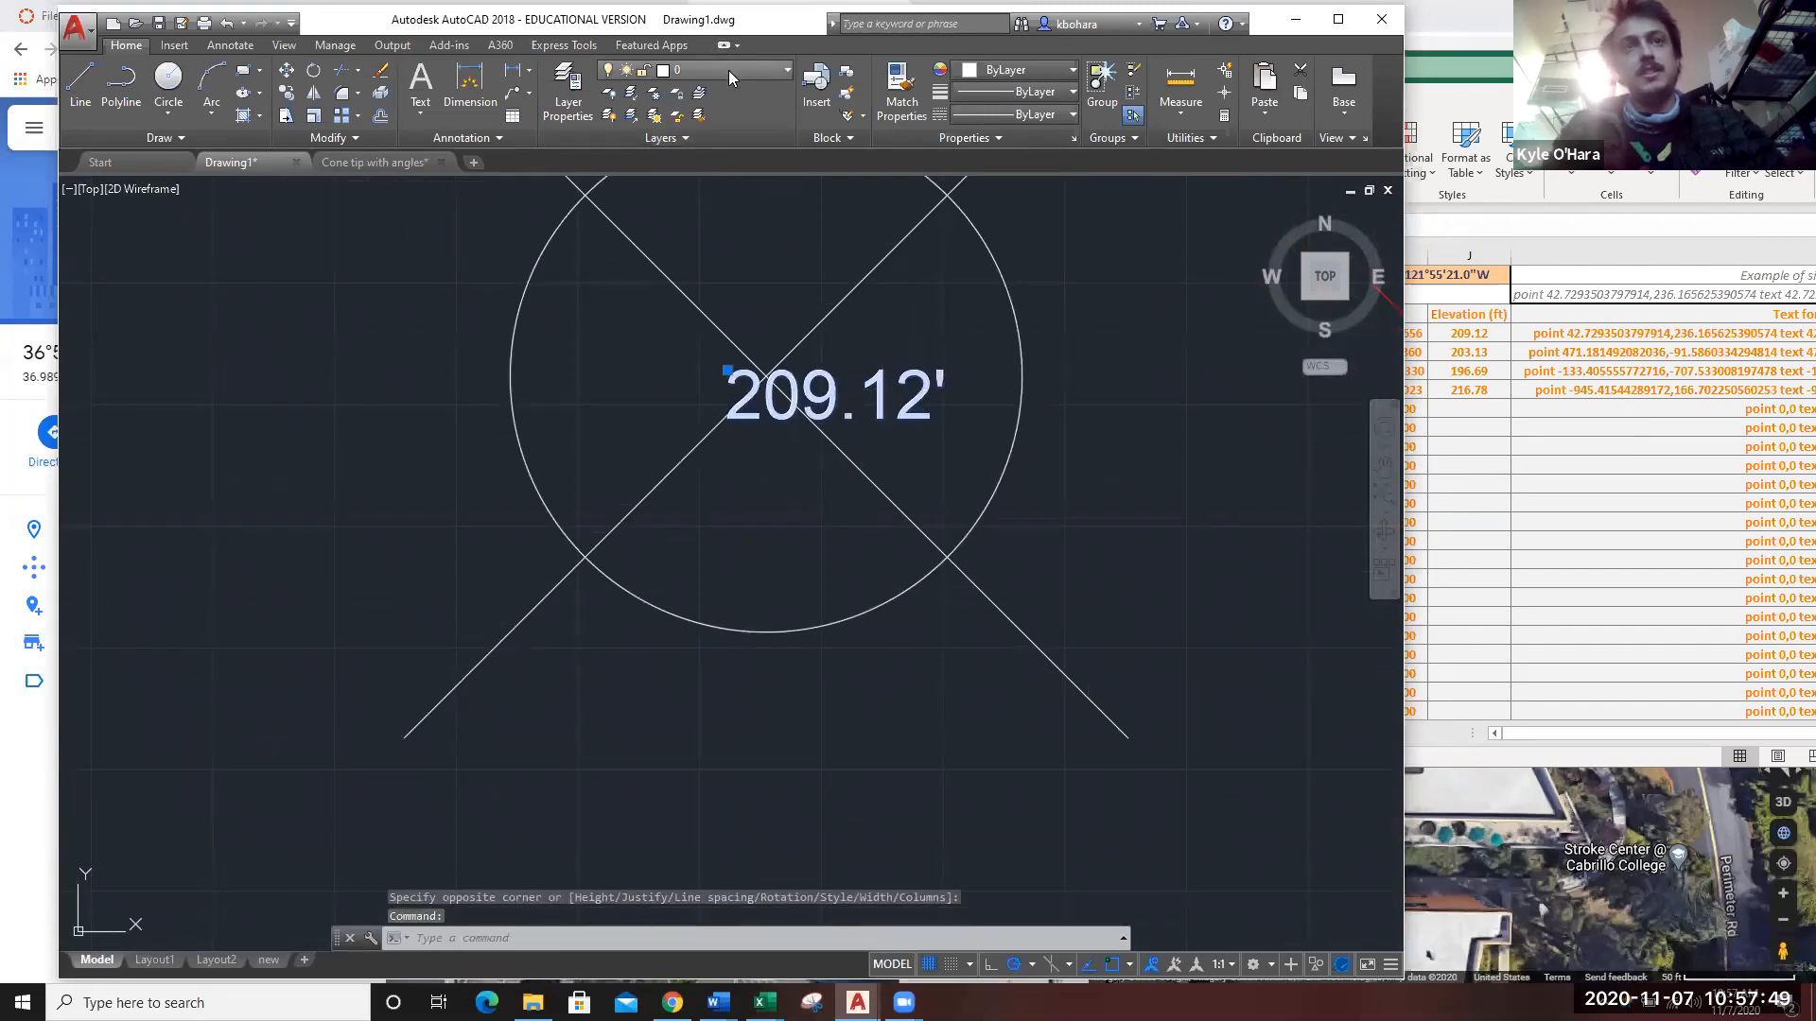
click(728, 70)
click(709, 252)
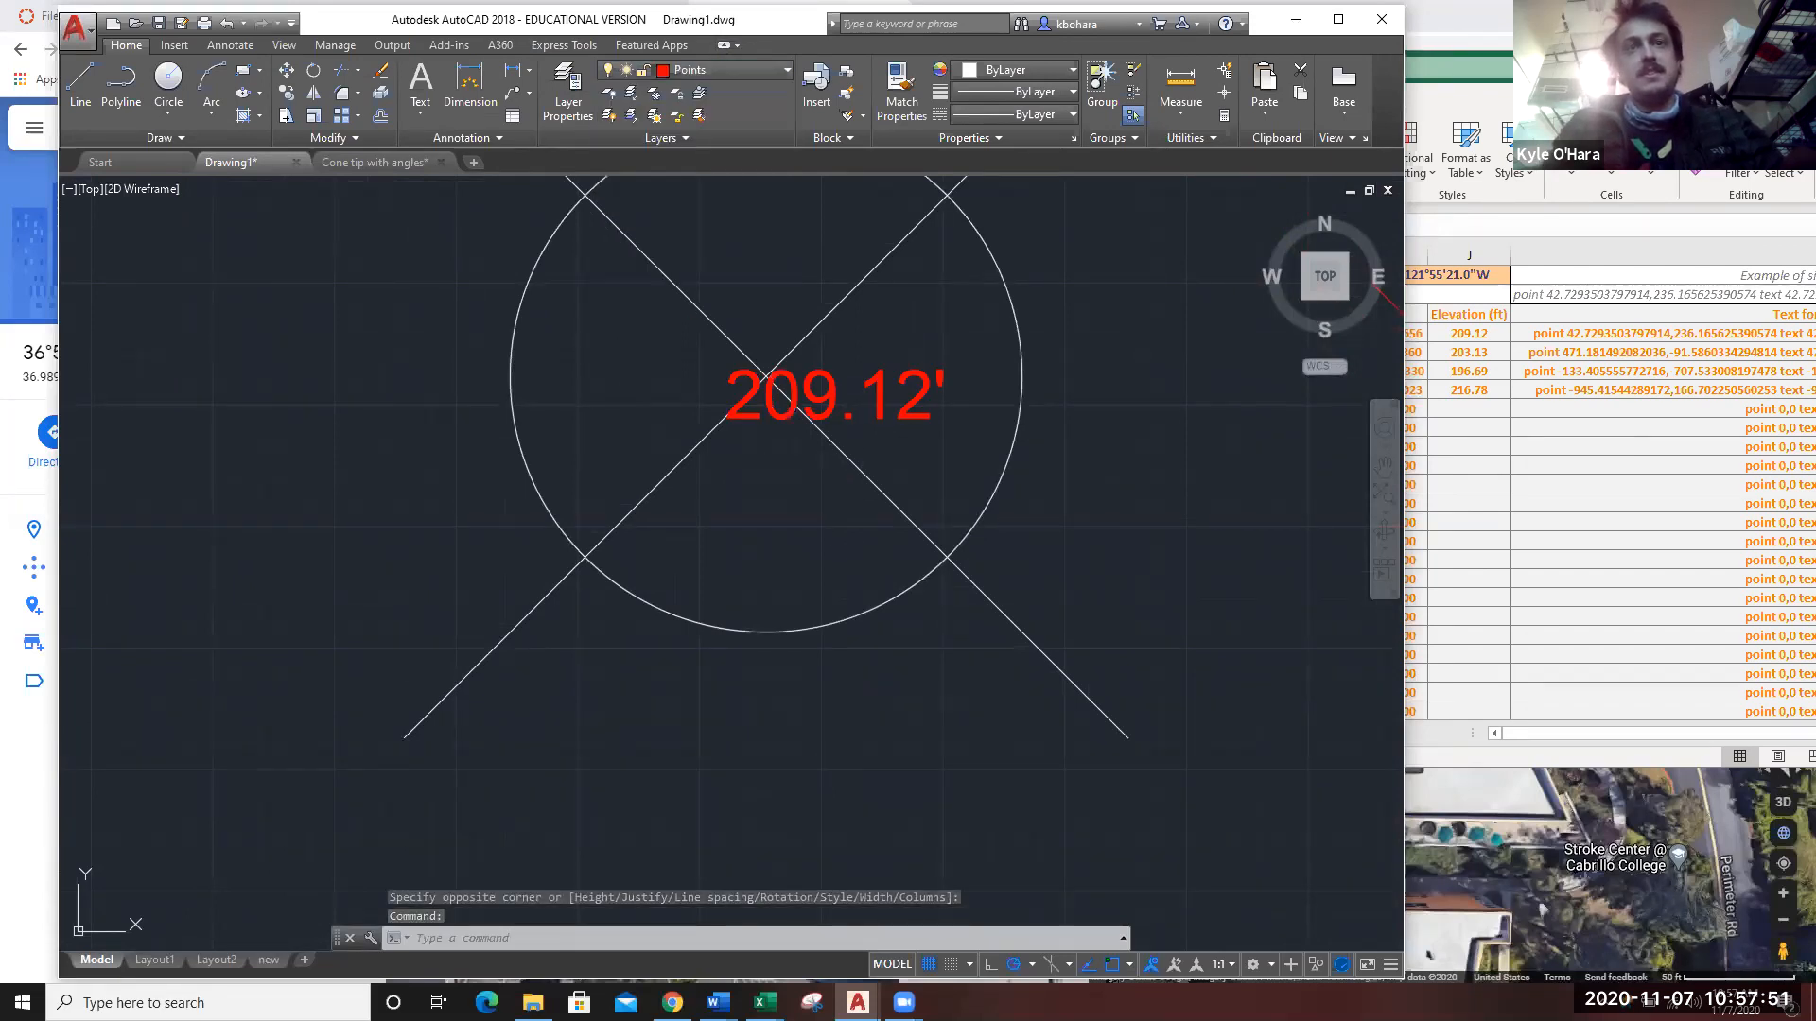
Reassign the 209.12' elevation label to the Text layer and turn that layer on.
scroll(813, 416, down, 2)
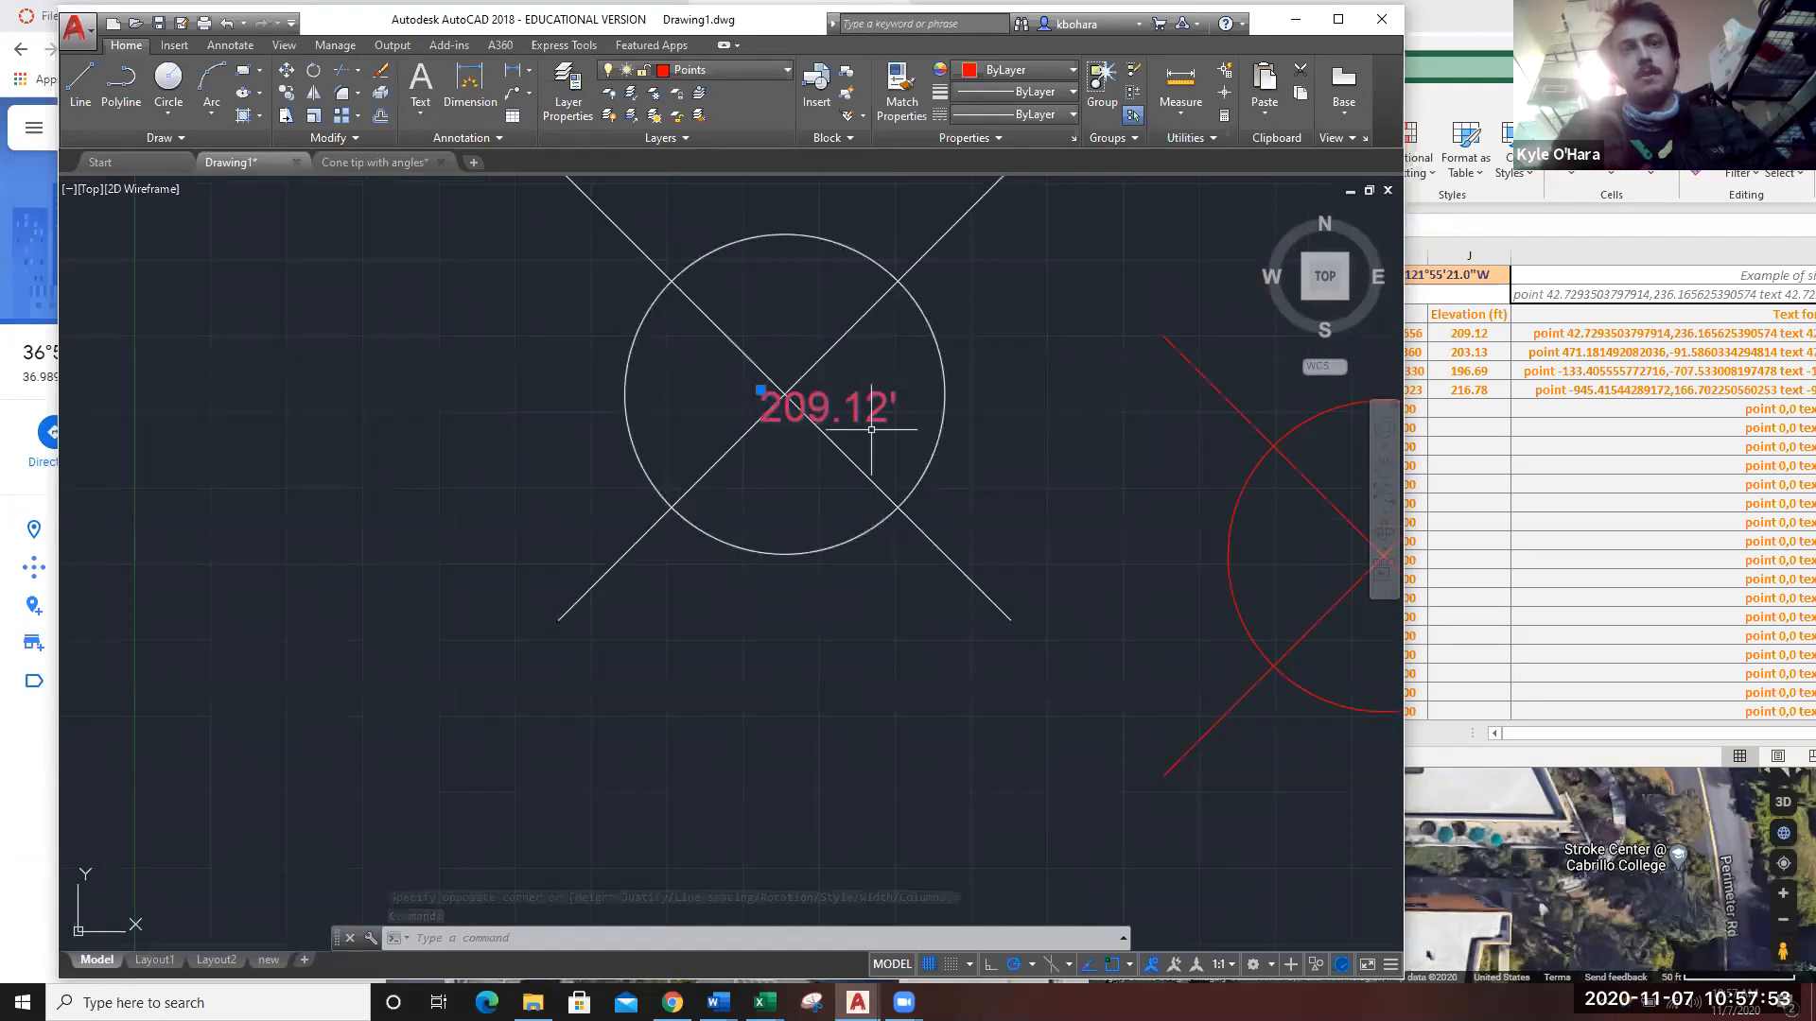
click(725, 70)
click(709, 274)
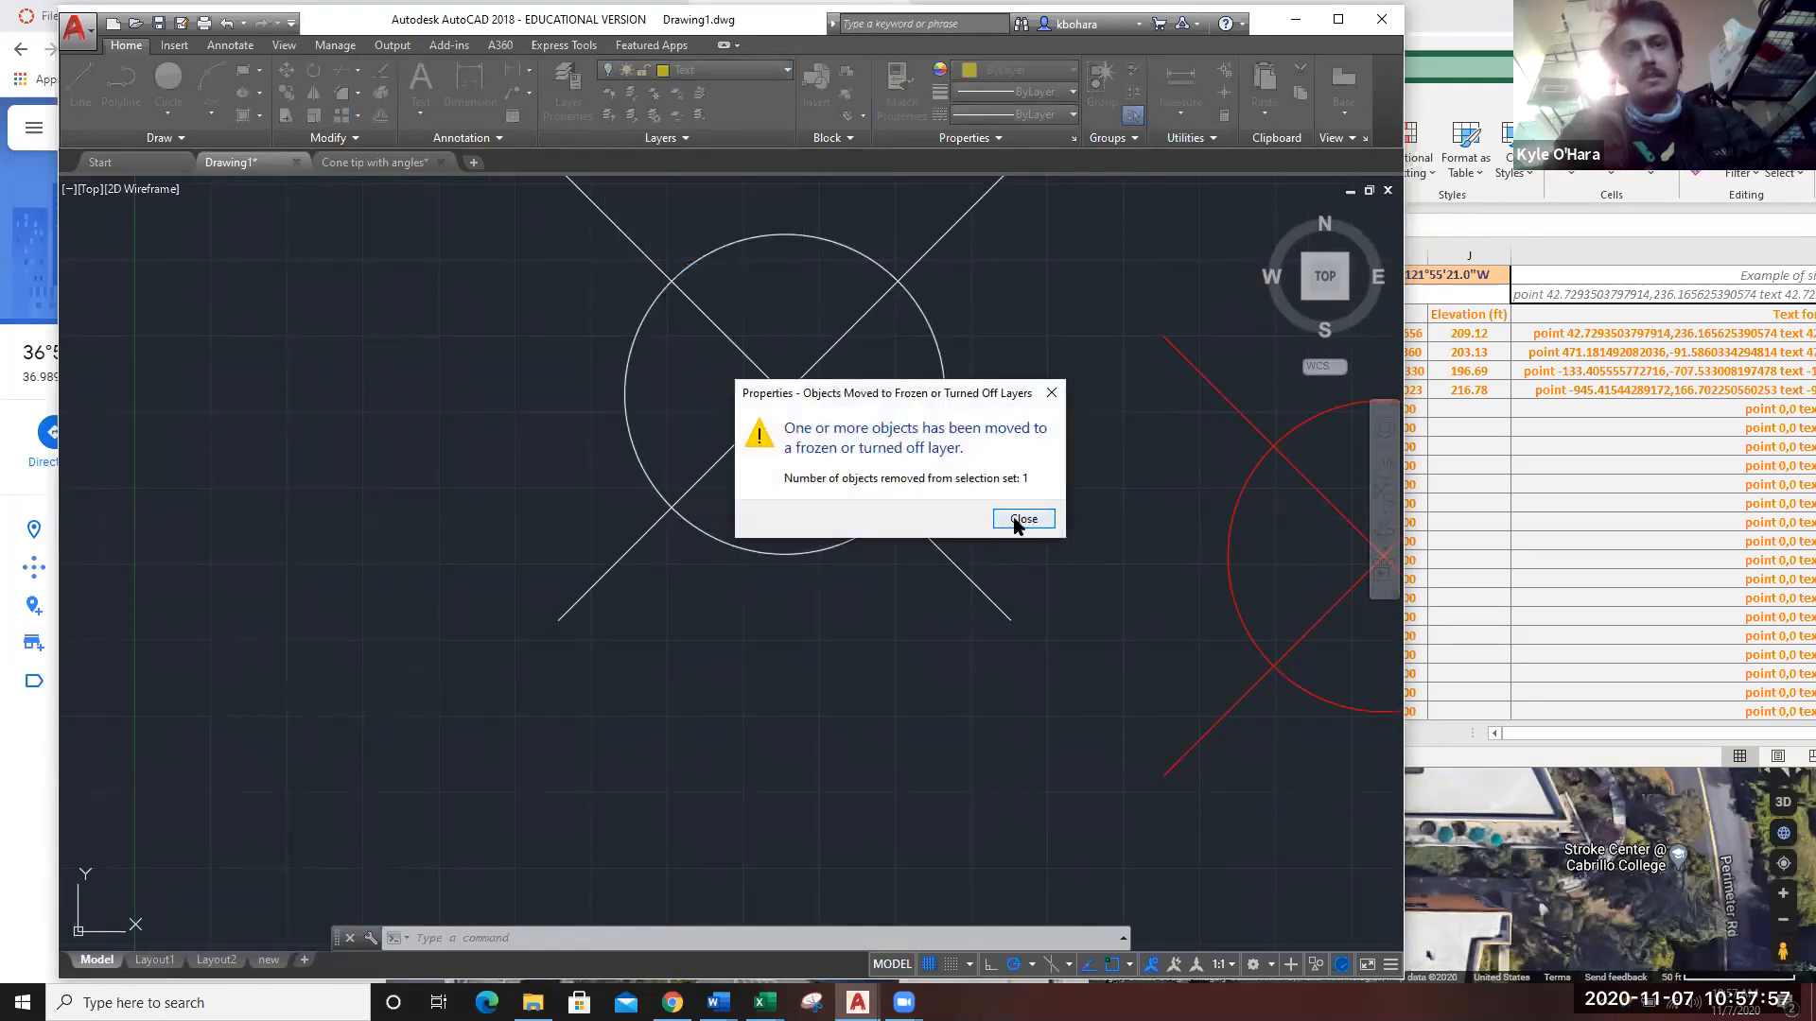
click(1012, 517)
click(725, 70)
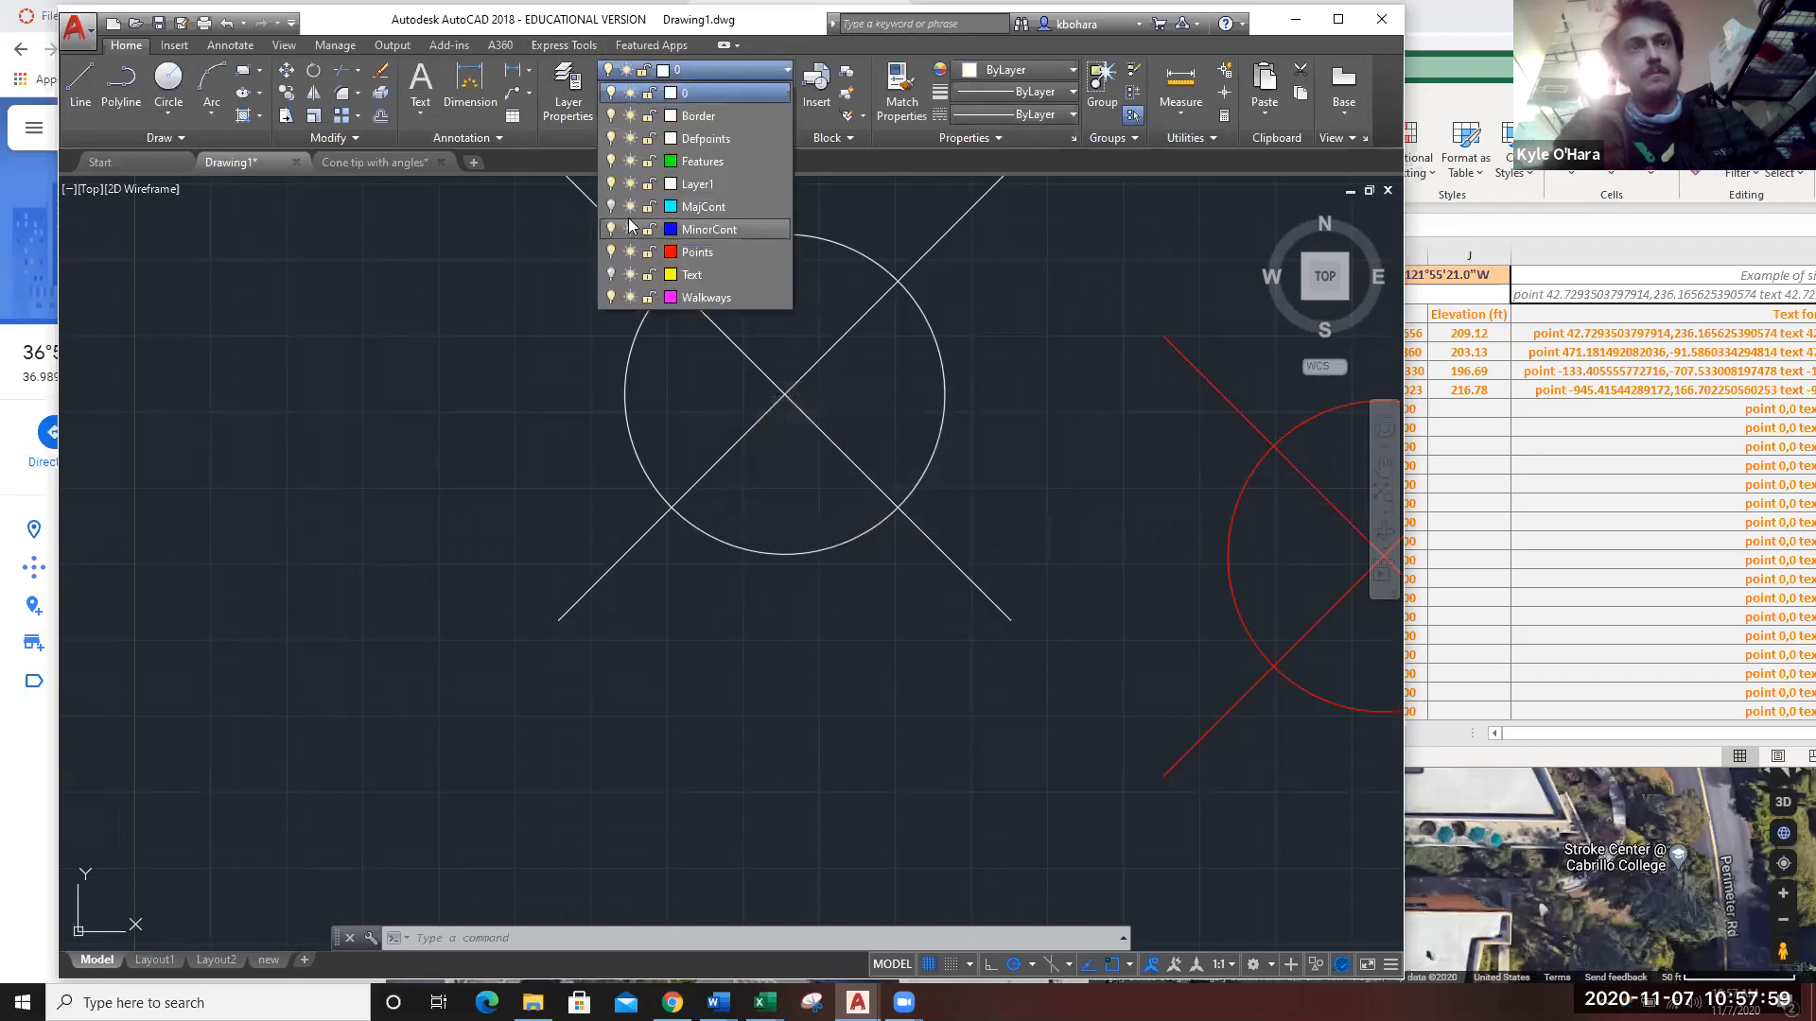
click(611, 275)
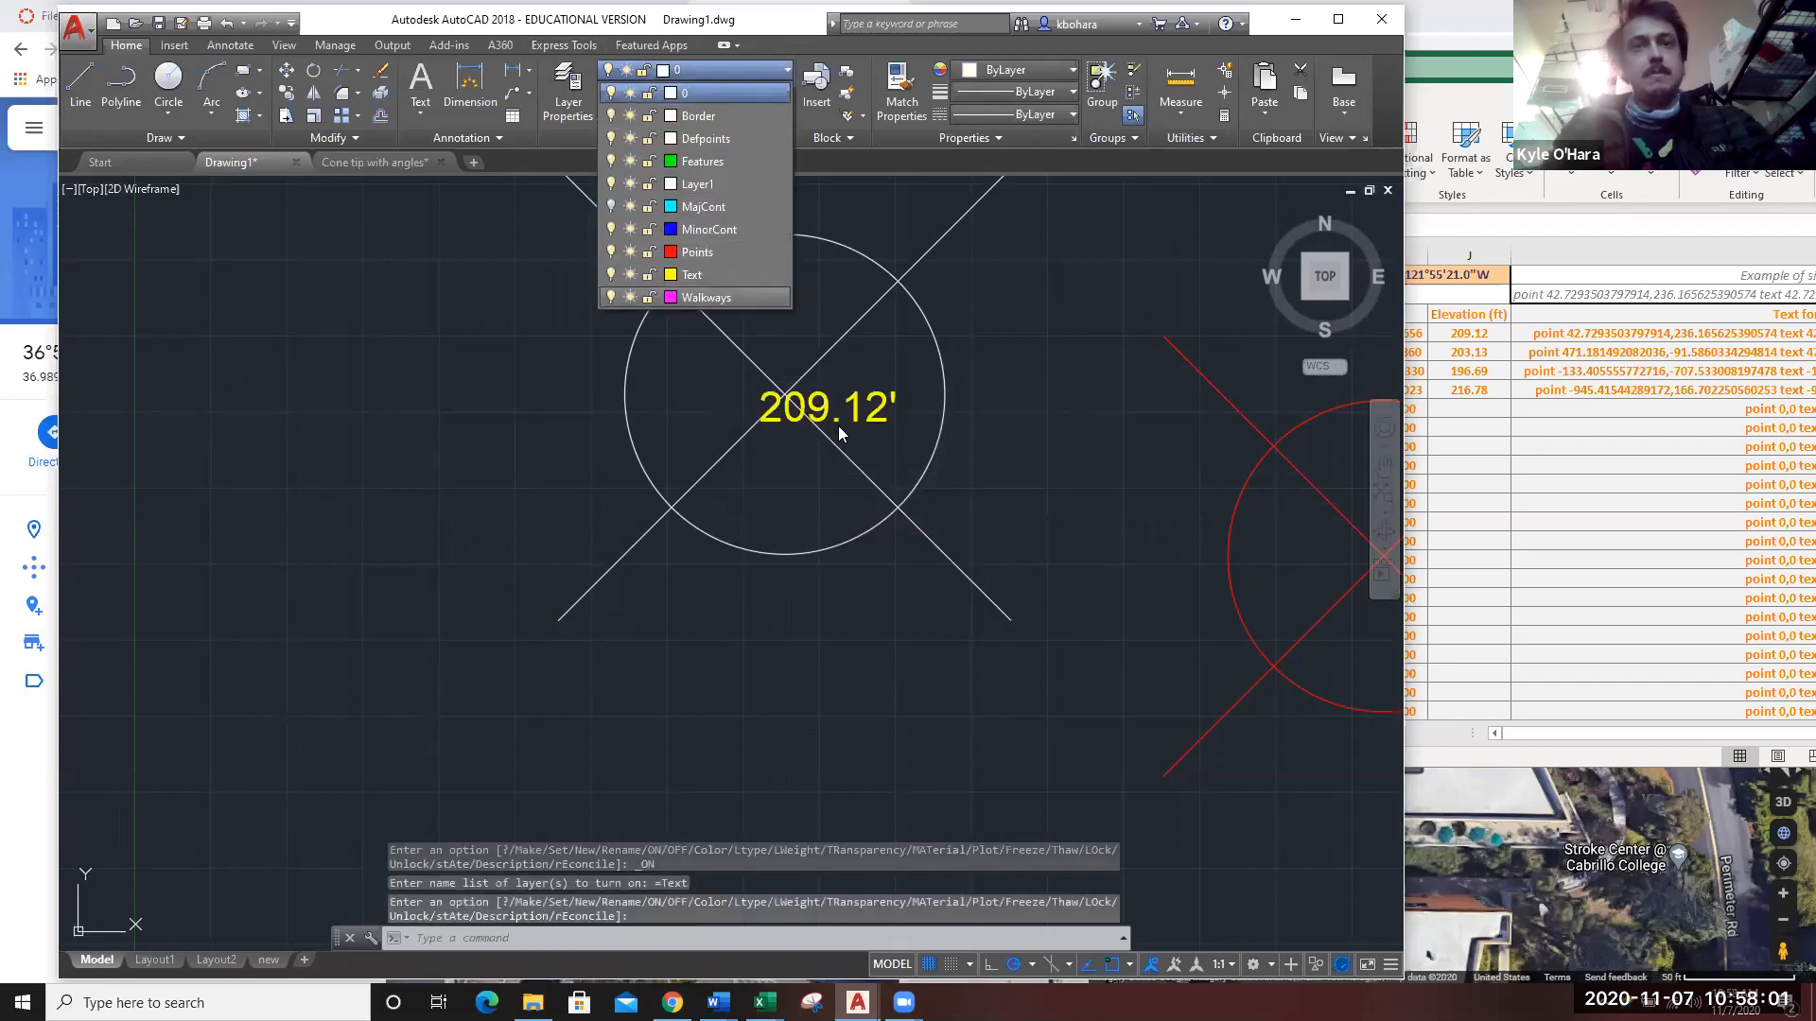
click(955, 424)
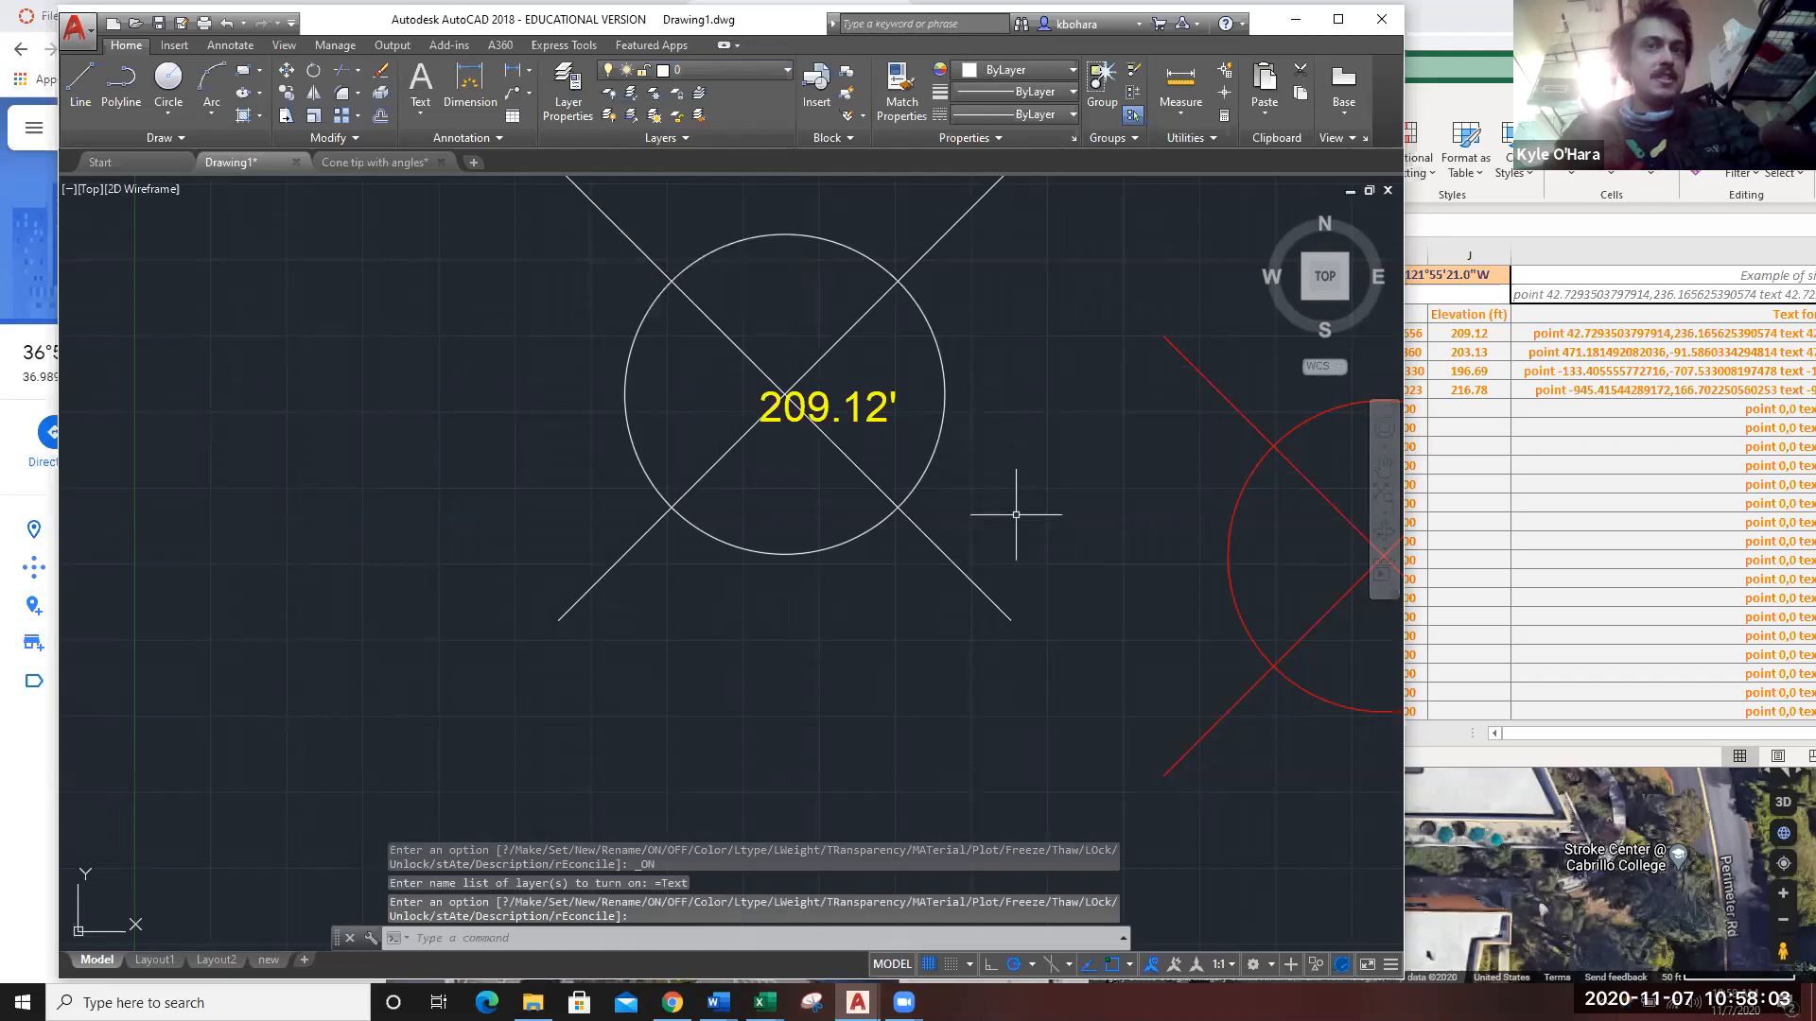
Erase the white survey point together with its 209.12' elevation label.
scroll(1014, 593, down, 4)
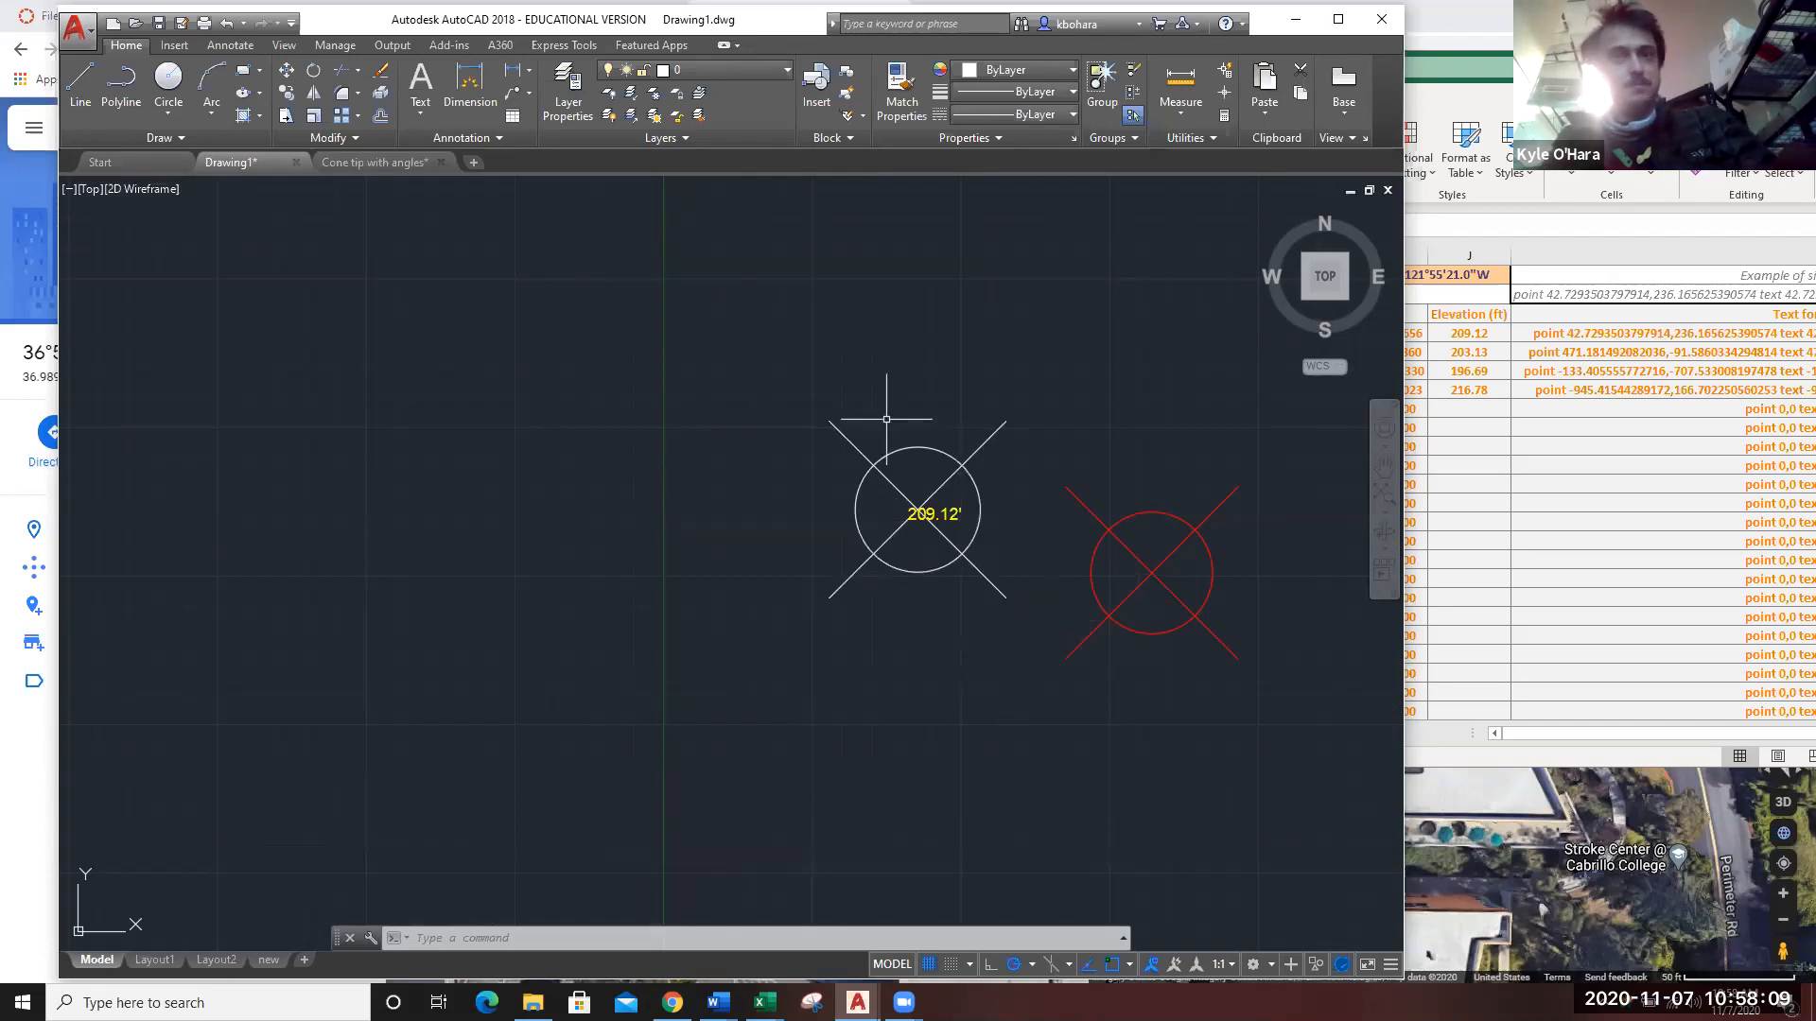
click(1045, 632)
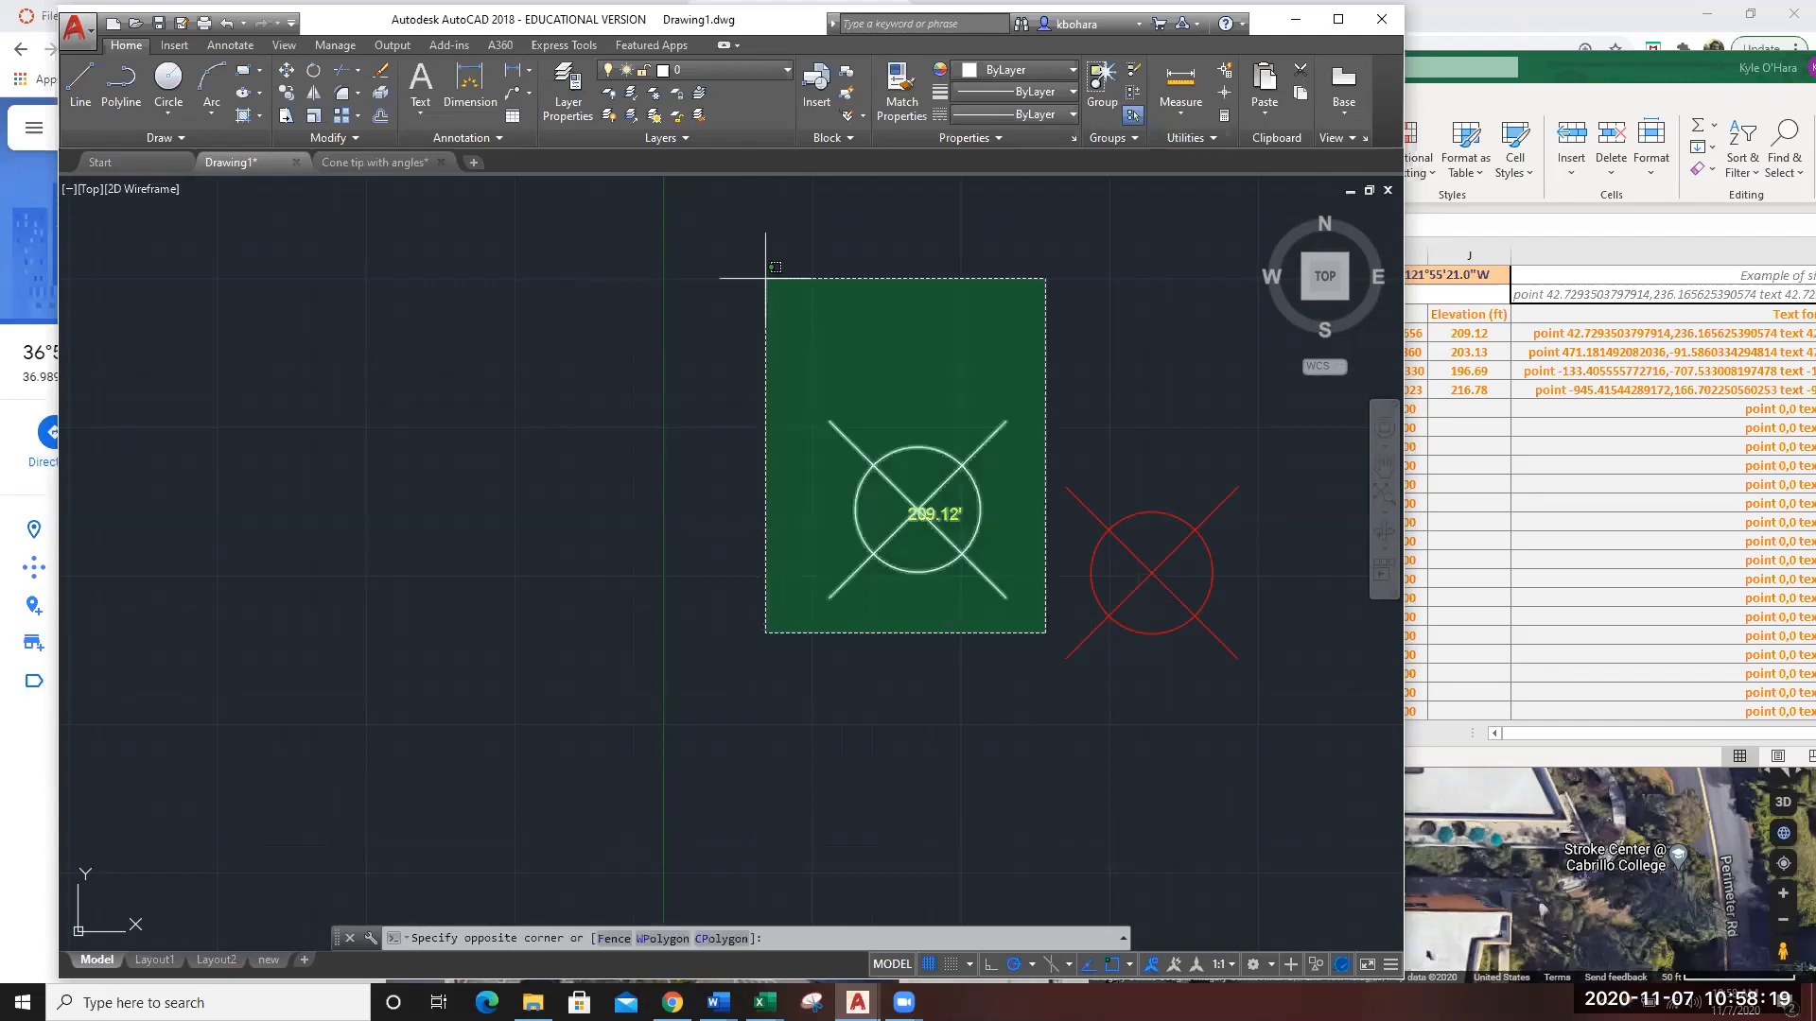
click(747, 308)
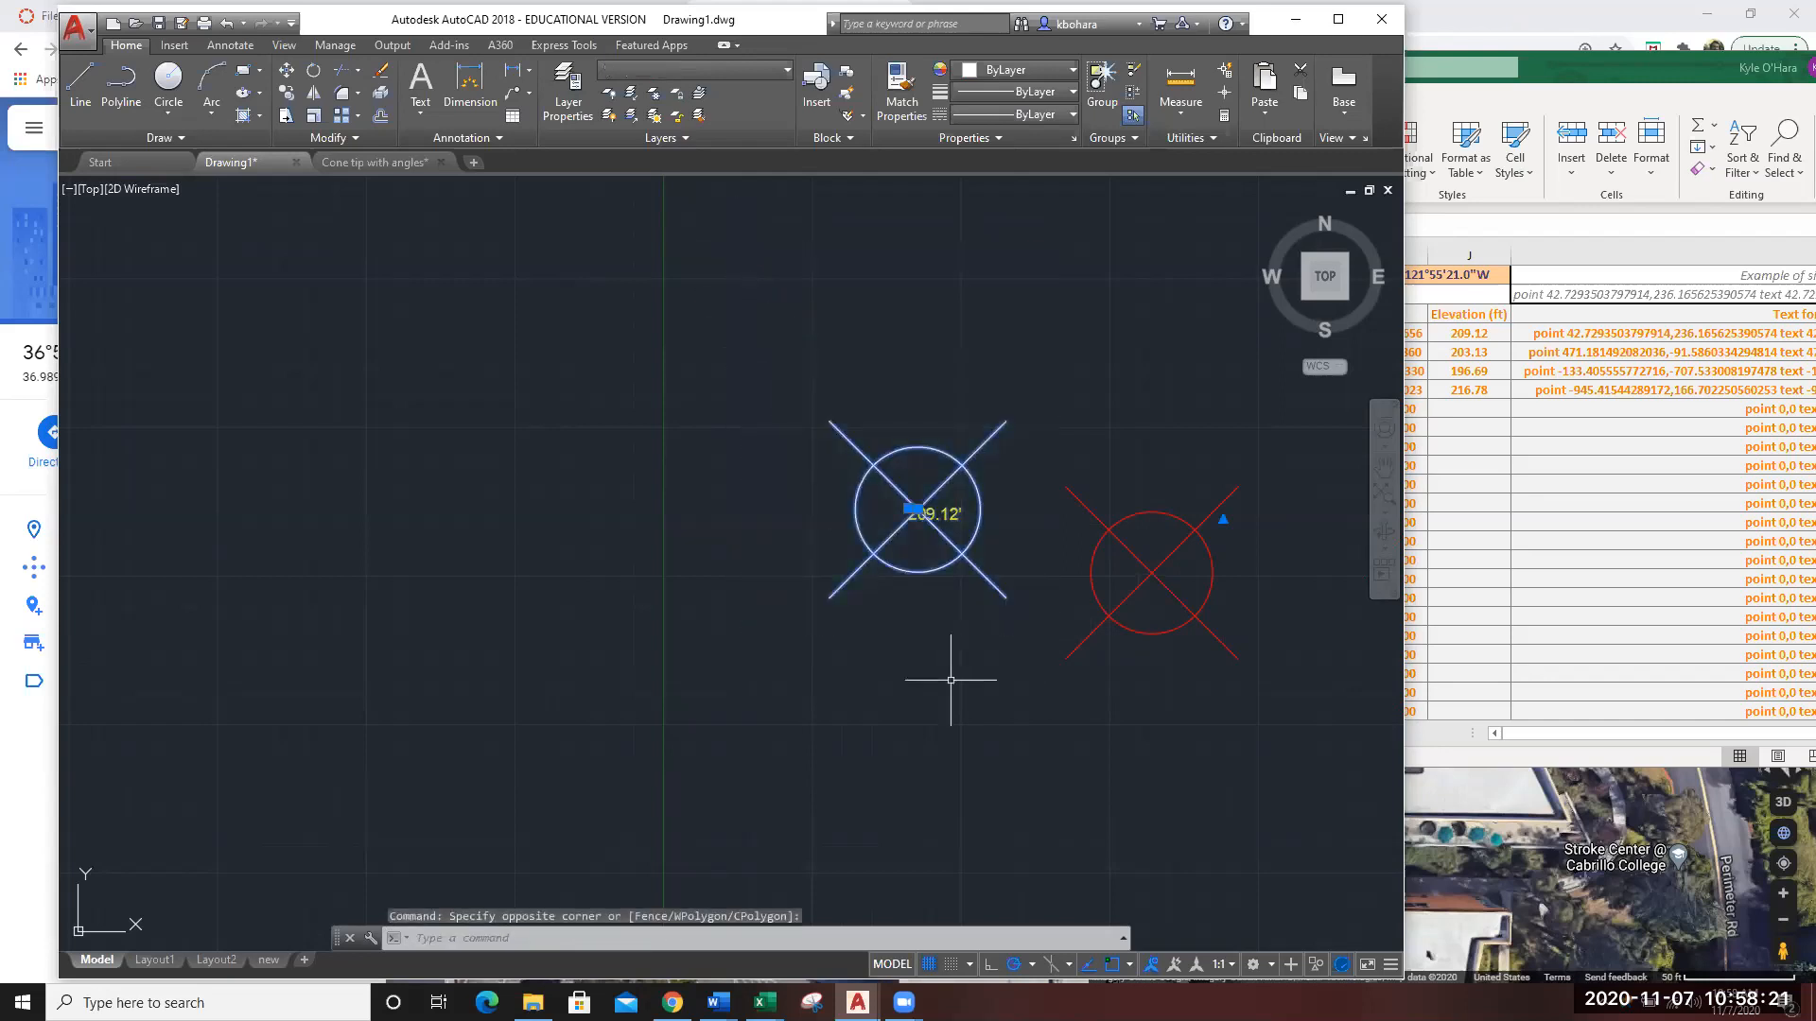
key(Delete)
scroll(908, 672, down, 5)
scroll(949, 703, down, 2)
mouse_move(1012, 823)
middle_down()
mouse_move(1056, 640)
mouse_move(1053, 417)
mouse_move(898, 612)
middle_up()
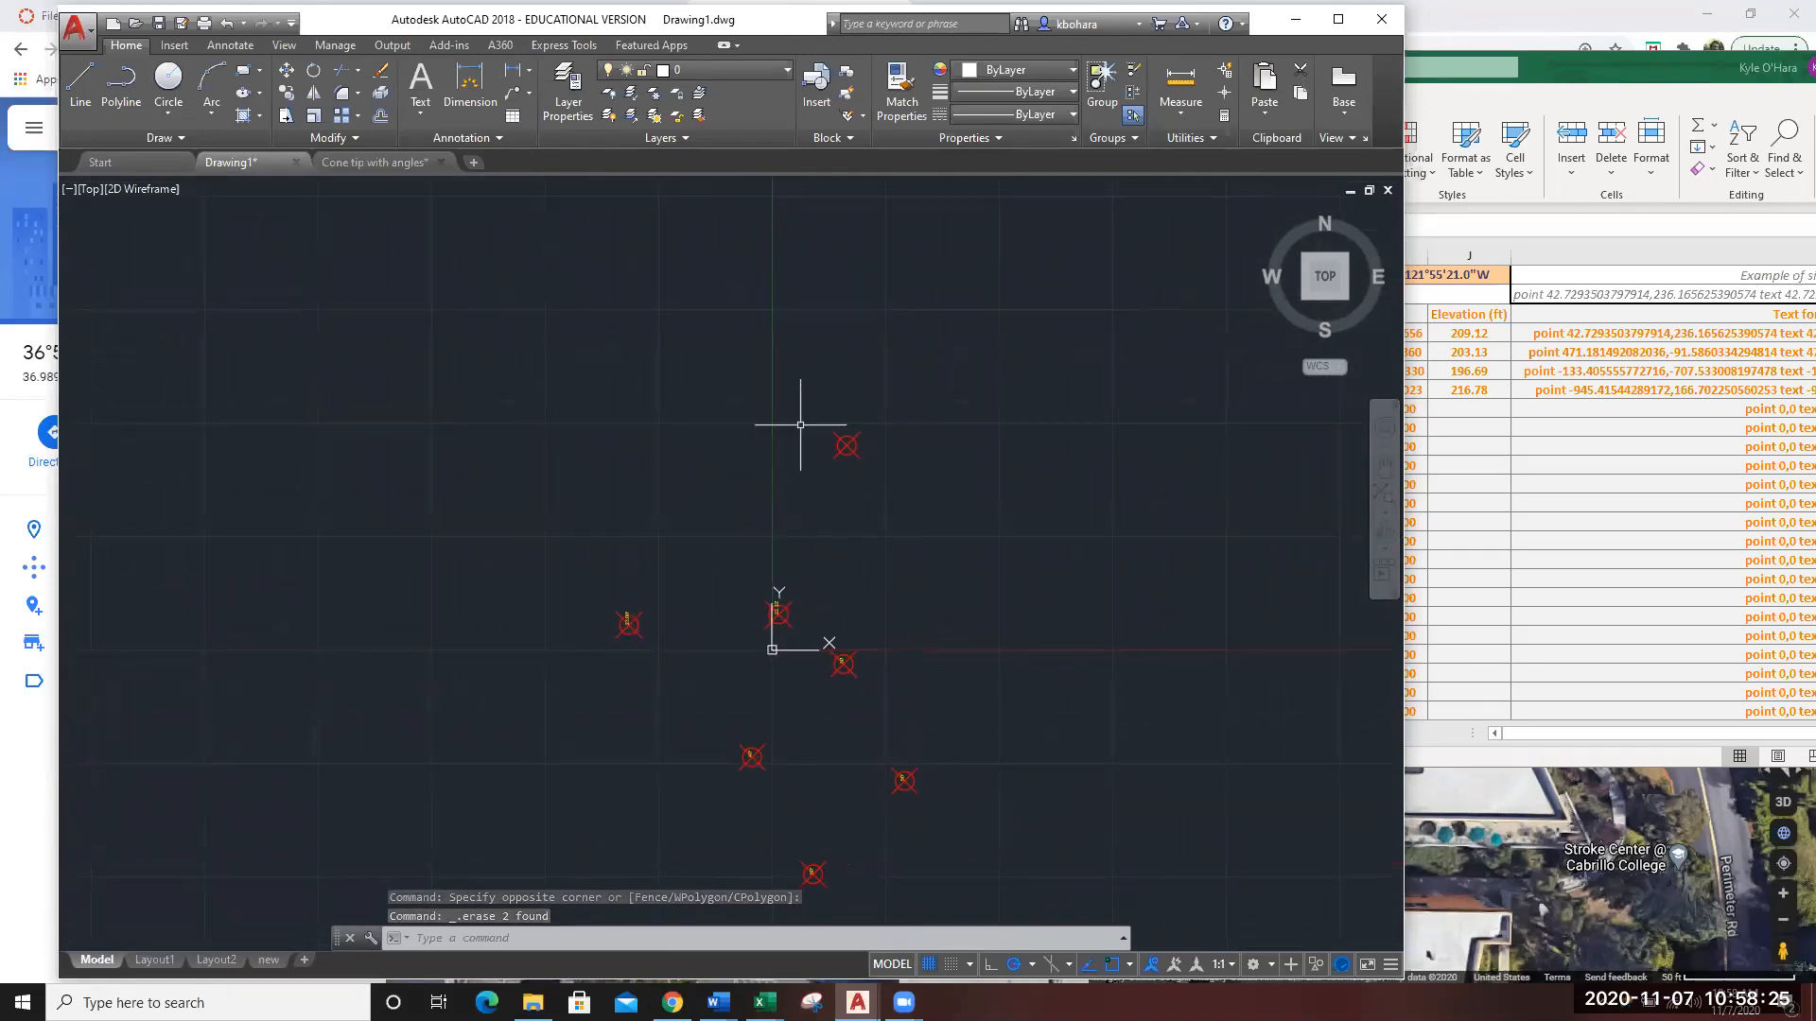
Review the distance and angle entries of the first survey rows in the Excel topo sheet, and return to the AutoCAD drawing.
click(1574, 78)
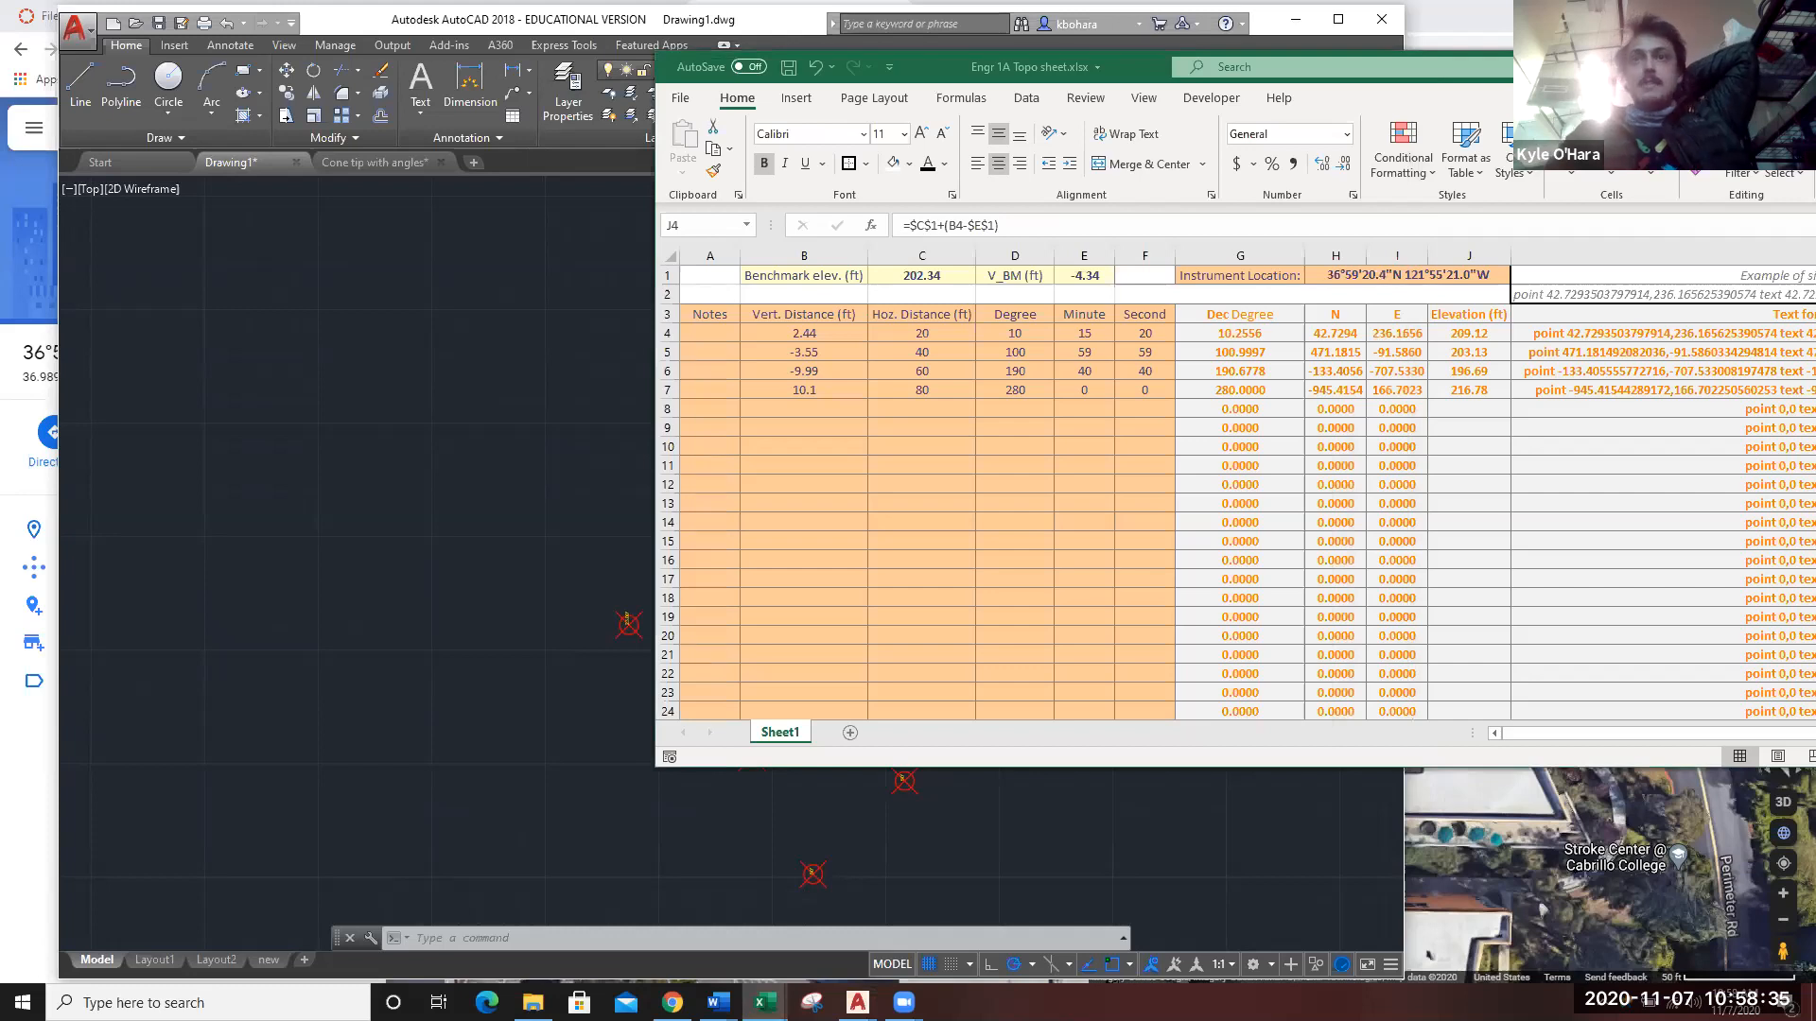
drag(1553, 65, 930, 56)
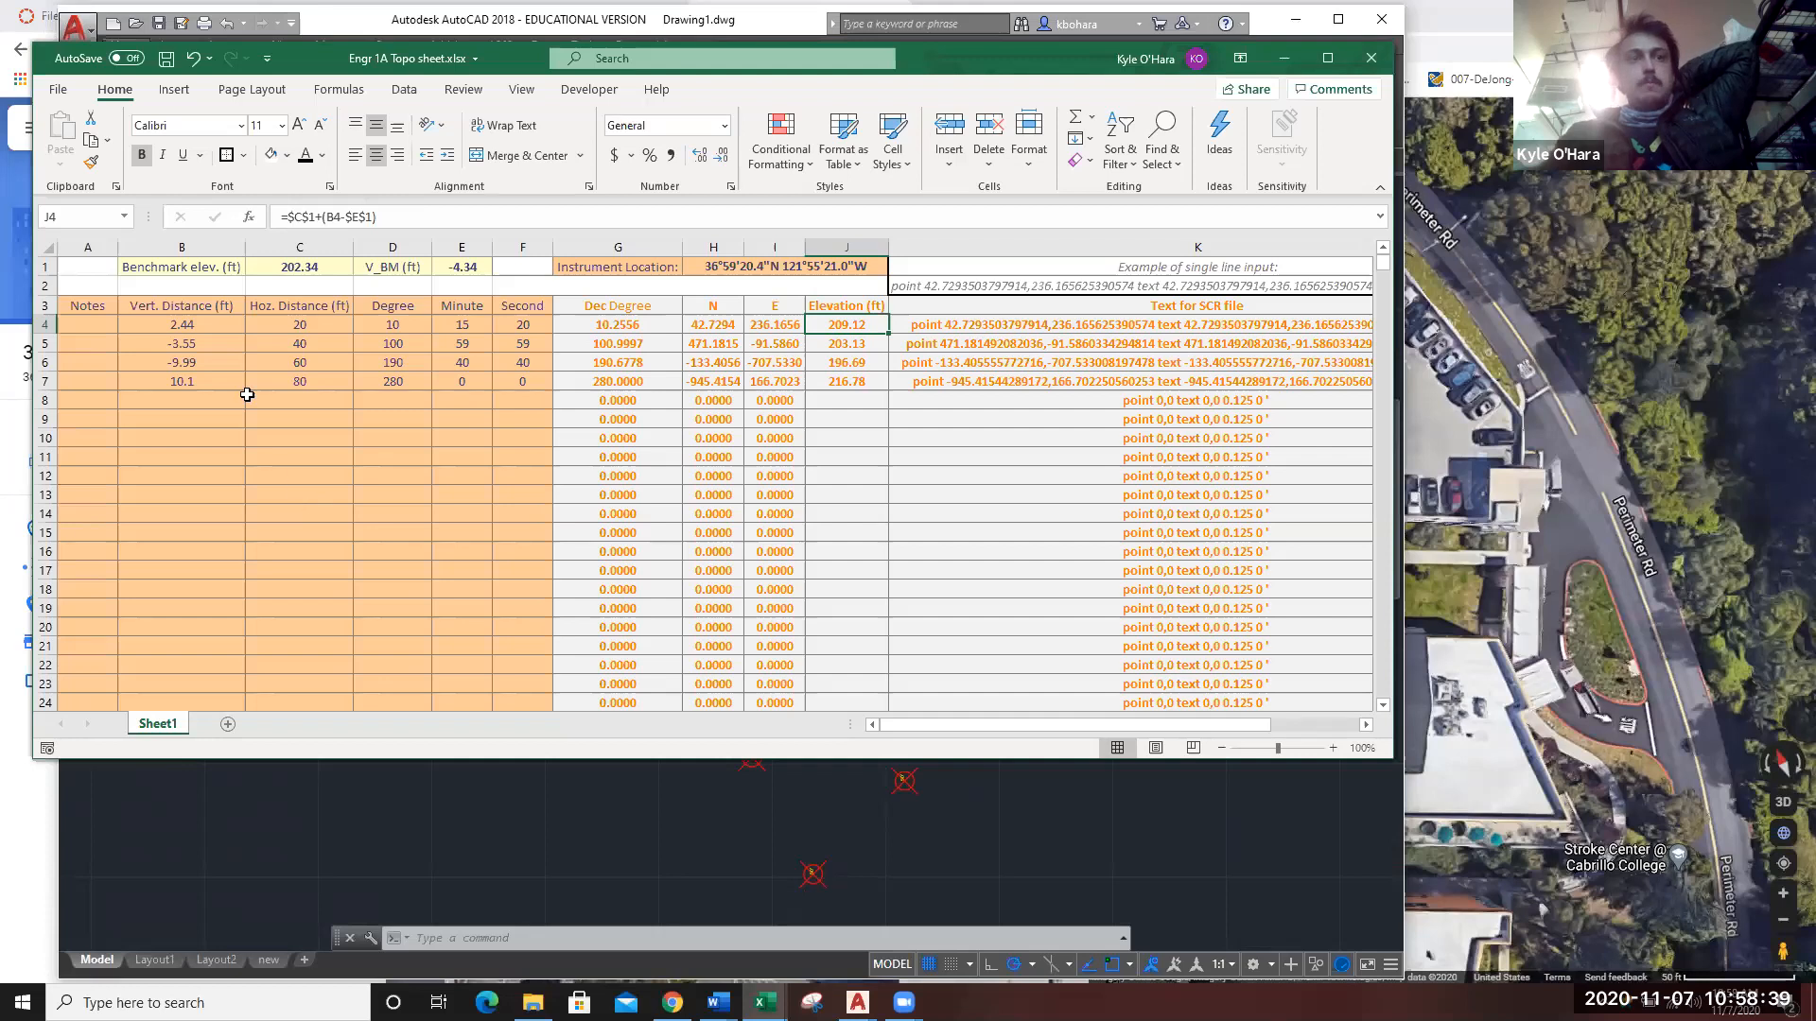
click(163, 326)
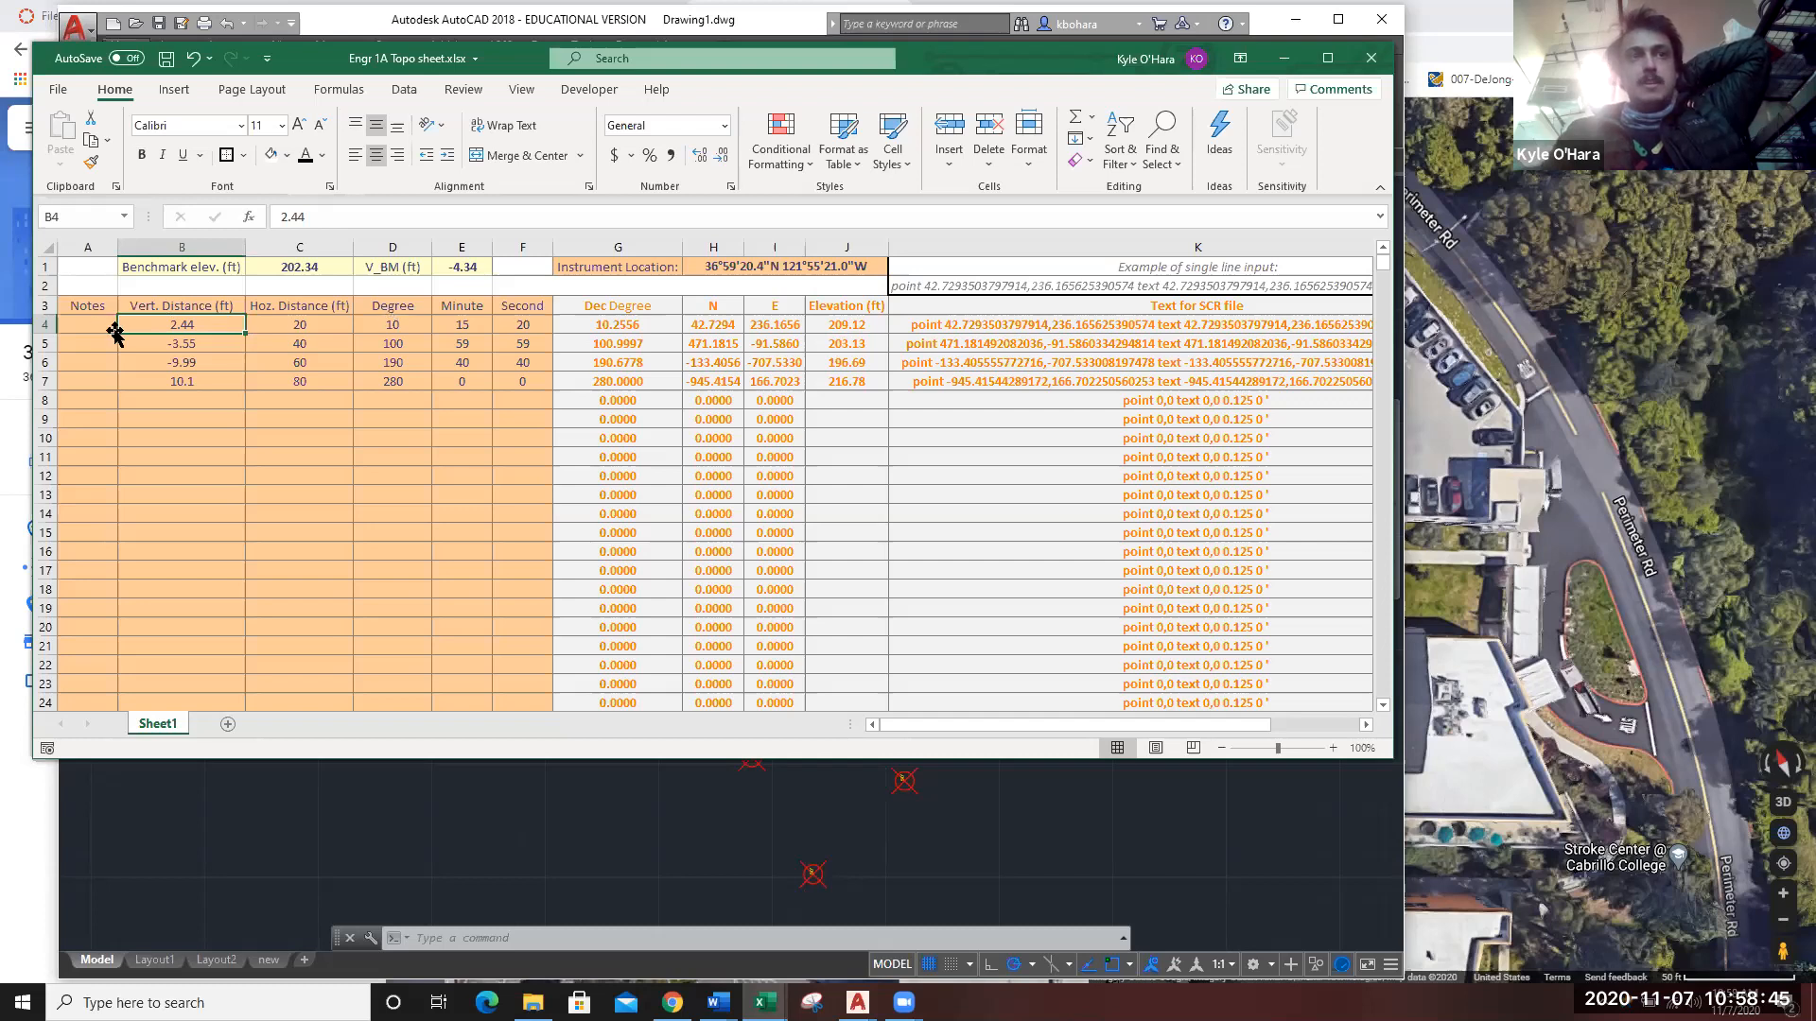
drag(166, 324, 519, 361)
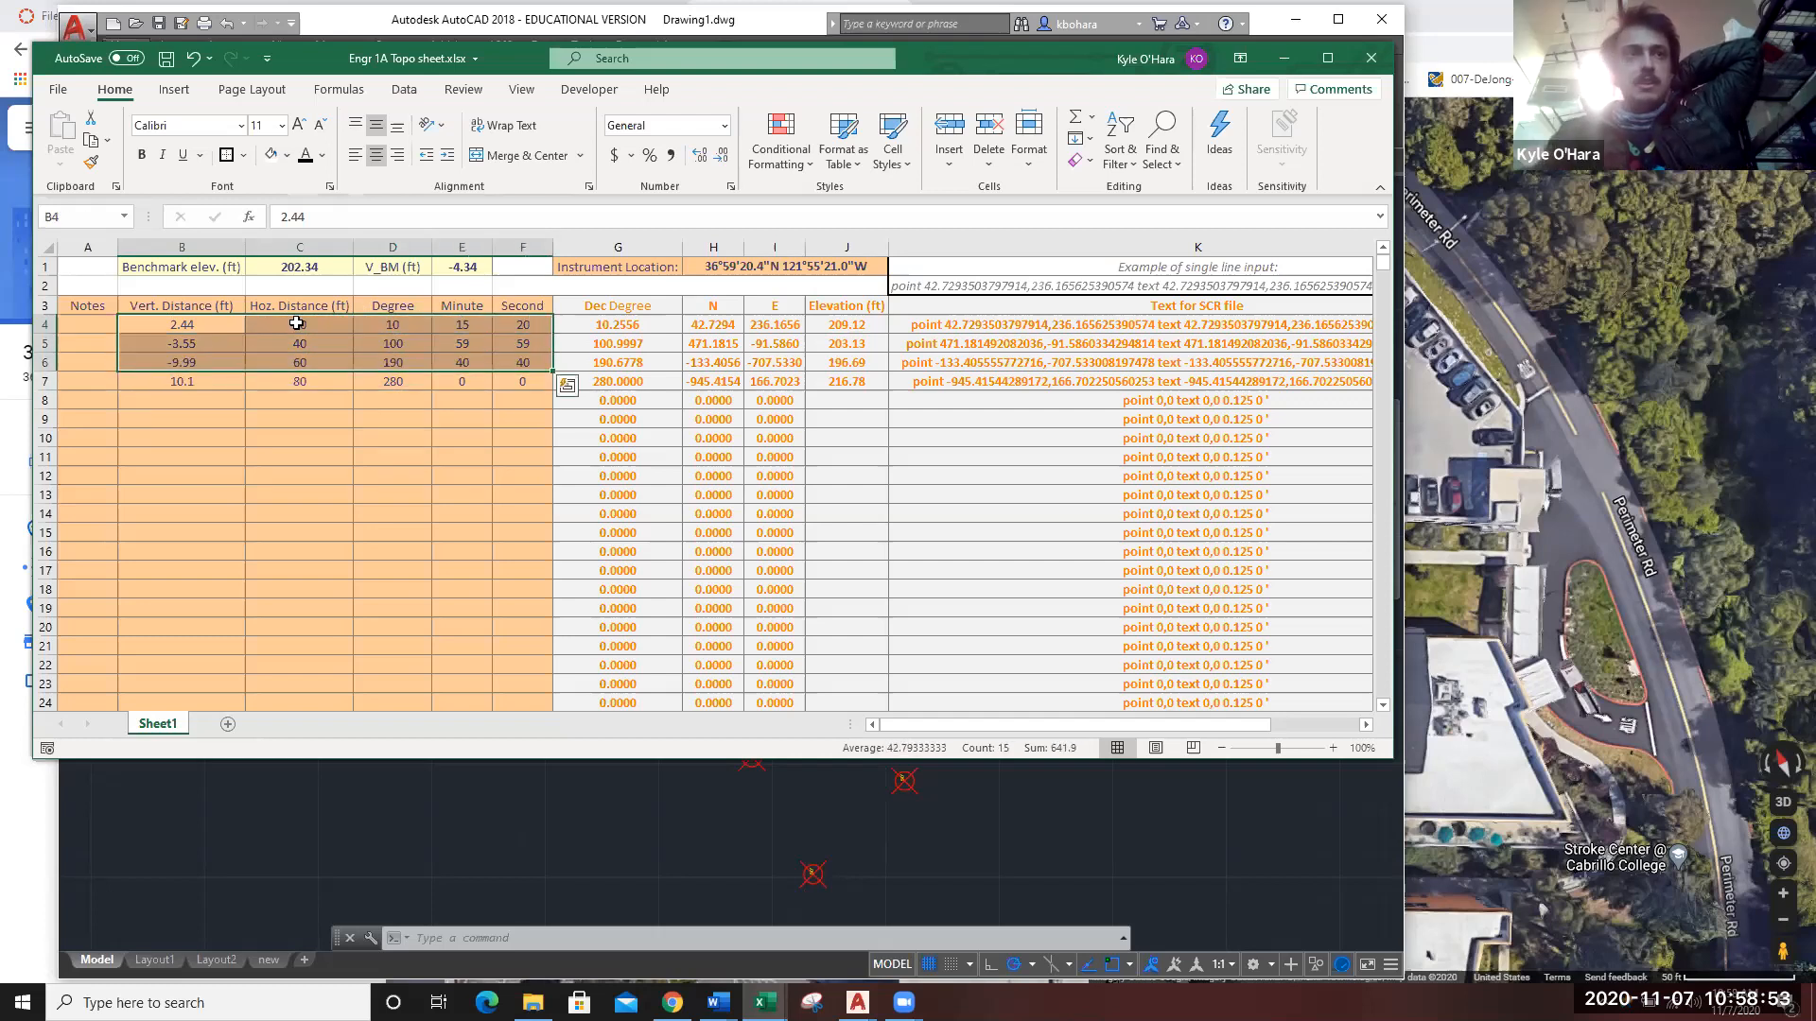
click(273, 345)
drag(168, 324, 525, 329)
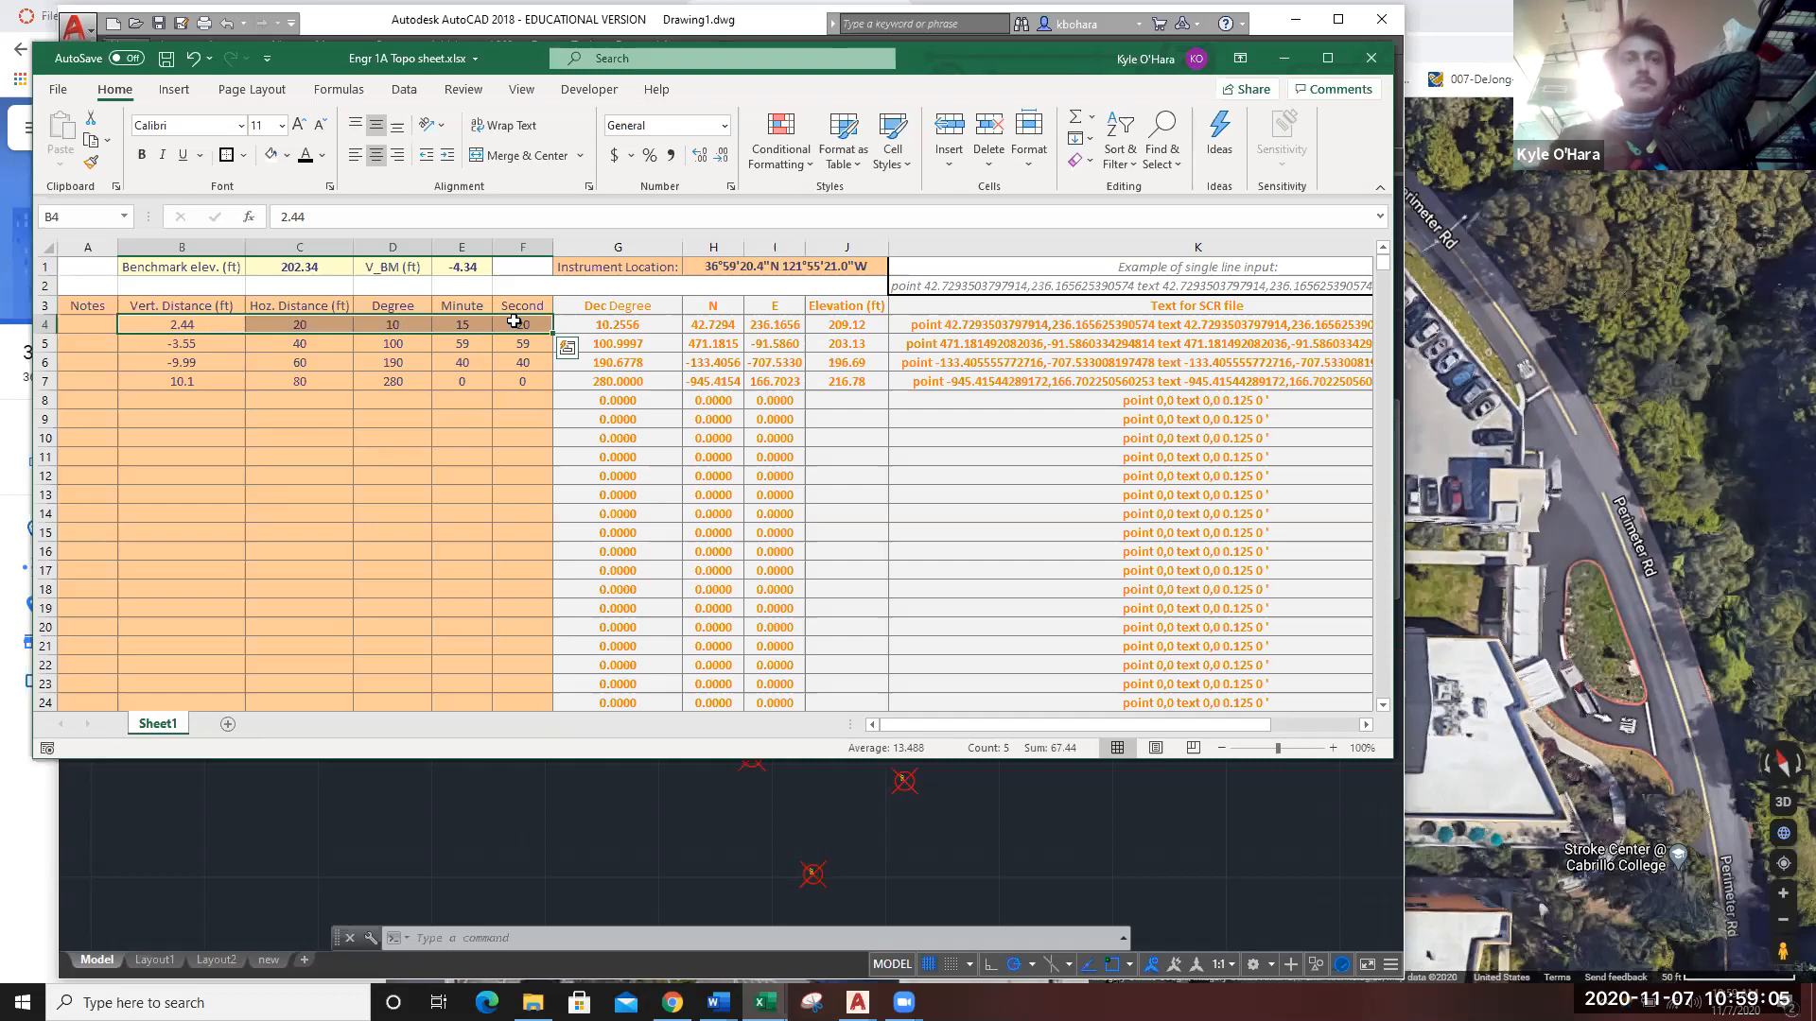
click(462, 452)
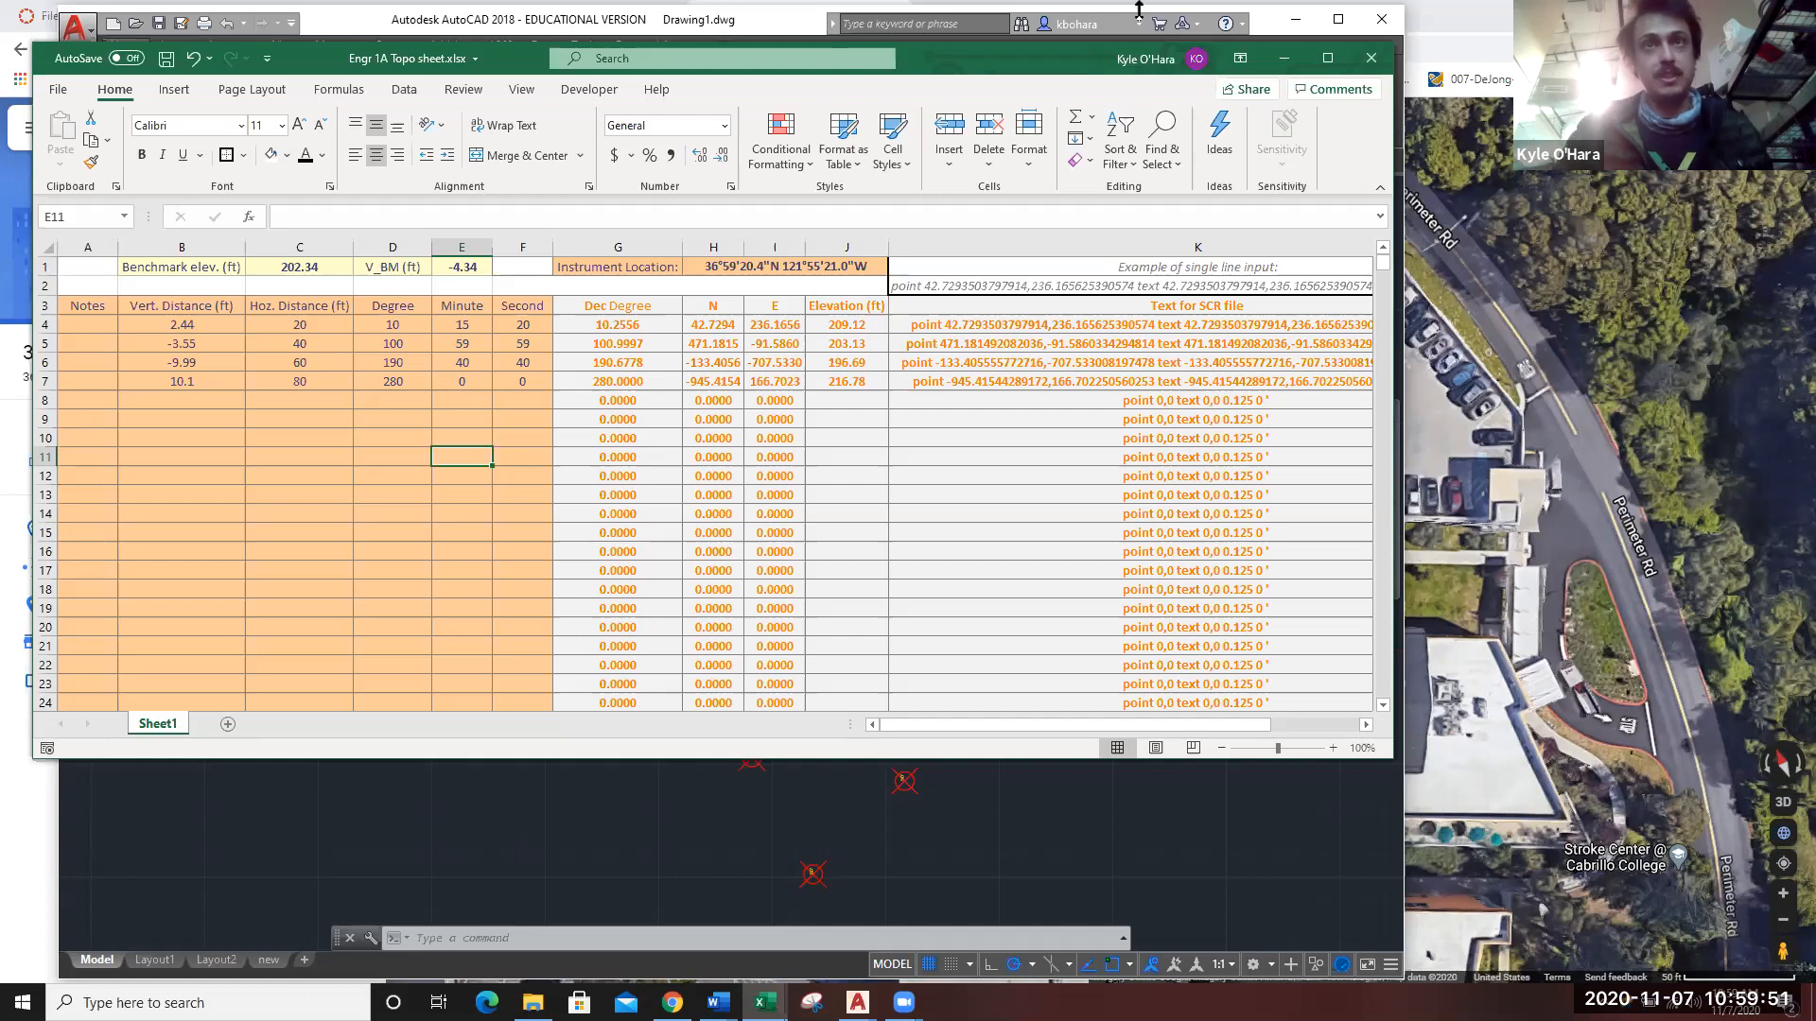
click(1286, 60)
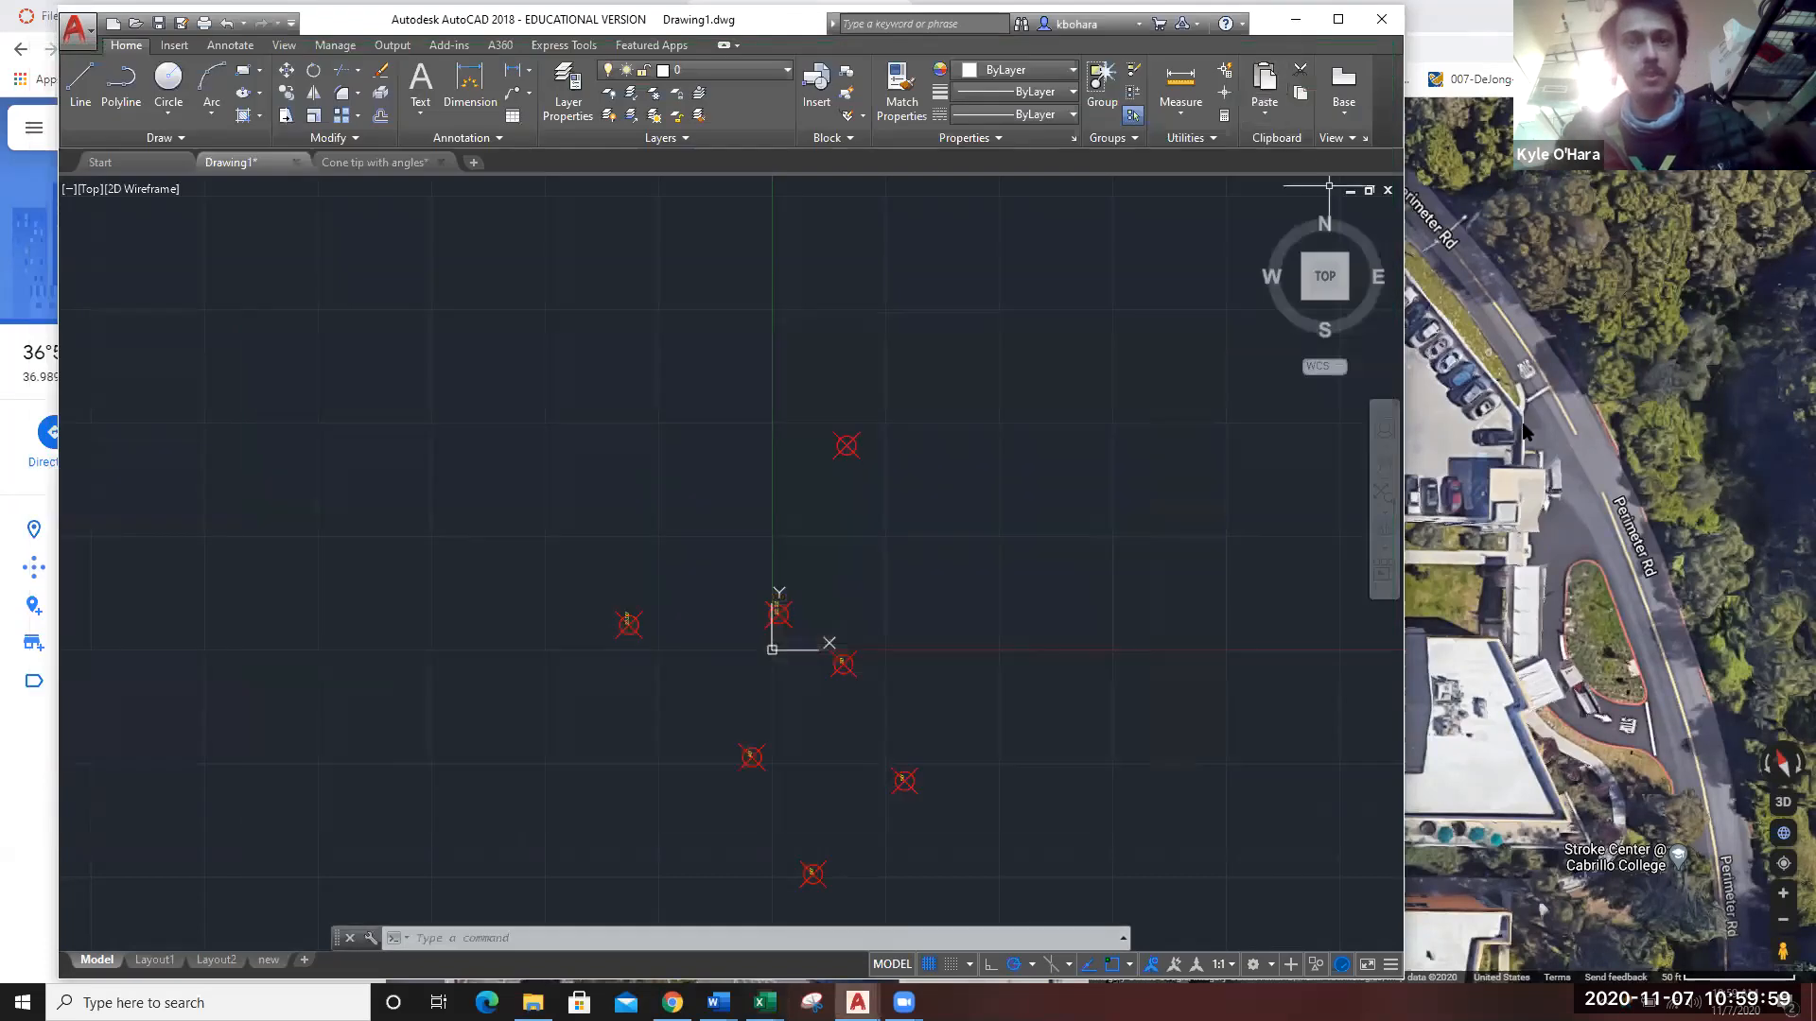